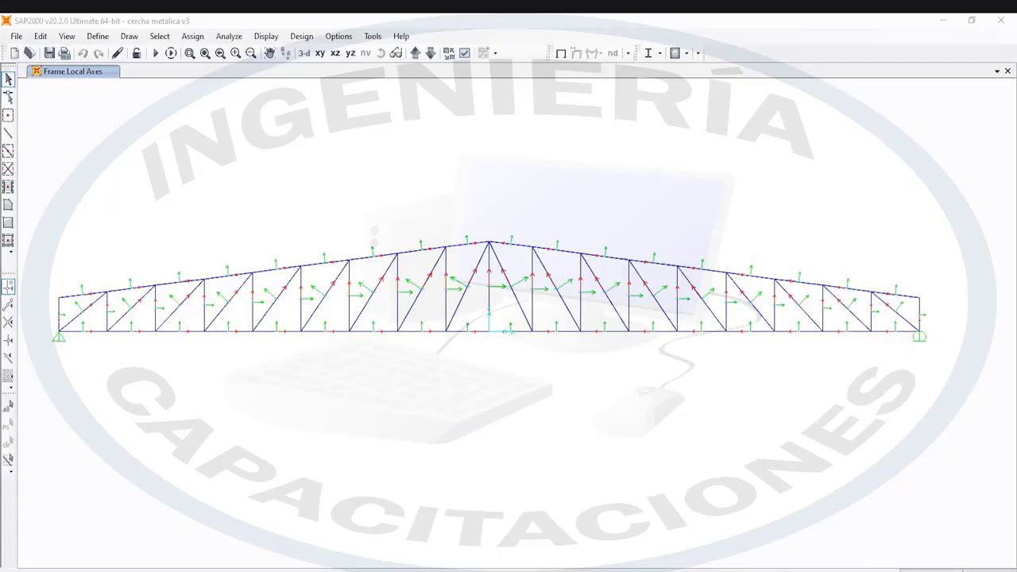
# Display the truss members as extruded shapes coloured by section and inspect them
pyautogui.click(717, 220)
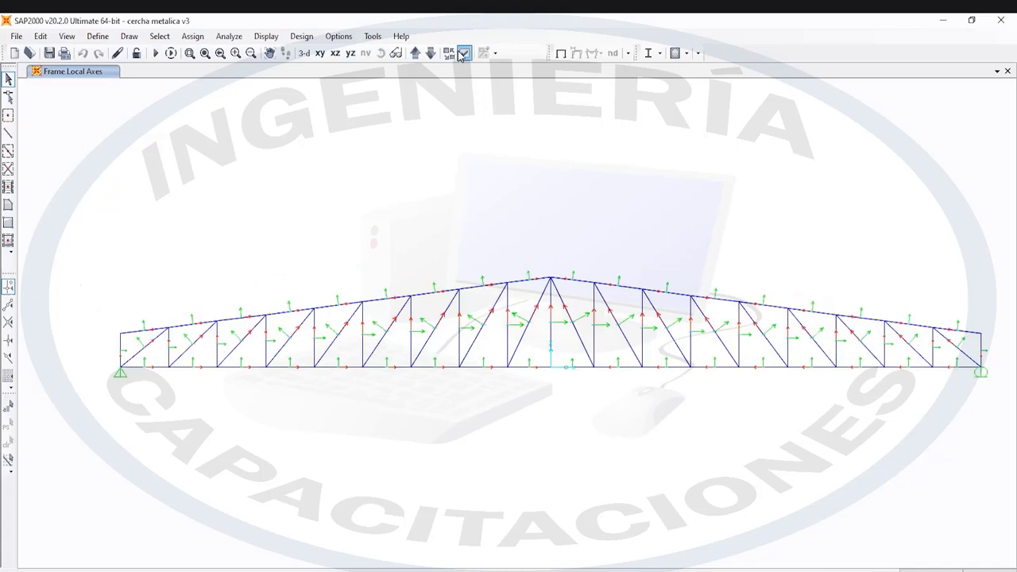
pyautogui.click(465, 54)
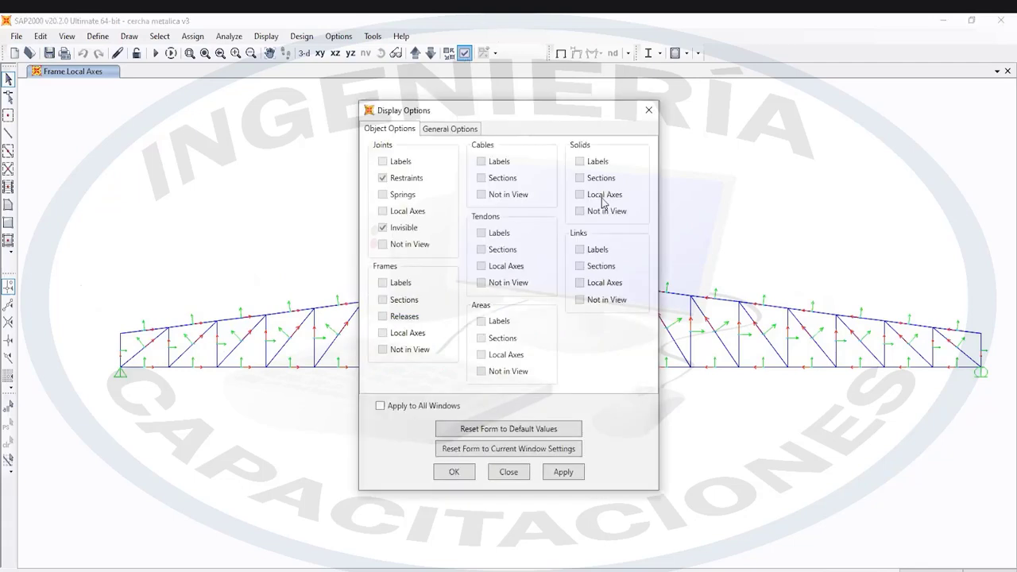
pyautogui.click(460, 133)
pyautogui.click(578, 199)
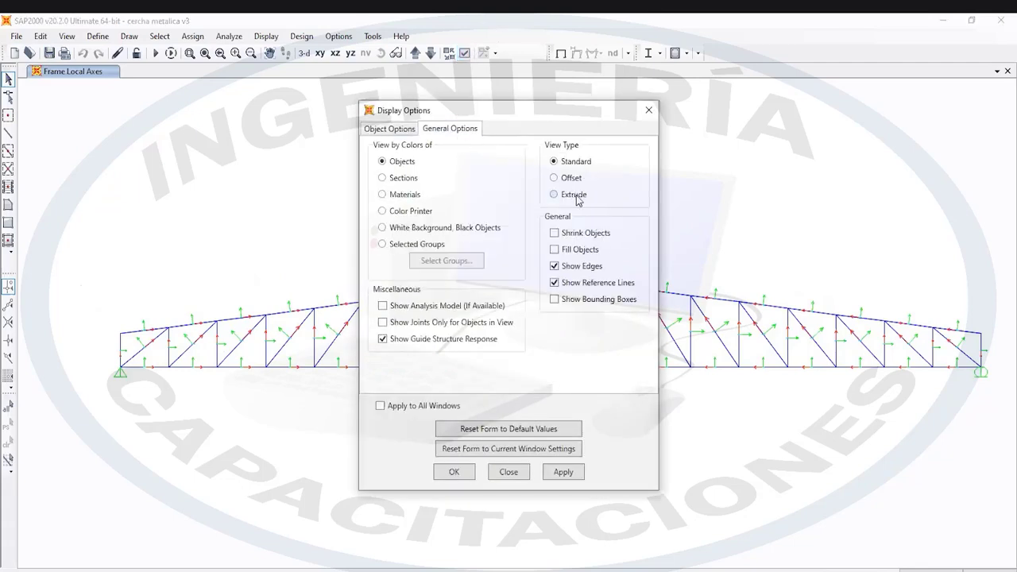
pyautogui.click(563, 473)
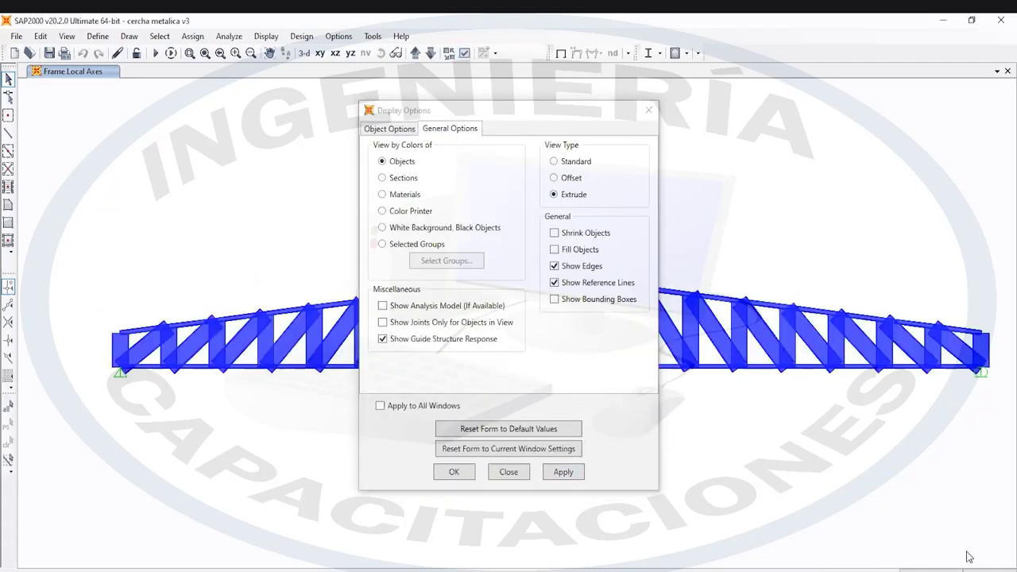
pyautogui.click(402, 178)
pyautogui.click(571, 477)
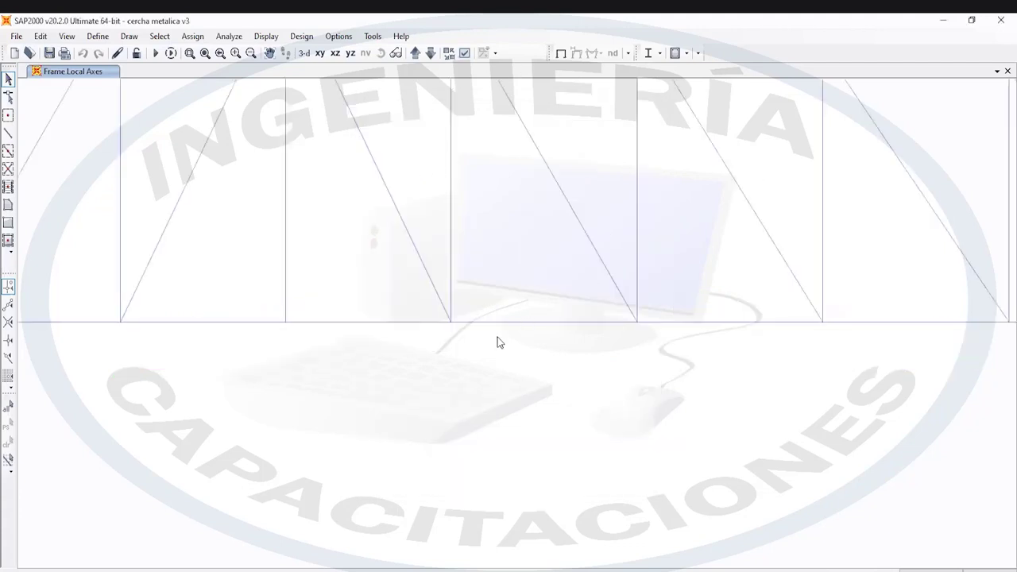
pyautogui.scroll(-3, 504, 341)
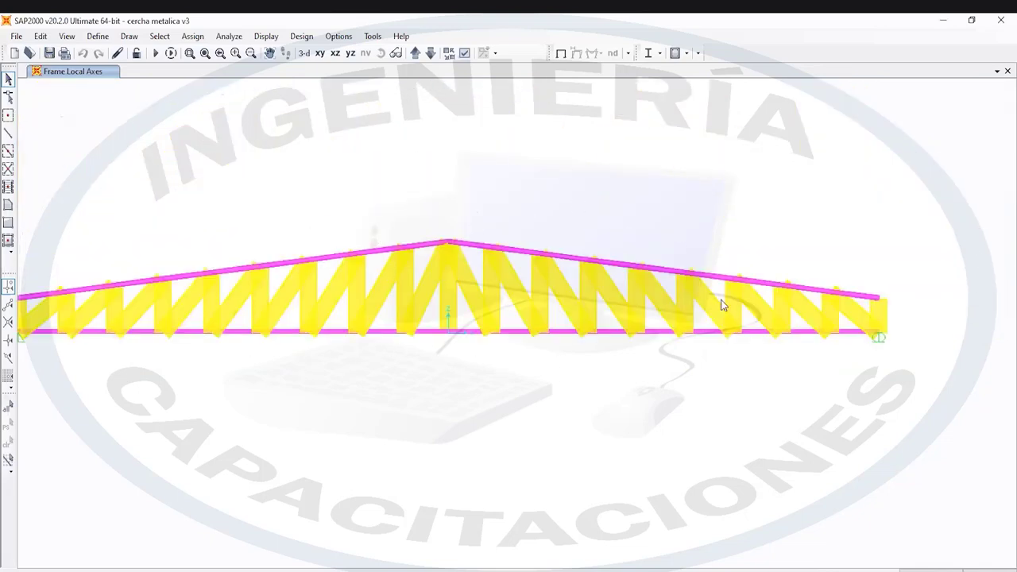
pyautogui.scroll(-5, 722, 300)
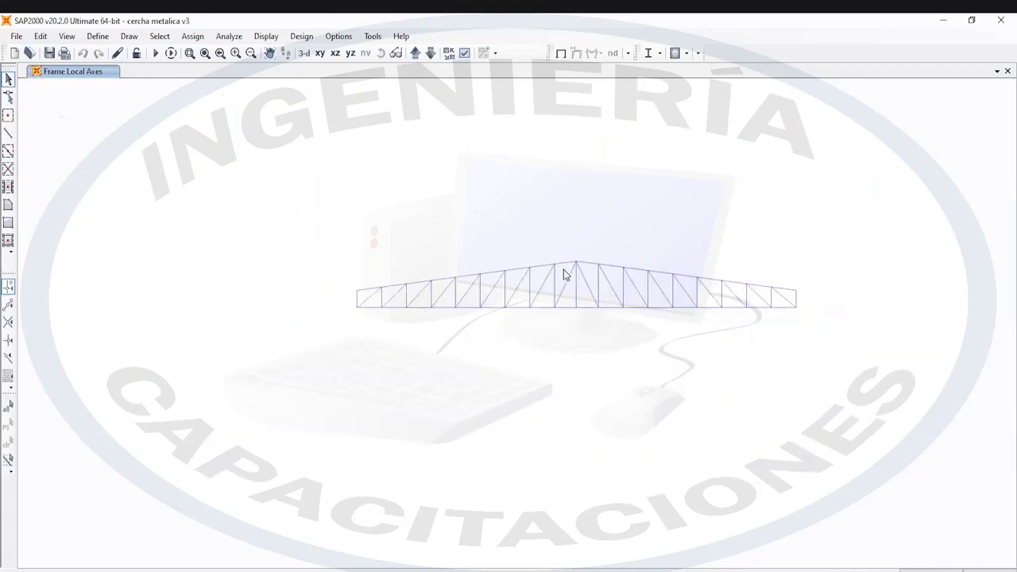
pyautogui.moveTo(566, 274); pyautogui.dragTo(483, 302, button='middle')
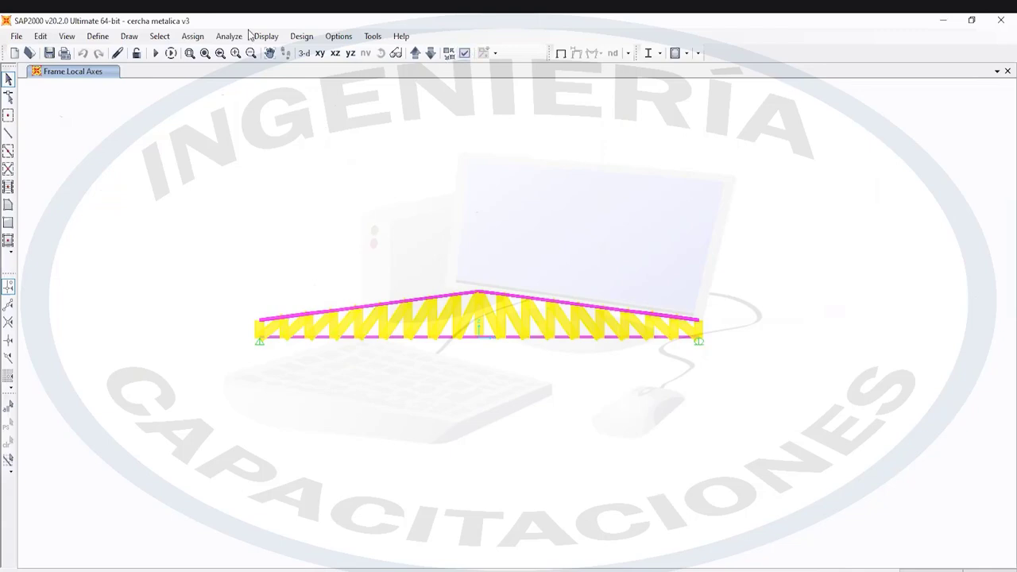
# Switch the view type from extruded back to Standard
pyautogui.click(460, 53)
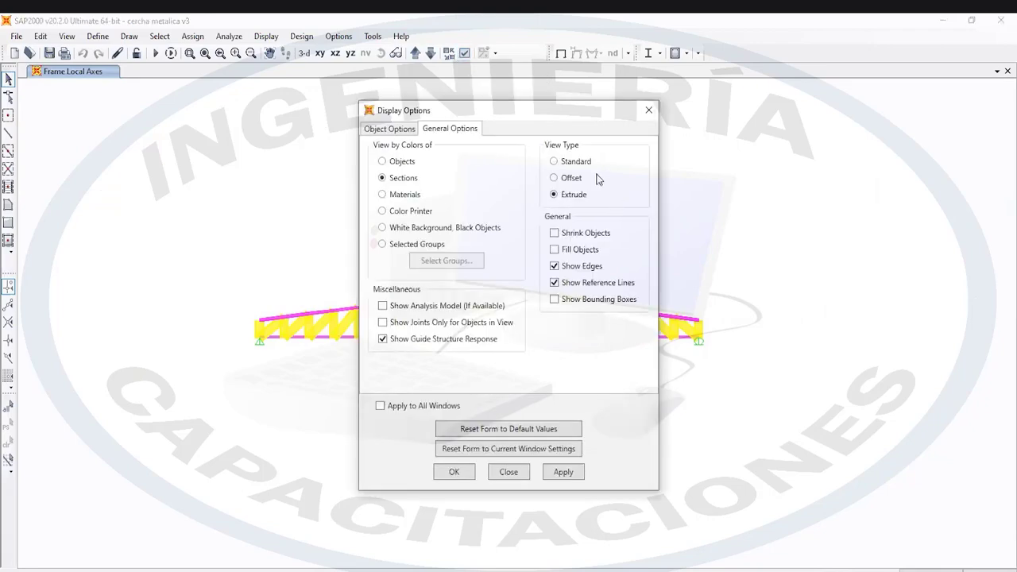
pyautogui.click(576, 163)
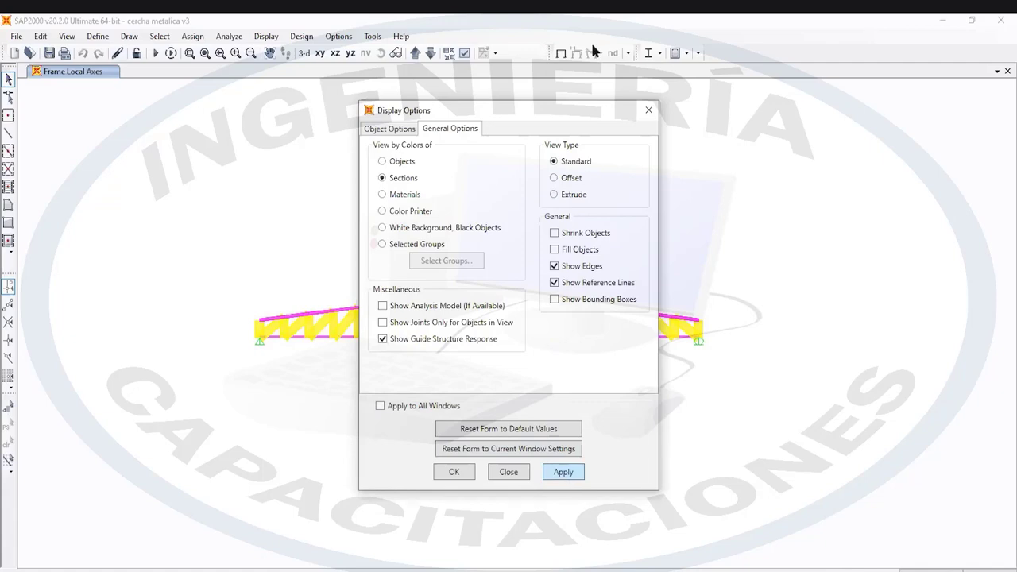
pyautogui.click(648, 112)
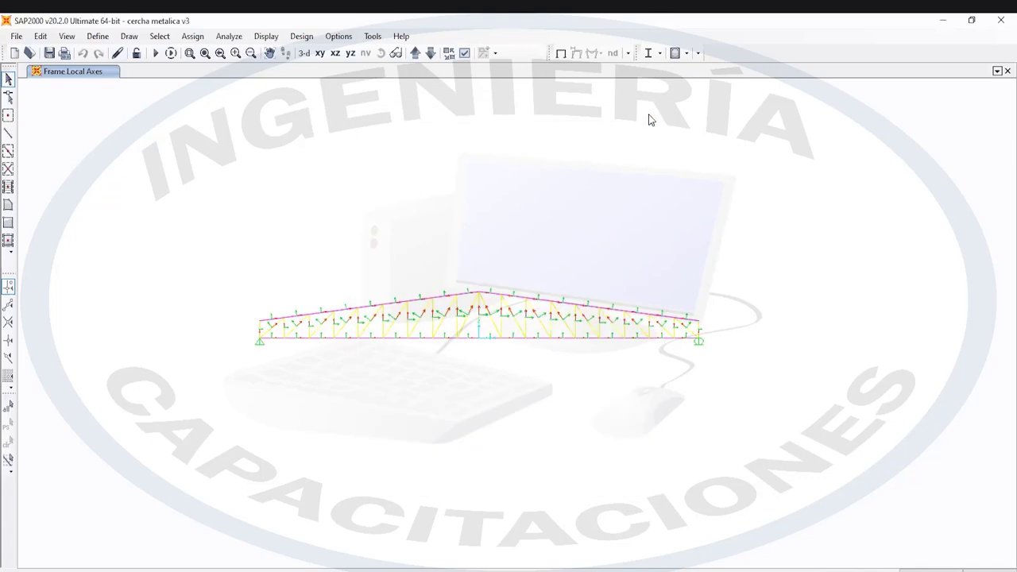
# Open a second view window set to the XZ plane and close the Frame Local Axes view
pyautogui.click(996, 70)
pyautogui.click(956, 102)
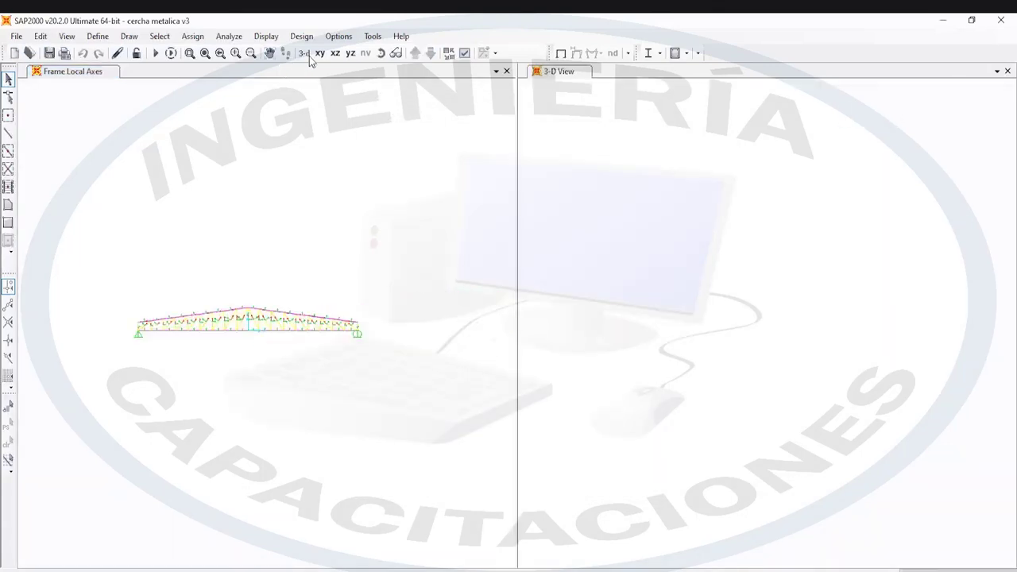
pyautogui.click(337, 53)
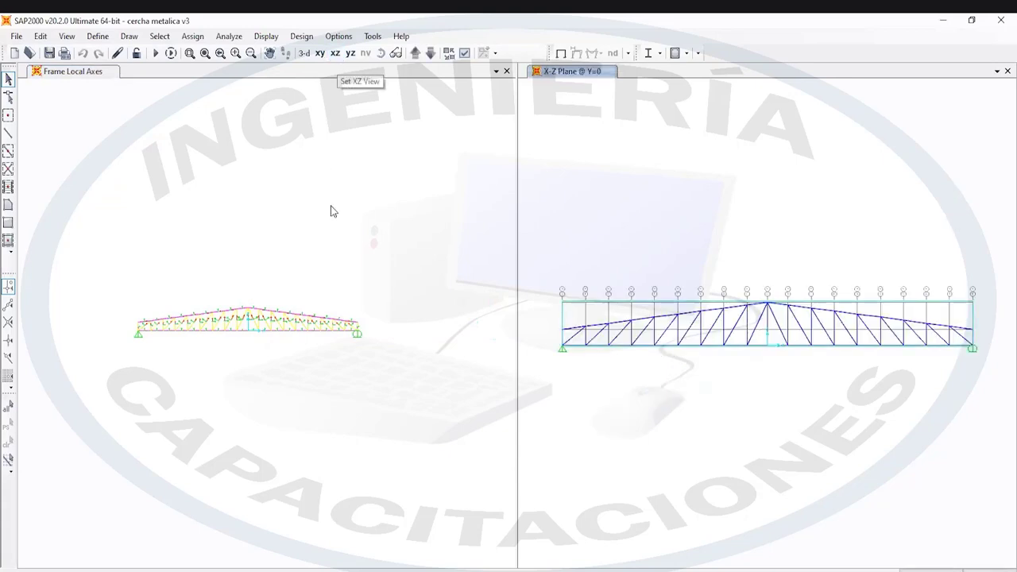
pyautogui.click(461, 79)
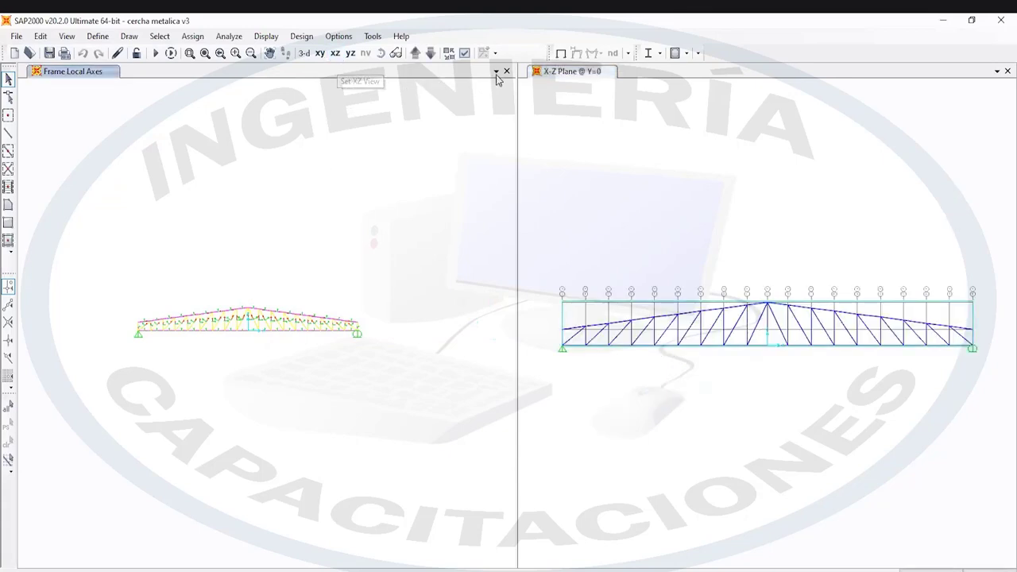
# Hide the grid lines in the X-Z plane view
pyautogui.rightClick(444, 172)
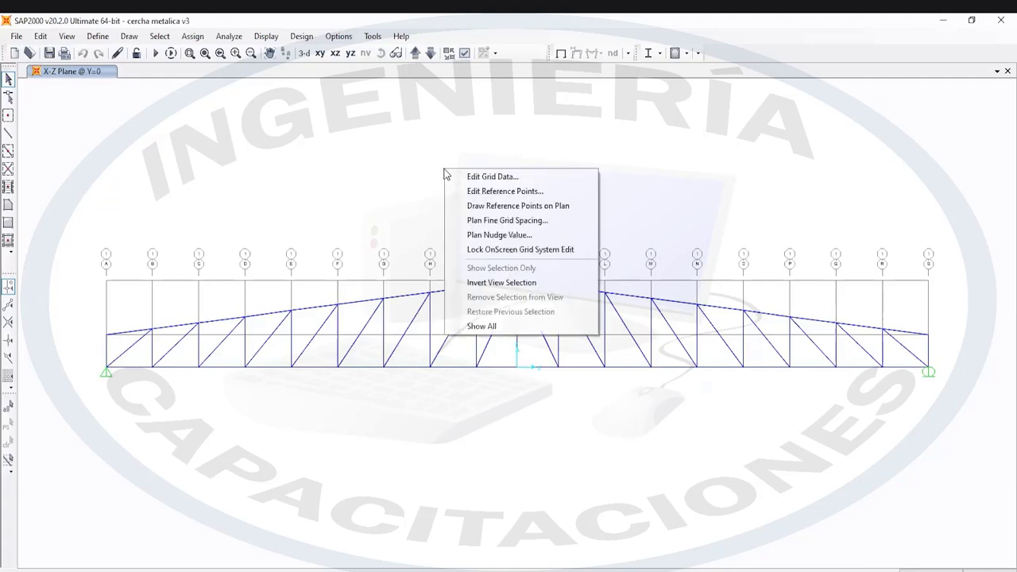
pyautogui.click(339, 156)
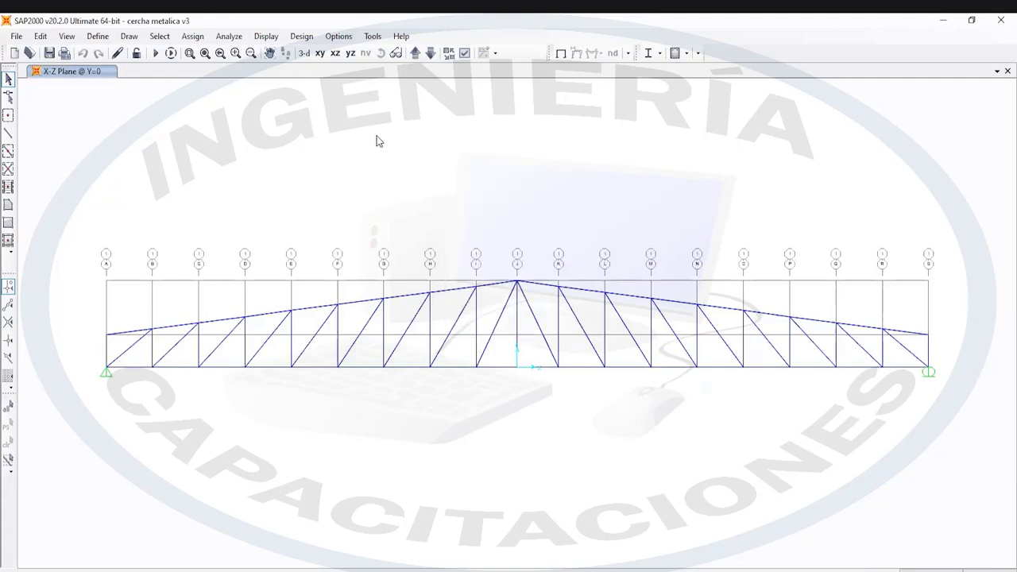
pyautogui.hotkey('ctrl', 'd')
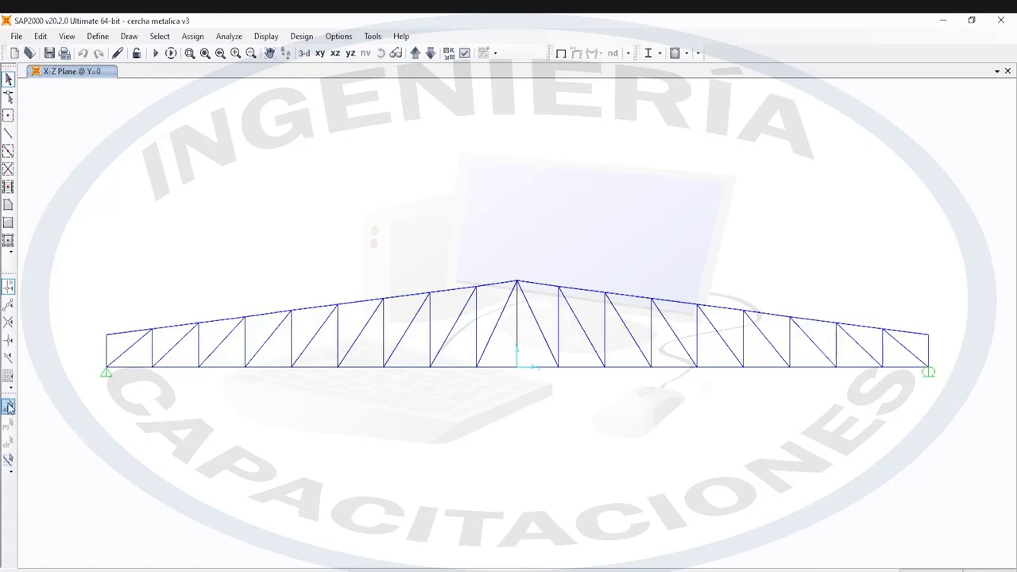
# Try selecting all members and joints of the truss and clear the selection again
pyautogui.click(8, 407)
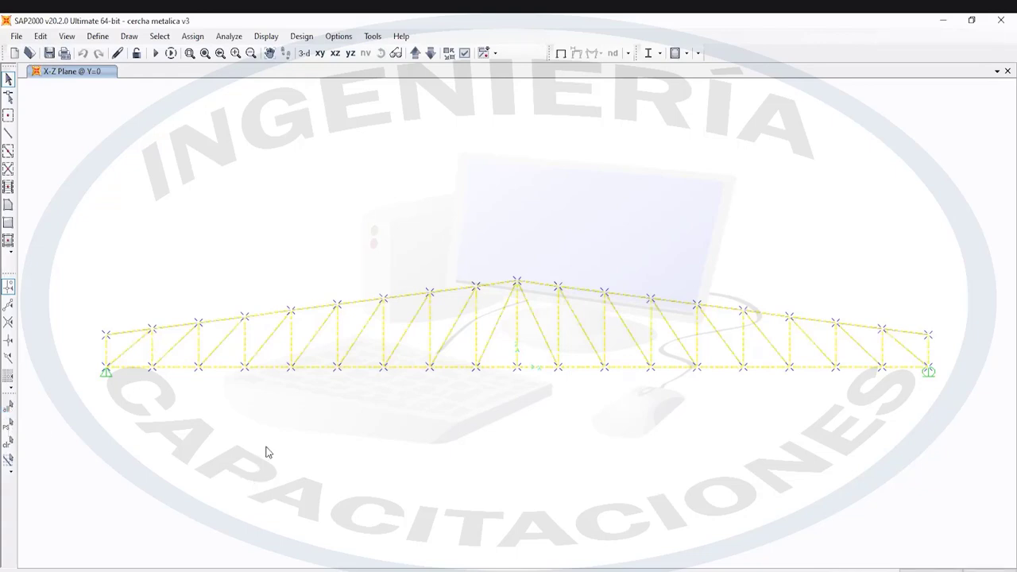
pyautogui.hotkey('ctrl', 'shift', 'c')
pyautogui.moveTo(41, 136); pyautogui.dragTo(974, 477)
pyautogui.hotkey('ctrl', 'shift', 'c')
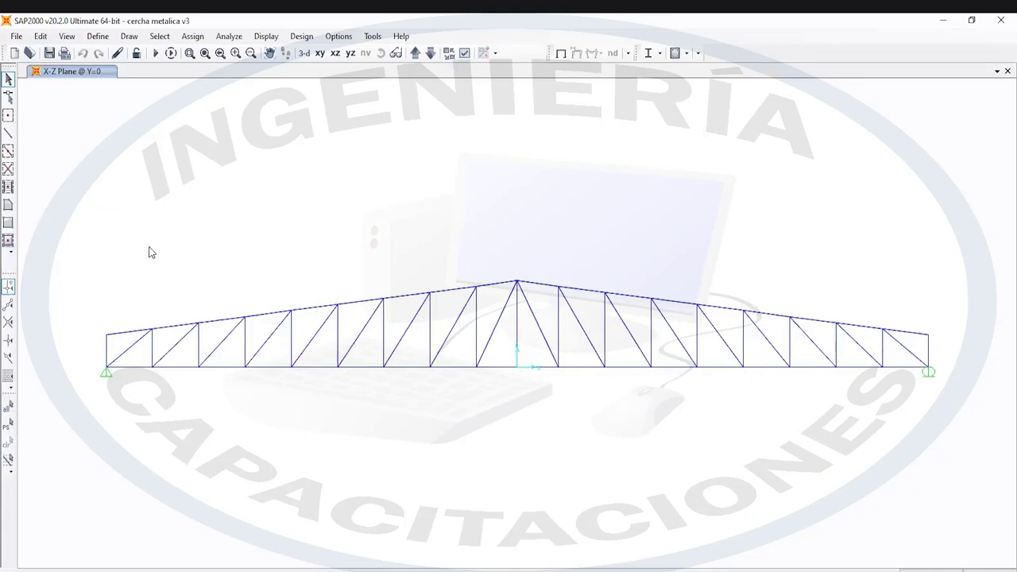
pyautogui.click(9, 408)
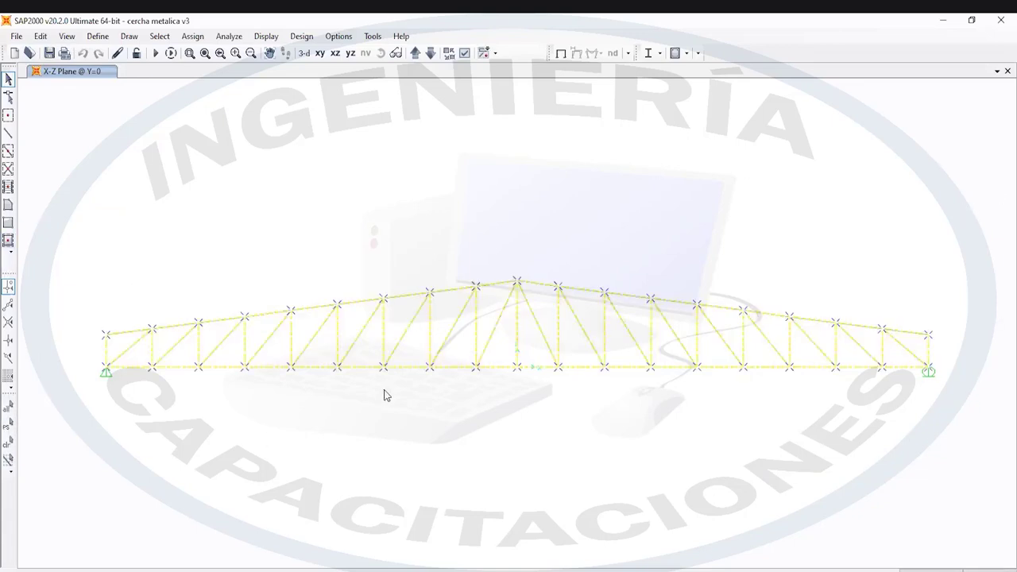
pyautogui.click(384, 394)
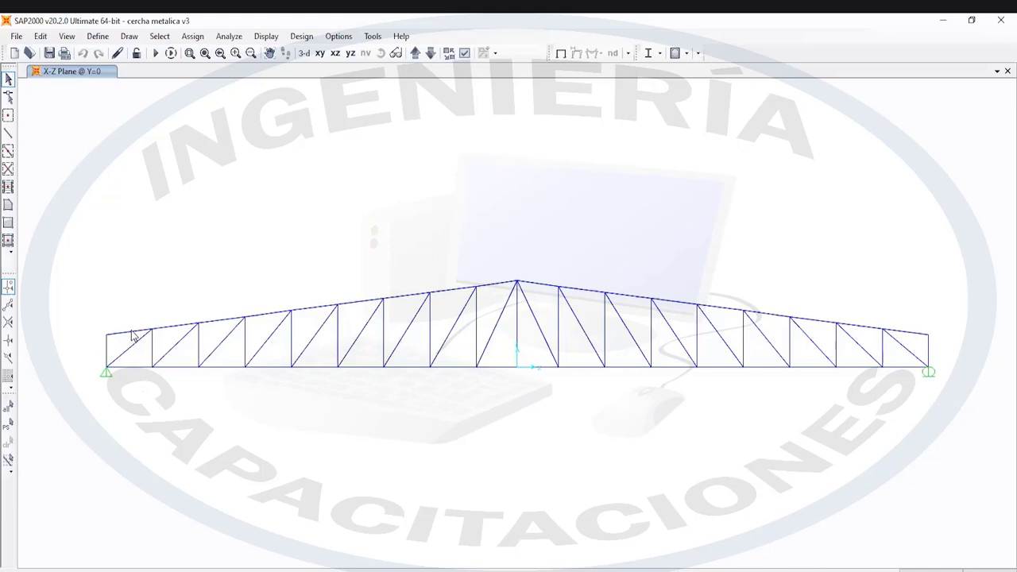
# Define a new group named CORDON SUPERIOR with the default group uses
pyautogui.click(96, 36)
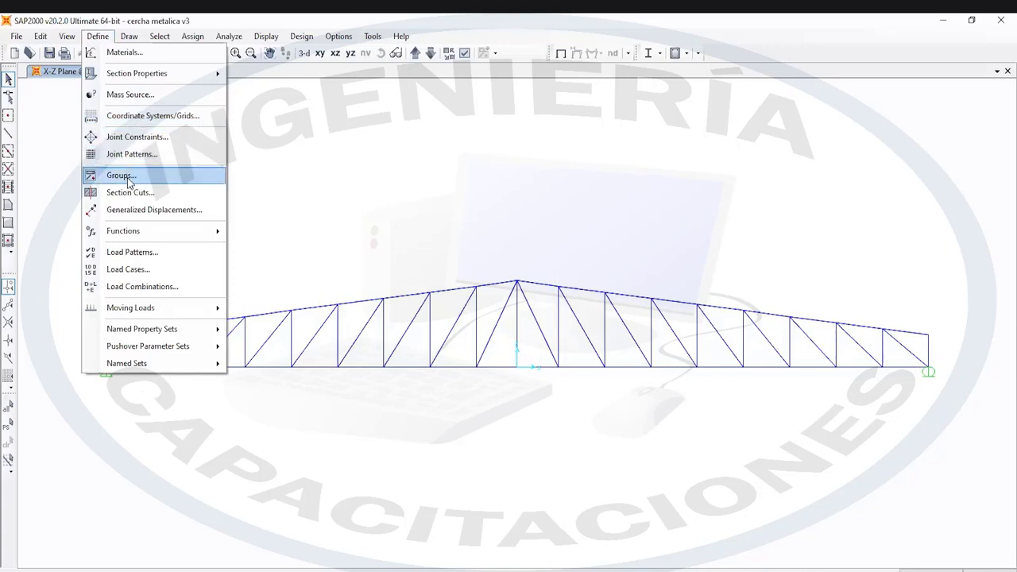
pyautogui.click(128, 183)
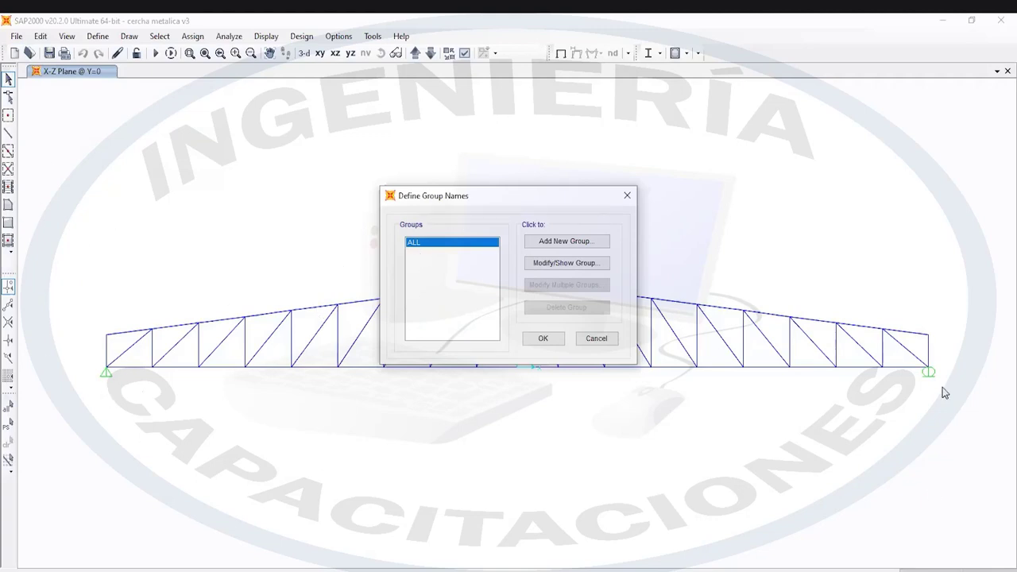
pyautogui.click(572, 240)
pyautogui.doubleClick(566, 203)
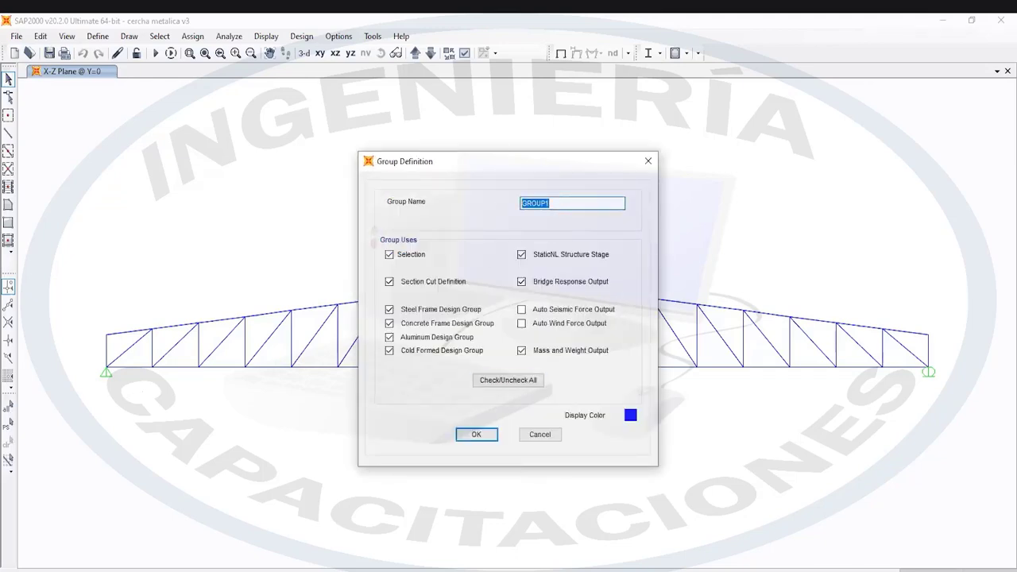
pyautogui.write('CORDON SUPERIOR')
pyautogui.click(476, 433)
# Add another group named CORDON INFERIOR with the default group uses
pyautogui.click(556, 240)
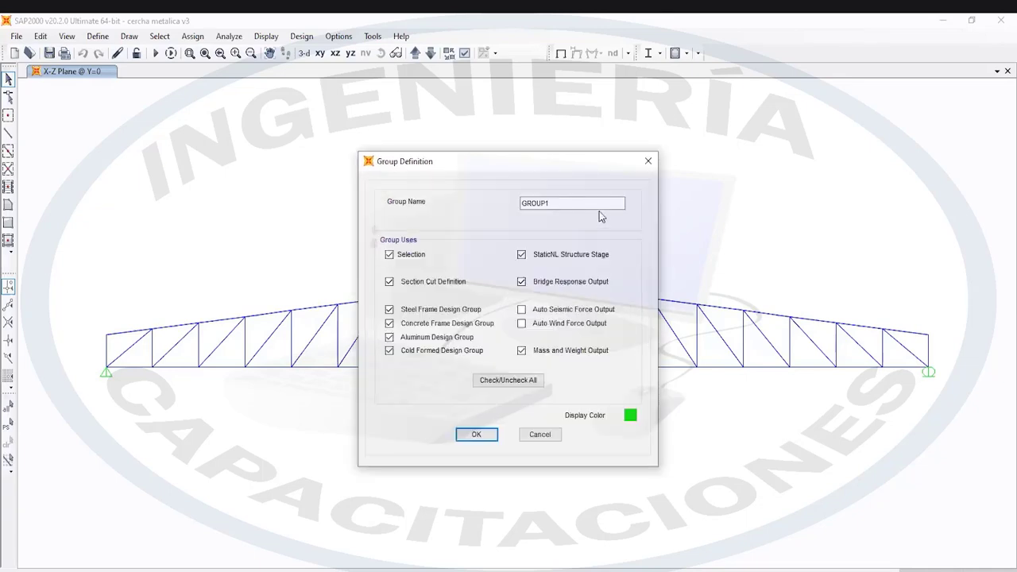
pyautogui.doubleClick(572, 203)
pyautogui.write('CORDON INFERIOR')
pyautogui.click(486, 443)
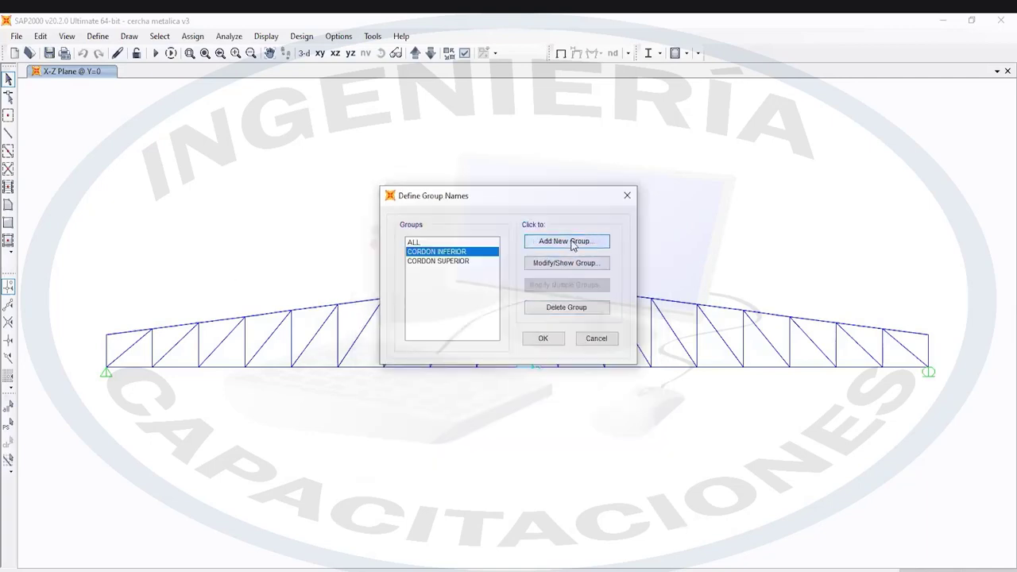
# Add a group named MONTANTES with the default group uses
pyautogui.click(571, 241)
pyautogui.write('MONT')
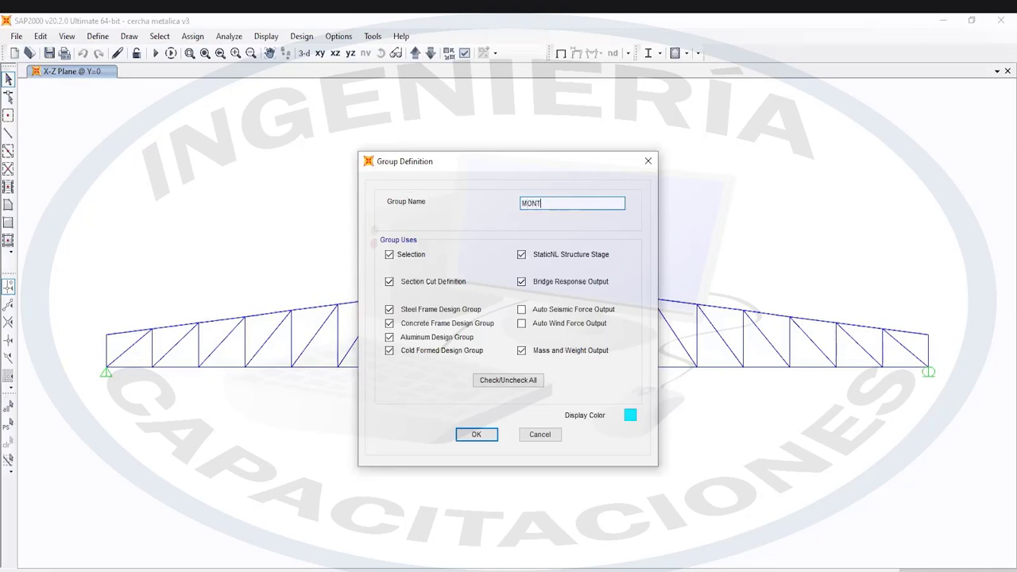
pyautogui.write('ANTES')
pyautogui.press('Return')
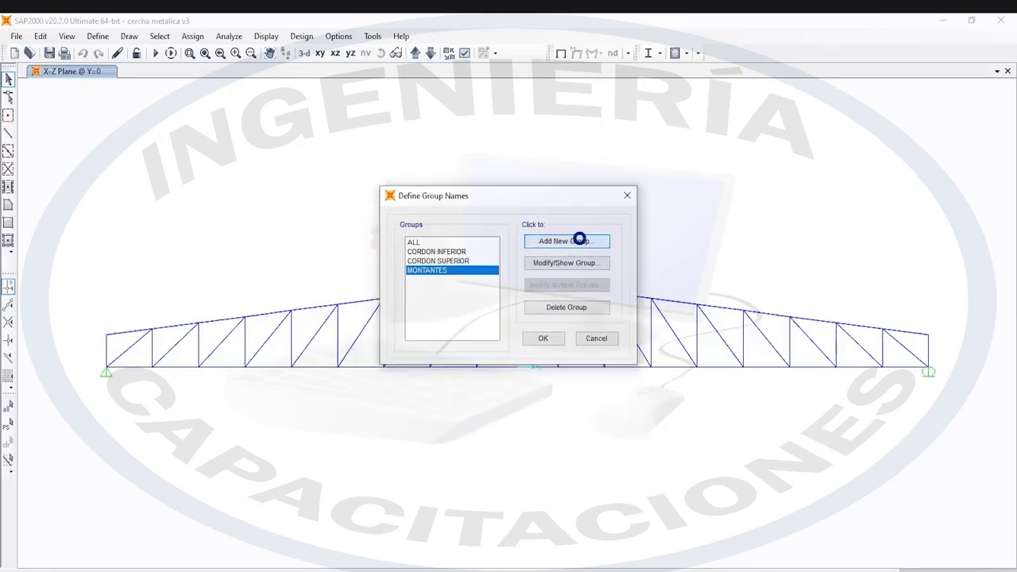
# Add a group named DIAGONALES with the default group uses and accept the group definitions
pyautogui.click(579, 240)
pyautogui.write('D')
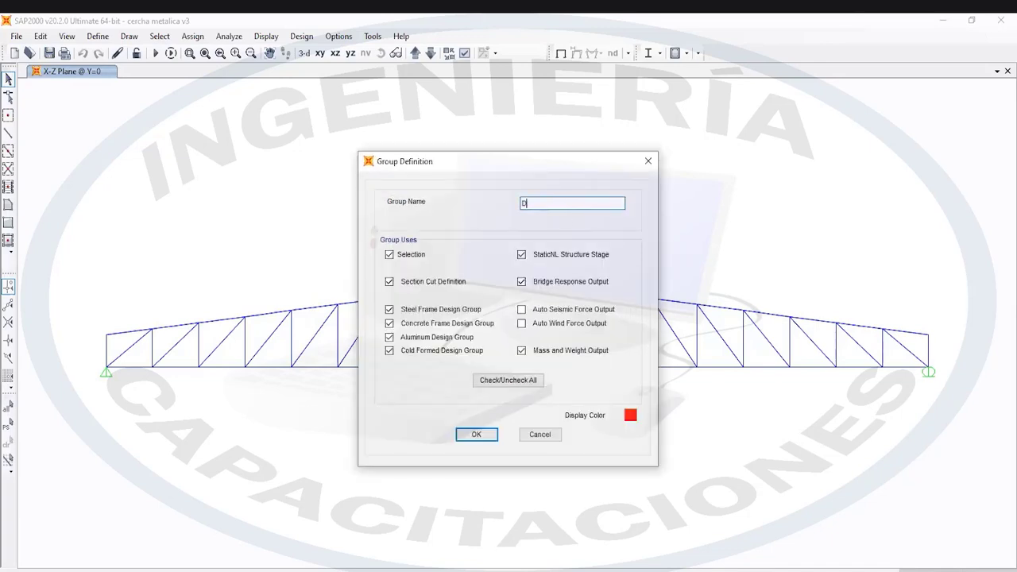
pyautogui.write('IAGONAÑLE')
pyautogui.press('BackSpace')
pyautogui.write('LES')
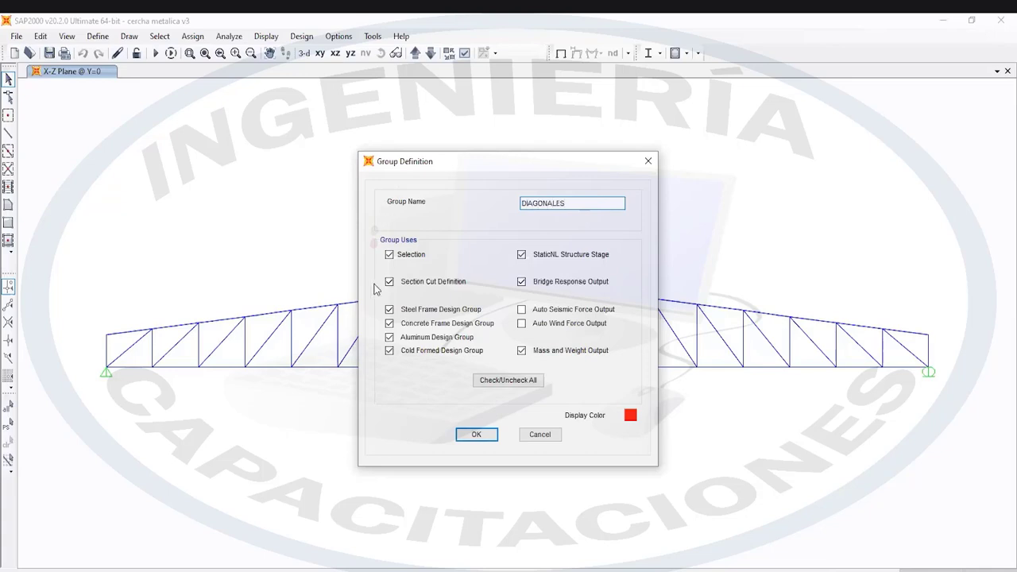
pyautogui.click(474, 435)
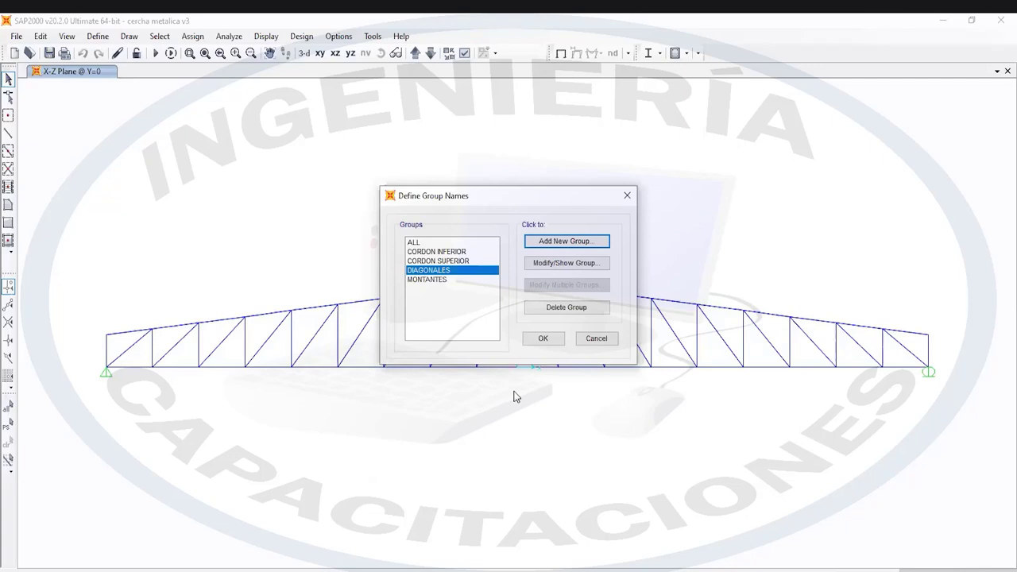
pyautogui.click(541, 339)
# Select every top chord member along both slopes of the truss, from the left end to the right end
pyautogui.click(128, 332)
pyautogui.click(183, 325)
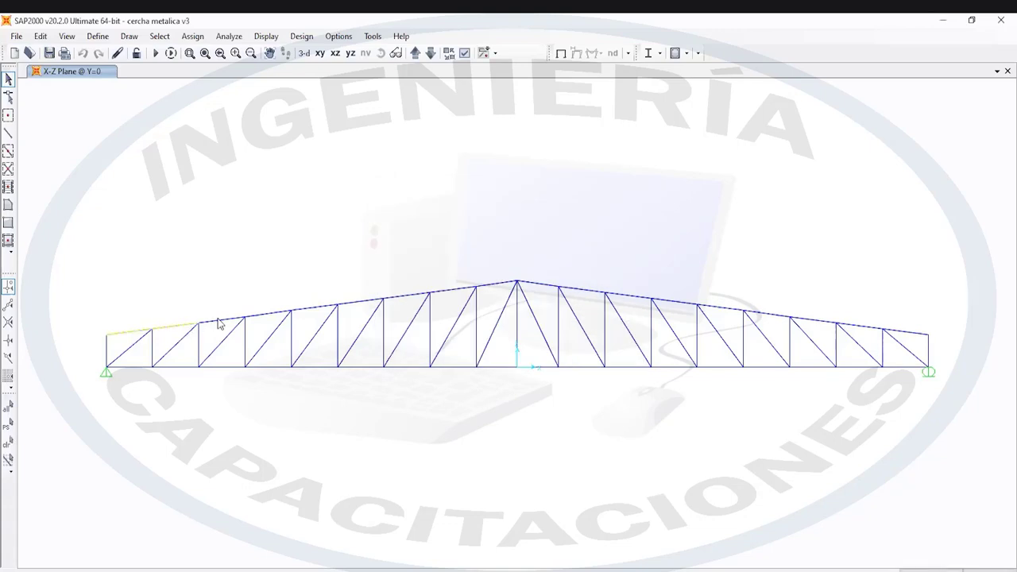
pyautogui.click(222, 321)
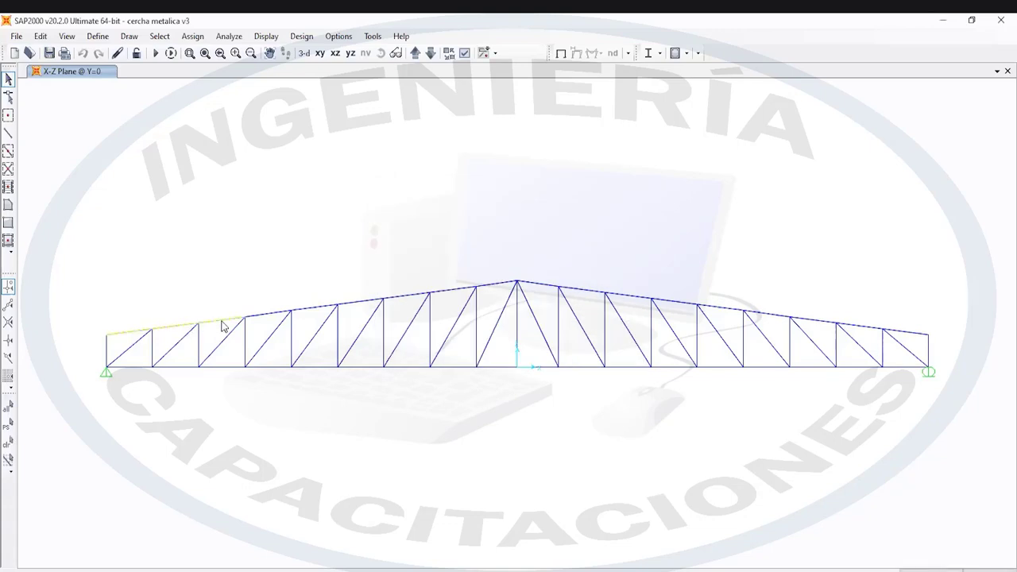
pyautogui.click(271, 313)
pyautogui.click(314, 308)
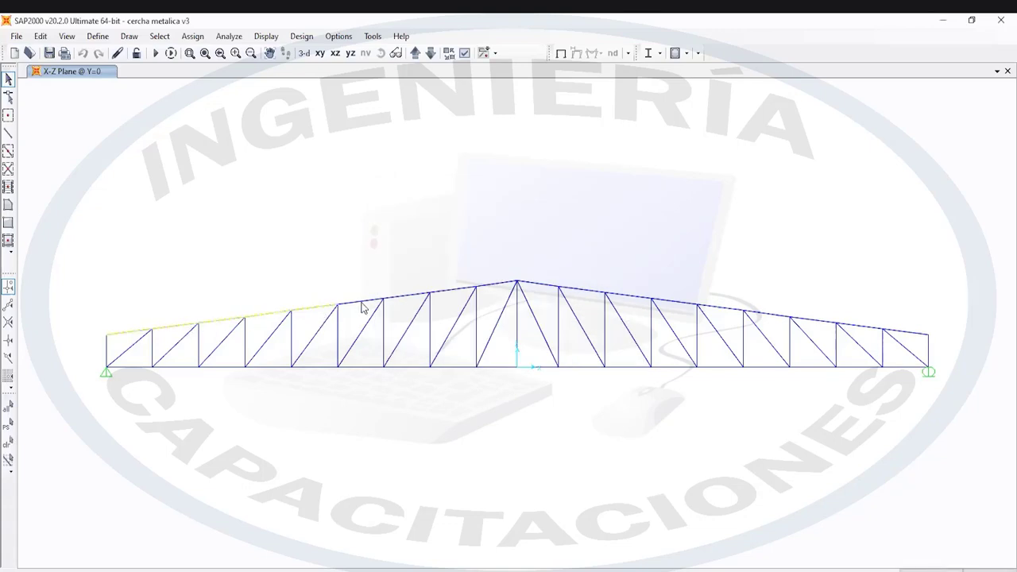
pyautogui.click(413, 295)
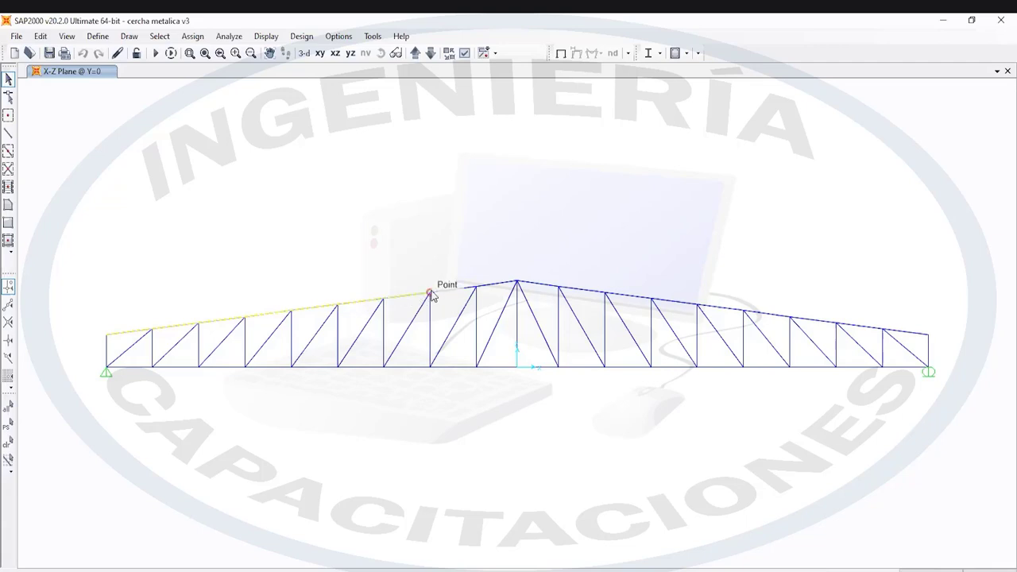
pyautogui.click(496, 288)
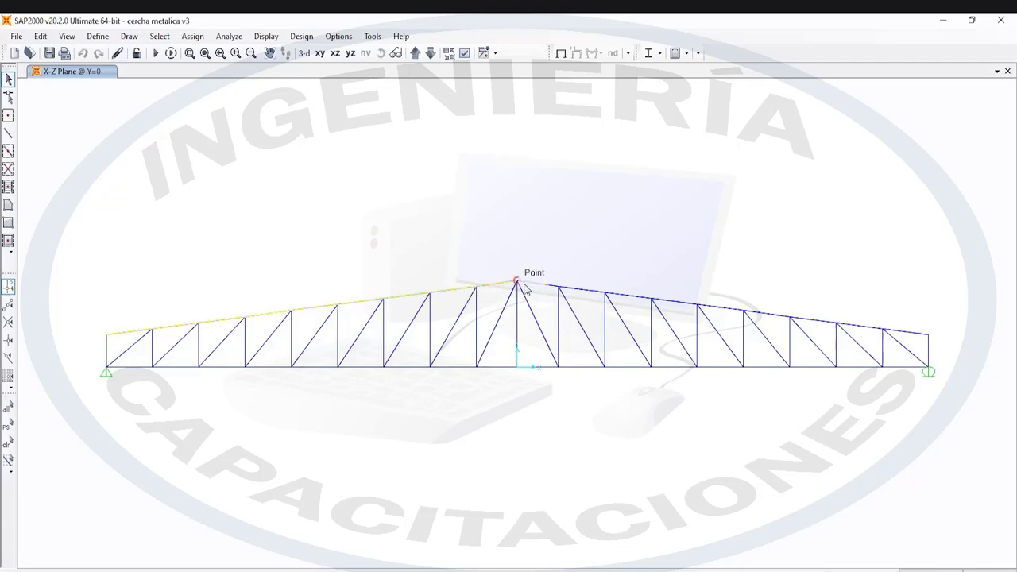
pyautogui.click(579, 290)
pyautogui.click(628, 296)
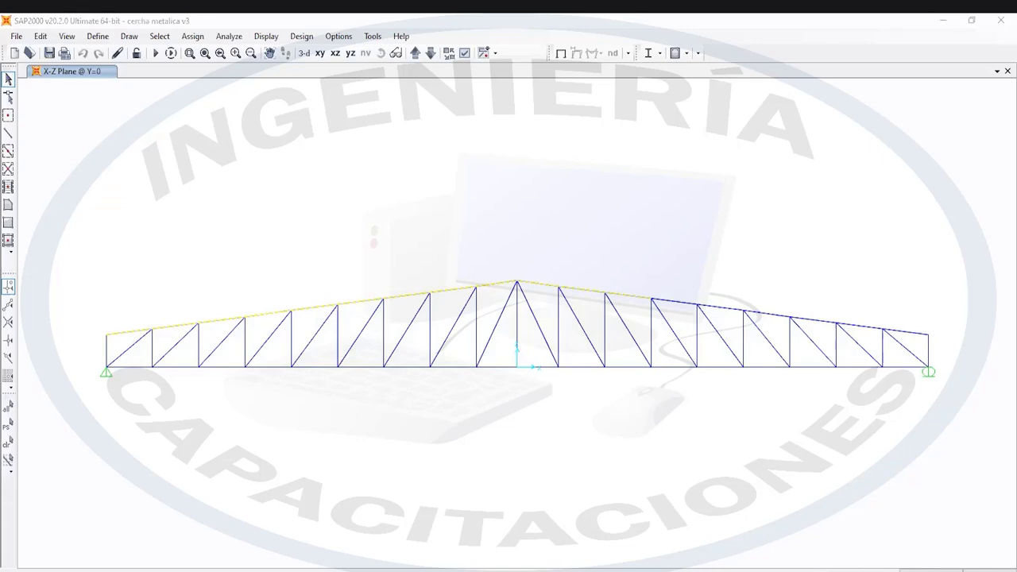
pyautogui.click(675, 301)
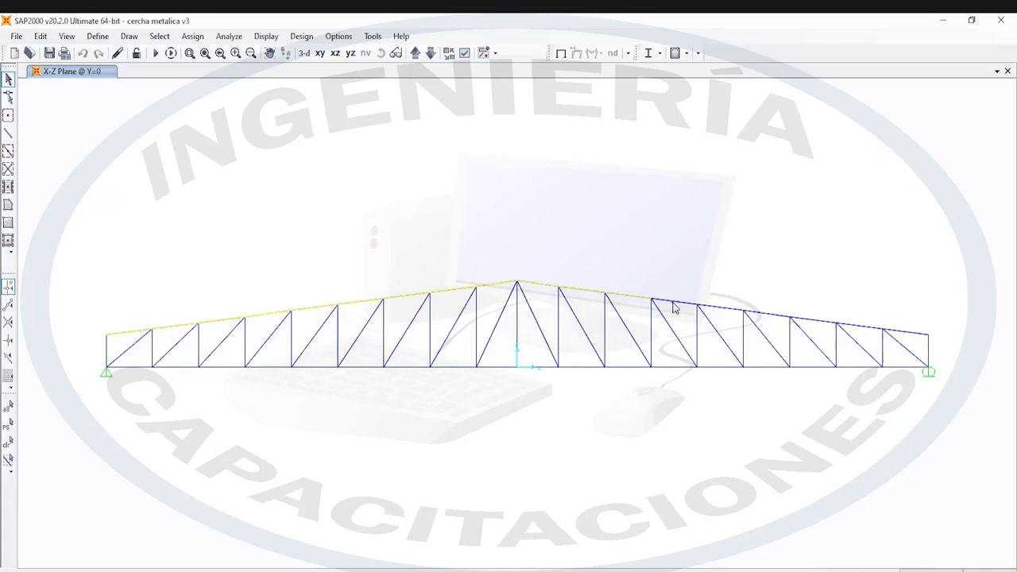
pyautogui.click(732, 314)
pyautogui.click(770, 316)
pyautogui.click(802, 320)
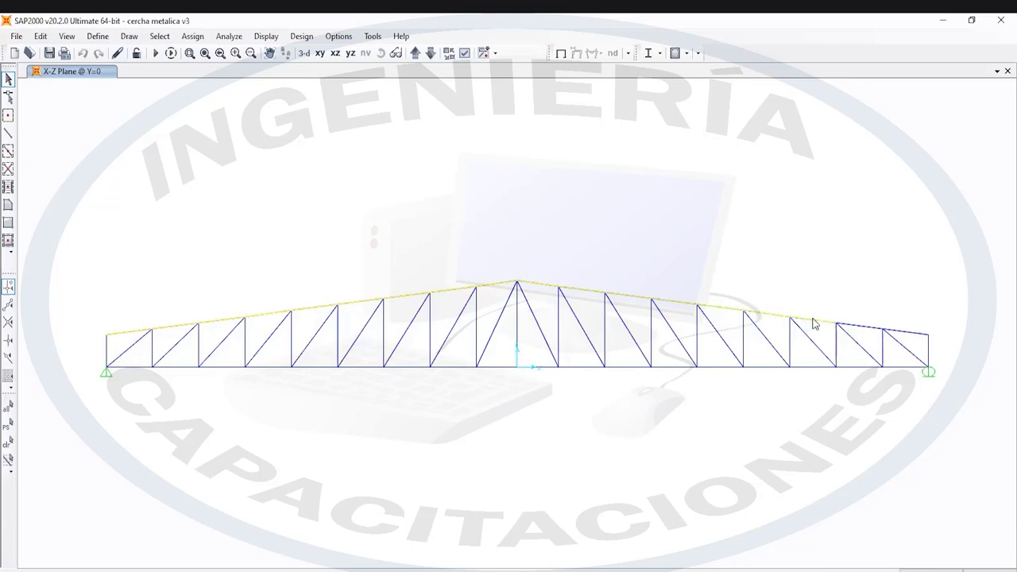
pyautogui.click(856, 325)
pyautogui.click(908, 332)
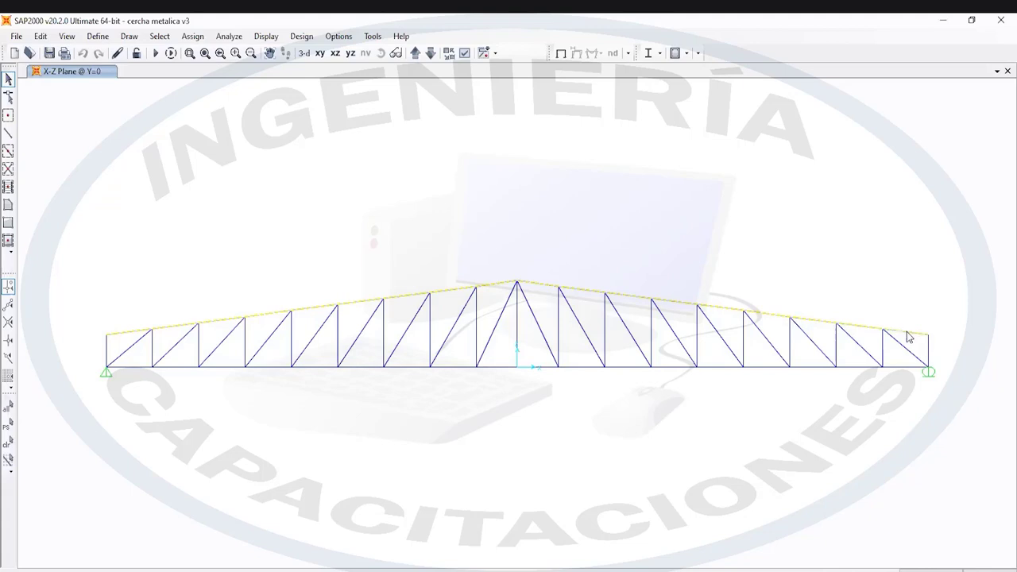
# Assign the selected top chord members to the CORDON SUPERIOR group with the Replace Group option
pyautogui.click(193, 37)
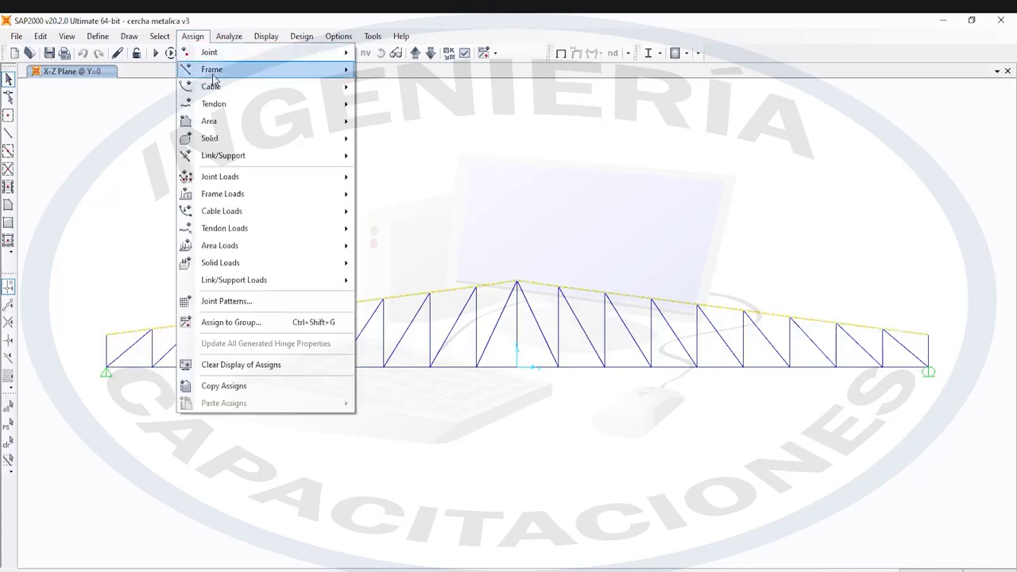
pyautogui.moveTo(212, 73)
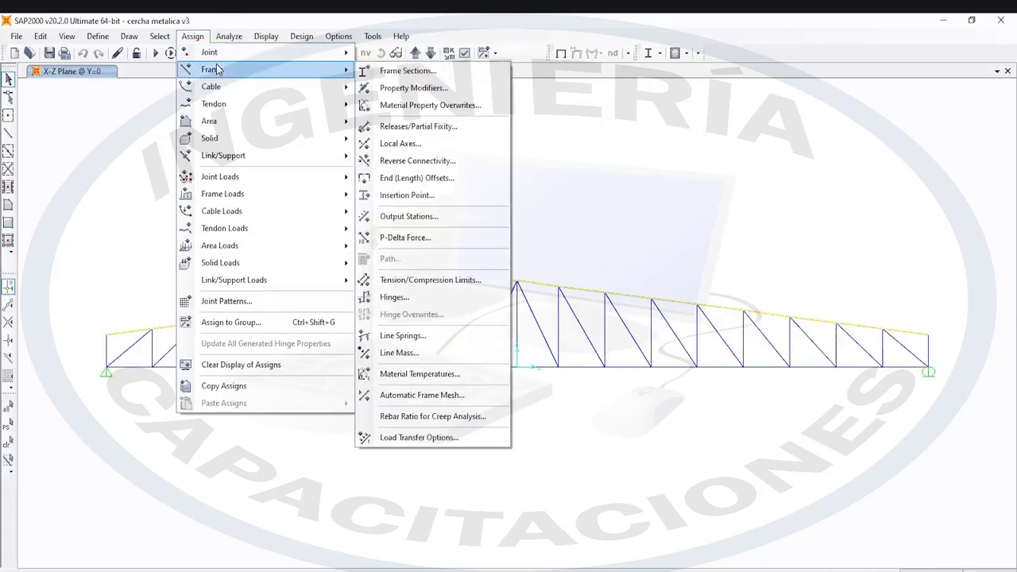
pyautogui.click(274, 324)
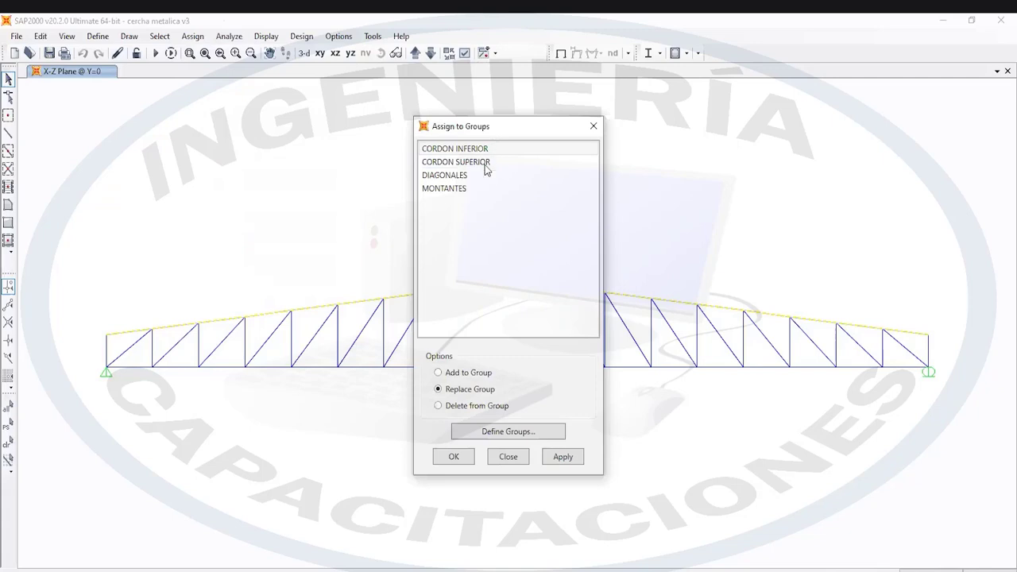
pyautogui.click(485, 163)
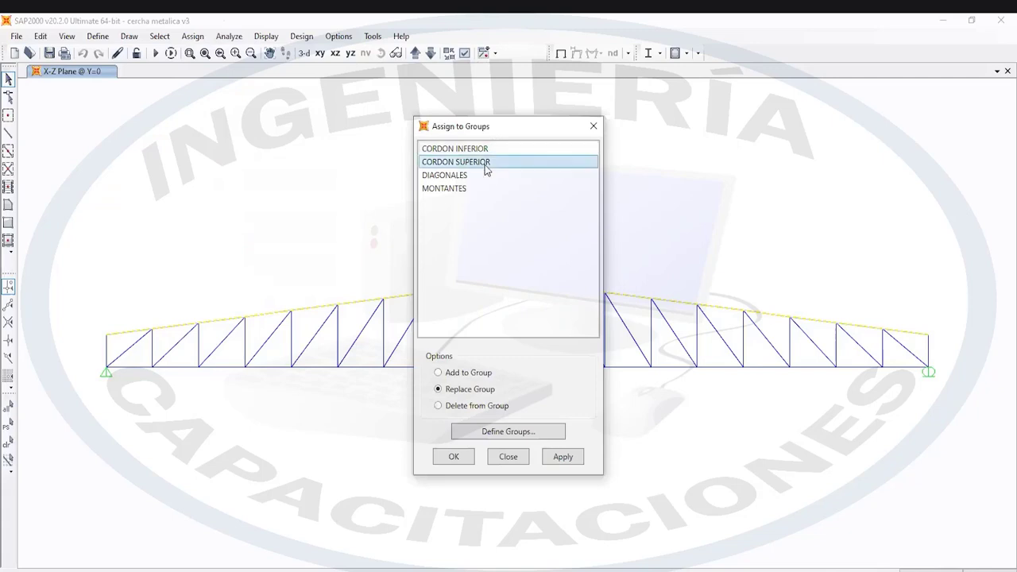
pyautogui.click(562, 458)
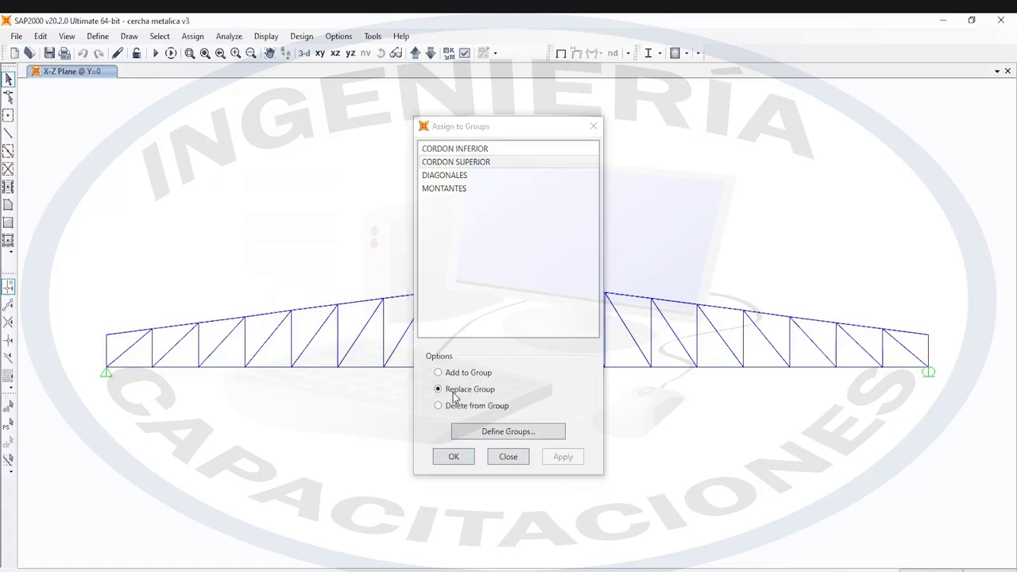
pyautogui.click(454, 458)
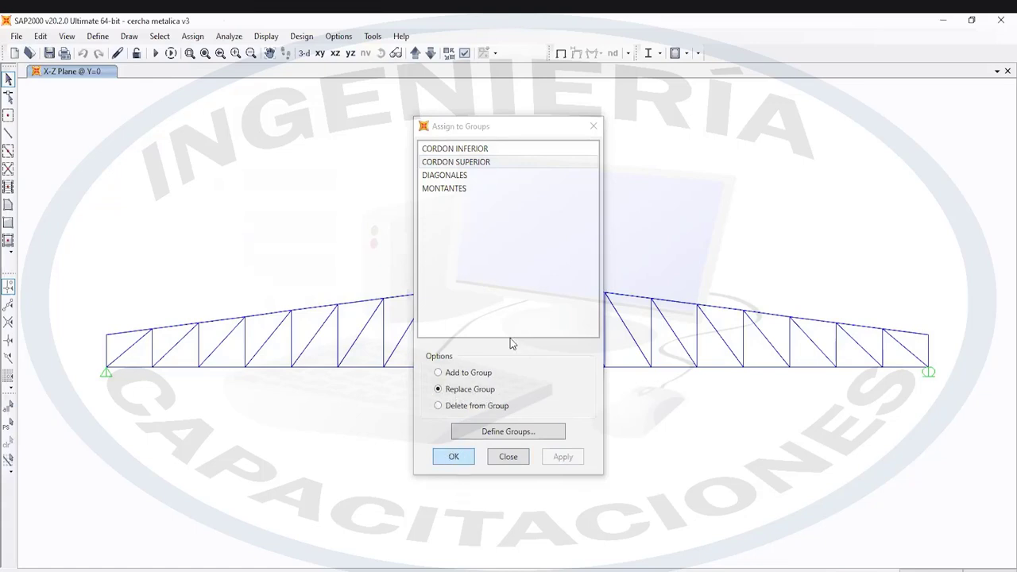
pyautogui.click(159, 36)
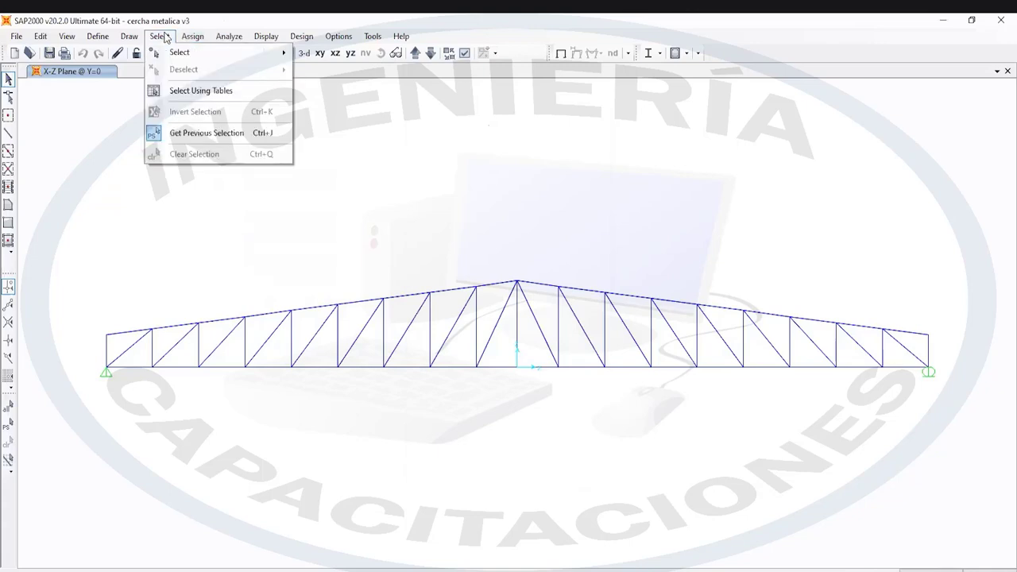
pyautogui.moveTo(178, 53)
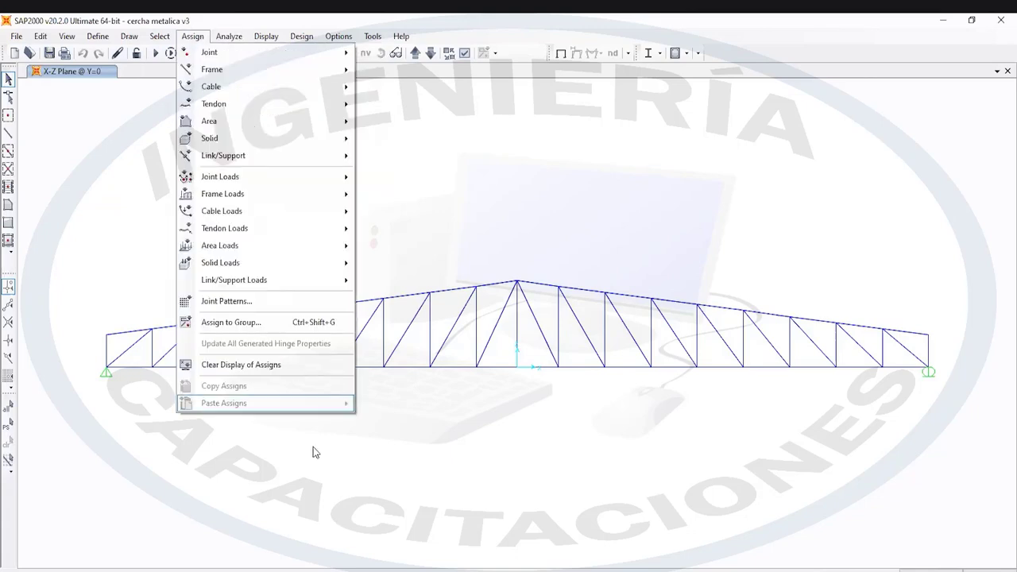
pyautogui.click(292, 322)
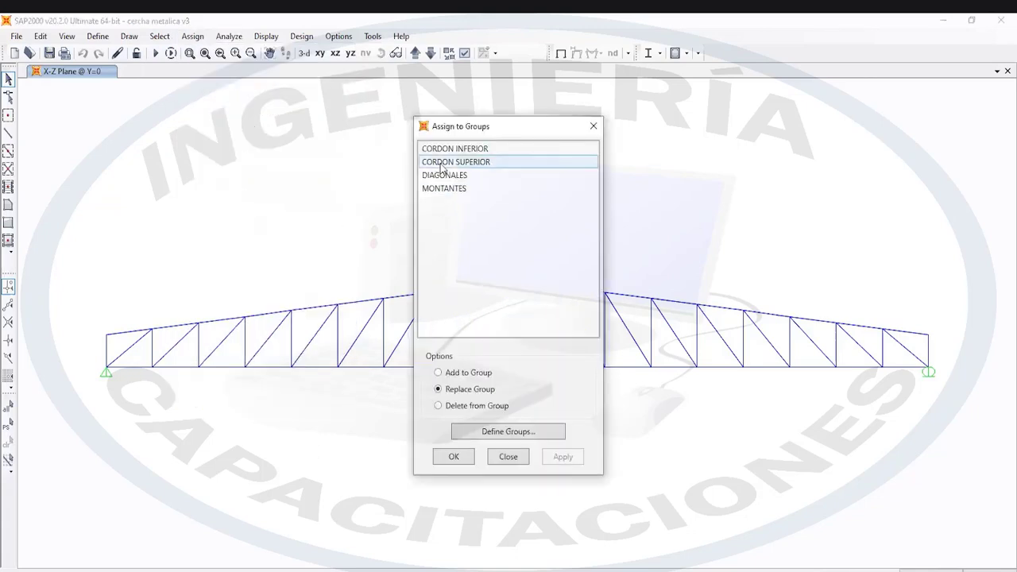
pyautogui.click(594, 124)
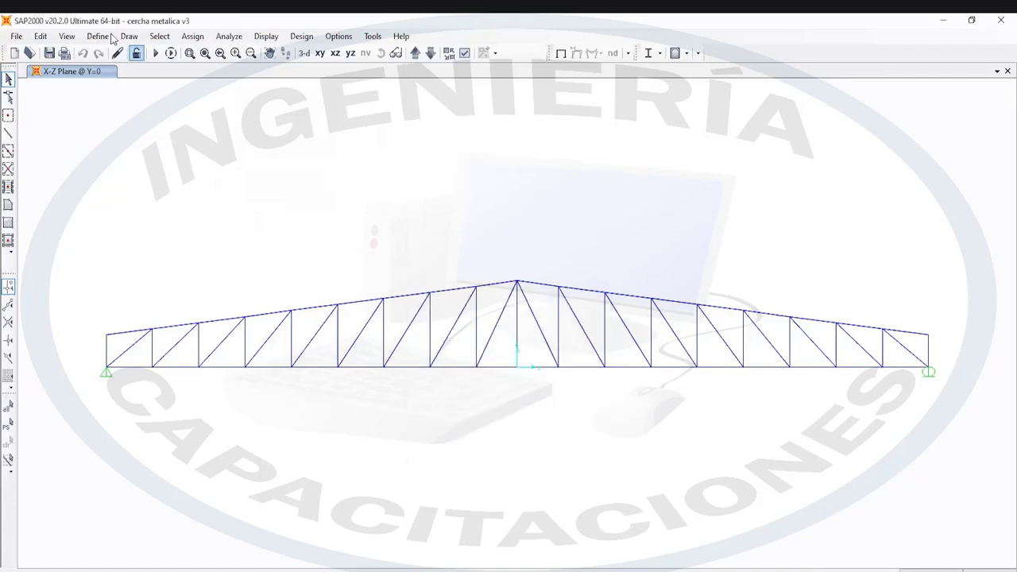
pyautogui.click(98, 36)
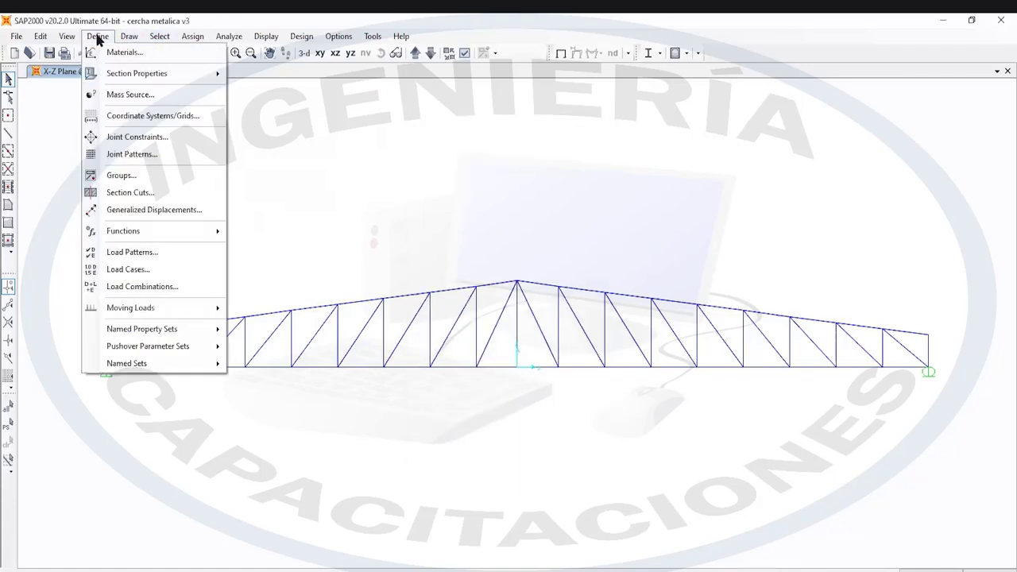
pyautogui.click(162, 179)
pyautogui.click(460, 261)
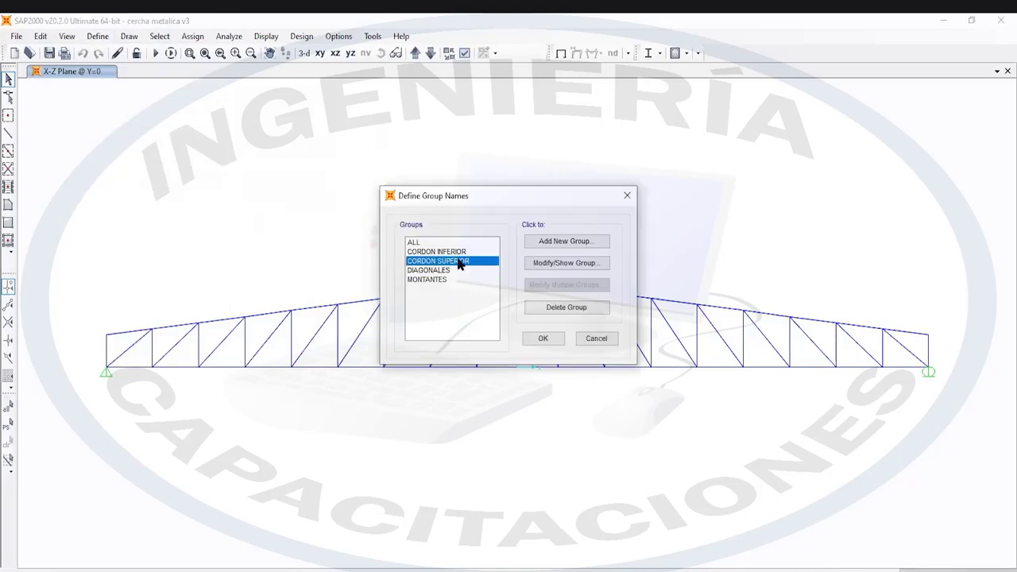
pyautogui.click(554, 339)
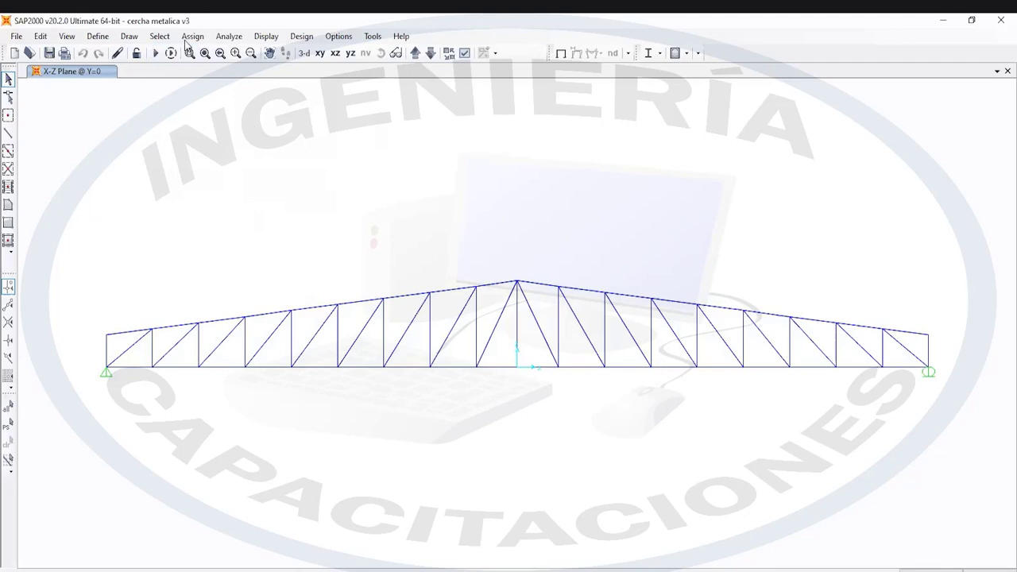
pyautogui.click(94, 36)
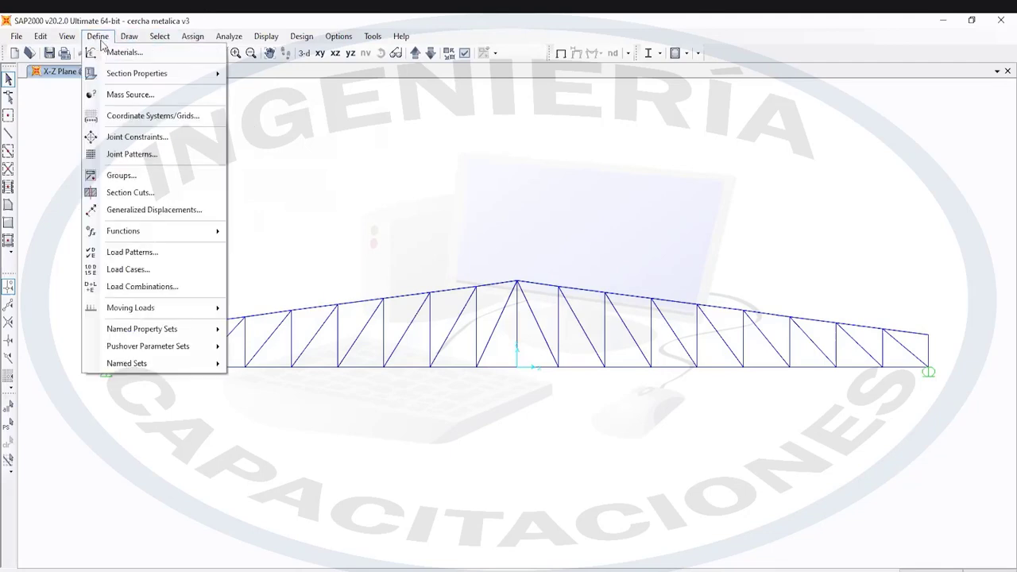
pyautogui.click(198, 286)
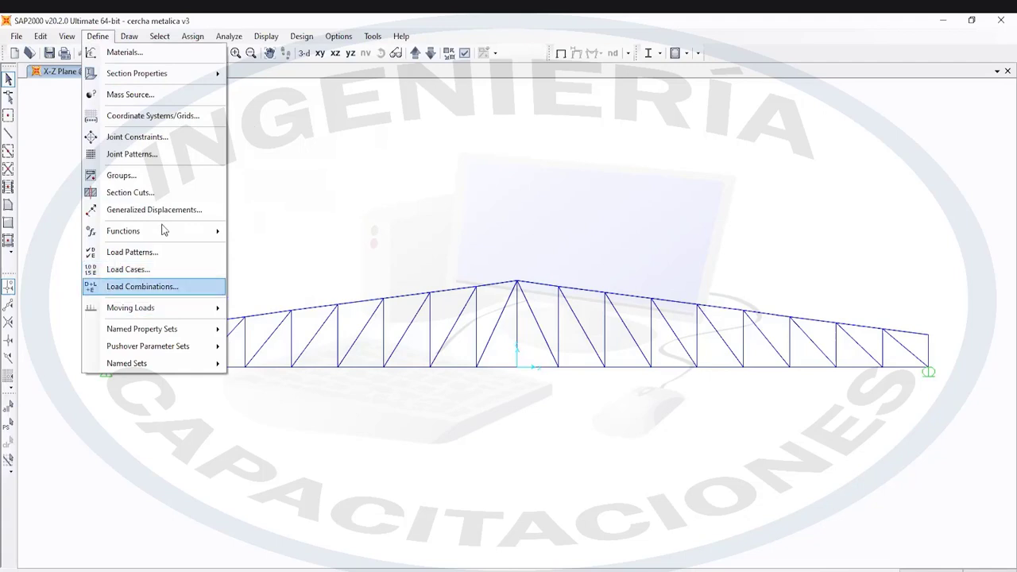
pyautogui.click(95, 37)
pyautogui.click(92, 38)
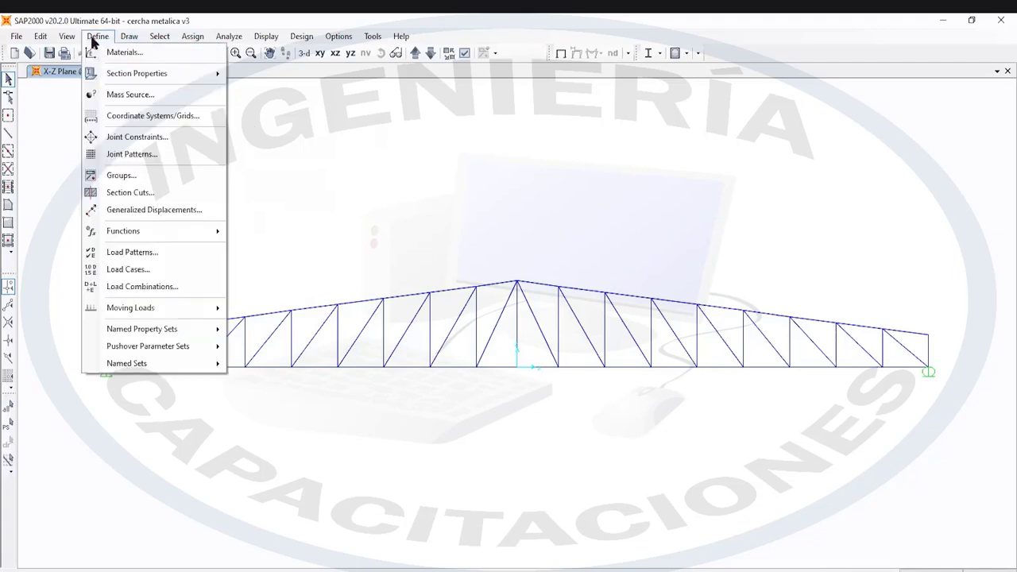
# Select the members by the CORDON SUPERIOR group to check which truss members it contains
pyautogui.moveTo(132, 42)
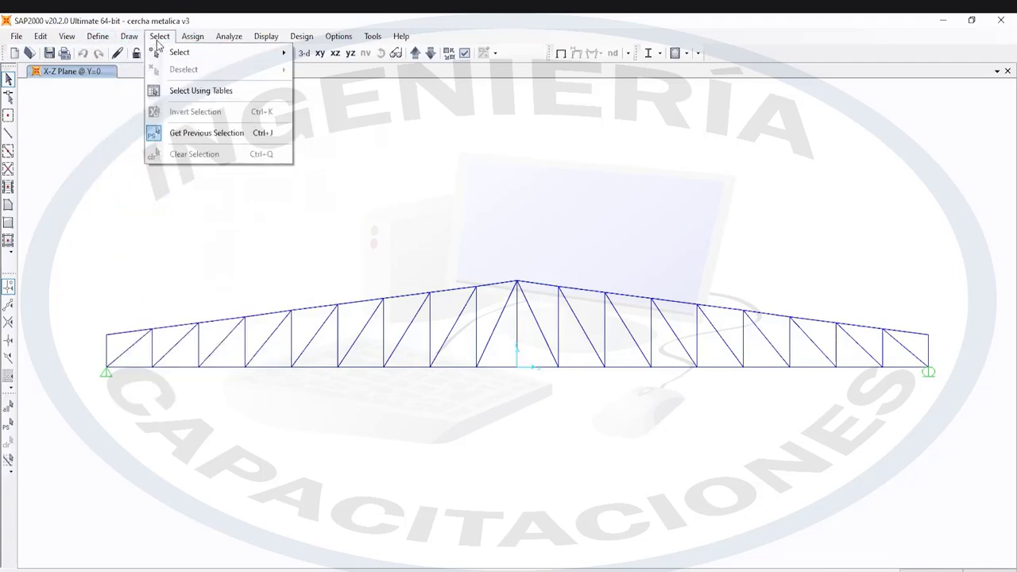
pyautogui.moveTo(188, 57)
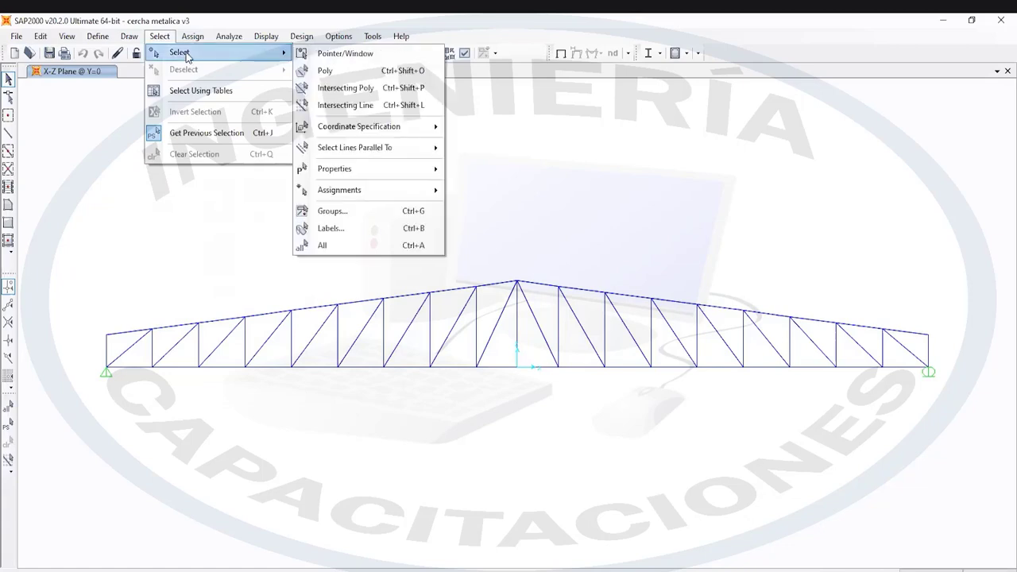
pyautogui.click(366, 213)
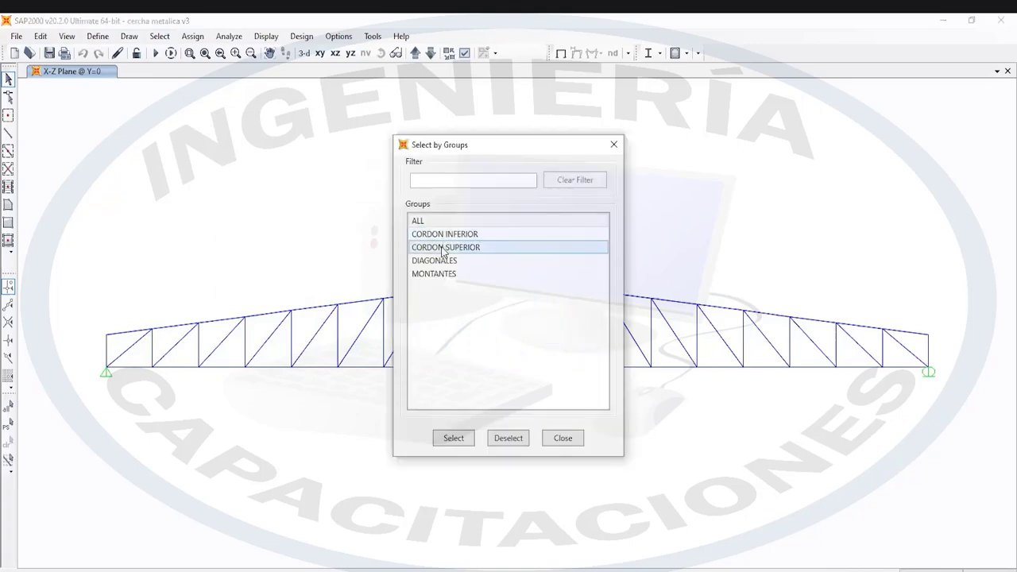
pyautogui.click(443, 250)
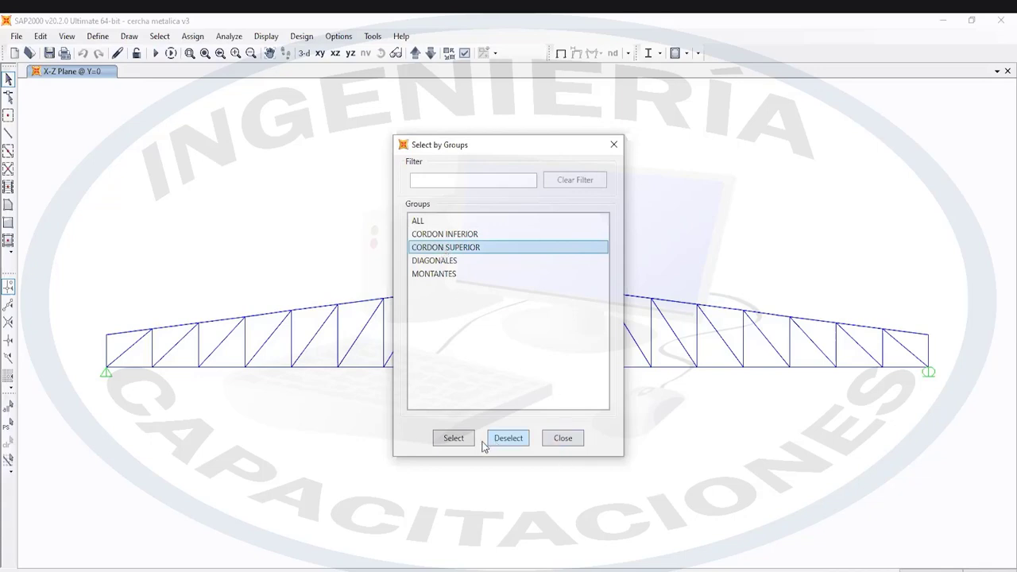
pyautogui.click(452, 438)
pyautogui.moveTo(531, 146); pyautogui.dragTo(447, 532)
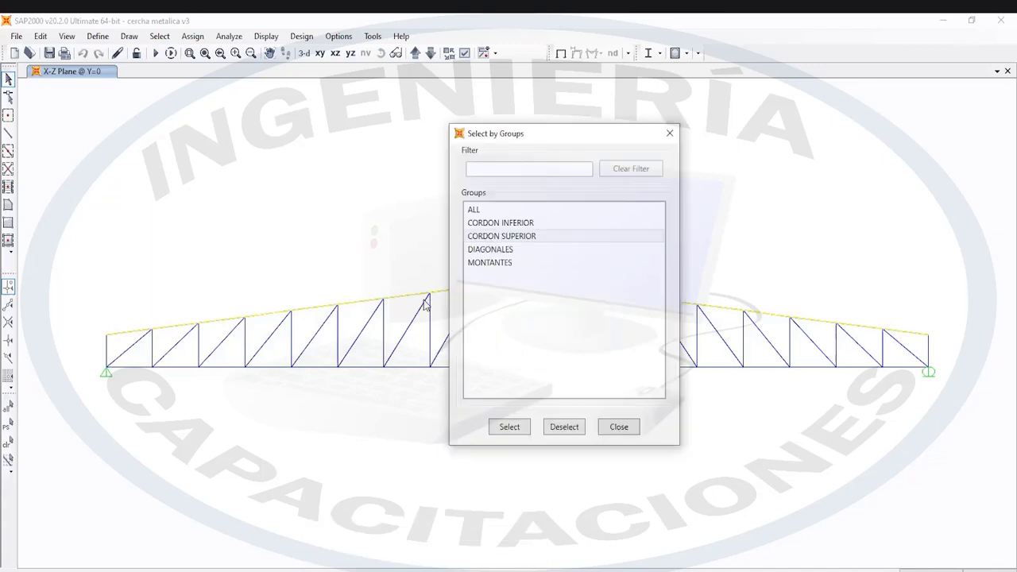
pyautogui.click(663, 133)
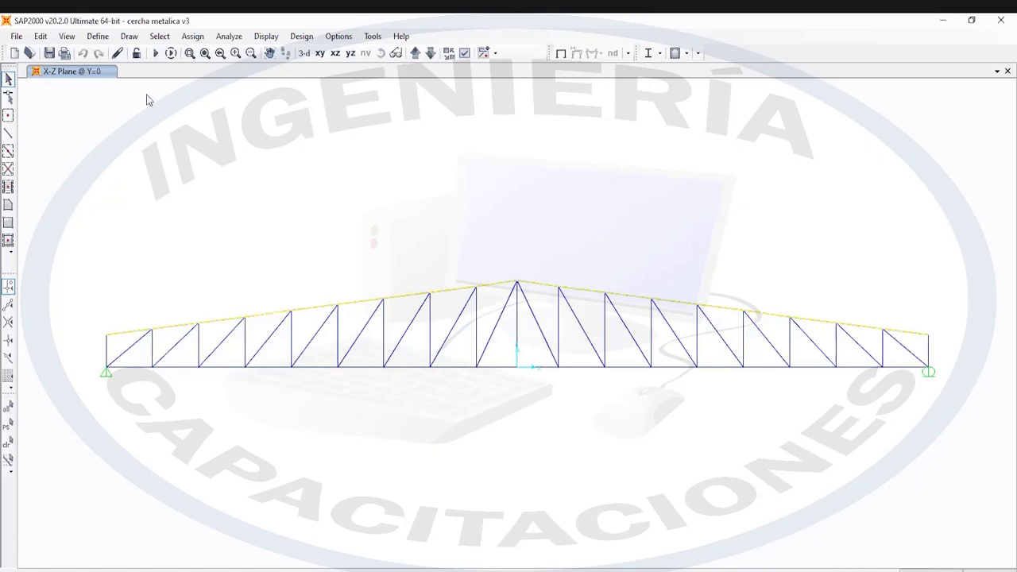
pyautogui.click(99, 37)
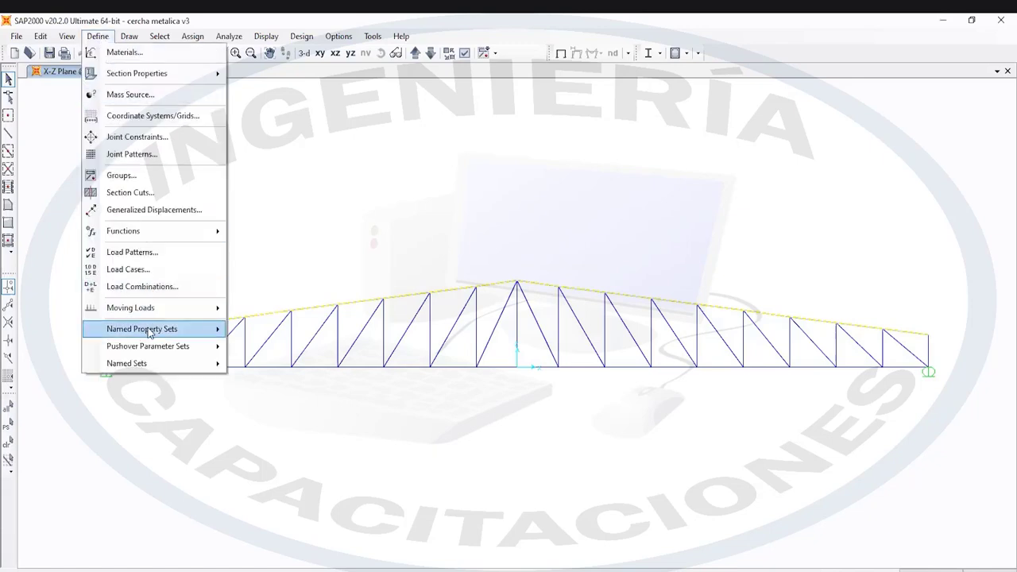
pyautogui.click(155, 175)
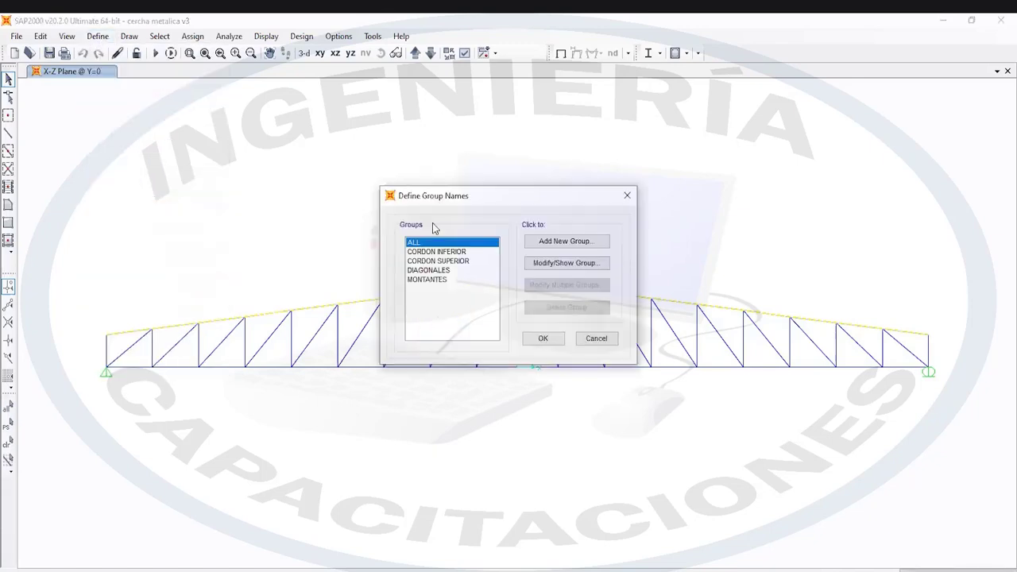
pyautogui.click(629, 196)
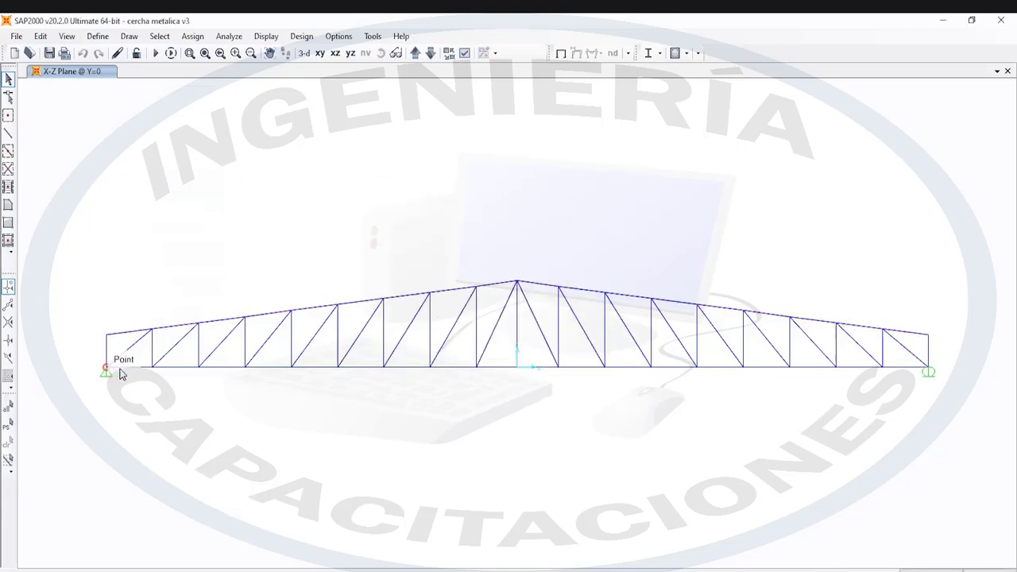
# Window-select all bottom chord members of the truss together with their joints
pyautogui.moveTo(66, 367); pyautogui.dragTo(998, 434)
pyautogui.moveTo(69, 358); pyautogui.dragTo(998, 465)
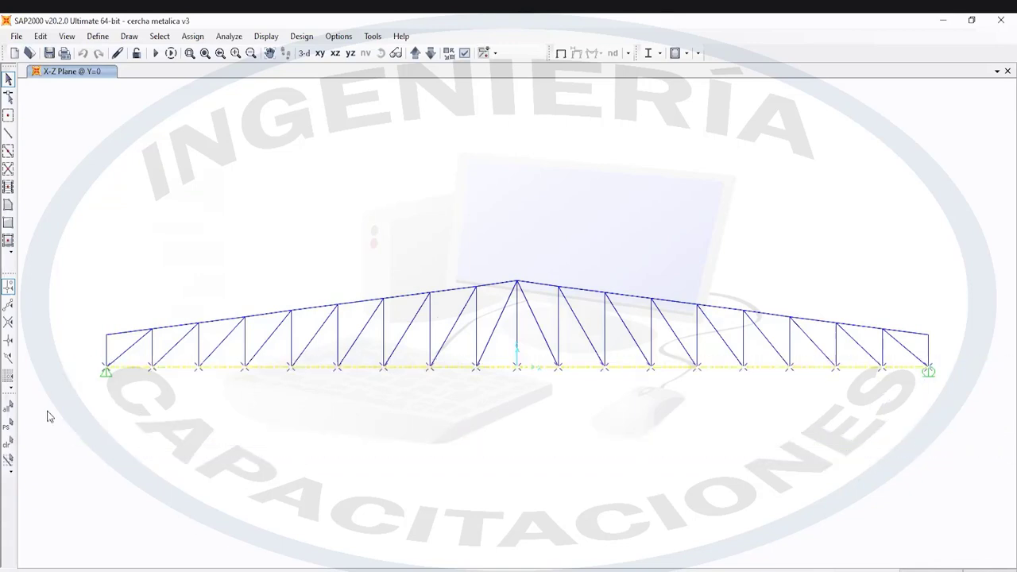
# Assign the selected bottom chord members and joints to the CORDON INFERIOR group with the Replace Group option
pyautogui.click(204, 37)
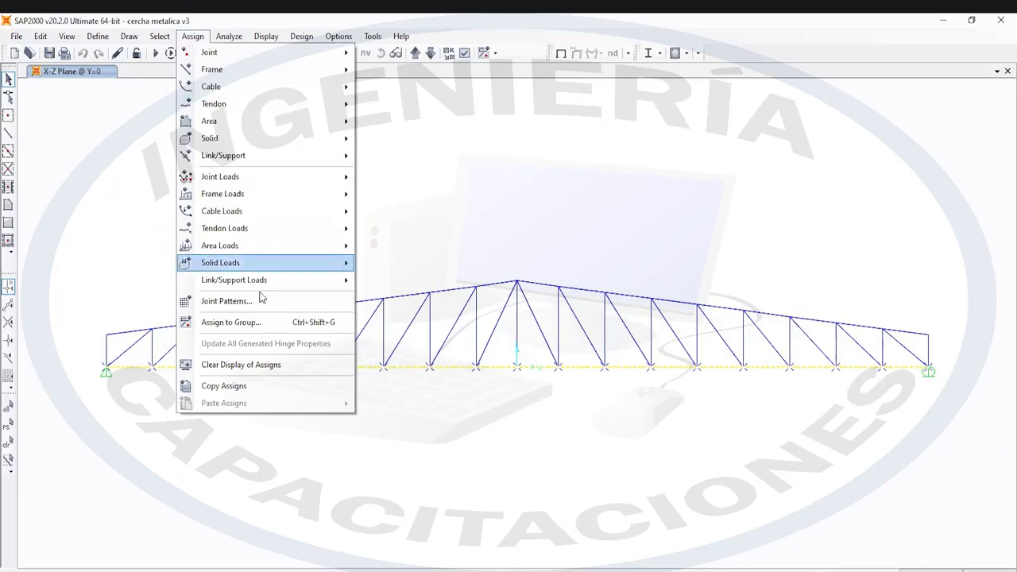
pyautogui.click(260, 321)
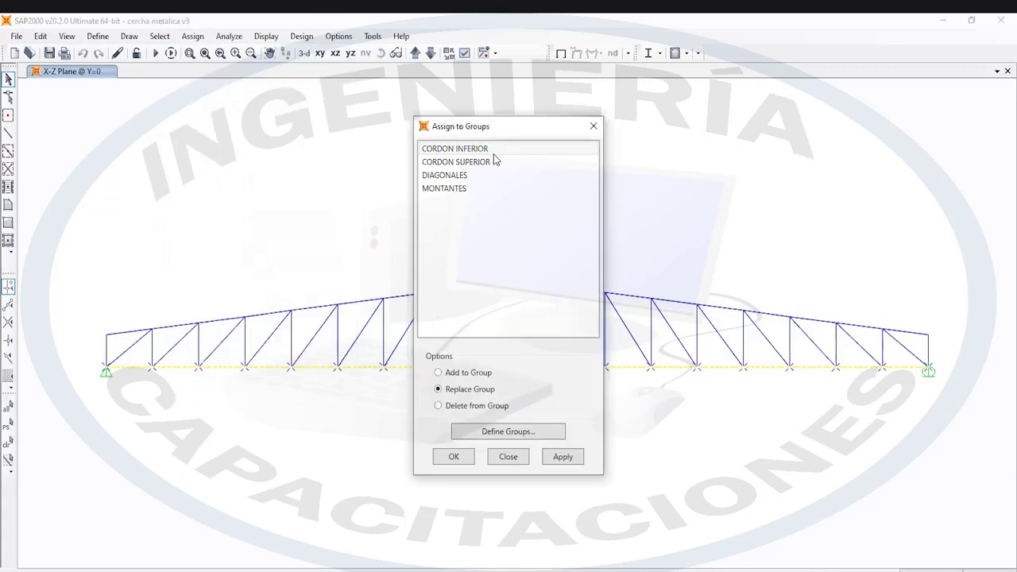
pyautogui.click(495, 150)
pyautogui.click(564, 456)
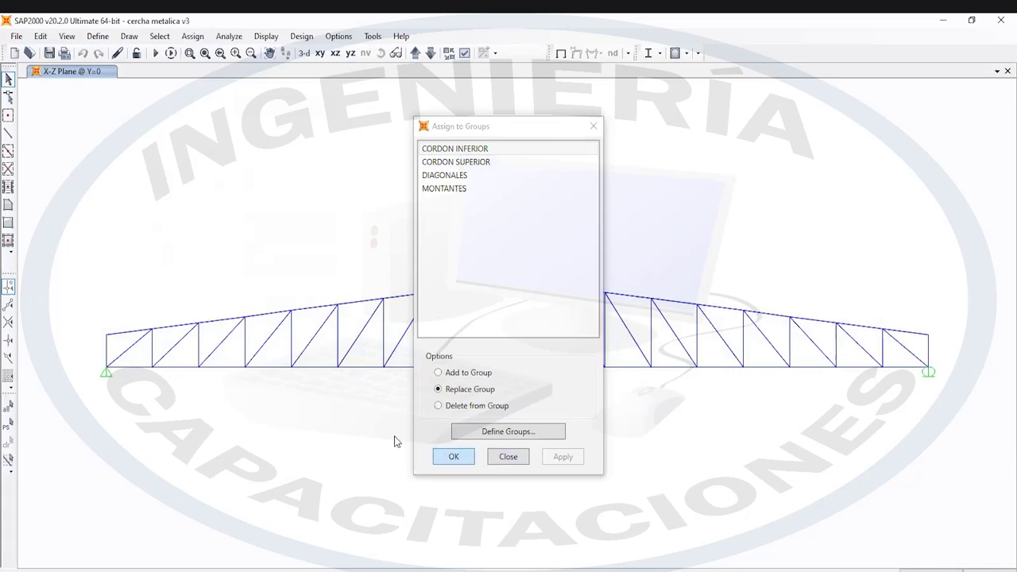
# Window-select every vertical member of the truss together with its end joints, from the left support to the right support
pyautogui.moveTo(97, 317); pyautogui.dragTo(116, 403)
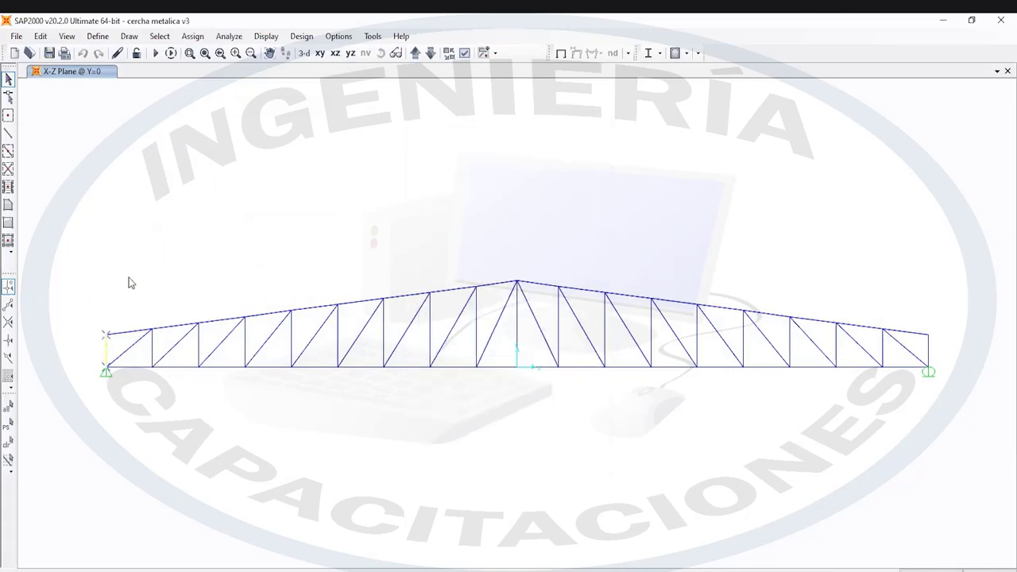
pyautogui.moveTo(128, 277); pyautogui.dragTo(167, 406)
pyautogui.moveTo(186, 289); pyautogui.dragTo(212, 388)
pyautogui.moveTo(236, 290); pyautogui.dragTo(246, 393)
pyautogui.moveTo(280, 278); pyautogui.dragTo(299, 387)
pyautogui.moveTo(330, 275); pyautogui.dragTo(346, 389)
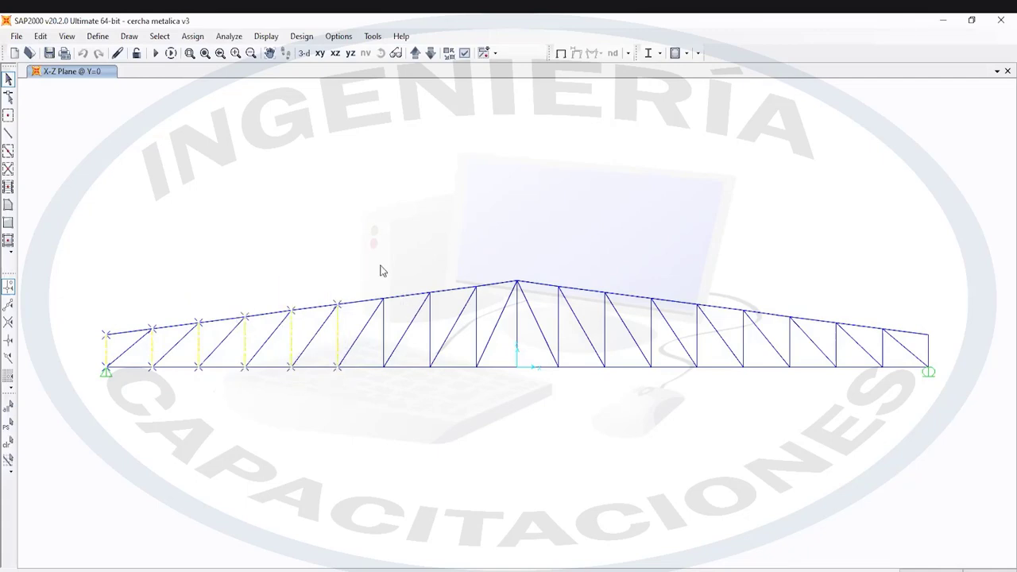
pyautogui.moveTo(380, 269); pyautogui.dragTo(391, 405)
pyautogui.moveTo(420, 257); pyautogui.dragTo(436, 417)
pyautogui.moveTo(460, 259); pyautogui.dragTo(484, 406)
pyautogui.moveTo(517, 255); pyautogui.dragTo(540, 381)
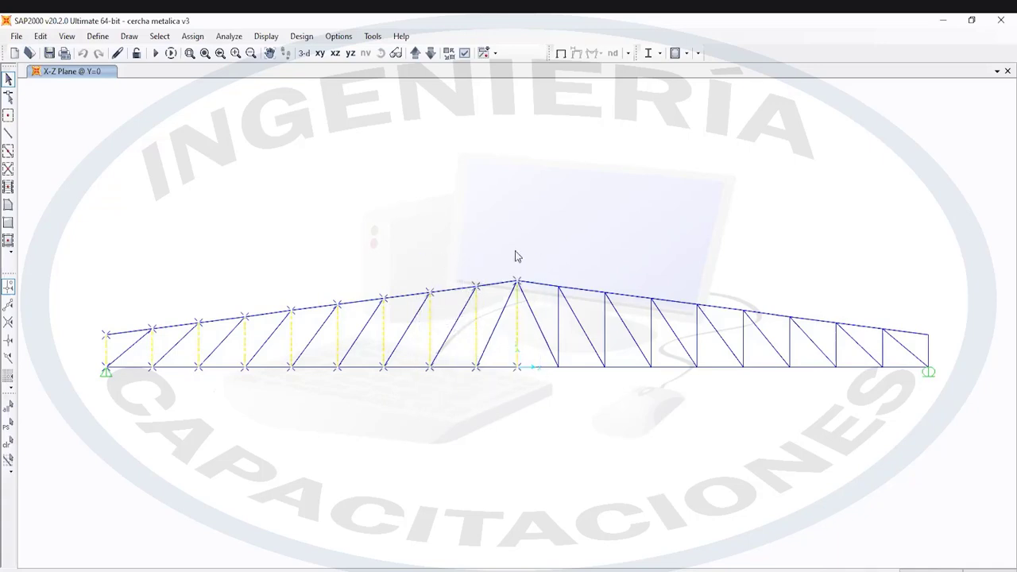
pyautogui.moveTo(556, 242); pyautogui.dragTo(579, 407)
pyautogui.moveTo(602, 267); pyautogui.dragTo(620, 405)
pyautogui.moveTo(644, 266); pyautogui.dragTo(689, 393)
pyautogui.moveTo(691, 273); pyautogui.dragTo(727, 389)
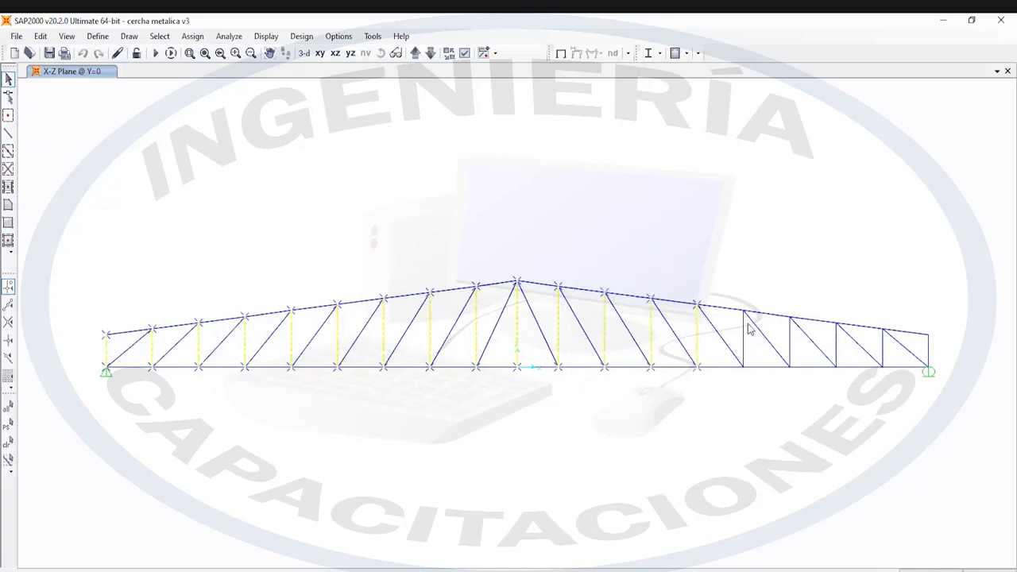
pyautogui.moveTo(736, 278); pyautogui.dragTo(767, 389)
pyautogui.moveTo(786, 291); pyautogui.dragTo(807, 359)
pyautogui.moveTo(830, 294); pyautogui.dragTo(850, 393)
pyautogui.moveTo(871, 295); pyautogui.dragTo(887, 394)
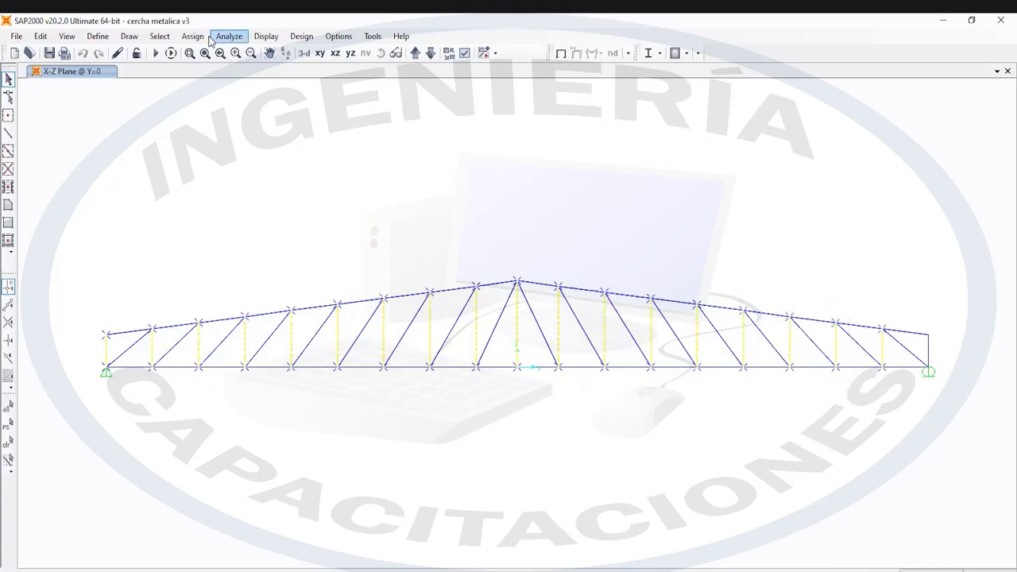
pyautogui.moveTo(913, 322); pyautogui.dragTo(963, 420)
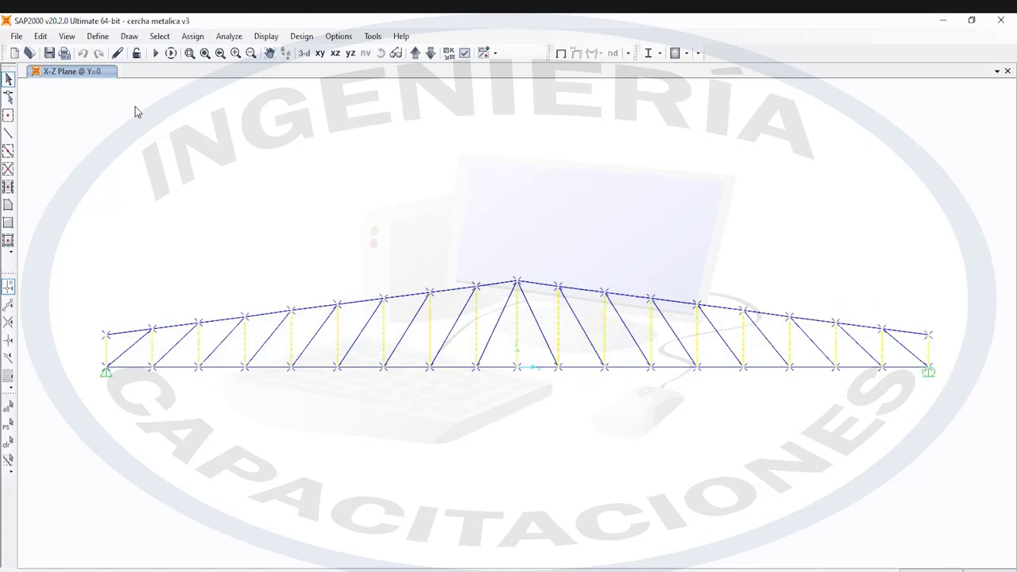
# Assign the selected verticals and their joints to the MONTANTES group with the Replace Group option
pyautogui.click(192, 40)
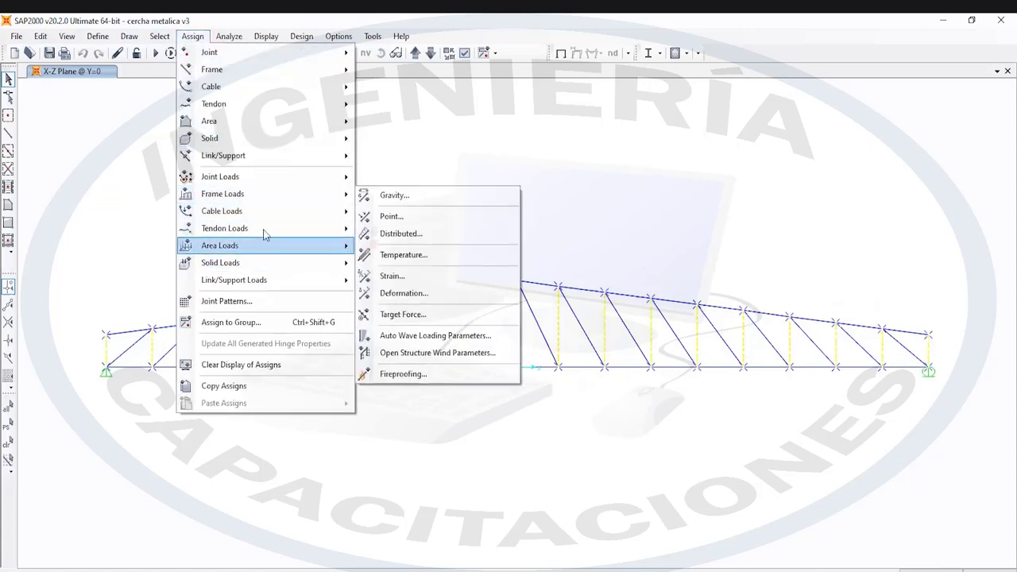
pyautogui.moveTo(342, 211)
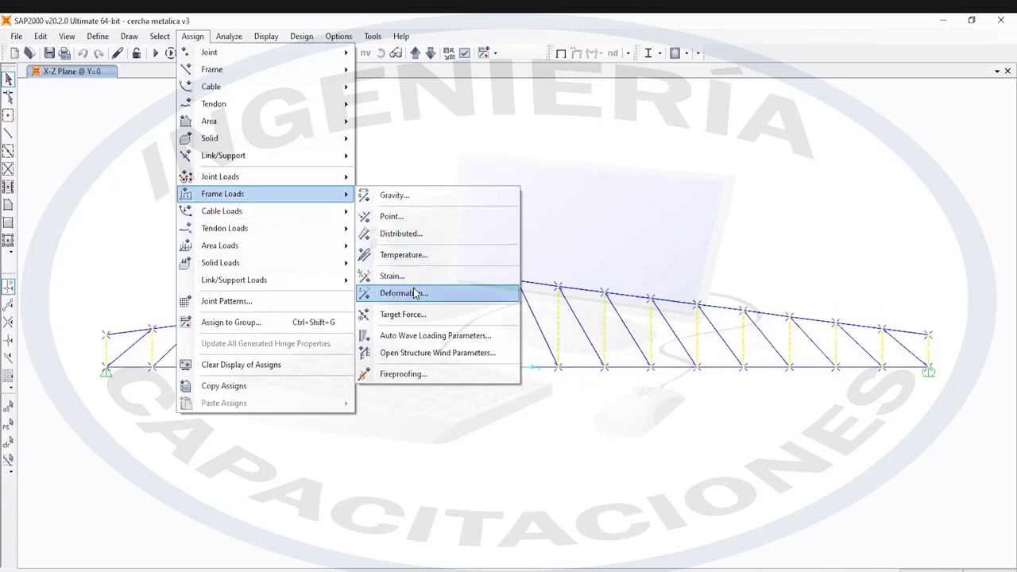
pyautogui.click(231, 322)
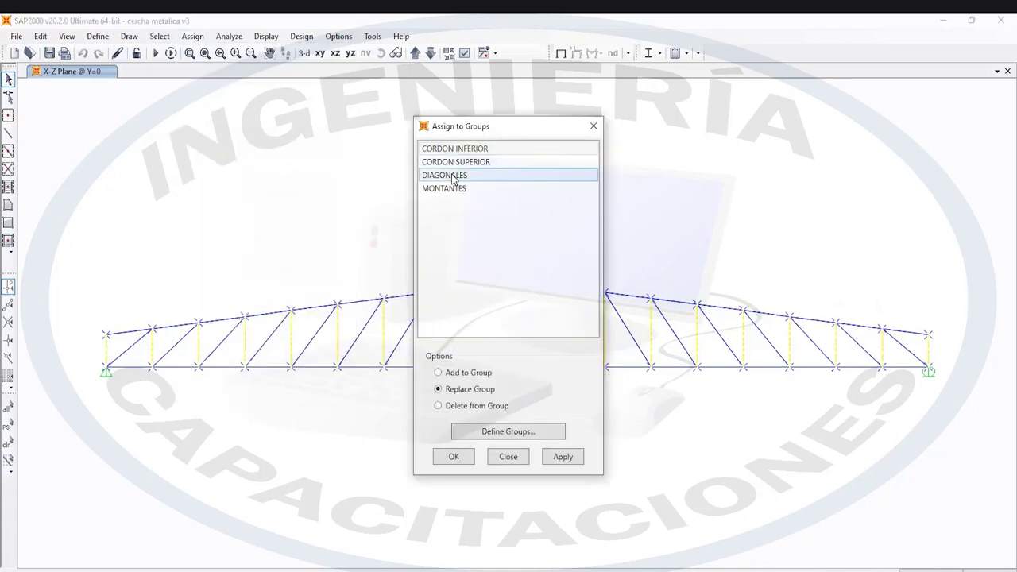
pyautogui.click(455, 189)
pyautogui.click(561, 456)
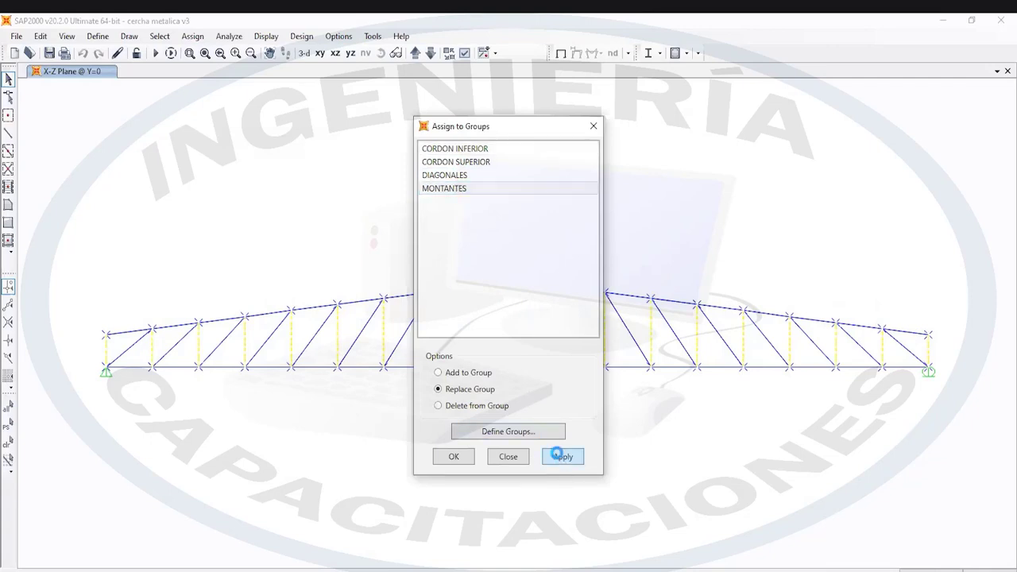
# Select every diagonal member of the truss individually, from the left end panel to the right end panel
pyautogui.click(126, 351)
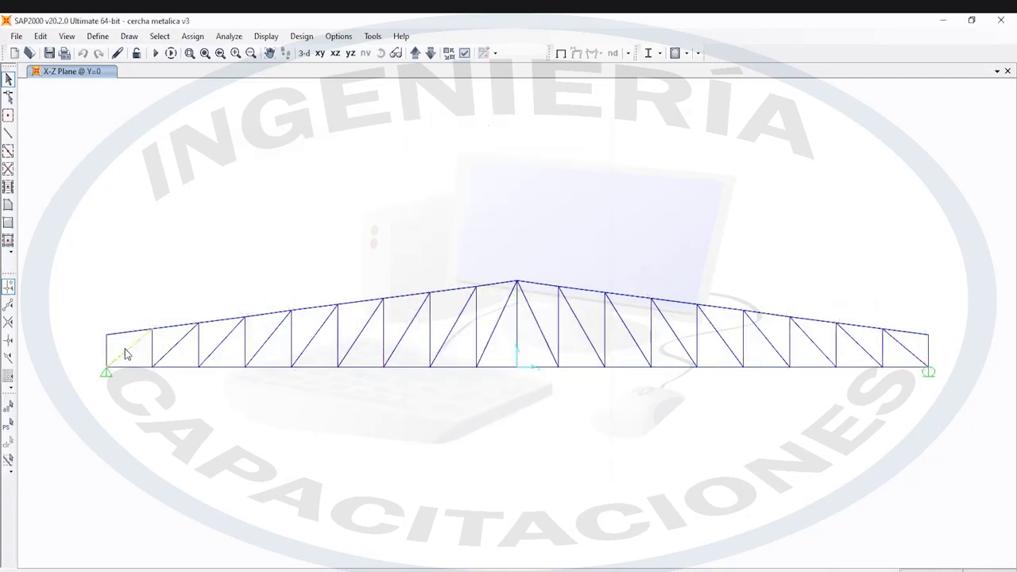
pyautogui.click(179, 347)
pyautogui.click(221, 350)
pyautogui.click(272, 346)
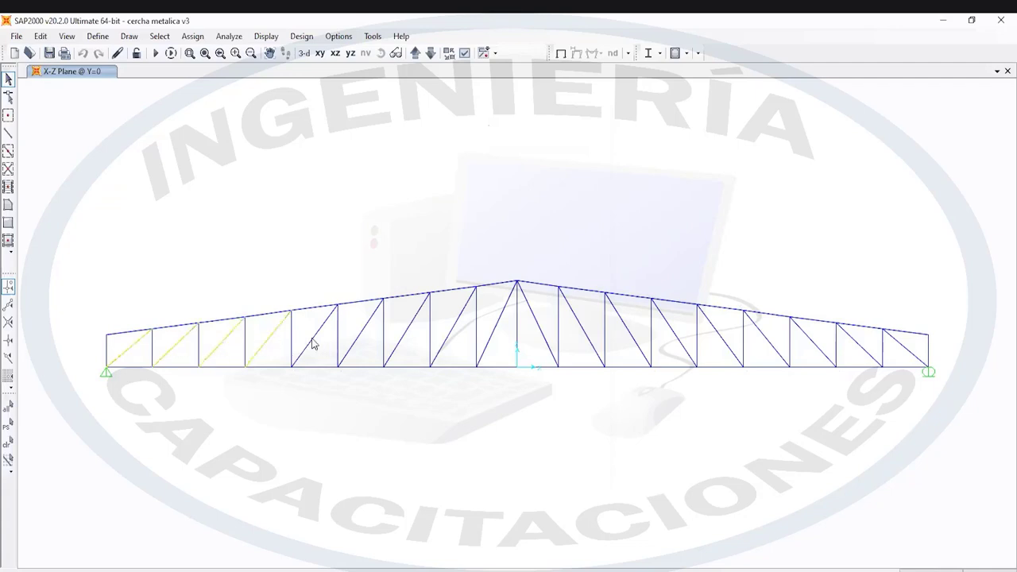
pyautogui.click(312, 343)
pyautogui.click(364, 332)
pyautogui.click(405, 332)
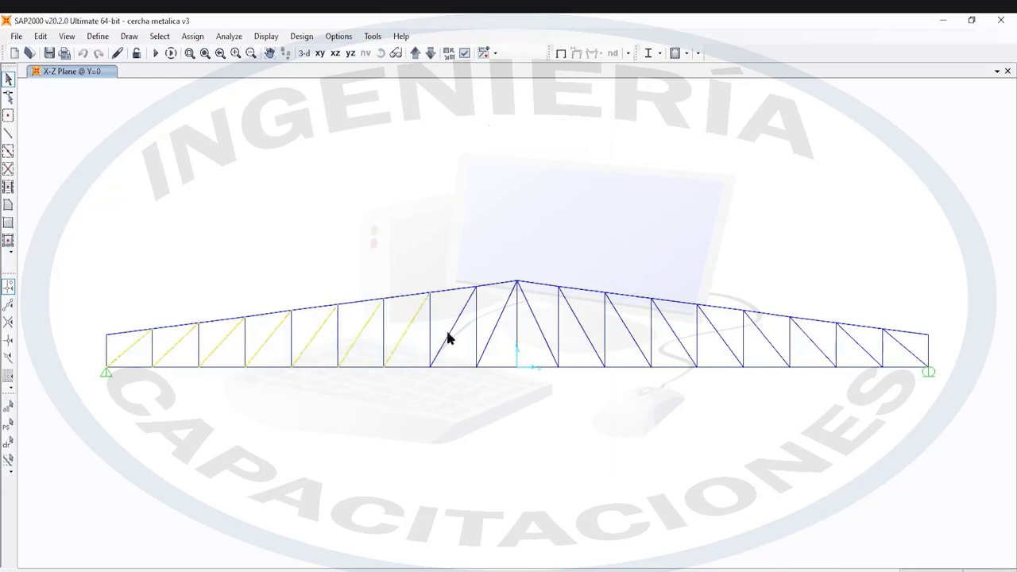
pyautogui.click(448, 338)
pyautogui.click(496, 333)
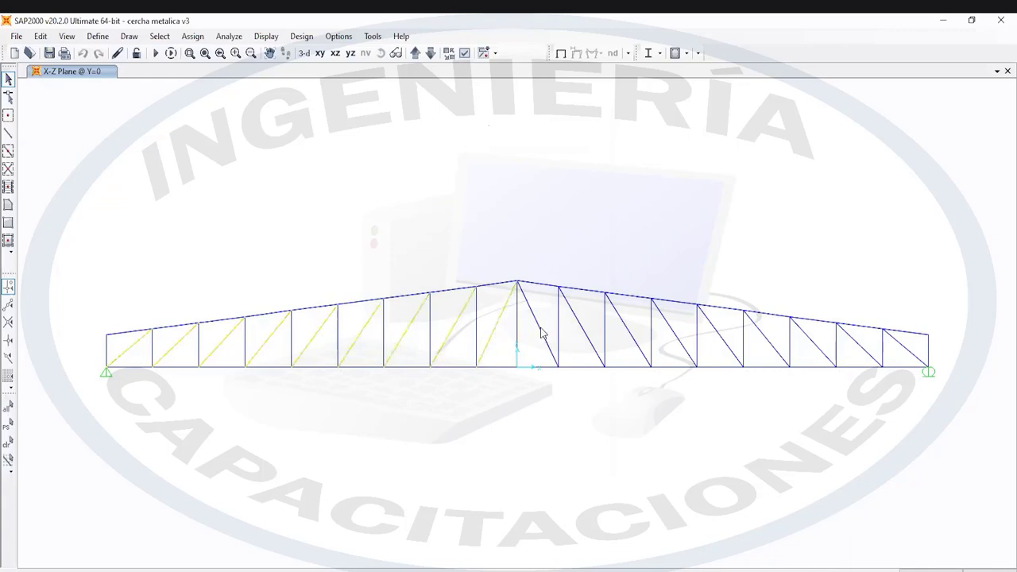
pyautogui.click(542, 335)
pyautogui.click(583, 332)
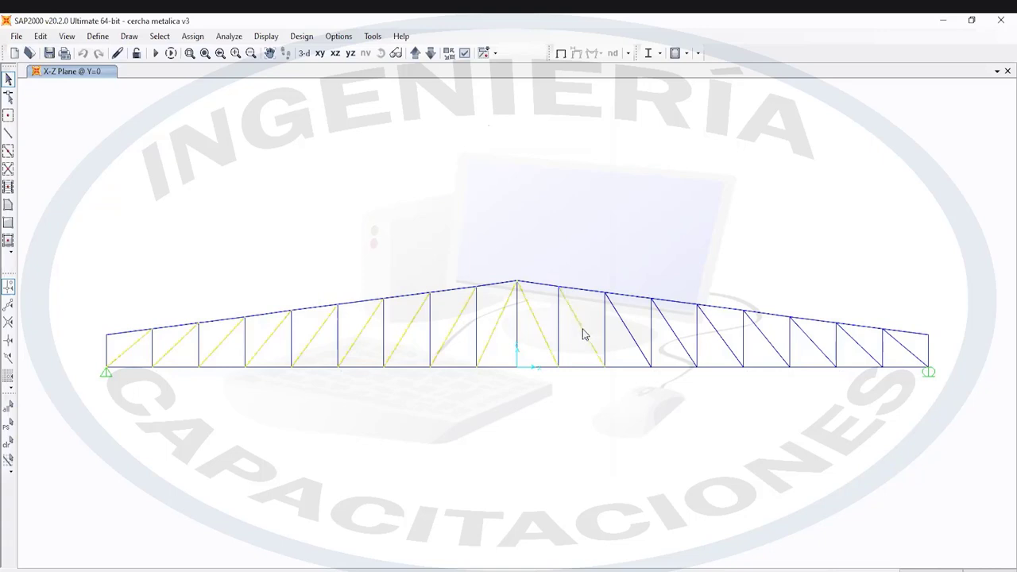
pyautogui.click(628, 333)
pyautogui.click(671, 331)
pyautogui.click(723, 340)
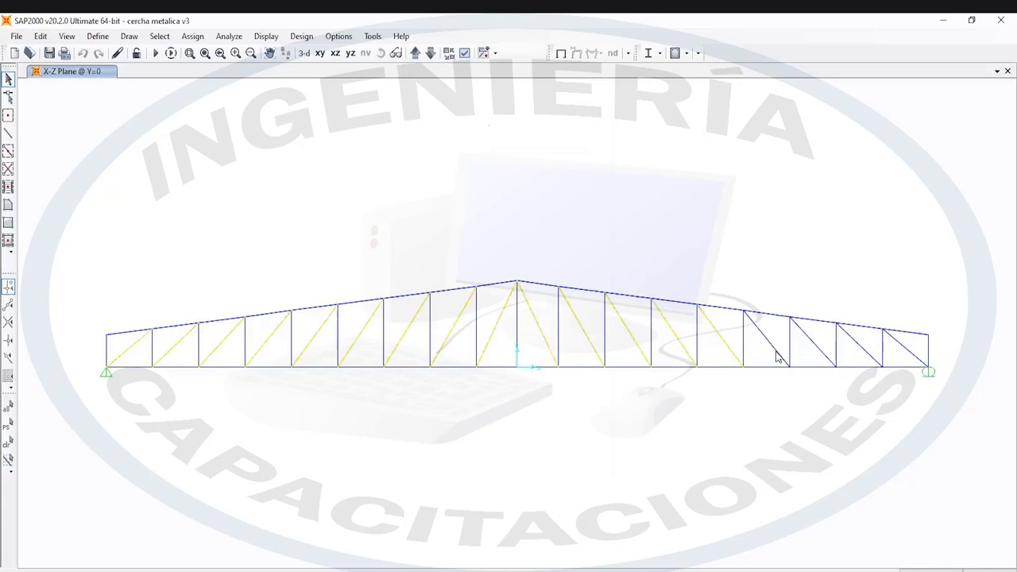
pyautogui.click(775, 354)
pyautogui.click(826, 356)
pyautogui.click(869, 358)
pyautogui.click(908, 351)
# Assign the selected diagonal members to the DIAGONALES group with the Replace Group option and finish the group assignment
pyautogui.click(193, 36)
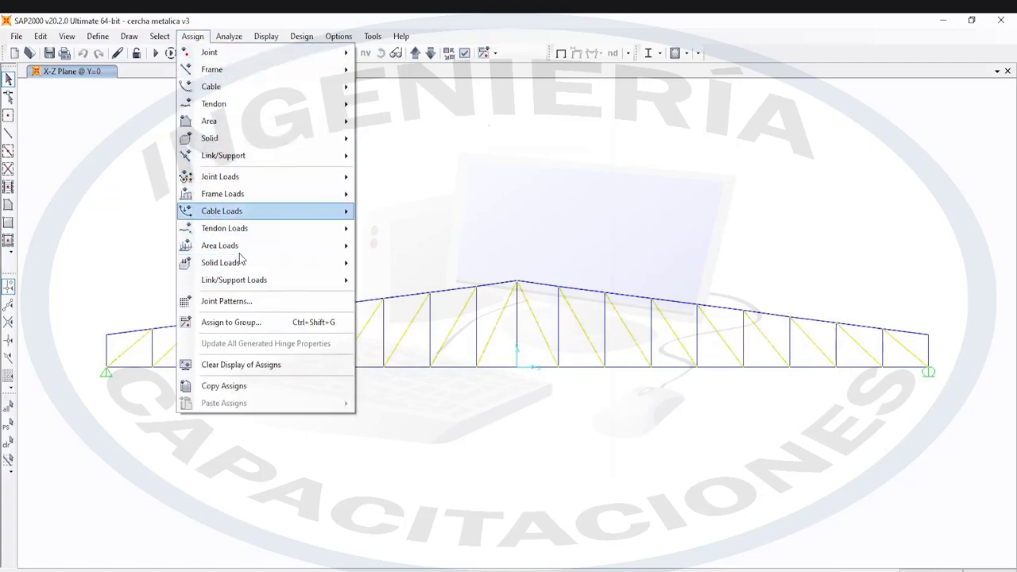
pyautogui.click(254, 323)
pyautogui.click(465, 174)
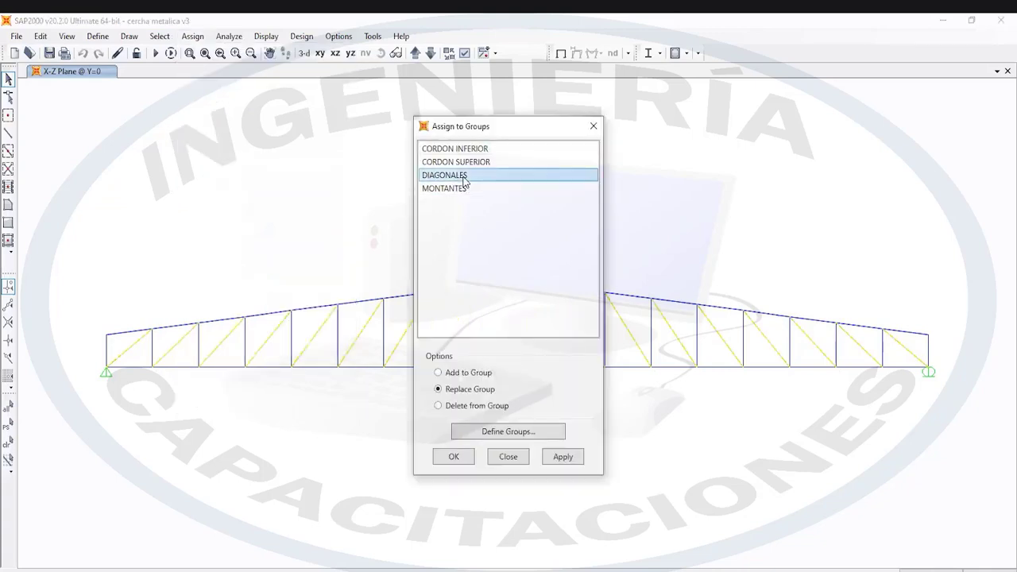
pyautogui.click(563, 456)
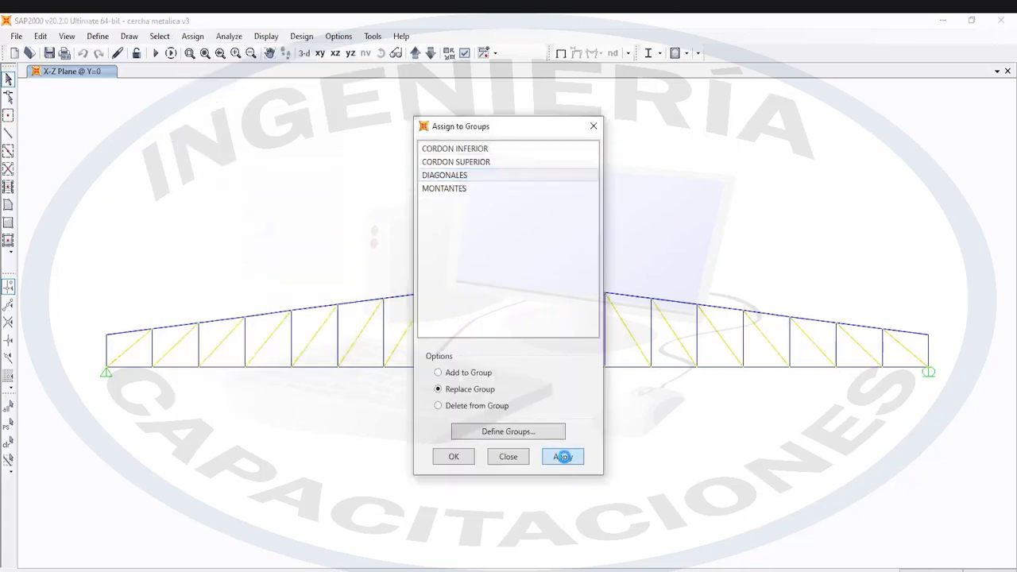
pyautogui.click(458, 460)
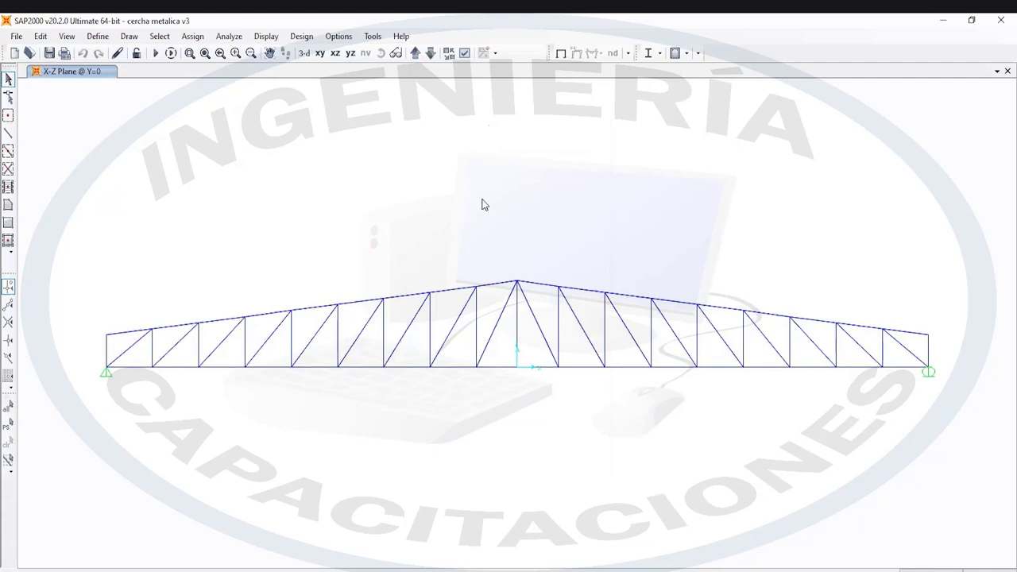
# Select the CORDON INFERIOR group to check which truss members it contains, and deselect it again
pyautogui.click(166, 39)
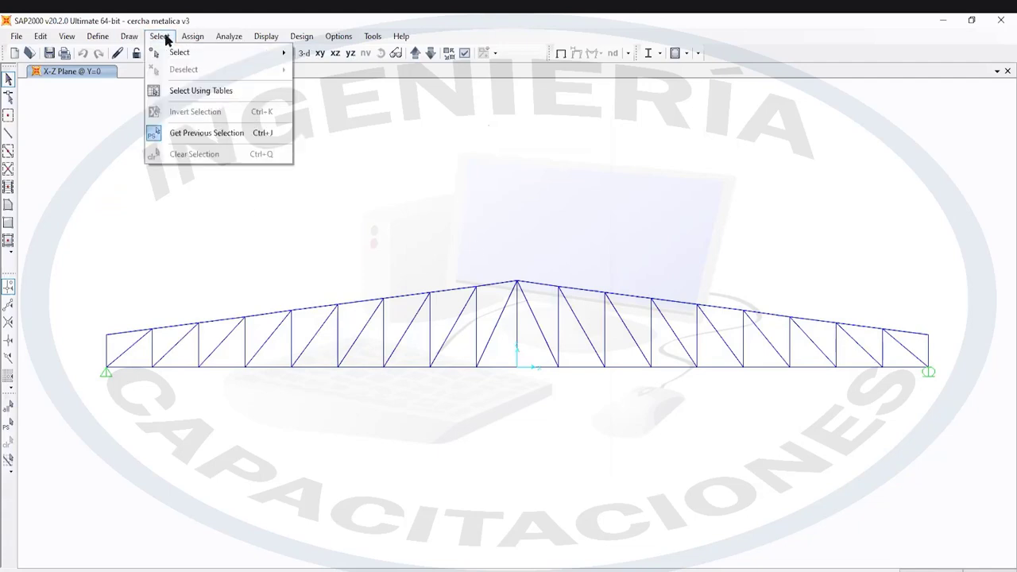
pyautogui.moveTo(179, 52)
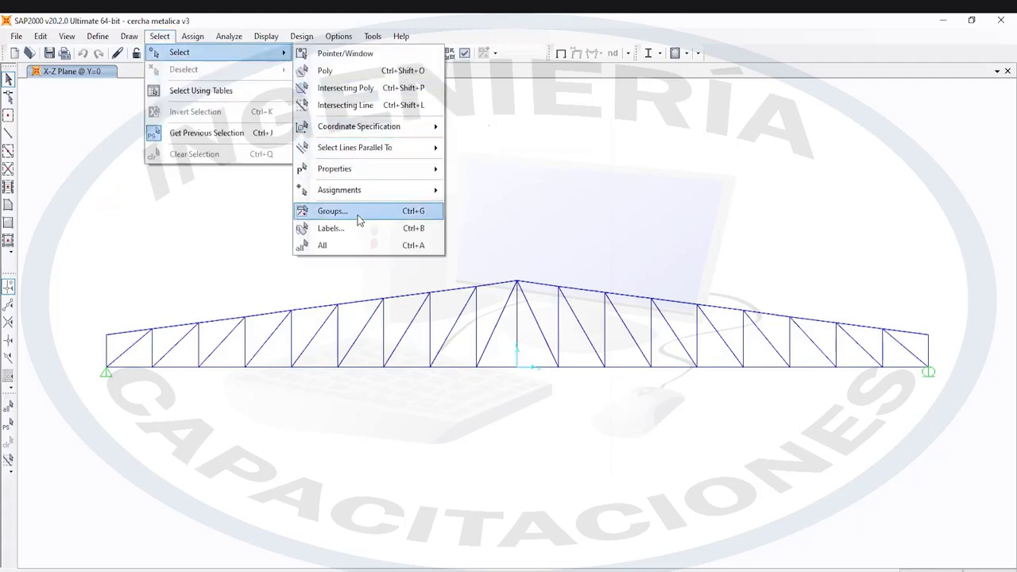
pyautogui.click(434, 213)
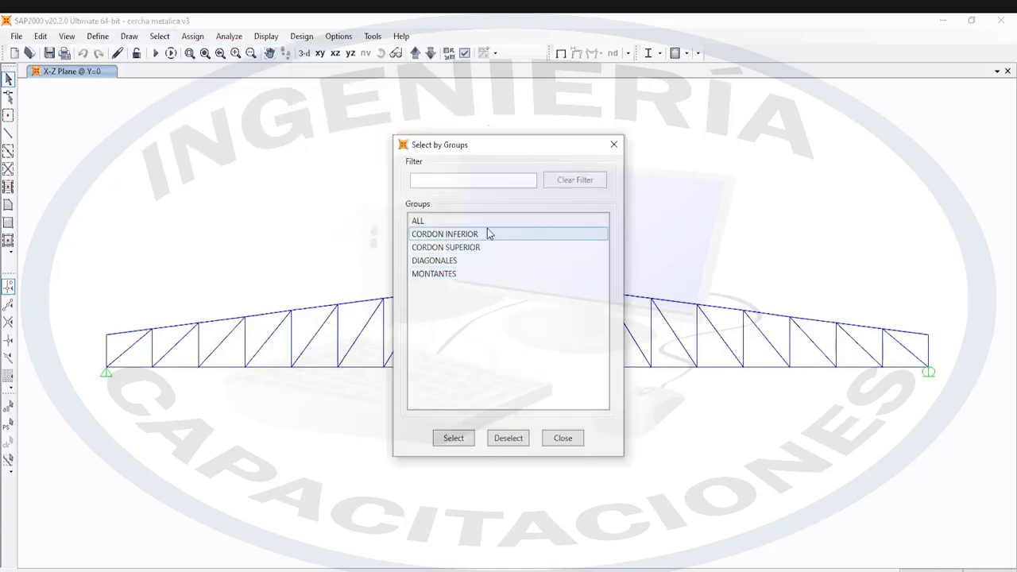
pyautogui.click(488, 231)
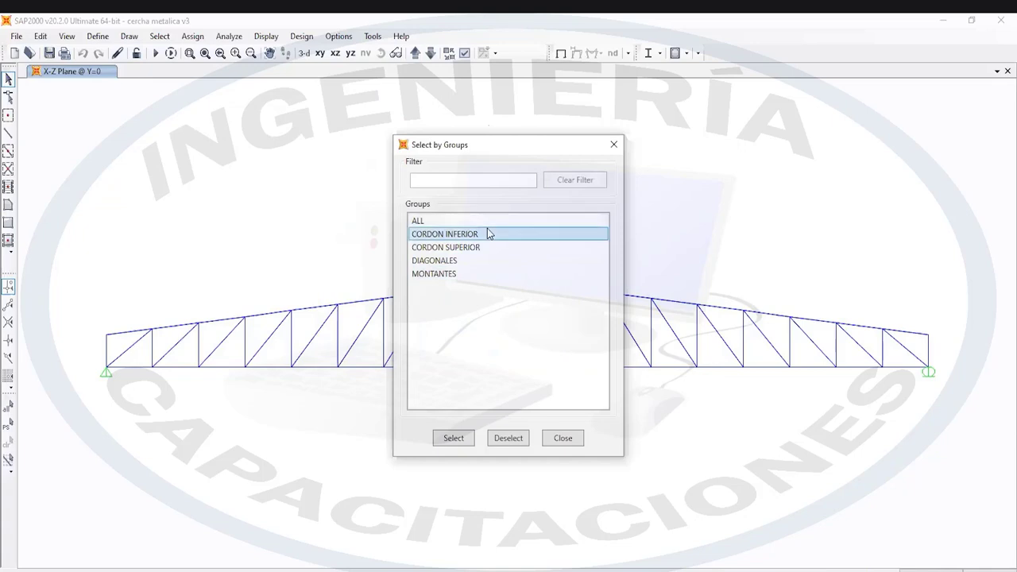
pyautogui.click(470, 442)
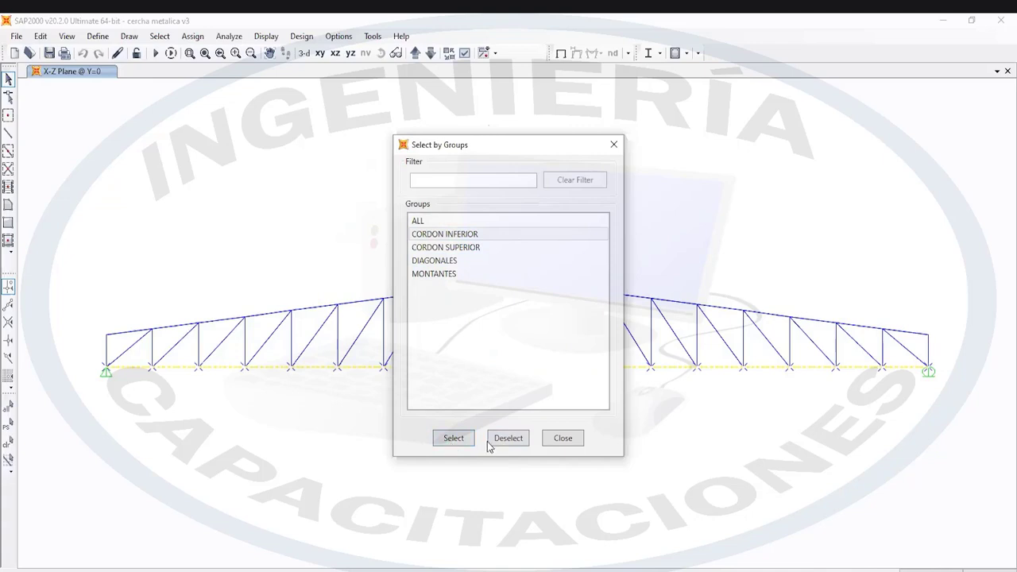
pyautogui.click(518, 440)
# Check the members of the CORDON SUPERIOR and DIAGONALES groups by selecting and deselecting each group in turn
pyautogui.click(477, 248)
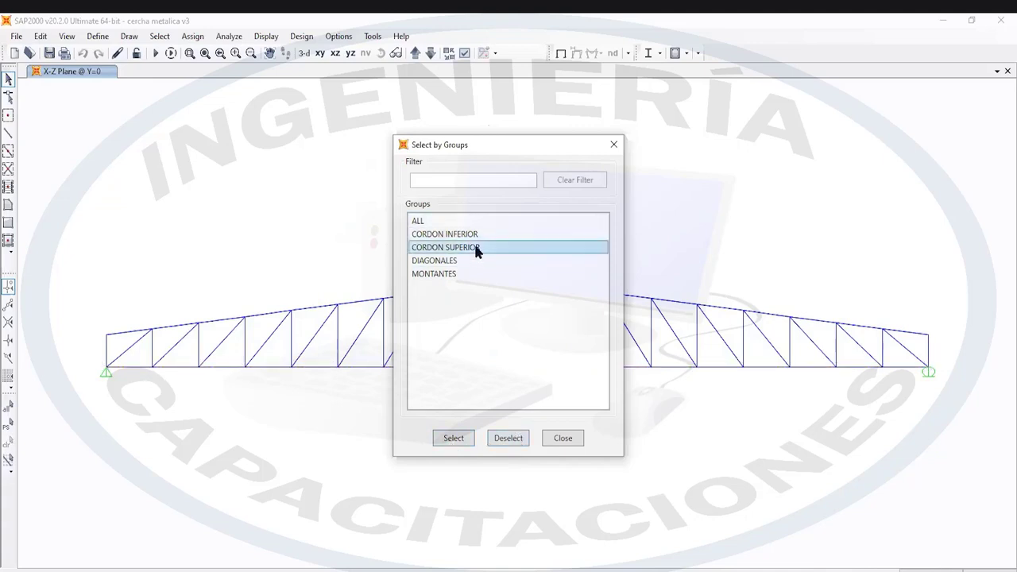
pyautogui.click(457, 442)
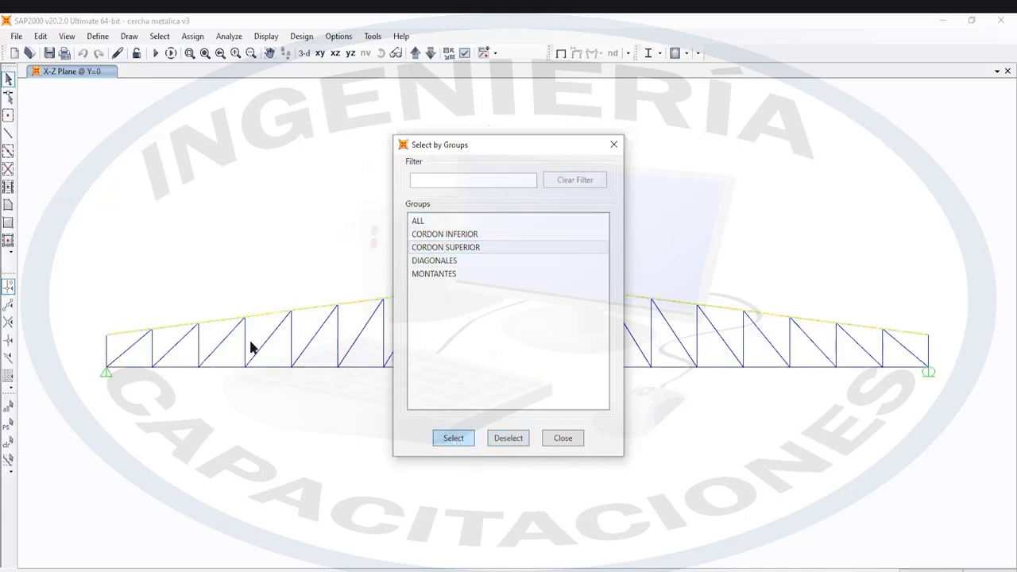
pyautogui.click(513, 438)
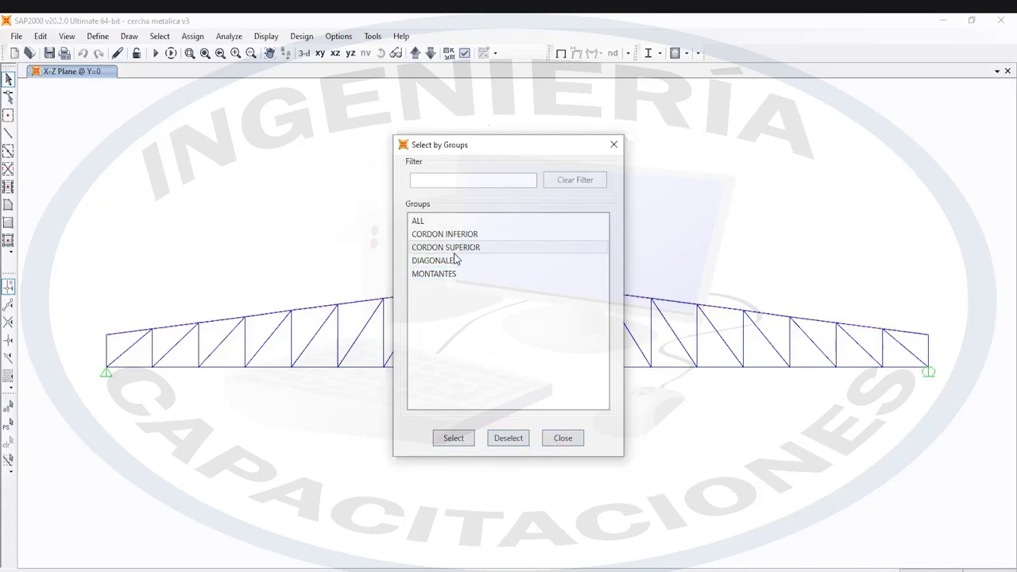
pyautogui.click(454, 260)
pyautogui.click(456, 438)
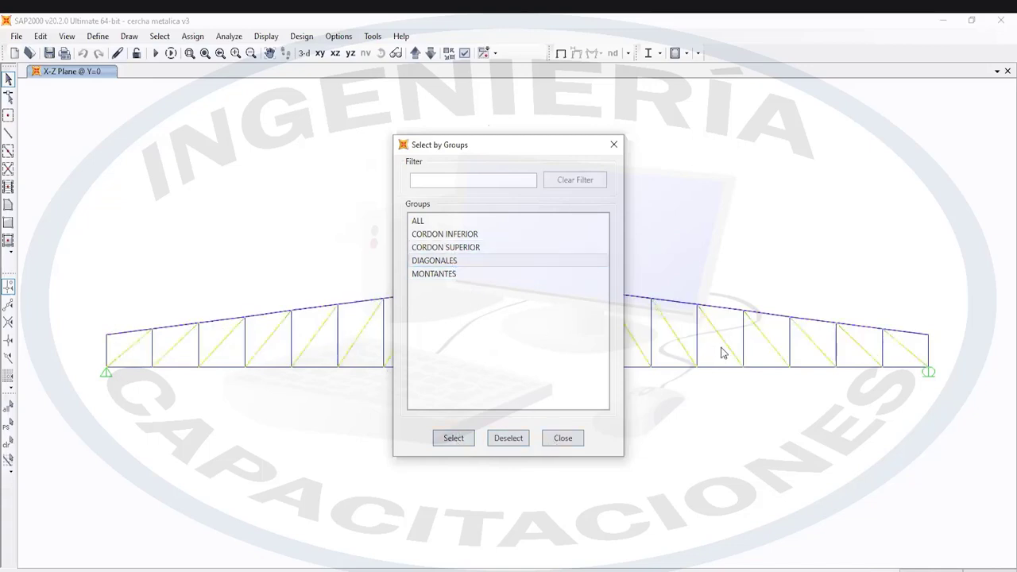
pyautogui.click(518, 442)
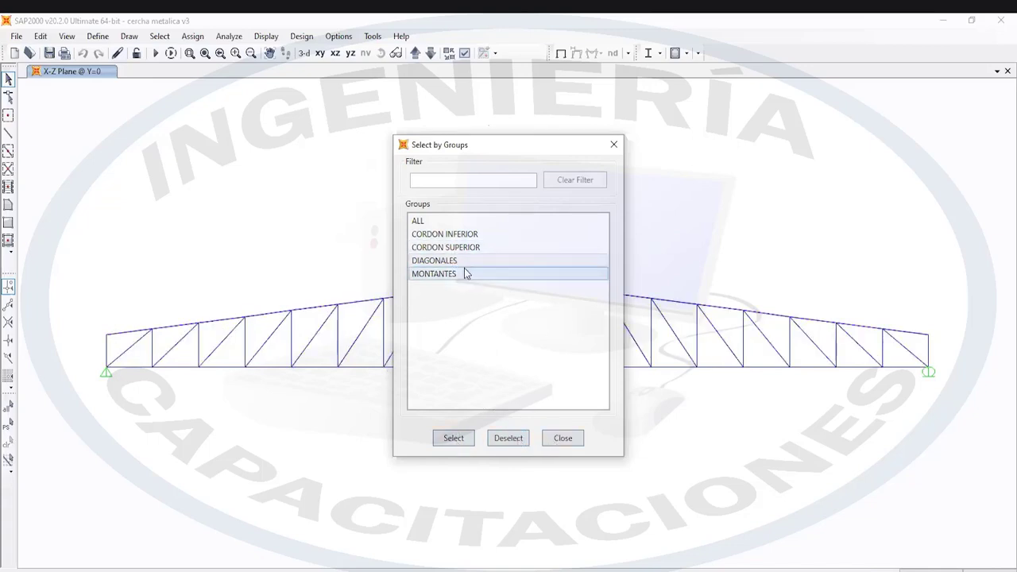
# Select the members by the MONTANTES group and move the group selection dialog aside to inspect the truss
pyautogui.click(462, 273)
pyautogui.click(464, 441)
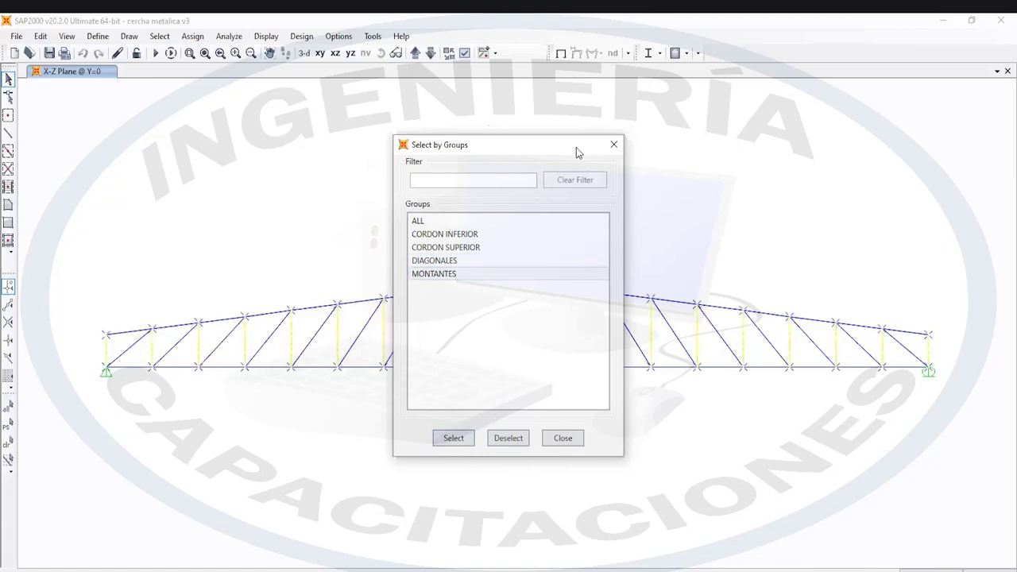
pyautogui.moveTo(578, 151); pyautogui.dragTo(613, 108)
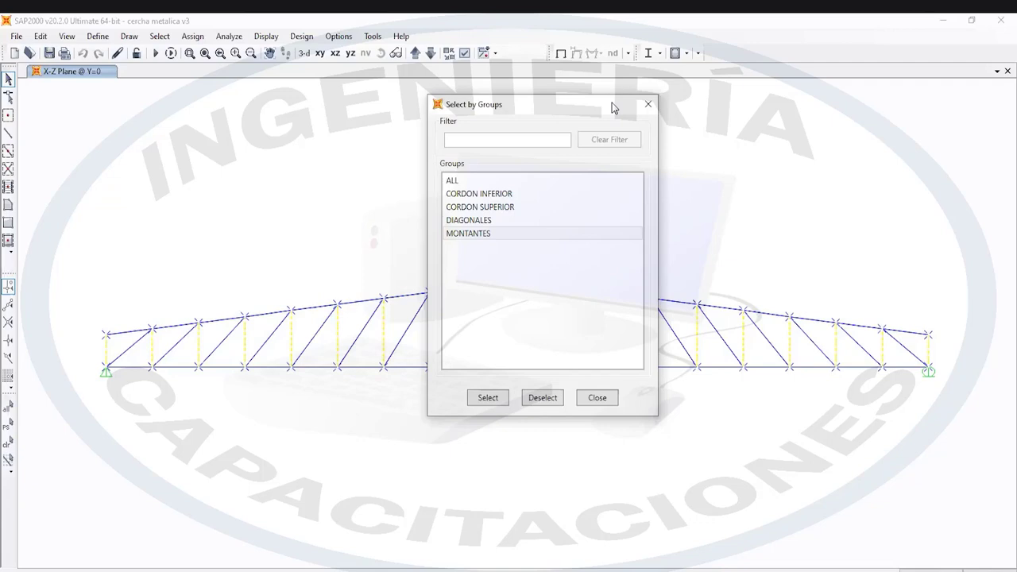
# Close the group selection dialog and review the truss group names in the group definition and group assignment dialogs
pyautogui.click(648, 104)
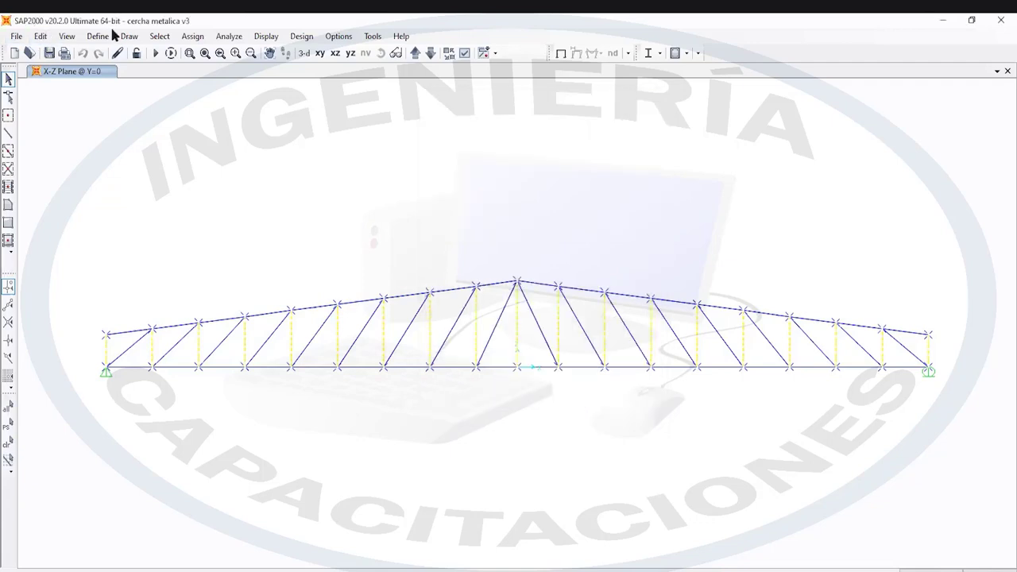
pyautogui.click(98, 36)
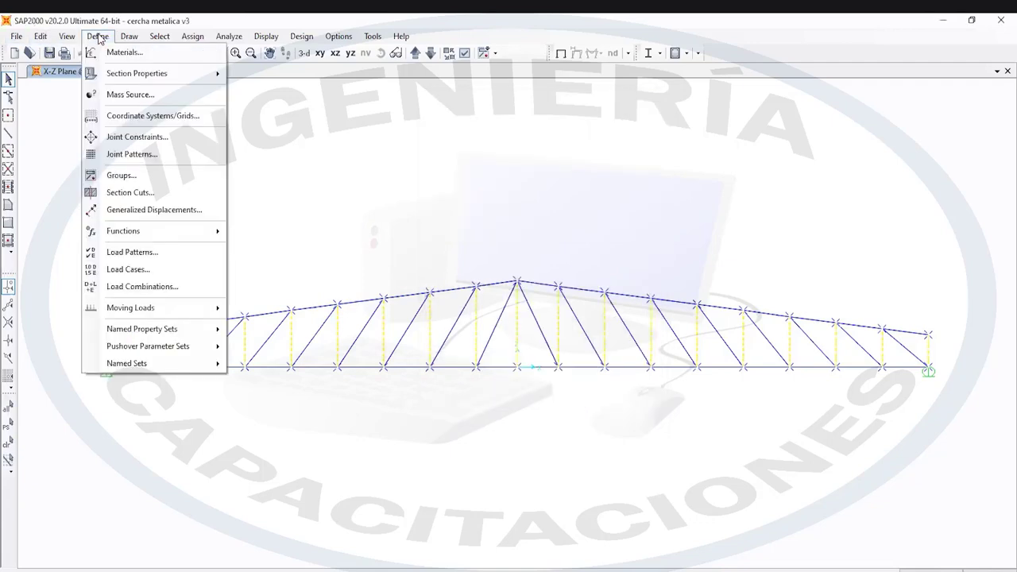
pyautogui.click(162, 176)
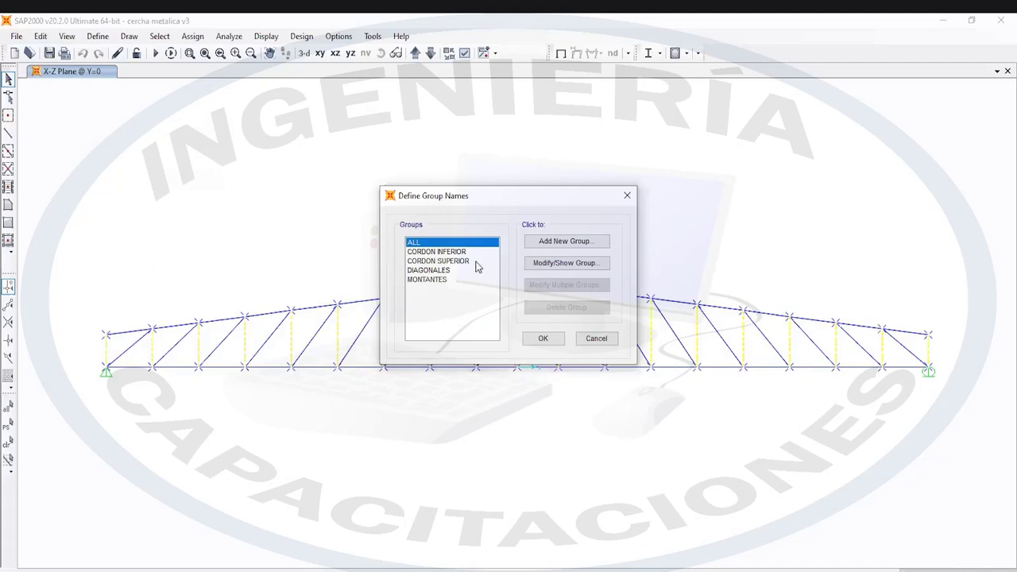
pyautogui.click(627, 196)
pyautogui.click(193, 36)
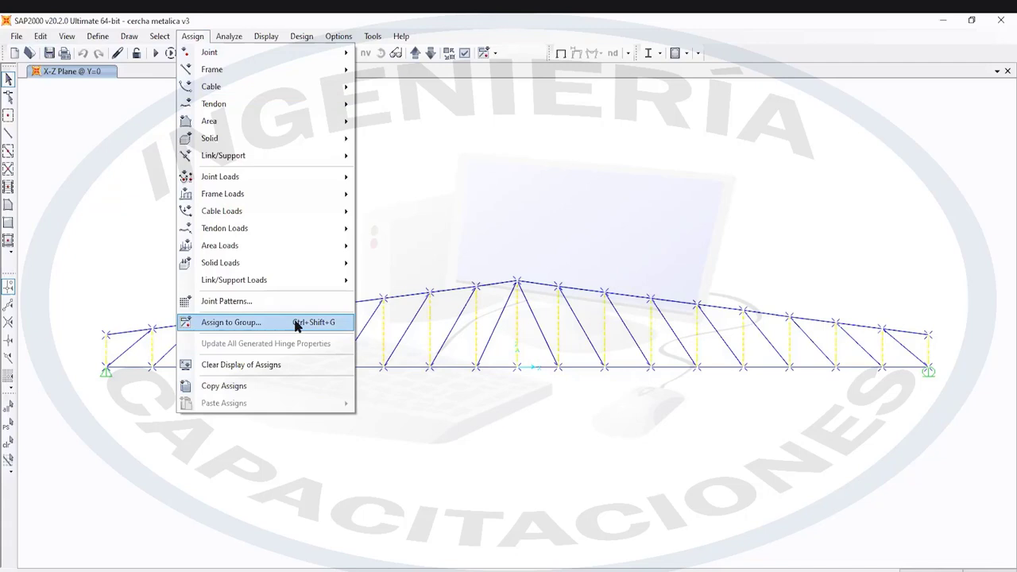
pyautogui.click(230, 322)
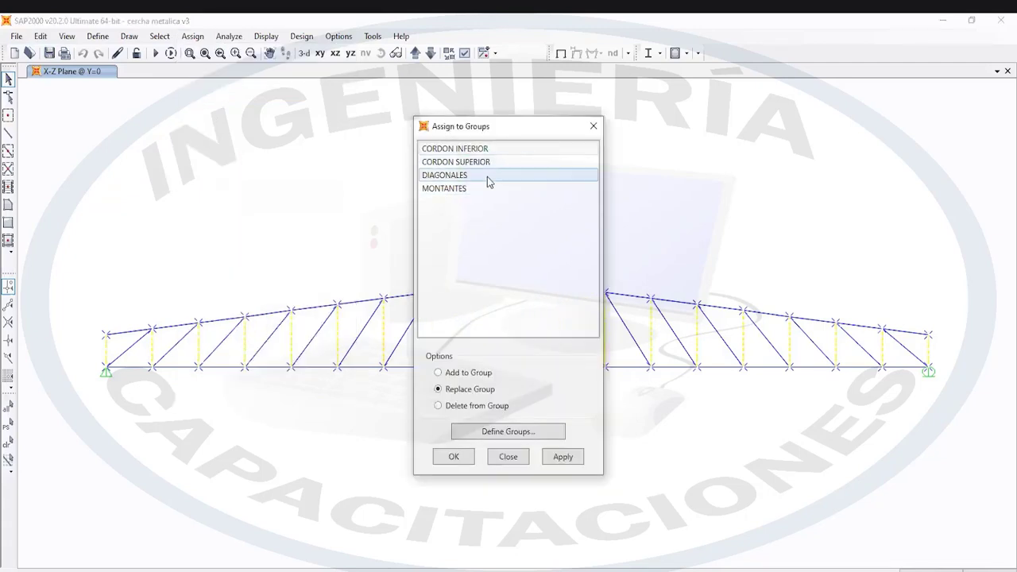
pyautogui.click(593, 126)
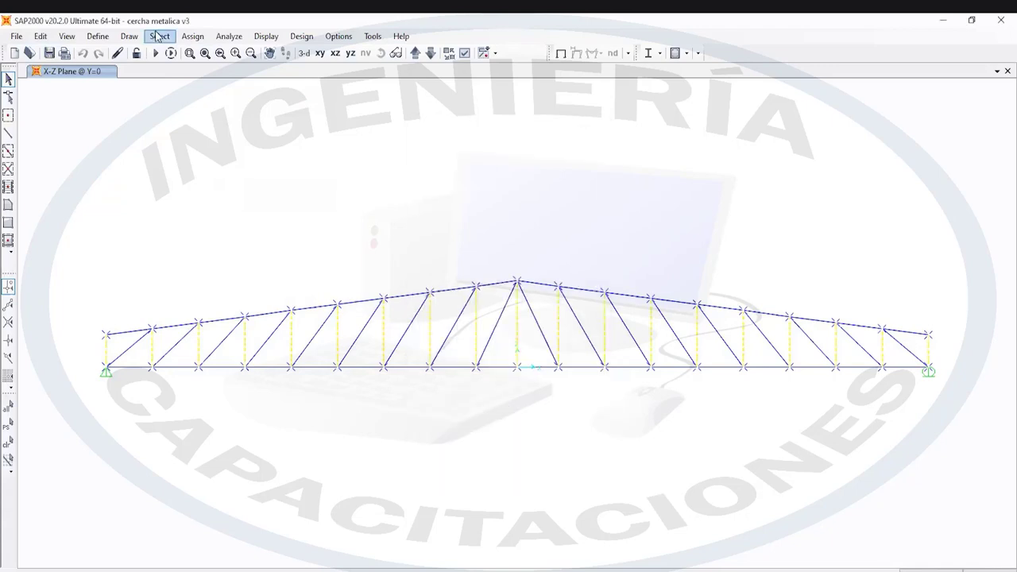
# Show where members can be selected by group, close that dialog, and clear the current selection of the truss's verticals
pyautogui.click(158, 36)
pyautogui.click(160, 37)
pyautogui.click(161, 36)
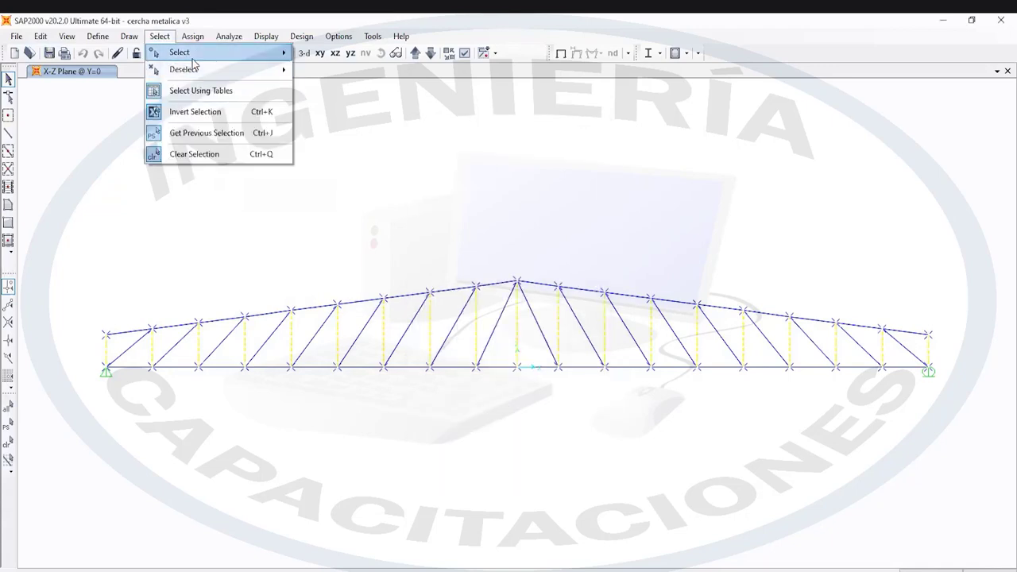
pyautogui.click(357, 210)
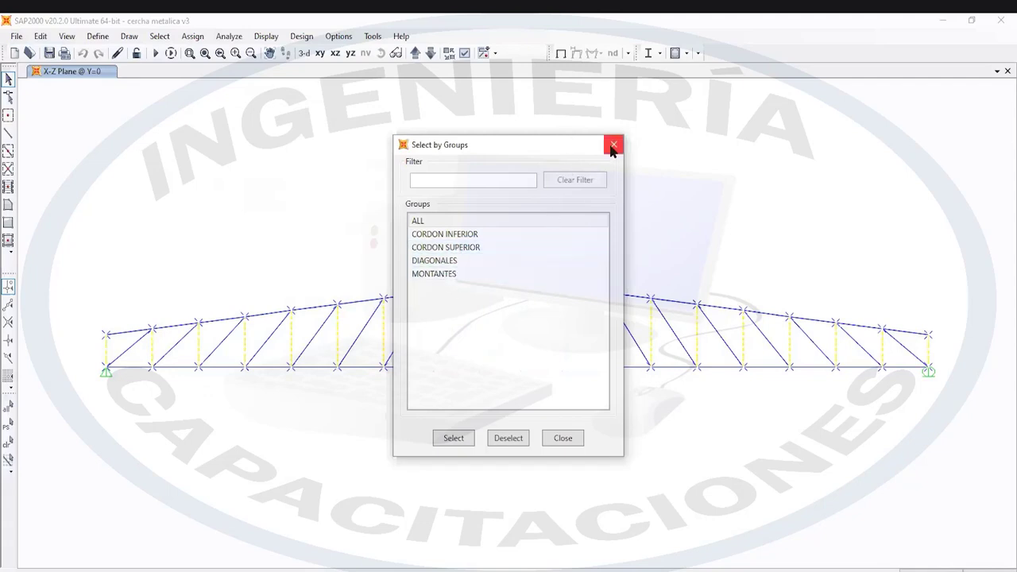
pyautogui.click(613, 146)
pyautogui.hotkey('ctrl', 'q')
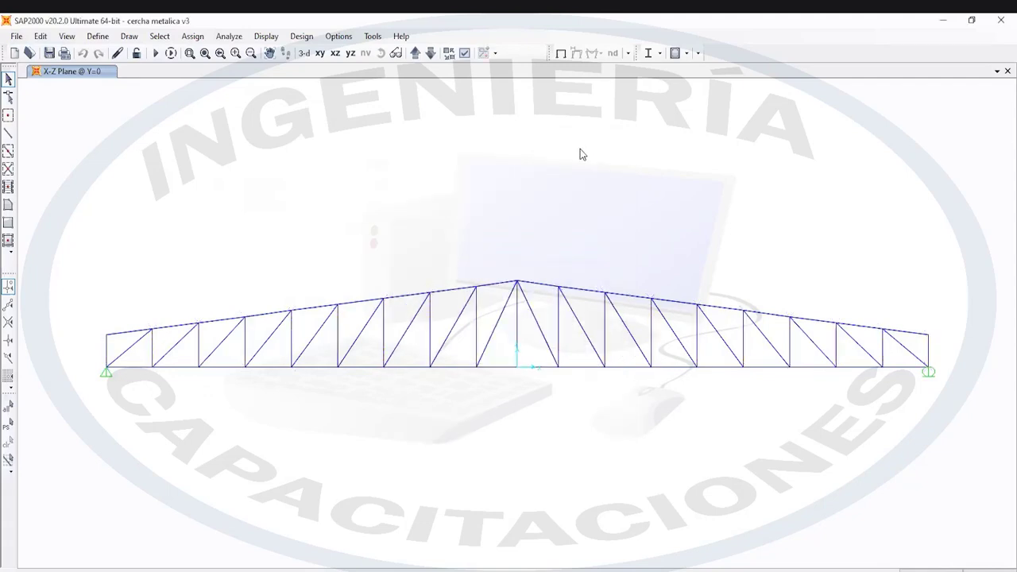
# Select all the truss's diagonal members using the DIAGONALES group
pyautogui.hotkey('ctrl', 'g')
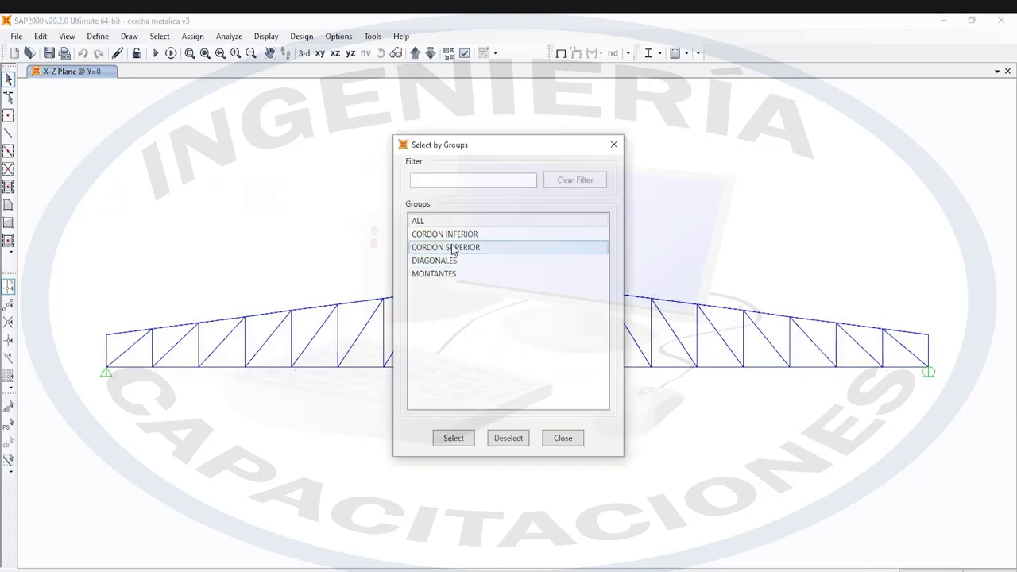
pyautogui.click(450, 260)
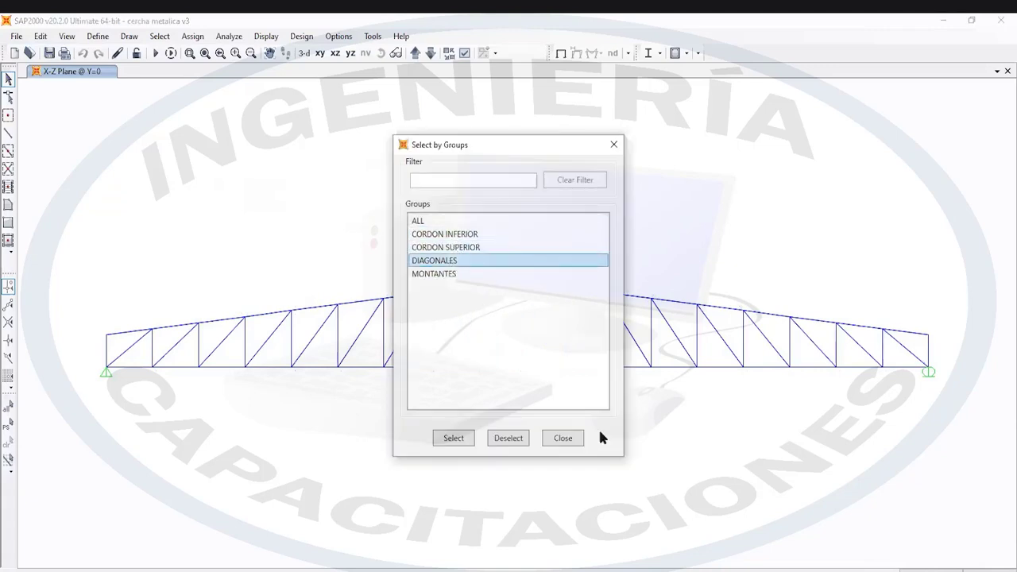
pyautogui.click(439, 442)
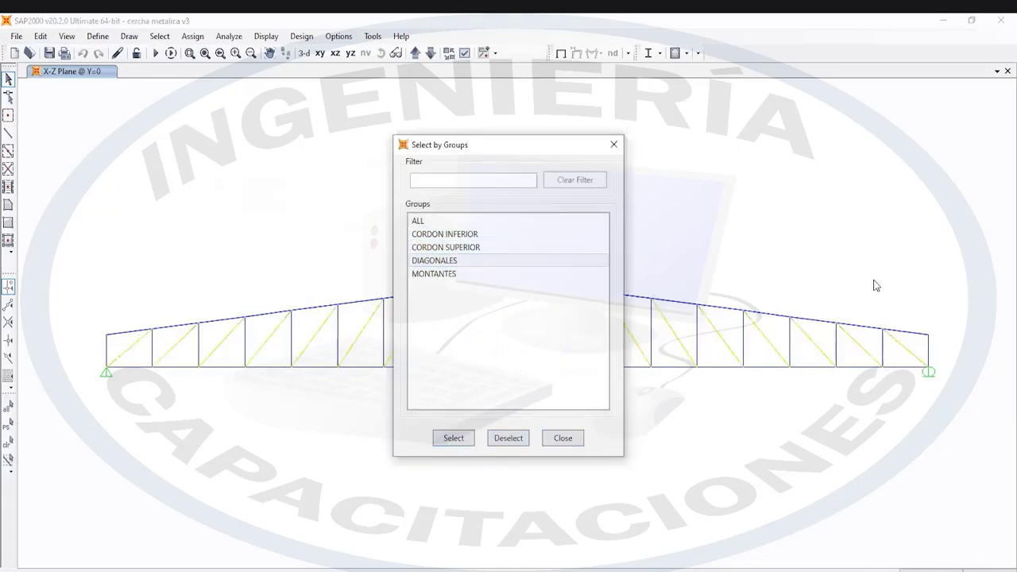
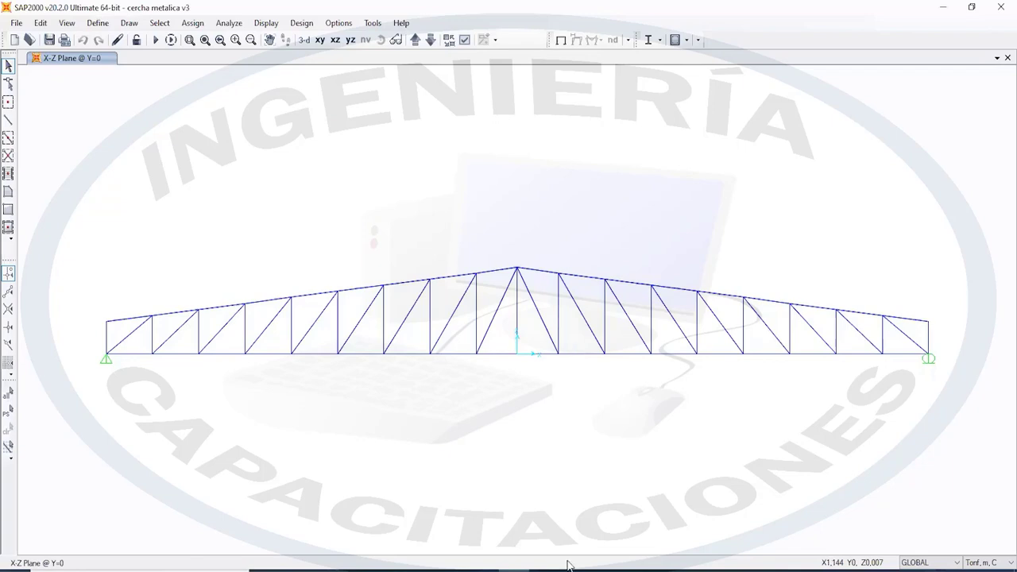
# Open the archive 75771_proyectotechadodecancha(1) from the DISEÑO ESTRUCTURA METALICA folder and open the drawing it contains in AutoCAD
pyautogui.moveTo(327, 569)
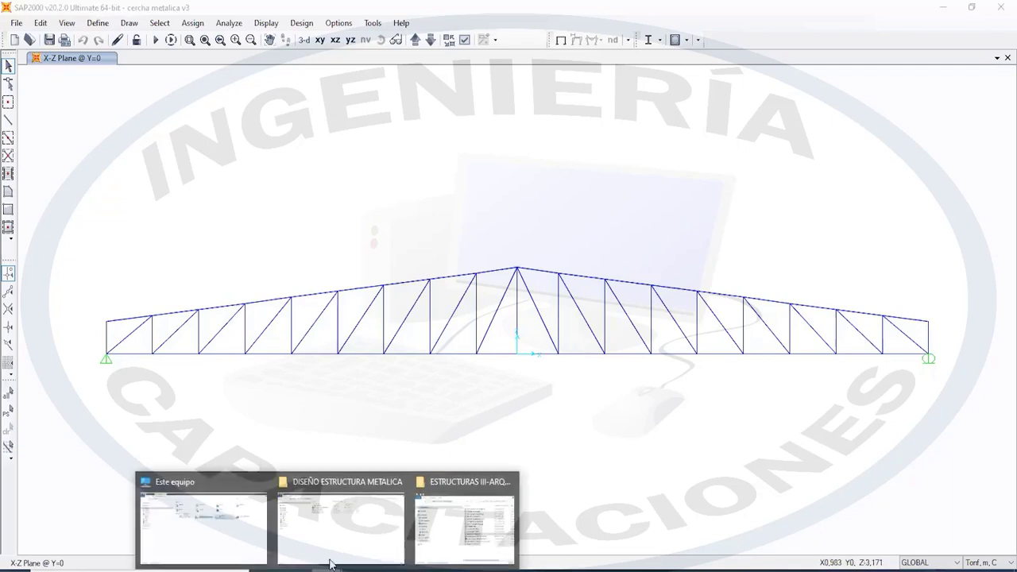
pyautogui.click(372, 508)
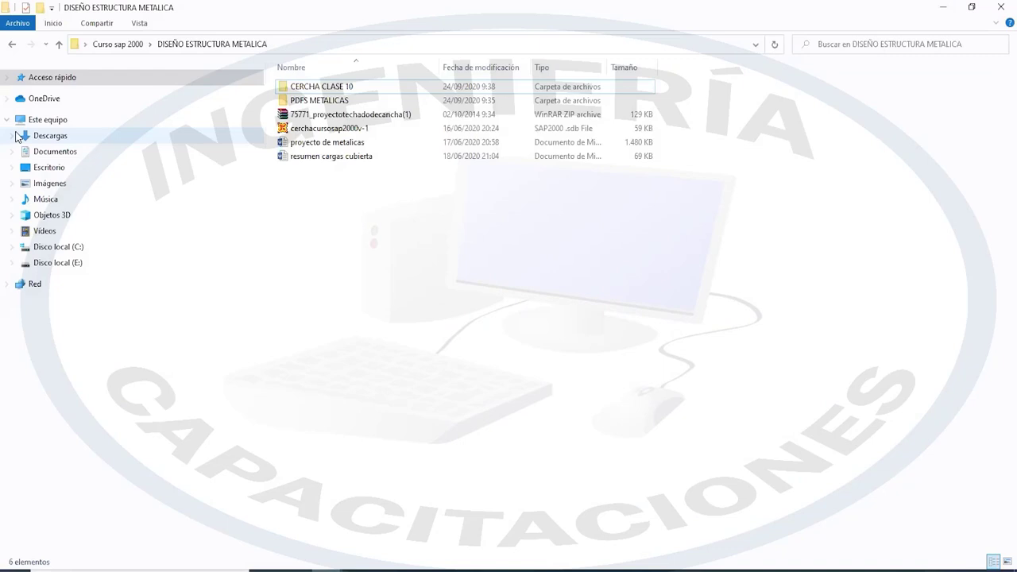
pyautogui.click(316, 116)
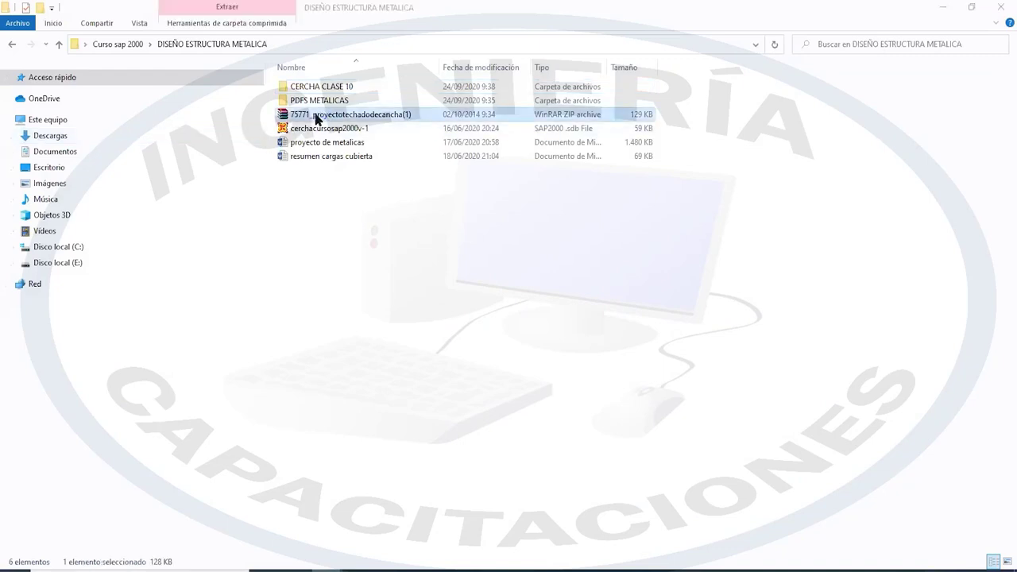
pyautogui.doubleClick(316, 116)
pyautogui.doubleClick(151, 112)
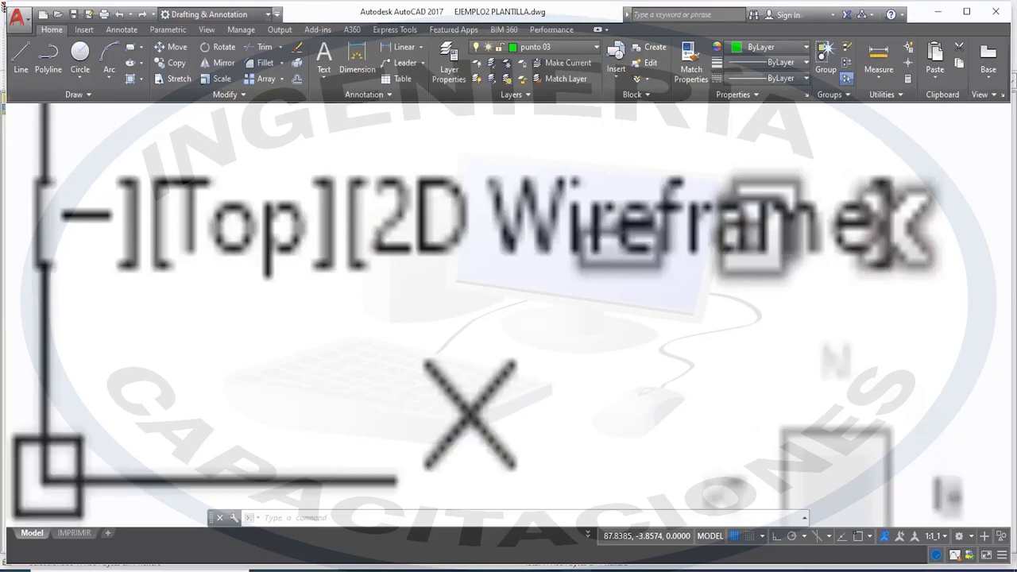
# Switch back to SAP2000 and handwrite the red list items "1) Geom" and "2) Apoyos" above the truss
pyautogui.click(524, 570)
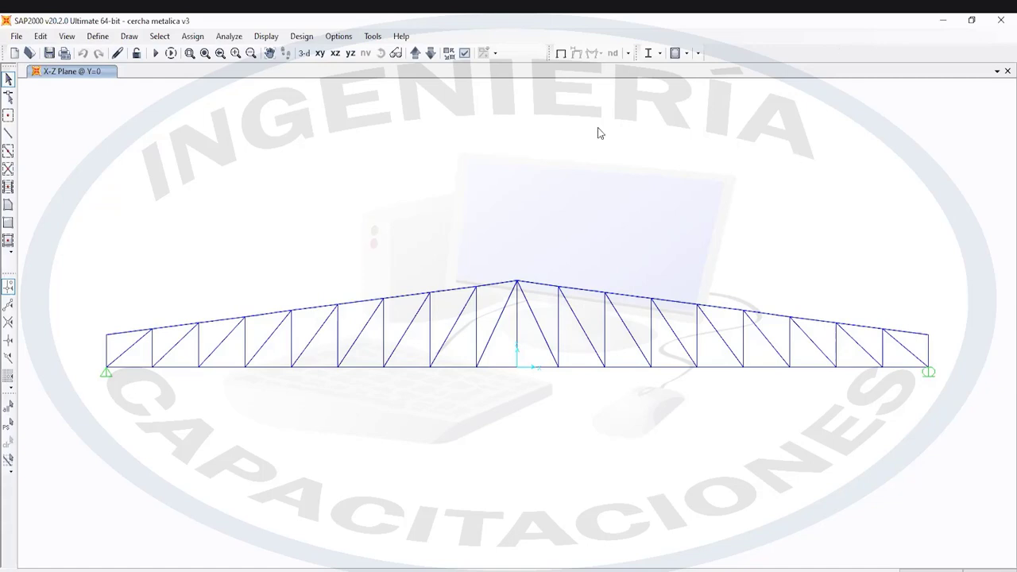
pyautogui.hotkey('ctrl', '2')
pyautogui.moveTo(715, 116)
pyautogui.mouseDown()
pyautogui.moveTo(743, 98)
pyautogui.moveTo(741, 125)
pyautogui.moveTo(758, 108)
pyautogui.moveTo(744, 129)
pyautogui.mouseUp()
pyautogui.moveTo(819, 101)
pyautogui.mouseDown()
pyautogui.moveTo(796, 121)
pyautogui.moveTo(841, 120)
pyautogui.moveTo(851, 132)
pyautogui.moveTo(858, 117)
pyautogui.moveTo(892, 121)
pyautogui.moveTo(883, 119)
pyautogui.moveTo(930, 127)
pyautogui.moveTo(942, 141)
pyautogui.mouseUp()
pyautogui.moveTo(864, 118); pyautogui.dragTo(858, 124)
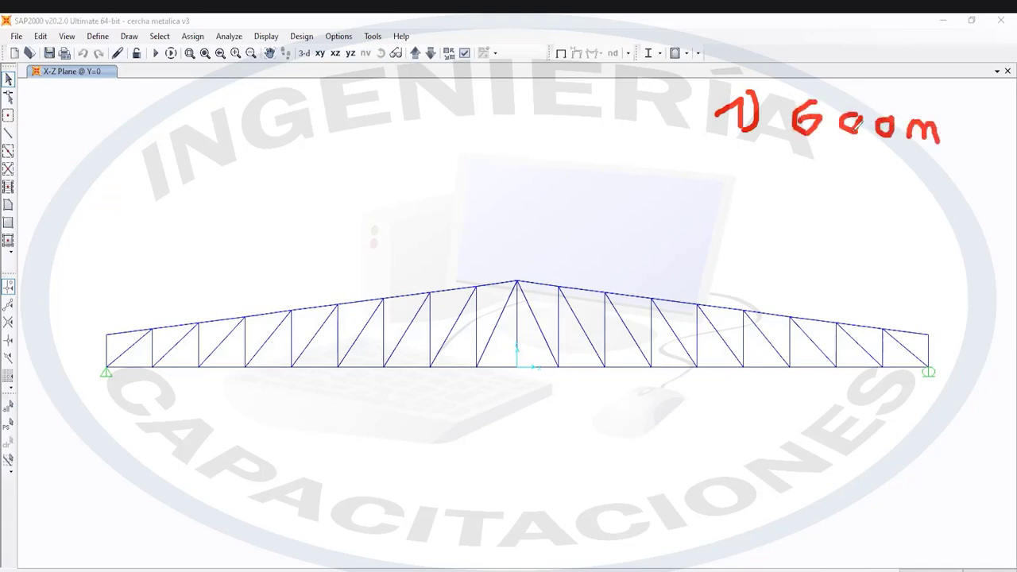
pyautogui.moveTo(720, 157)
pyautogui.mouseDown()
pyautogui.moveTo(748, 178)
pyautogui.moveTo(786, 165)
pyautogui.moveTo(810, 177)
pyautogui.moveTo(810, 163)
pyautogui.moveTo(830, 184)
pyautogui.moveTo(836, 164)
pyautogui.moveTo(907, 159)
pyautogui.moveTo(897, 183)
pyautogui.moveTo(937, 162)
pyautogui.moveTo(929, 176)
pyautogui.moveTo(943, 170)
pyautogui.moveTo(942, 185)
pyautogui.mouseUp()
# Handwrite "3) Mat" below the Apoyos item, undoing the mistaken first letter
pyautogui.moveTo(720, 192)
pyautogui.mouseDown()
pyautogui.moveTo(729, 197)
pyautogui.moveTo(720, 214)
pyautogui.moveTo(738, 218)
pyautogui.mouseUp()
pyautogui.moveTo(786, 191)
pyautogui.mouseDown()
pyautogui.moveTo(787, 223)
pyautogui.moveTo(799, 217)
pyautogui.mouseUp()
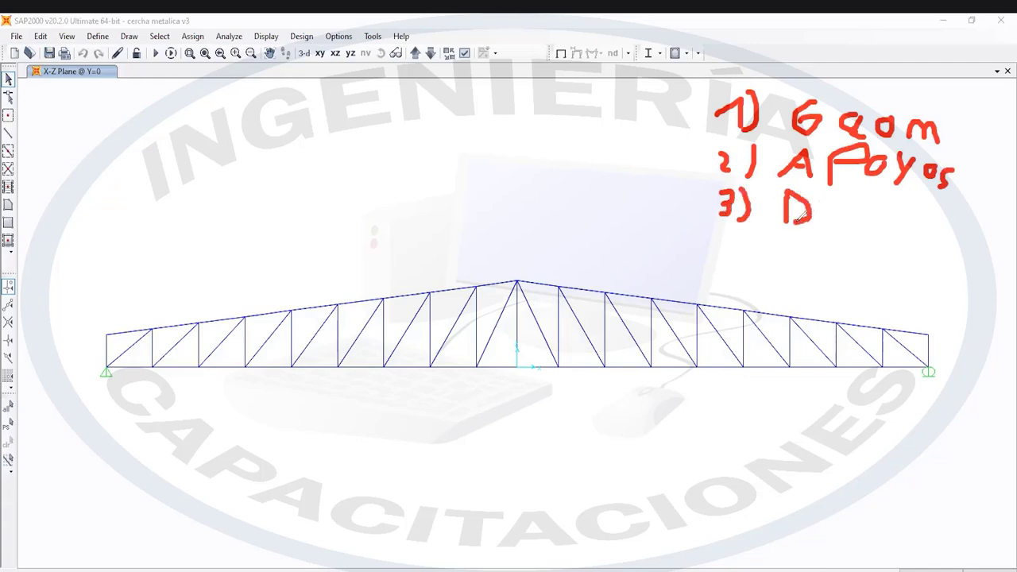
pyautogui.hotkey('ctrl', 'z')
pyautogui.moveTo(787, 189)
pyautogui.mouseDown()
pyautogui.moveTo(813, 219)
pyautogui.moveTo(856, 226)
pyautogui.mouseUp()
pyautogui.moveTo(875, 189); pyautogui.dragTo(868, 242)
pyautogui.moveTo(858, 205); pyautogui.dragTo(878, 200)
# Handwrite "4) Secciones" as the fourth item of the red list, undoing the miswritten letter
pyautogui.moveTo(726, 238)
pyautogui.mouseDown()
pyautogui.moveTo(741, 253)
pyautogui.moveTo(738, 268)
pyautogui.mouseUp()
pyautogui.moveTo(754, 235)
pyautogui.mouseDown()
pyautogui.moveTo(759, 253)
pyautogui.moveTo(745, 267)
pyautogui.mouseUp()
pyautogui.moveTo(808, 236)
pyautogui.mouseDown()
pyautogui.moveTo(793, 268)
pyautogui.moveTo(837, 268)
pyautogui.mouseUp()
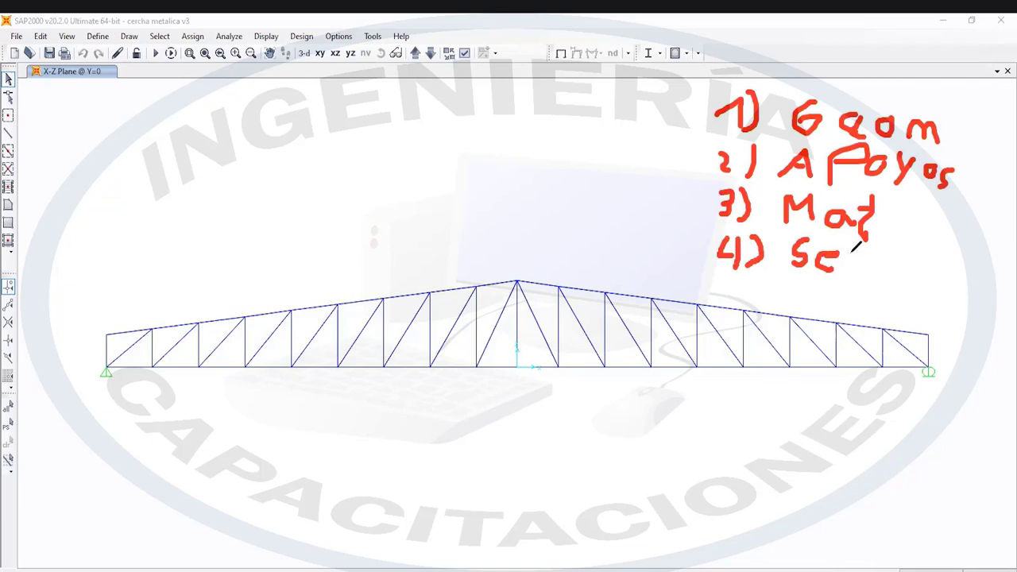
pyautogui.moveTo(853, 254); pyautogui.dragTo(883, 268)
pyautogui.moveTo(851, 269); pyautogui.dragTo(869, 280)
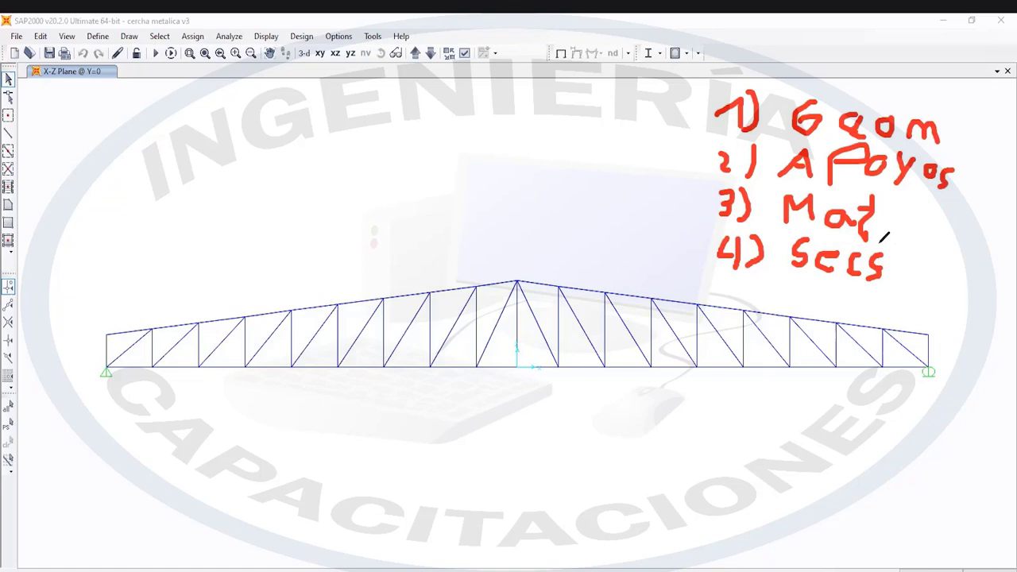
pyautogui.hotkey('ctrl', 'z')
pyautogui.moveTo(902, 249)
pyautogui.mouseDown()
pyautogui.moveTo(900, 274)
pyautogui.moveTo(930, 266)
pyautogui.moveTo(928, 248)
pyautogui.moveTo(979, 278)
pyautogui.moveTo(992, 270)
pyautogui.moveTo(991, 282)
pyautogui.moveTo(999, 262)
pyautogui.moveTo(1005, 272)
pyautogui.moveTo(995, 279)
pyautogui.mouseUp()
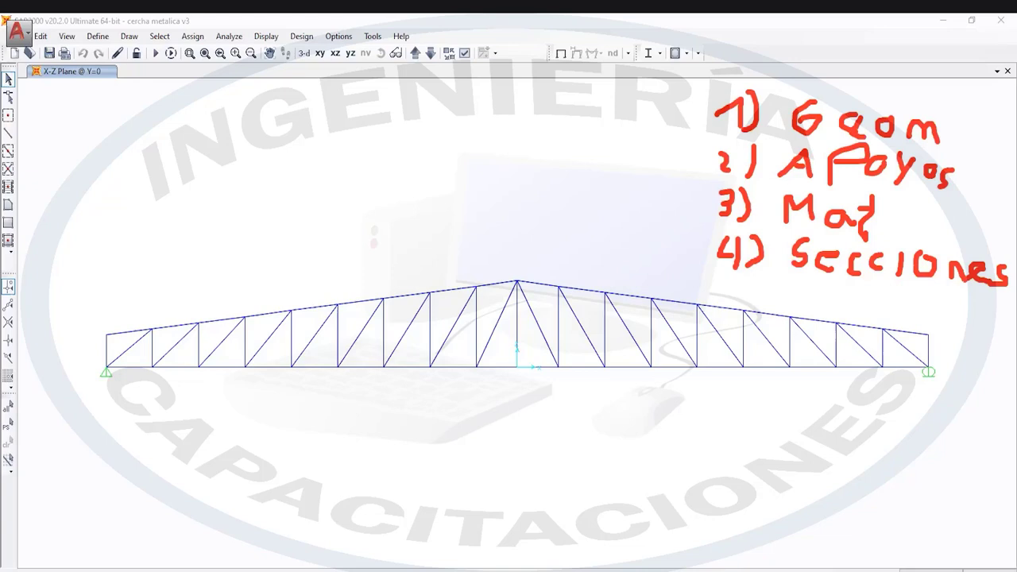
# Set AutoCAD's drawing background color to Black
pyautogui.click(627, 160)
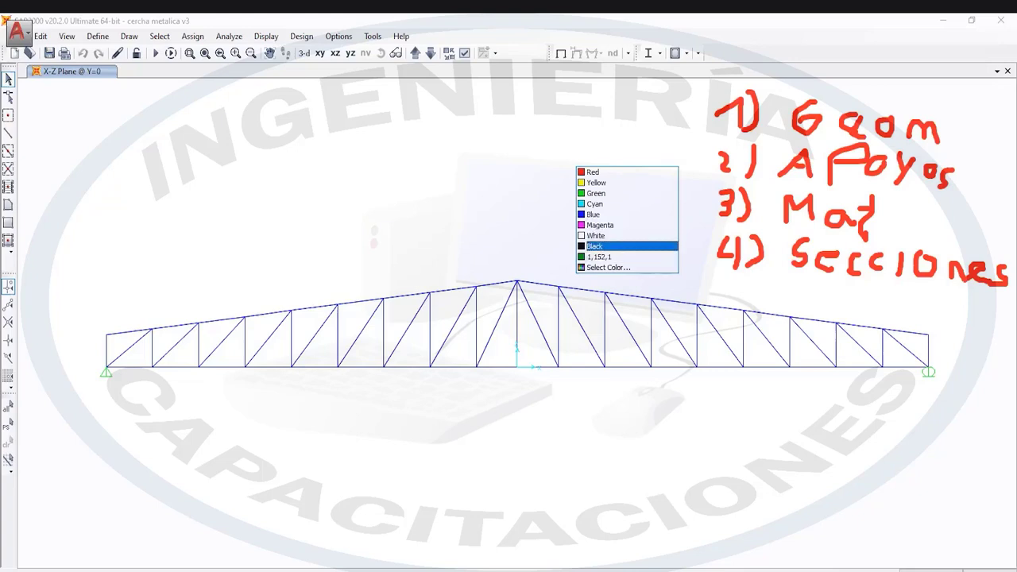
pyautogui.click(627, 246)
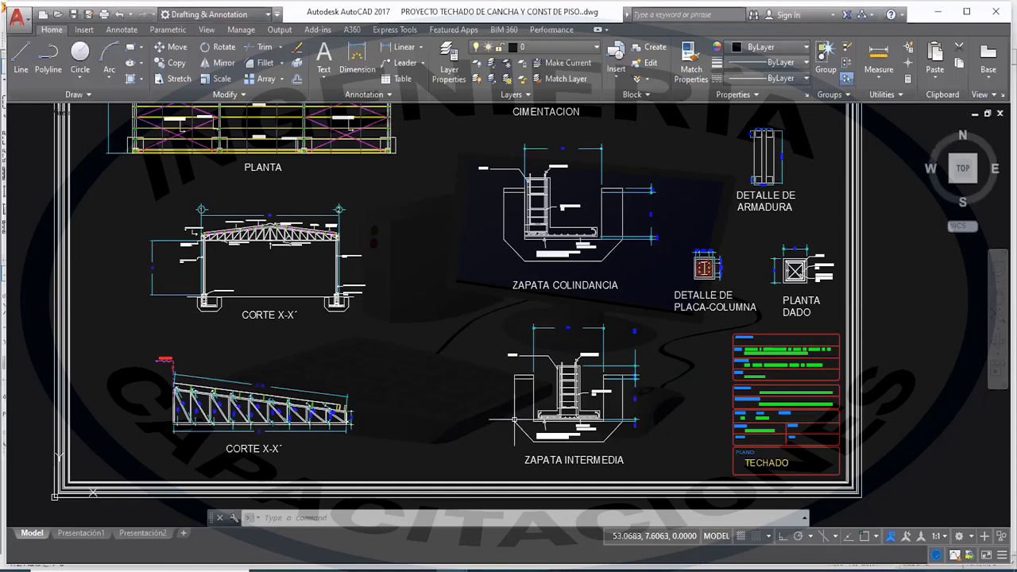
# Examine the roof truss in the CORTE X-X´ section of the TECHADO plan, including its chord, purlin, post and reinforcement plate callouts
pyautogui.scroll(8, 344, 289)
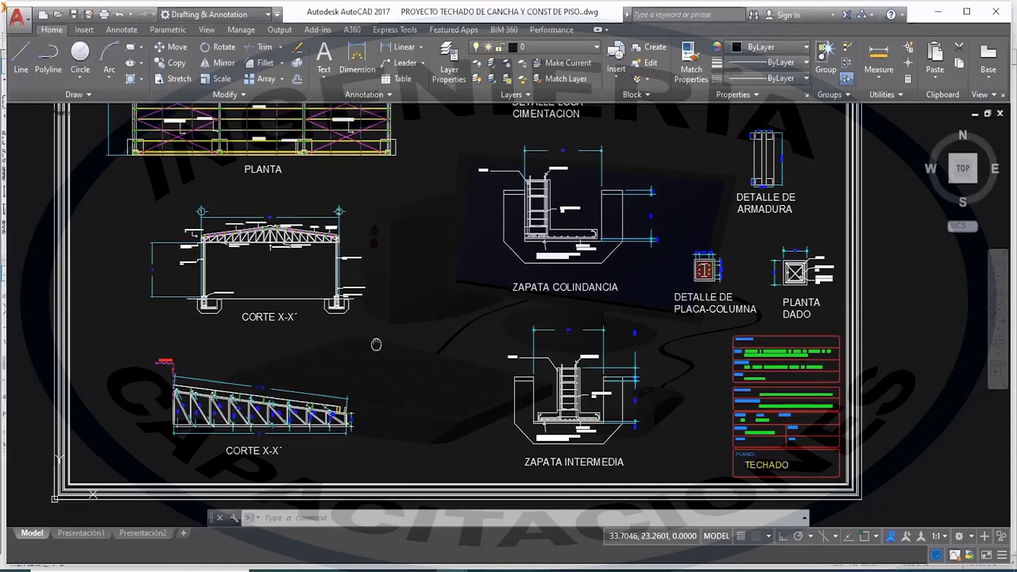
pyautogui.moveTo(262, 370); pyautogui.dragTo(338, 371, button='middle')
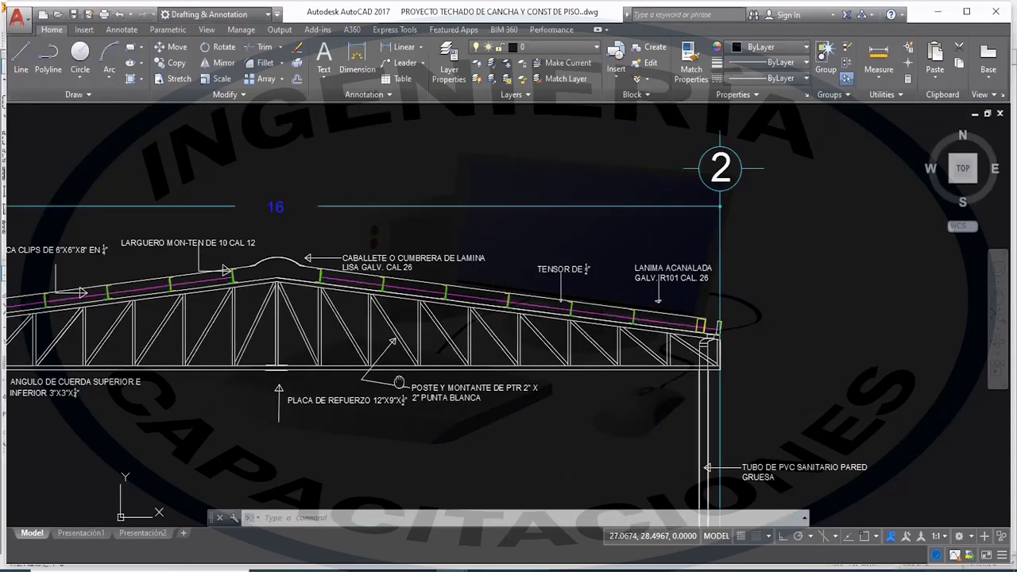
pyautogui.scroll(4, 335, 396)
pyautogui.scroll(-5, 487, 389)
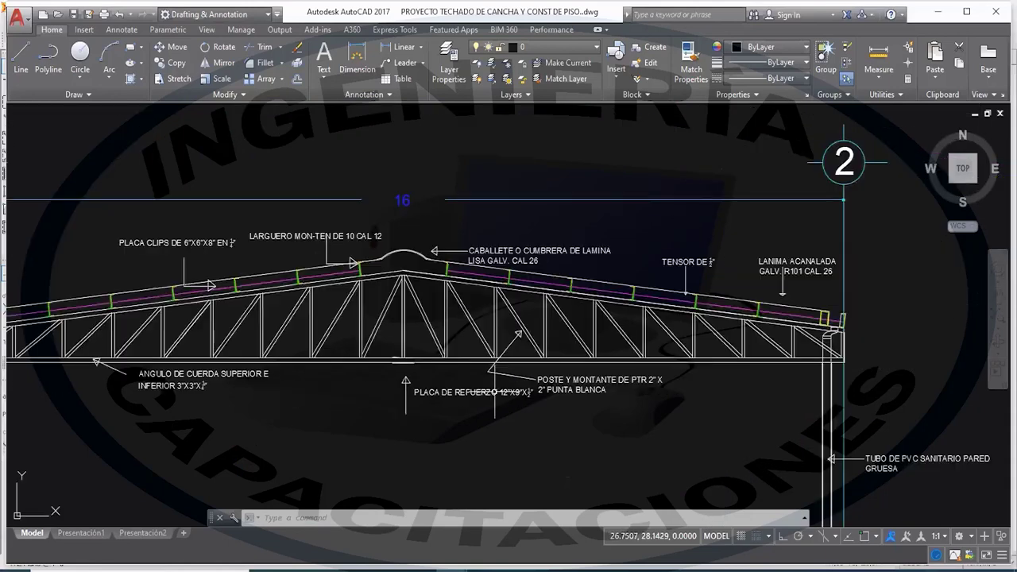
pyautogui.scroll(4, 146, 372)
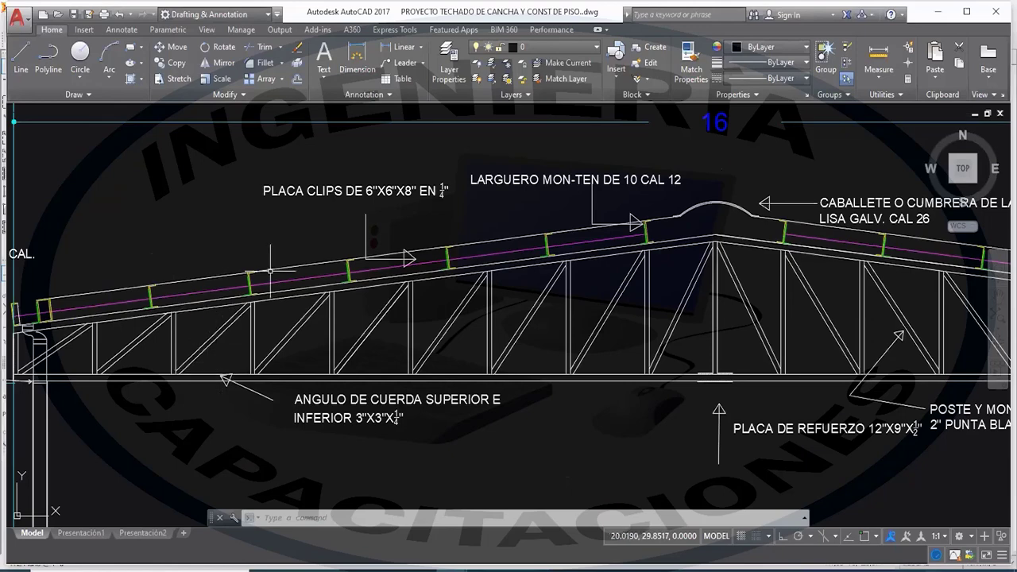
pyautogui.moveTo(825, 329); pyautogui.dragTo(344, 289, button='middle')
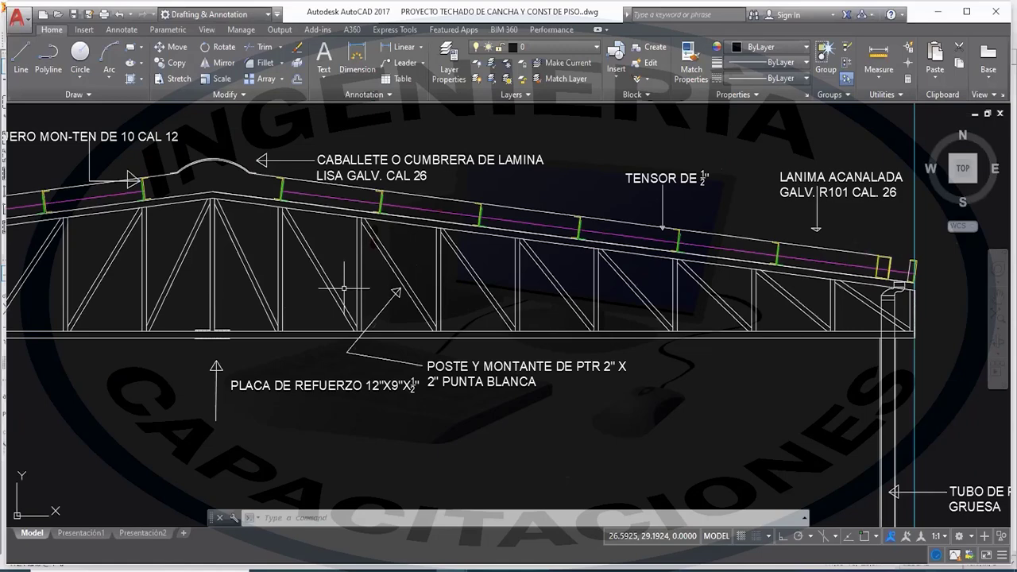
pyautogui.scroll(-5, 445, 322)
pyautogui.scroll(5, 318, 324)
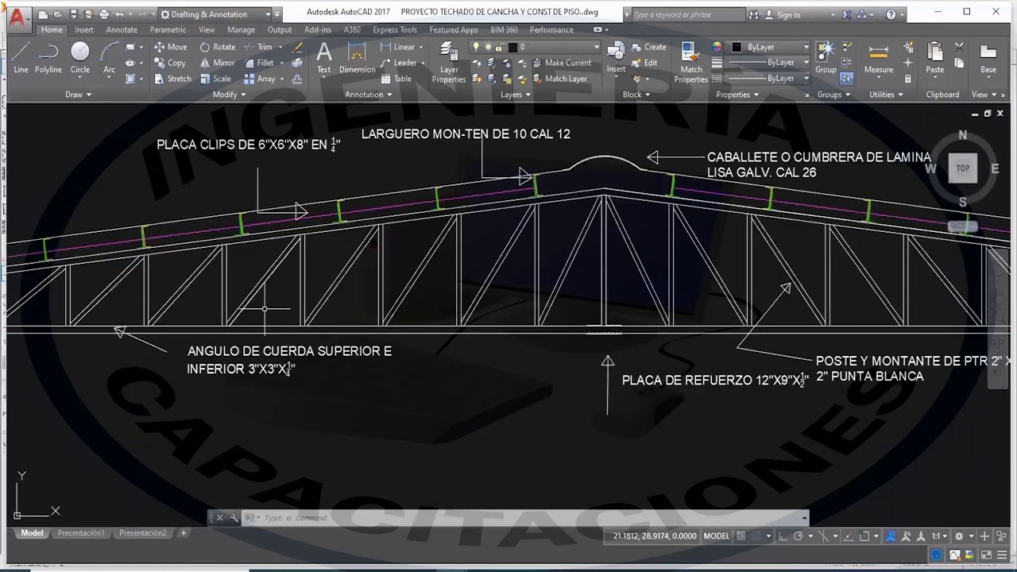
pyautogui.scroll(-5, 265, 308)
pyautogui.scroll(5, 274, 292)
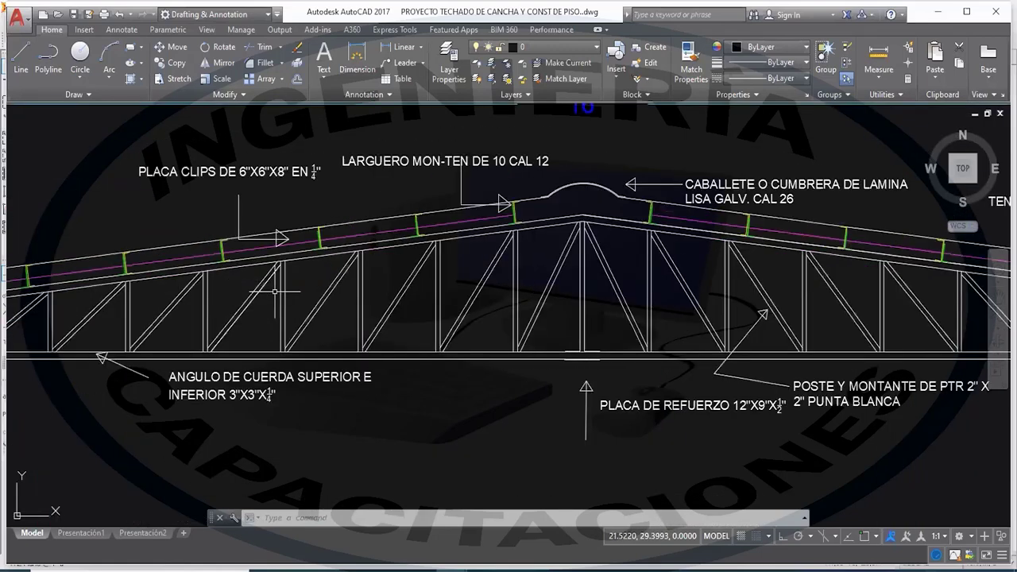
pyautogui.scroll(-5, 275, 292)
# Look over the foundation details beside the section, and return to the truss to examine its chord angle and PTR post callouts
pyautogui.moveTo(720, 295)
pyautogui.mouseDown(button='middle')
pyautogui.moveTo(297, 289)
pyautogui.moveTo(200, 440)
pyautogui.mouseUp(button='middle')
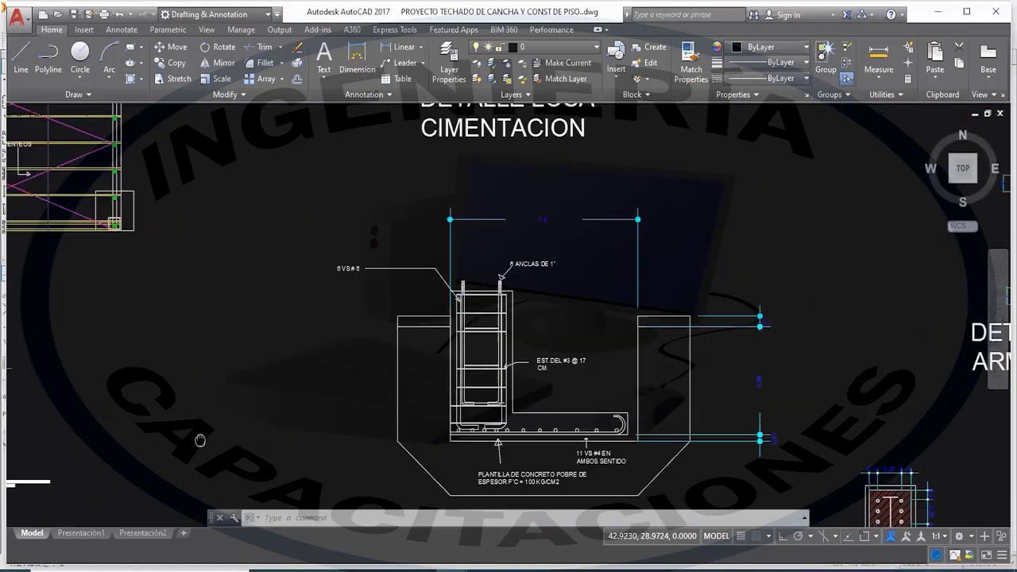
pyautogui.scroll(-5, 413, 340)
pyautogui.scroll(5, 457, 327)
pyautogui.scroll(-5, 456, 326)
pyautogui.scroll(6, 718, 396)
pyautogui.scroll(5, 562, 417)
pyautogui.scroll(-7, 550, 412)
pyautogui.moveTo(508, 325); pyautogui.dragTo(587, 399, button='middle')
pyautogui.scroll(7, 550, 236)
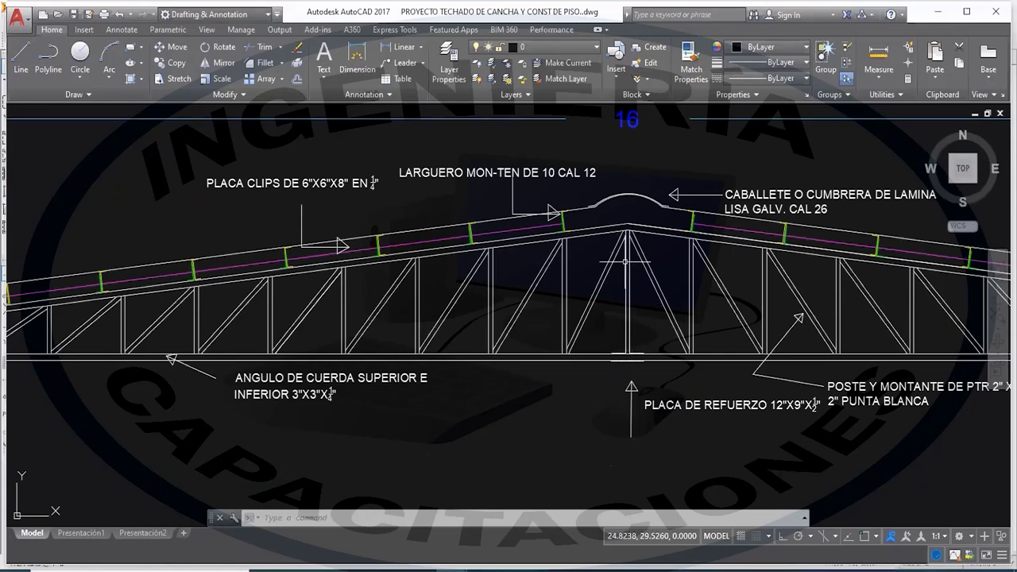
pyautogui.moveTo(885, 449); pyautogui.dragTo(760, 426, button='middle')
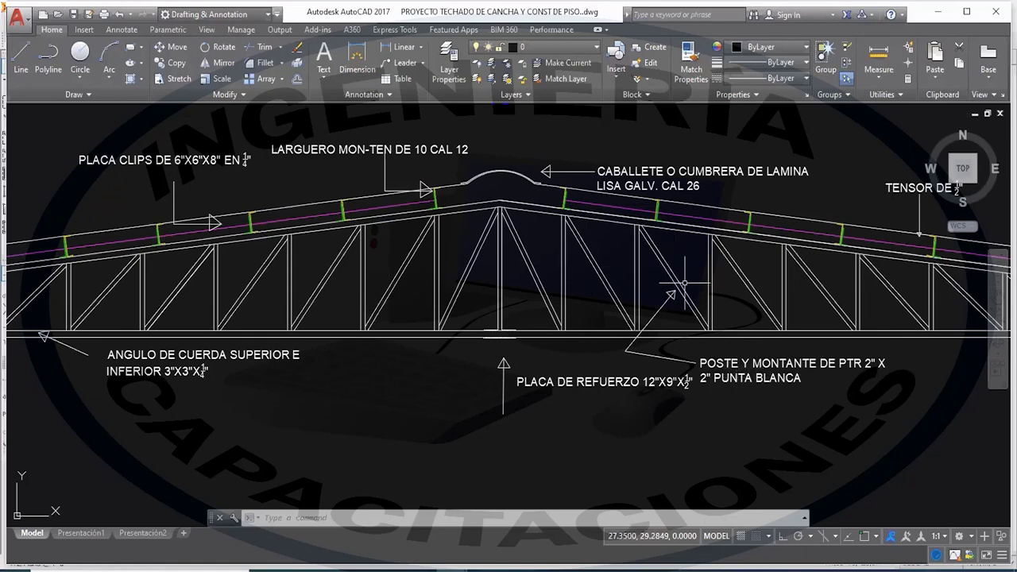
# Switch to SAP2000 and start importing steel Tube frame sections from the AISC.PRO property file
pyautogui.moveTo(667, 267)
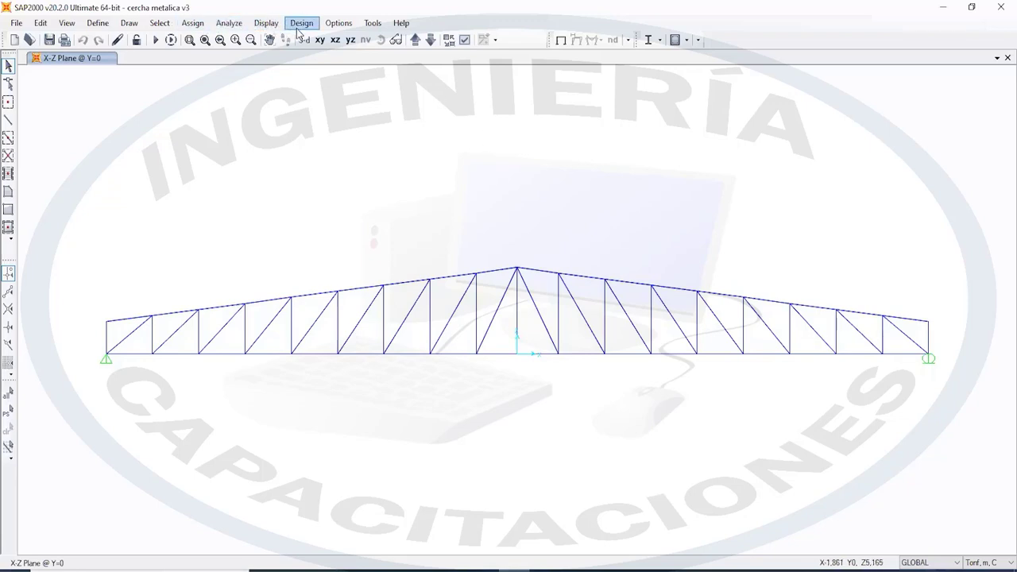
pyautogui.click(271, 30)
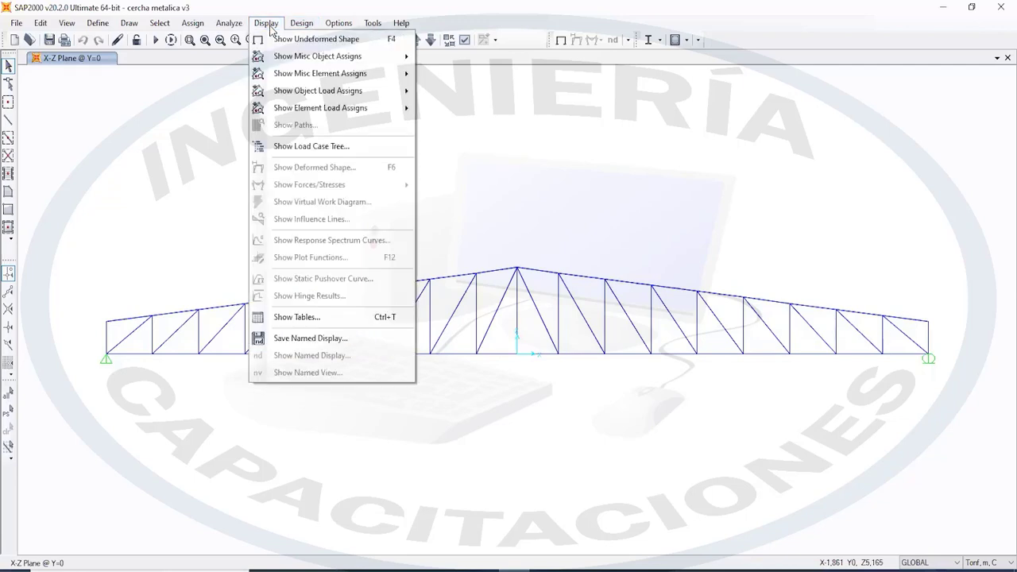
pyautogui.moveTo(112, 66)
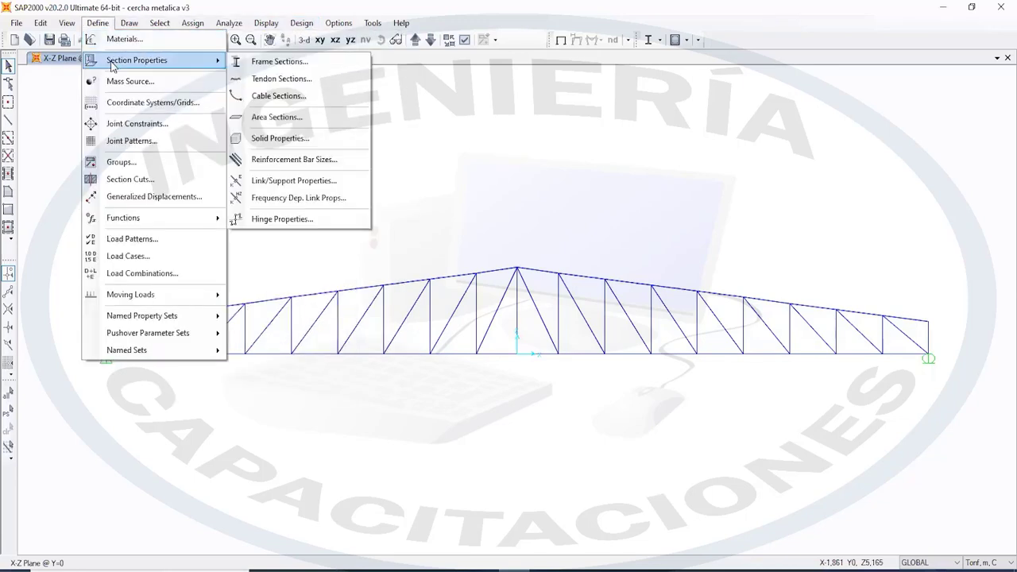
pyautogui.click(261, 61)
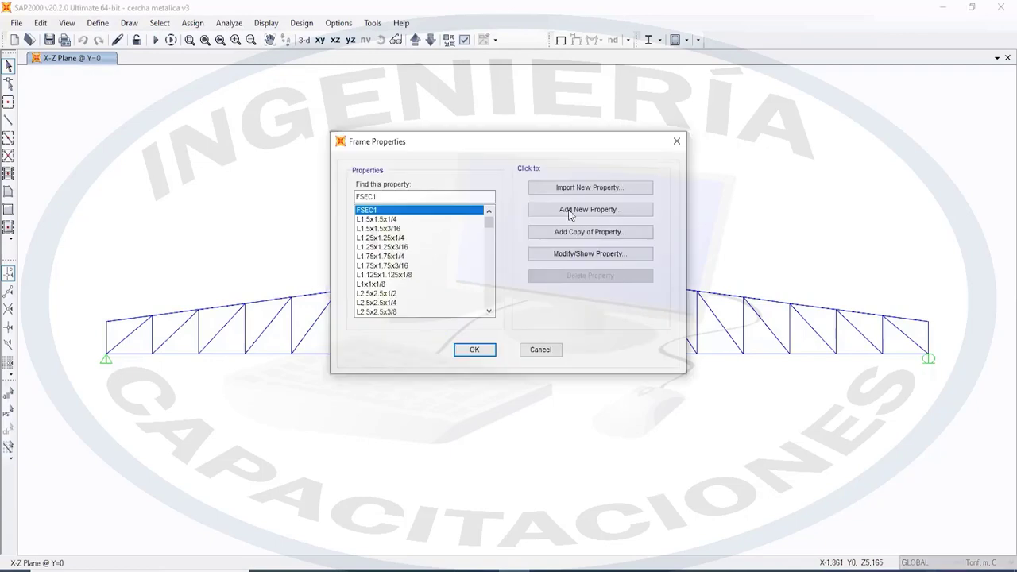
pyautogui.moveTo(489, 225); pyautogui.dragTo(503, 208)
pyautogui.click(590, 188)
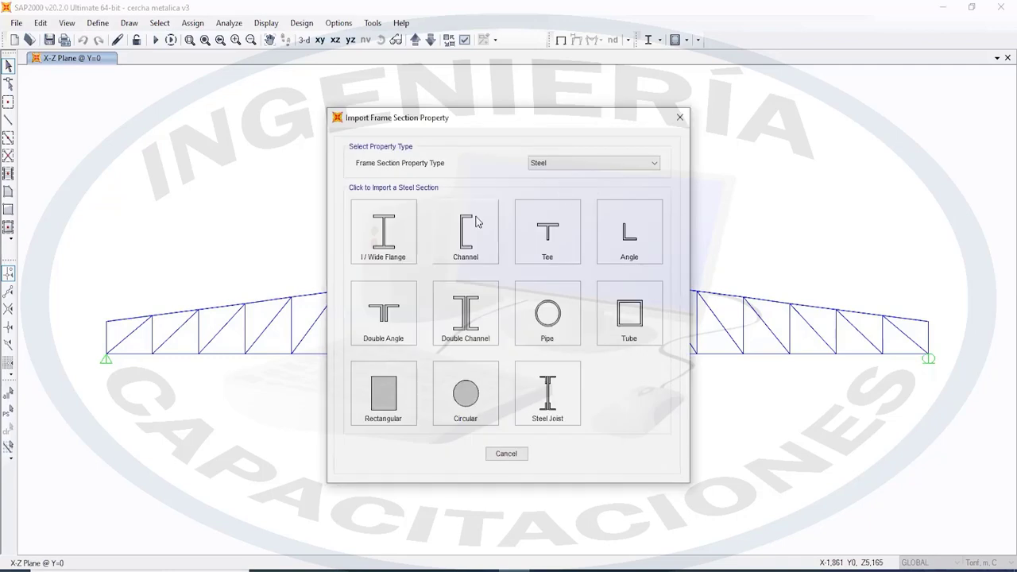
pyautogui.click(638, 316)
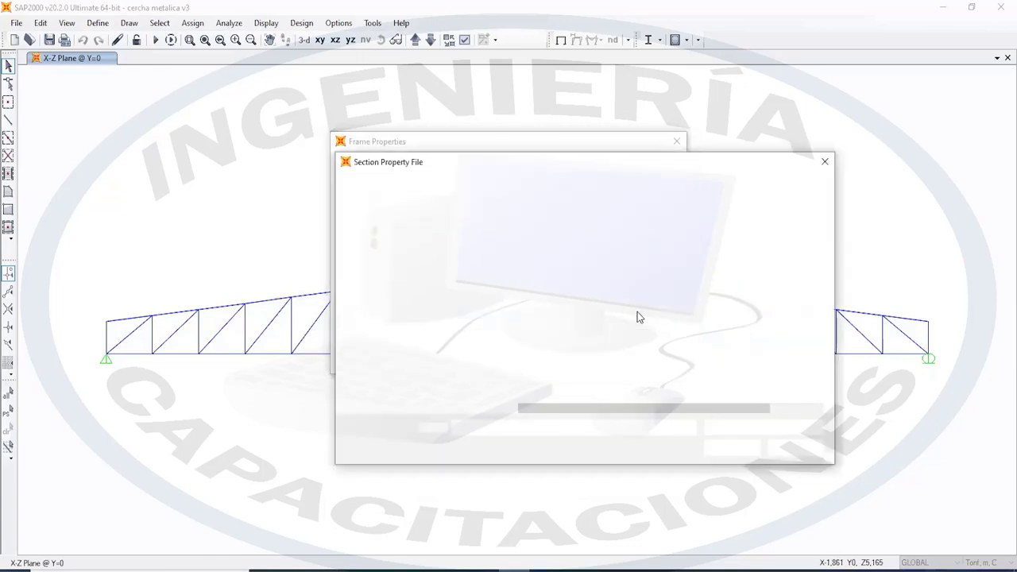
pyautogui.scroll(-4, 572, 352)
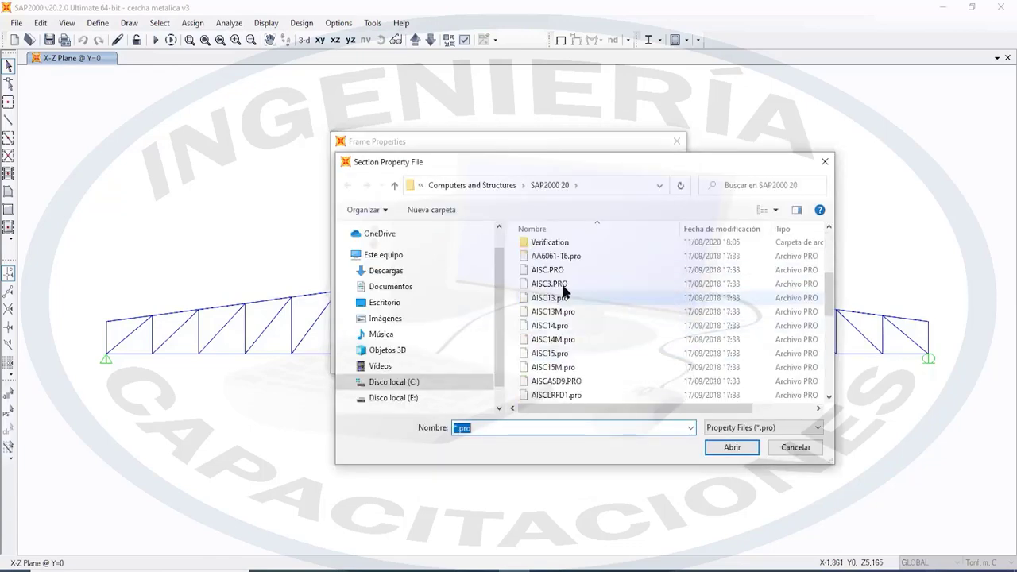
pyautogui.click(559, 271)
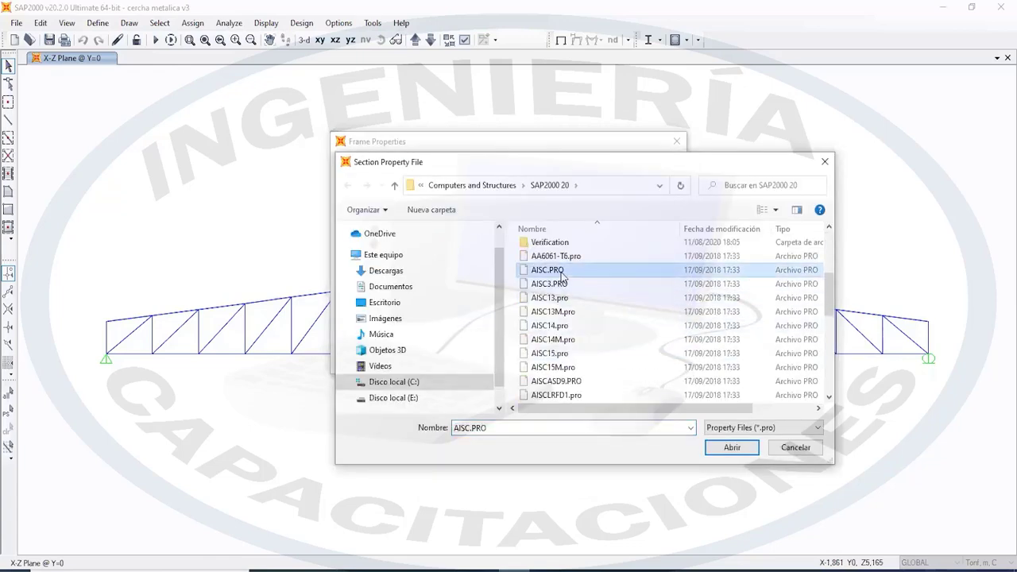
pyautogui.click(744, 447)
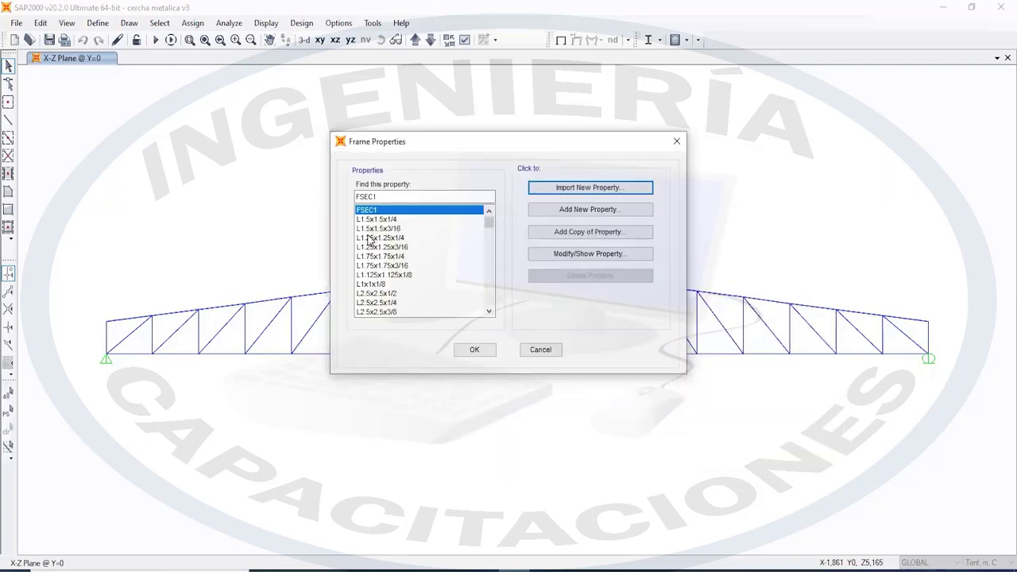
# Set the material for the imported tube sections to A36
pyautogui.scroll(-12, 487, 336)
pyautogui.scroll(-2, 485, 335)
pyautogui.moveTo(585, 282); pyautogui.dragTo(581, 219)
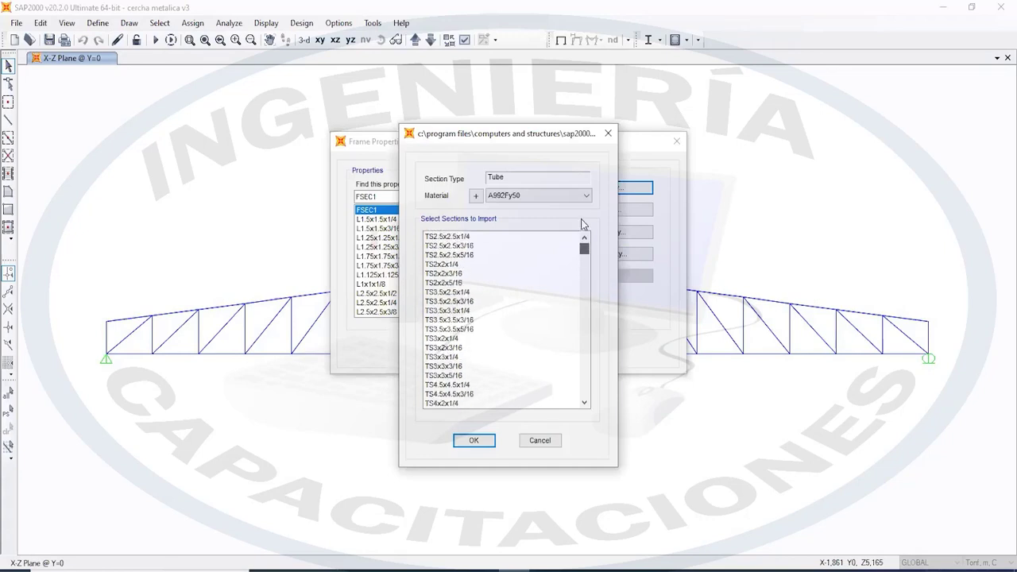
pyautogui.click(571, 195)
pyautogui.click(516, 223)
# Select the tube sections from TS2.5x2.5x1/4 through TS5x5x5/16 and import them
pyautogui.click(444, 340)
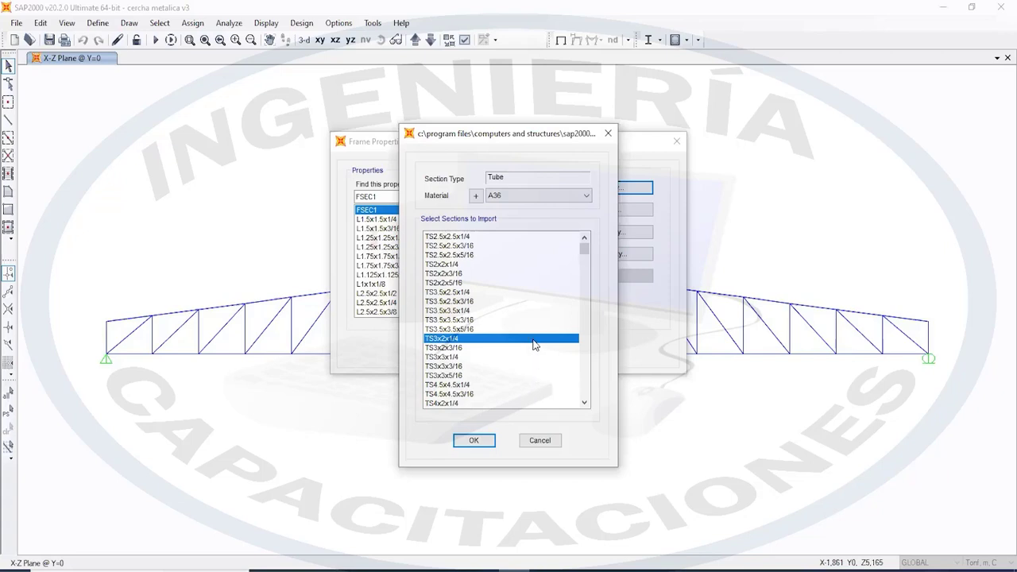
pyautogui.scroll(-1, 535, 343)
pyautogui.scroll(1, 490, 334)
pyautogui.click(456, 264)
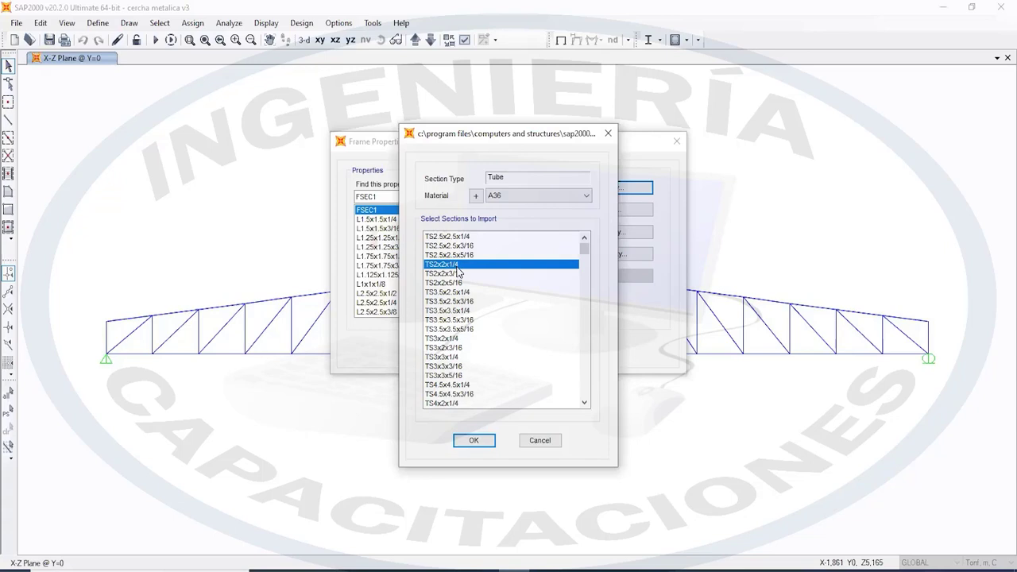
pyautogui.click(456, 237)
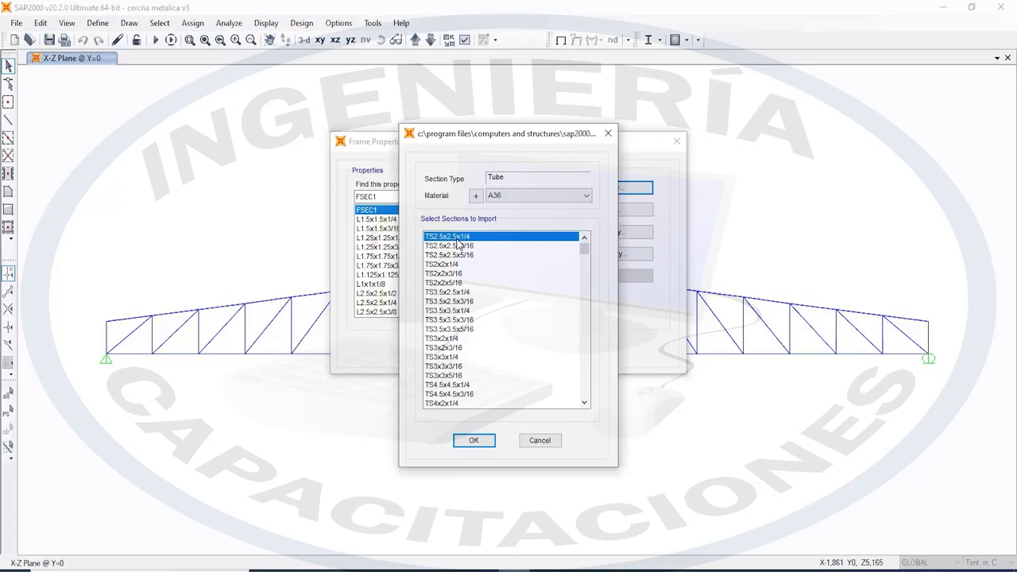
pyautogui.hotkey('shift', 'pagedown')
pyautogui.hotkey('shift', 'pagedown')
pyautogui.hotkey('shift', 'Down')
pyautogui.hotkey('shift', 'Down')
pyautogui.hotkey('shift', 'Down')
pyautogui.hotkey('shift', 'Down')
pyautogui.hotkey('shift', 'Down')
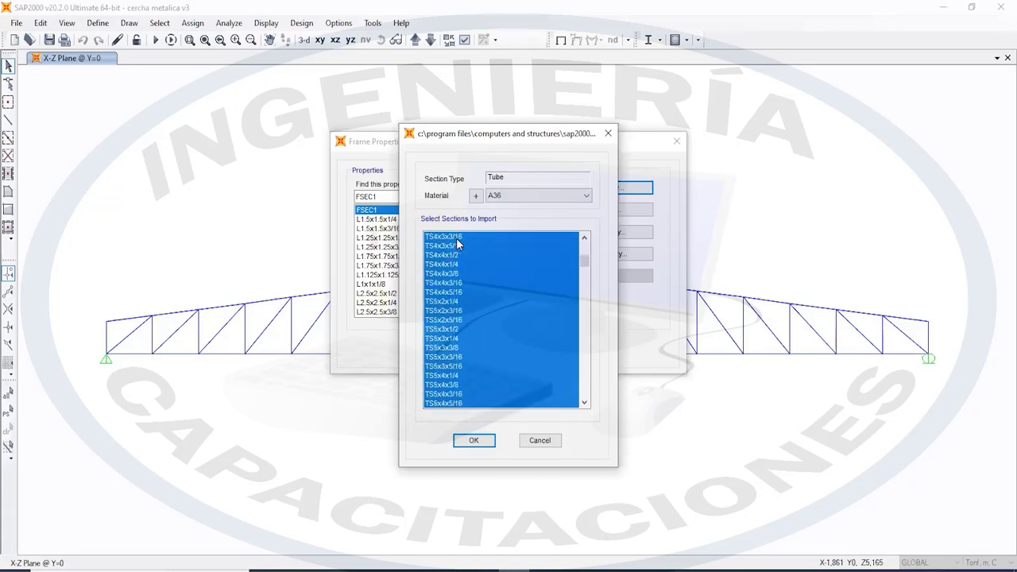
pyautogui.hotkey('shift', 'Up')
pyautogui.hotkey('shift', 'Up')
pyautogui.hotkey('shift', 'Up')
pyautogui.hotkey('shift', 'Up')
pyautogui.hotkey('shift', 'Up')
pyautogui.hotkey('shift', 'Up')
pyautogui.hotkey('shift', 'Up')
pyautogui.hotkey('shift', 'Up')
pyautogui.hotkey('shift', 'Up')
pyautogui.hotkey('shift', 'Up')
pyautogui.hotkey('shift', 'Up')
pyautogui.hotkey('shift', 'Up')
pyautogui.hotkey('shift', 'Up')
pyautogui.hotkey('shift', 'Up')
pyautogui.hotkey('shift', 'Up')
pyautogui.hotkey('shift', 'Up')
pyautogui.hotkey('shift', 'Up')
pyautogui.hotkey('shift', 'Up')
pyautogui.hotkey('shift', 'Up')
pyautogui.hotkey('shift', 'Down')
pyautogui.hotkey('shift', 'Down')
pyautogui.hotkey('shift', 'Down')
pyautogui.hotkey('shift', 'Down')
pyautogui.hotkey('shift', 'Down')
pyautogui.hotkey('shift', 'Down')
pyautogui.hotkey('shift', 'Down')
pyautogui.hotkey('shift', 'Down')
pyautogui.hotkey('shift', 'Down')
pyautogui.hotkey('shift', 'Down')
pyautogui.hotkey('shift', 'Down')
pyautogui.hotkey('shift', 'Down')
pyautogui.hotkey('shift', 'Down')
pyautogui.hotkey('shift', 'Down')
pyautogui.hotkey('shift', 'Down')
pyautogui.hotkey('shift', 'Down')
pyautogui.hotkey('shift', 'Down')
pyautogui.hotkey('shift', 'Down')
pyautogui.hotkey('shift', 'Down')
pyautogui.hotkey('shift', 'Down')
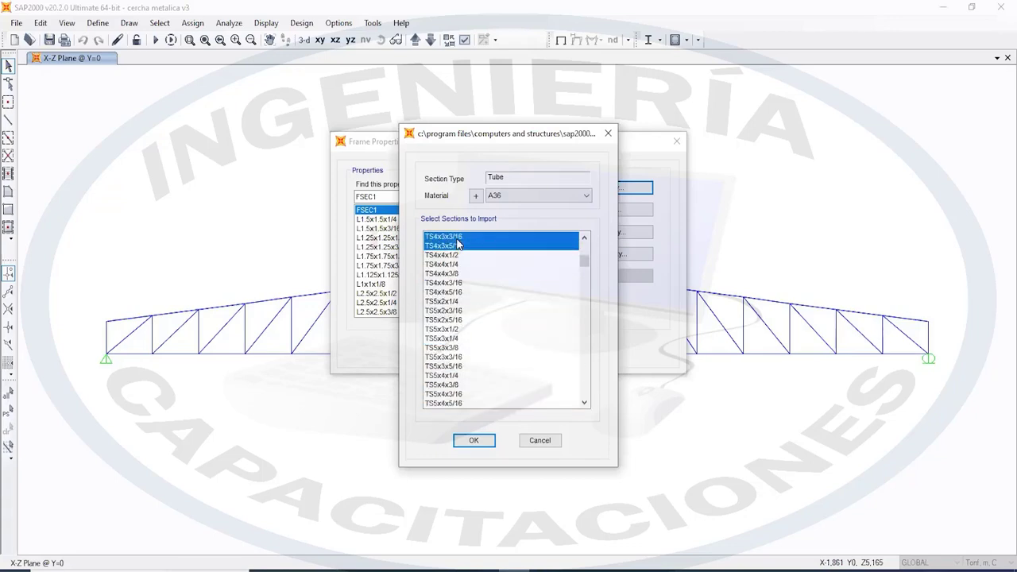
pyautogui.hotkey('shift', 'pagedown')
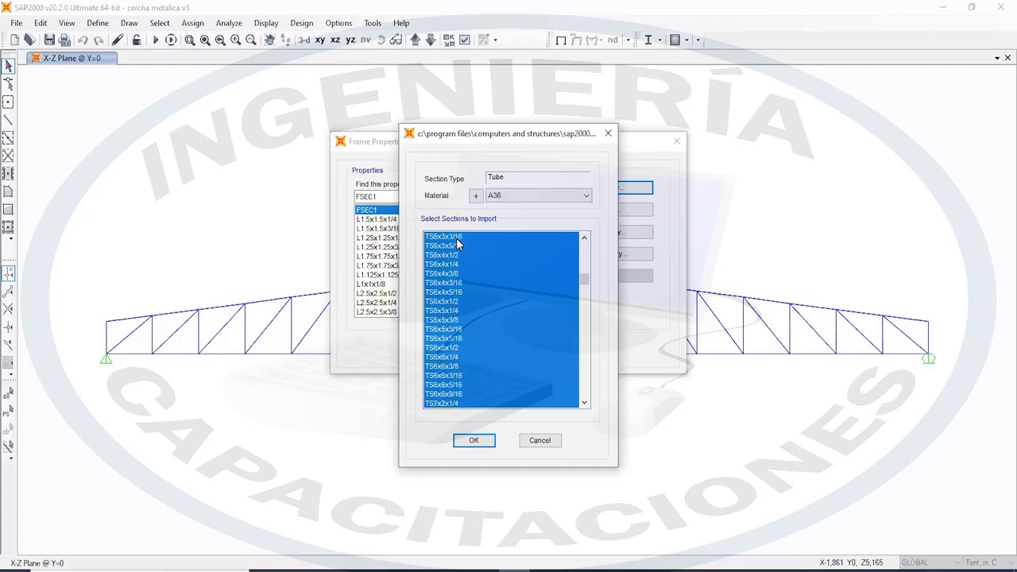
pyautogui.hotkey('shift', 'Up')
pyautogui.hotkey('shift', 'Up')
pyautogui.hotkey('shift', 'Up')
pyautogui.hotkey('shift', 'Up')
pyautogui.hotkey('shift', 'Up')
pyautogui.hotkey('shift', 'Up')
pyautogui.hotkey('shift', 'Up')
pyautogui.hotkey('shift', 'Up')
pyautogui.hotkey('shift', 'Up')
pyautogui.hotkey('shift', 'Up')
pyautogui.hotkey('shift', 'Up')
pyautogui.hotkey('shift', 'Up')
pyautogui.hotkey('shift', 'Up')
pyautogui.hotkey('shift', 'Up')
pyautogui.hotkey('shift', 'Up')
pyautogui.hotkey('shift', 'Up')
pyautogui.hotkey('shift', 'Up')
pyautogui.hotkey('shift', 'Up')
pyautogui.hotkey('shift', 'Up')
pyautogui.hotkey('shift', 'Up')
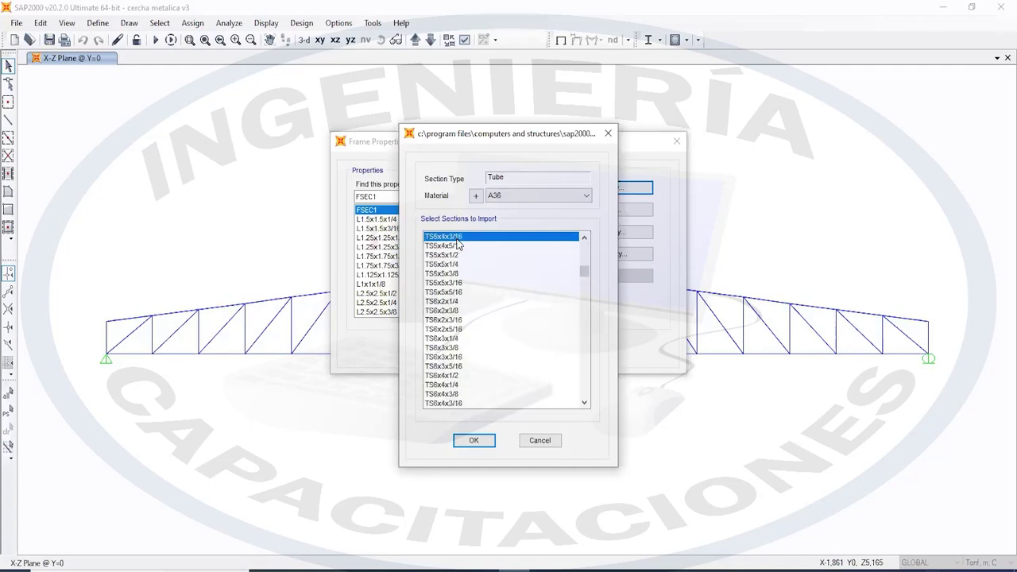
pyautogui.hotkey('shift', 'Down')
pyautogui.hotkey('shift', 'Down')
pyautogui.hotkey('shift', 'Down')
pyautogui.hotkey('shift', 'Down')
pyautogui.hotkey('shift', 'Down')
pyautogui.hotkey('shift', 'Down')
pyautogui.hotkey('shift', 'Down')
pyautogui.hotkey('shift', 'Down')
pyautogui.hotkey('shift', 'Up')
pyautogui.hotkey('shift', 'Up')
pyautogui.hotkey('shift', 'Up')
pyautogui.hotkey('shift', 'Up')
pyautogui.hotkey('shift', 'Down')
pyautogui.click(475, 442)
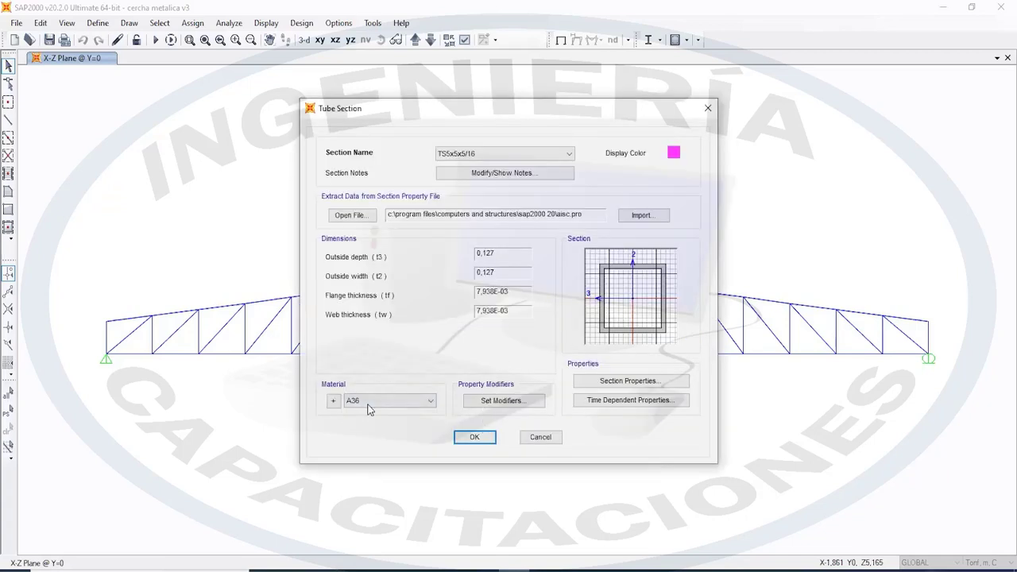
# Keep A36 as the tube section material, and accept the tube section and frame property definitions
pyautogui.click(368, 401)
pyautogui.click(365, 421)
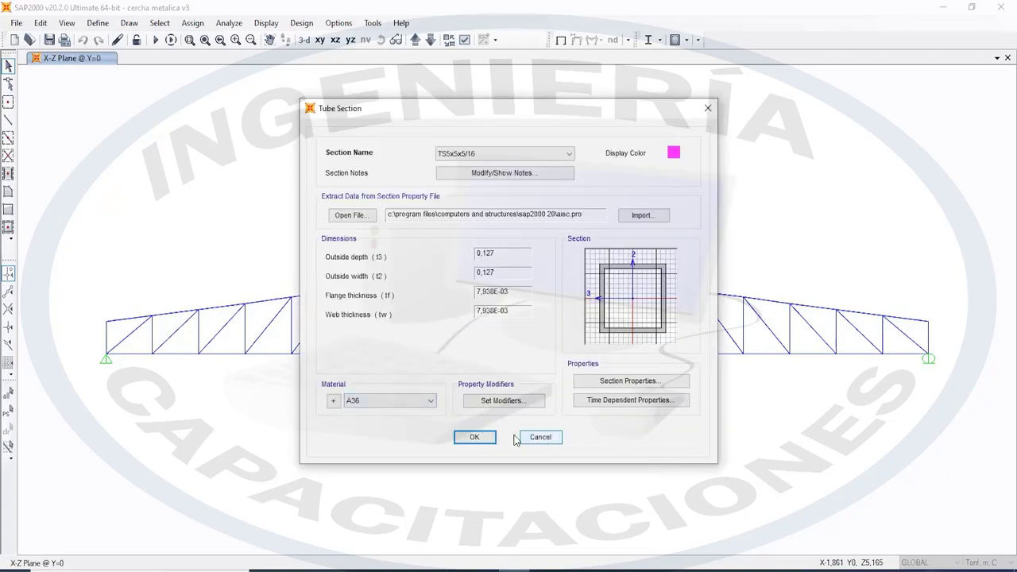
pyautogui.click(474, 437)
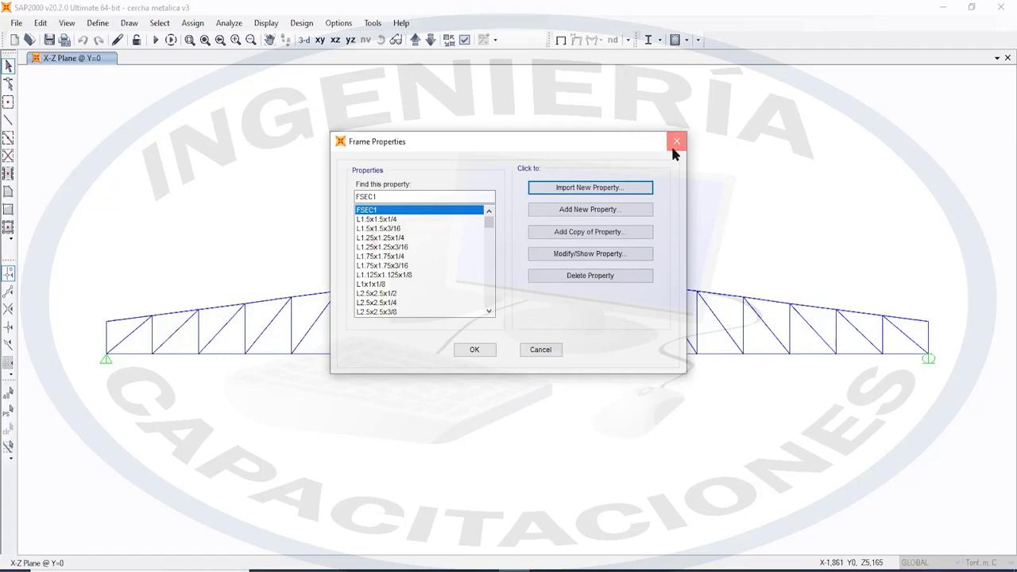
pyautogui.click(473, 350)
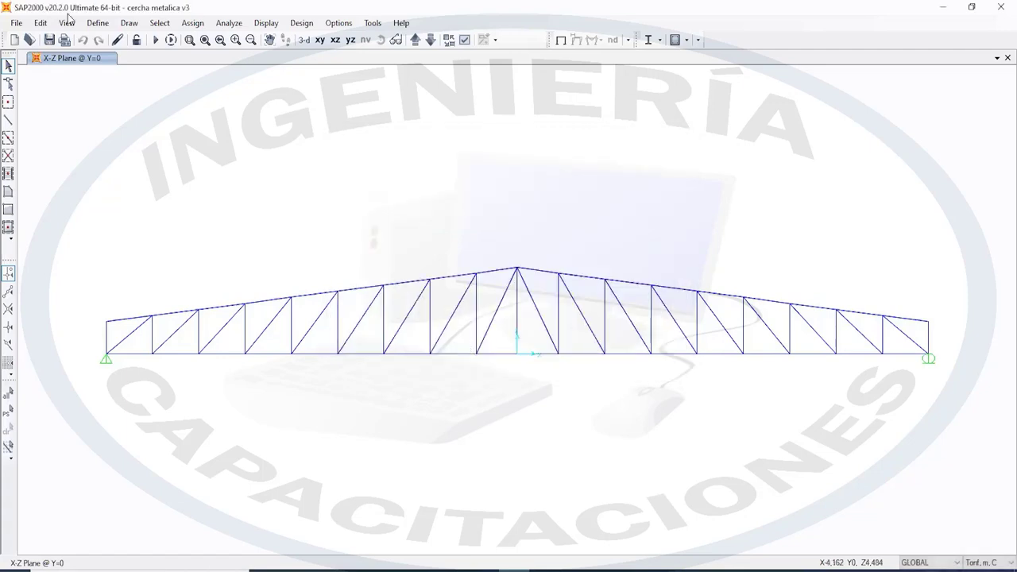
# Select all truss diagonals through the DIAGONALES group
pyautogui.click(161, 24)
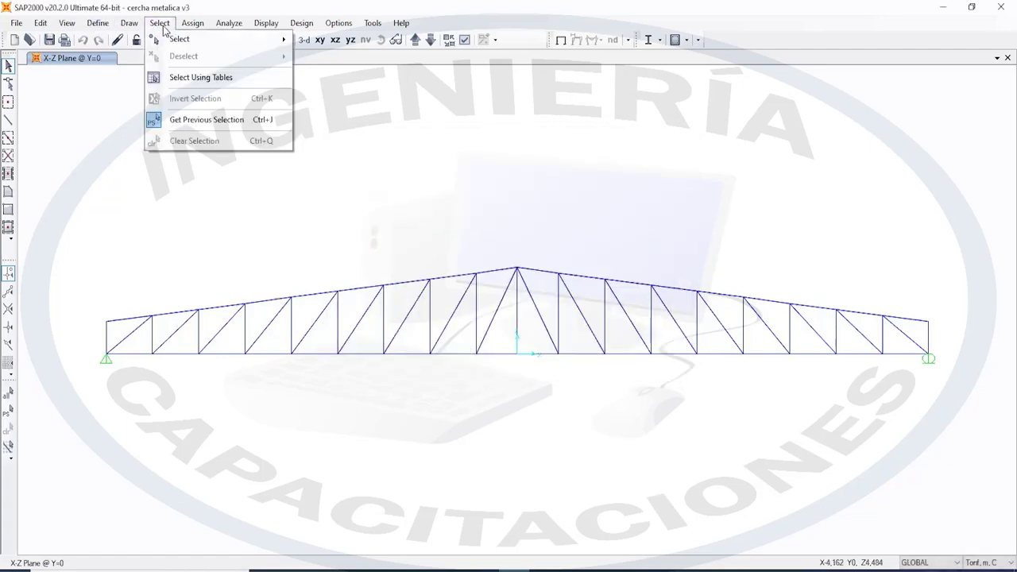
pyautogui.moveTo(186, 39)
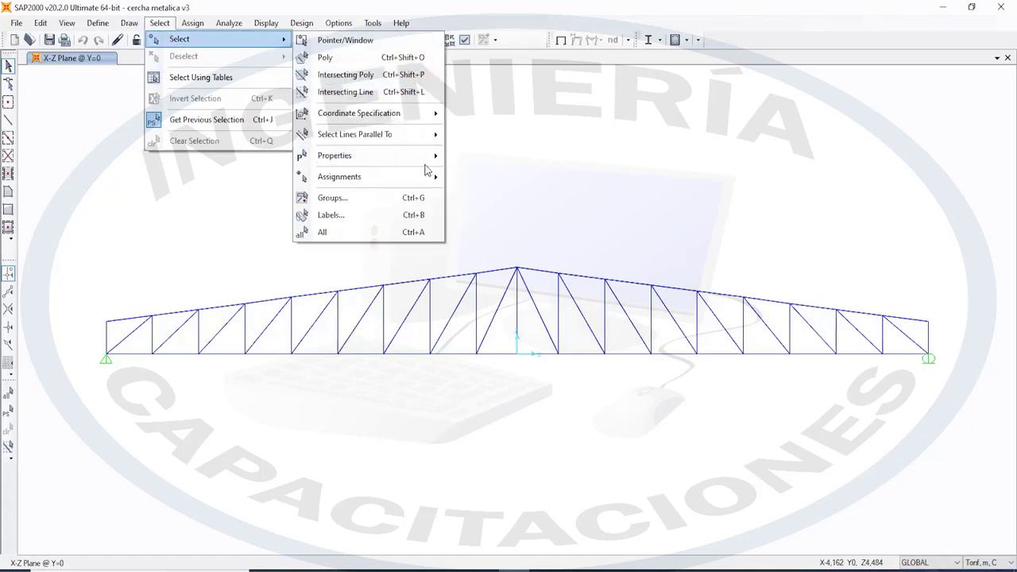
pyautogui.click(399, 199)
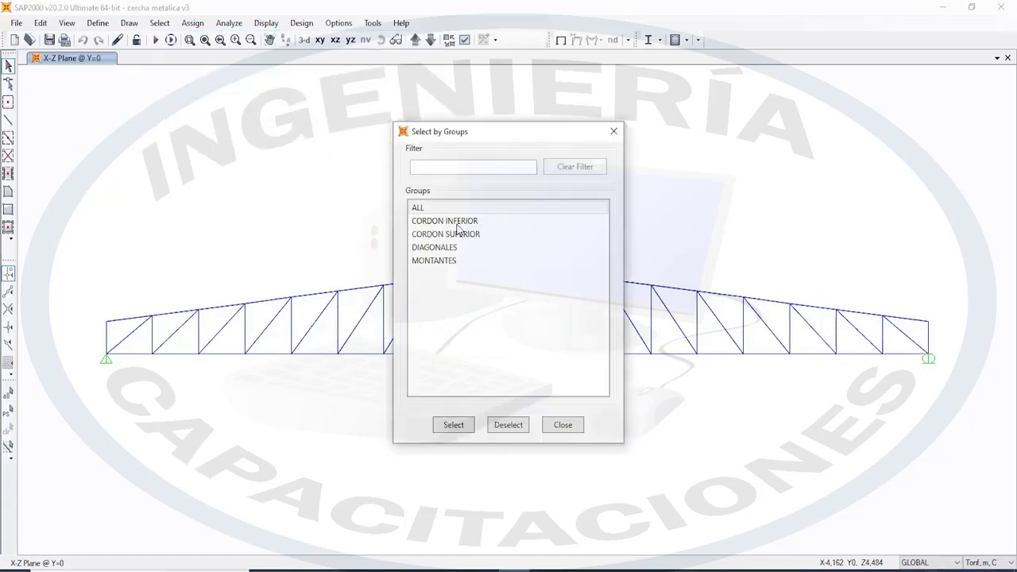
pyautogui.click(511, 251)
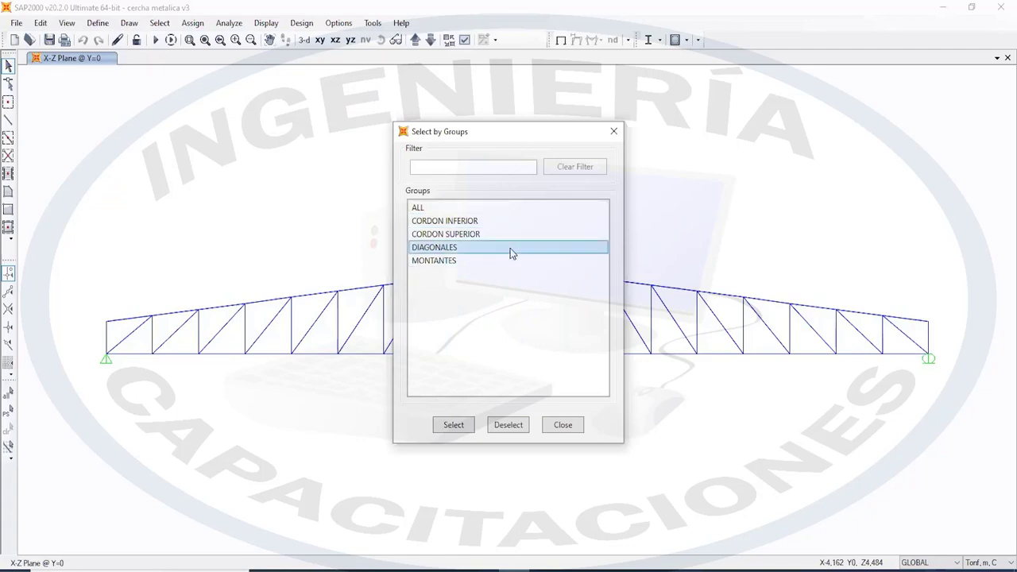
pyautogui.click(451, 432)
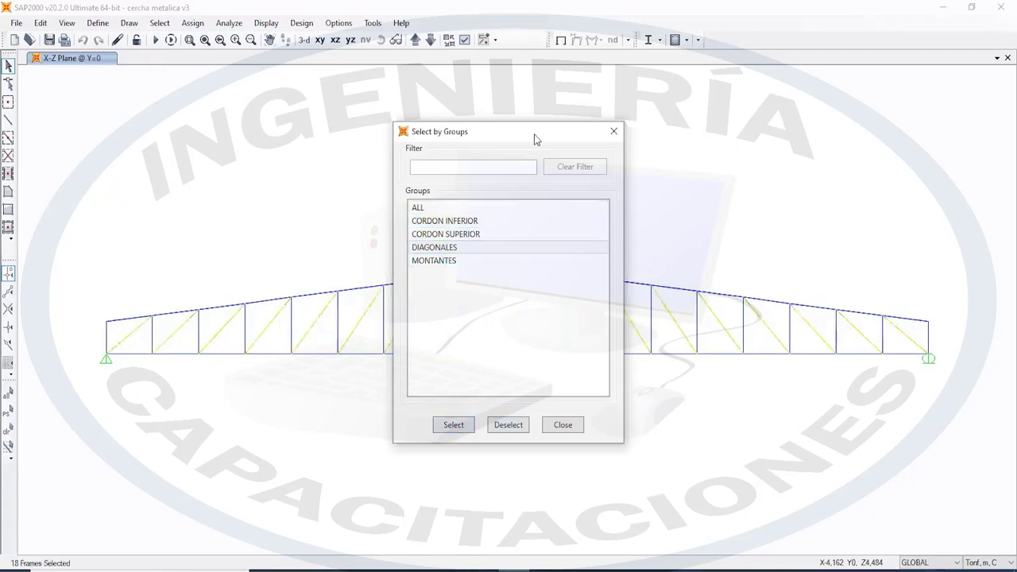
pyautogui.click(565, 422)
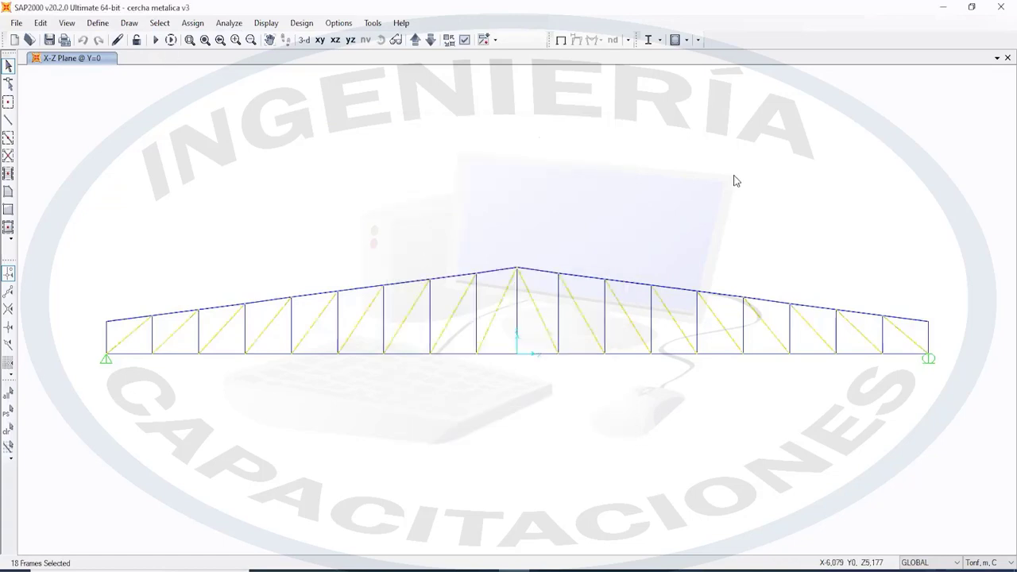
# Assign the TS2x2x1/4 frame section to the selected diagonals
pyautogui.click(192, 24)
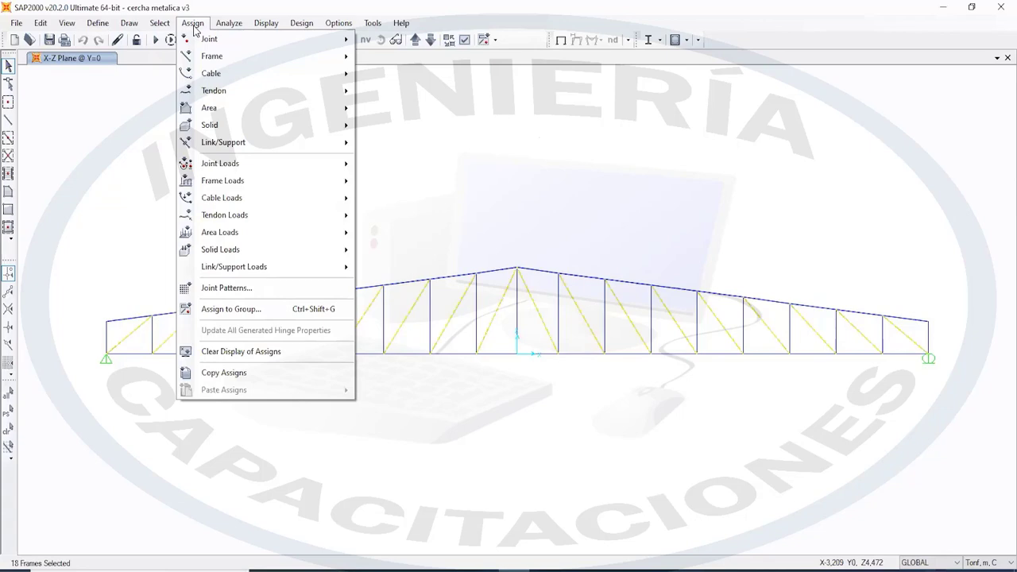
pyautogui.moveTo(211, 56)
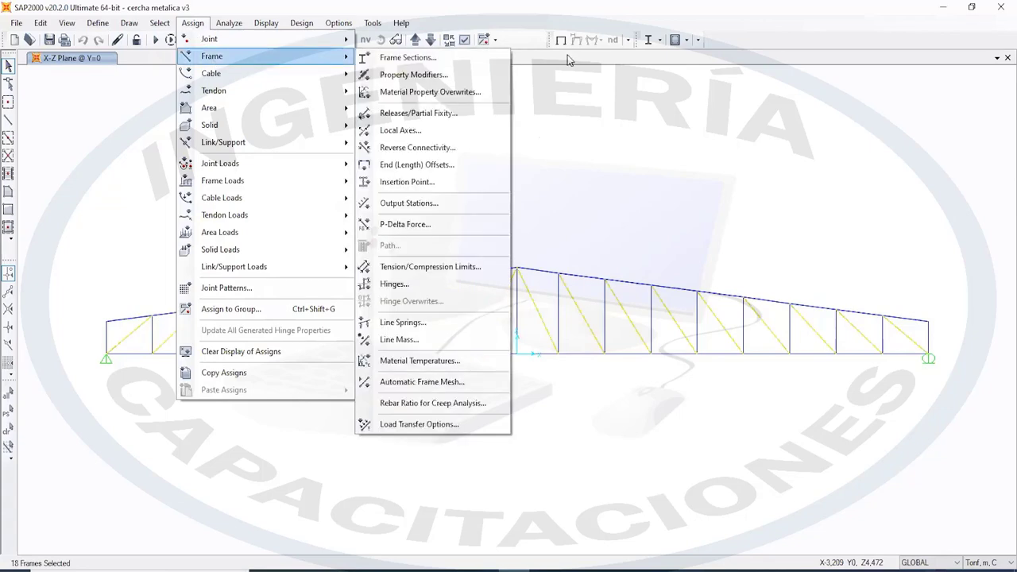
pyautogui.click(472, 61)
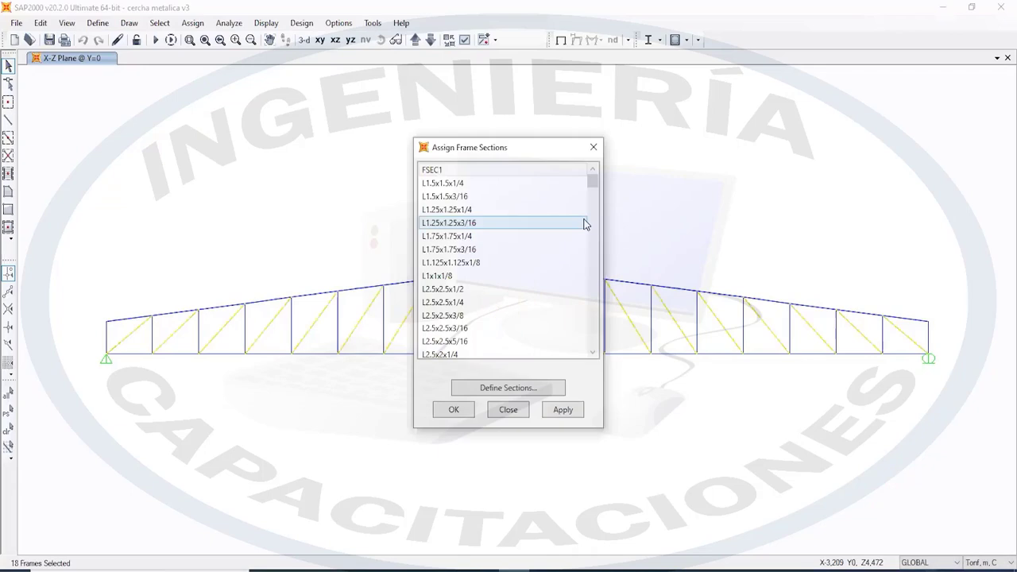
pyautogui.moveTo(592, 181); pyautogui.dragTo(603, 306)
pyautogui.click(470, 236)
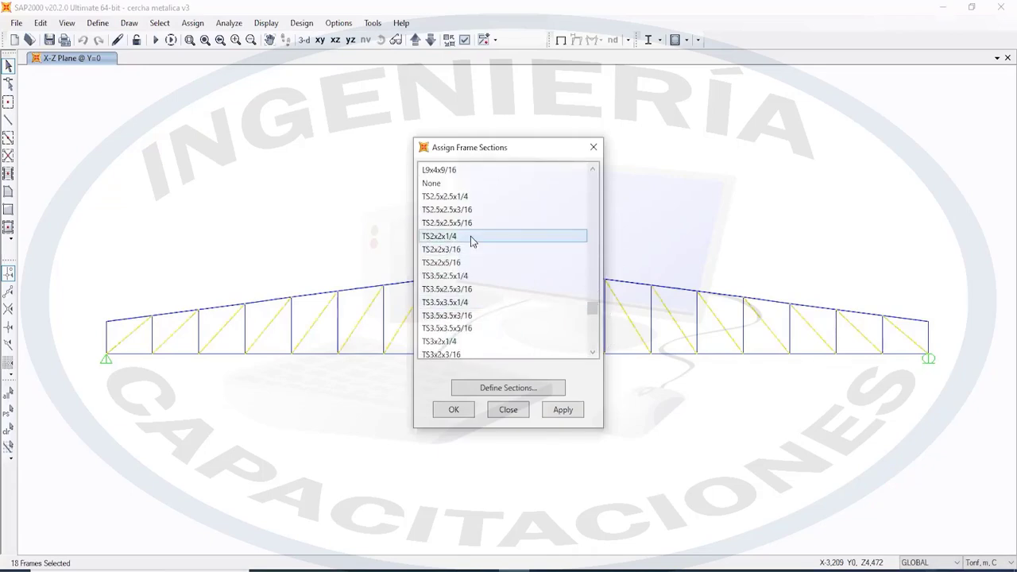
pyautogui.click(561, 409)
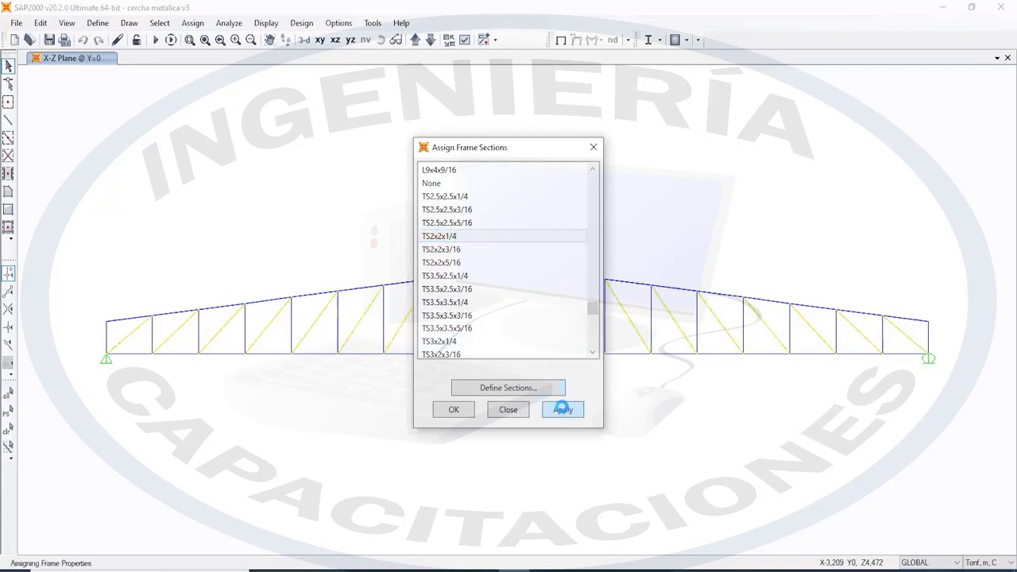
pyautogui.click(449, 410)
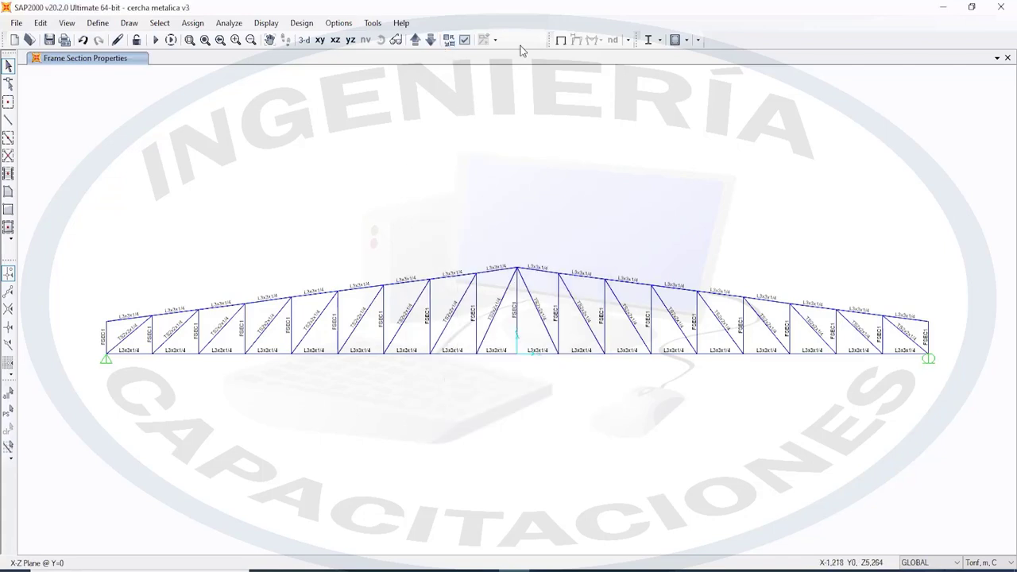
# Display the truss members as extruded shapes coloured by section
pyautogui.click(465, 40)
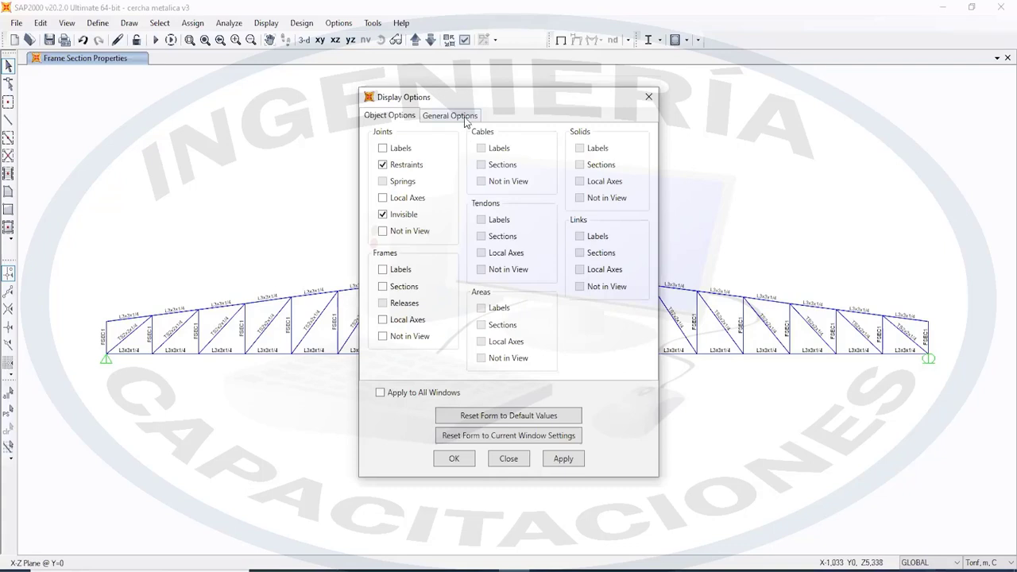
pyautogui.click(465, 118)
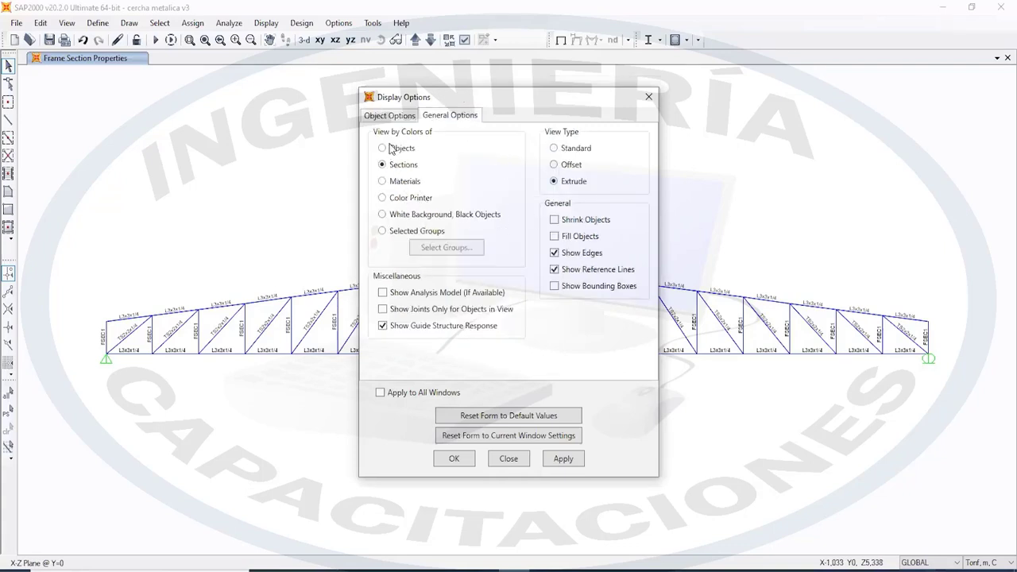
pyautogui.click(560, 460)
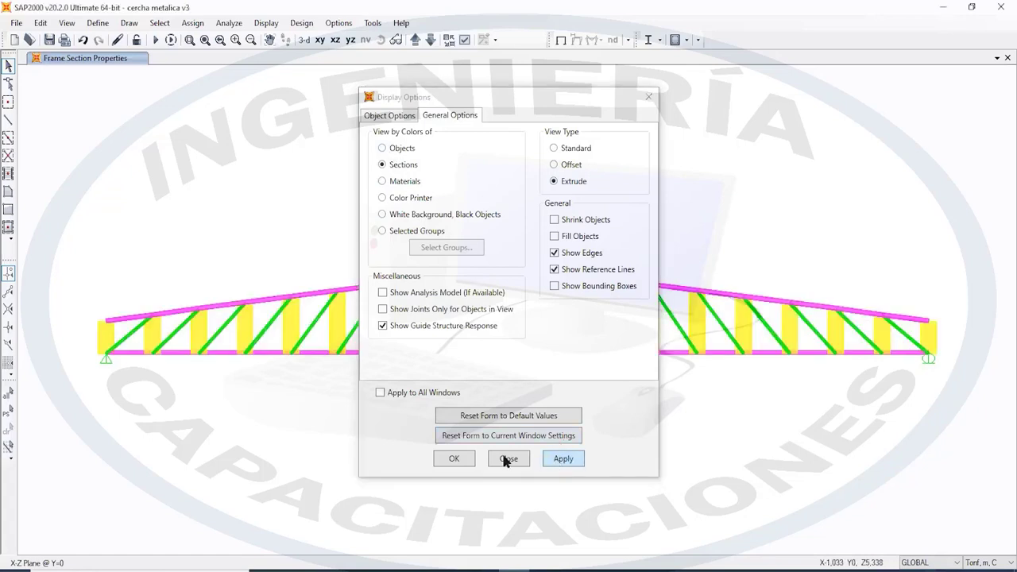
pyautogui.click(467, 460)
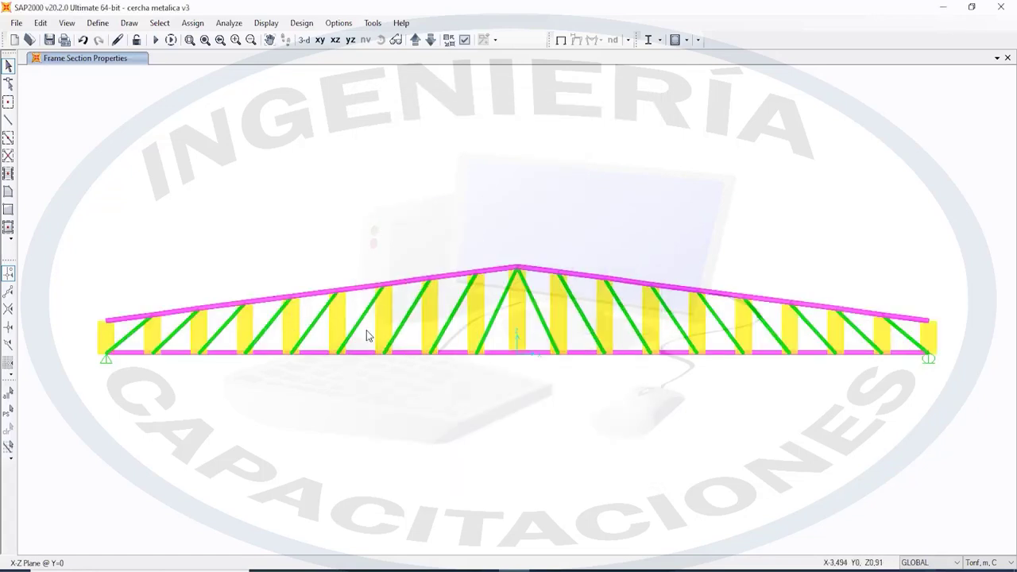
# Examine the extruded diagonals and verticals where they meet the lower chord, up close and in the 3-D view
pyautogui.scroll(3, 366, 330)
pyautogui.rightClick(361, 337)
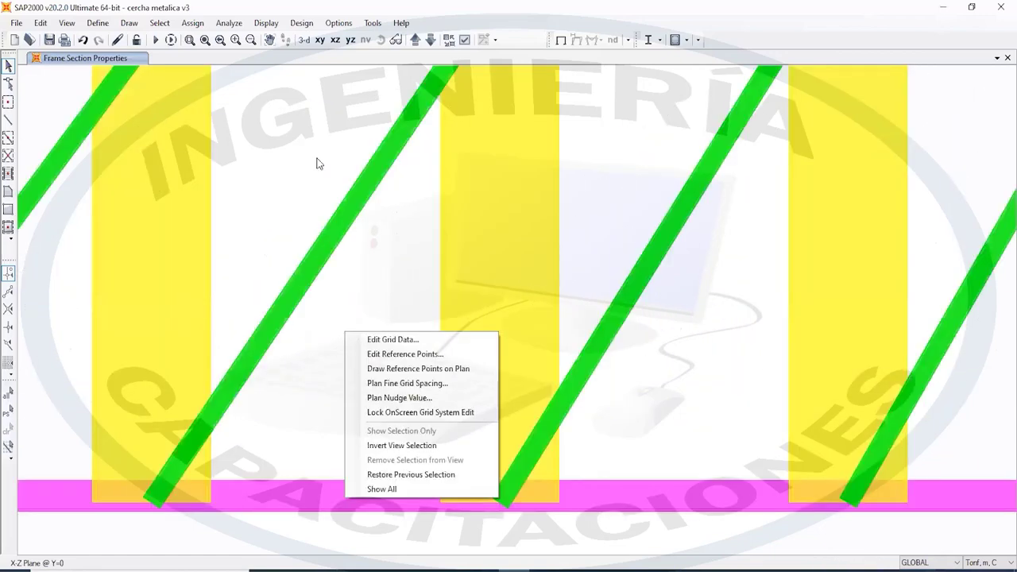
pyautogui.press('Escape')
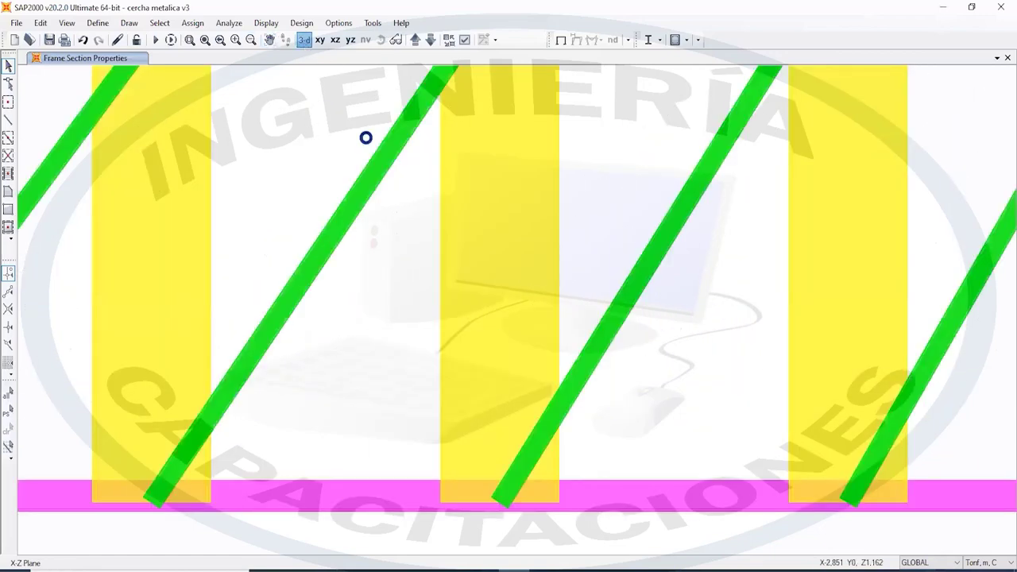
pyautogui.click(304, 39)
pyautogui.scroll(5, 408, 405)
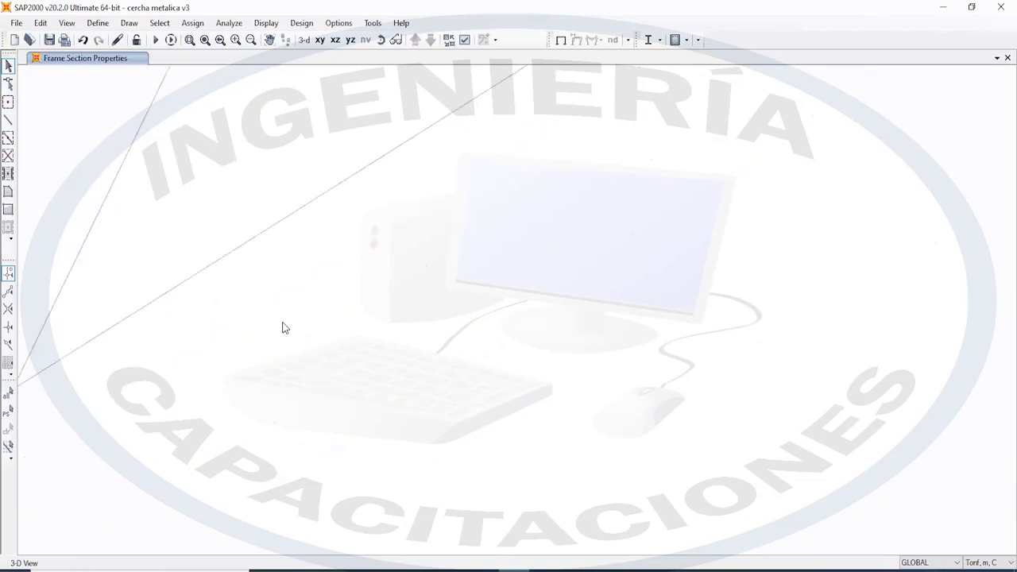
pyautogui.scroll(2, 324, 265)
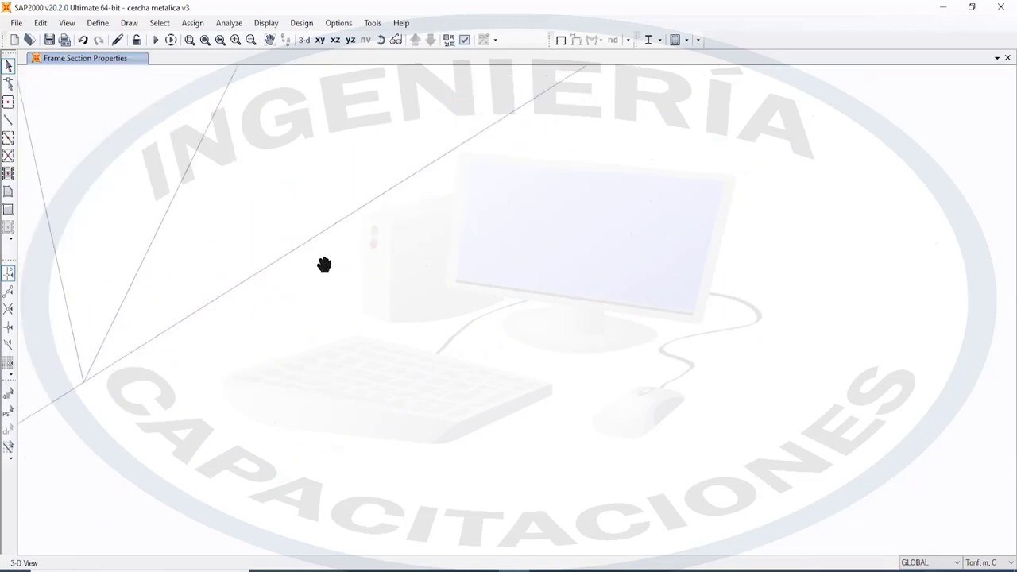
pyautogui.moveTo(193, 298); pyautogui.dragTo(286, 273, button='middle')
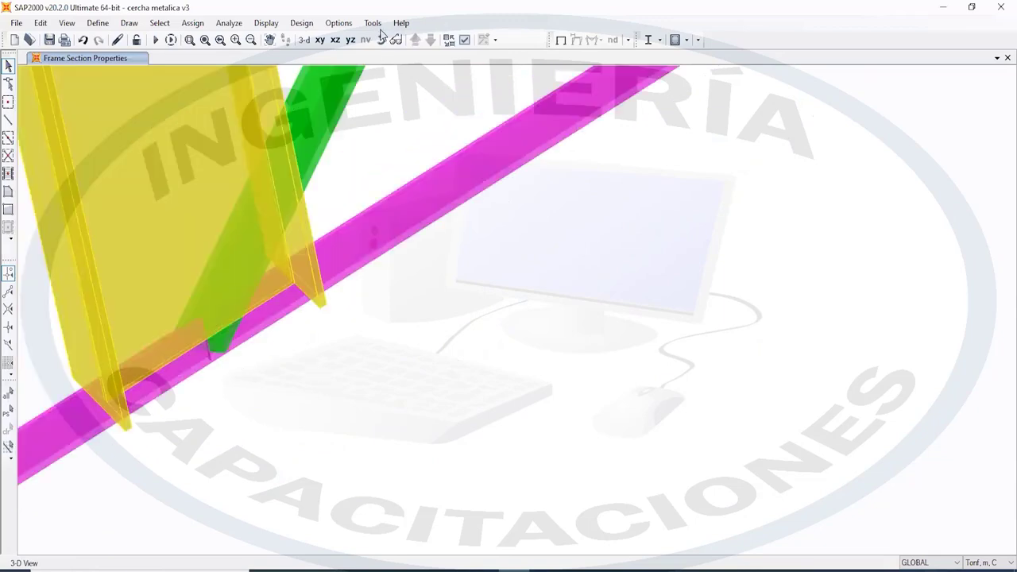
pyautogui.click(382, 41)
pyautogui.moveTo(356, 305); pyautogui.dragTo(415, 238)
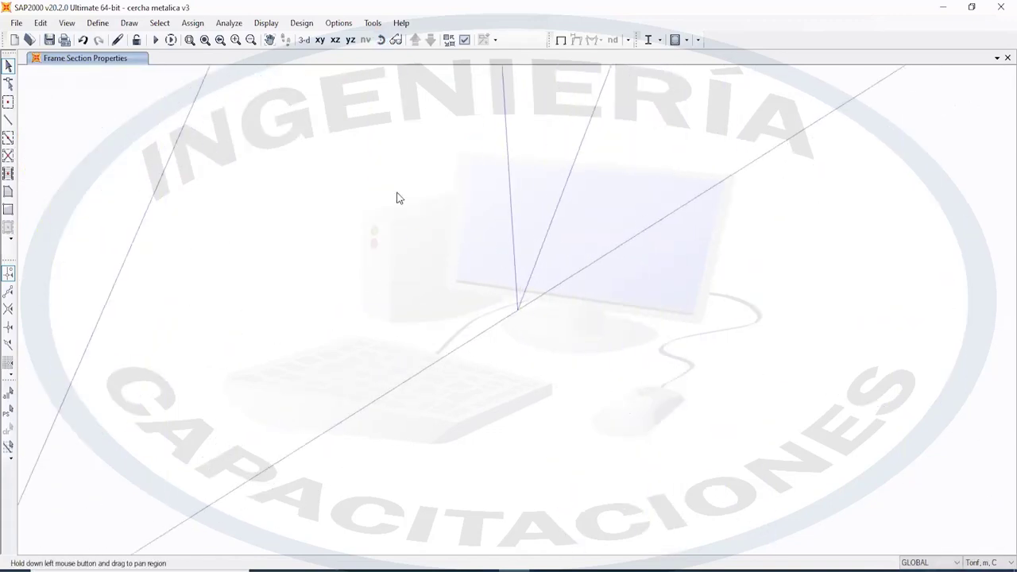
# Restore the default 3-D view and examine the extruded tube diagonals and angle chords along the truss and at an upper chord joint
pyautogui.click(304, 40)
pyautogui.scroll(6, 477, 365)
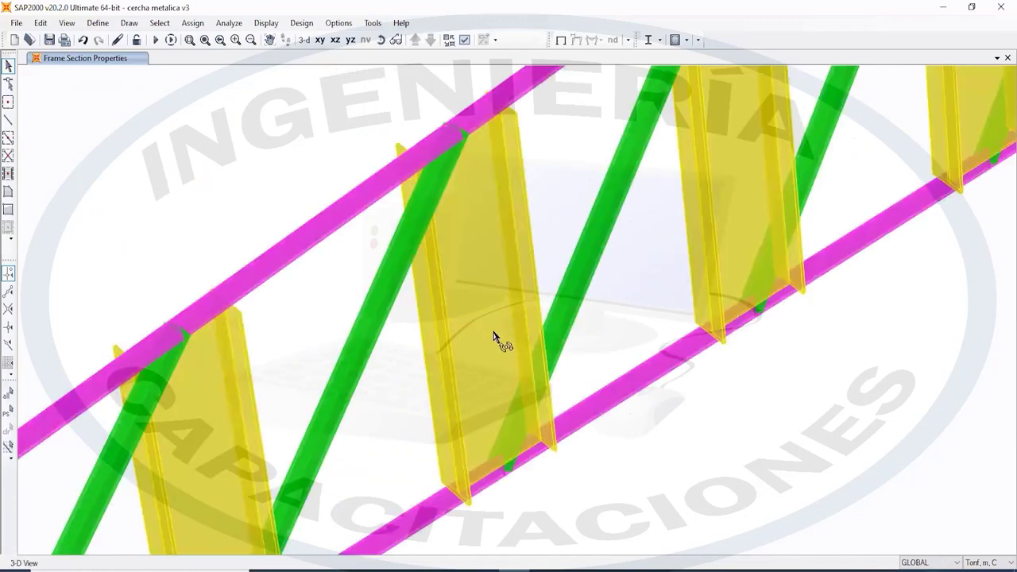
pyautogui.moveTo(565, 354); pyautogui.dragTo(685, 318)
pyautogui.moveTo(575, 523); pyautogui.dragTo(486, 437)
pyautogui.scroll(5, 629, 356)
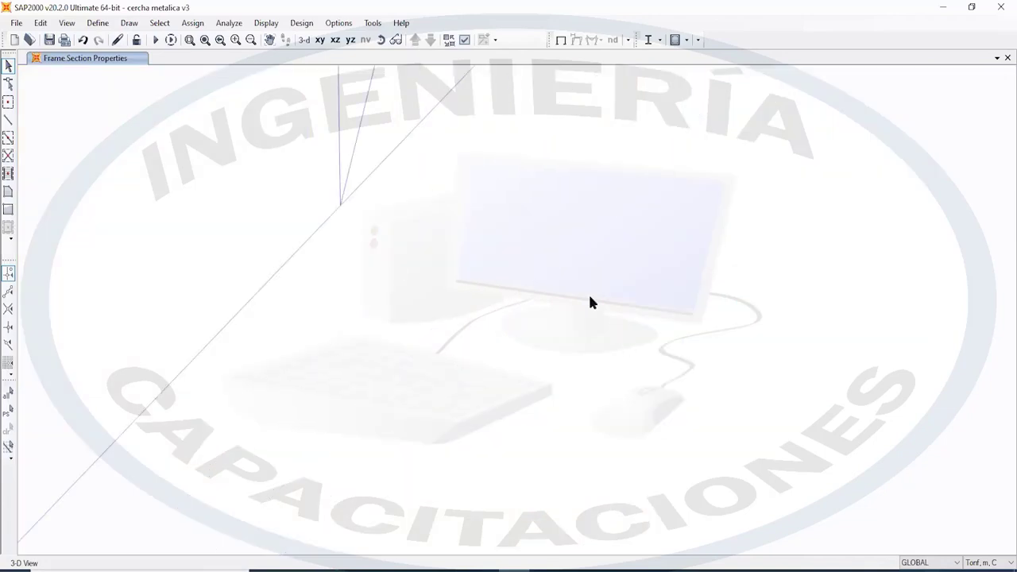
pyautogui.scroll(-2, 658, 320)
pyautogui.scroll(-3, 658, 324)
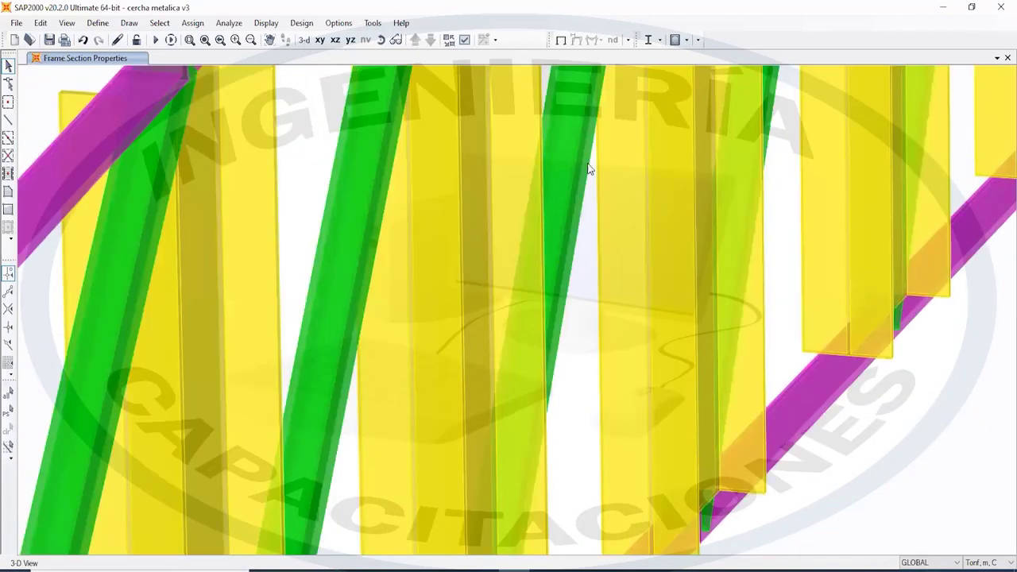
pyautogui.scroll(5, 627, 211)
pyautogui.scroll(4, 396, 321)
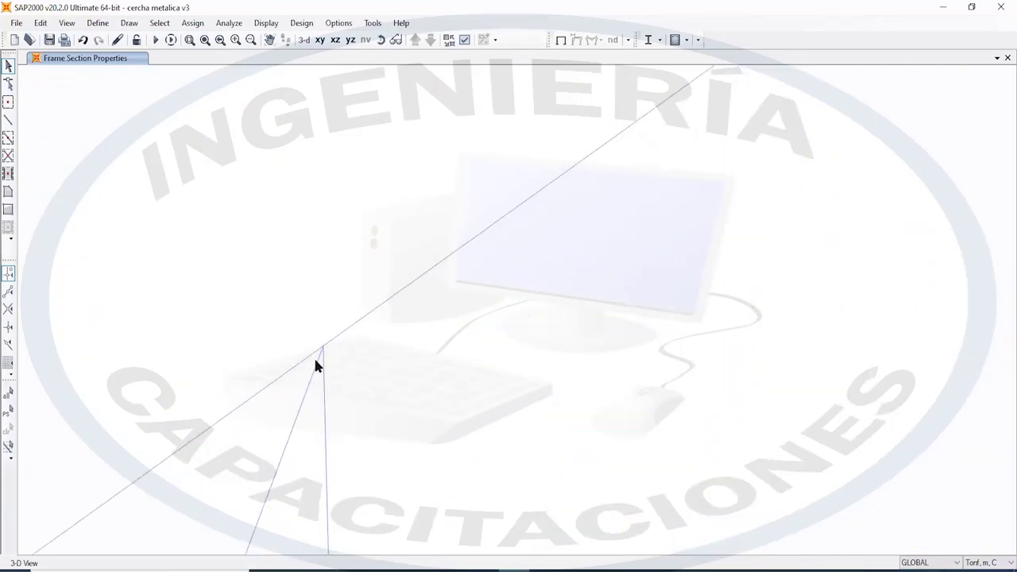
pyautogui.scroll(3, 321, 345)
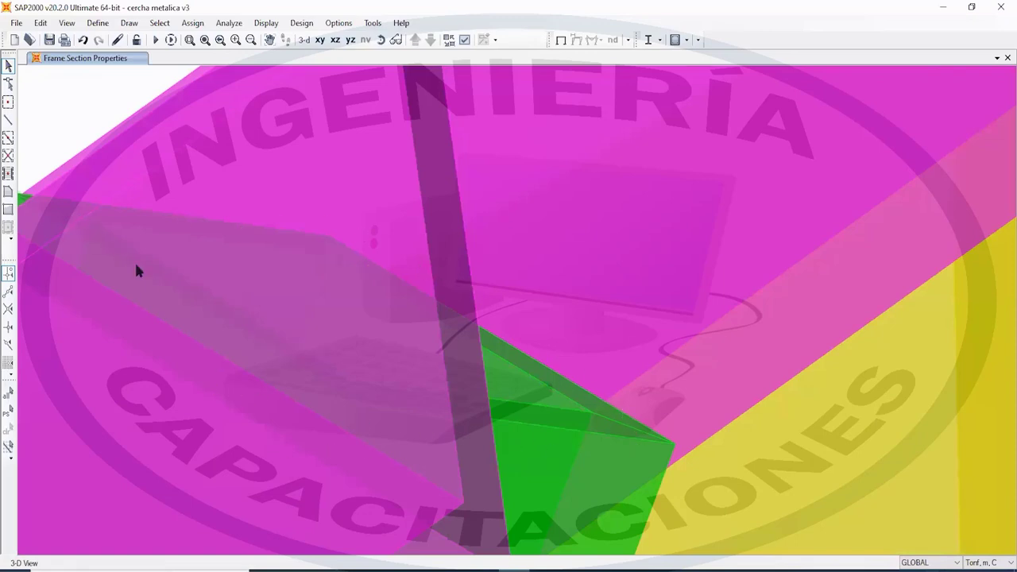
pyautogui.scroll(-5, 589, 434)
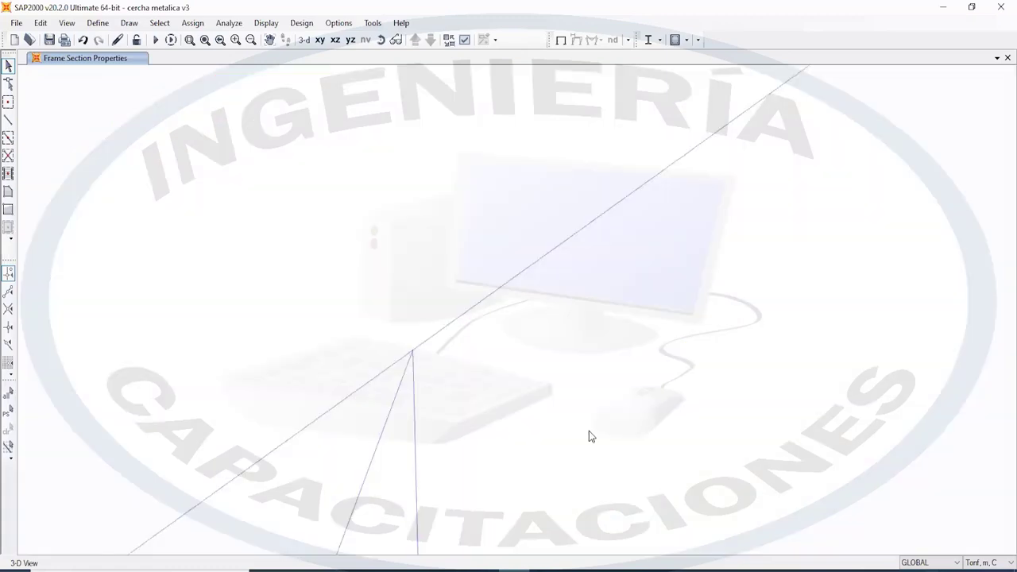
pyautogui.scroll(-4, 585, 437)
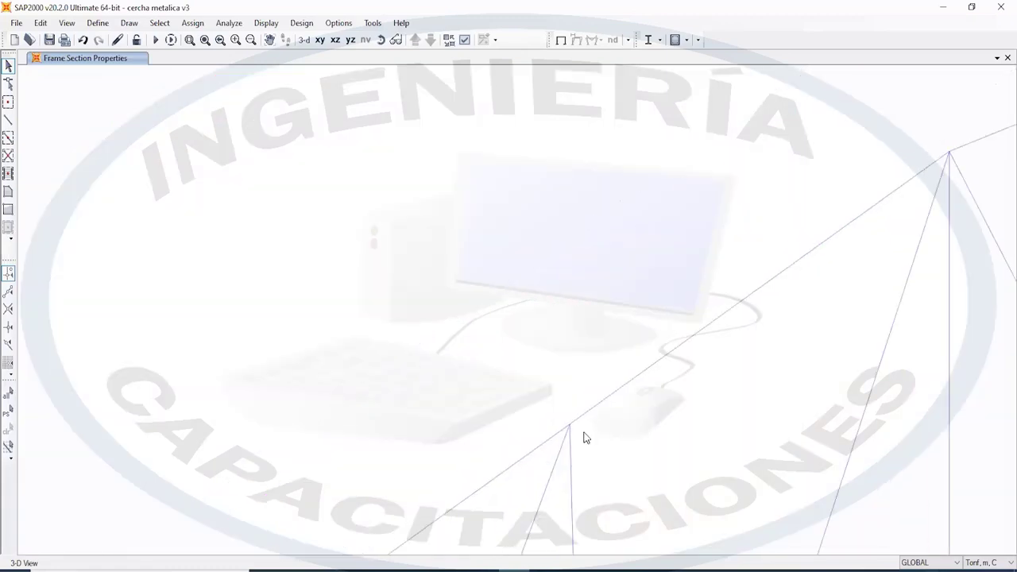
pyautogui.scroll(-4, 582, 432)
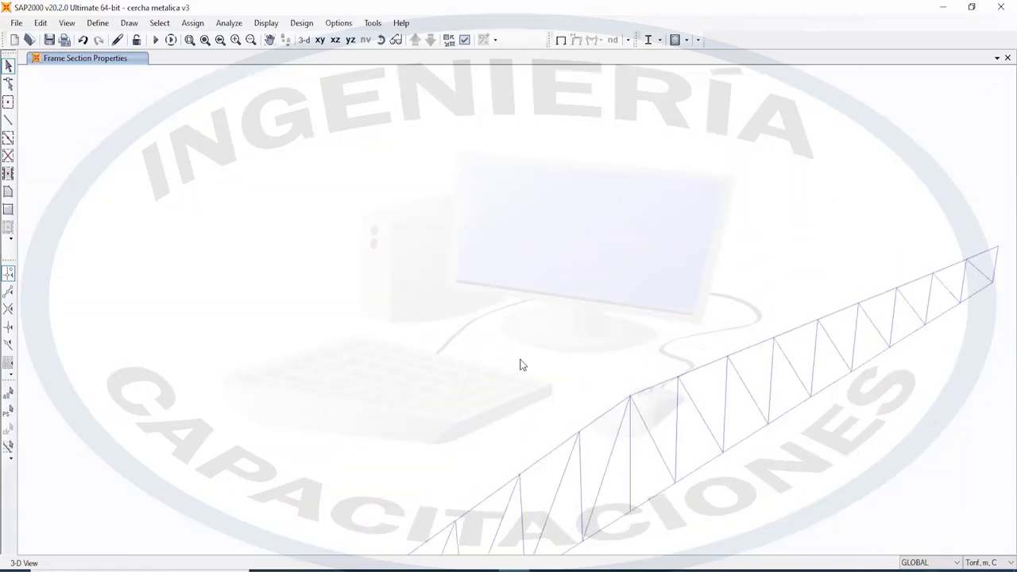
# Return to the XZ plane view and display the truss in the Standard view type, coloured by objects
pyautogui.click(334, 40)
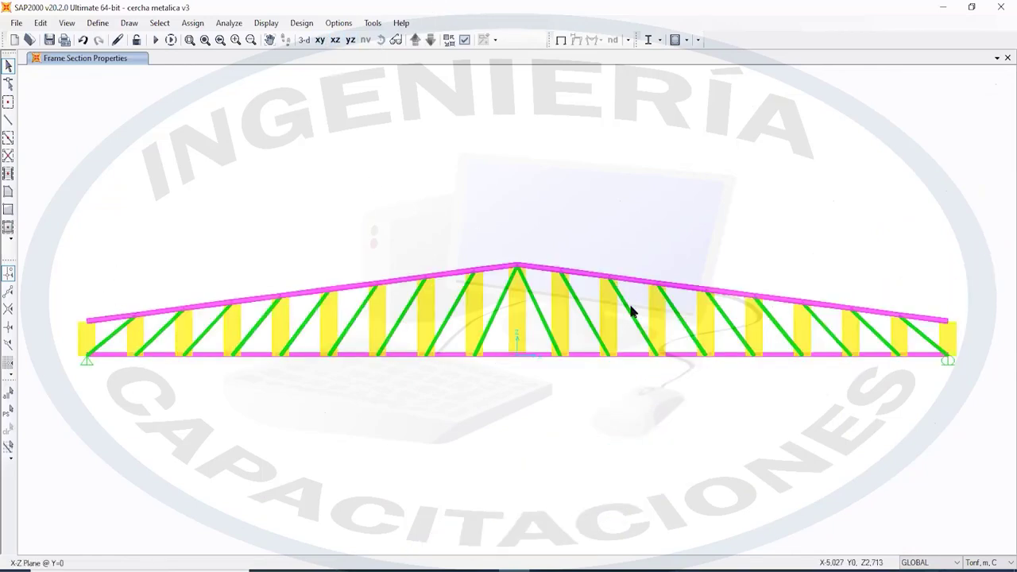
pyautogui.click(465, 40)
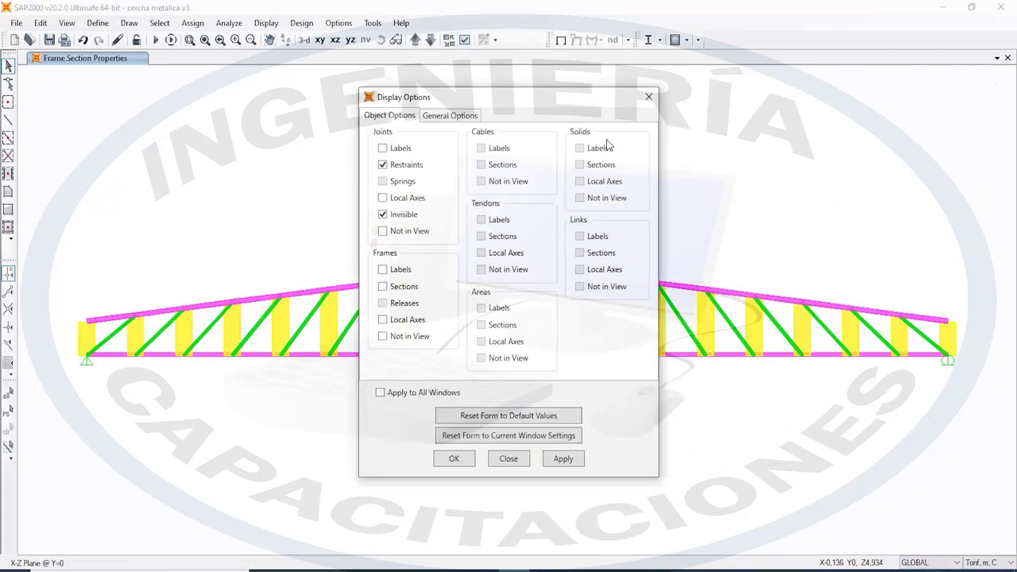
pyautogui.click(477, 117)
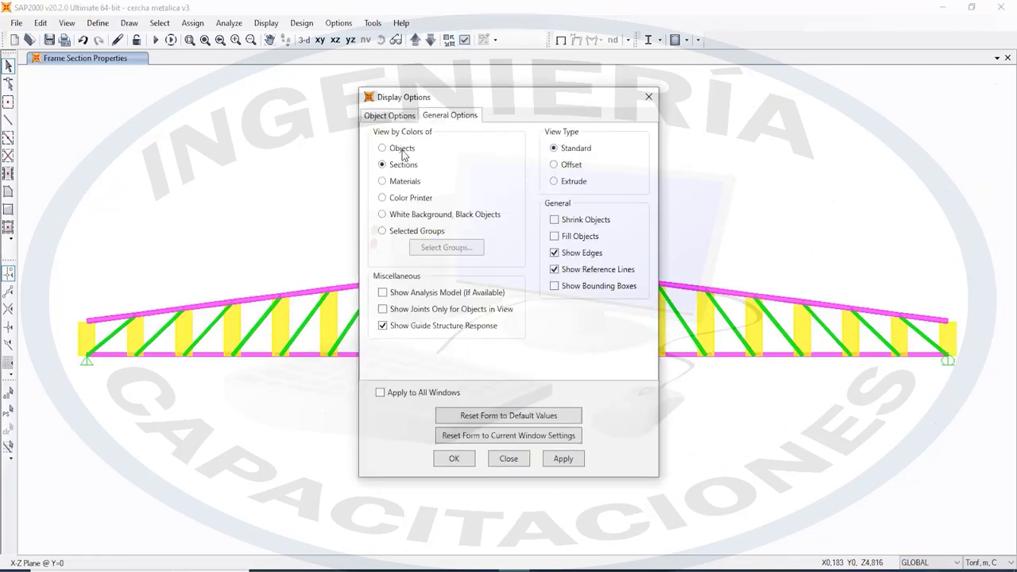
pyautogui.click(563, 459)
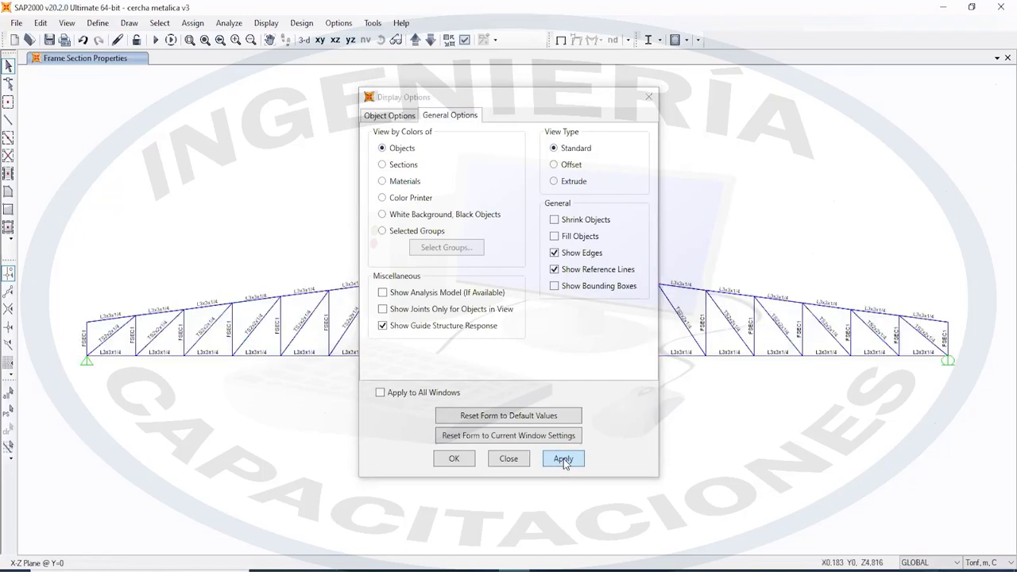
pyautogui.click(469, 460)
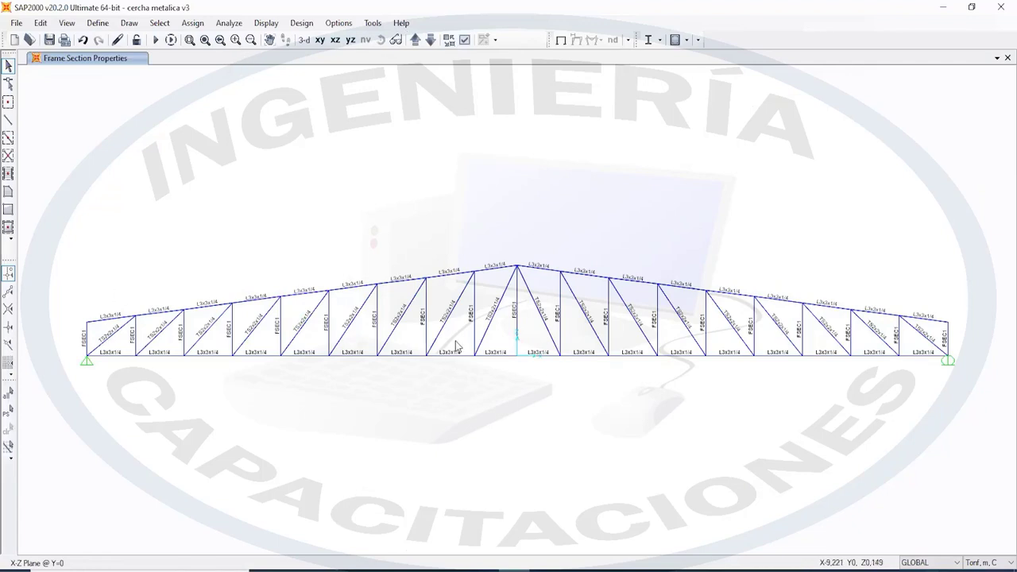
# Select all truss verticals through the MONTANTES group
pyautogui.click(193, 23)
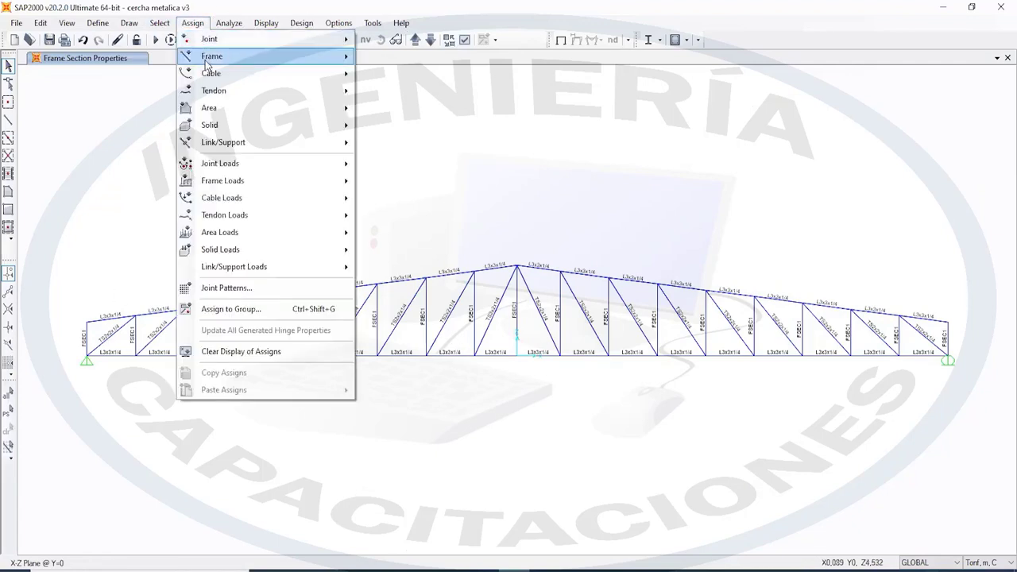
pyautogui.moveTo(206, 64)
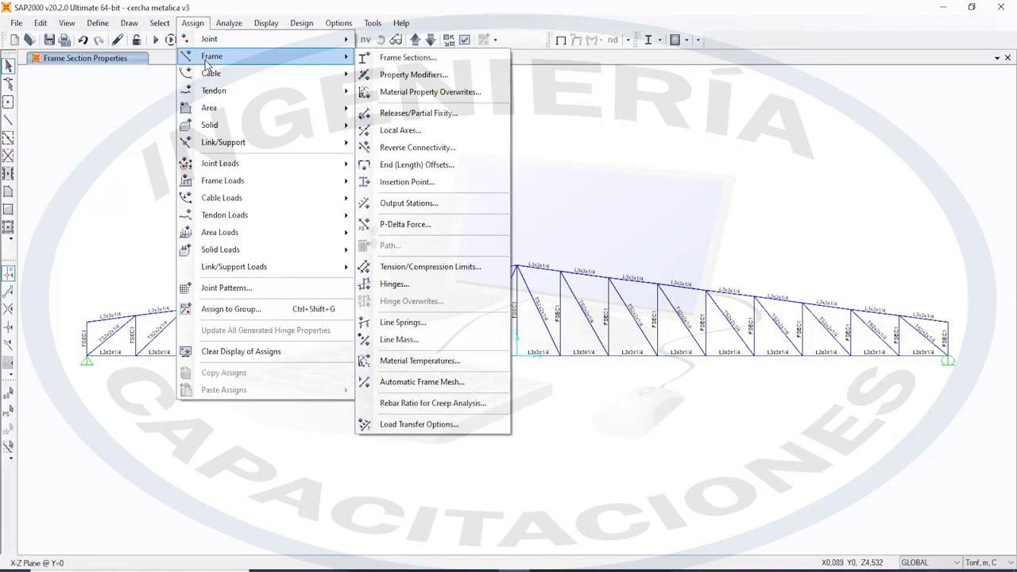
pyautogui.click(192, 22)
pyautogui.click(128, 23)
pyautogui.moveTo(159, 22)
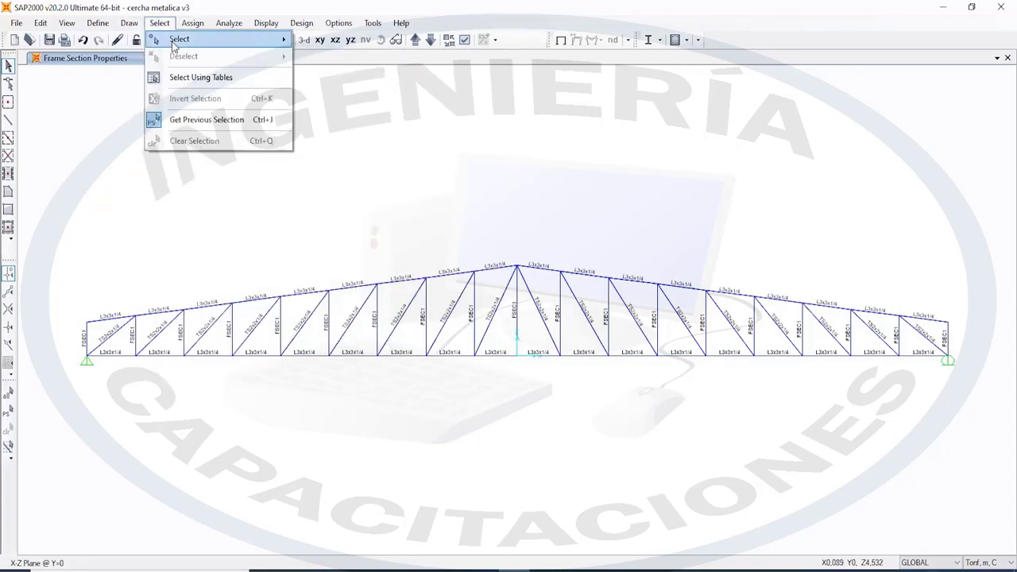
pyautogui.moveTo(174, 41)
pyautogui.click(347, 198)
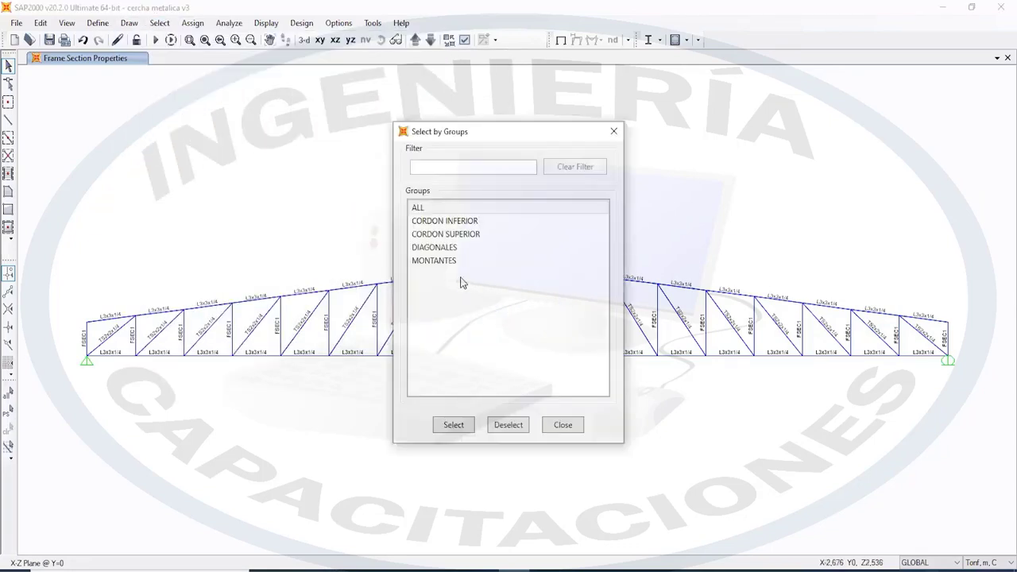
pyautogui.click(454, 264)
pyautogui.click(453, 425)
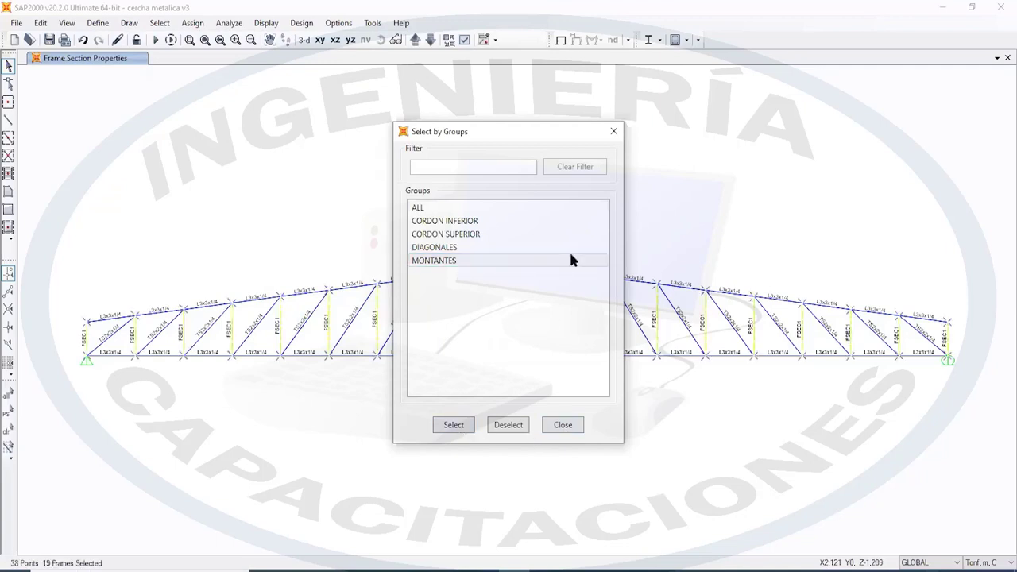
pyautogui.moveTo(544, 133); pyautogui.dragTo(477, 290)
pyautogui.click(544, 290)
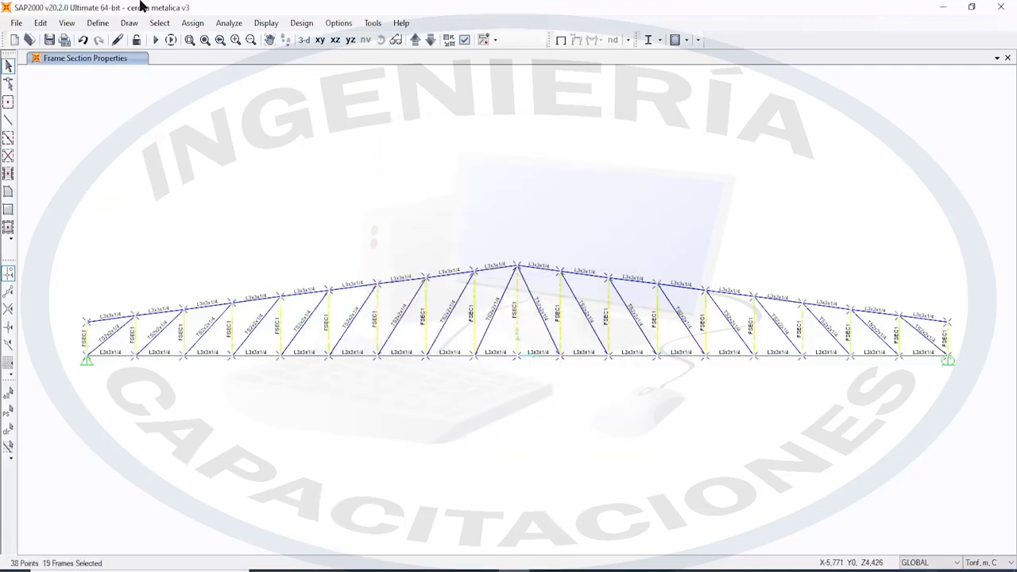
# Assign the TS2x2x1/4 frame section to the selected verticals
pyautogui.click(192, 22)
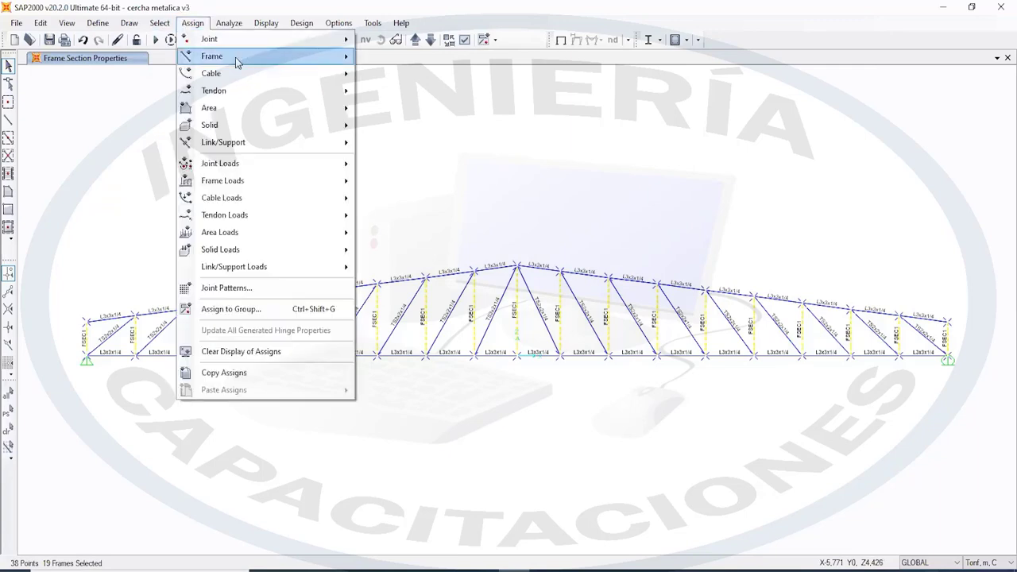
pyautogui.moveTo(238, 60)
pyautogui.click(407, 57)
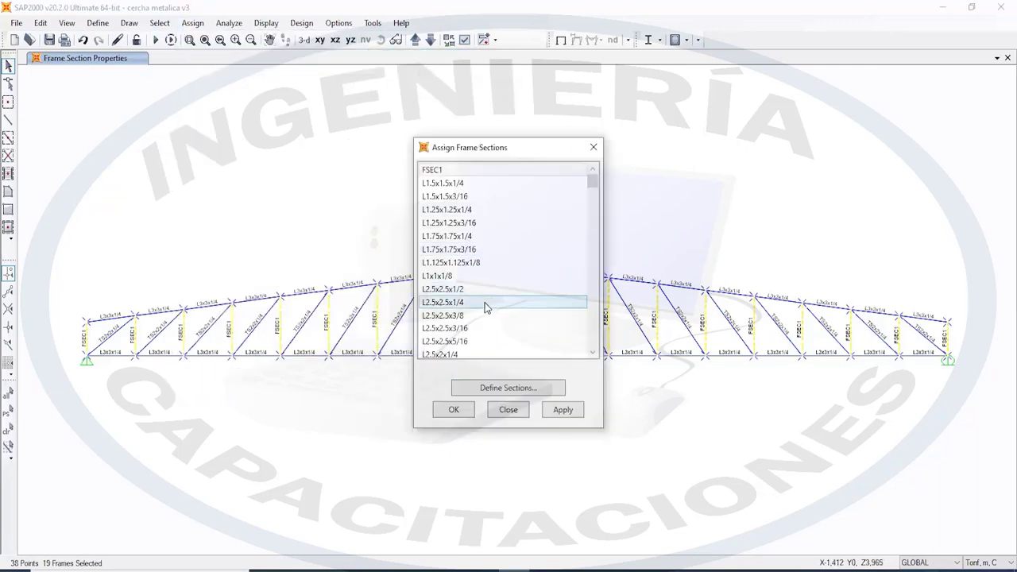
pyautogui.scroll(-3, 468, 291)
pyautogui.click(447, 291)
pyautogui.scroll(-10, 447, 290)
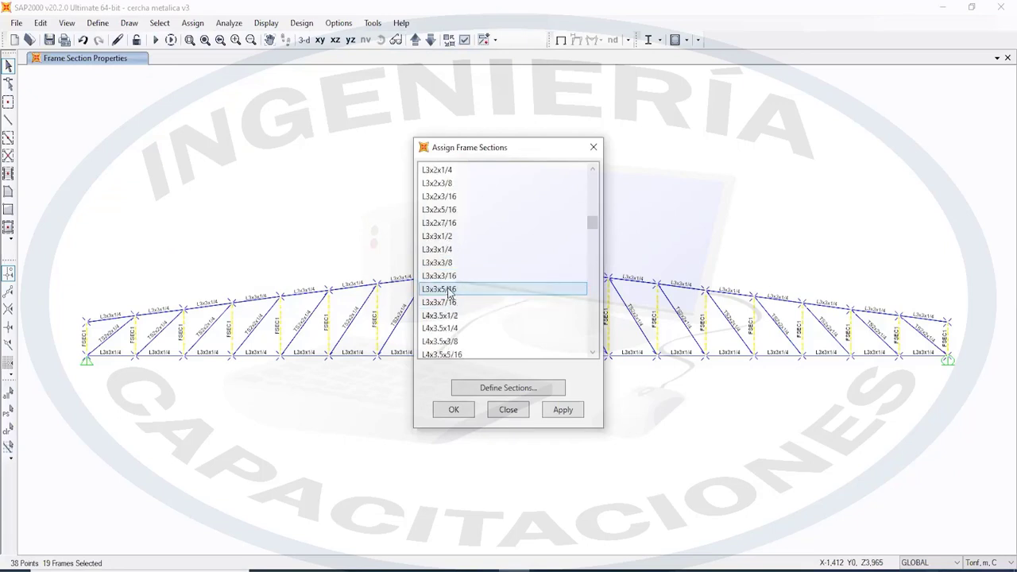
pyautogui.scroll(-15, 461, 254)
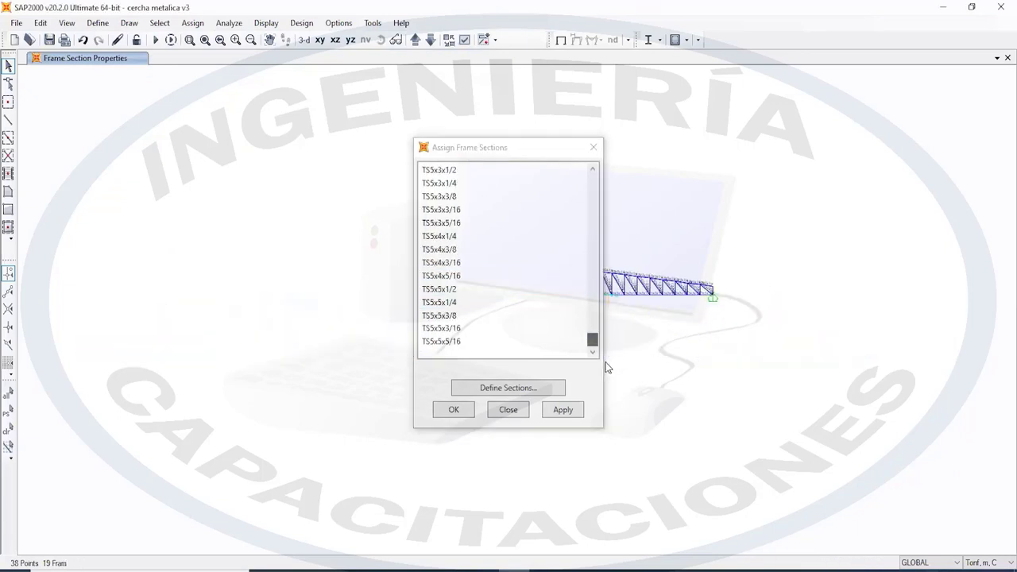
pyautogui.click(466, 184)
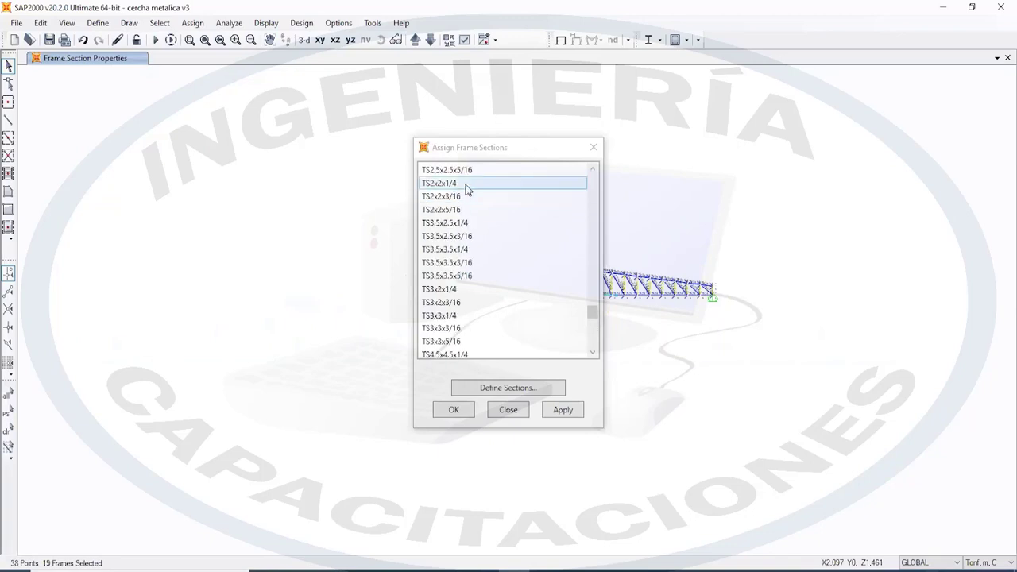
pyautogui.click(554, 419)
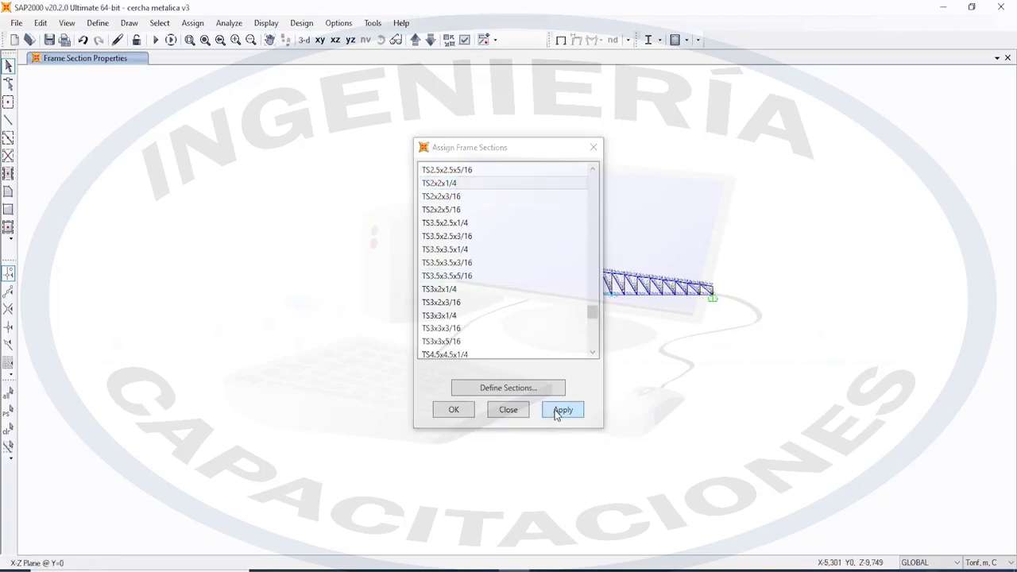
# Finish the frame section assignment to the verticals and show the whole truss with its section labels
pyautogui.click(468, 409)
pyautogui.scroll(5, 585, 254)
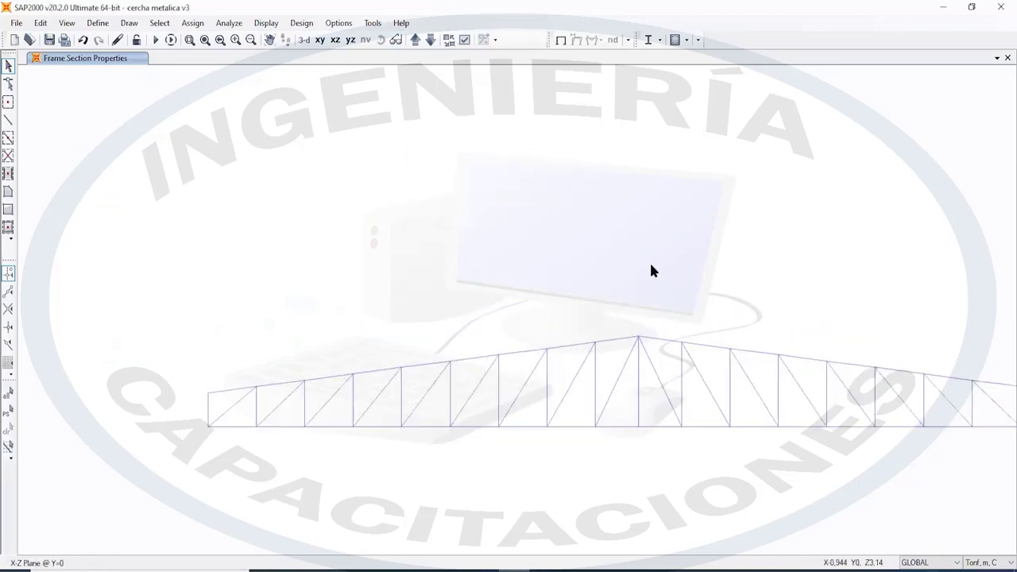
pyautogui.moveTo(665, 277); pyautogui.dragTo(434, 203, button='middle')
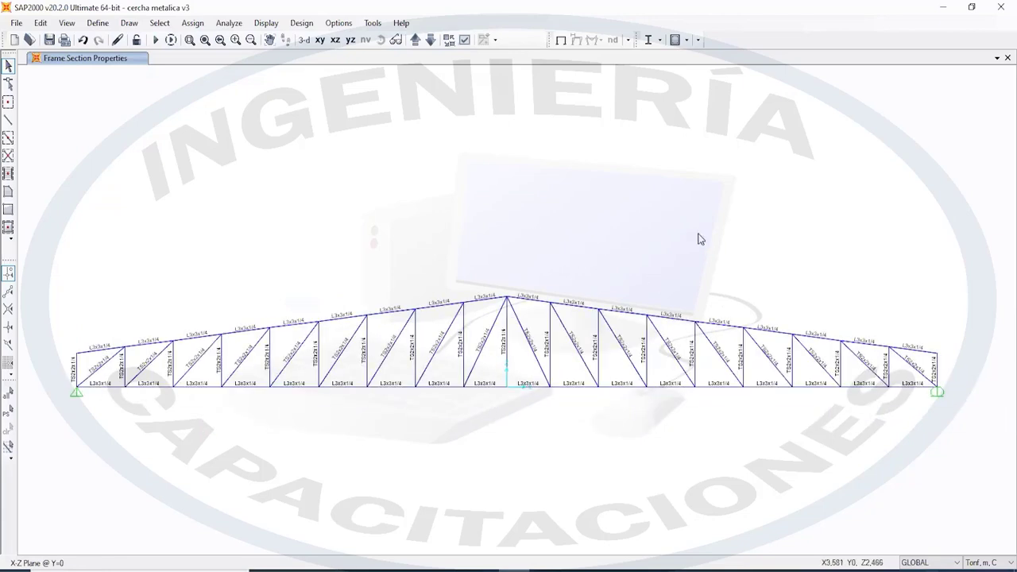
# Display the truss in the Extrude view type, with the angle and tube members in different colours
pyautogui.click(464, 41)
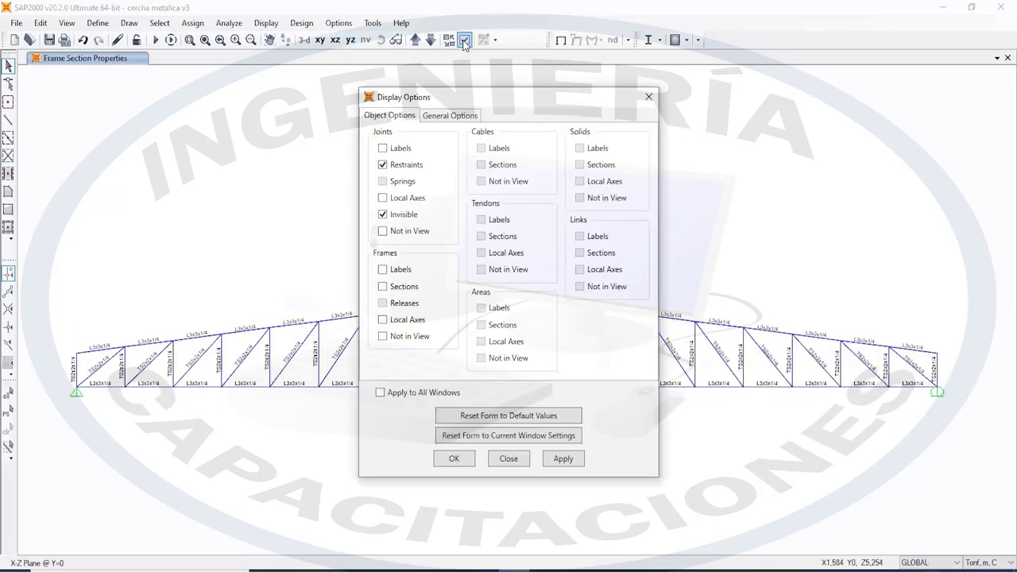
pyautogui.click(465, 114)
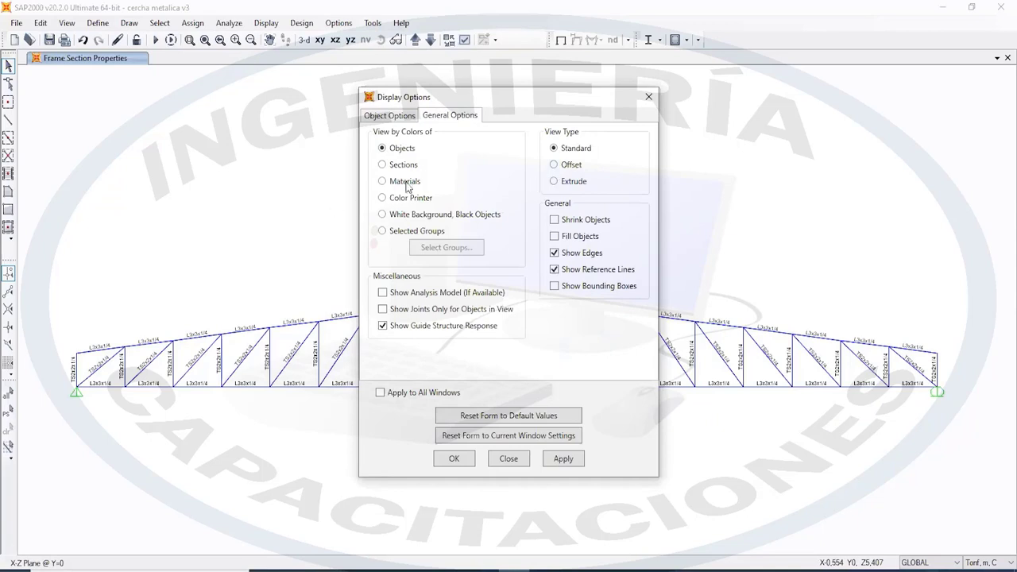
pyautogui.click(565, 460)
pyautogui.click(454, 460)
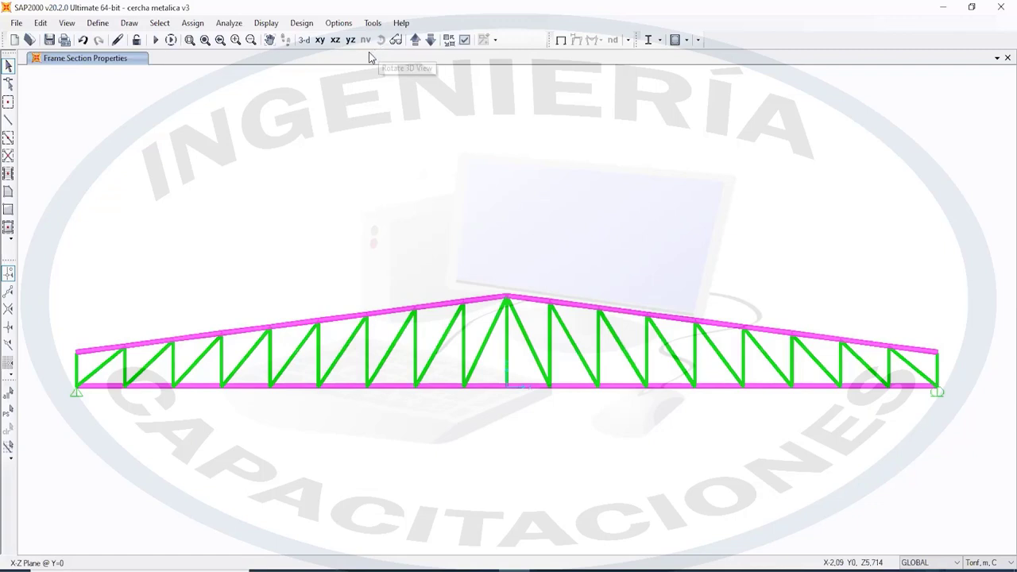
# Switch to the default 3-D view and examine how the extruded tubes meet the angle at an upper chord joint
pyautogui.hotkey('ctrl', 'shift', 'F3')
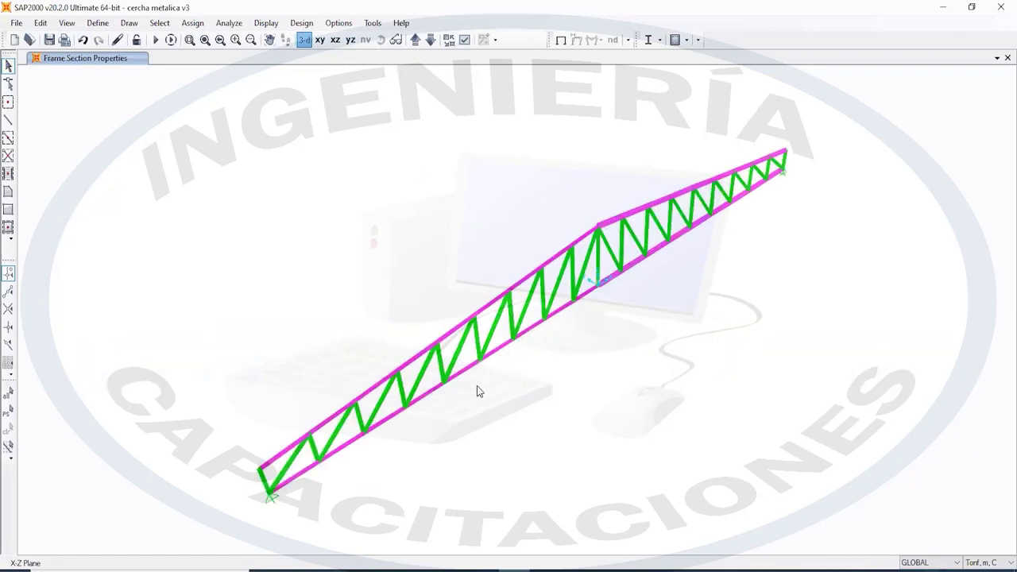
pyautogui.scroll(5, 493, 327)
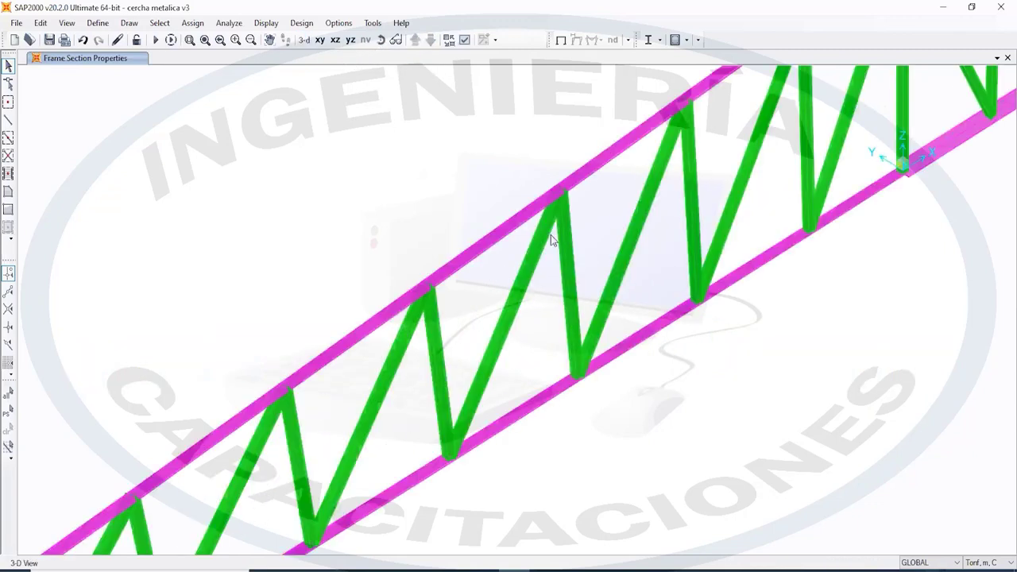
pyautogui.scroll(4, 507, 341)
pyautogui.scroll(3, 215, 164)
pyautogui.moveTo(216, 164); pyautogui.dragTo(357, 379, button='middle')
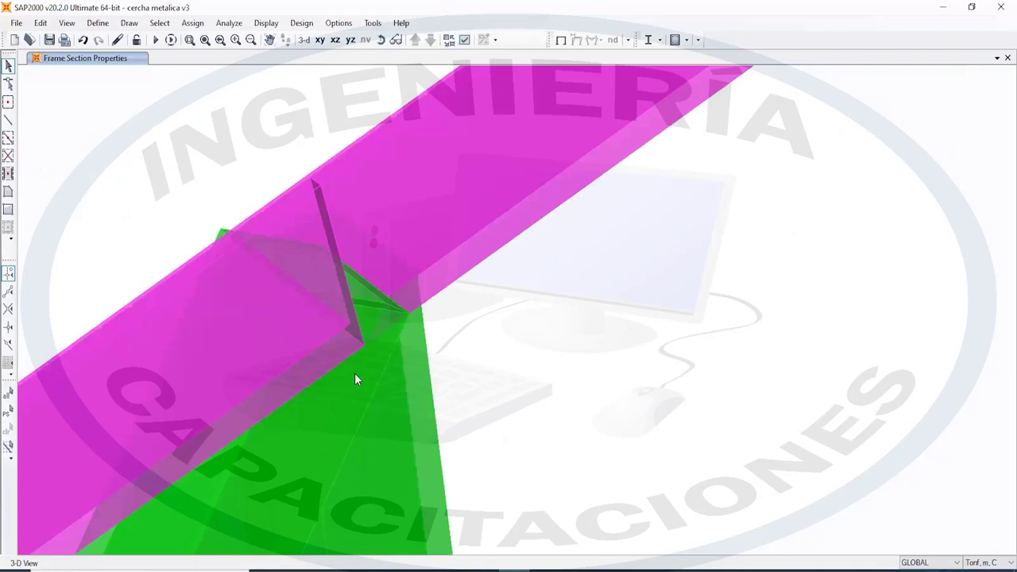
pyautogui.scroll(-1, 355, 380)
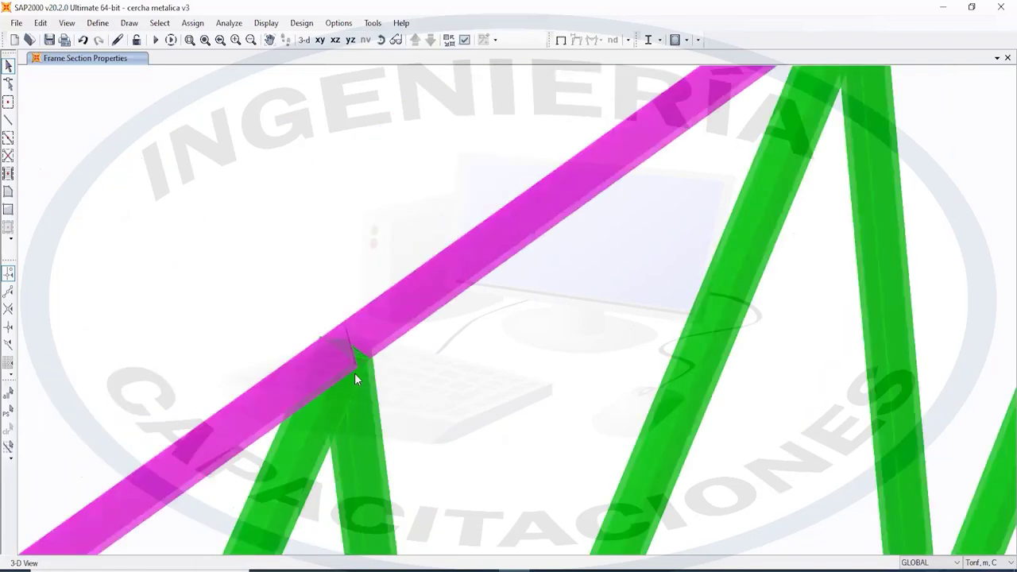
pyautogui.scroll(-1, 354, 373)
pyautogui.scroll(-2, 355, 375)
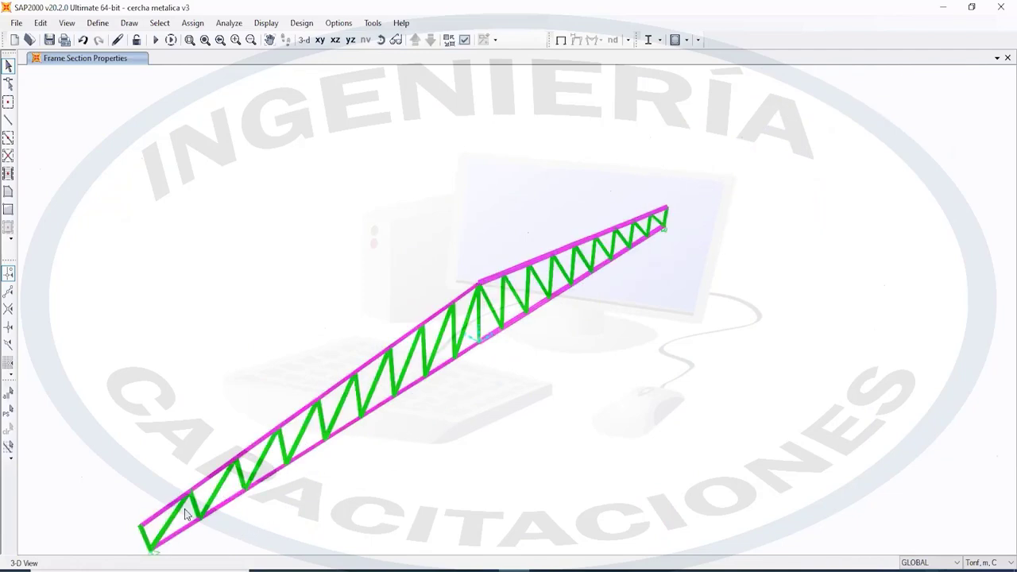
# Examine the end joint where the end vertical tube meets the upper chord angle, followed by the truss around its ridge
pyautogui.moveTo(204, 487); pyautogui.dragTo(311, 429, button='middle')
pyautogui.scroll(2, 265, 451)
pyautogui.scroll(2, 265, 451)
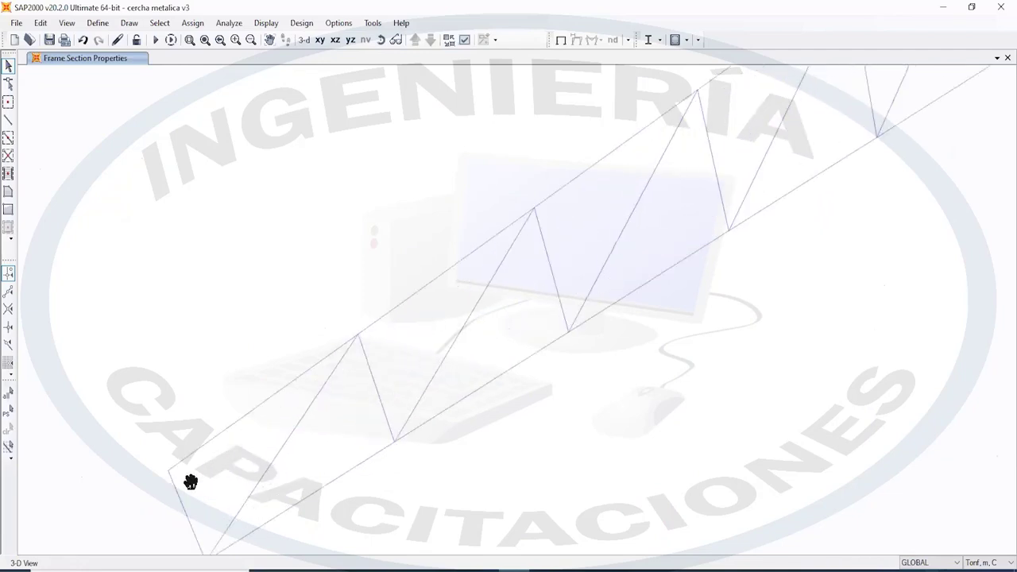
pyautogui.moveTo(190, 480)
pyautogui.mouseDown(button='middle')
pyautogui.moveTo(290, 454)
pyautogui.moveTo(282, 448)
pyautogui.mouseUp(button='middle')
pyautogui.scroll(3, 271, 447)
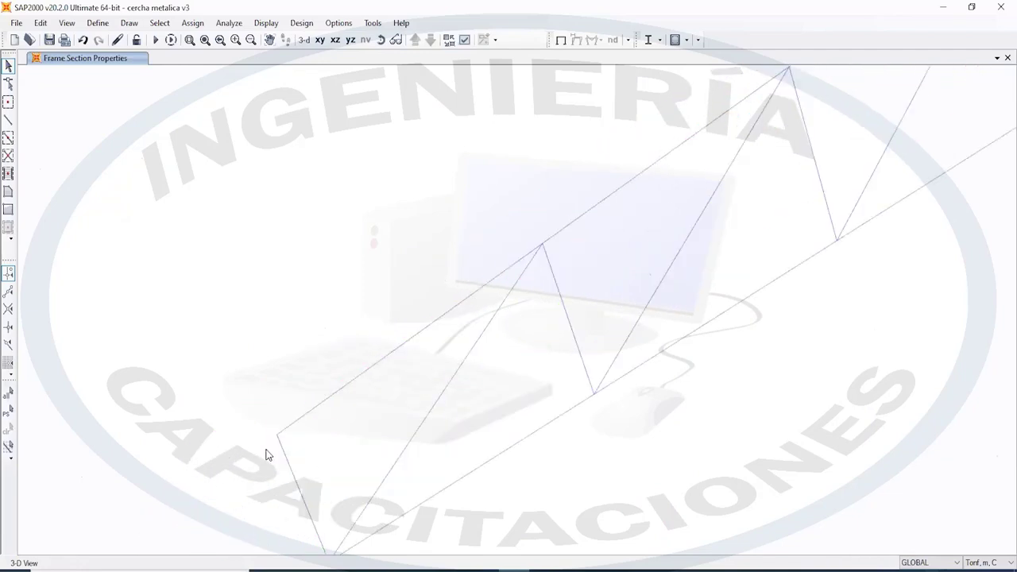
pyautogui.scroll(1, 271, 449)
pyautogui.scroll(1, 270, 444)
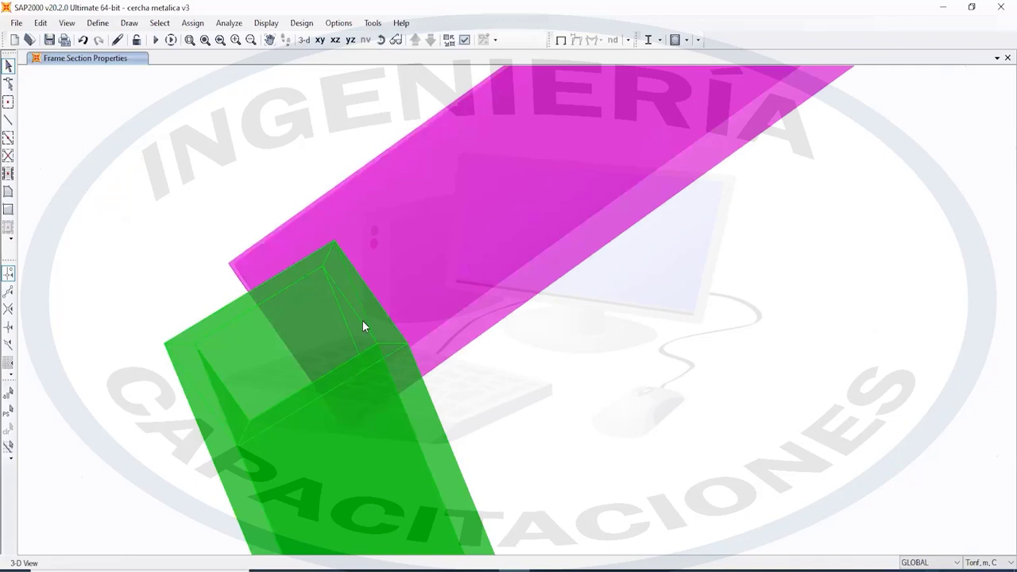
pyautogui.scroll(-2, 366, 372)
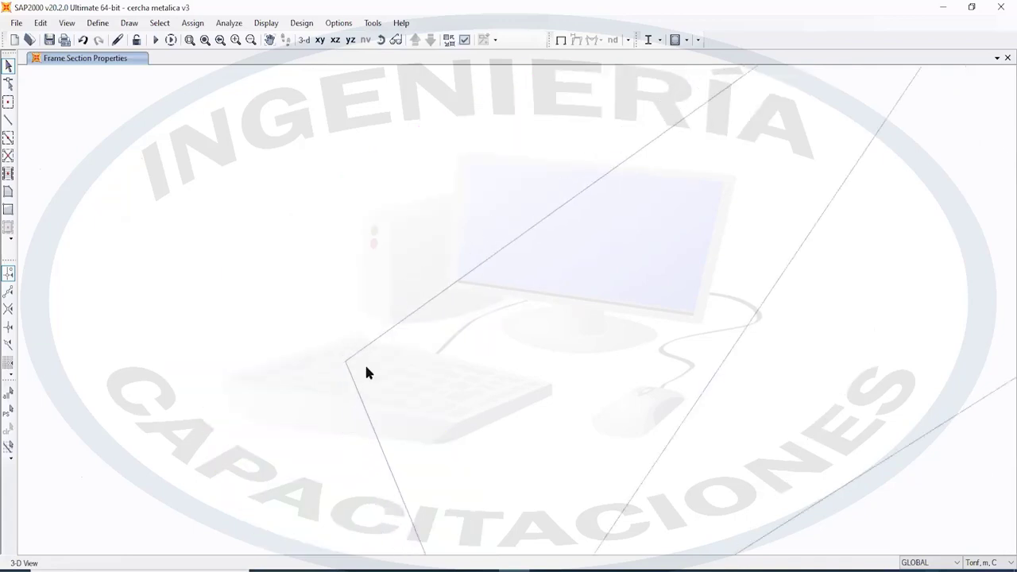
pyautogui.scroll(-1, 619, 329)
pyautogui.moveTo(858, 295); pyautogui.dragTo(579, 381, button='middle')
pyautogui.scroll(2, 595, 381)
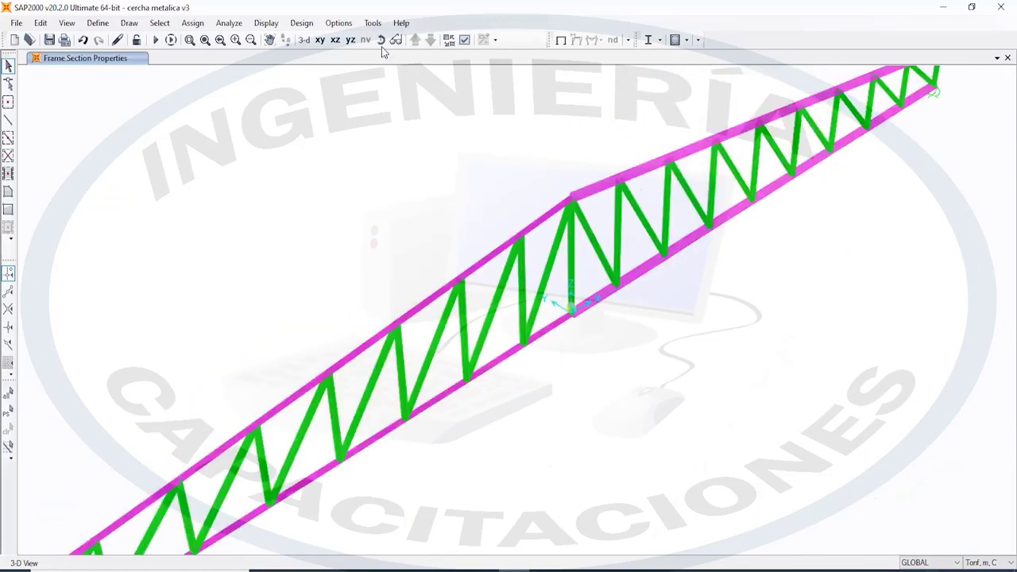
# Restore the default 3-D view and rotate the extruded truss to a nearly frontal view to inspect its full length
pyautogui.click(304, 40)
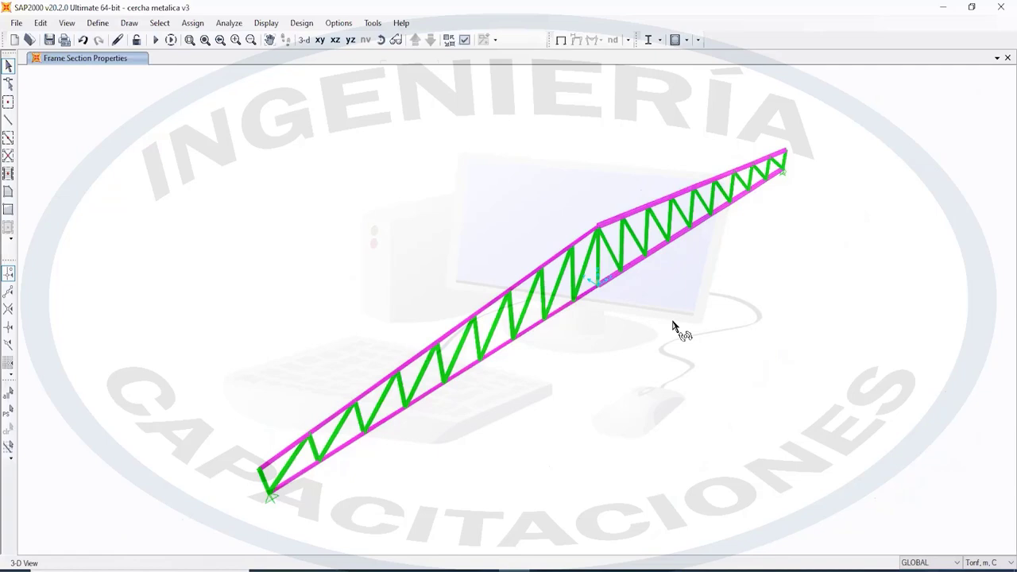
pyautogui.click(380, 39)
pyautogui.moveTo(640, 322); pyautogui.dragTo(423, 291)
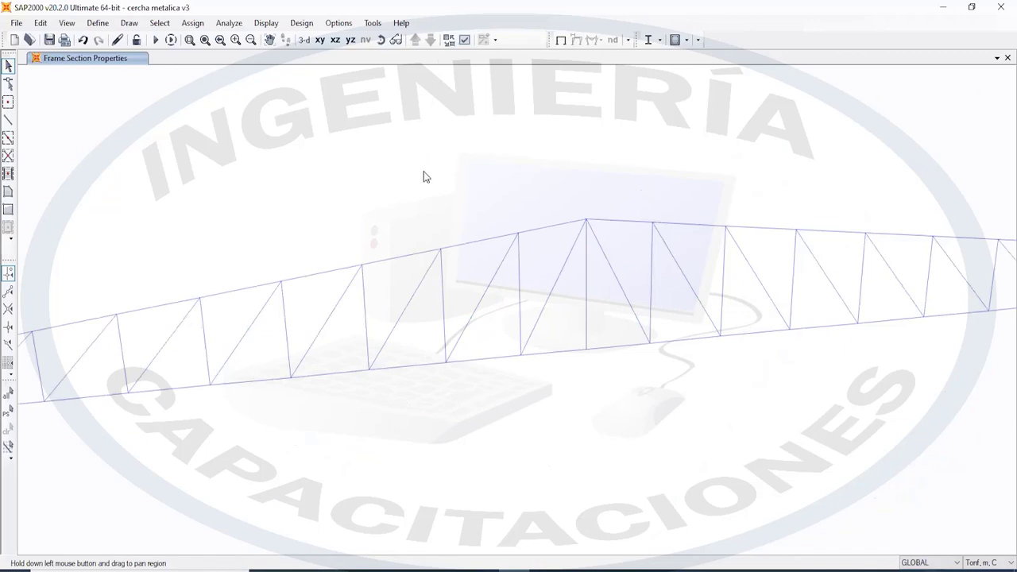
pyautogui.scroll(3, 432, 169)
pyautogui.moveTo(394, 295); pyautogui.dragTo(472, 283, button='middle')
pyautogui.scroll(-5, 574, 243)
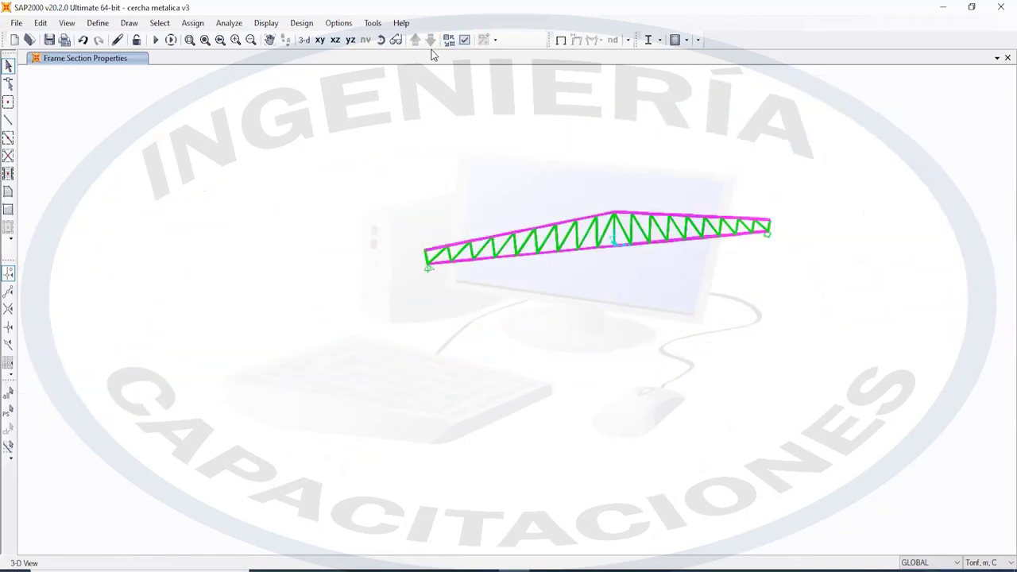
pyautogui.scroll(5, 524, 259)
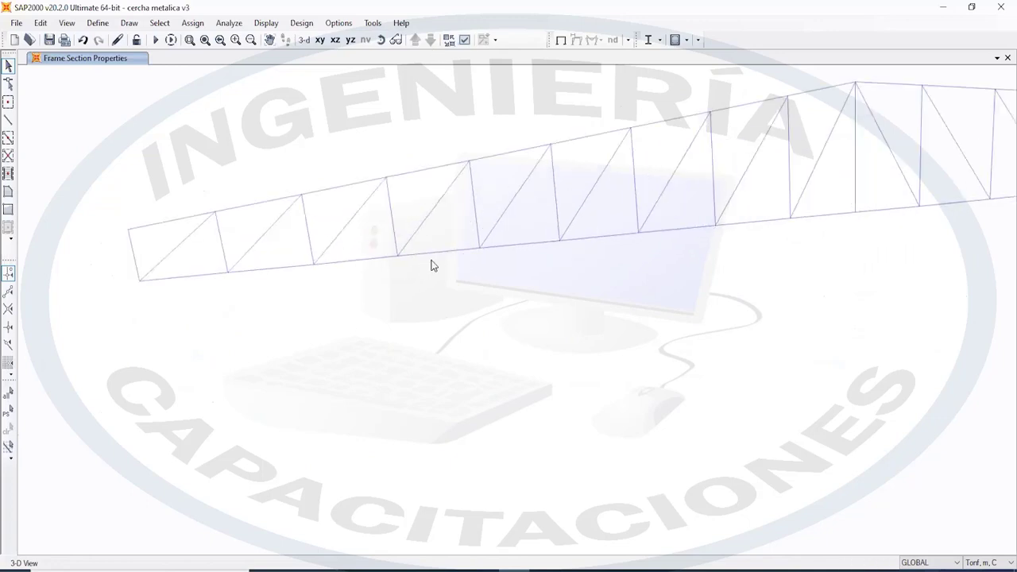
# Rotate the truss to an end-on oblique view and examine the tube and angle connections at the lower chord joints
pyautogui.click(380, 39)
pyautogui.moveTo(390, 288); pyautogui.dragTo(732, 230)
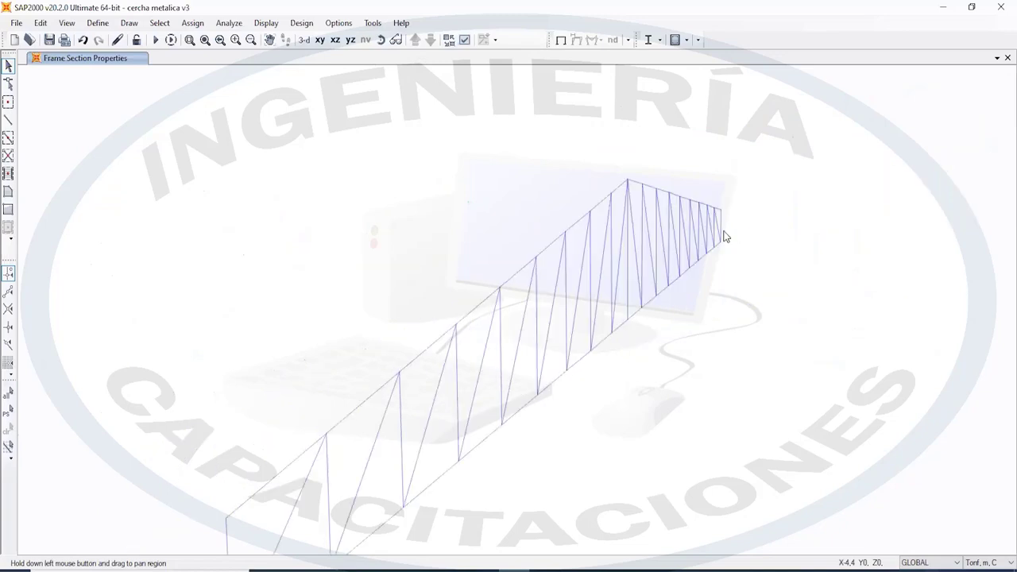
pyautogui.moveTo(551, 413); pyautogui.dragTo(499, 320)
pyautogui.scroll(5, 512, 301)
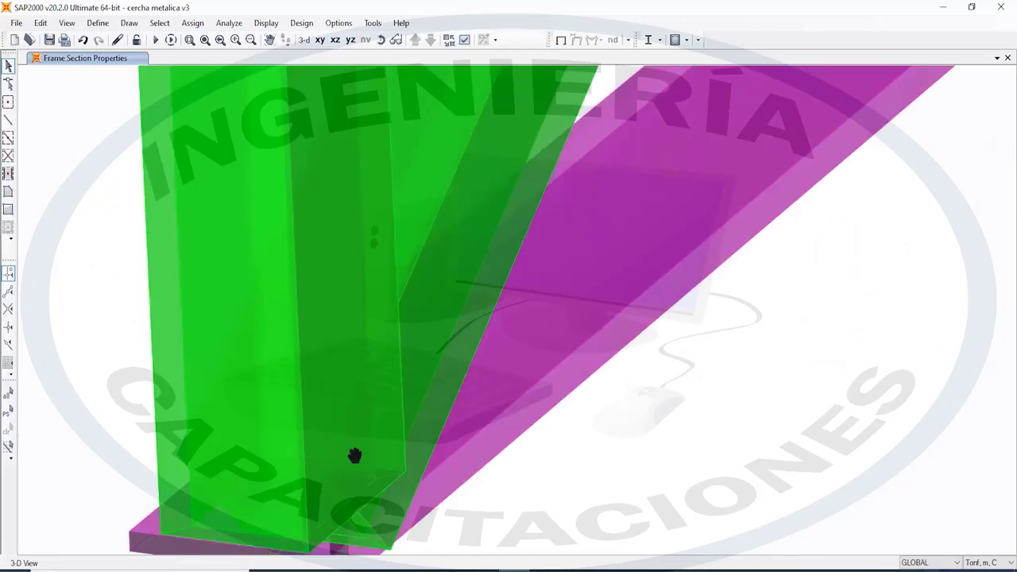
pyautogui.moveTo(354, 455); pyautogui.dragTo(503, 329)
pyautogui.scroll(-3, 508, 424)
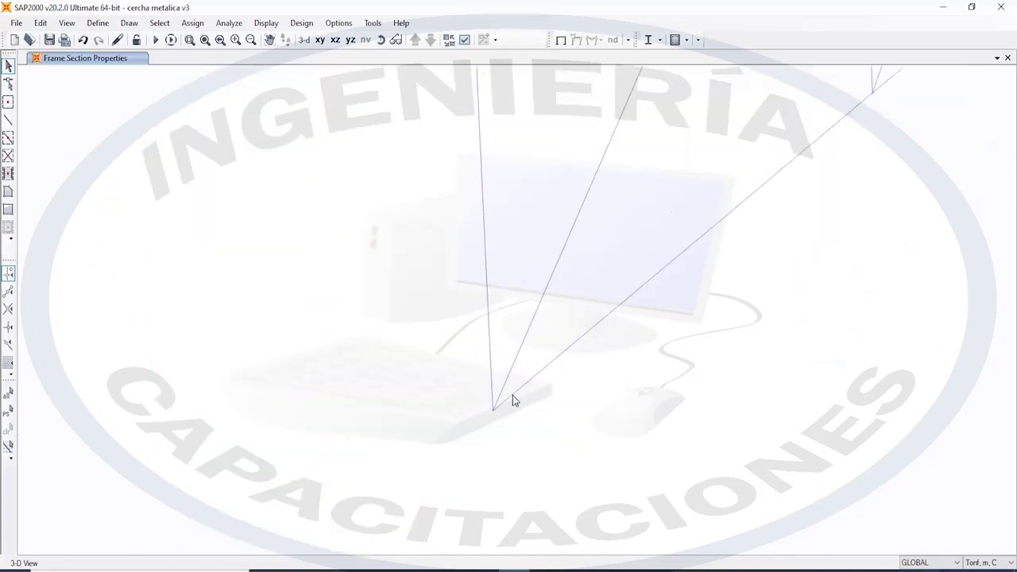
pyautogui.moveTo(639, 274); pyautogui.dragTo(563, 356, button='middle')
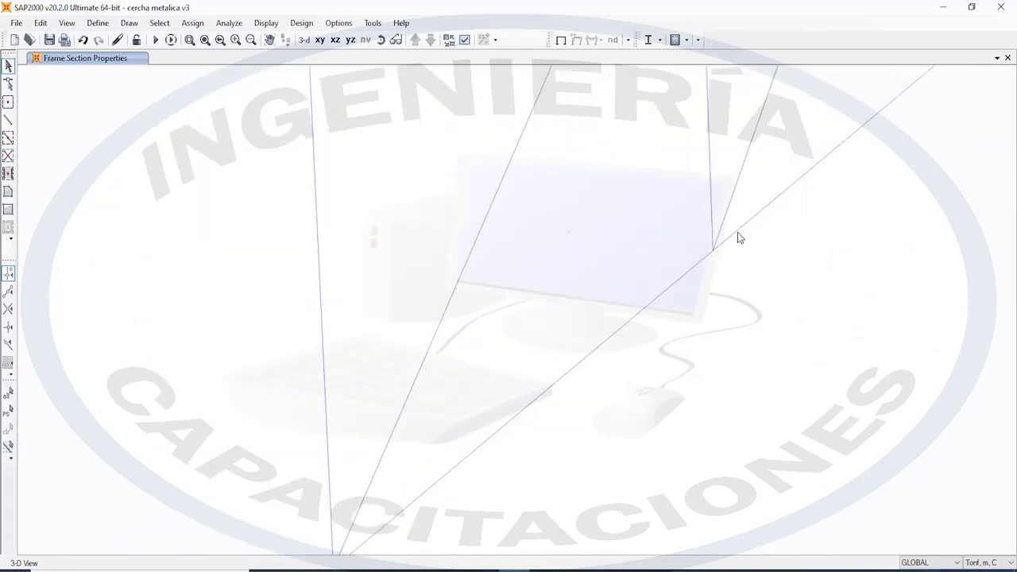
pyautogui.moveTo(717, 233); pyautogui.dragTo(713, 277, button='middle')
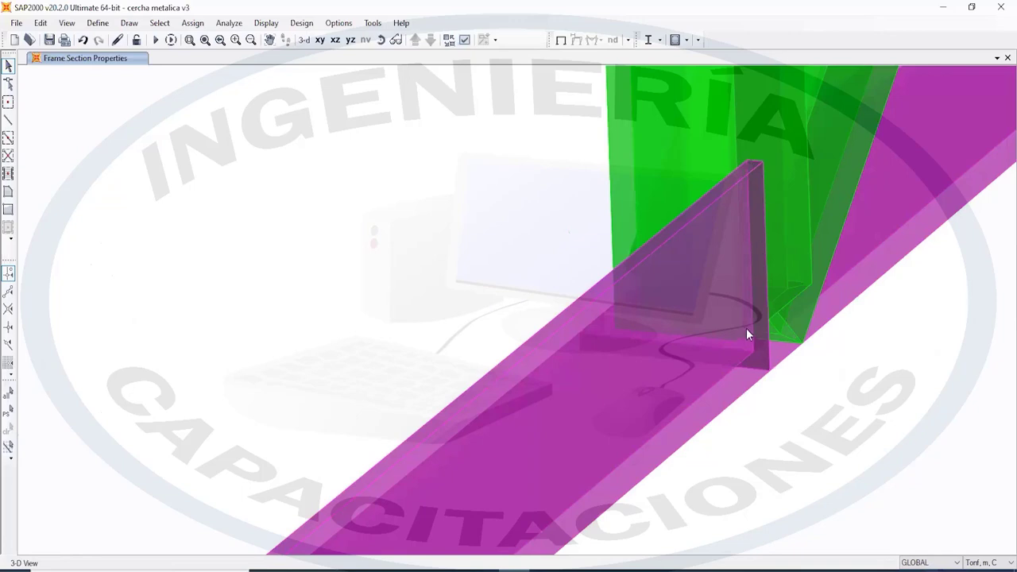
pyautogui.scroll(-2, 687, 352)
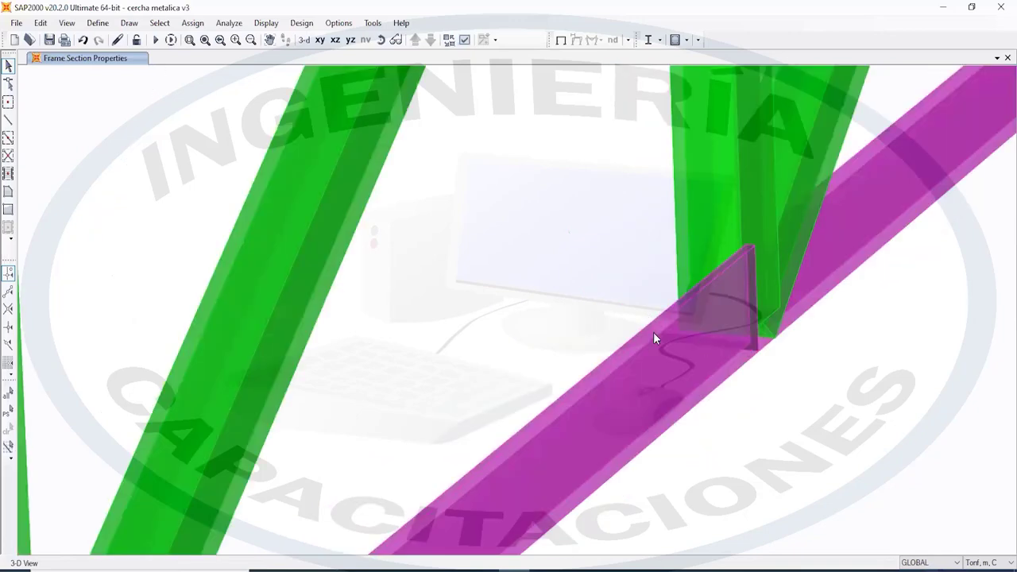
pyautogui.scroll(-3, 713, 325)
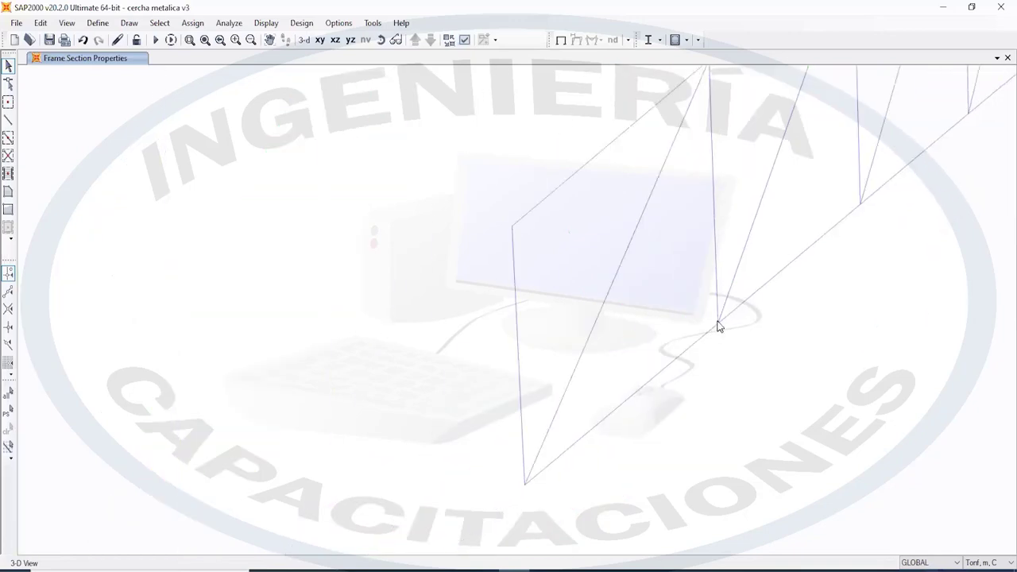
# Rotate the view further towards the truss end and examine the end vertical's hollow tube against the upper chord angle
pyautogui.moveTo(544, 240); pyautogui.dragTo(583, 253, button='middle')
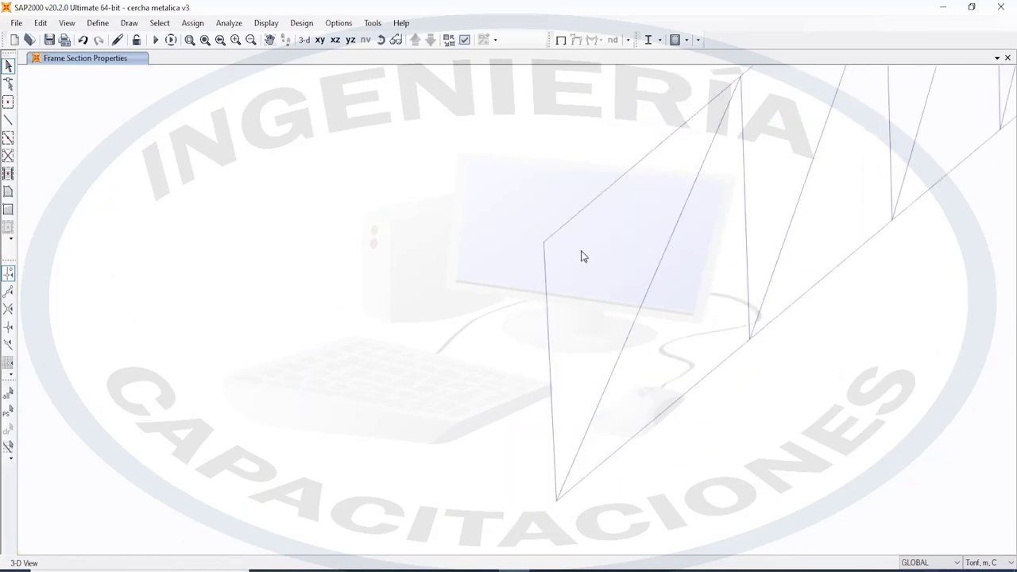
pyautogui.click(381, 40)
pyautogui.moveTo(545, 277); pyautogui.dragTo(607, 267)
pyautogui.scroll(3, 369, 397)
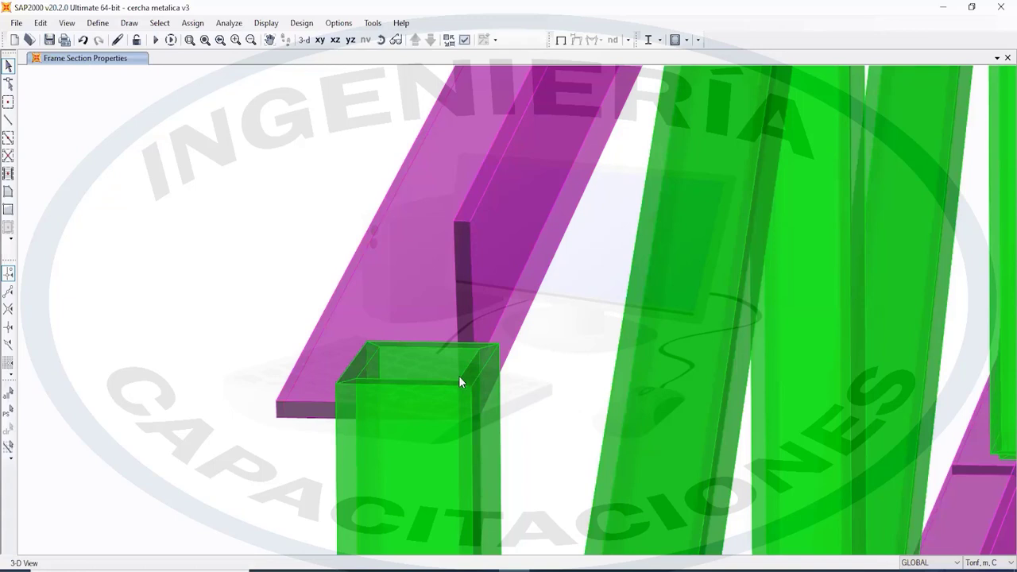
pyautogui.scroll(-4, 459, 375)
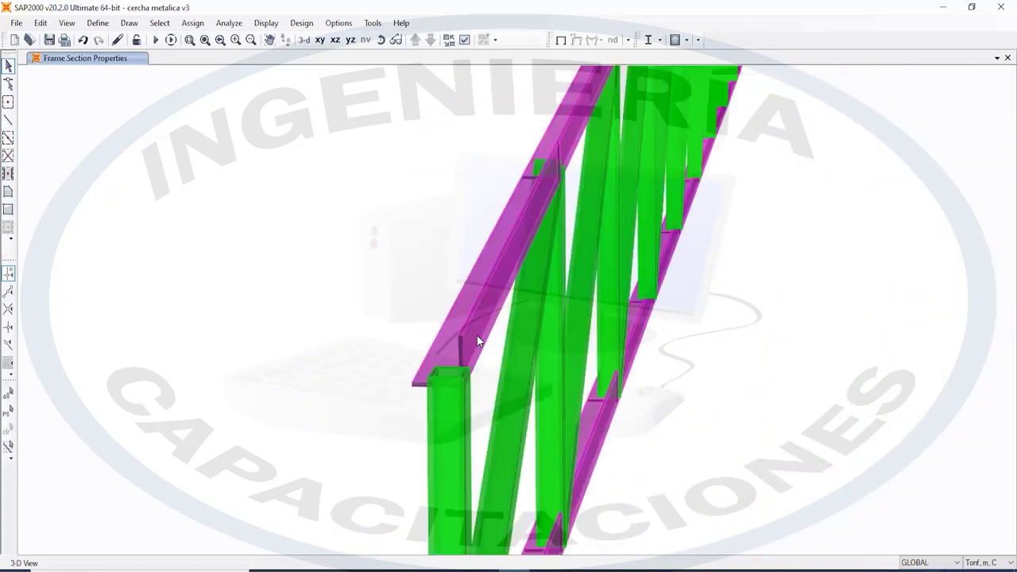
pyautogui.scroll(-3, 473, 337)
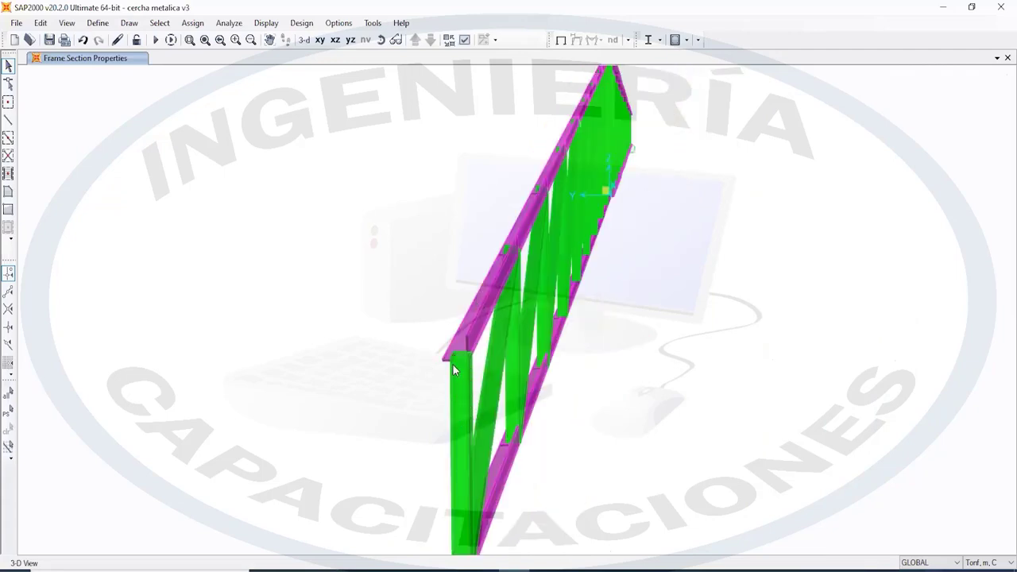
pyautogui.scroll(-2, 468, 377)
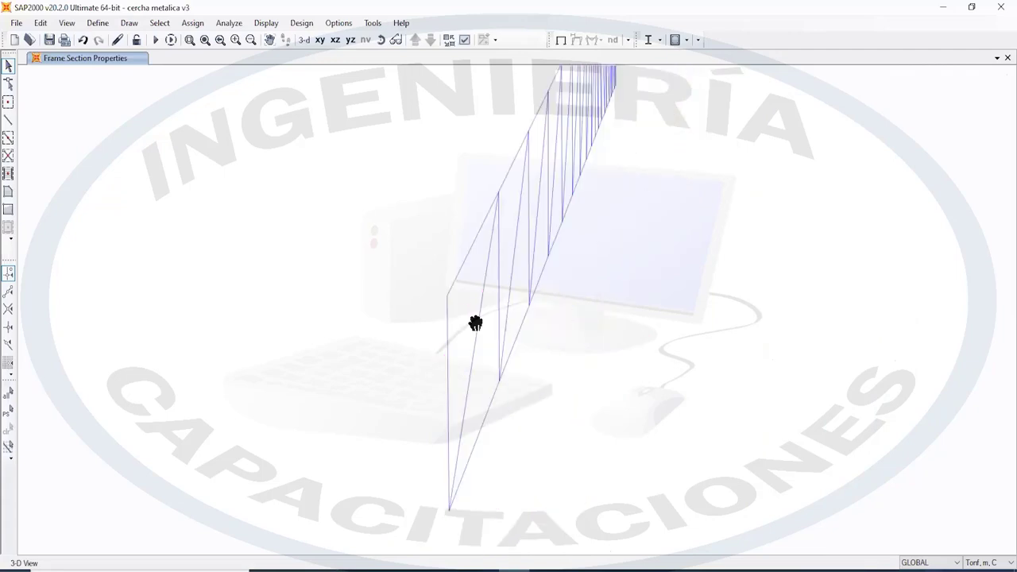
# Rotate the truss back to a wider oblique view and examine the lower chord angles around midspan
pyautogui.click(381, 40)
pyautogui.moveTo(725, 295)
pyautogui.mouseDown()
pyautogui.moveTo(711, 299)
pyautogui.moveTo(714, 307)
pyautogui.mouseUp()
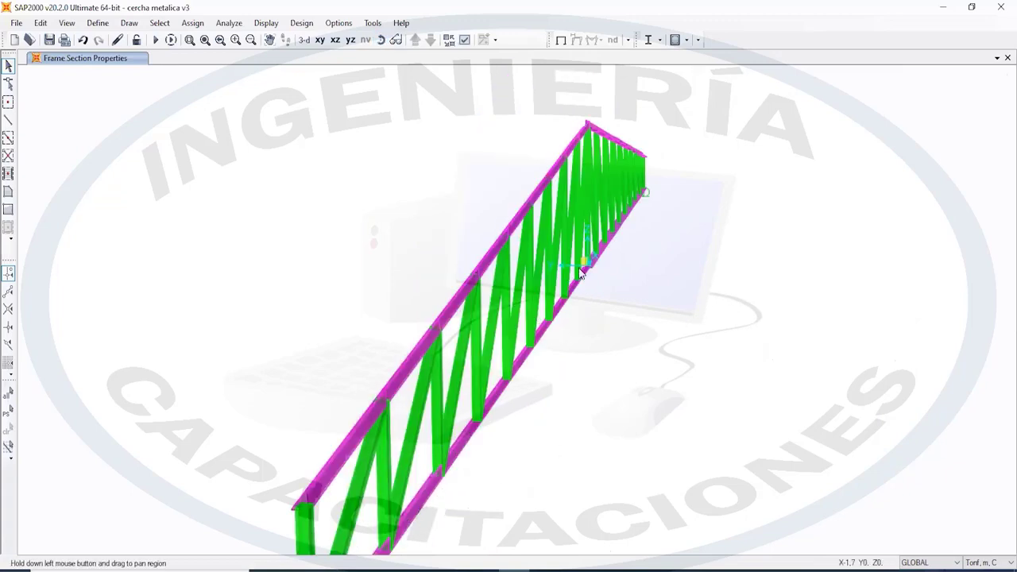
pyautogui.click(375, 41)
pyautogui.moveTo(735, 230); pyautogui.dragTo(573, 274)
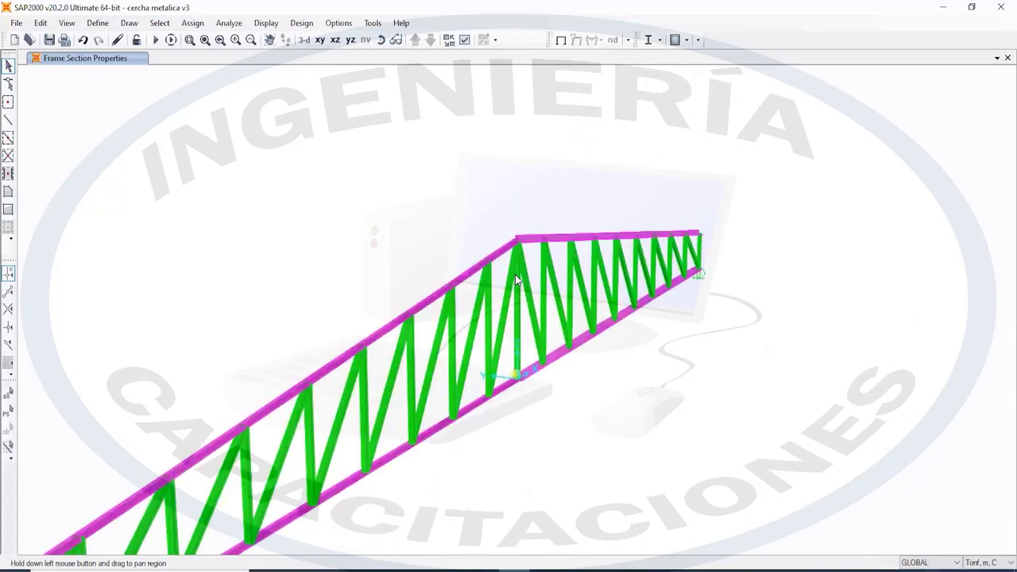
pyautogui.scroll(5, 467, 252)
pyautogui.moveTo(534, 340); pyautogui.dragTo(590, 134, button='middle')
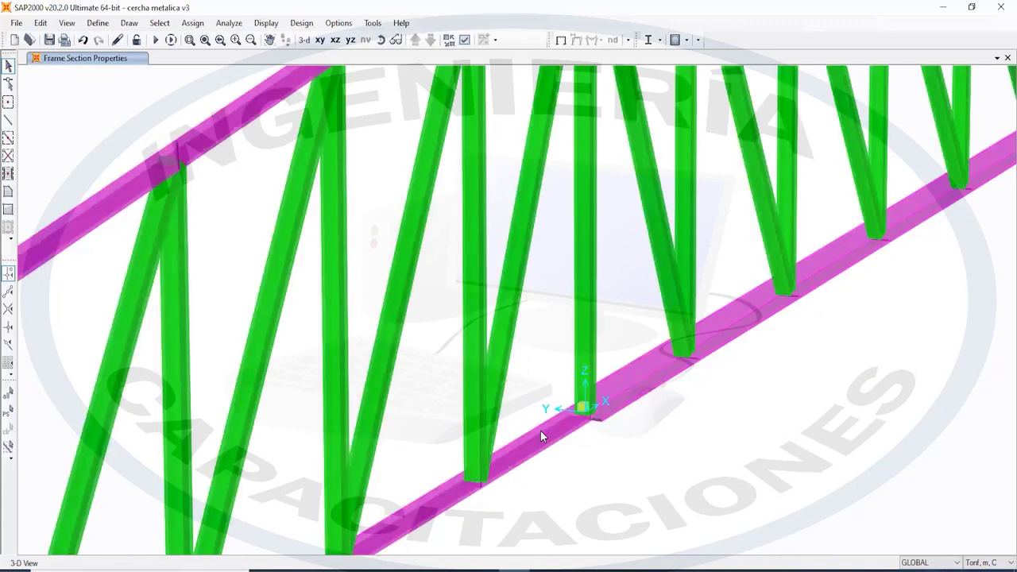
pyautogui.scroll(-5, 541, 433)
pyautogui.scroll(5, 517, 468)
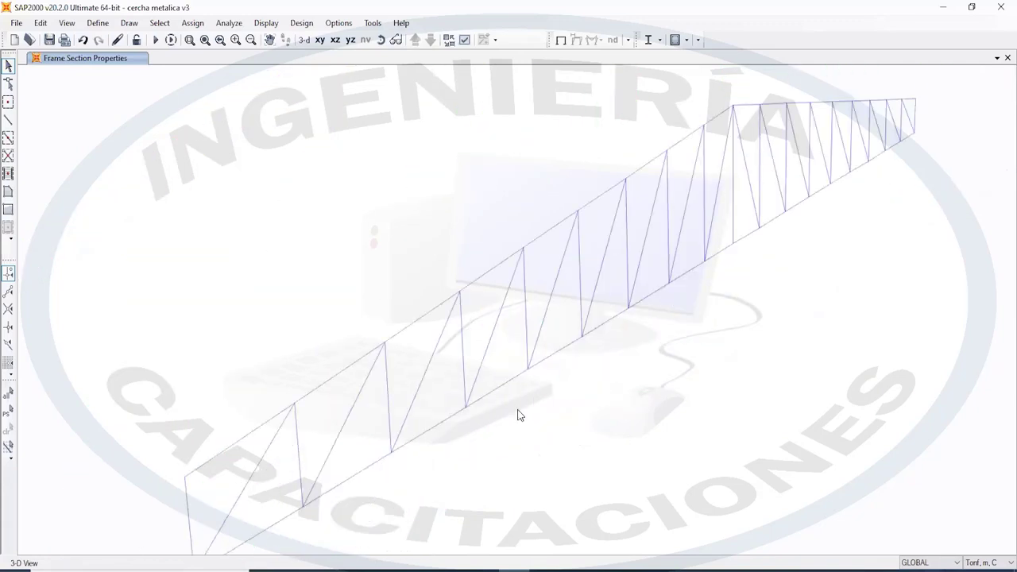
# Examine the lower chord joints of the extruded truss one after another from the end support towards midspan
pyautogui.moveTo(340, 429); pyautogui.dragTo(447, 363, button='middle')
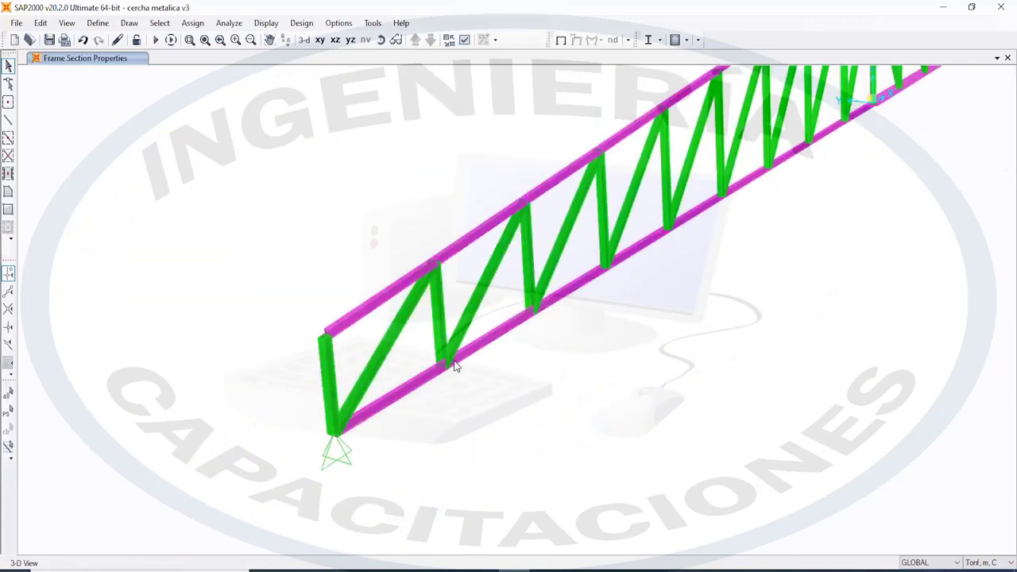
pyautogui.scroll(5, 469, 353)
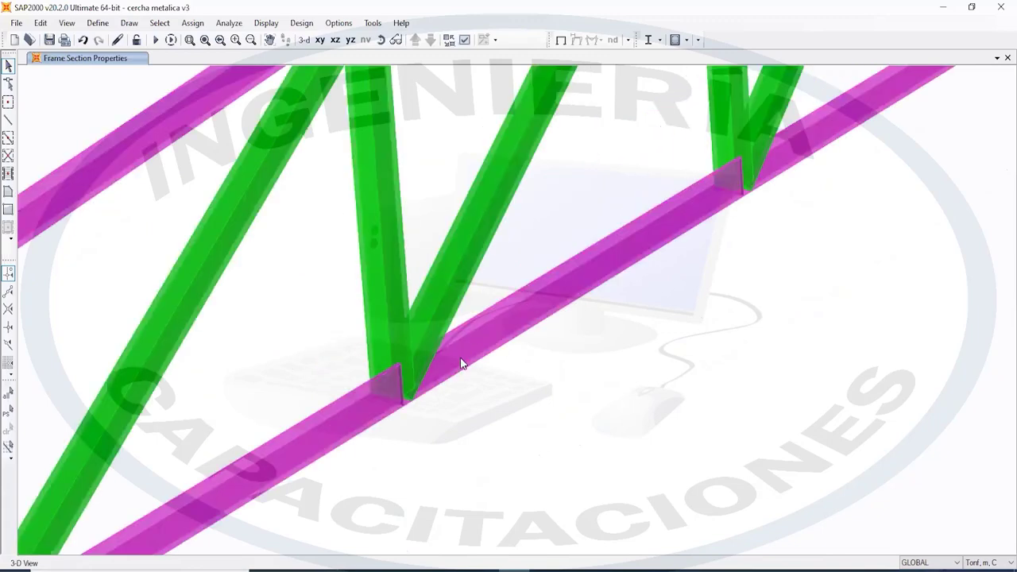
pyautogui.scroll(-1, 676, 255)
pyautogui.moveTo(683, 275); pyautogui.dragTo(590, 356, button='middle')
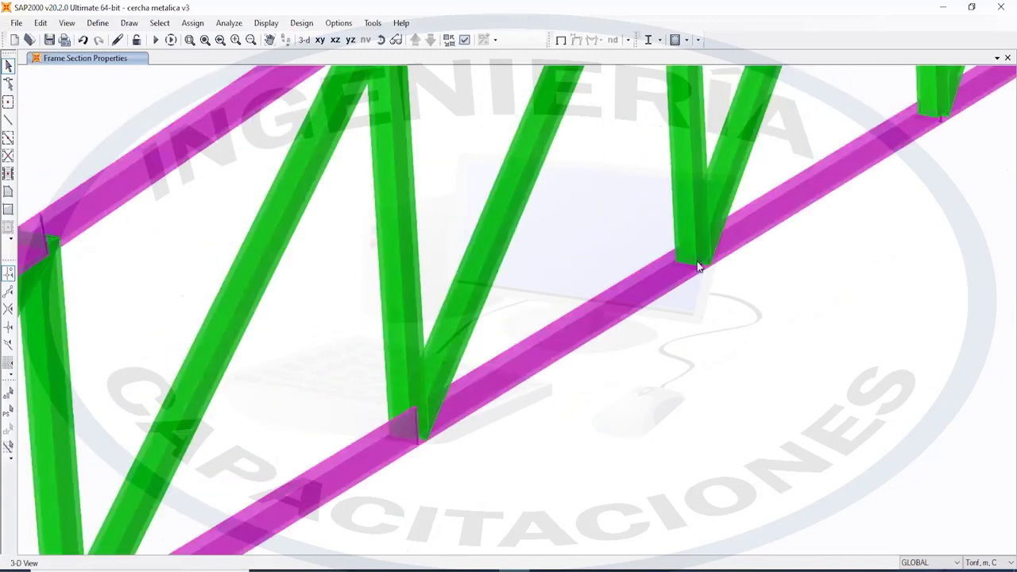
pyautogui.scroll(-1, 744, 275)
pyautogui.moveTo(744, 274); pyautogui.dragTo(645, 354, button='middle')
pyautogui.scroll(-1, 709, 289)
pyautogui.moveTo(710, 289); pyautogui.dragTo(630, 371, button='middle')
pyautogui.scroll(-1, 630, 371)
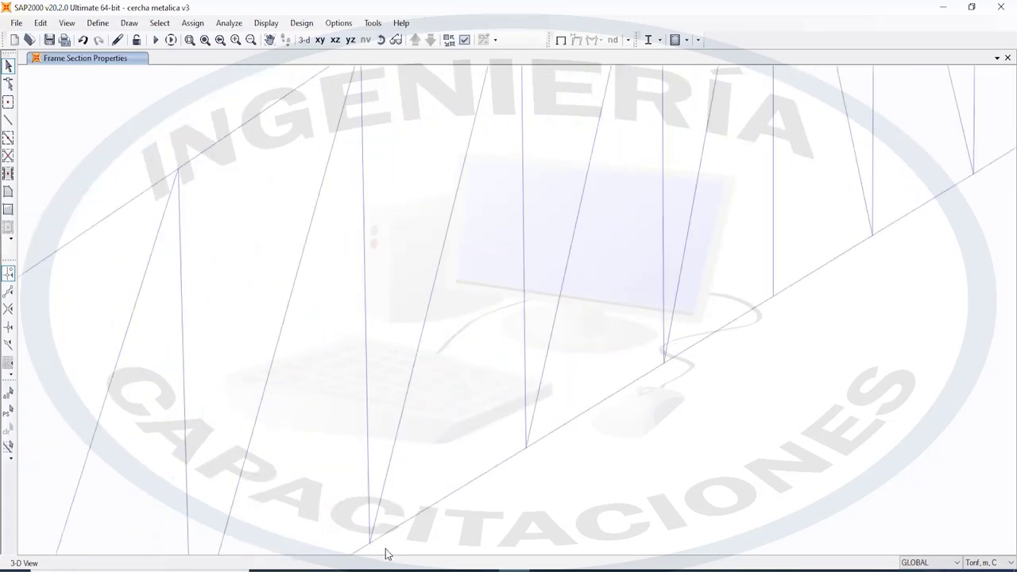
pyautogui.scroll(-1, 557, 488)
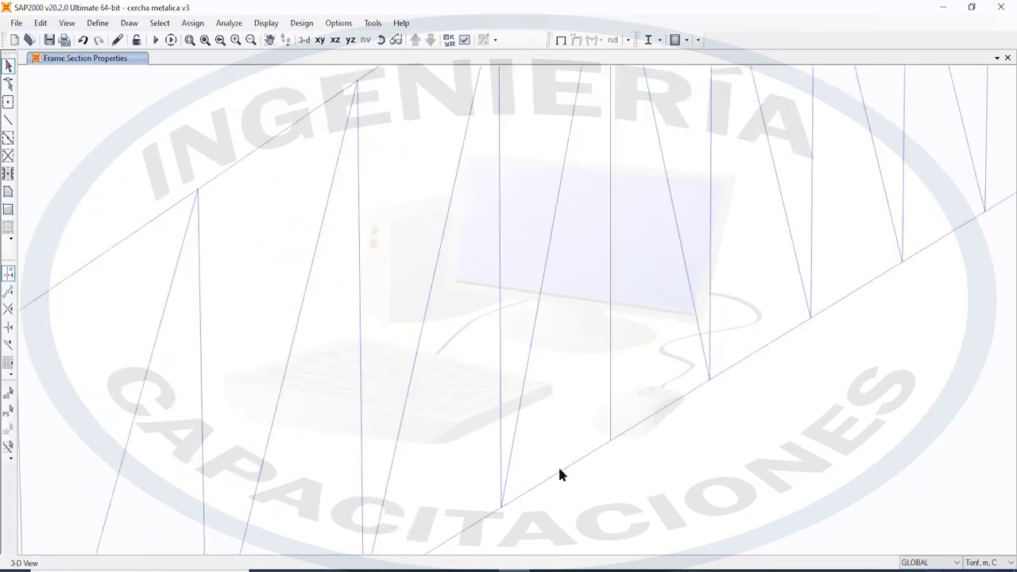
pyautogui.scroll(-2, 606, 402)
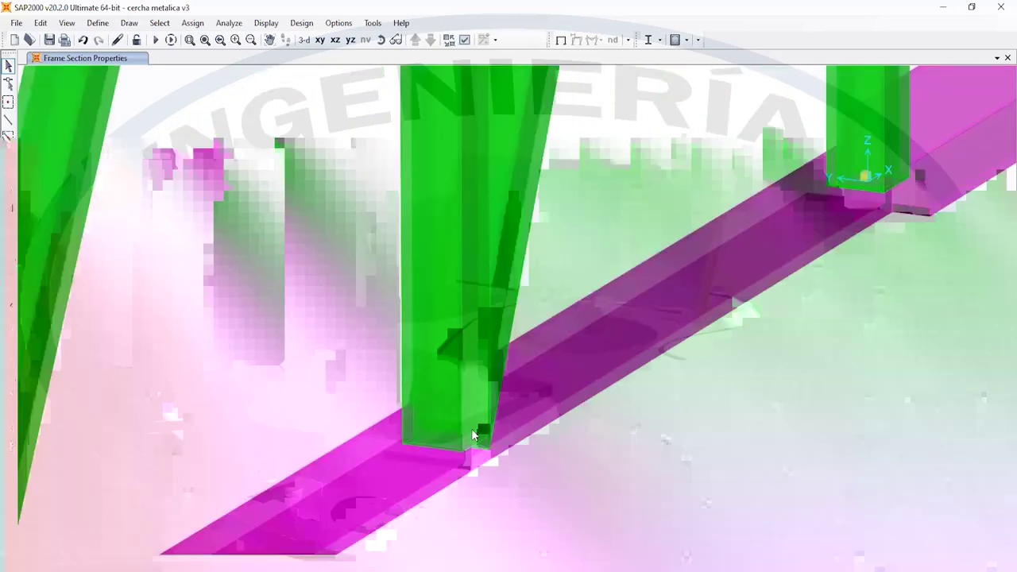
# Examine the lower chord joints around the midspan vertical up close, comparing the angle orientation on both sides
pyautogui.scroll(2, 471, 429)
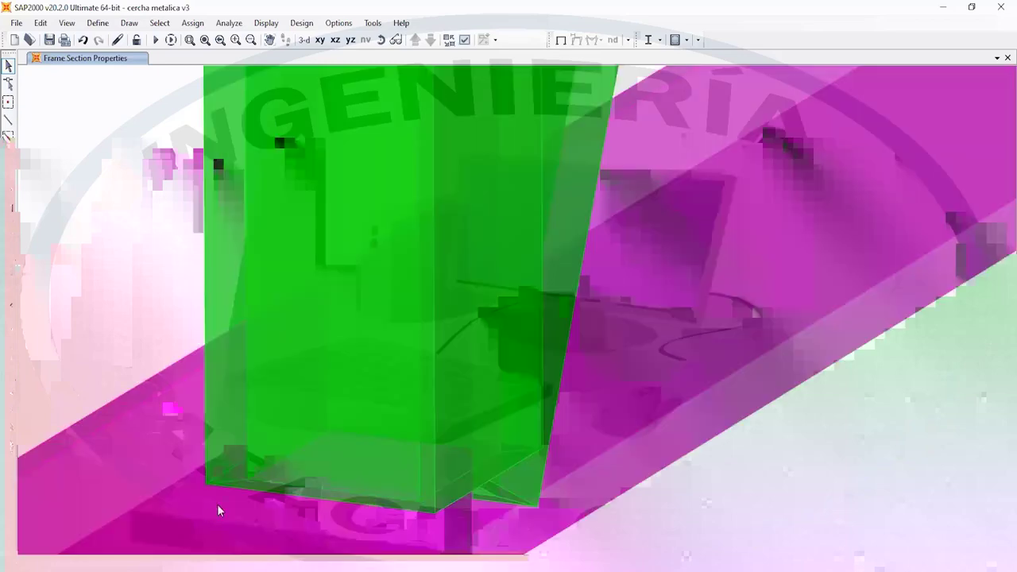
pyautogui.keyDown('shift'); pyautogui.moveTo(219, 511); pyautogui.dragTo(271, 515, button='middle'); pyautogui.keyUp('shift')
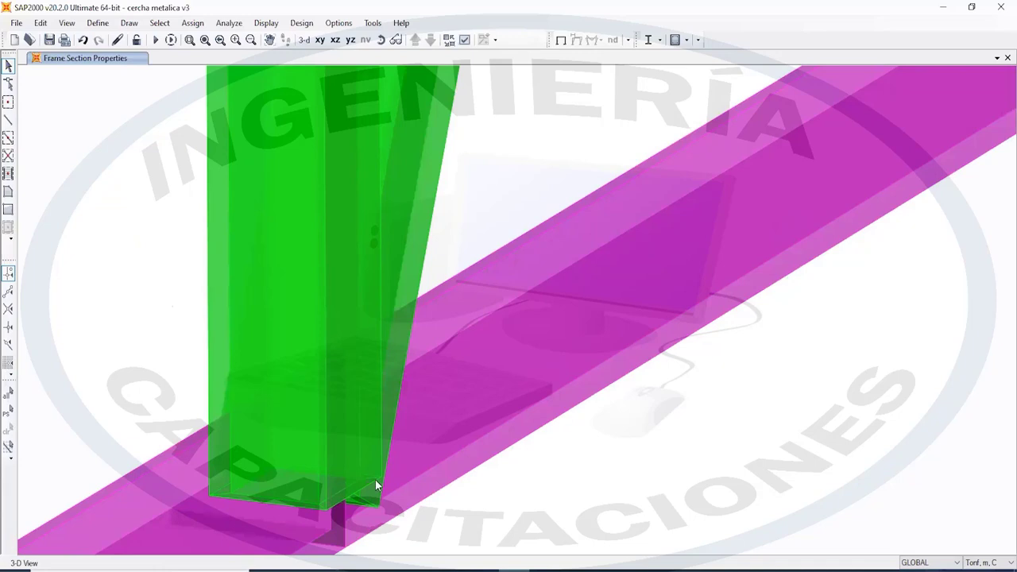
pyautogui.scroll(-1, 375, 483)
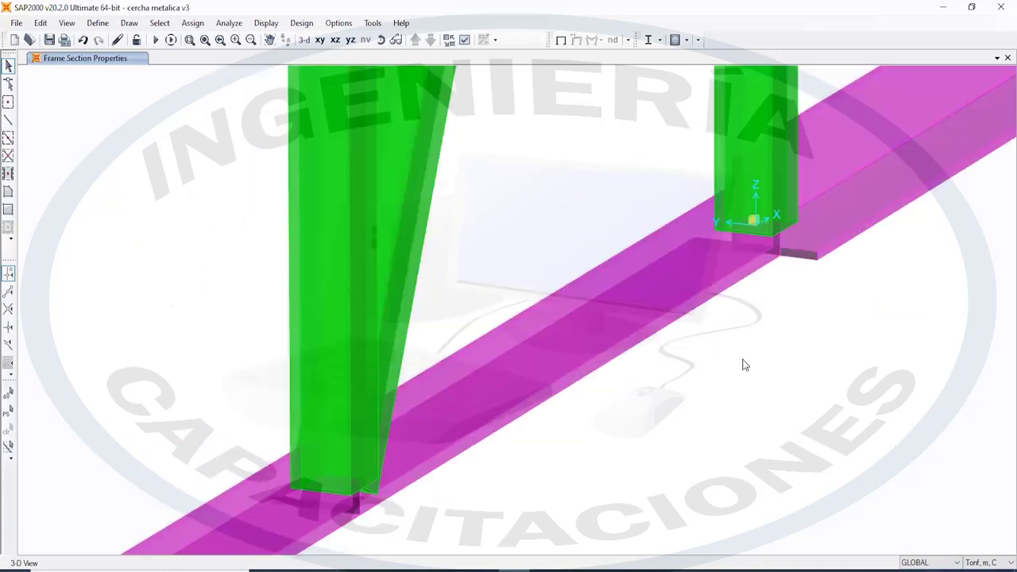
pyautogui.moveTo(741, 363); pyautogui.dragTo(556, 459, button='middle')
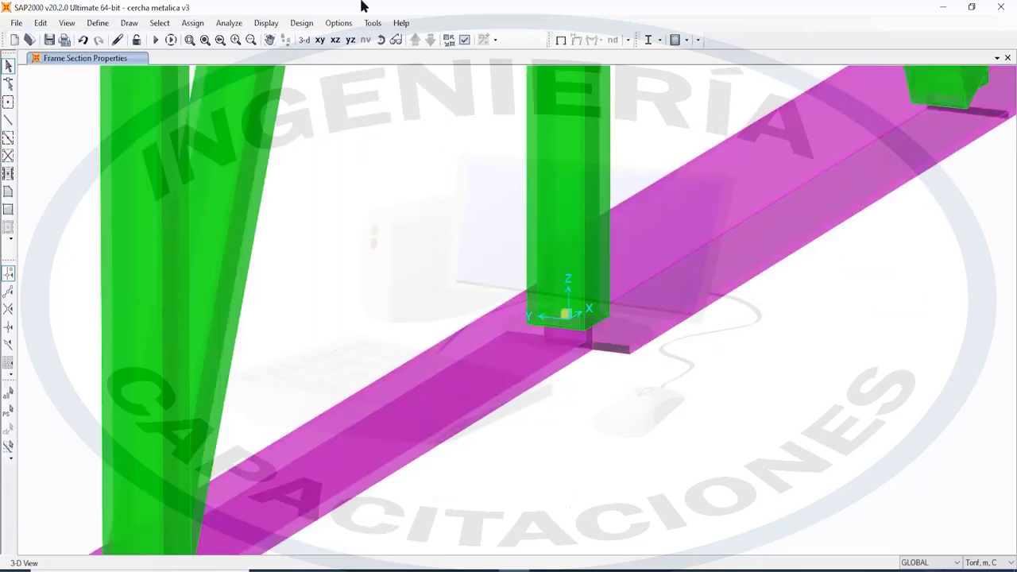
# Rotate the truss to a nearly frontal view and inspect the lower chord from midspan to the +X support
pyautogui.click(381, 40)
pyautogui.moveTo(805, 336); pyautogui.dragTo(376, 398)
pyautogui.scroll(-3, 400, 337)
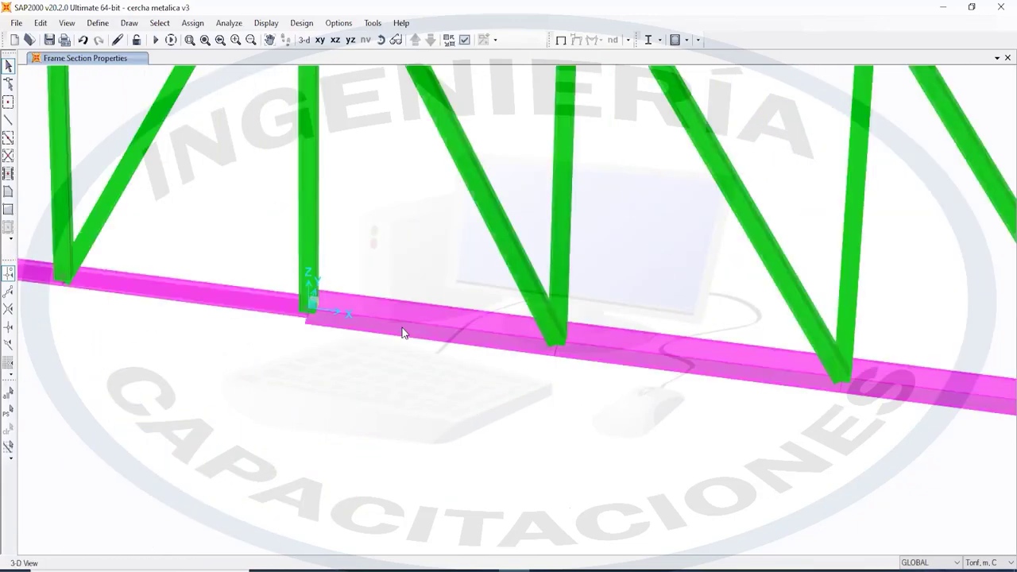
pyautogui.scroll(-3, 401, 332)
pyautogui.moveTo(762, 355); pyautogui.dragTo(505, 311)
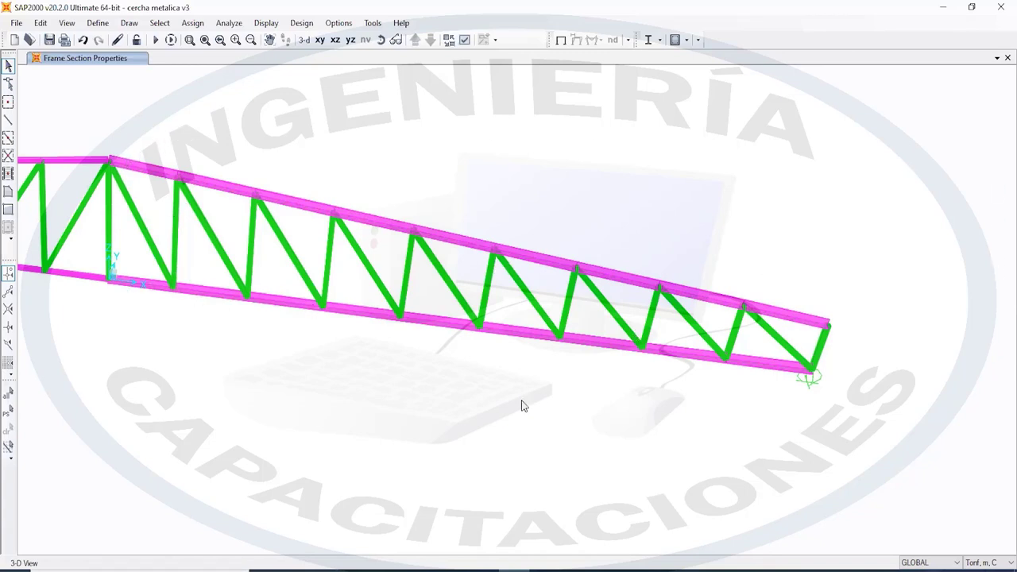
# Set the local axes angle of the first lower chord segment on the +X side of midspan to 90 degrees
pyautogui.scroll(5, 121, 291)
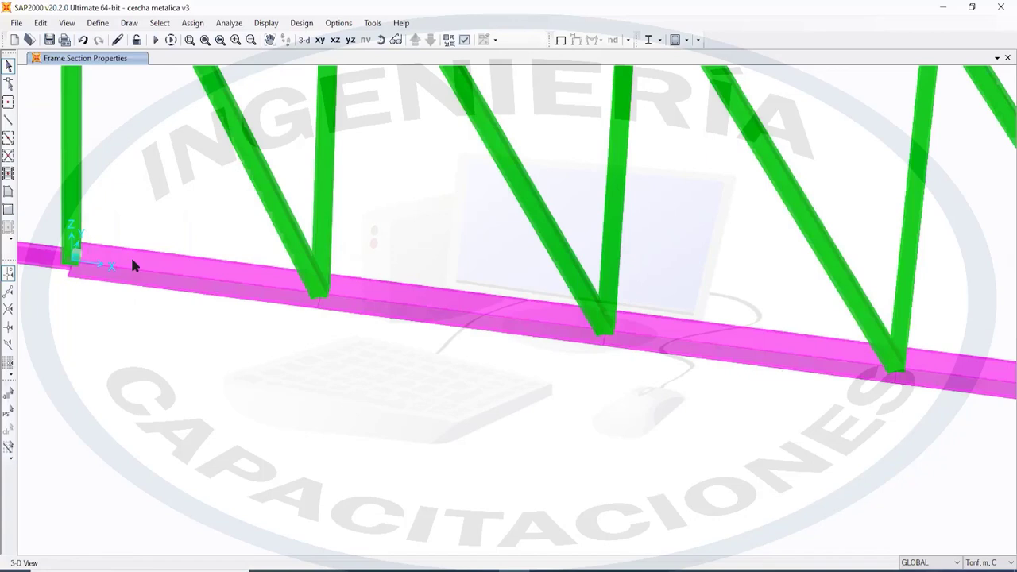
pyautogui.rightClick(198, 308)
pyautogui.click(121, 318)
pyautogui.click(152, 270)
pyautogui.click(193, 23)
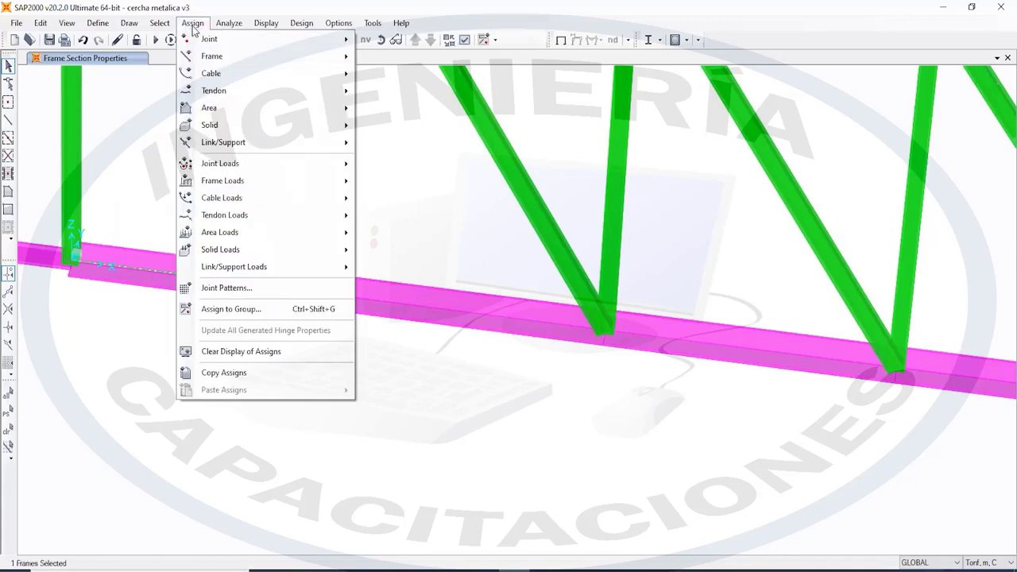
pyautogui.moveTo(243, 57)
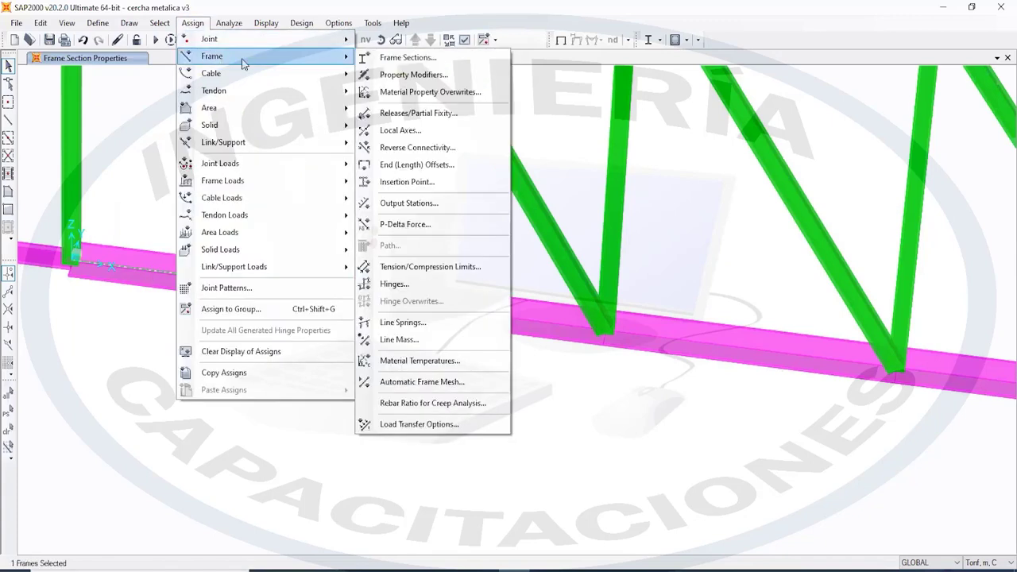
pyautogui.click(413, 130)
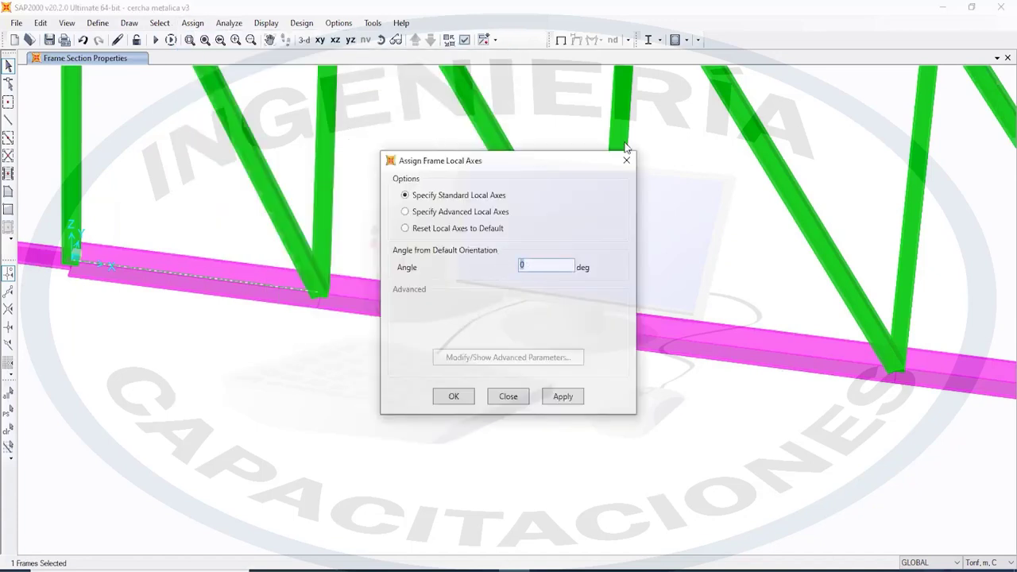
pyautogui.write('90')
pyautogui.click(565, 402)
pyautogui.keyDown('shift'); pyautogui.moveTo(15, 270); pyautogui.dragTo(80, 266, button='middle'); pyautogui.keyUp('shift')
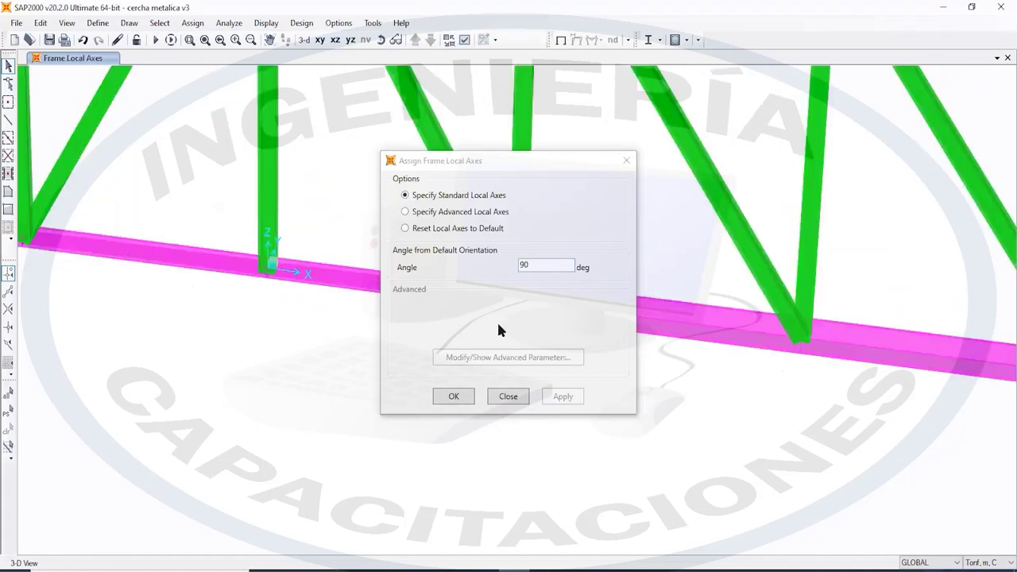
pyautogui.click(626, 160)
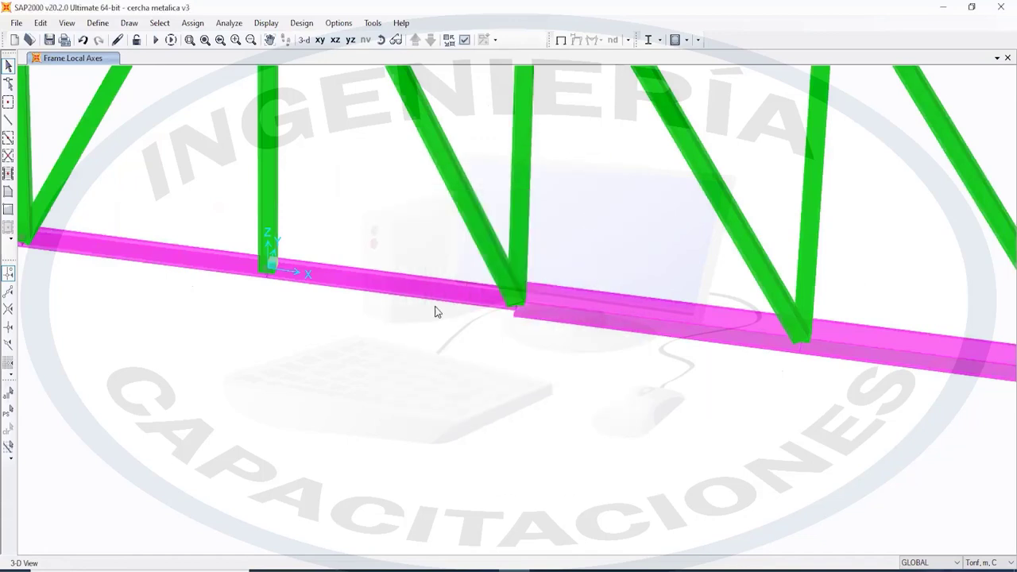
# Select all lower chord segments between midspan and the +X support
pyautogui.scroll(-6, 436, 308)
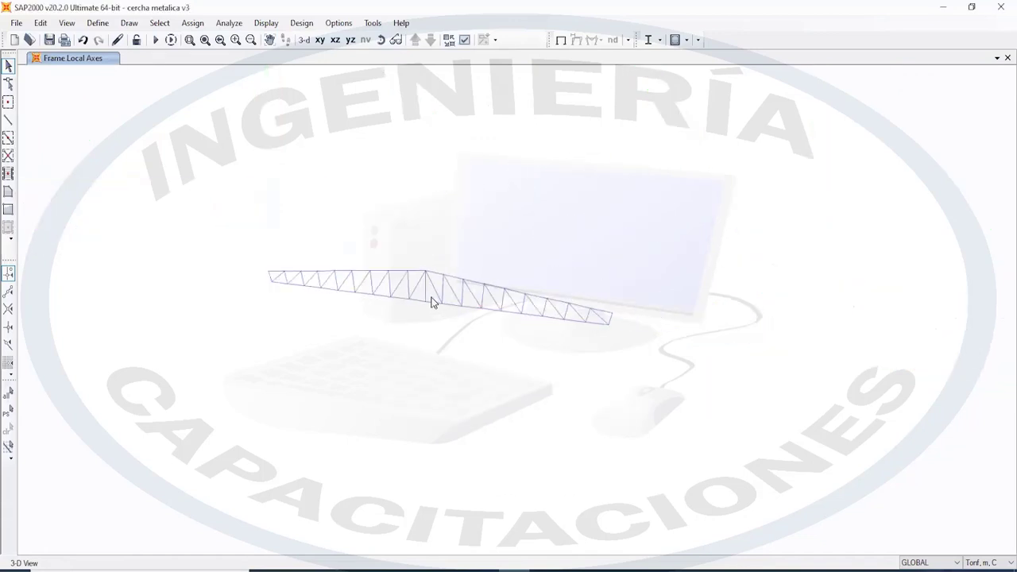
pyautogui.moveTo(424, 293); pyautogui.dragTo(515, 324)
pyautogui.moveTo(454, 286); pyautogui.dragTo(480, 331)
pyautogui.scroll(4, 530, 323)
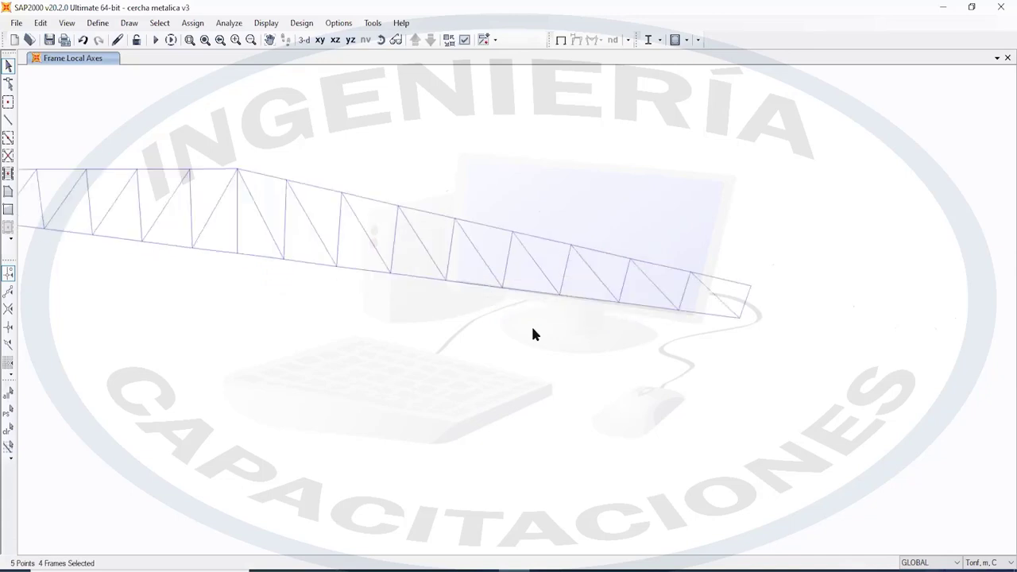
pyautogui.moveTo(370, 229); pyautogui.dragTo(529, 312)
pyautogui.moveTo(463, 242); pyautogui.dragTo(609, 320)
pyautogui.moveTo(545, 244); pyautogui.dragTo(671, 304)
pyautogui.moveTo(637, 246); pyautogui.dragTo(739, 334)
pyautogui.moveTo(720, 273); pyautogui.dragTo(831, 347)
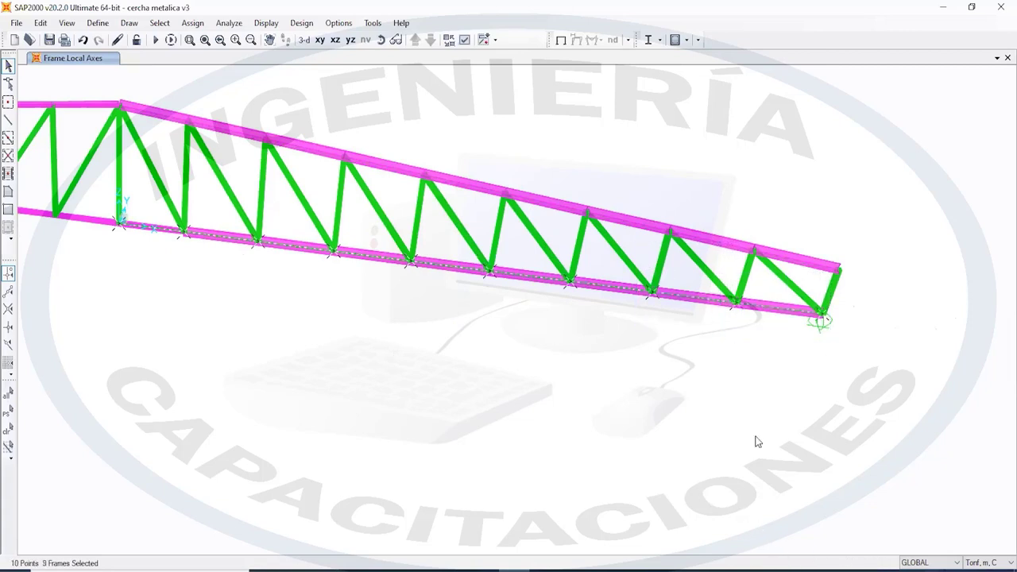
pyautogui.moveTo(247, 267); pyautogui.dragTo(328, 263, button='middle')
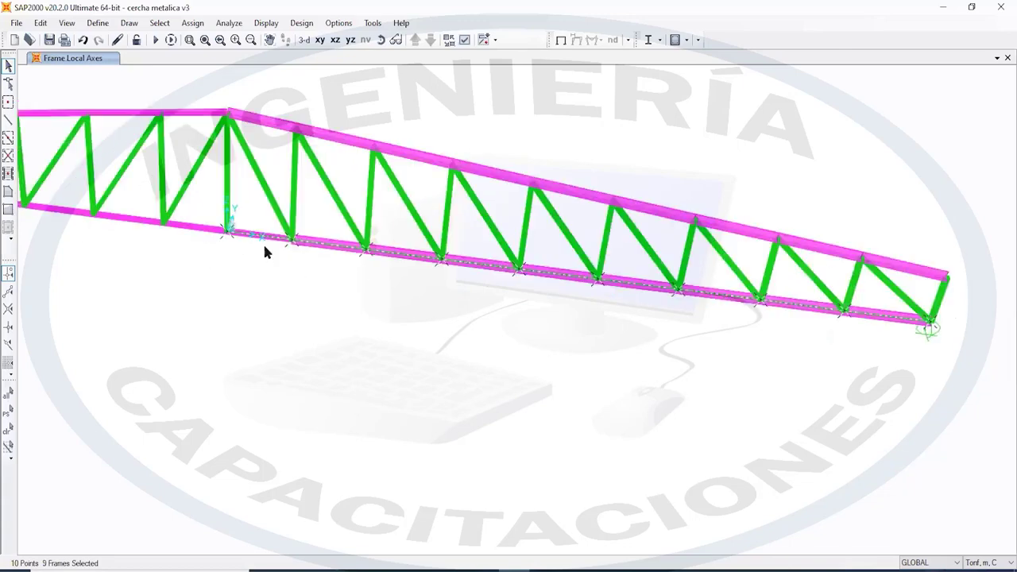
pyautogui.scroll(5, 372, 245)
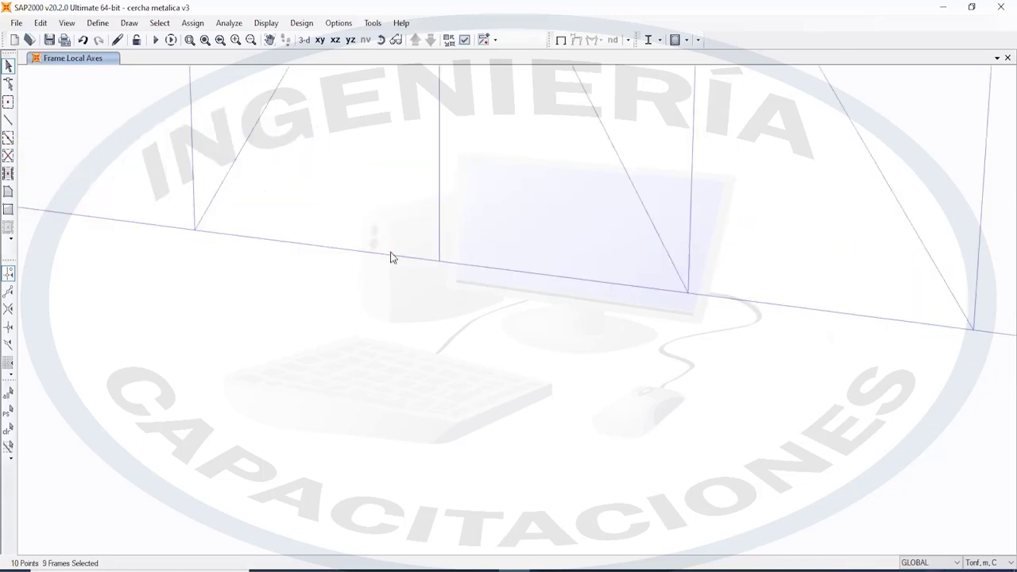
pyautogui.scroll(-1, 408, 272)
pyautogui.scroll(-3, 408, 270)
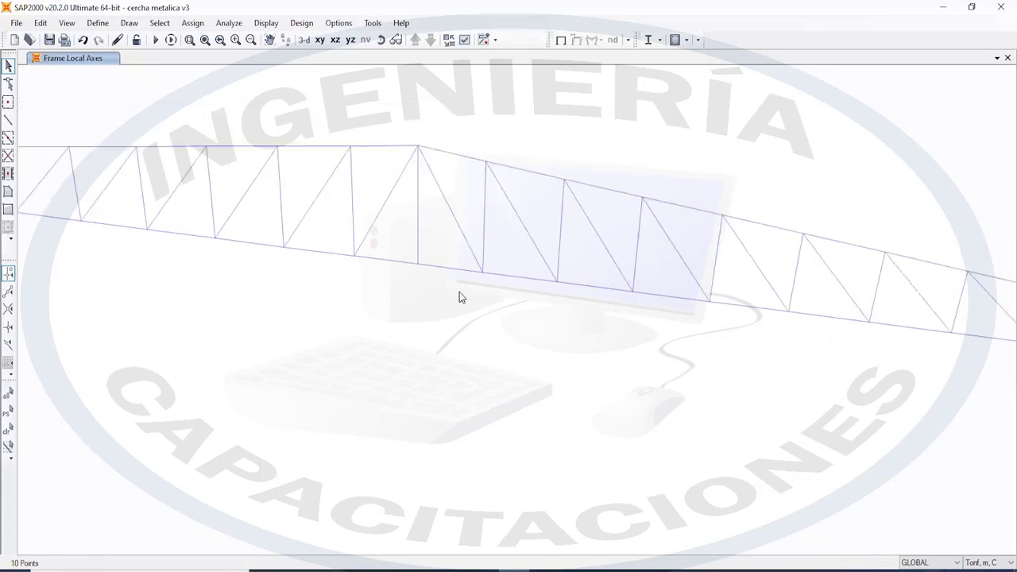
# Assign a 90-degree local axes angle to the selected lower chord segments and inspect the chord around midspan
pyautogui.click(189, 25)
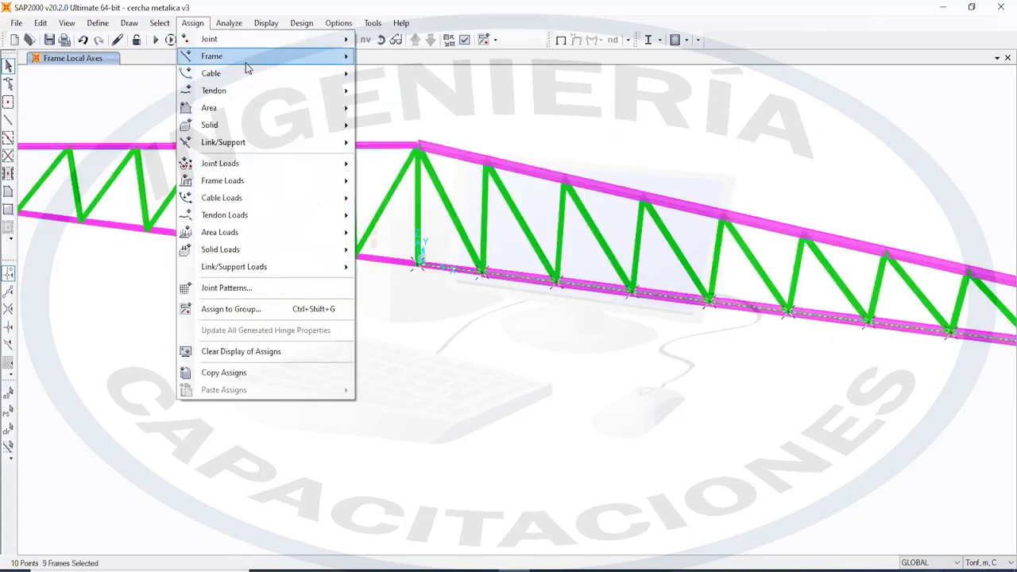
pyautogui.moveTo(242, 59)
pyautogui.click(426, 132)
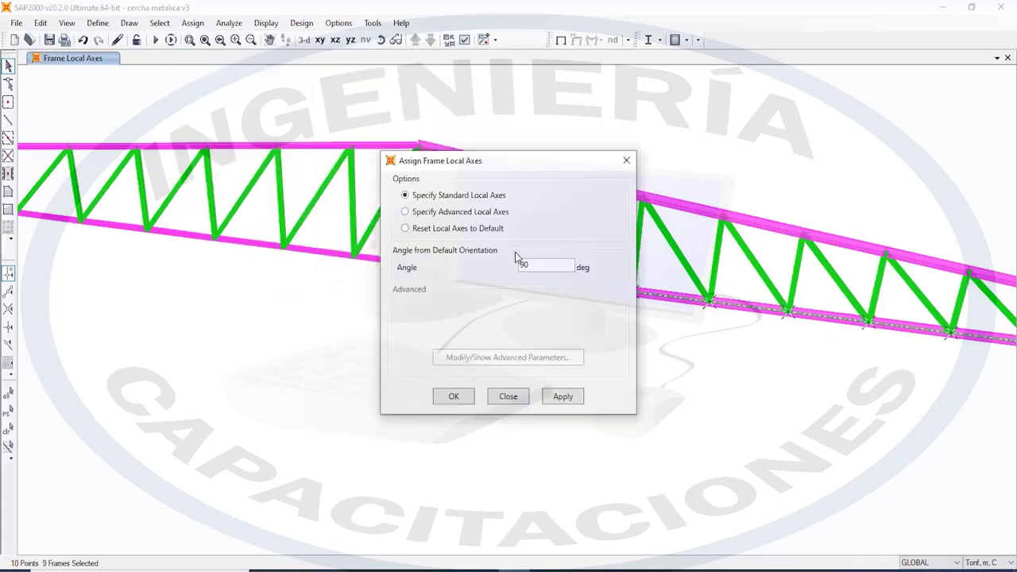
pyautogui.click(561, 394)
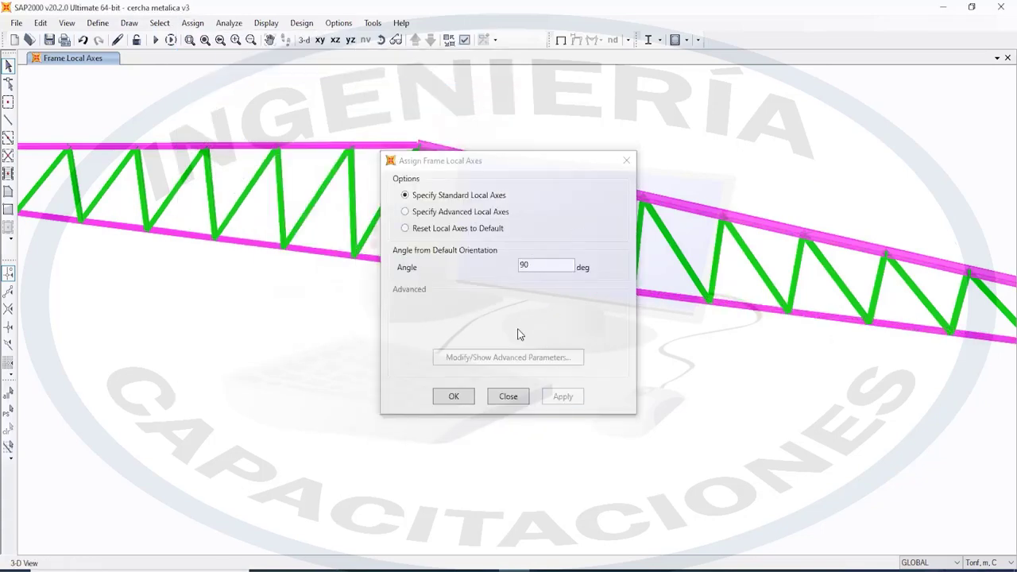
pyautogui.click(456, 397)
pyautogui.scroll(2, 450, 253)
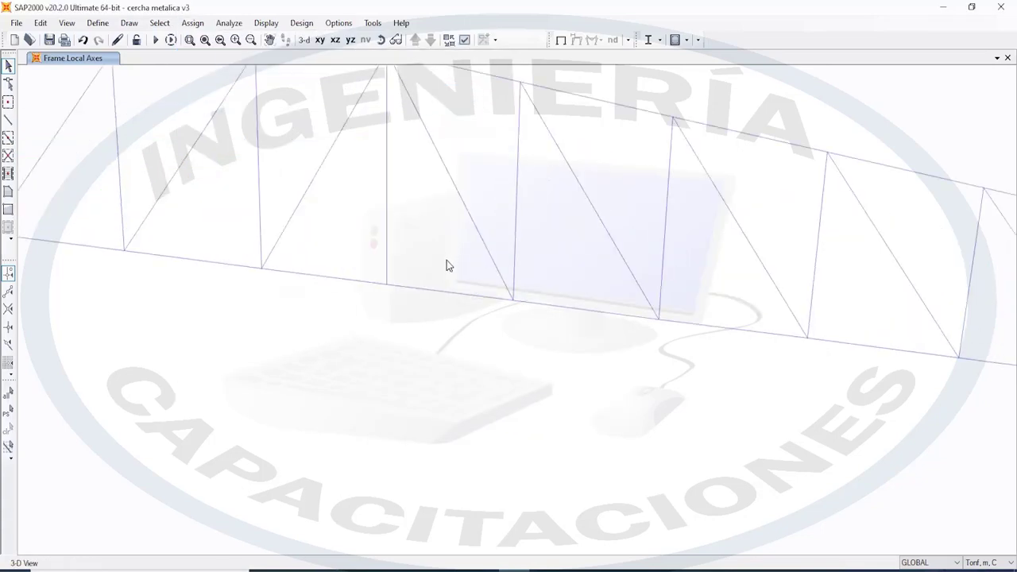
pyautogui.scroll(2, 291, 298)
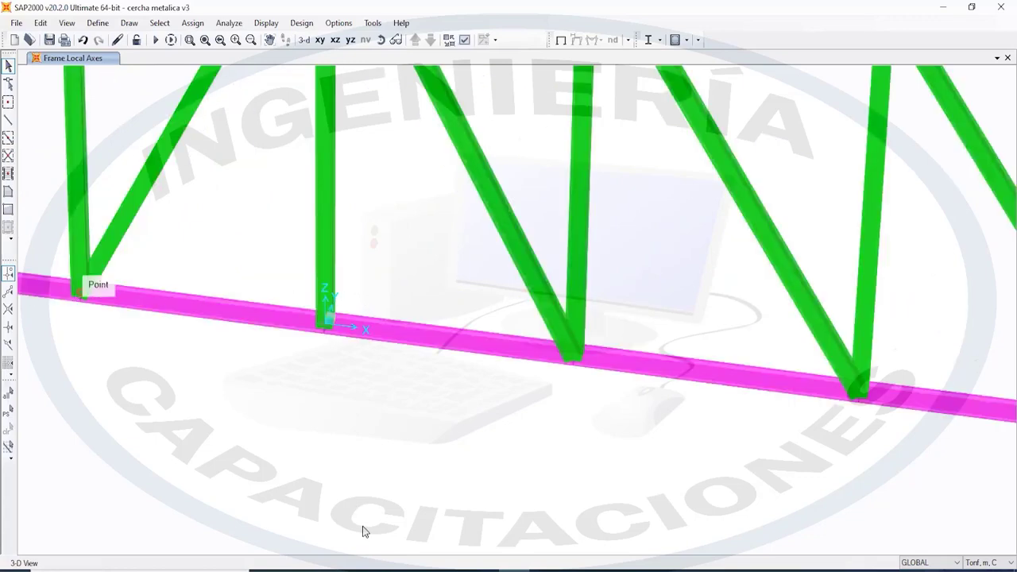
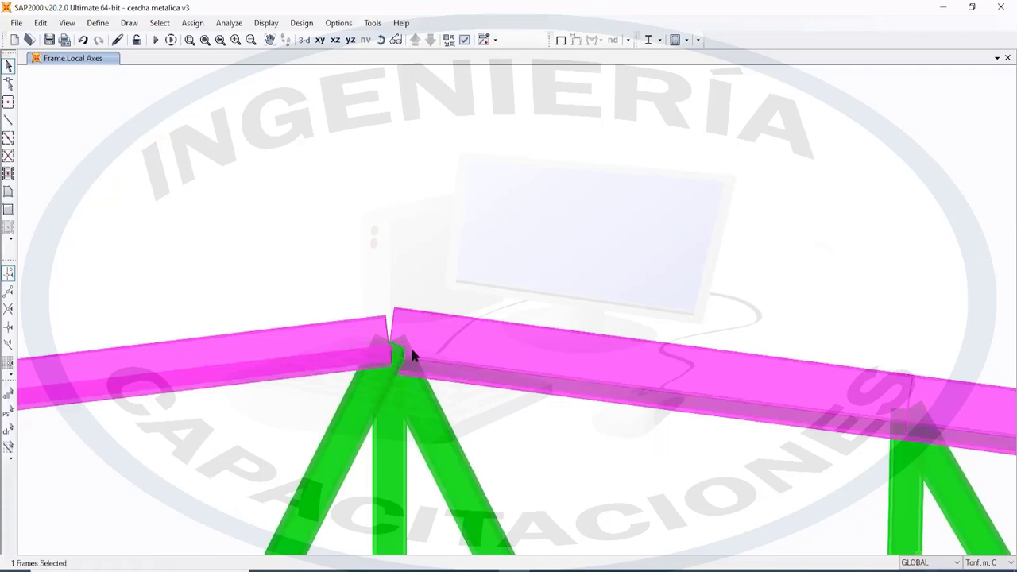
# Assign a 90-degree local axes angle to the first upper chord segment on the +X side of the ridge
pyautogui.moveTo(363, 347); pyautogui.dragTo(469, 326, button='middle')
pyautogui.scroll(-5, 730, 474)
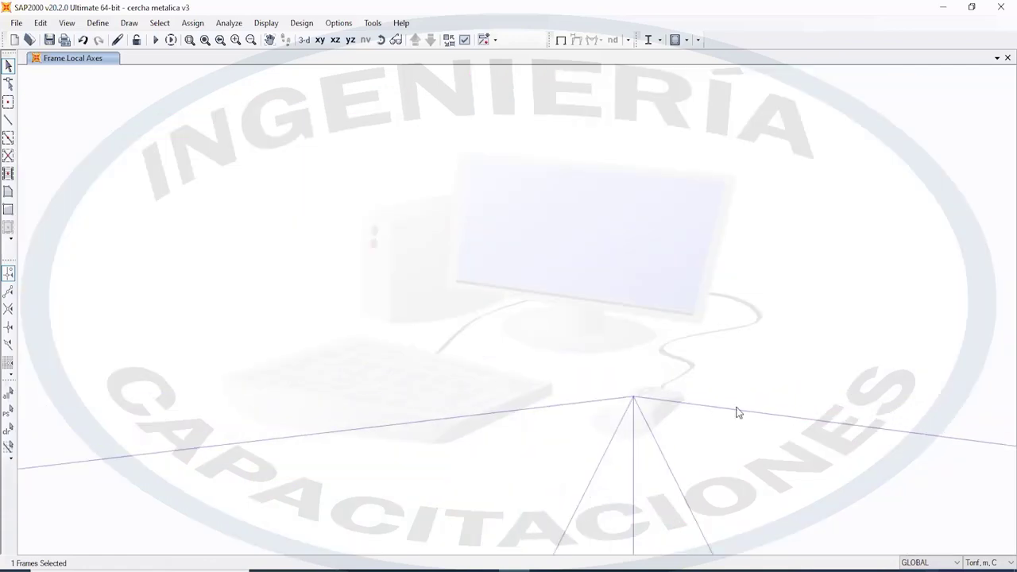
pyautogui.click(735, 407)
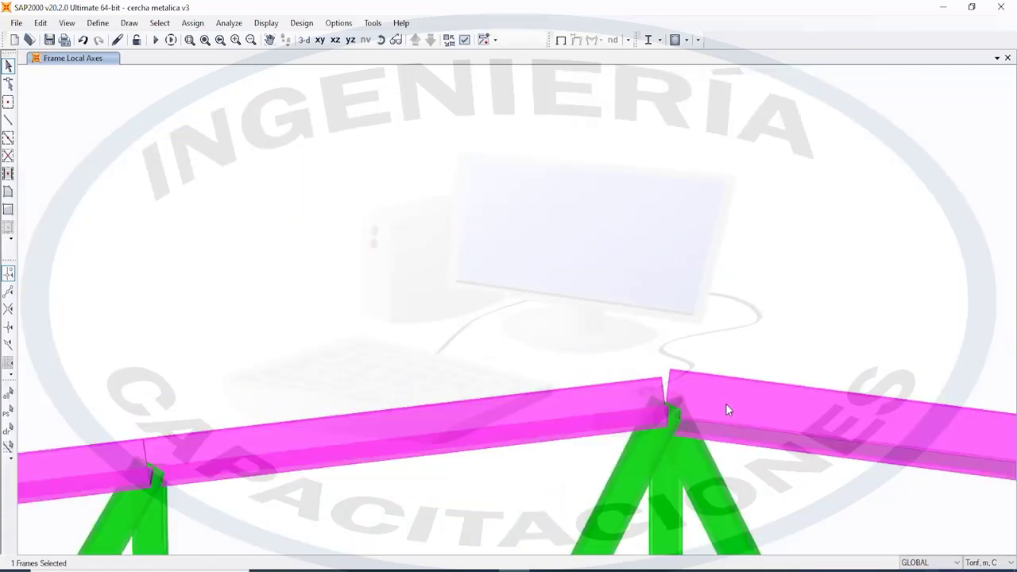
pyautogui.moveTo(726, 407); pyautogui.dragTo(427, 355, button='middle')
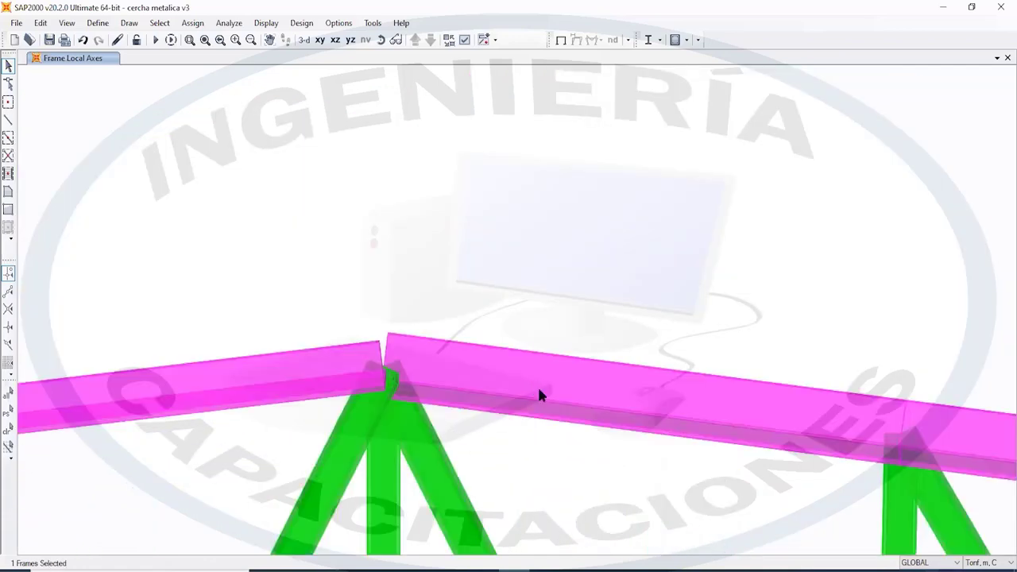
pyautogui.click(192, 23)
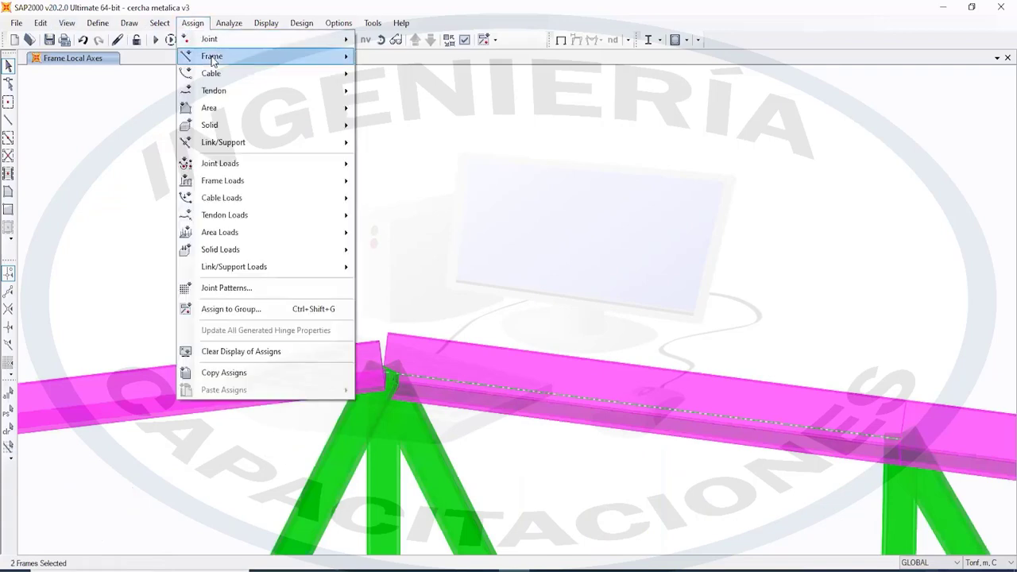
pyautogui.moveTo(219, 60)
pyautogui.click(449, 131)
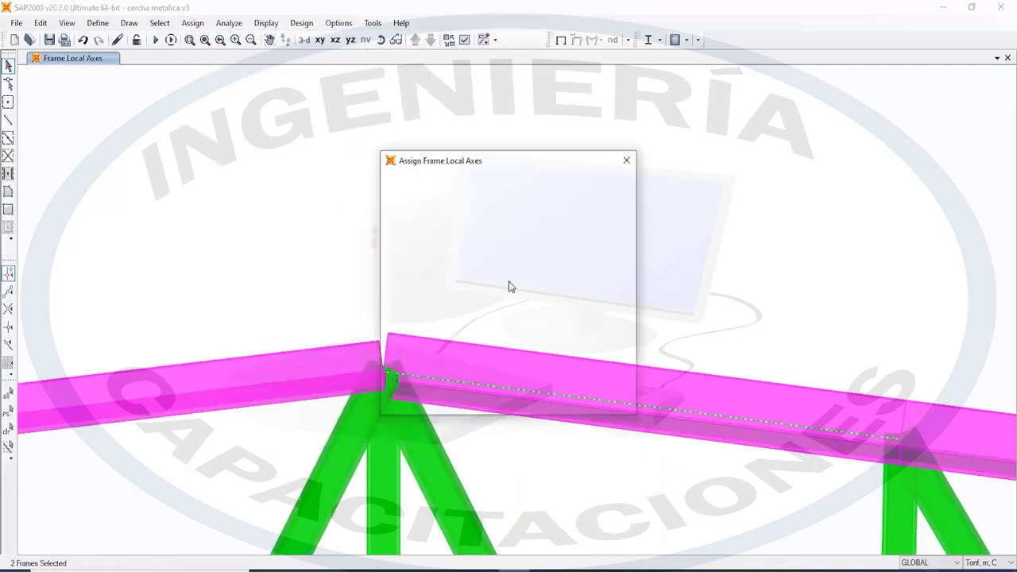
pyautogui.click(560, 397)
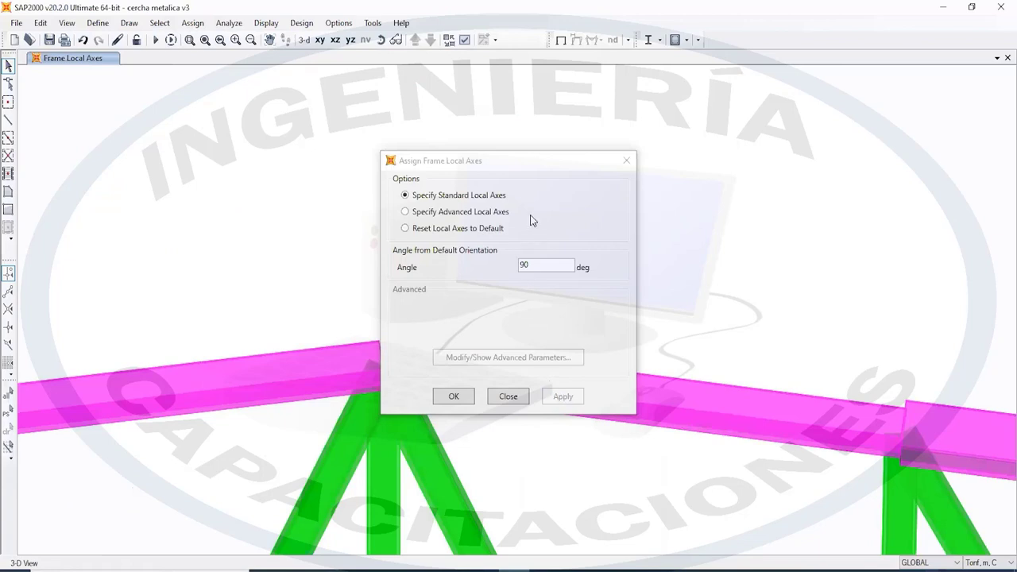
# Inspect the upper chord angles' orientation at the ridge joint and along the +X side of the truss
pyautogui.moveTo(542, 170); pyautogui.dragTo(814, 105)
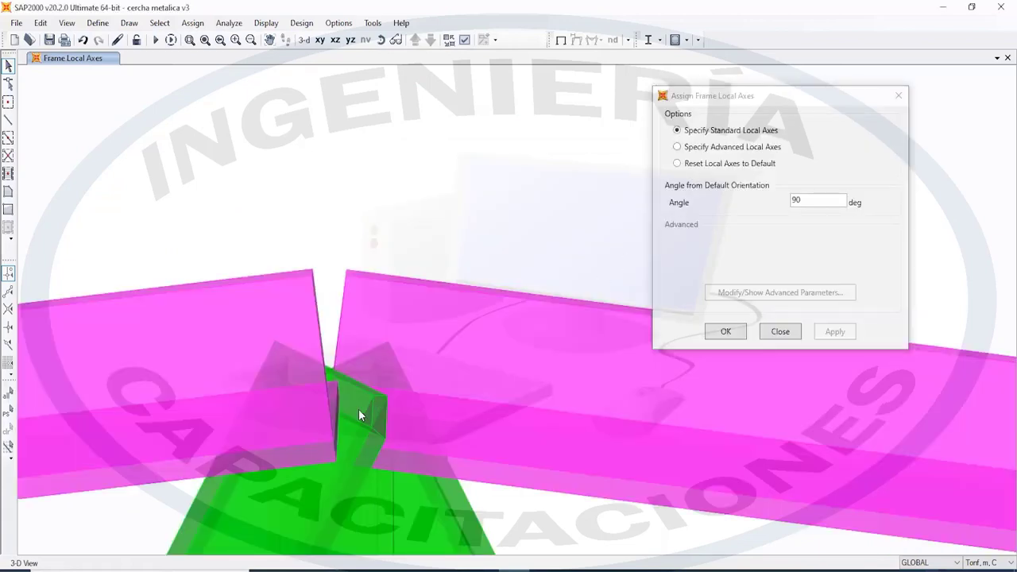
pyautogui.scroll(3, 358, 408)
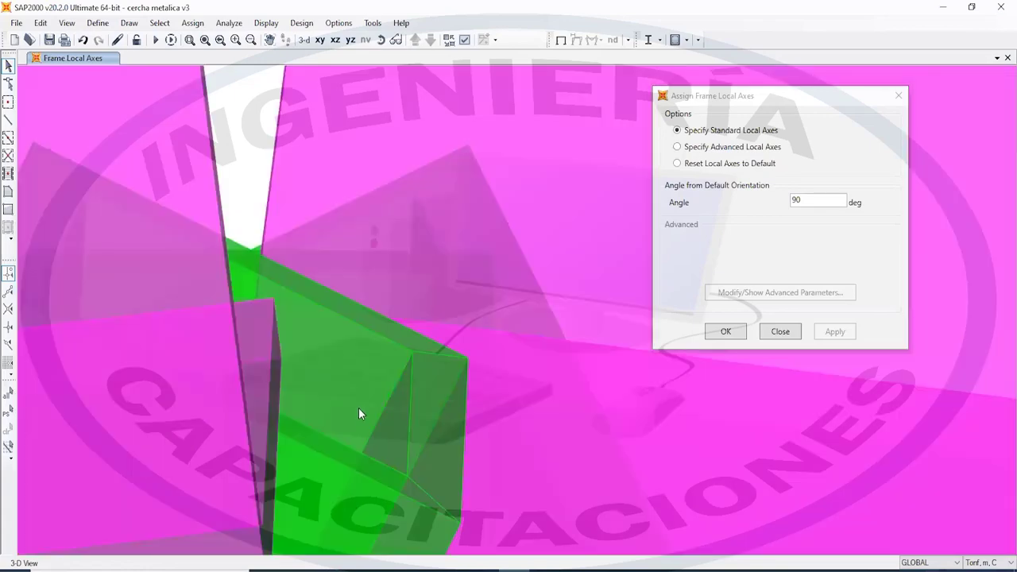
pyautogui.scroll(-3, 381, 376)
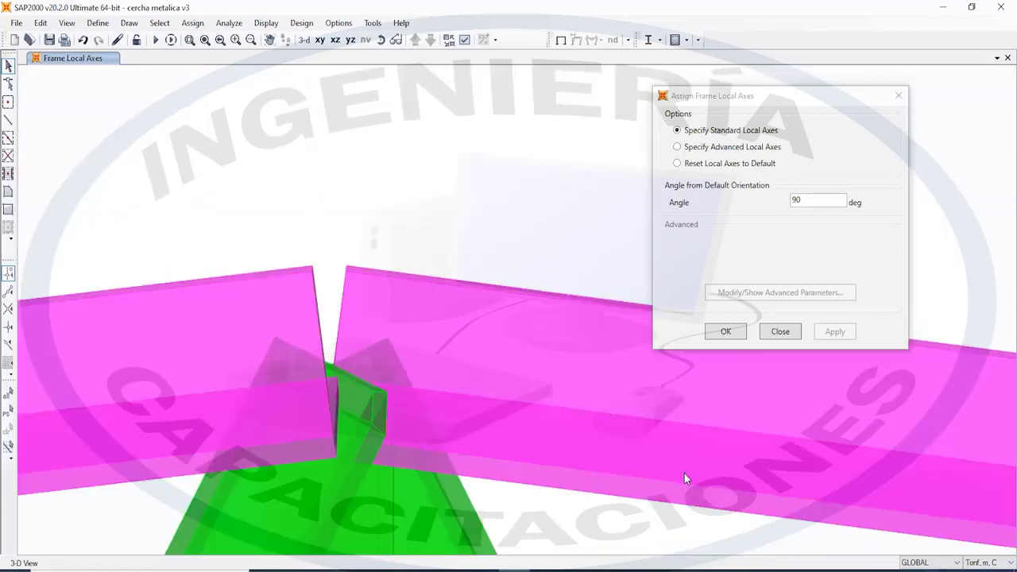
pyautogui.moveTo(487, 448); pyautogui.dragTo(101, 338, button='middle')
pyautogui.scroll(-3, 382, 370)
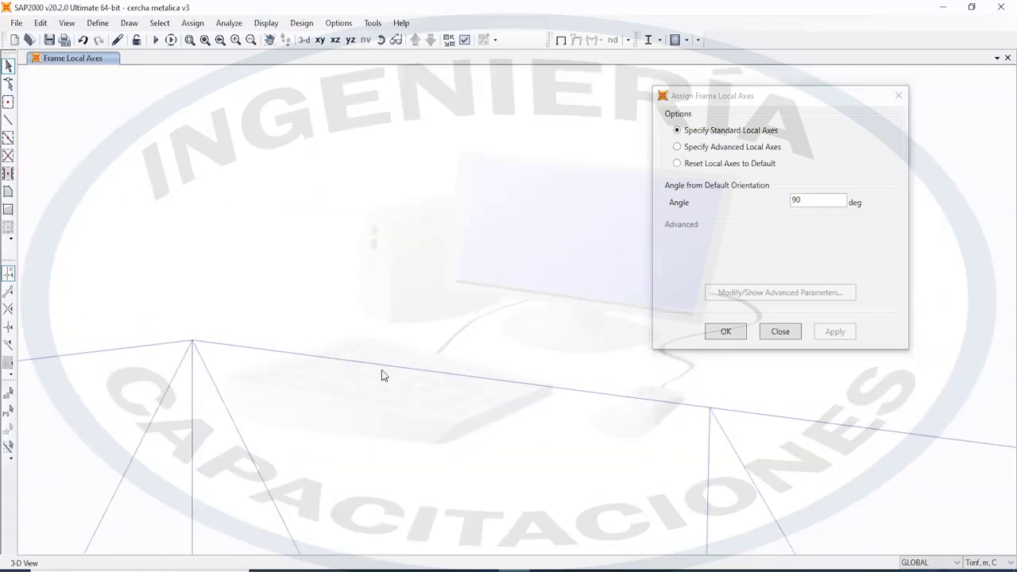
pyautogui.moveTo(746, 406); pyautogui.dragTo(416, 354, button='middle')
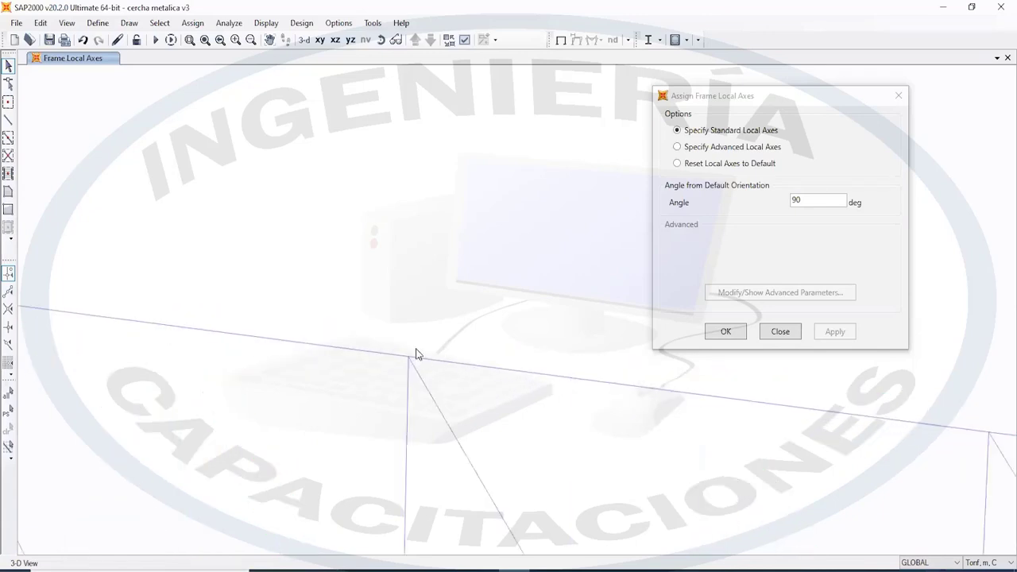
# Rotate the local axes of the second top-chord segment right of the ridge by 90 degrees
pyautogui.click(431, 364)
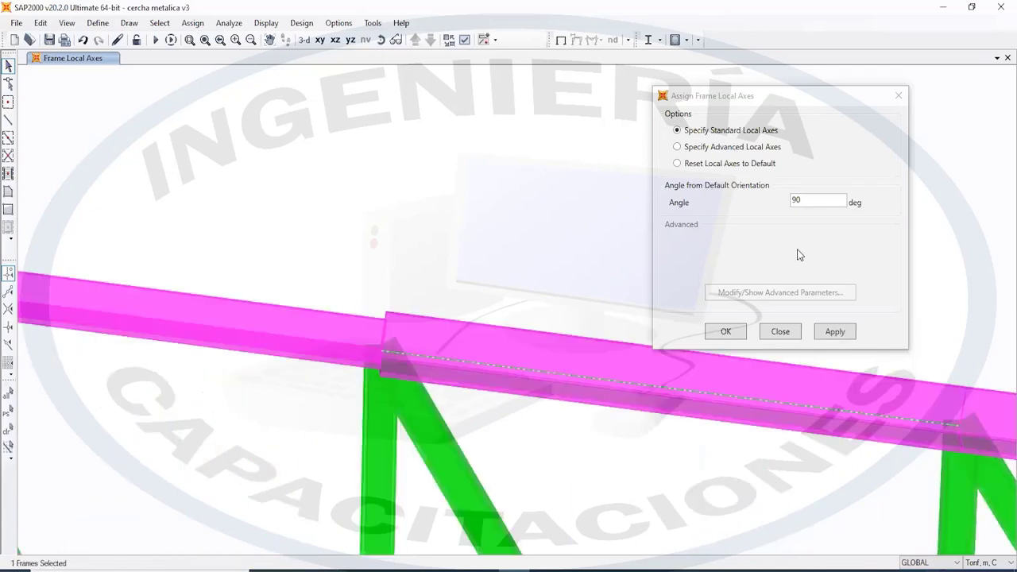
pyautogui.click(833, 332)
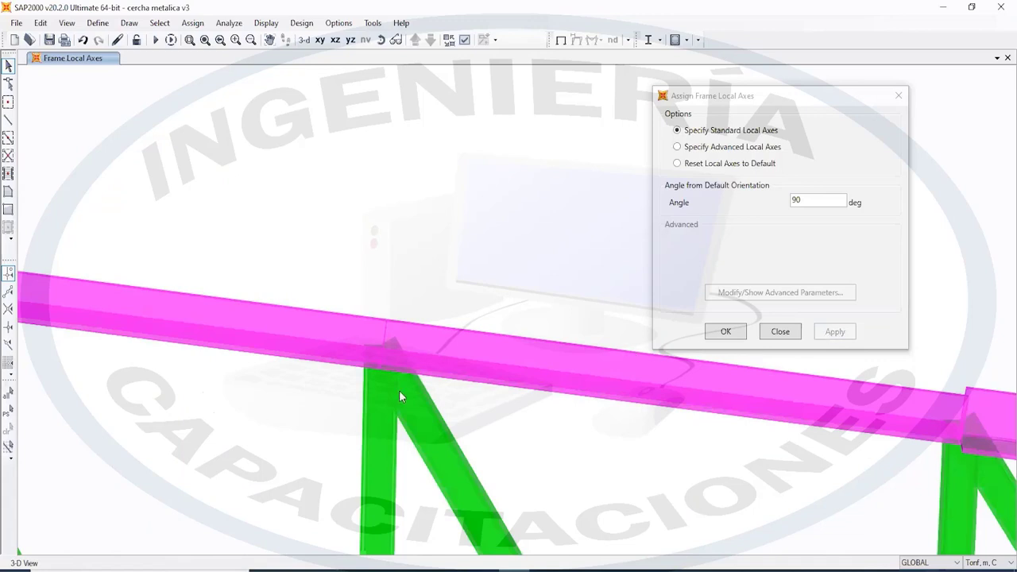
pyautogui.moveTo(389, 354); pyautogui.dragTo(415, 359, button='middle')
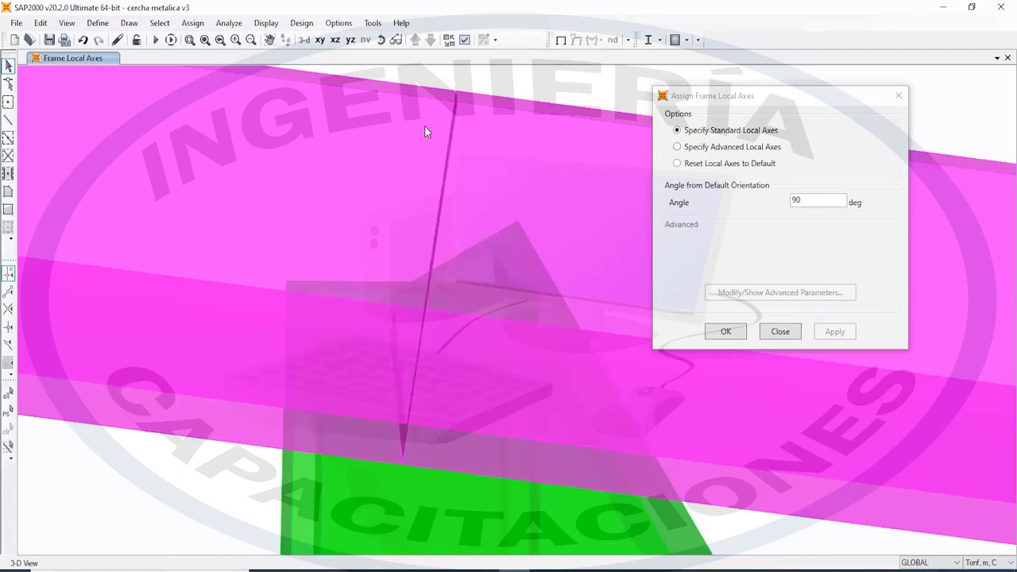
pyautogui.scroll(-3, 453, 299)
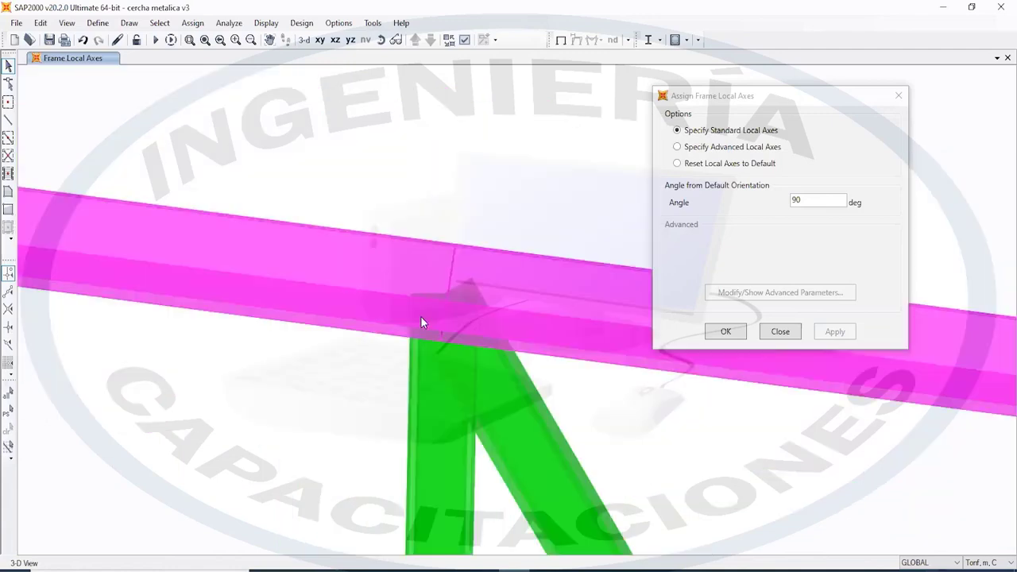
pyautogui.scroll(-2, 421, 317)
pyautogui.scroll(-2, 459, 313)
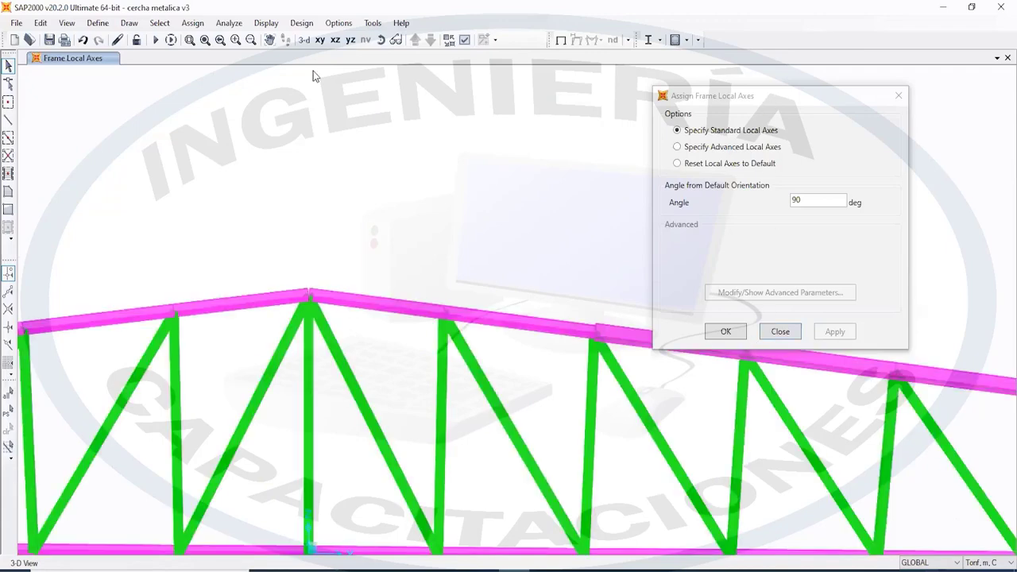
# Assign a 90-degree local axis angle to the seven remaining top-chord segments on the truss's right slope and inspect their alignment
pyautogui.moveTo(769, 100); pyautogui.dragTo(313, 70)
pyautogui.scroll(-4, 605, 375)
pyautogui.moveTo(703, 384); pyautogui.dragTo(550, 372, button='middle')
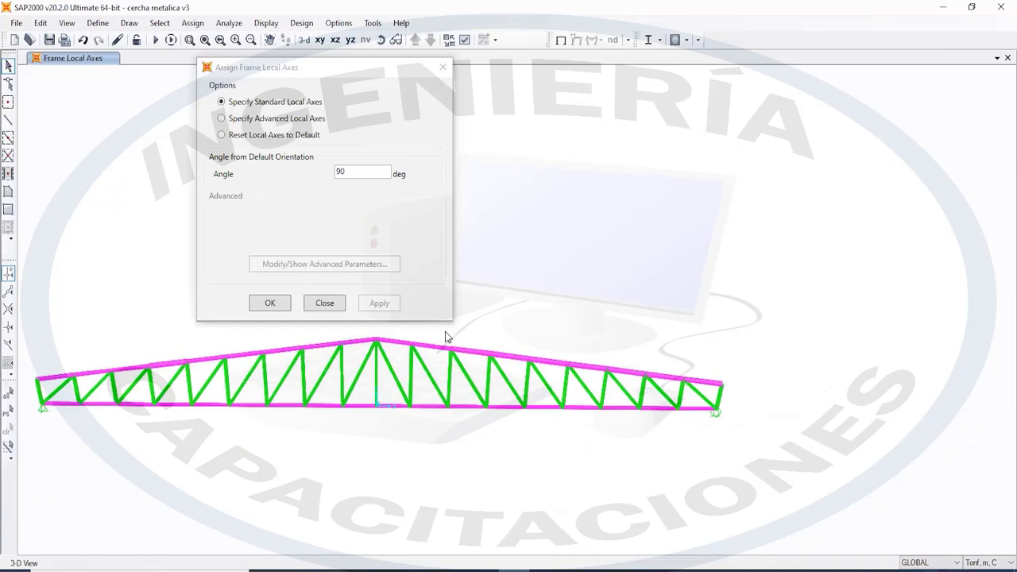
pyautogui.moveTo(443, 338); pyautogui.dragTo(741, 397)
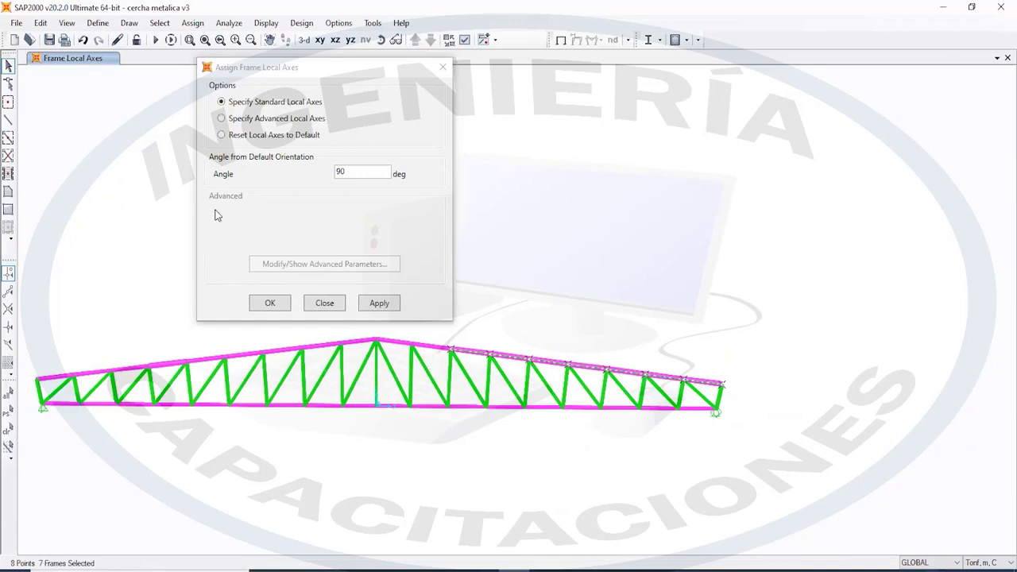
pyautogui.click(383, 306)
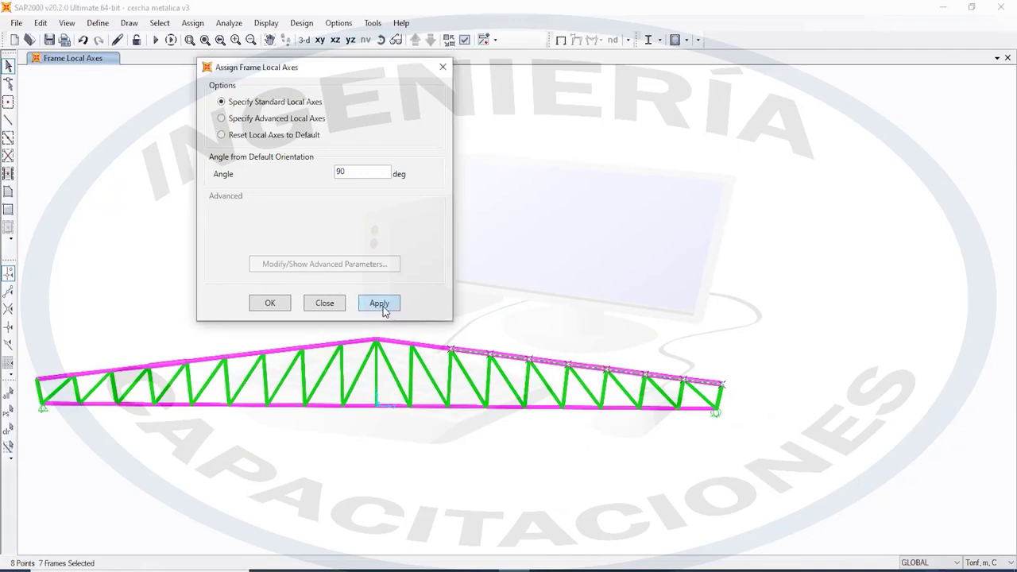
pyautogui.click(278, 308)
pyautogui.scroll(5, 451, 351)
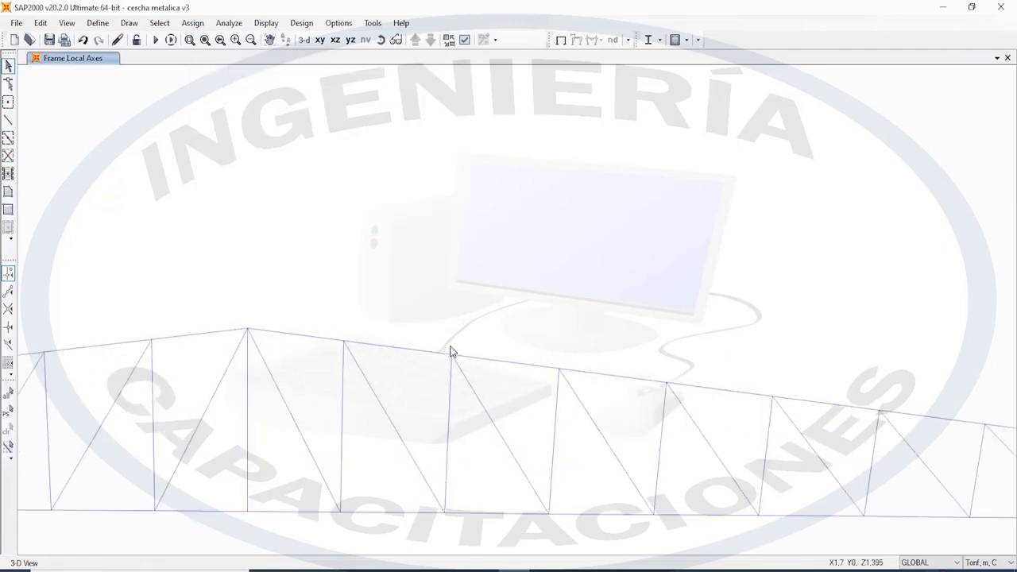
pyautogui.scroll(2, 450, 351)
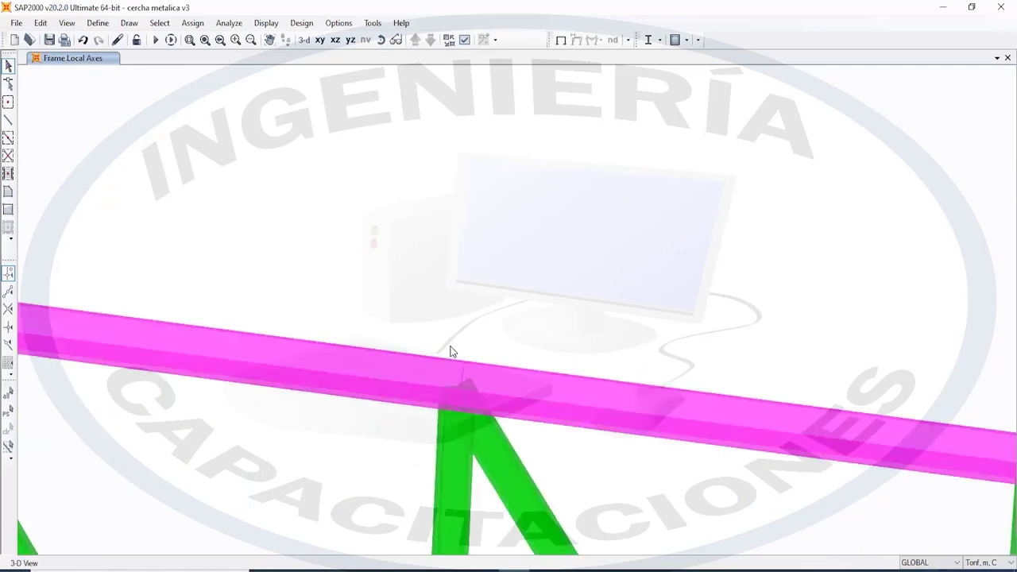
pyautogui.scroll(-3, 450, 351)
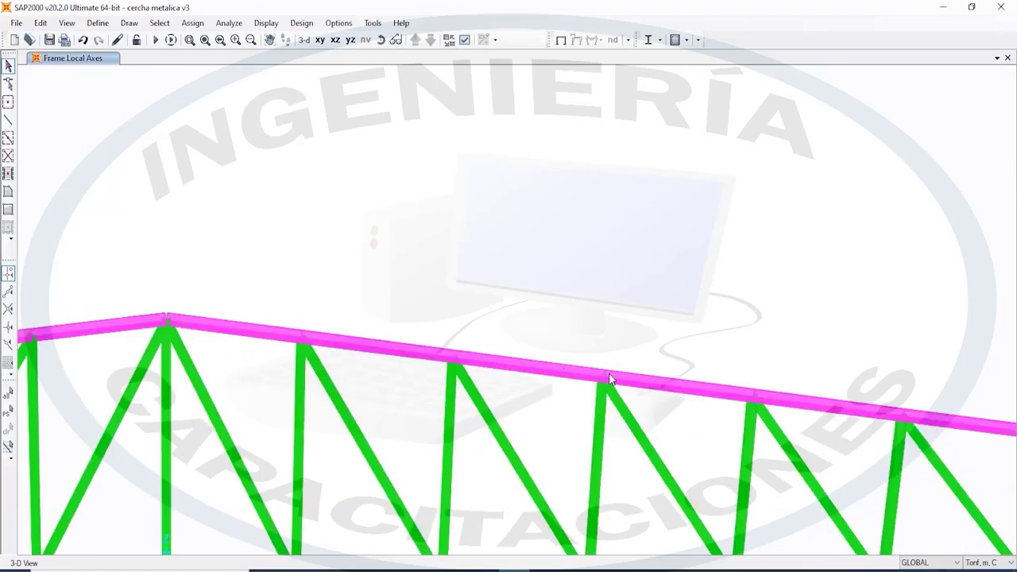
pyautogui.scroll(-2, 606, 376)
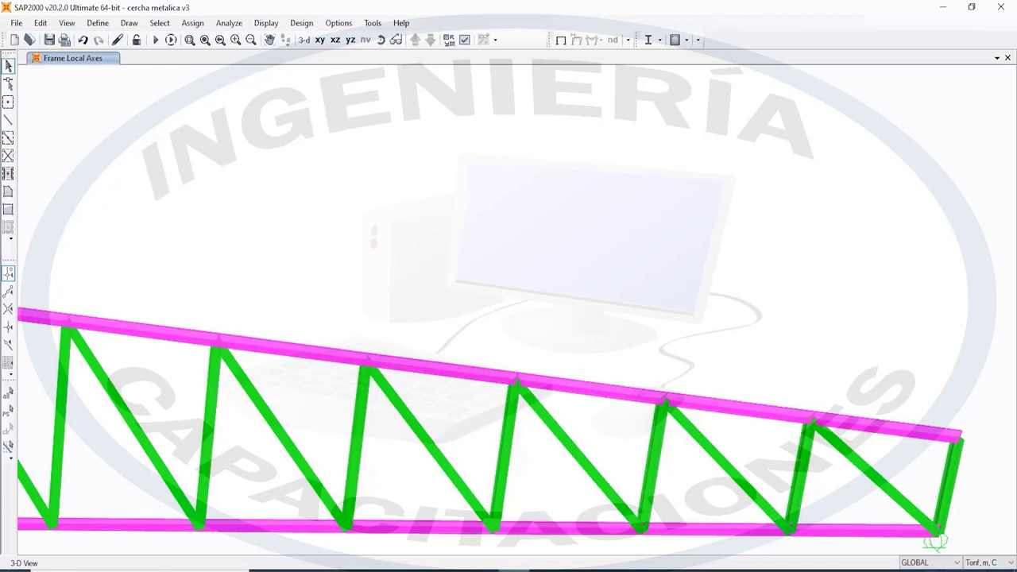
# Check the truss section in the AutoCAD roof drawing, return to SAP2000 and save the model
pyautogui.click(525, 570)
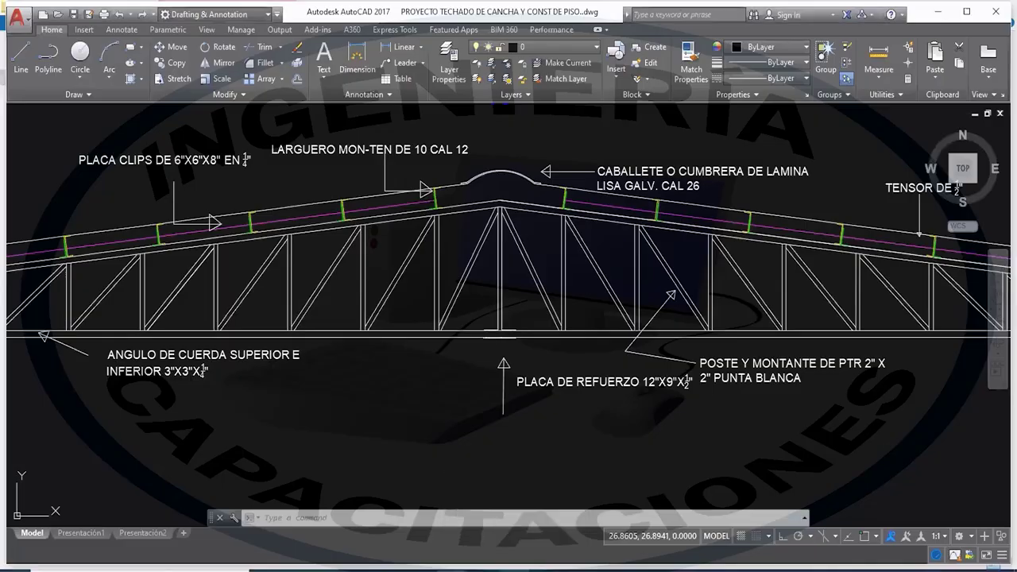
pyautogui.hotkey('alt', 'Tab')
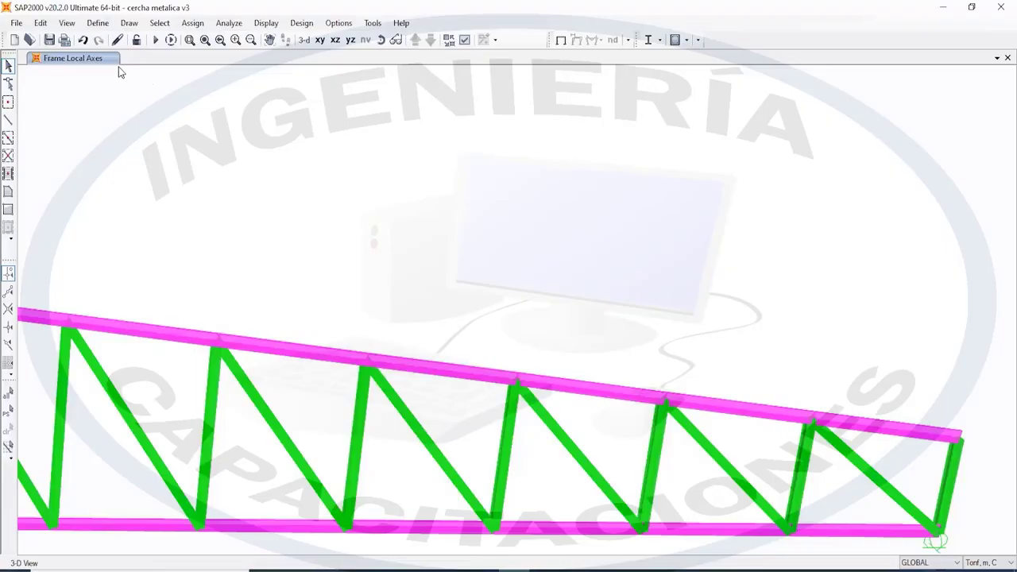
pyautogui.click(48, 39)
# Examine the extruded whole truss and the orientation of the top-chord sections around the ridge
pyautogui.scroll(-4, 592, 422)
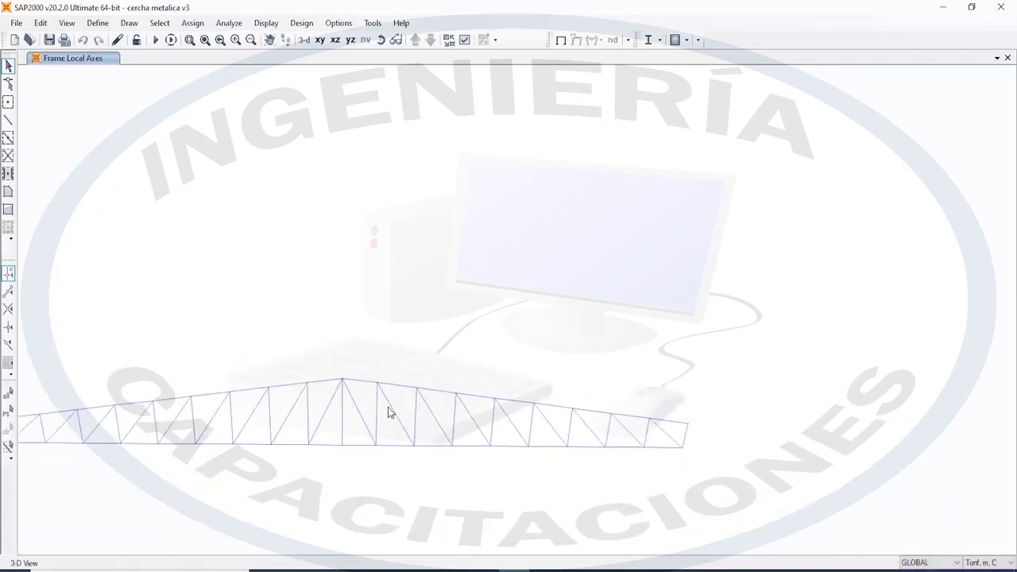
pyautogui.moveTo(227, 424); pyautogui.dragTo(550, 321, button='middle')
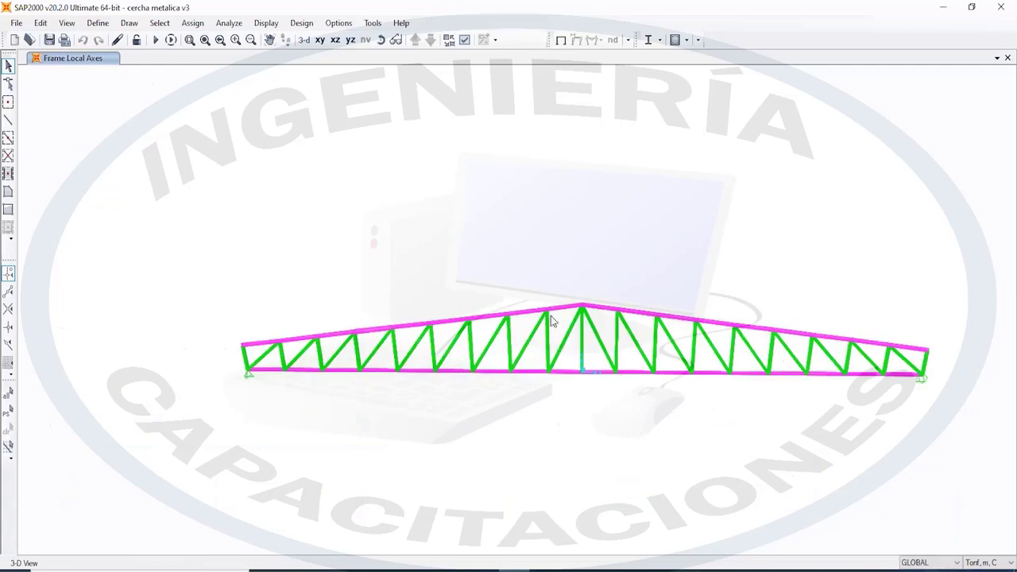
pyautogui.scroll(4, 596, 305)
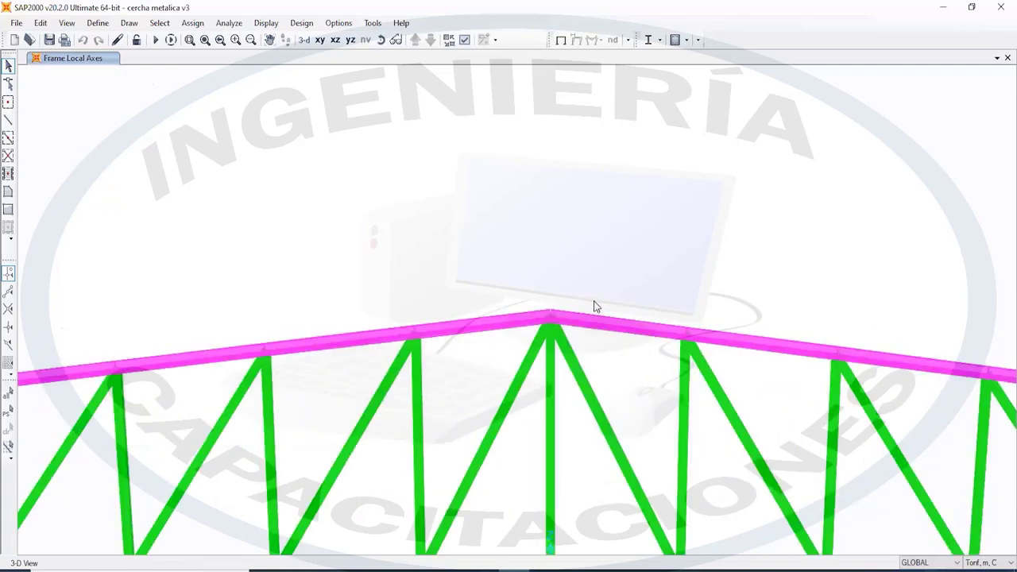
pyautogui.scroll(-2, 595, 306)
pyautogui.scroll(-2, 595, 306)
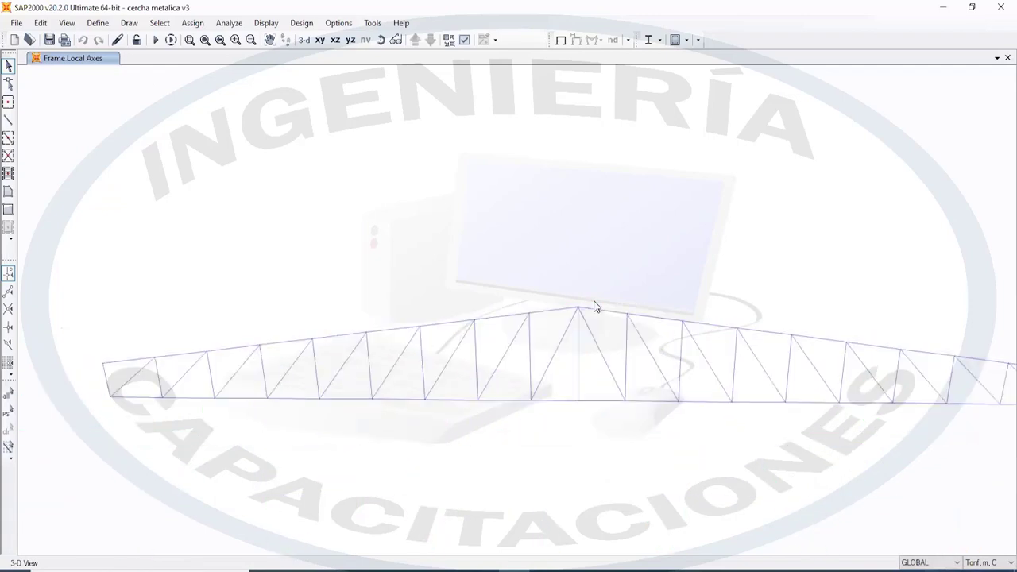
pyautogui.scroll(1, 595, 306)
pyautogui.scroll(-1, 595, 307)
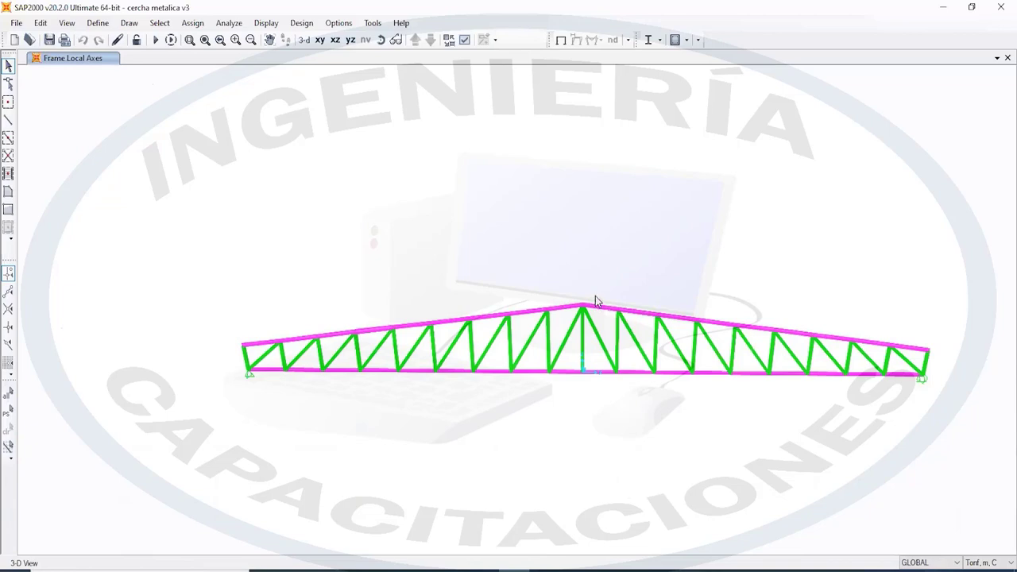
# Change the view type from Extrude to Standard in the display options
pyautogui.click(465, 40)
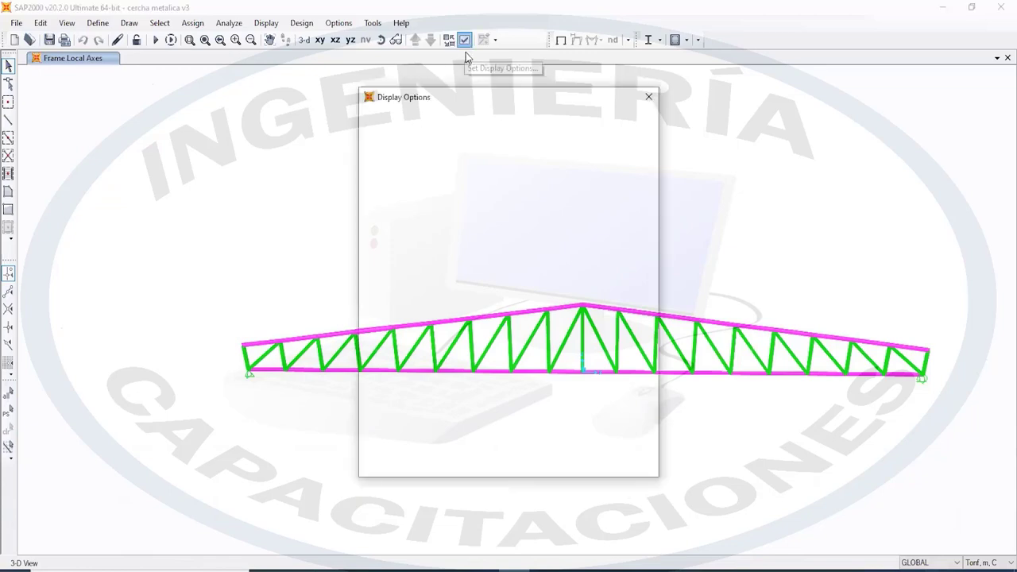
pyautogui.click(449, 118)
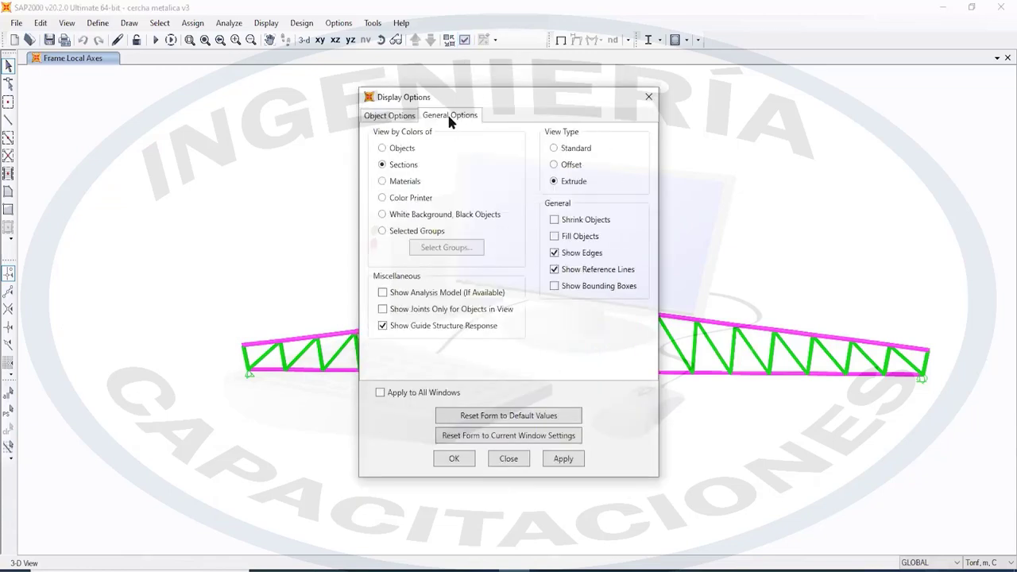
pyautogui.click(569, 150)
pyautogui.click(565, 461)
pyautogui.click(448, 459)
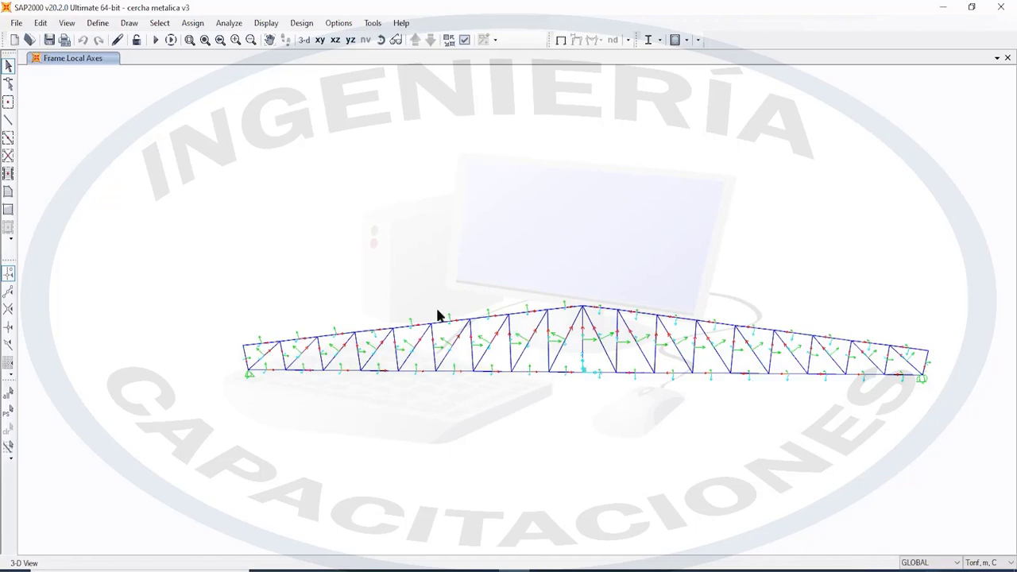
# Replace the Frame Local Axes window with a new view window and show the X-Z plane at Y=0
pyautogui.click(997, 58)
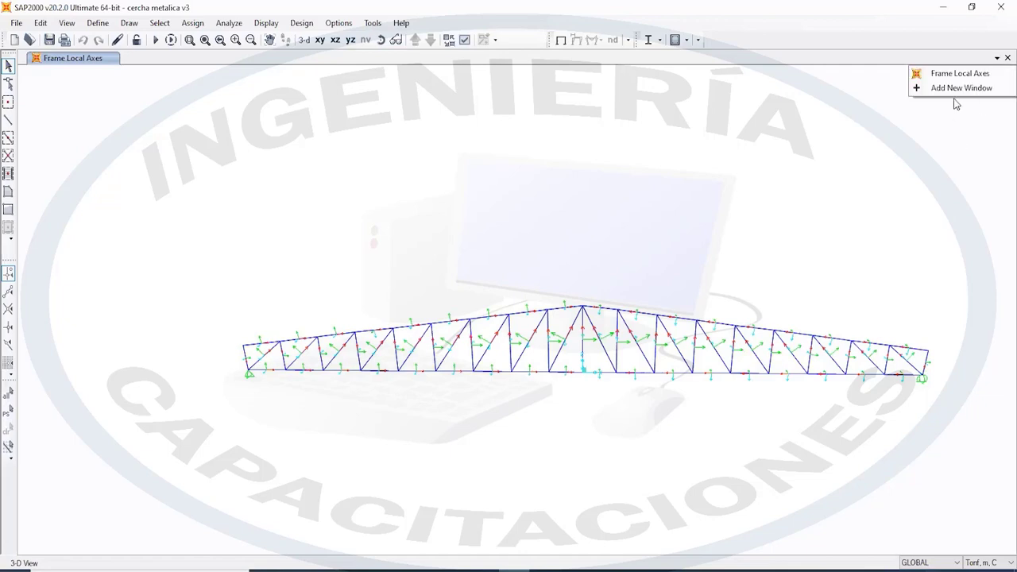
pyautogui.click(953, 87)
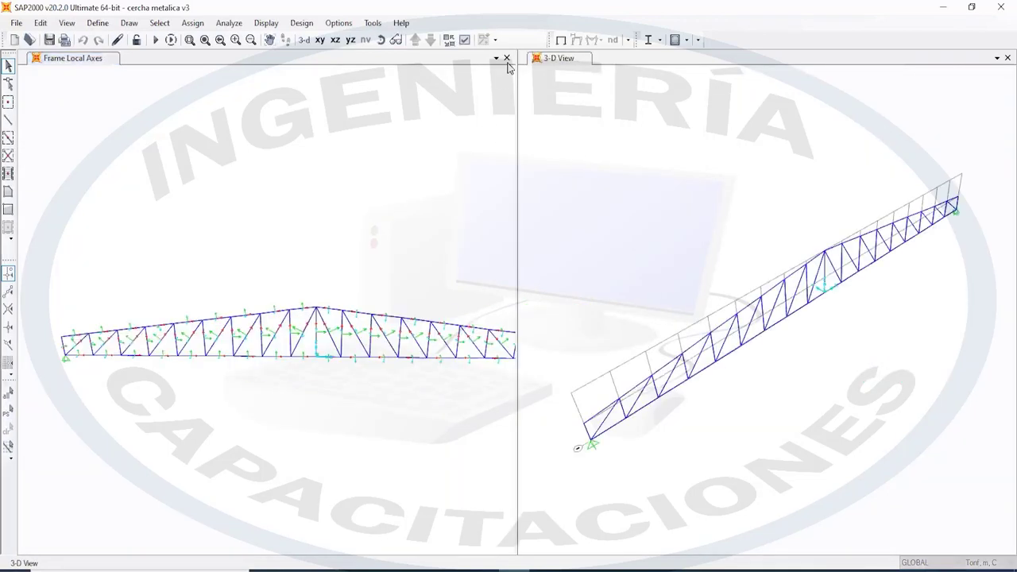
pyautogui.click(506, 58)
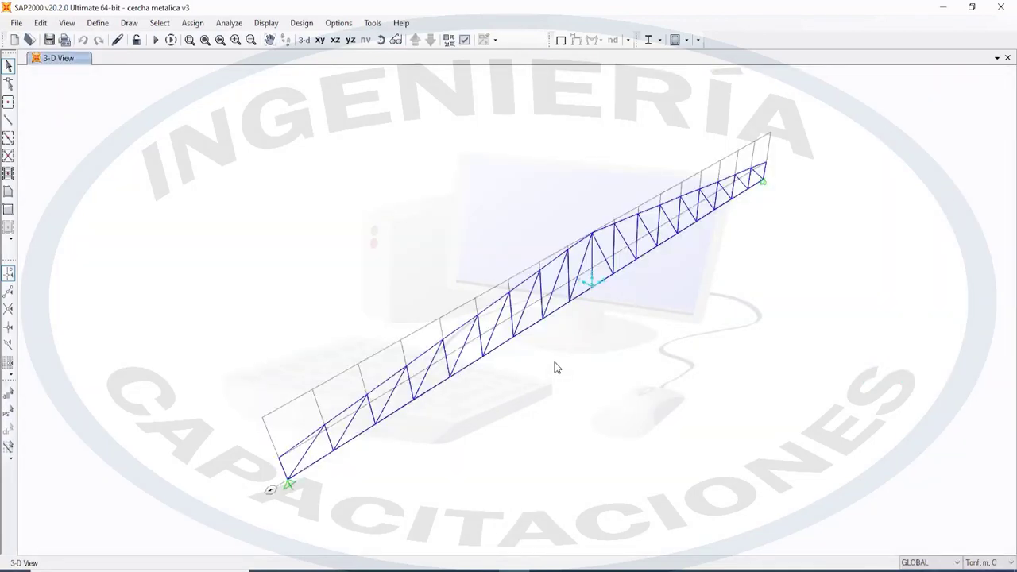
pyautogui.click(335, 40)
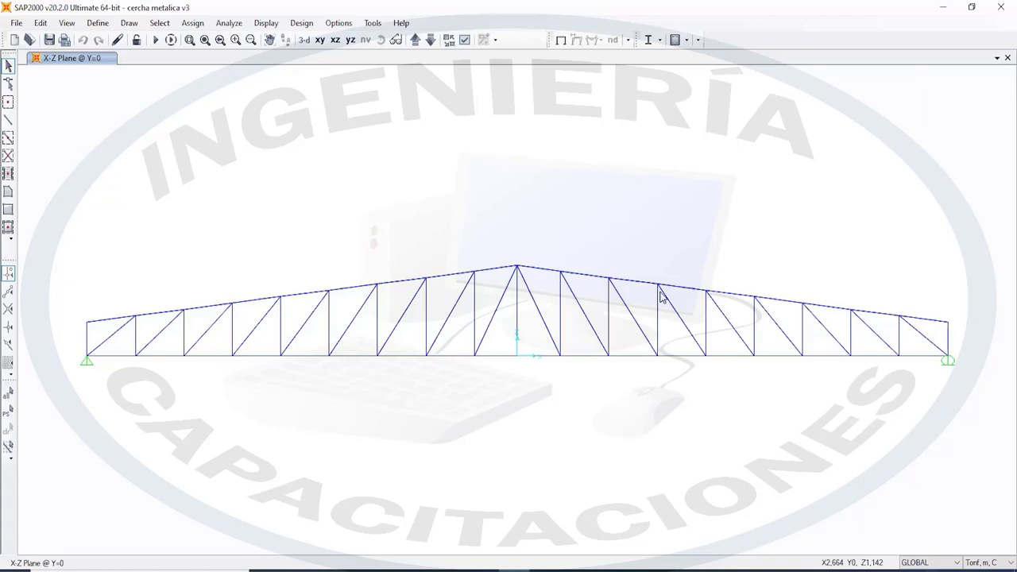
# Switch to the AutoCAD drawing PROYECTO TECHADO DE CANCHA and examine the roof plan and the CORTE X-X' truss sections
pyautogui.click(451, 571)
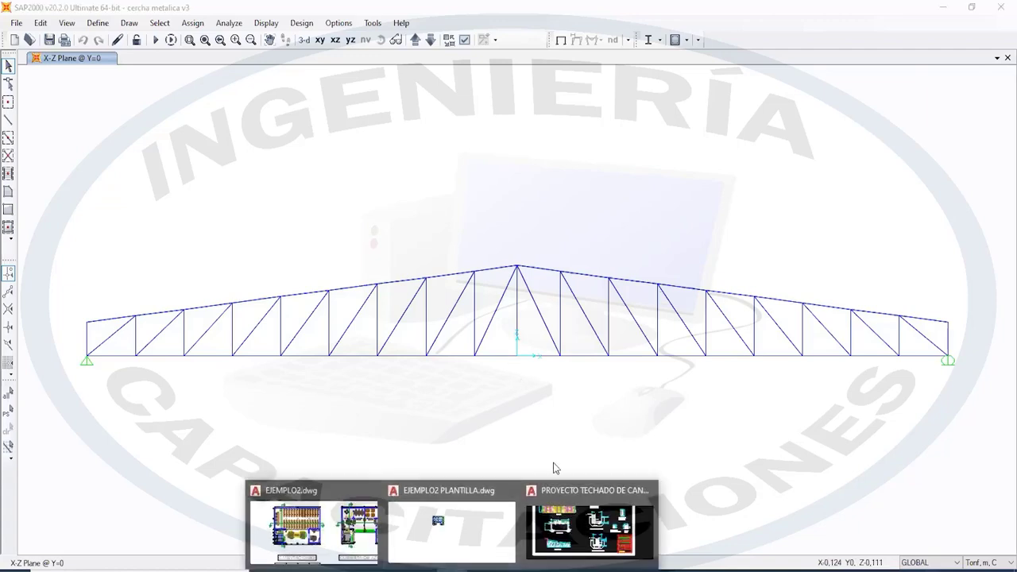
pyautogui.click(595, 520)
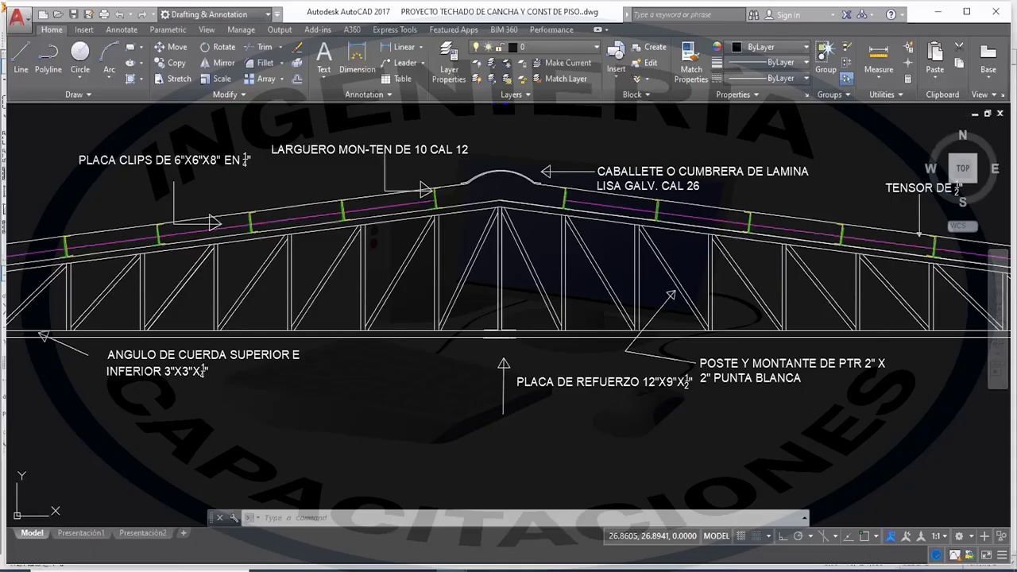
pyautogui.scroll(-4, 556, 359)
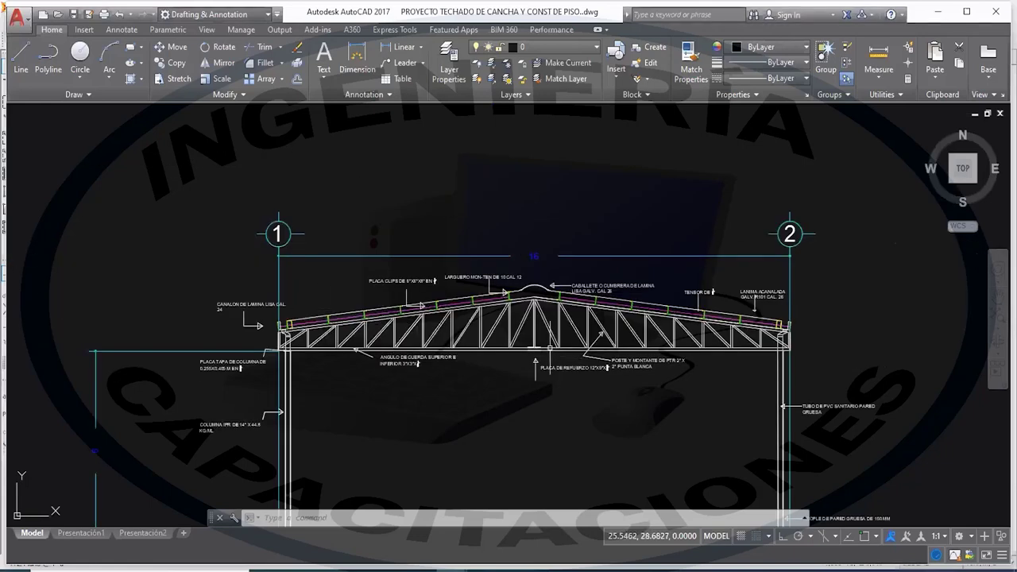
pyautogui.scroll(-5, 572, 317)
pyautogui.moveTo(571, 318); pyautogui.dragTo(555, 341, button='middle')
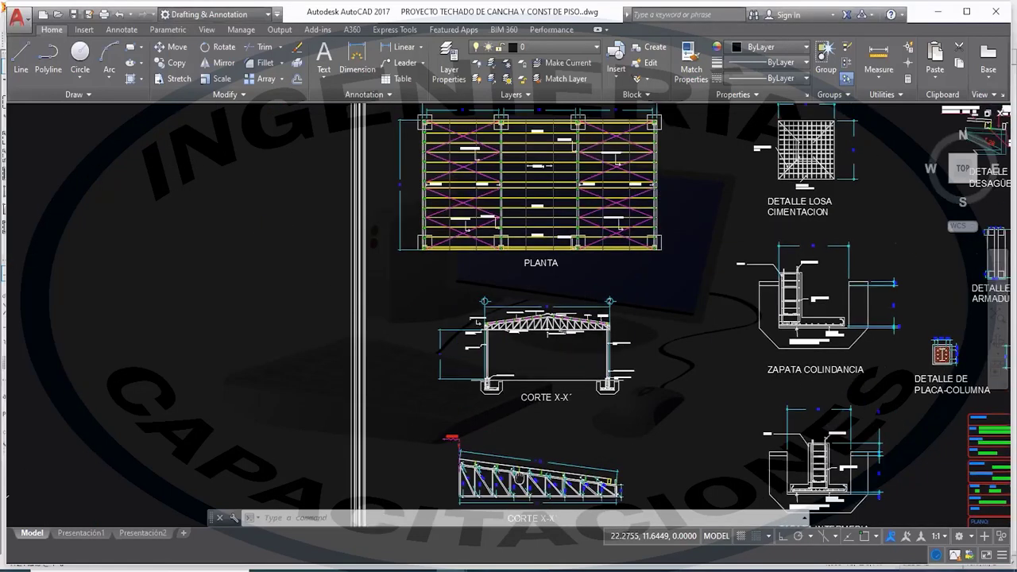
pyautogui.moveTo(519, 477); pyautogui.dragTo(437, 391, button='middle')
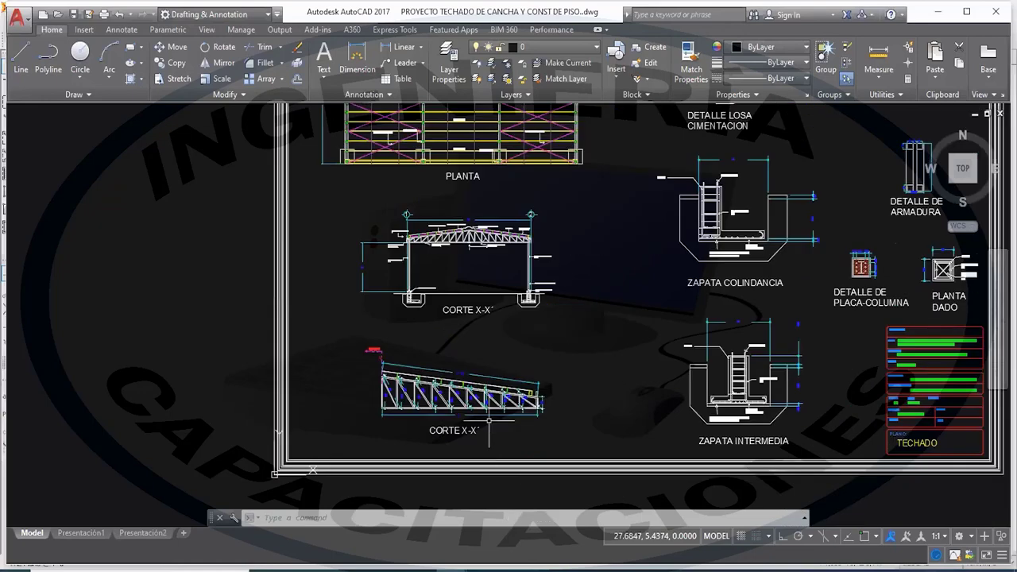
pyautogui.scroll(5, 489, 396)
pyautogui.scroll(-5, 489, 396)
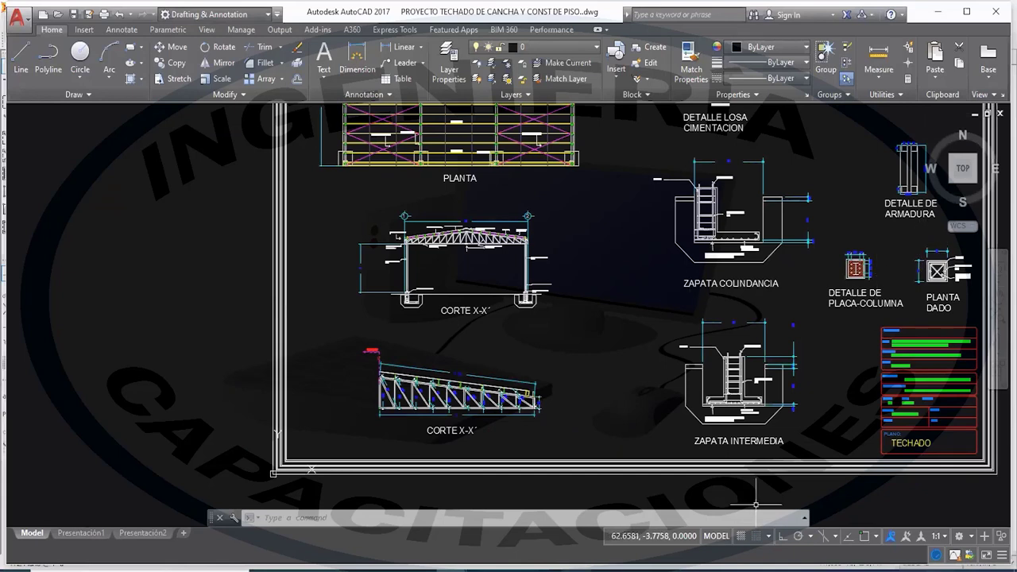
# Switch to SAP2000 and assign a DEAD joint force of -5 tonf in global Z to the truss's two upper end joints
pyautogui.click(545, 569)
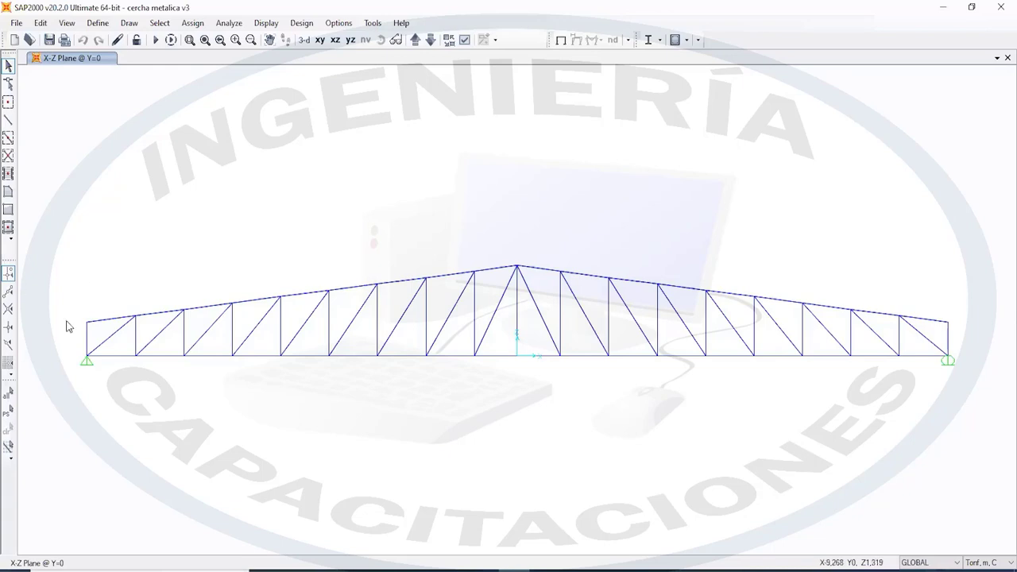
pyautogui.click(87, 321)
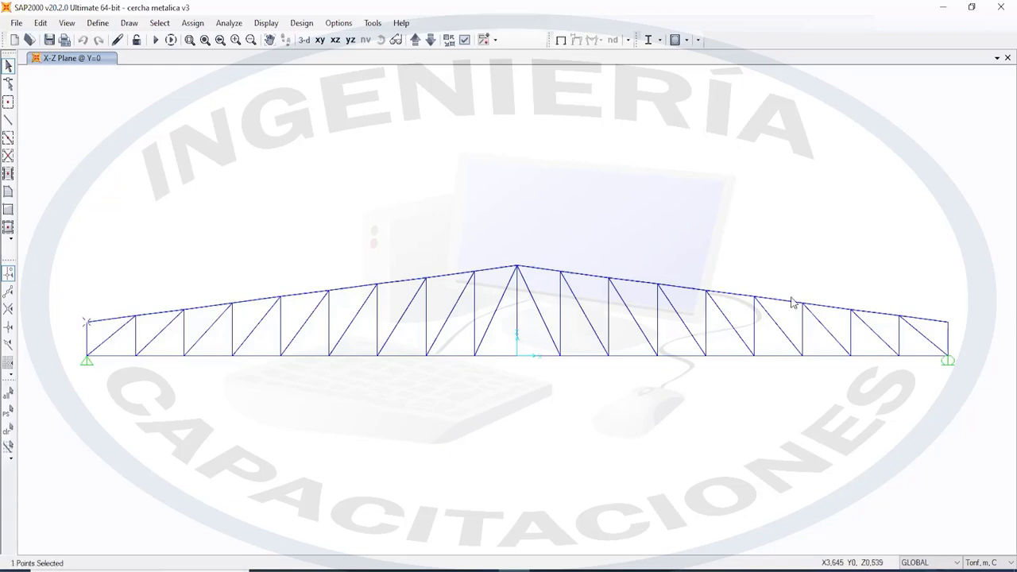
pyautogui.click(947, 323)
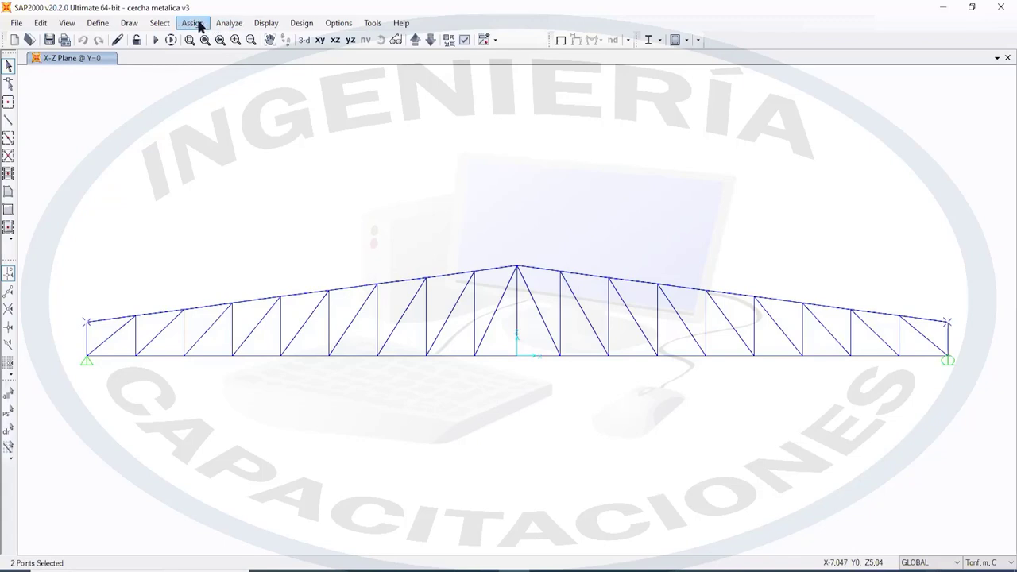
pyautogui.click(197, 24)
pyautogui.moveTo(225, 165)
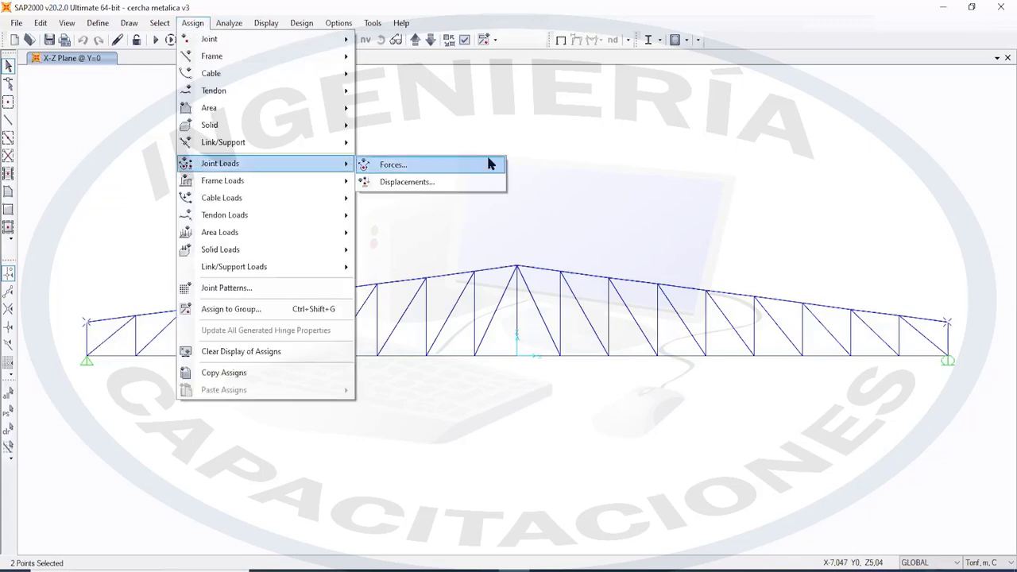
pyautogui.click(487, 162)
pyautogui.click(557, 254)
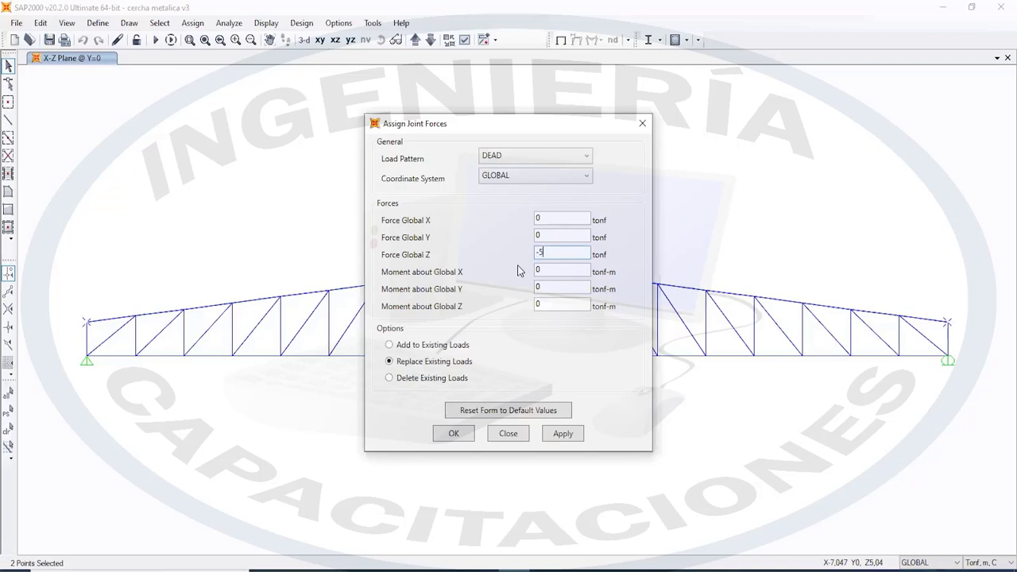
pyautogui.click(566, 436)
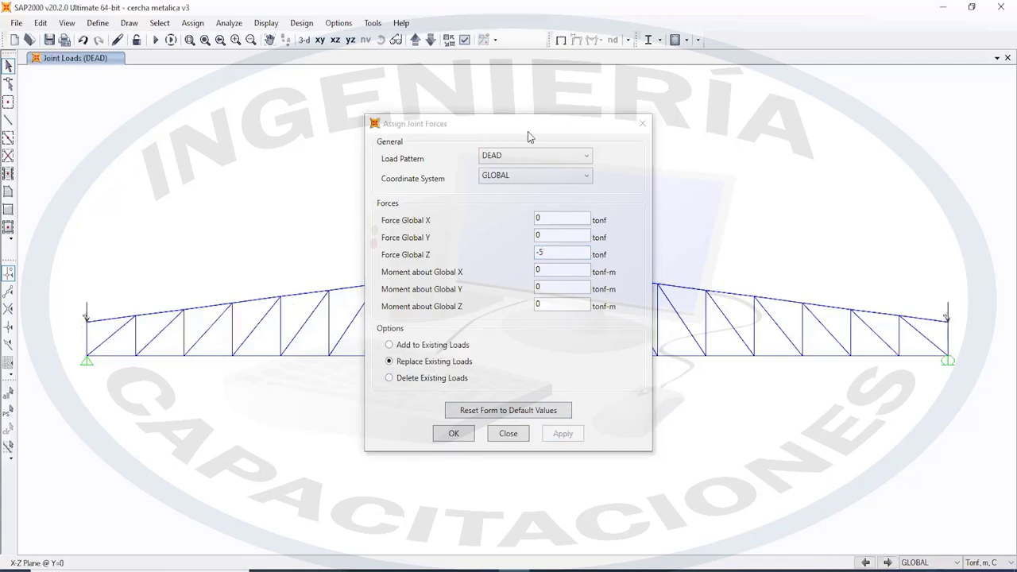
# Assign a DEAD joint force of -10 tonf in global Z to all top-chord joints between the two ends, including the ridge
pyautogui.moveTo(532, 128); pyautogui.dragTo(639, 478)
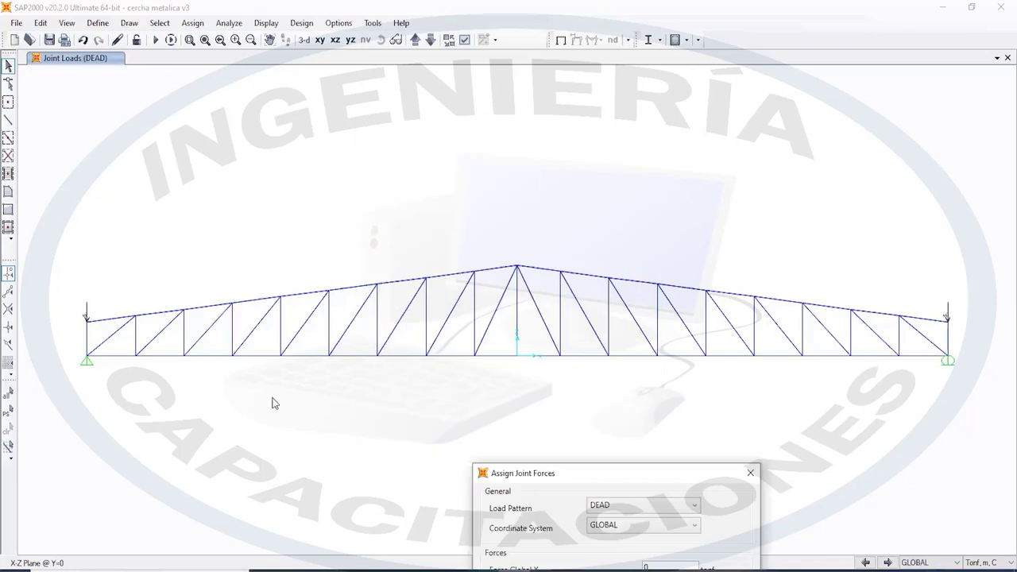
pyautogui.click(136, 315)
pyautogui.click(185, 311)
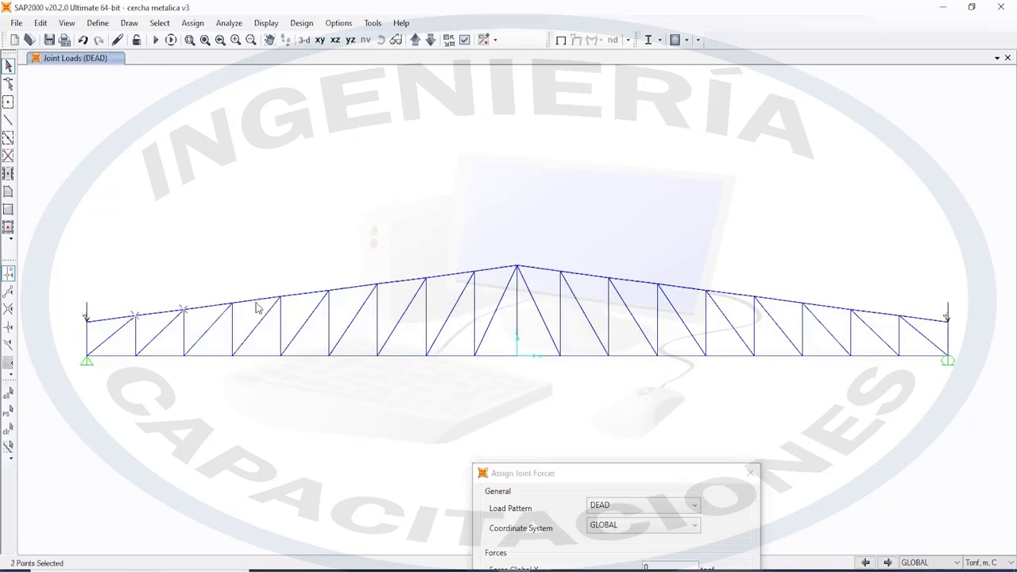
pyautogui.click(233, 304)
pyautogui.click(279, 300)
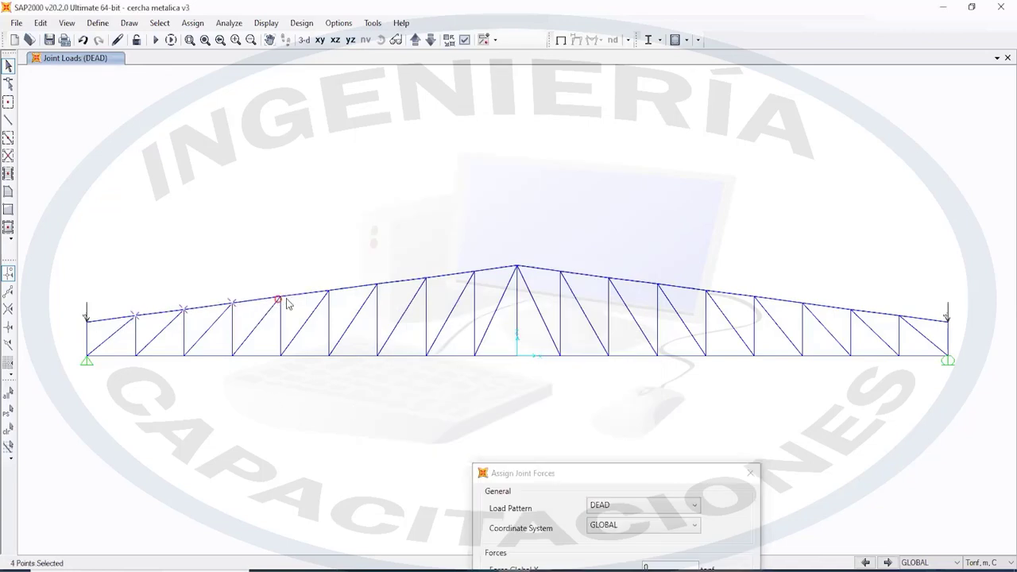
pyautogui.click(329, 291)
pyautogui.click(377, 283)
pyautogui.click(427, 278)
pyautogui.click(474, 271)
pyautogui.click(516, 266)
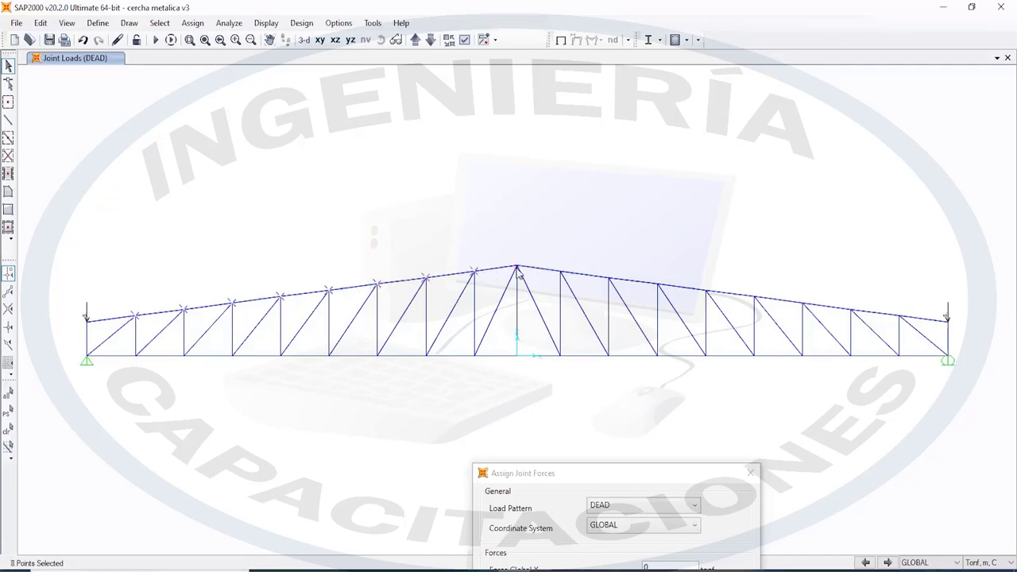
pyautogui.click(561, 271)
pyautogui.click(608, 277)
pyautogui.click(656, 284)
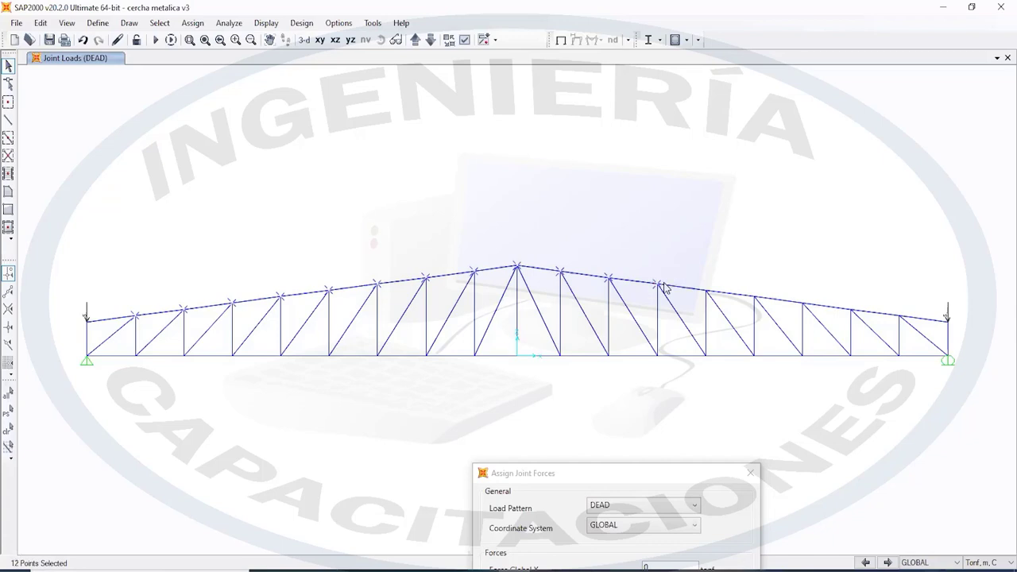
pyautogui.click(705, 291)
pyautogui.click(754, 298)
pyautogui.click(802, 303)
pyautogui.click(850, 310)
pyautogui.click(852, 310)
pyautogui.click(901, 315)
pyautogui.moveTo(660, 469); pyautogui.dragTo(588, 181)
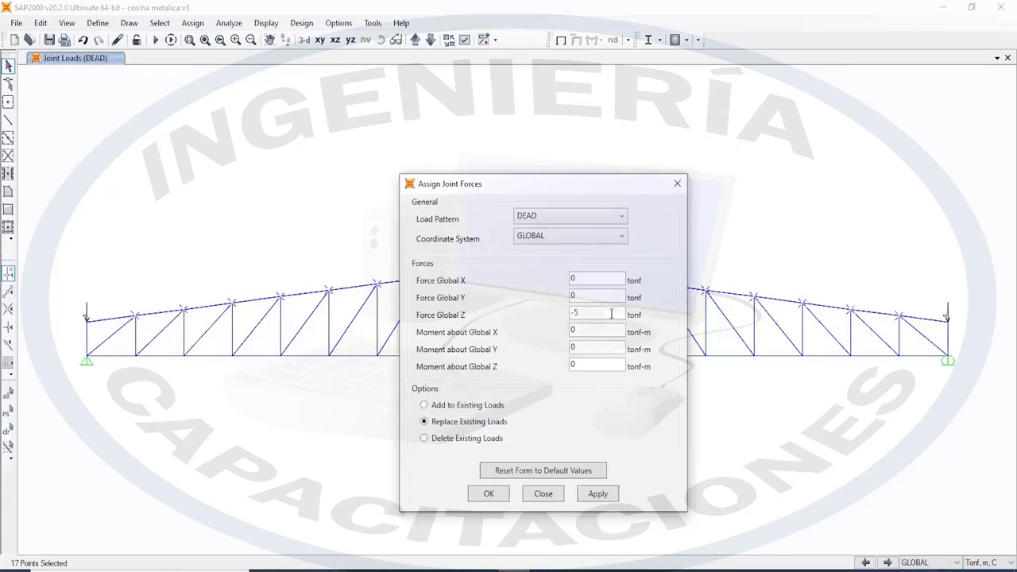
pyautogui.click(612, 314)
pyautogui.write('-10')
pyautogui.click(598, 494)
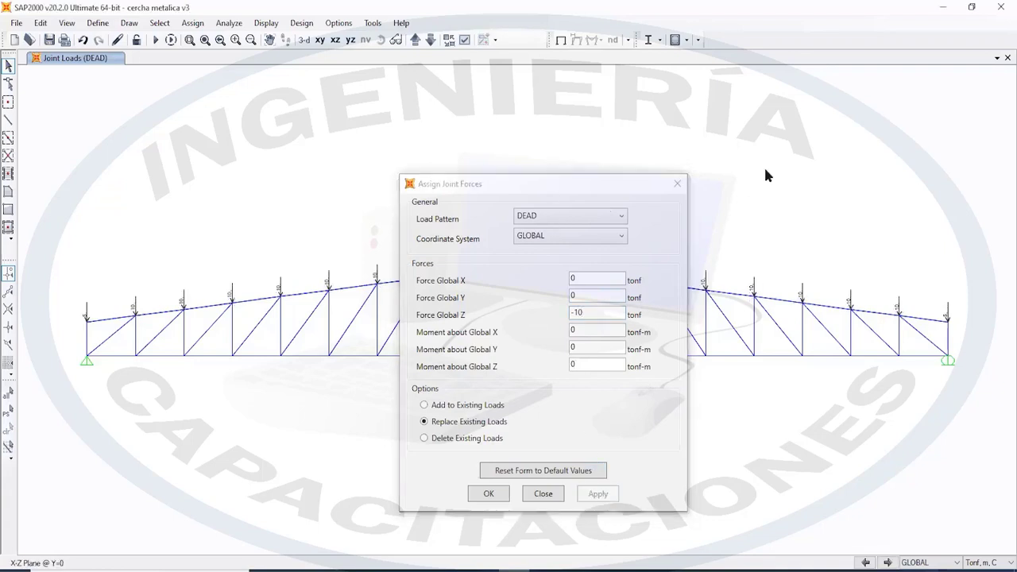
pyautogui.click(677, 183)
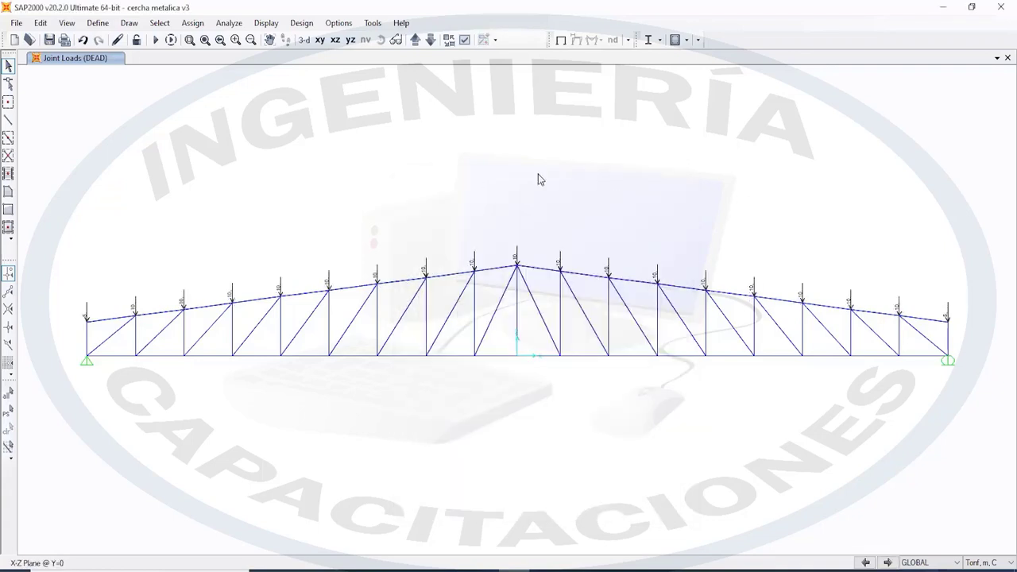
pyautogui.scroll(2, 442, 266)
pyautogui.scroll(-3, 442, 263)
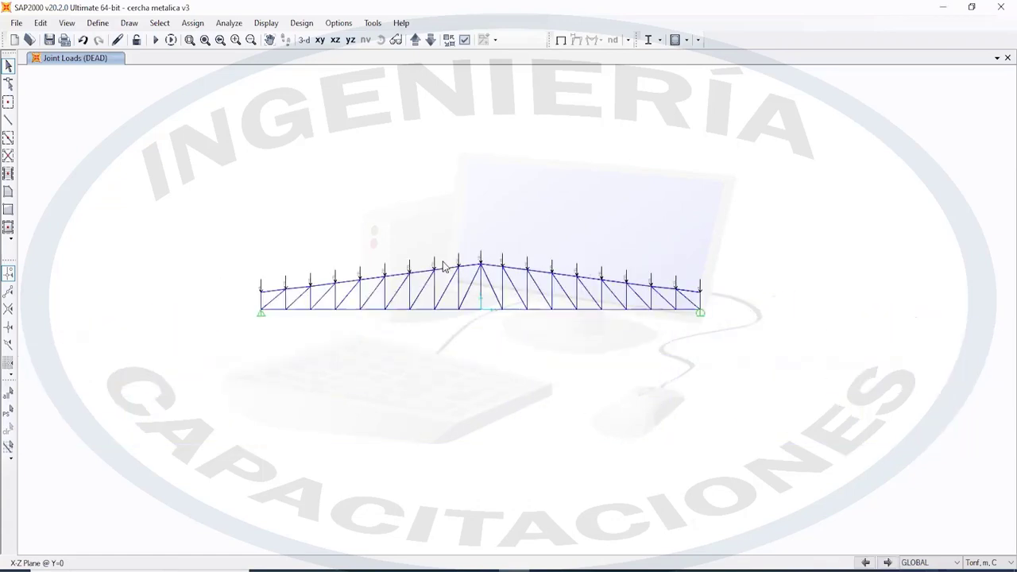
pyautogui.scroll(2, 442, 266)
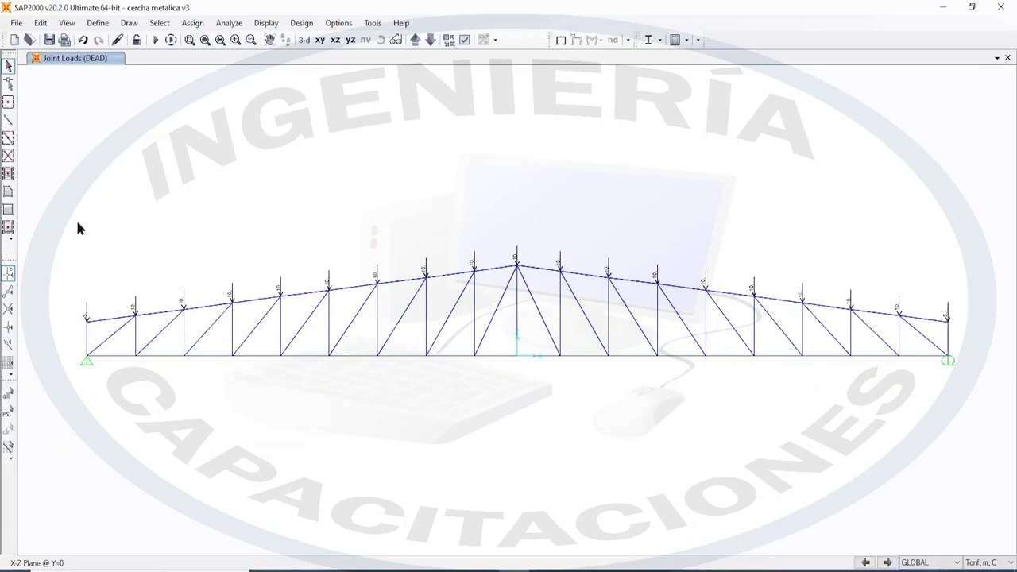
pyautogui.moveTo(59, 228); pyautogui.dragTo(998, 440)
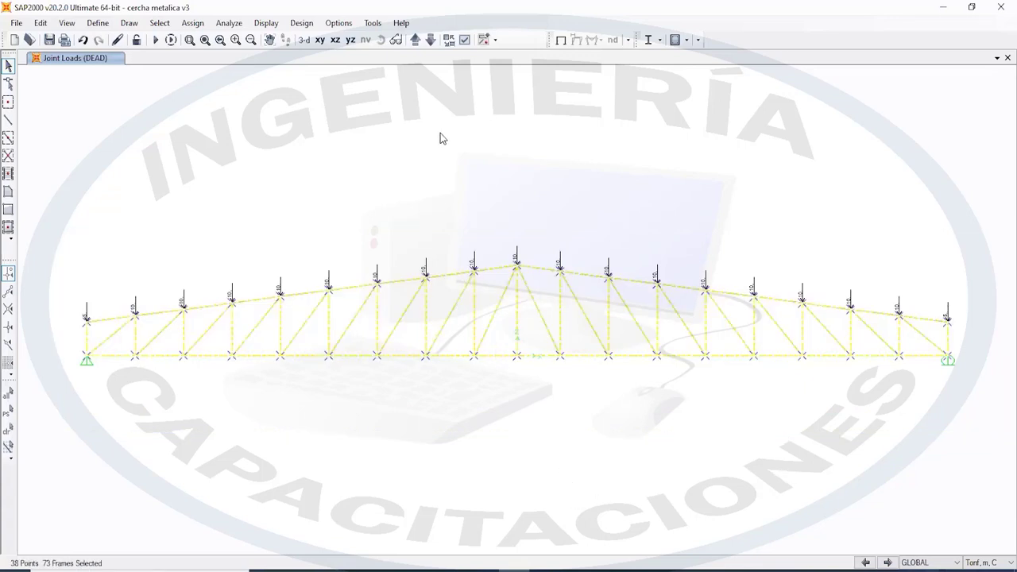
pyautogui.hotkey('ctrl', 'q')
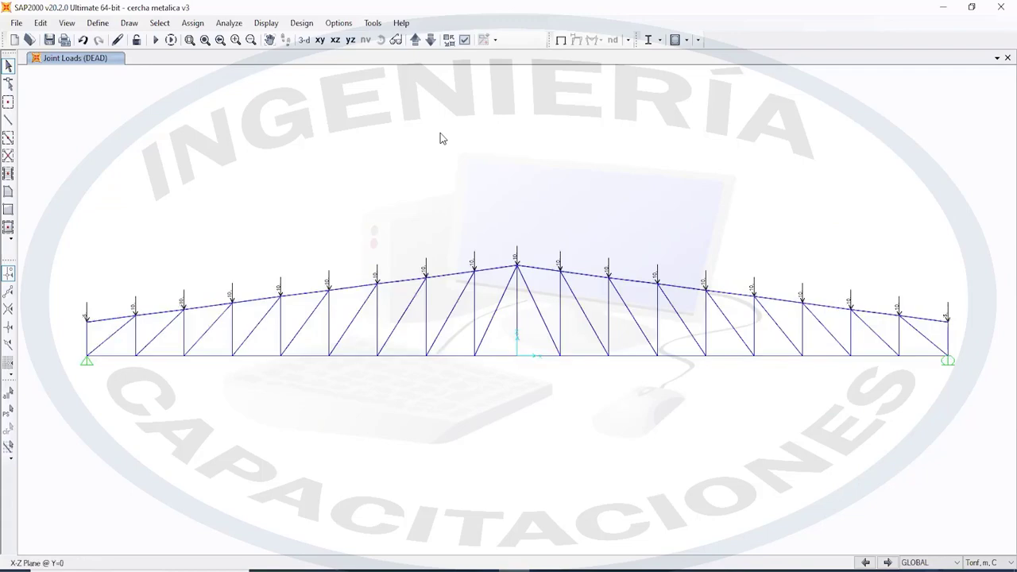
pyautogui.click(273, 24)
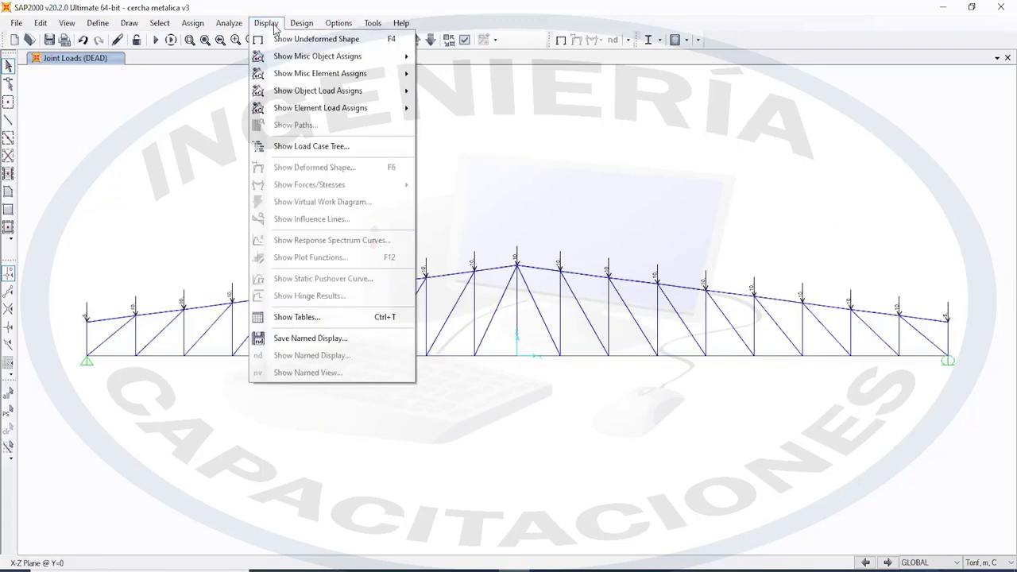
pyautogui.click(274, 24)
# Set the analysis options to the Plane Frame (XZ Plane) degrees of freedom
pyautogui.click(229, 23)
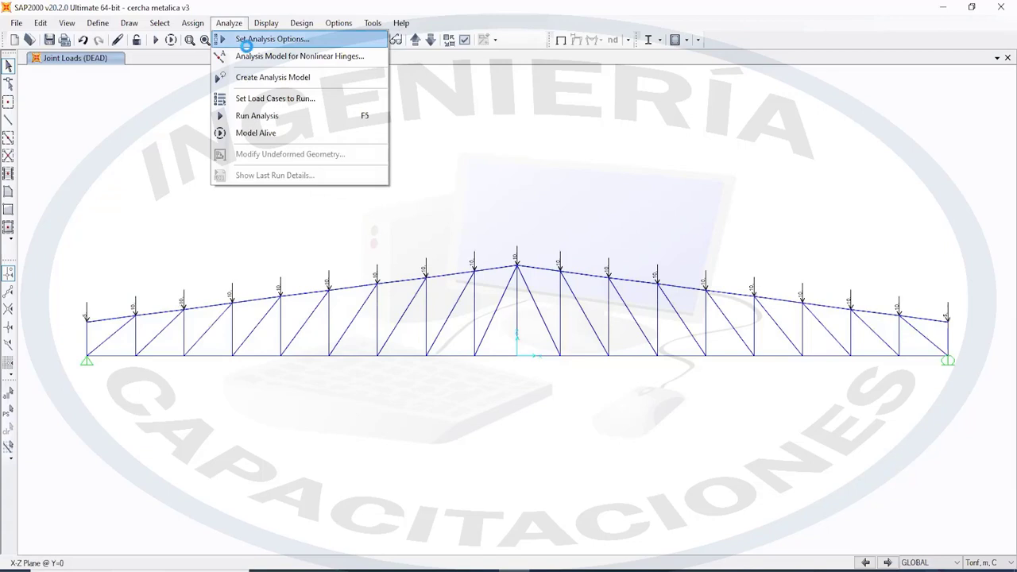
pyautogui.click(213, 39)
pyautogui.click(445, 274)
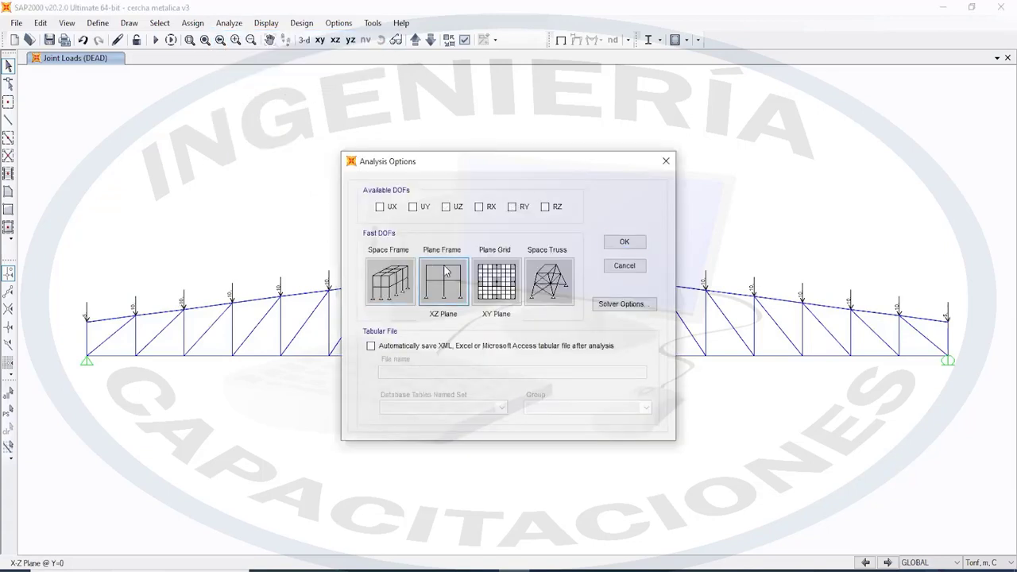
pyautogui.click(446, 273)
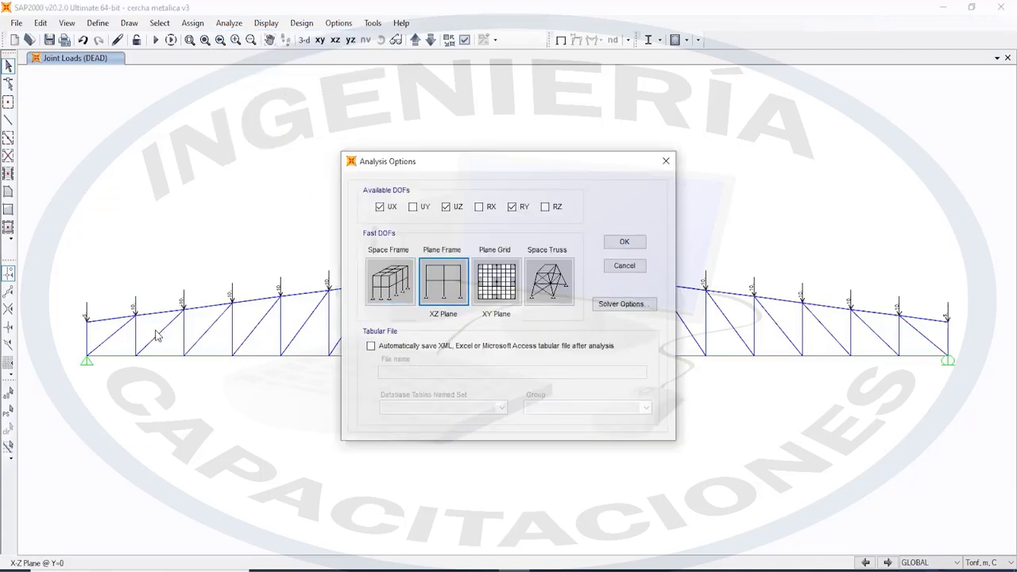
pyautogui.click(624, 241)
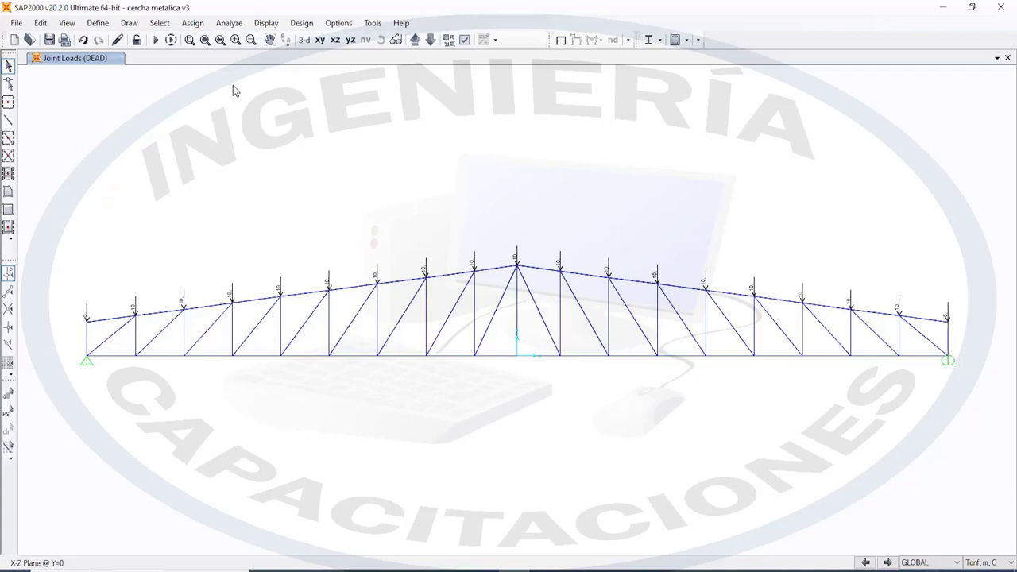
# Review the defined load patterns, checking the DEAD pattern's type and self-weight multiplier
pyautogui.click(95, 22)
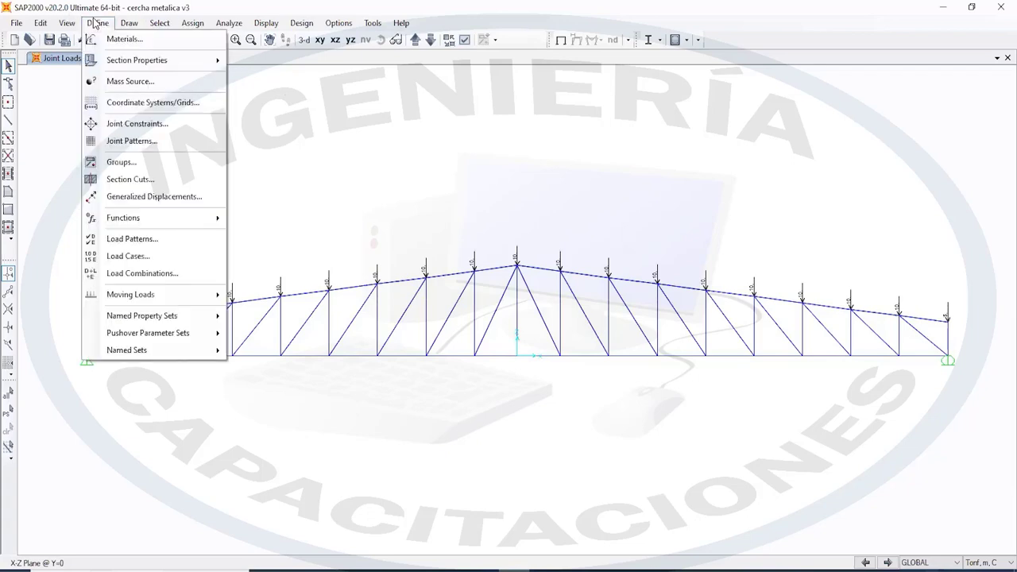
pyautogui.click(95, 22)
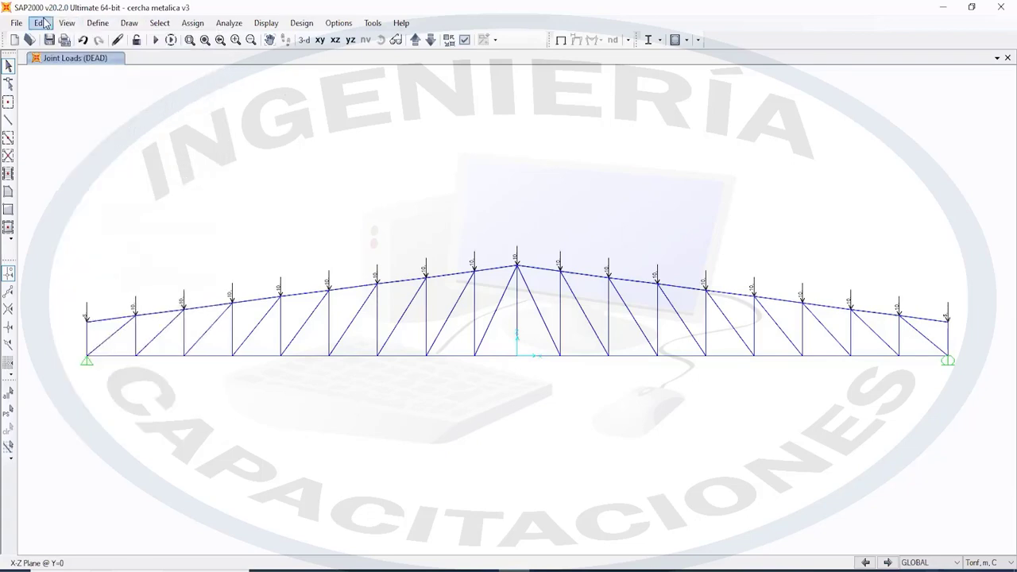
pyautogui.click(97, 23)
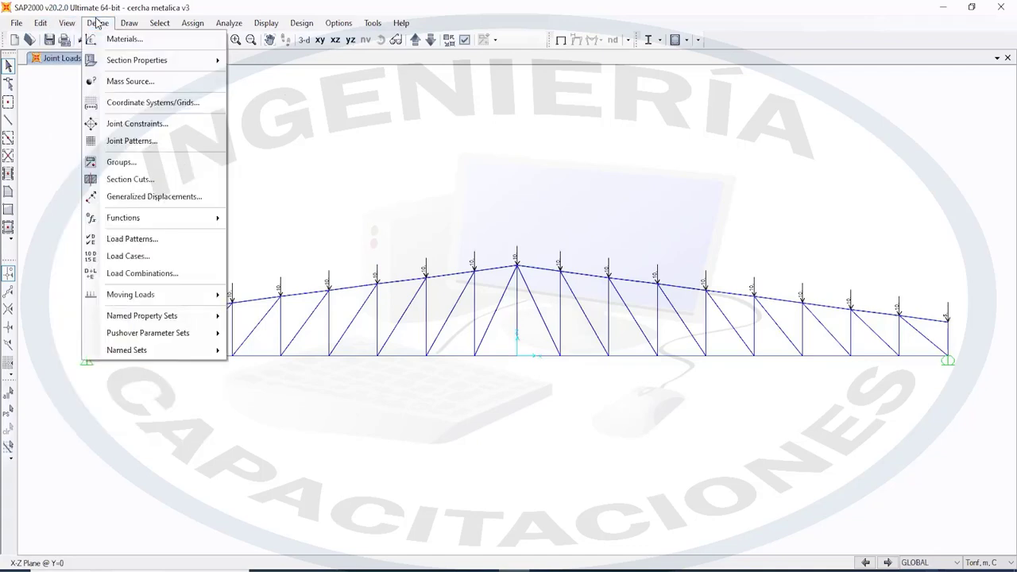
pyautogui.click(132, 238)
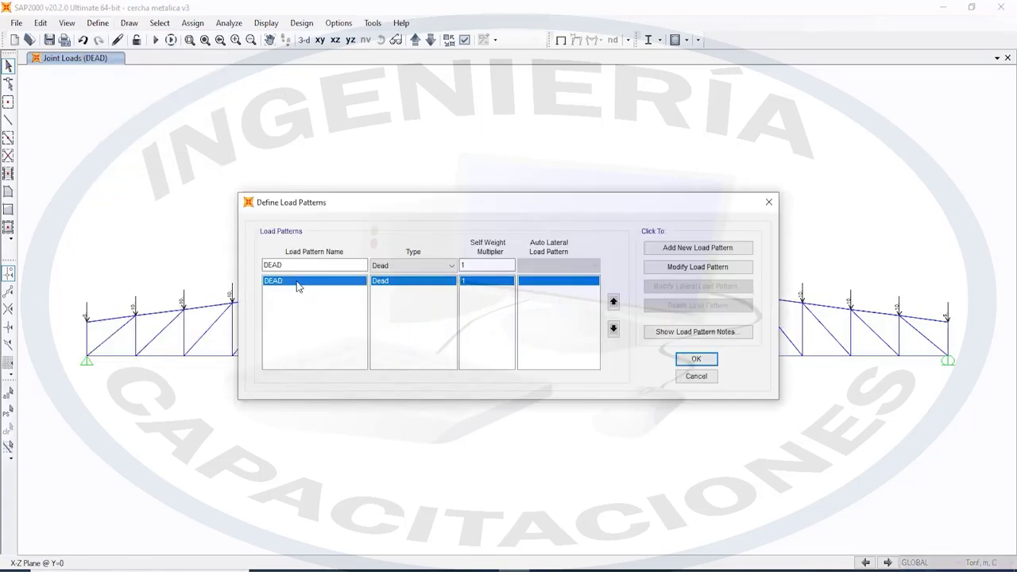
pyautogui.click(768, 202)
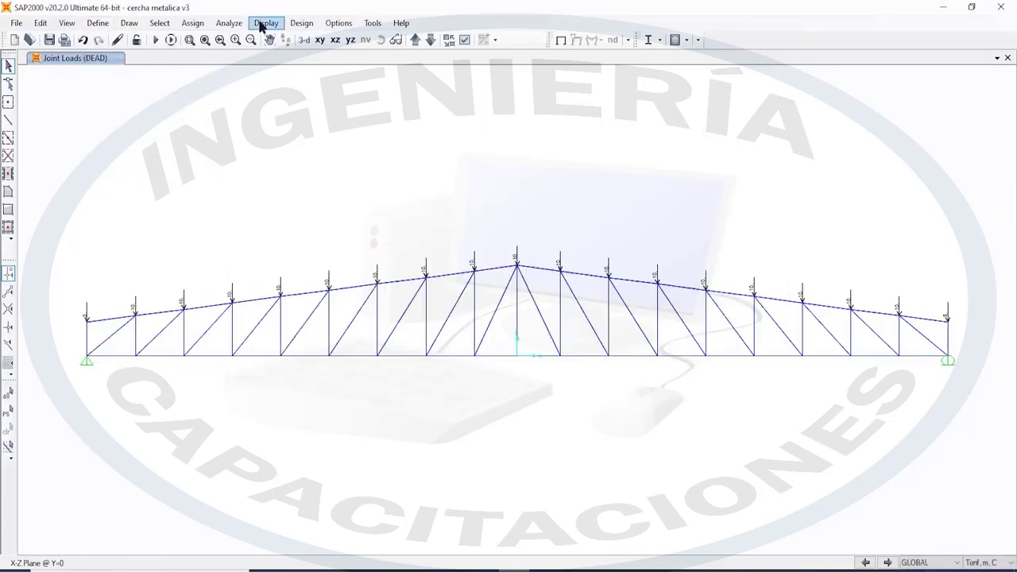
# Reapply the Plane Frame (XZ Plane) preset in the analysis options
pyautogui.click(228, 23)
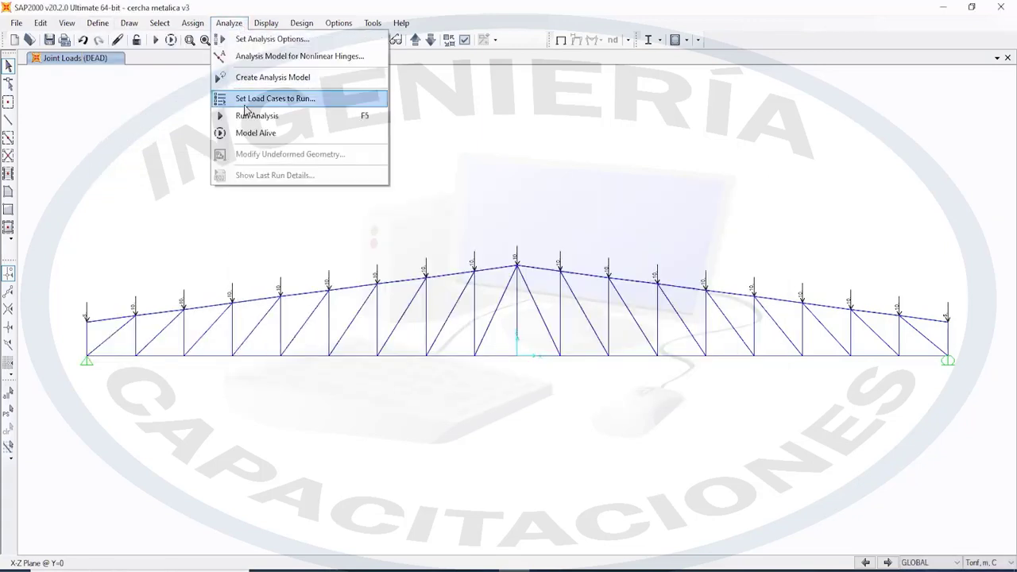
pyautogui.click(248, 39)
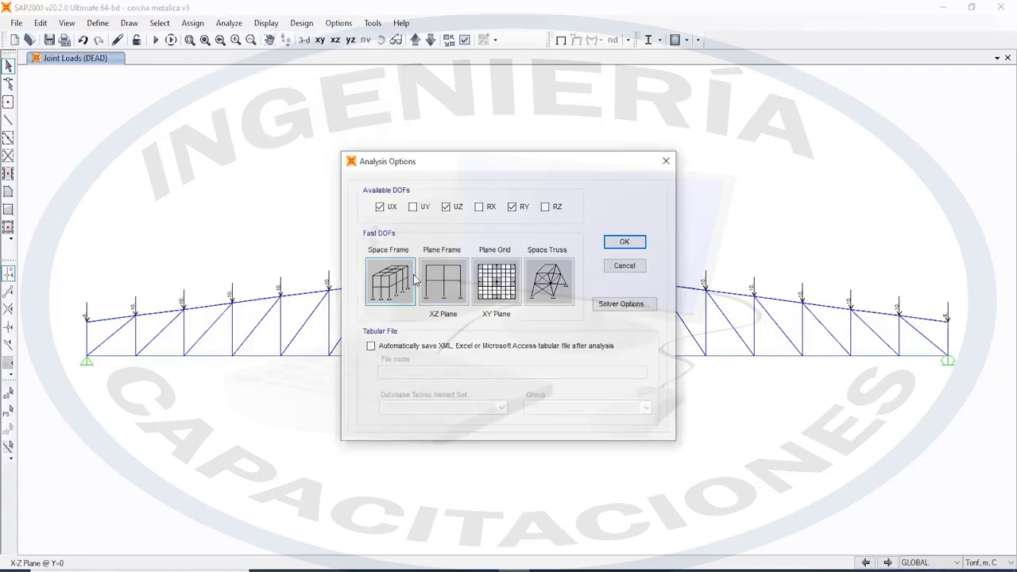
pyautogui.click(449, 282)
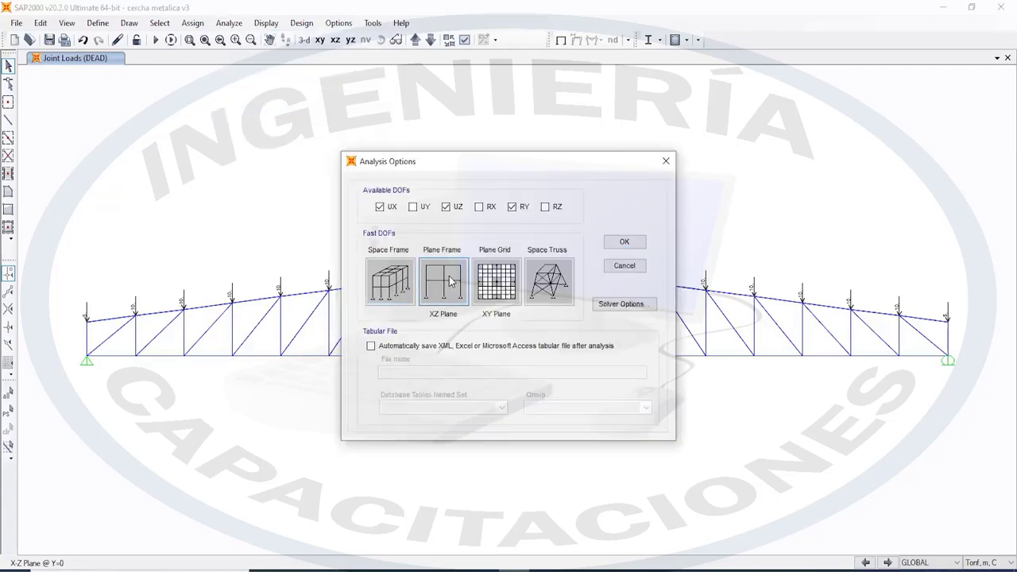
pyautogui.click(633, 242)
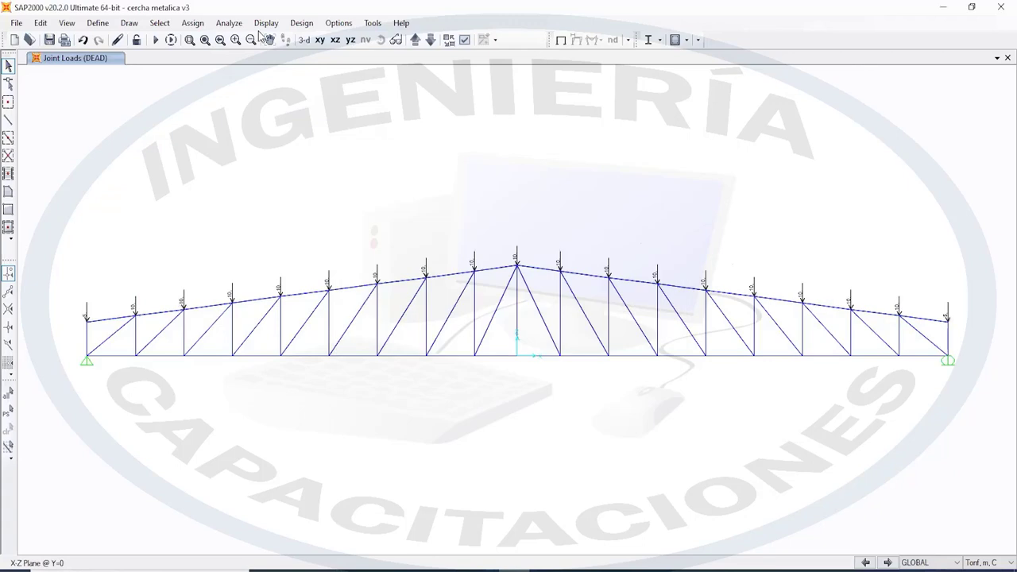
# Exclude the MODAL case from the load cases to run and run the analysis for DEAD only
pyautogui.click(229, 22)
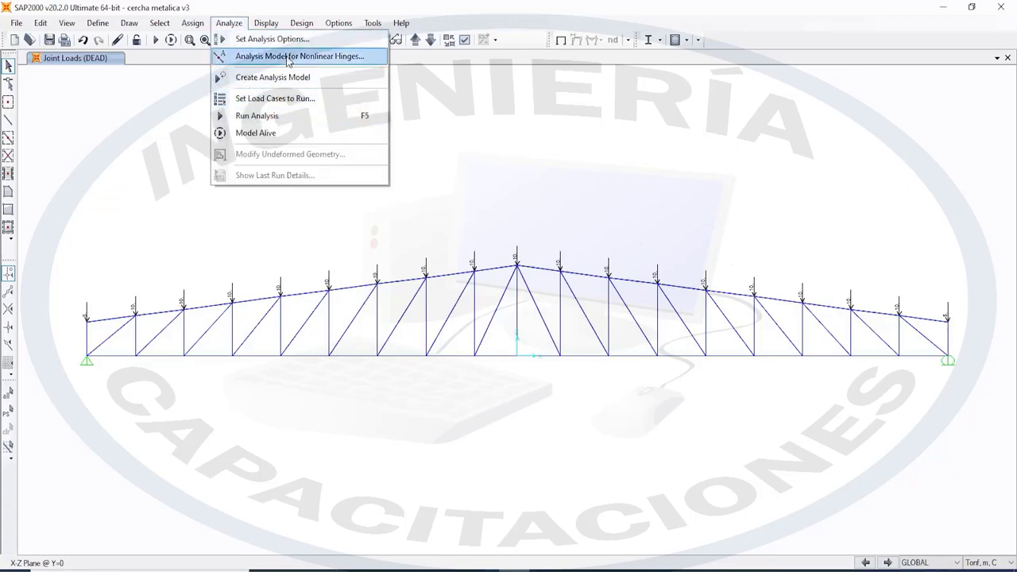
pyautogui.click(277, 118)
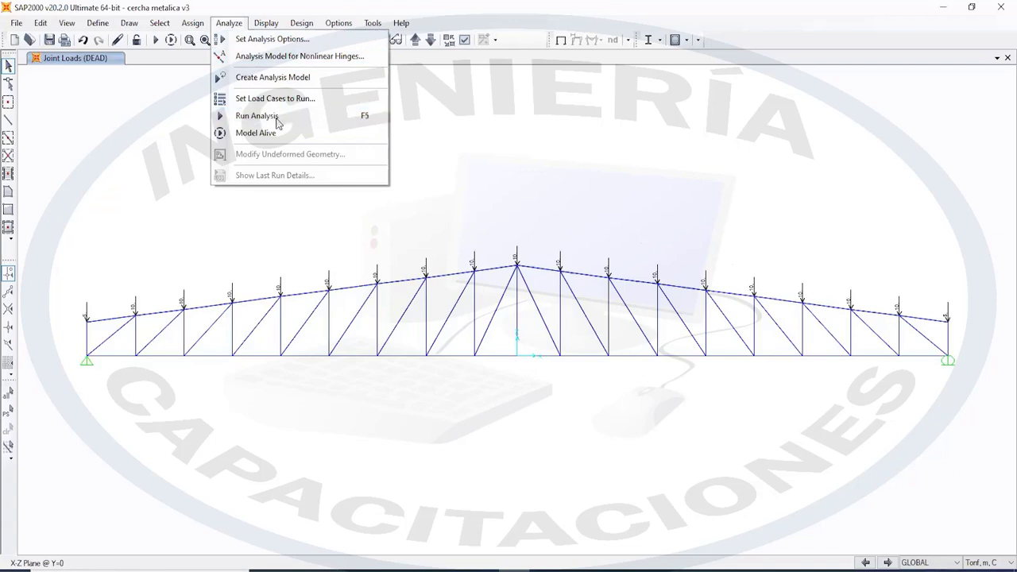
pyautogui.click(510, 241)
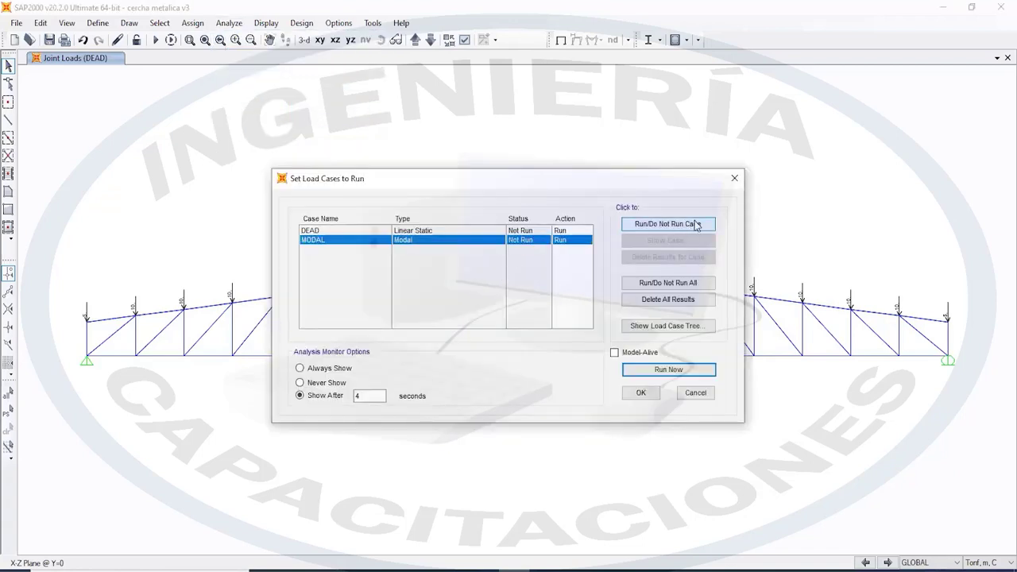
pyautogui.click(665, 225)
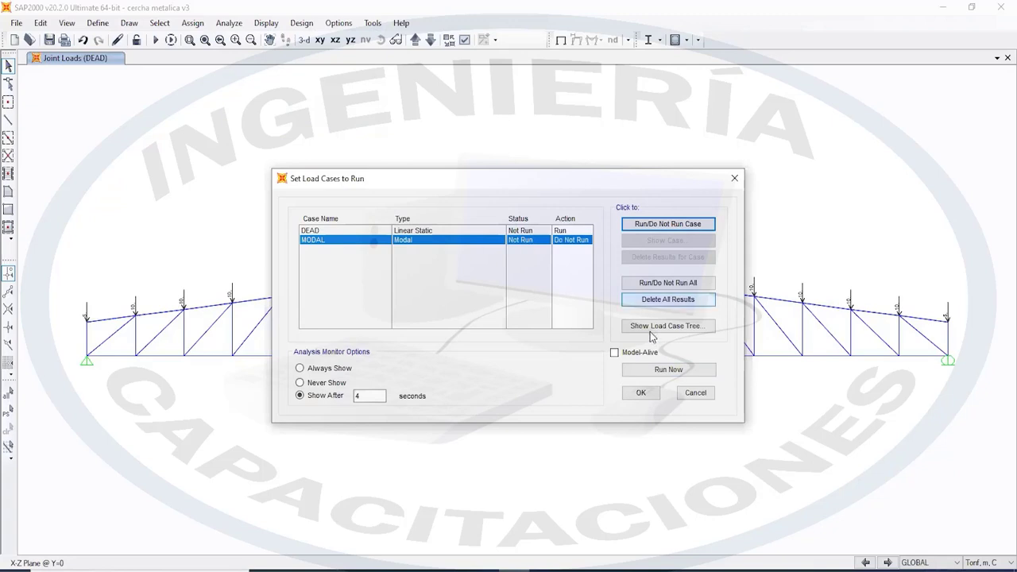
pyautogui.click(665, 368)
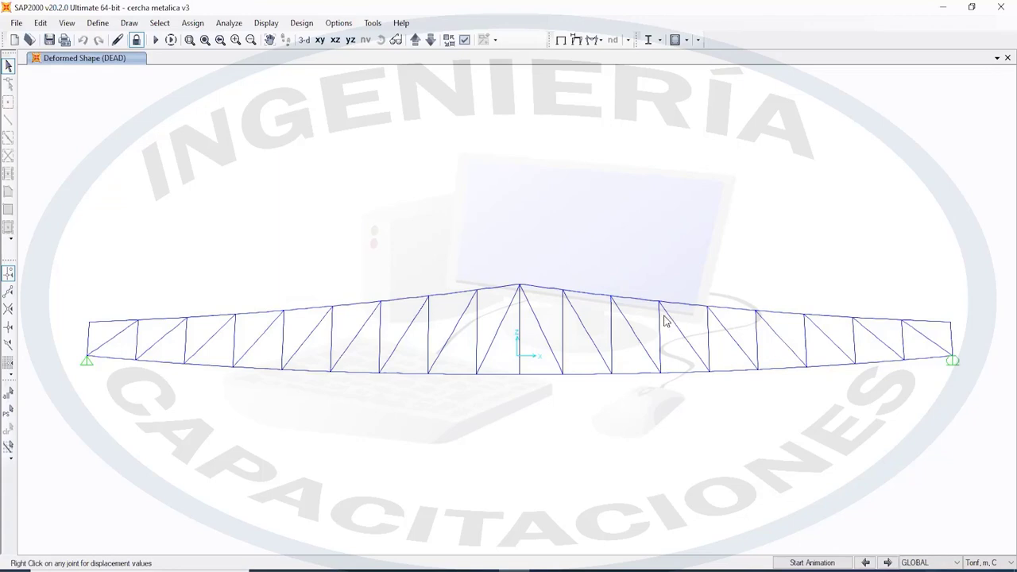
# Switch the units to Tonf, cm, C and check the displacements of the bottom-chord joint at midspan
pyautogui.click(267, 23)
pyautogui.click(539, 410)
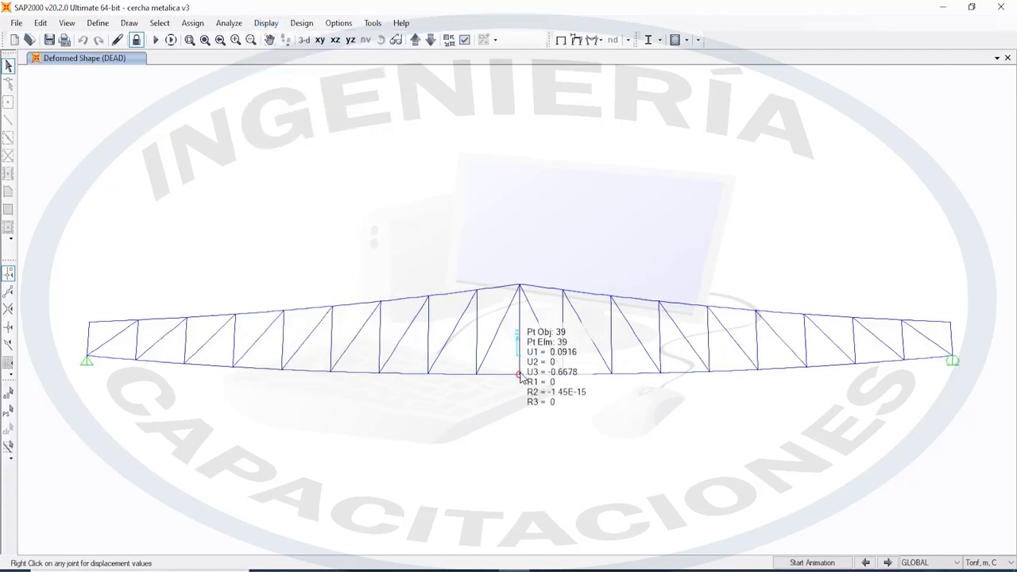
pyautogui.click(984, 566)
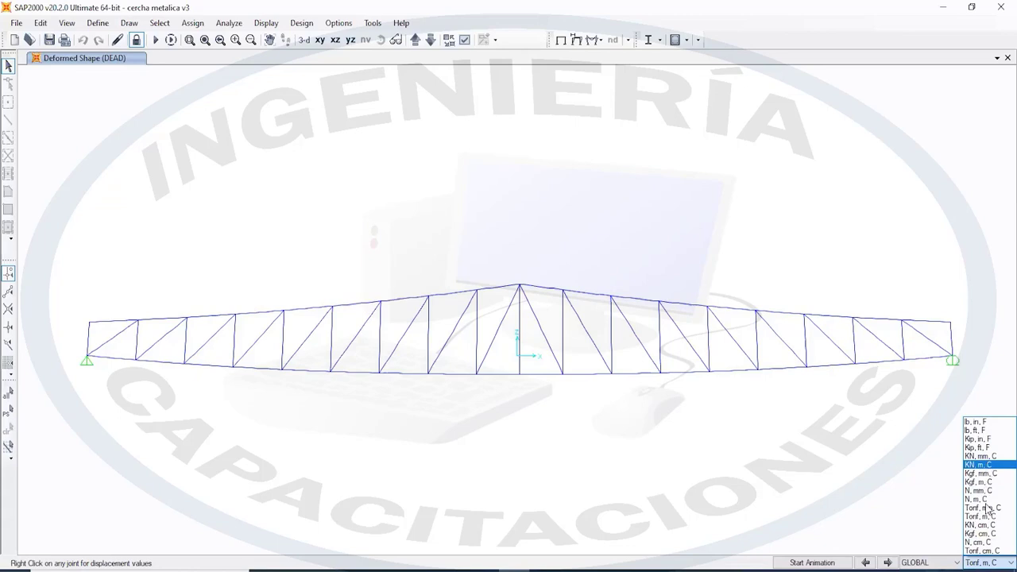
pyautogui.click(984, 550)
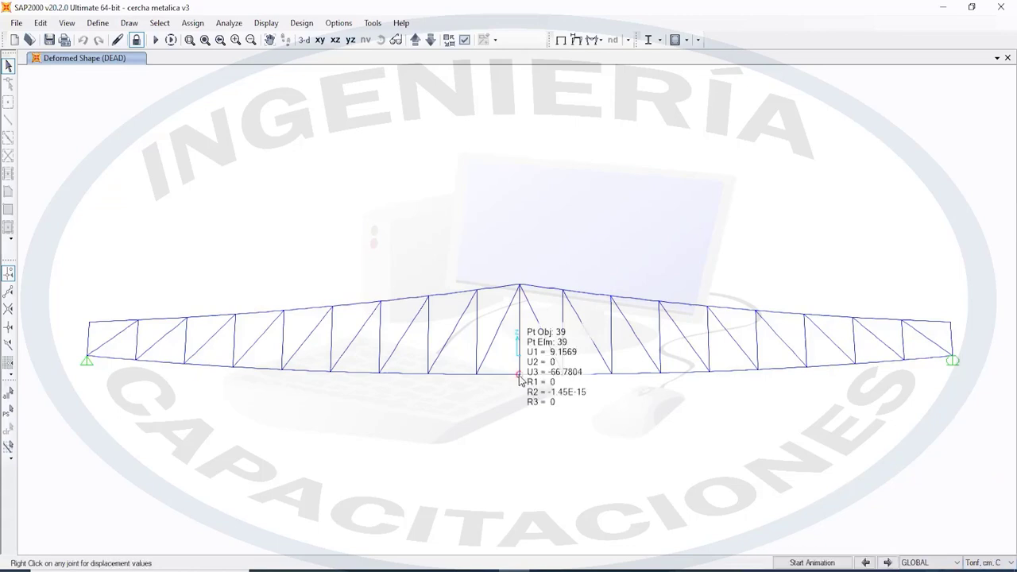
pyautogui.rightClick(520, 375)
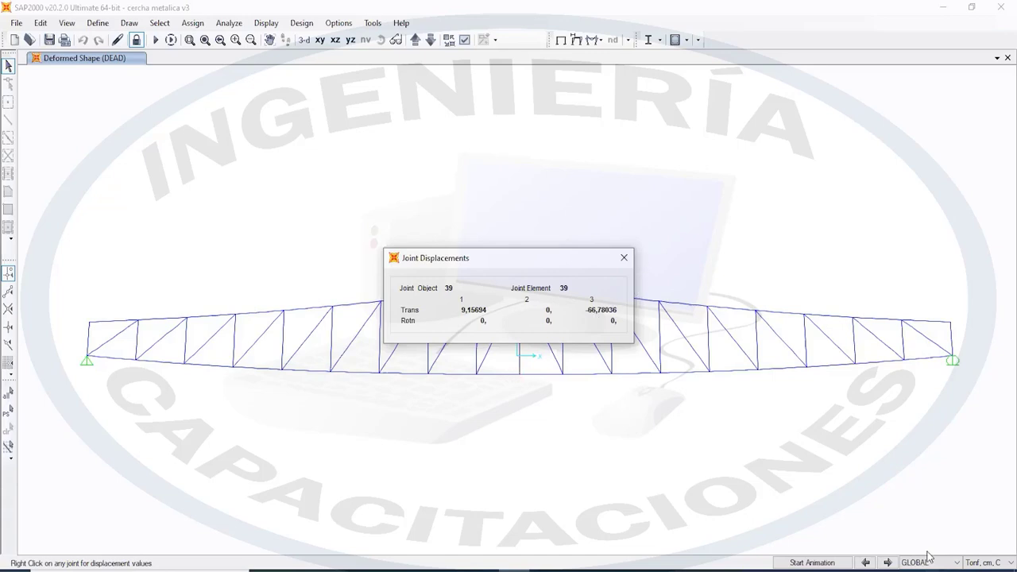
pyautogui.click(624, 257)
# Display the joint reactions for the DEAD case as arrows and inspect those at the pinned support
pyautogui.click(266, 22)
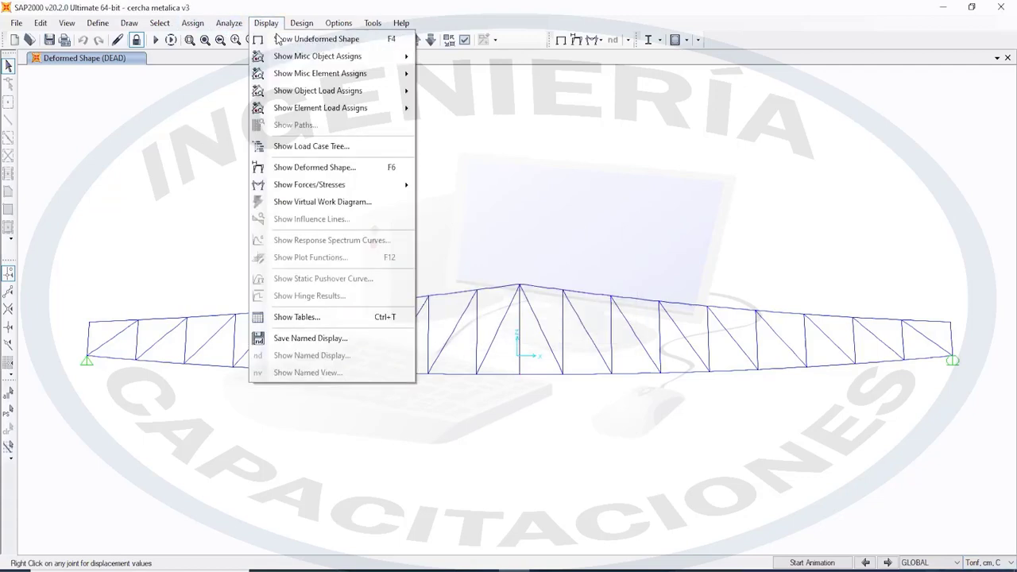
pyautogui.moveTo(357, 196)
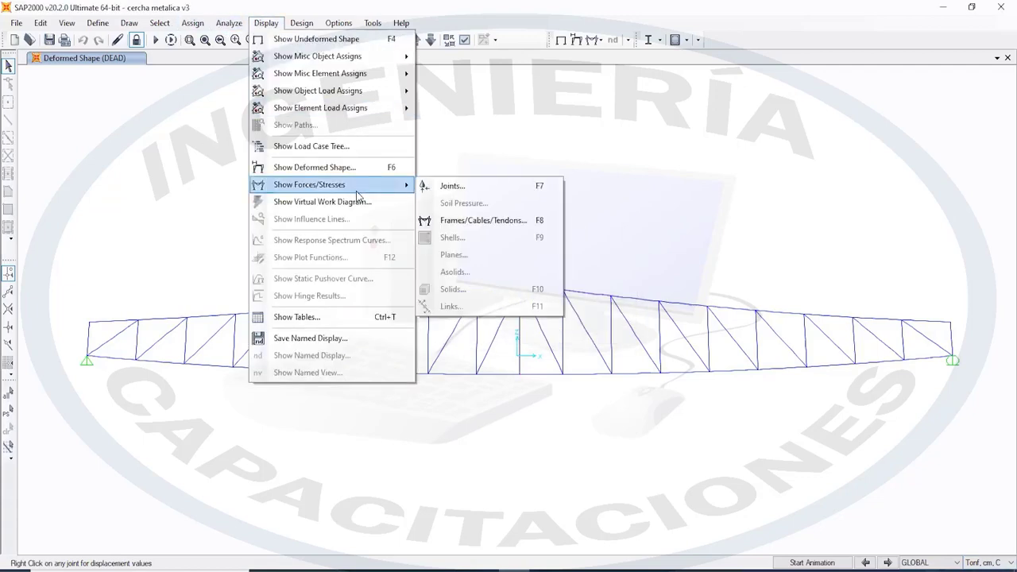
pyautogui.click(534, 184)
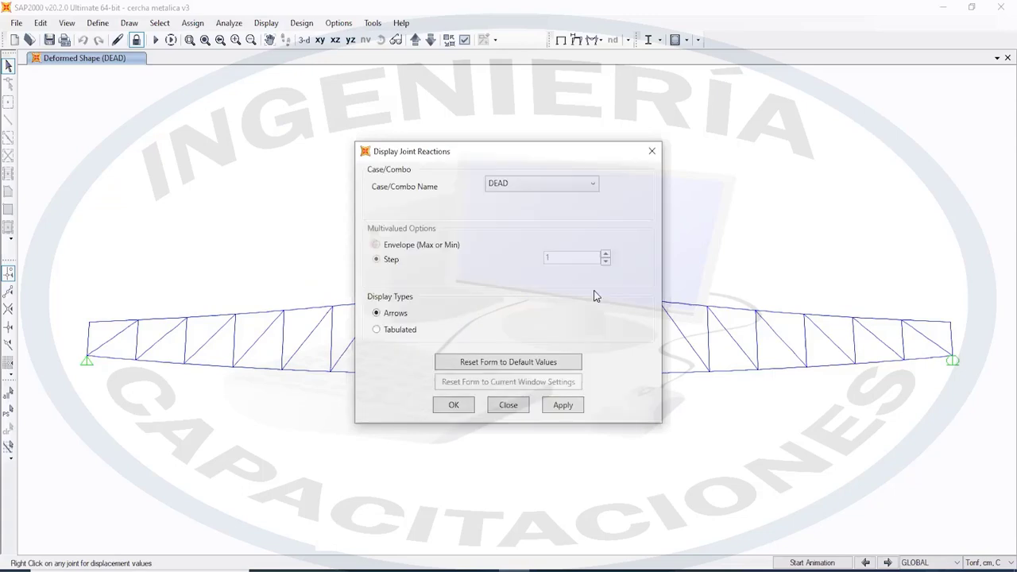
pyautogui.click(569, 409)
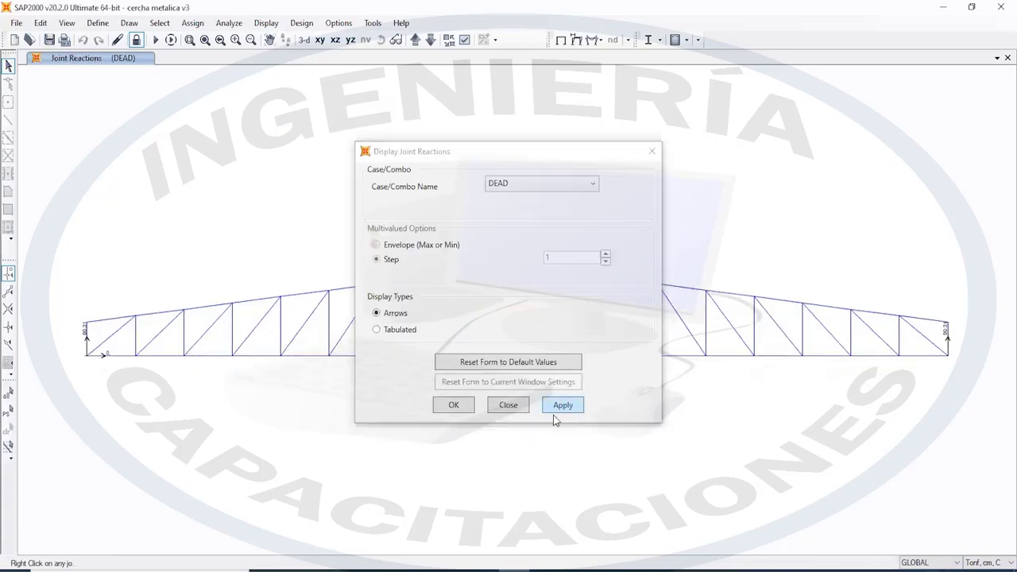
pyautogui.click(461, 404)
pyautogui.scroll(4, 116, 321)
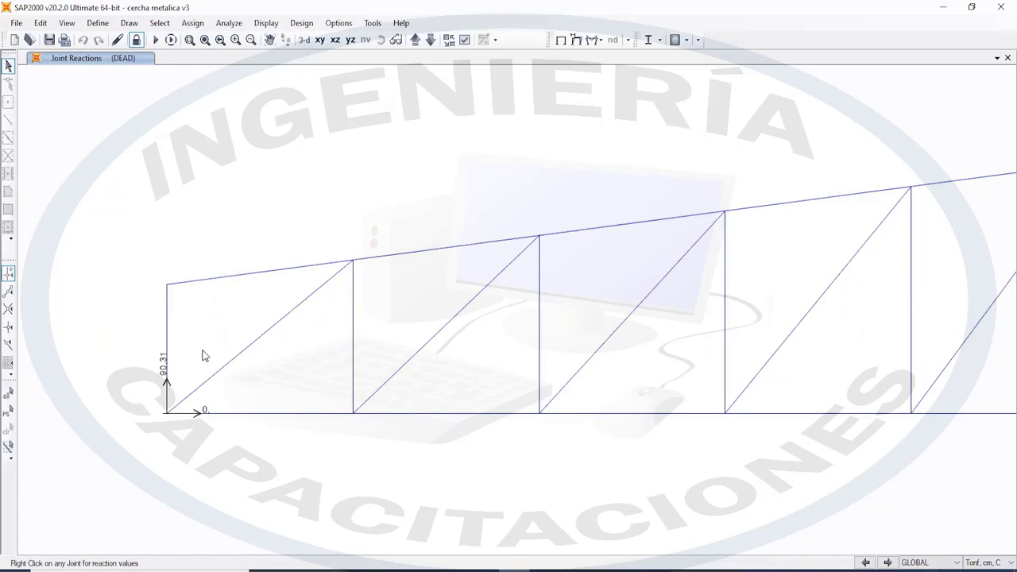
pyautogui.click(266, 22)
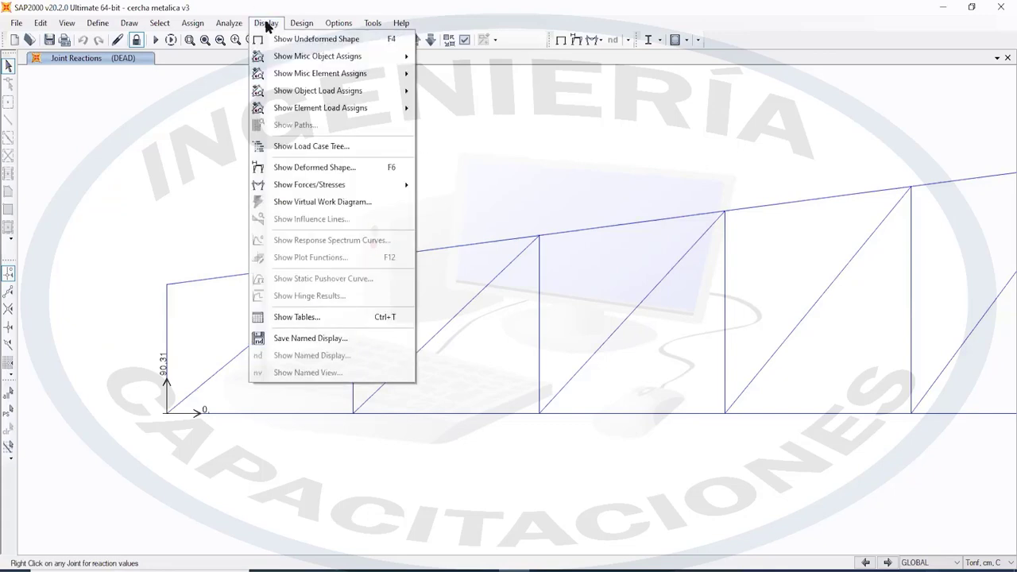
pyautogui.click(266, 22)
pyautogui.click(266, 22)
pyautogui.click(266, 22)
pyautogui.click(266, 23)
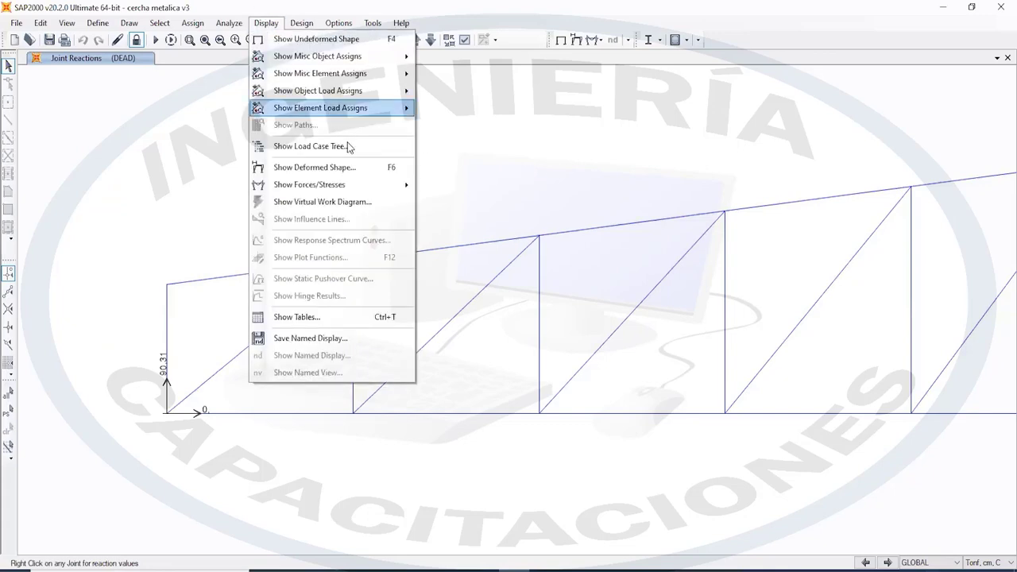
pyautogui.click(343, 167)
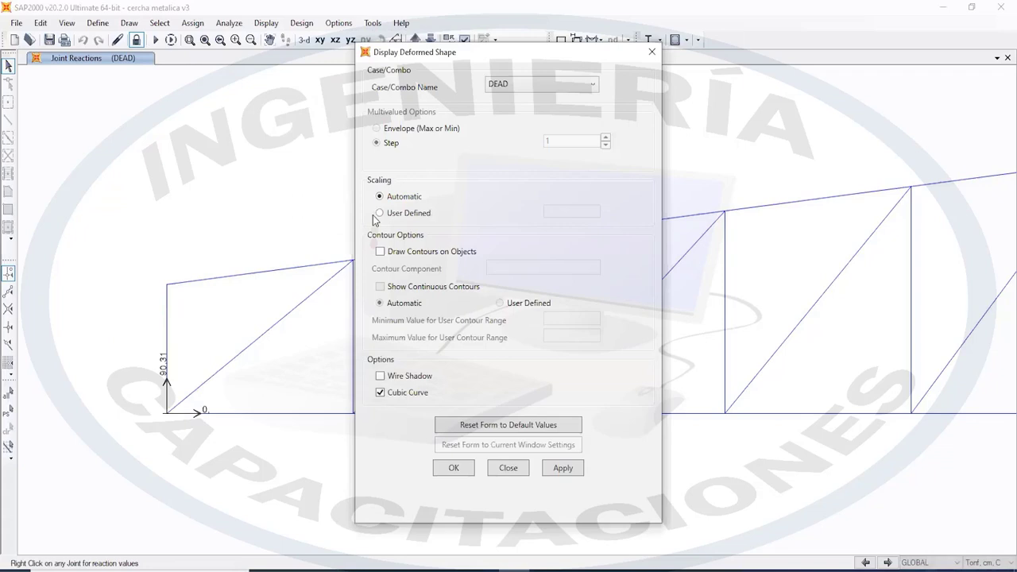
pyautogui.click(585, 84)
pyautogui.click(653, 52)
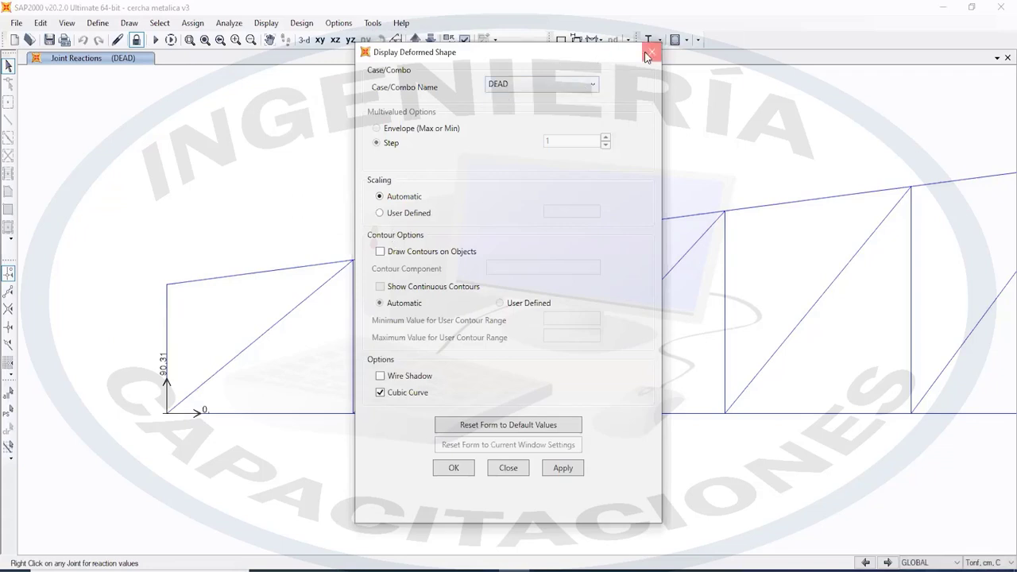
pyautogui.click(653, 52)
# Display the truss's deformed shape for the DEAD case with automatic scaling and the cubic curve option
pyautogui.click(266, 22)
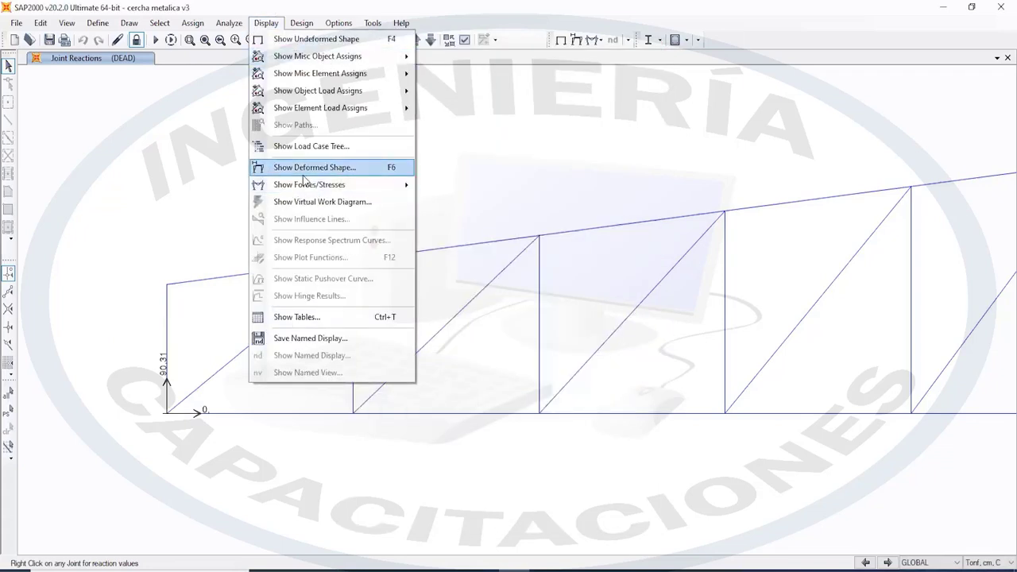
pyautogui.click(344, 168)
pyautogui.click(553, 473)
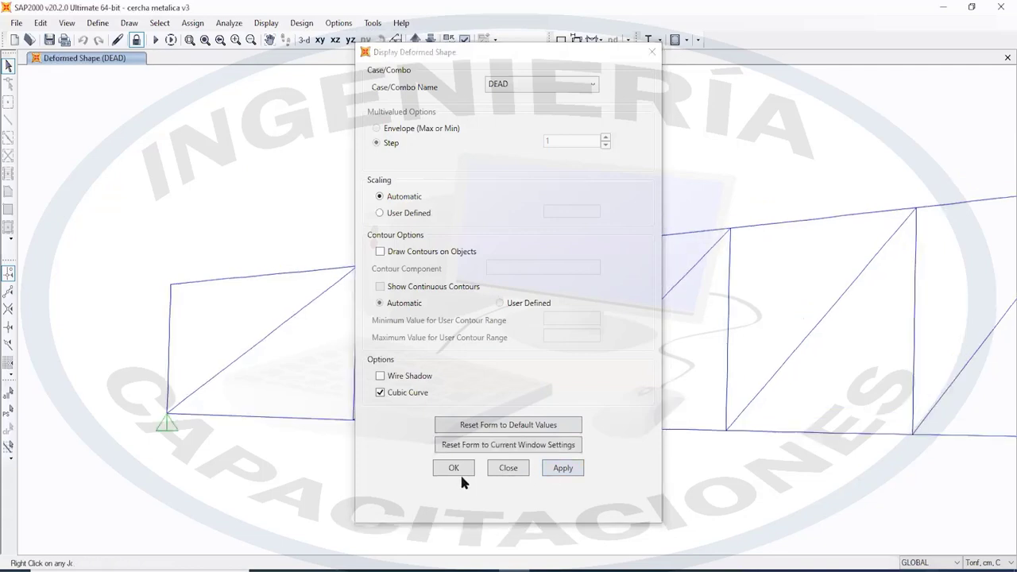
pyautogui.click(456, 470)
pyautogui.scroll(-4, 731, 472)
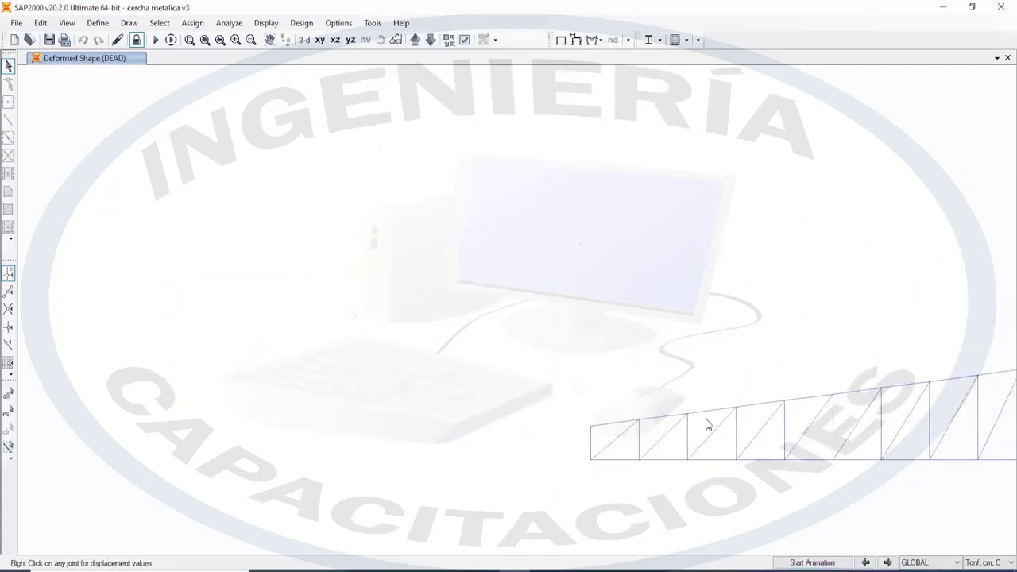
pyautogui.moveTo(831, 402); pyautogui.dragTo(627, 363, button='middle')
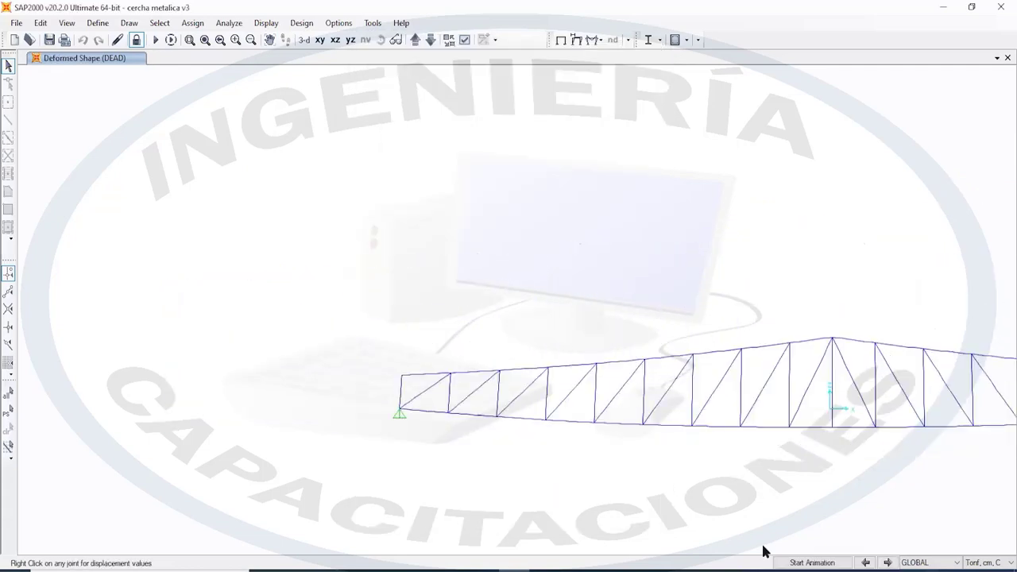
# Animate the deformed shape of the whole truss under DEAD, stopping and replaying the animation to observe its movement
pyautogui.click(812, 563)
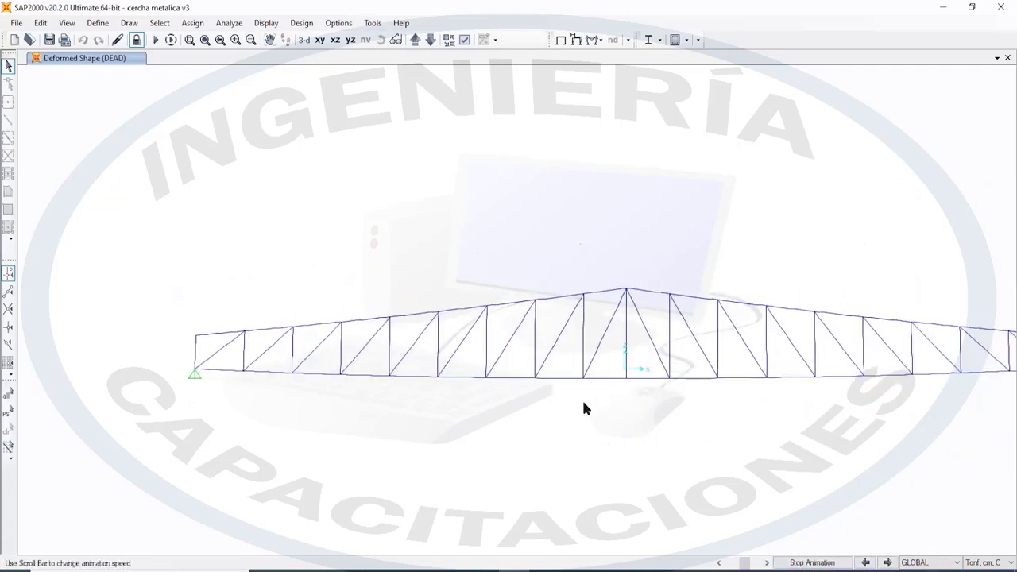
pyautogui.scroll(-3, 804, 429)
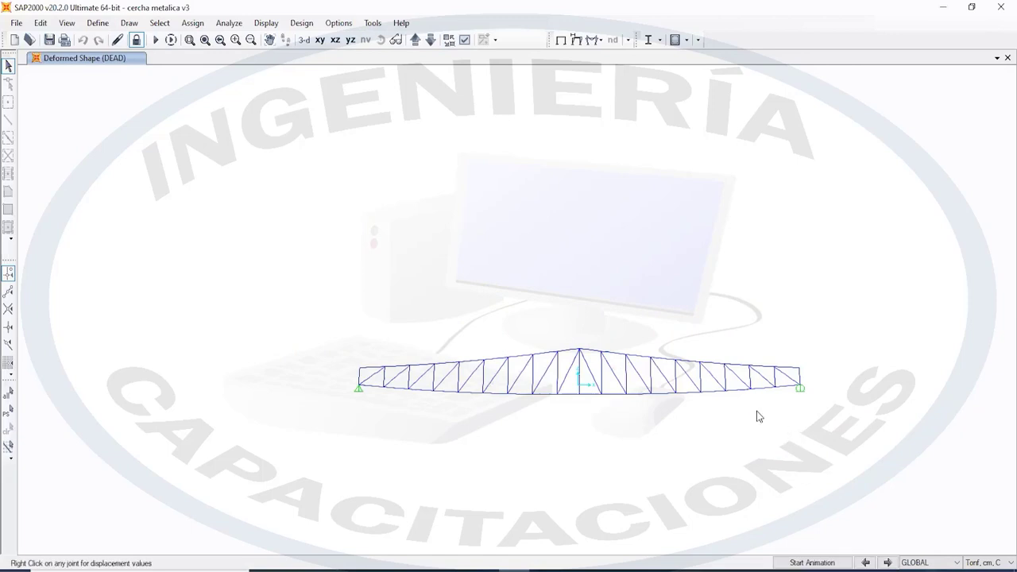
pyautogui.click(812, 562)
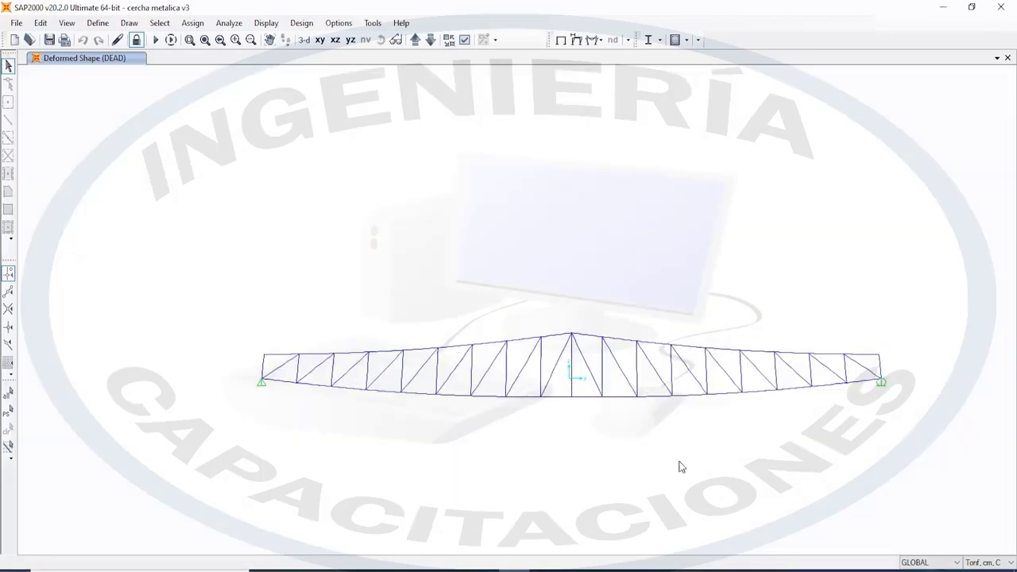
pyautogui.click(679, 463)
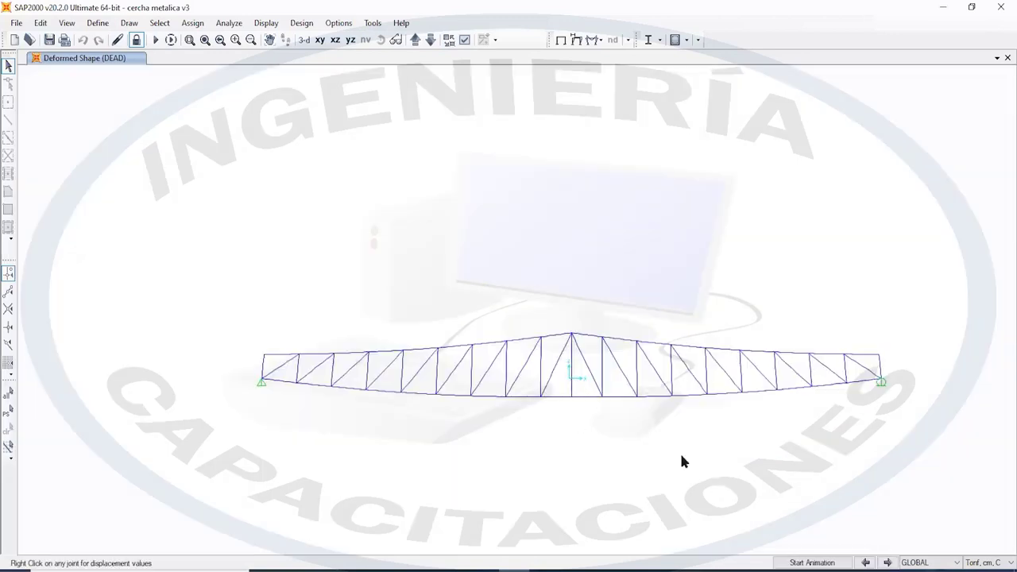
pyautogui.click(810, 560)
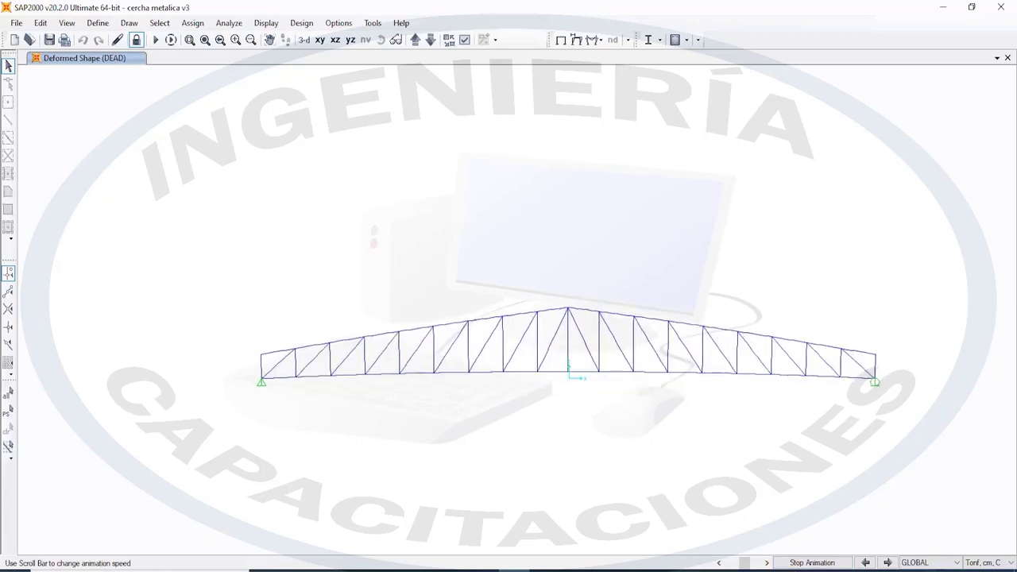
pyautogui.click(811, 562)
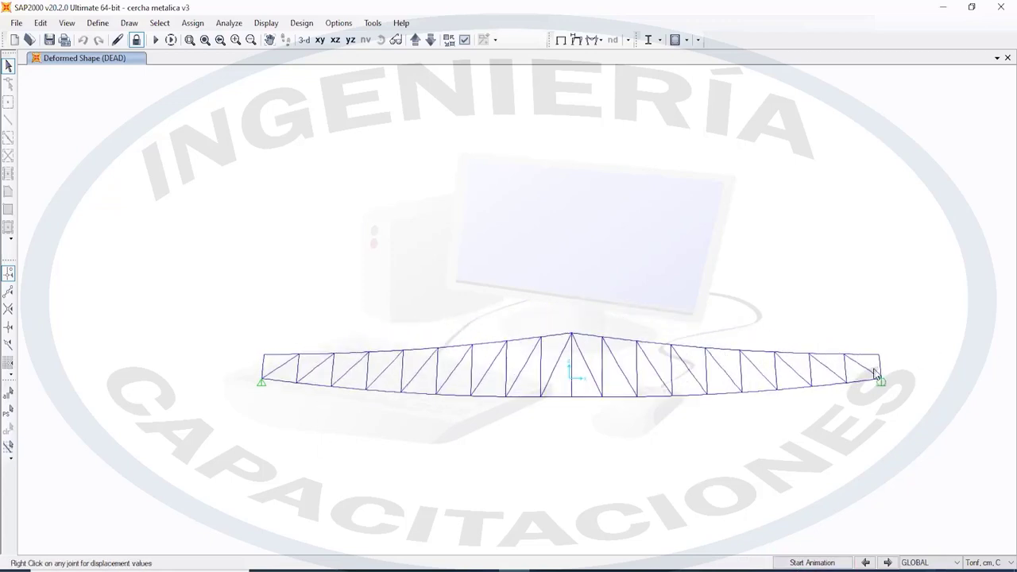
# Display the DEAD axial force diagram with values shown and examine the forces in the chords, verticals and diagonals
pyautogui.click(266, 23)
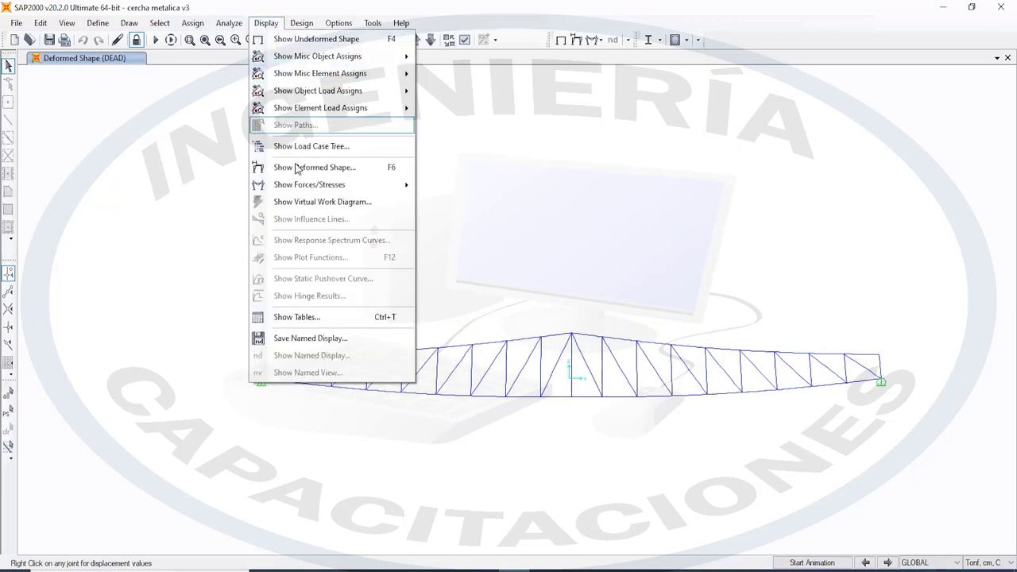
pyautogui.moveTo(296, 190)
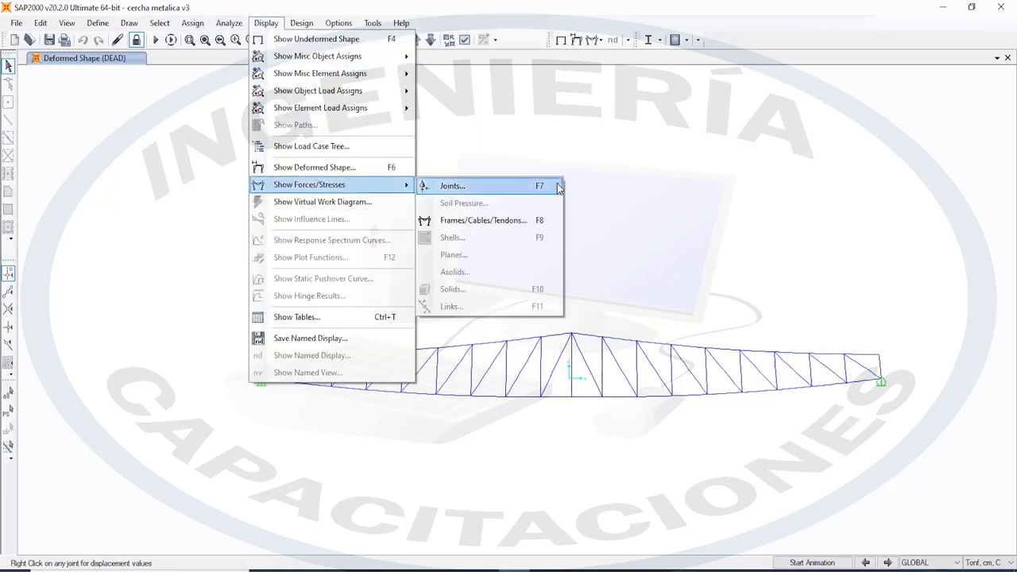
pyautogui.click(522, 221)
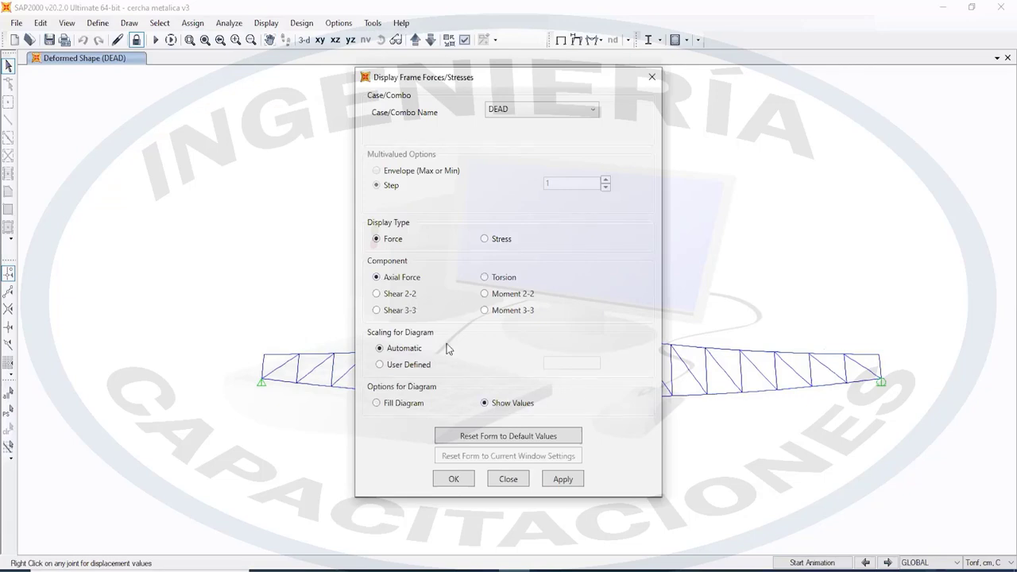
pyautogui.click(561, 480)
pyautogui.click(445, 479)
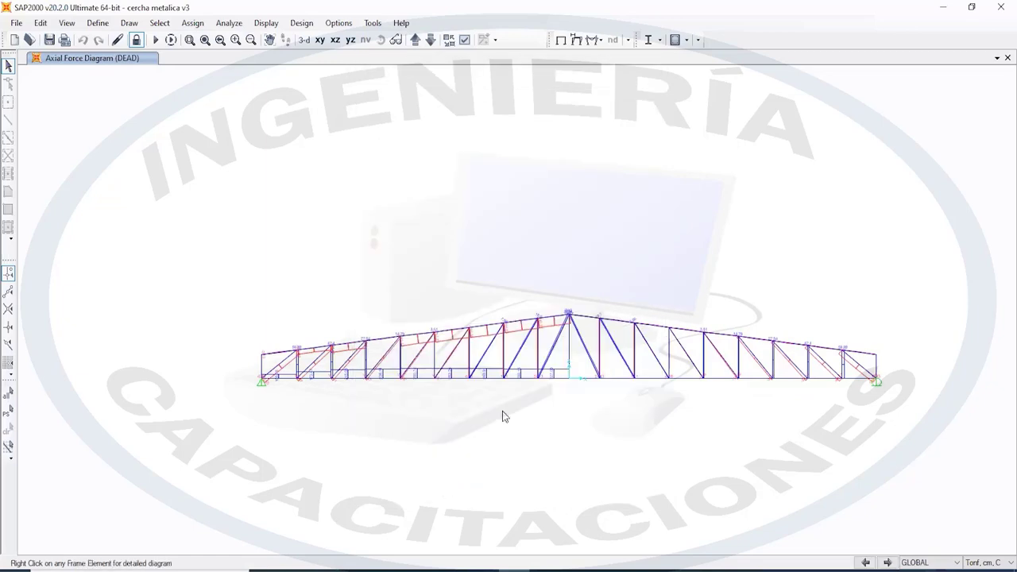
pyautogui.moveTo(559, 350)
pyautogui.scroll(3, 500, 390)
pyautogui.scroll(2, 504, 391)
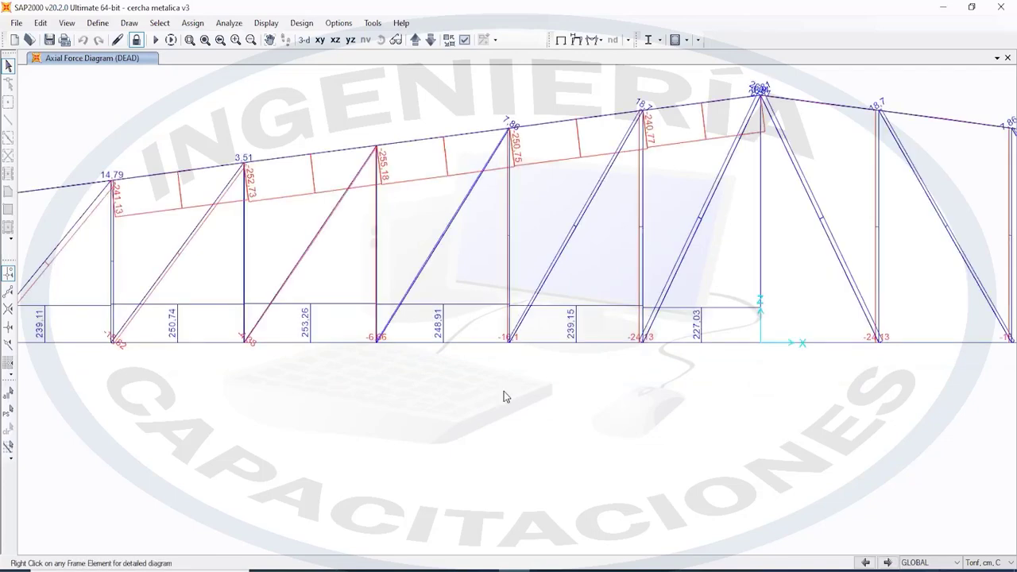
pyautogui.moveTo(477, 395); pyautogui.dragTo(677, 461, button='middle')
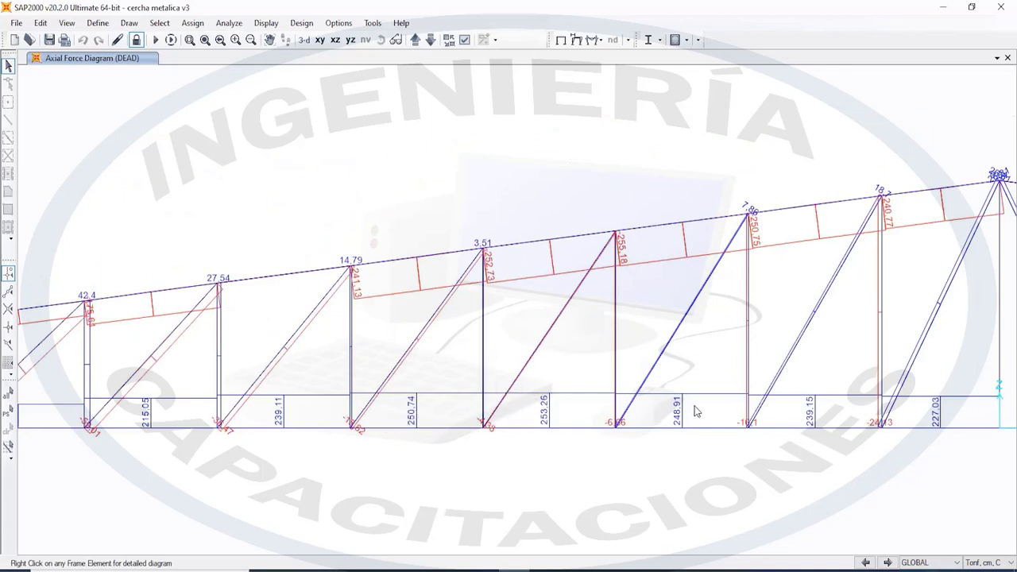
pyautogui.moveTo(748, 422); pyautogui.dragTo(348, 404, button='middle')
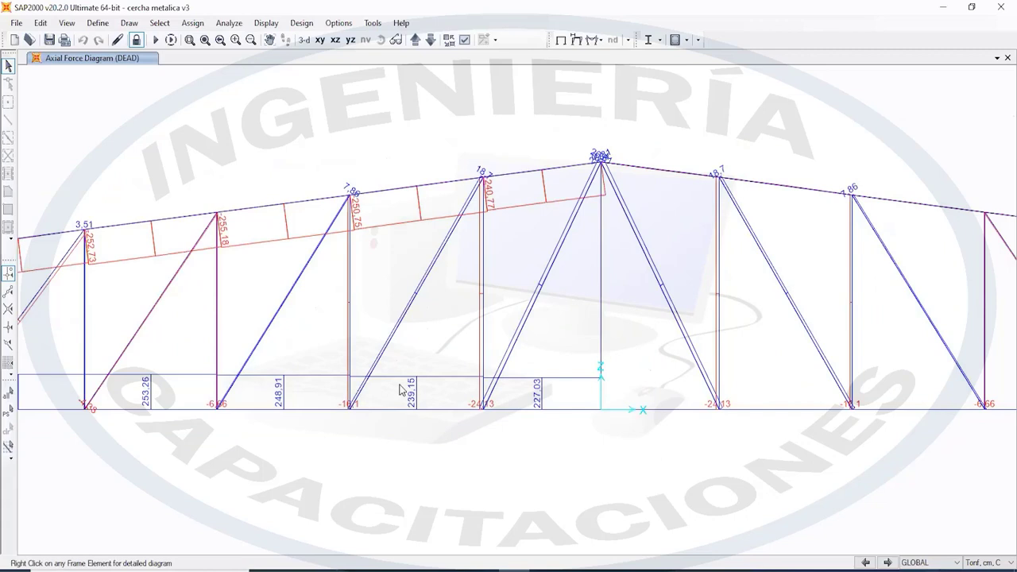
# Examine the axial forces in the chords and web members from the pinned support towards midspan
pyautogui.scroll(-4, 401, 387)
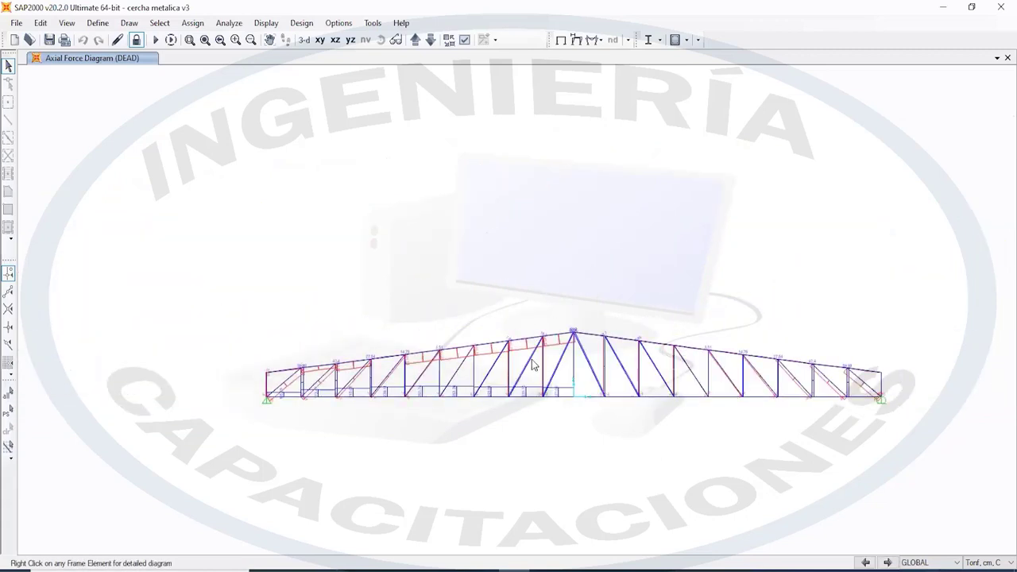
pyautogui.scroll(4, 297, 371)
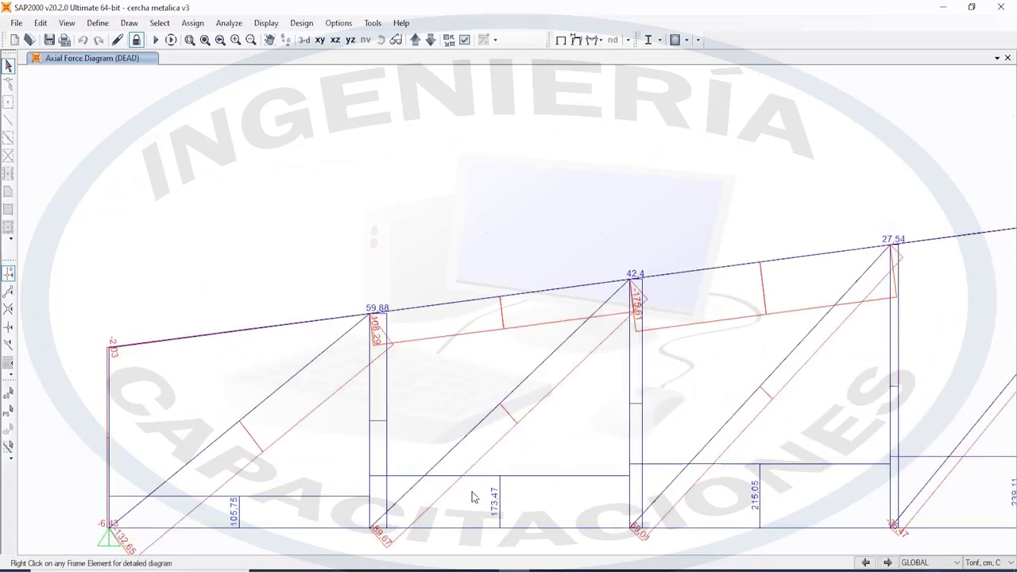
pyautogui.moveTo(758, 405); pyautogui.dragTo(224, 389, button='middle')
pyautogui.moveTo(710, 383); pyautogui.dragTo(317, 365, button='middle')
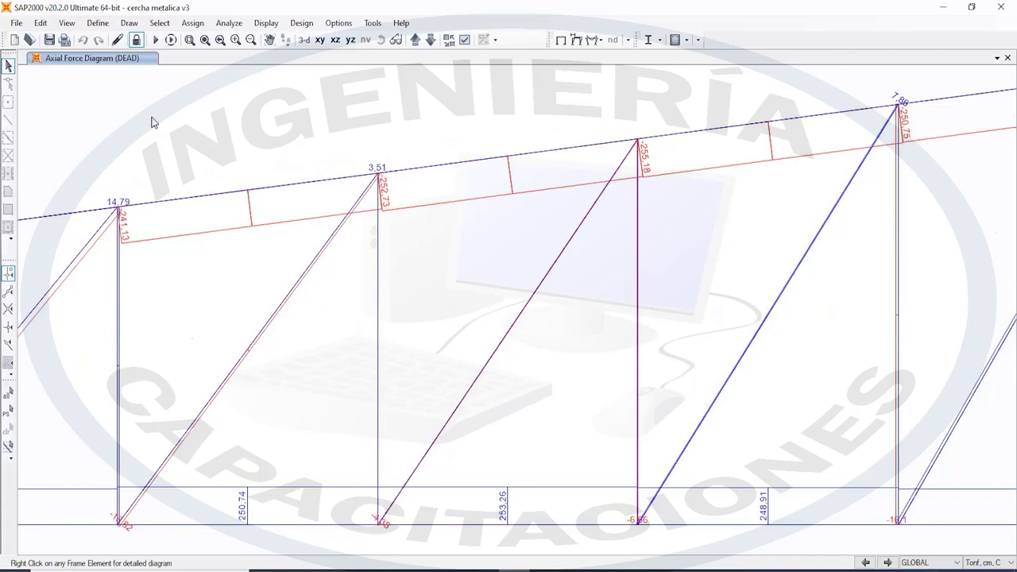
# Display the DEAD Shear 2-2 force diagram with values shown and inspect the members near the pinned support
pyautogui.click(278, 24)
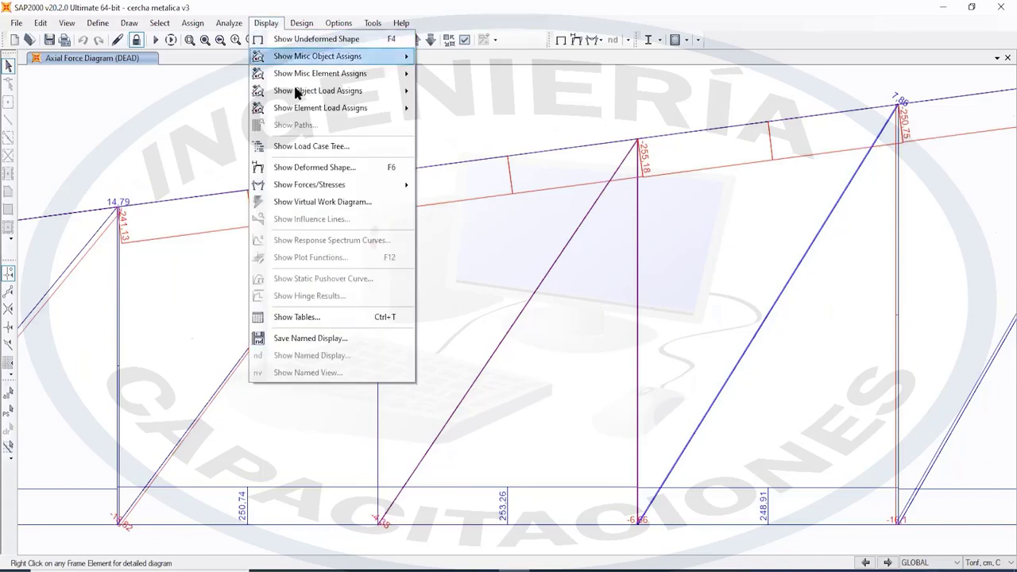
pyautogui.moveTo(309, 188)
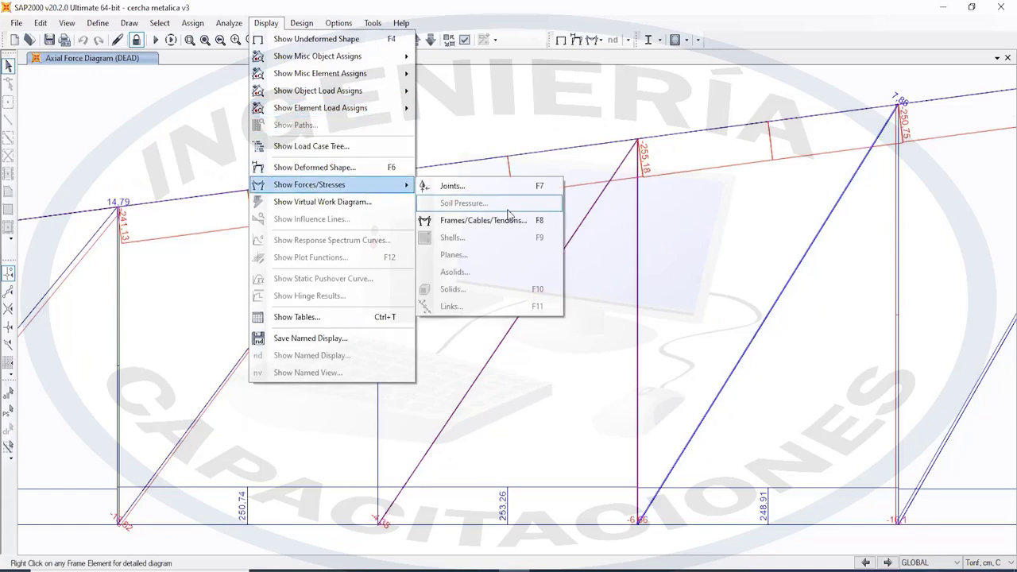
pyautogui.click(502, 228)
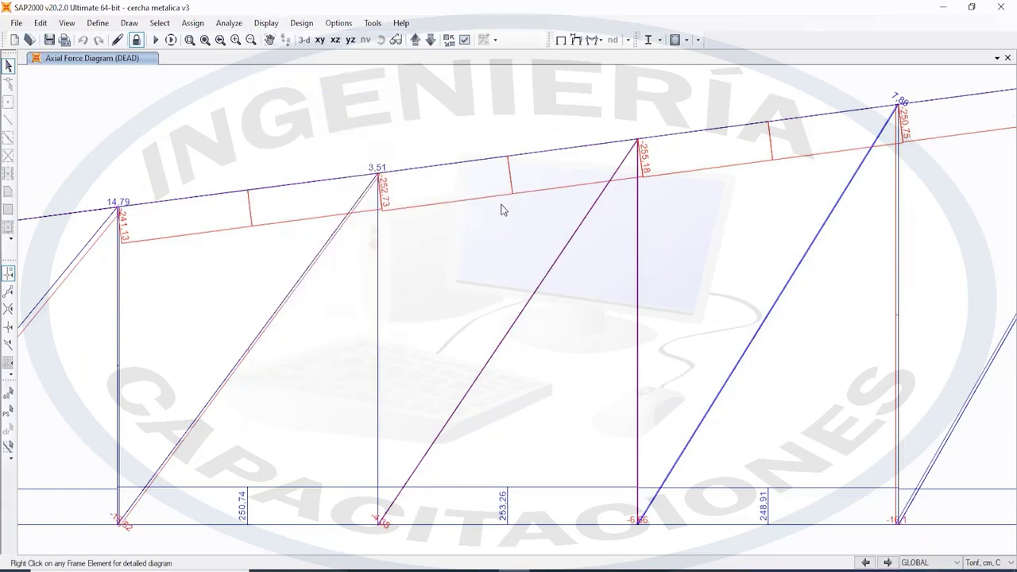
pyautogui.click(407, 294)
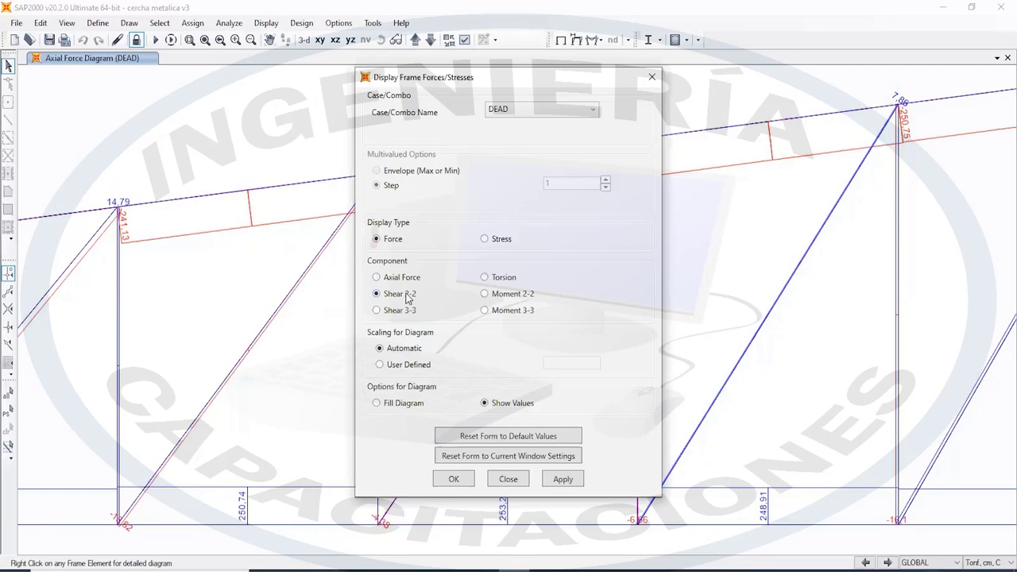
pyautogui.click(563, 480)
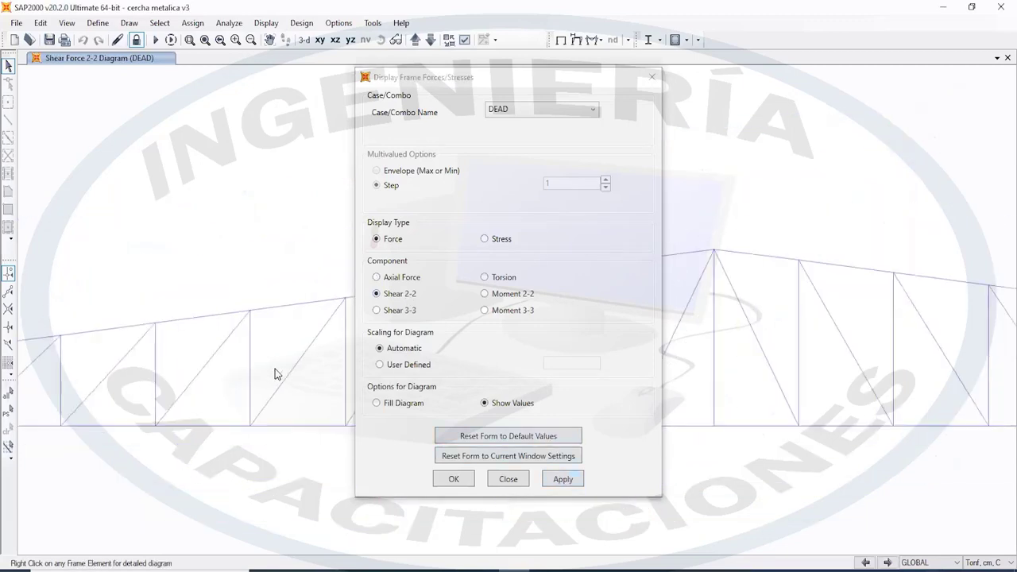
pyautogui.scroll(-1, 178, 383)
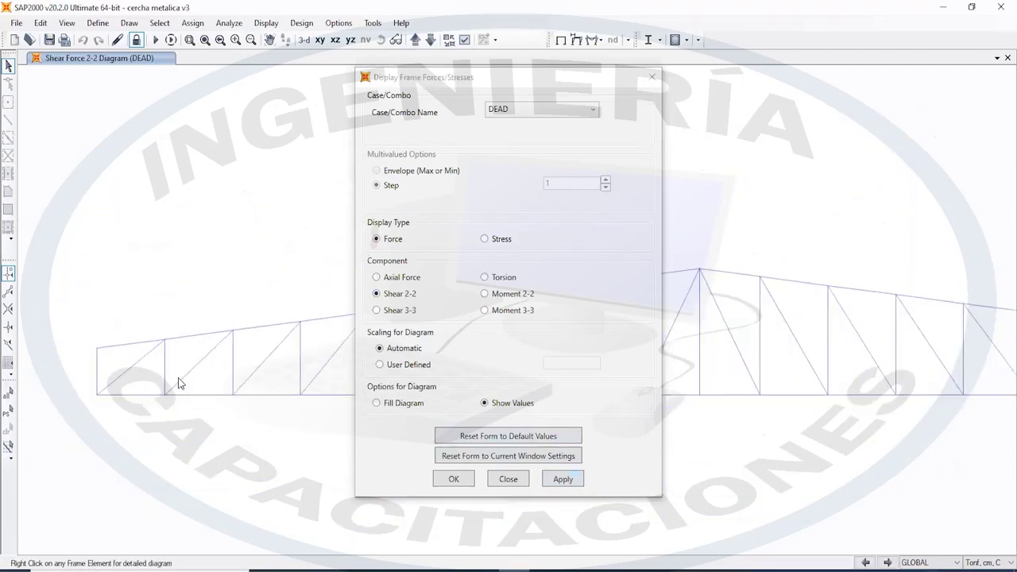
pyautogui.scroll(3, 167, 373)
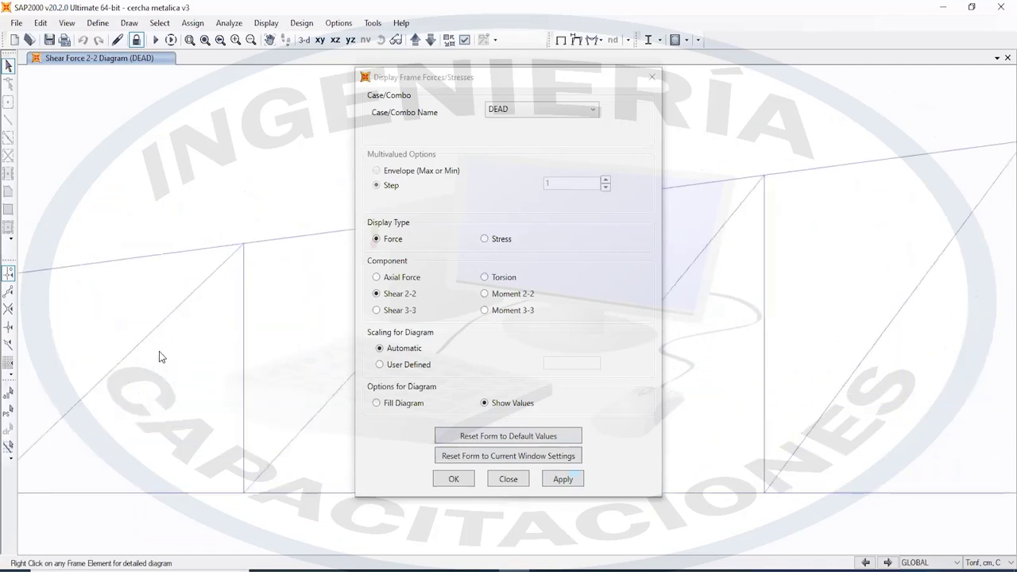
pyautogui.moveTo(125, 297); pyautogui.dragTo(227, 322, button='middle')
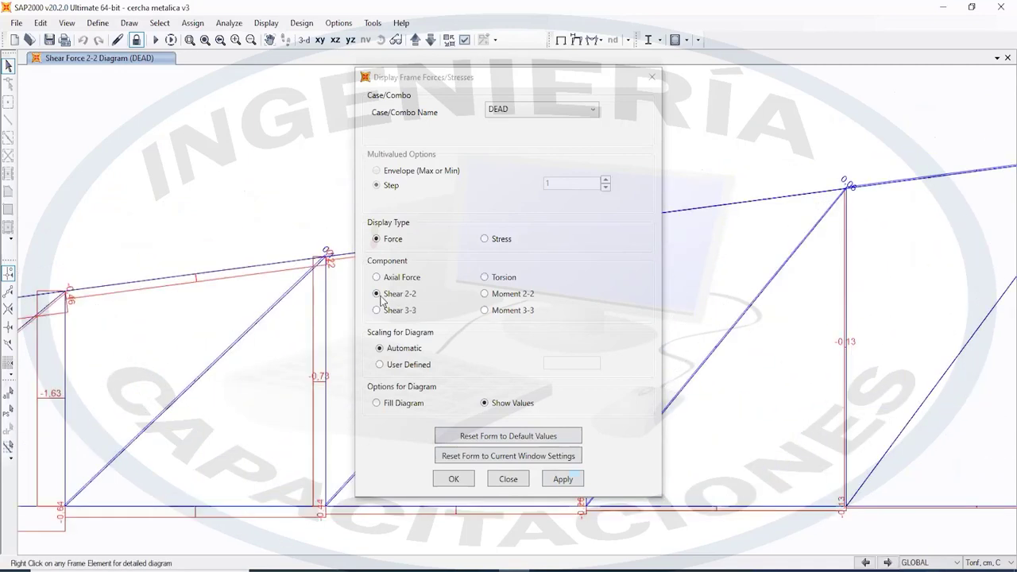
# Display the Shear 3-3 diagram and the Moment 2-2 diagram for the DEAD case with values shown
pyautogui.click(402, 311)
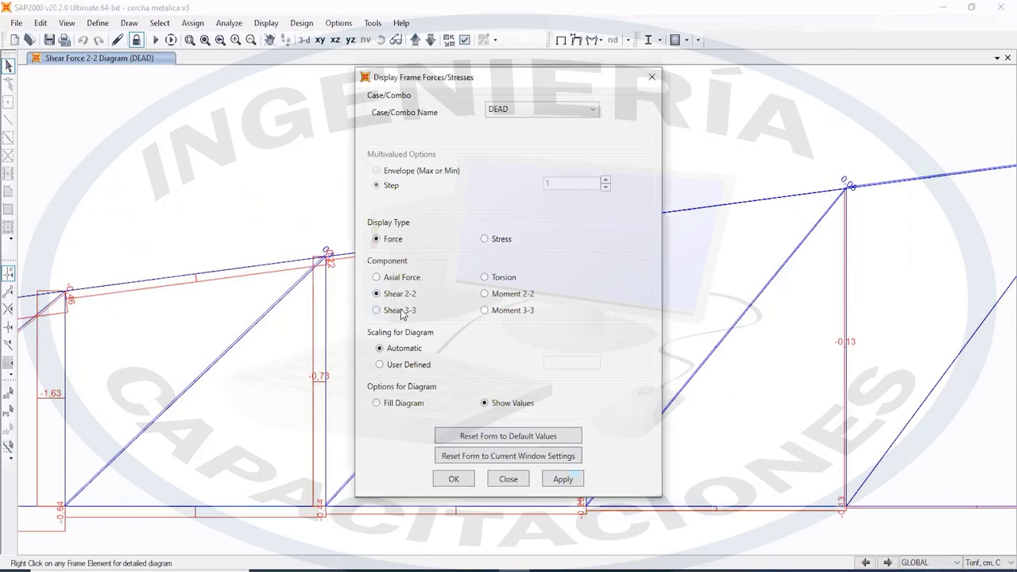
pyautogui.click(562, 479)
pyautogui.click(484, 294)
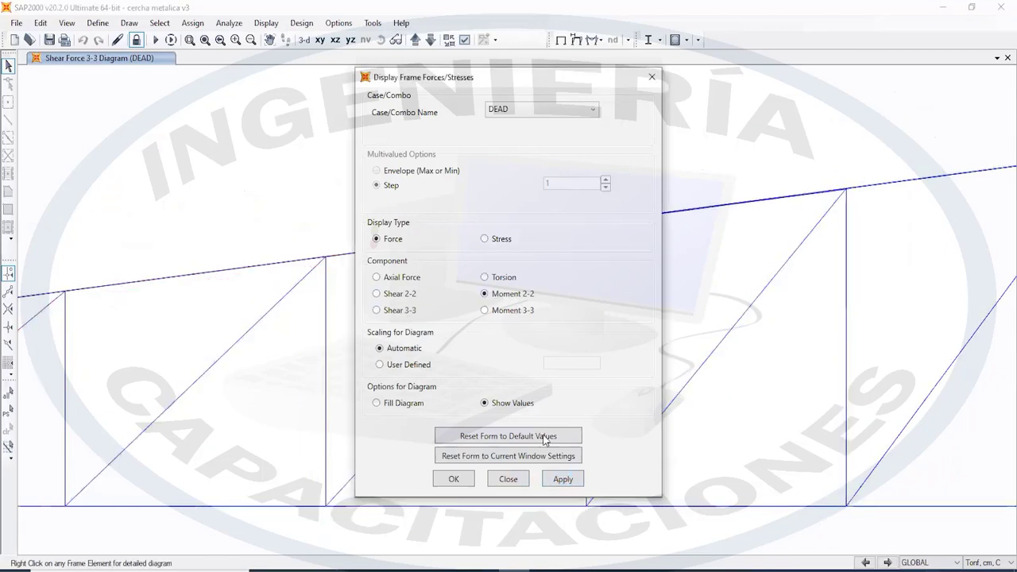
pyautogui.click(560, 485)
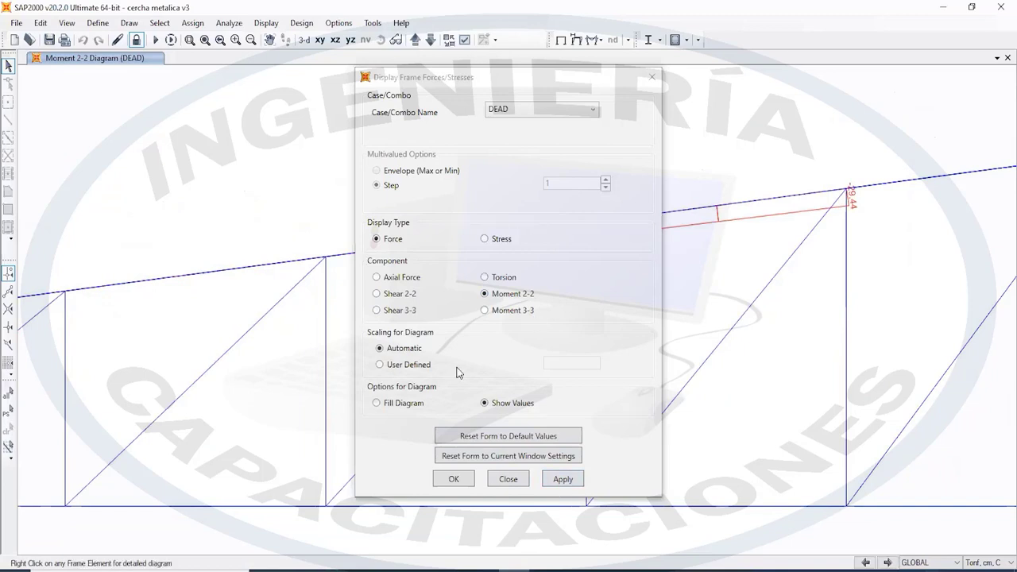
# Display the Moment 3-3 diagram for the DEAD case with values shown and close the force display settings
pyautogui.click(484, 311)
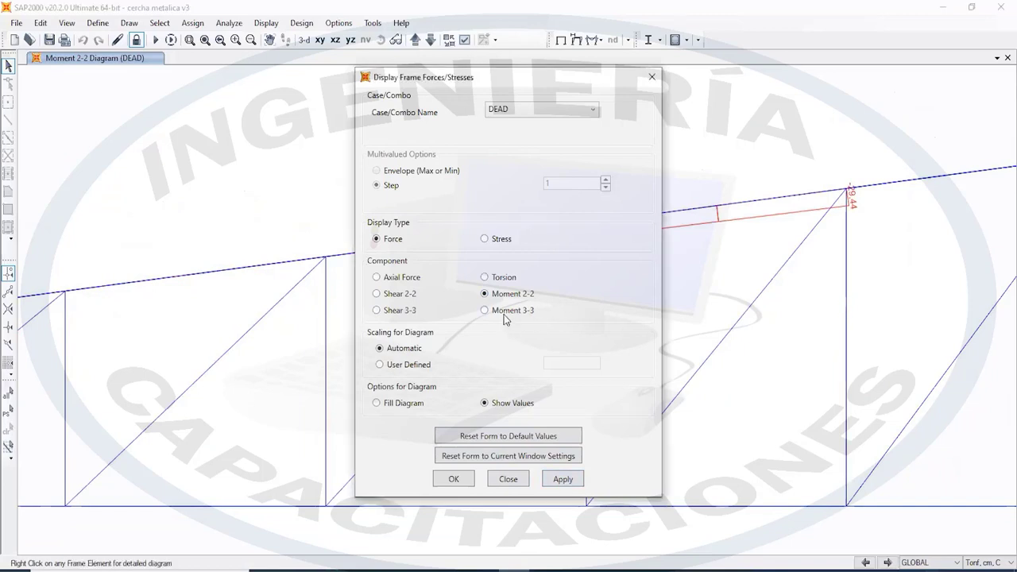
pyautogui.click(550, 479)
pyautogui.click(652, 76)
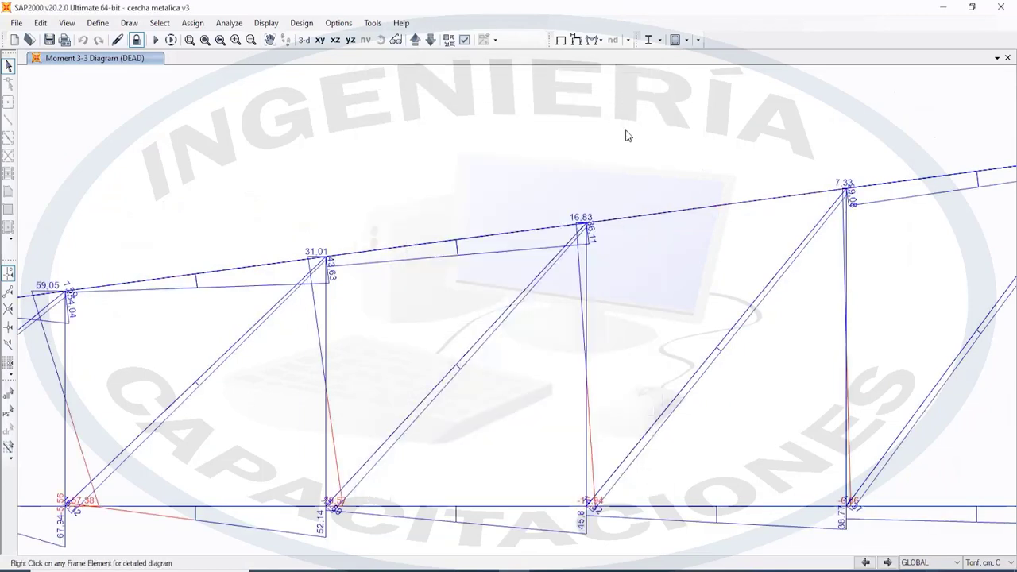
# Examine the Moment 3-3 values in the chords, verticals and diagonals between the pinned support and midspan
pyautogui.scroll(-3, 487, 300)
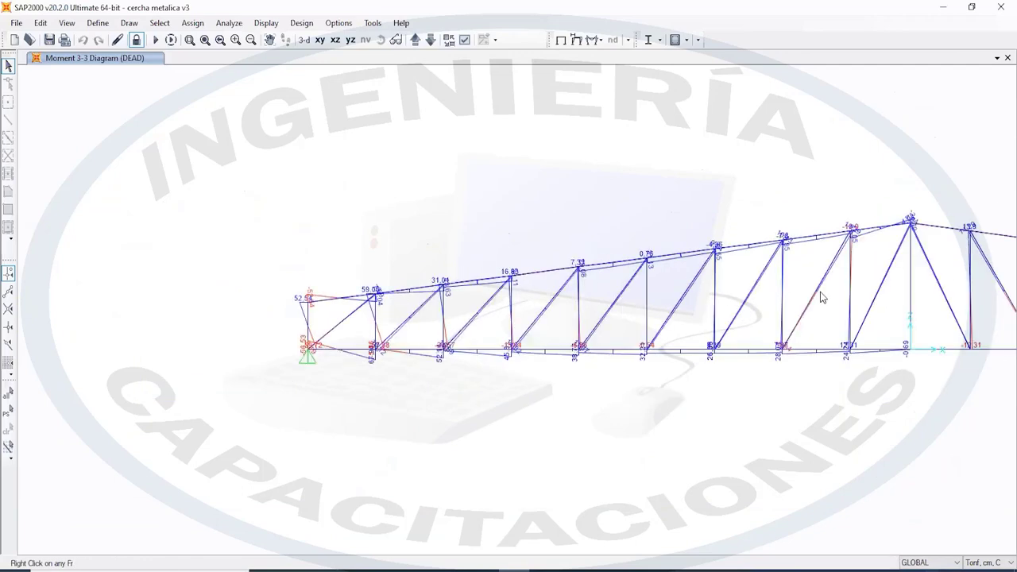
pyautogui.scroll(5, 581, 322)
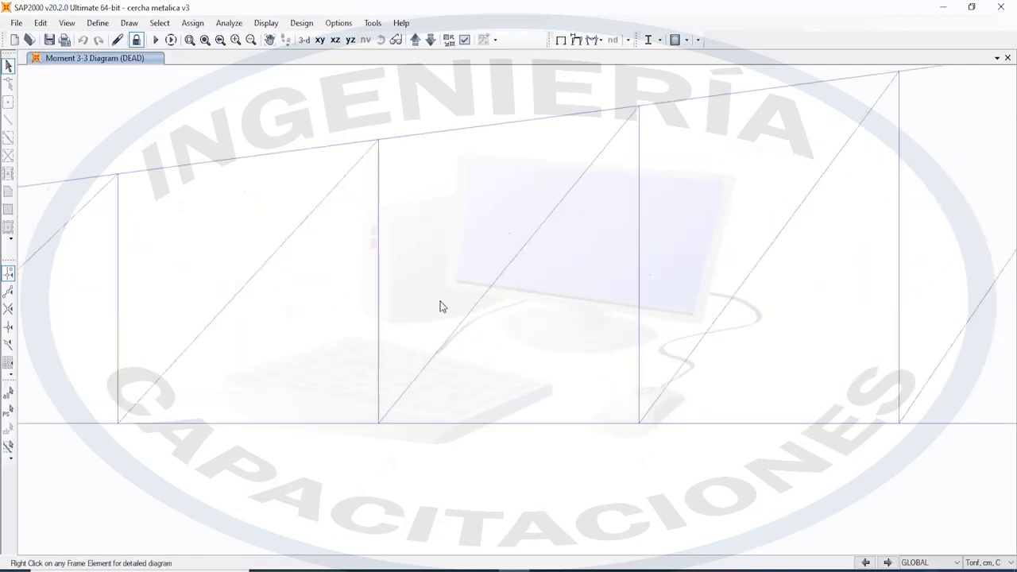
pyautogui.moveTo(270, 309); pyautogui.dragTo(444, 310, button='middle')
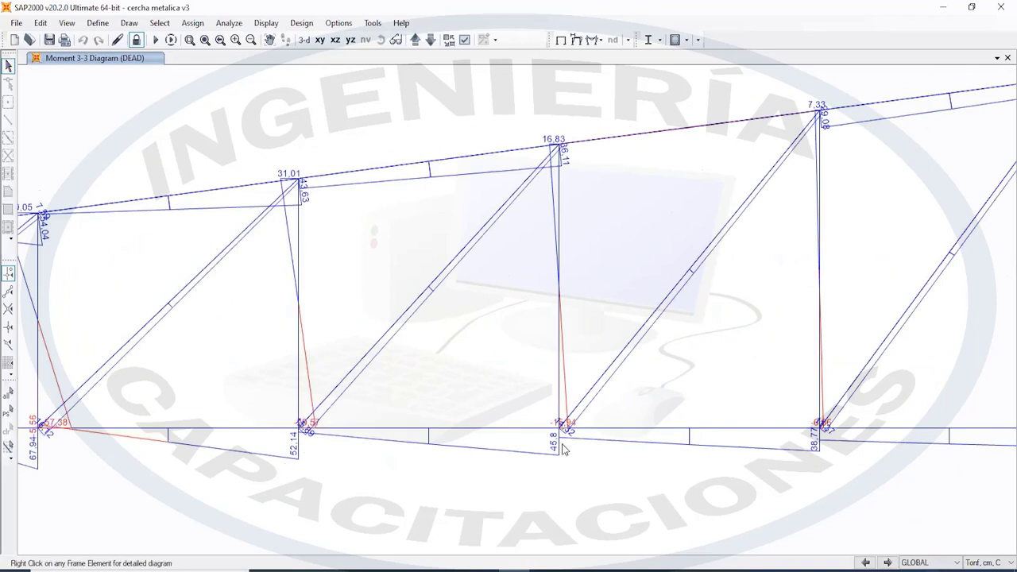
pyautogui.moveTo(818, 379); pyautogui.dragTo(388, 347, button='middle')
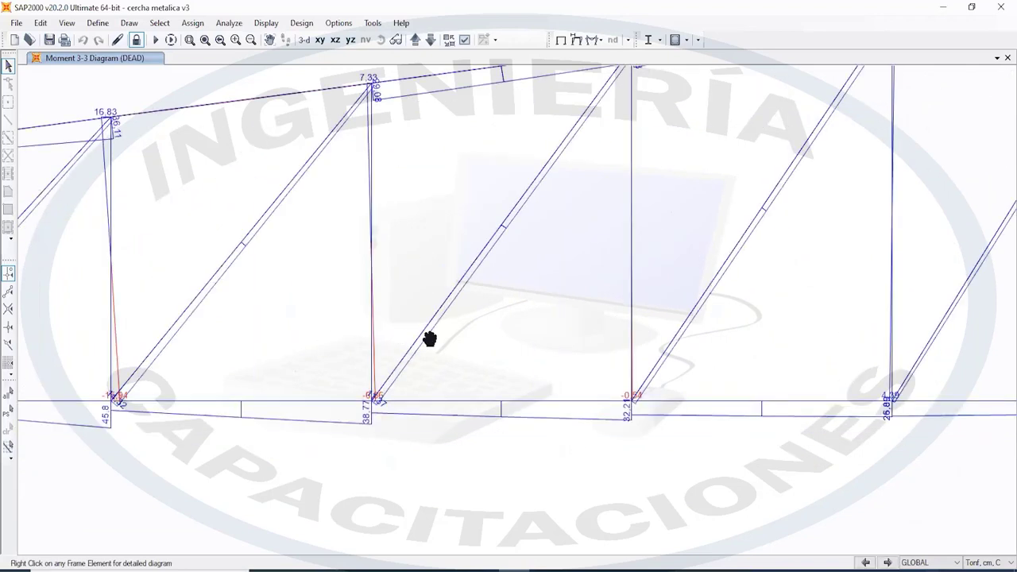
pyautogui.scroll(-4, 422, 332)
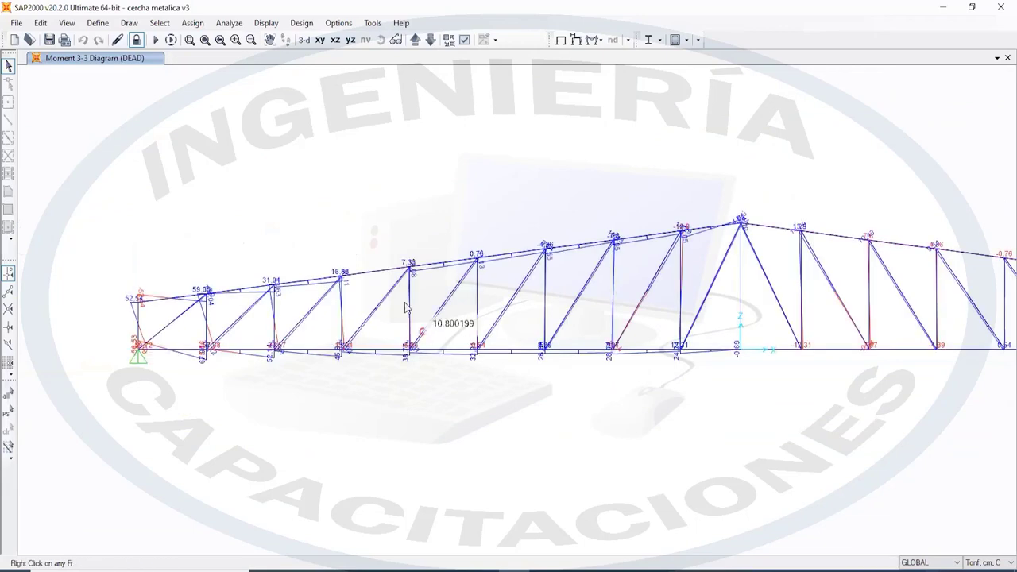
pyautogui.scroll(4, 243, 324)
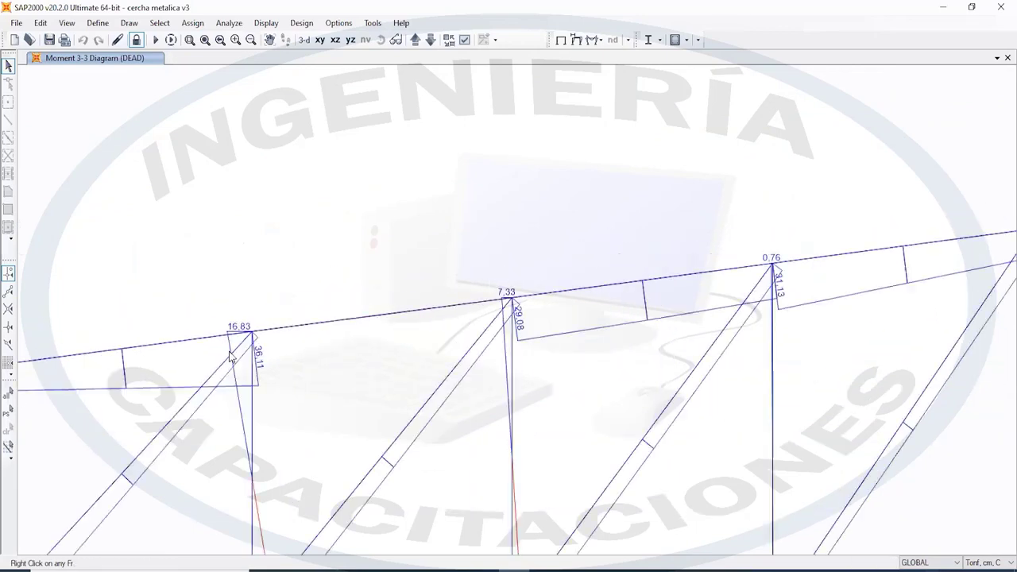
pyautogui.scroll(-2, 580, 358)
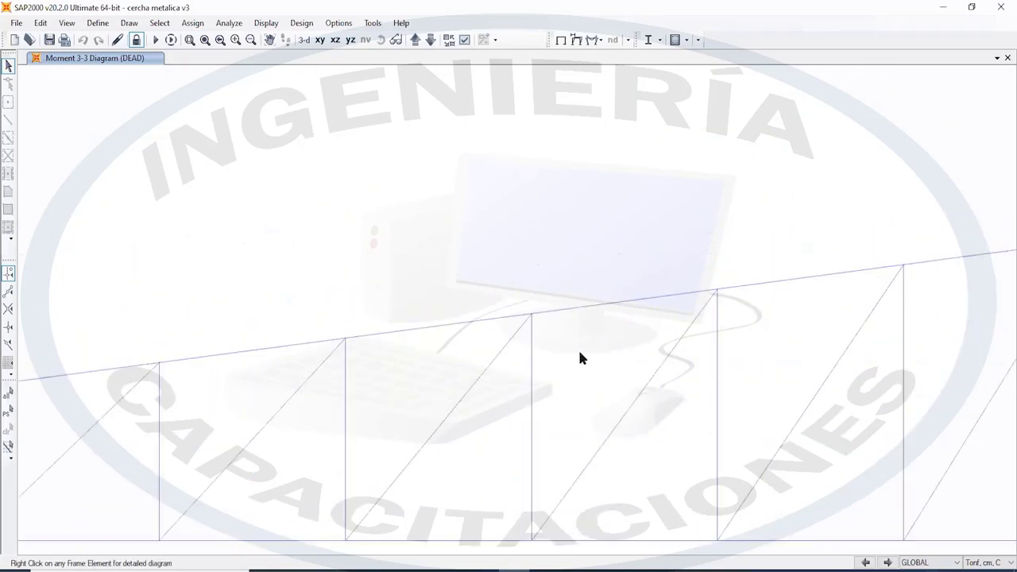
pyautogui.moveTo(356, 497); pyautogui.dragTo(440, 450, button='middle')
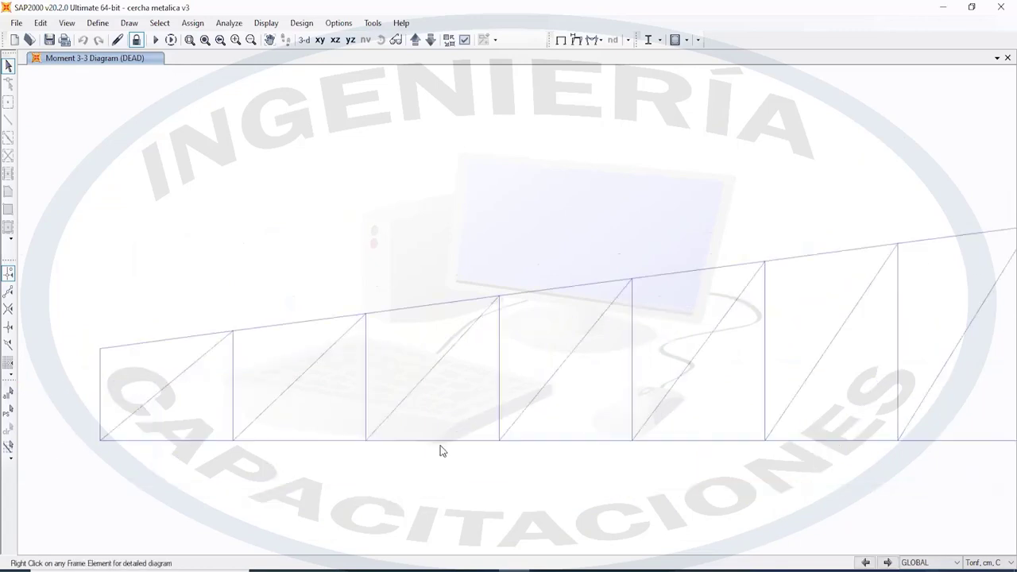
pyautogui.scroll(3, 340, 453)
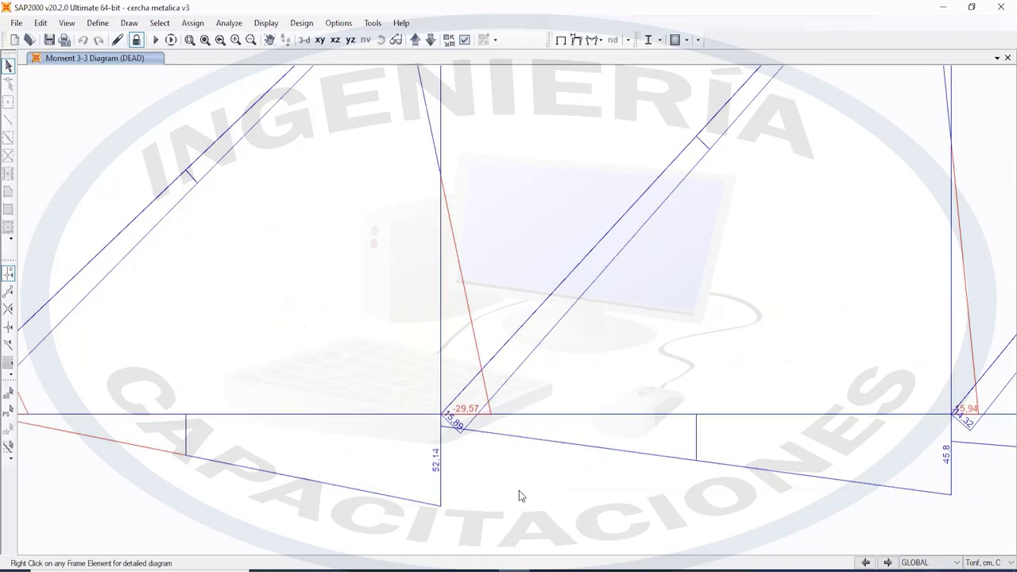
pyautogui.scroll(-5, 518, 492)
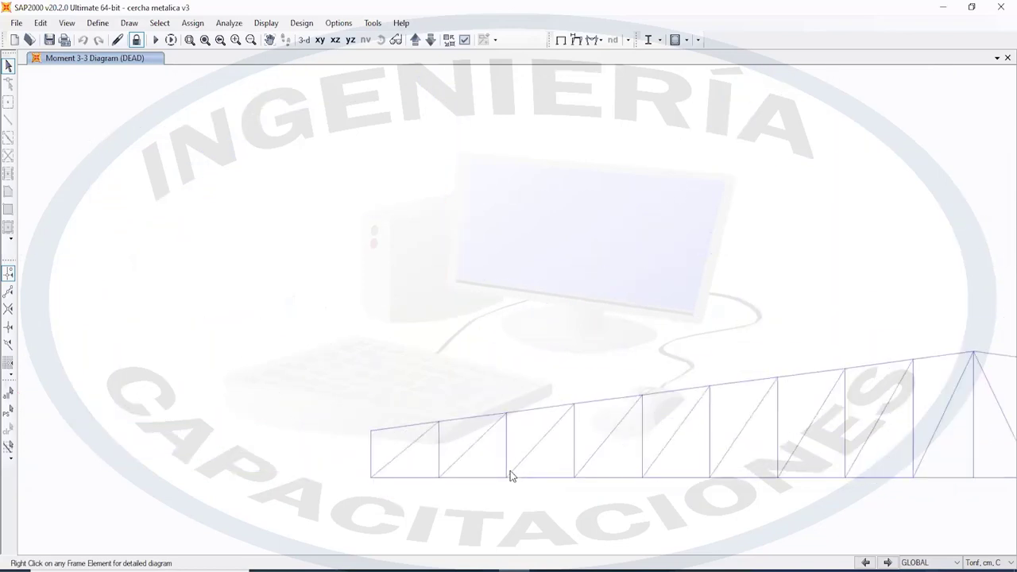
pyautogui.scroll(4, 511, 475)
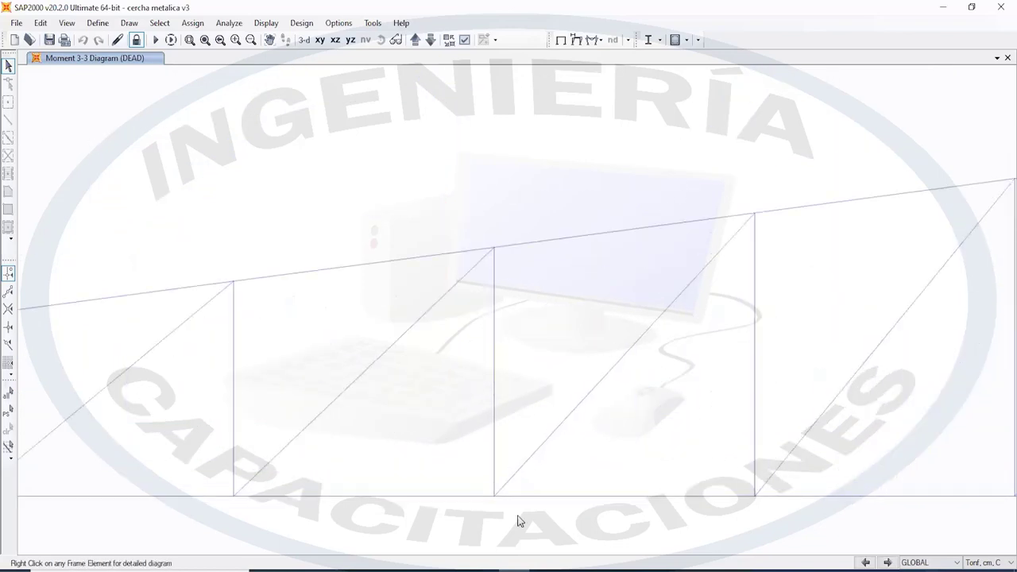
pyautogui.moveTo(370, 509); pyautogui.dragTo(491, 390, button='middle')
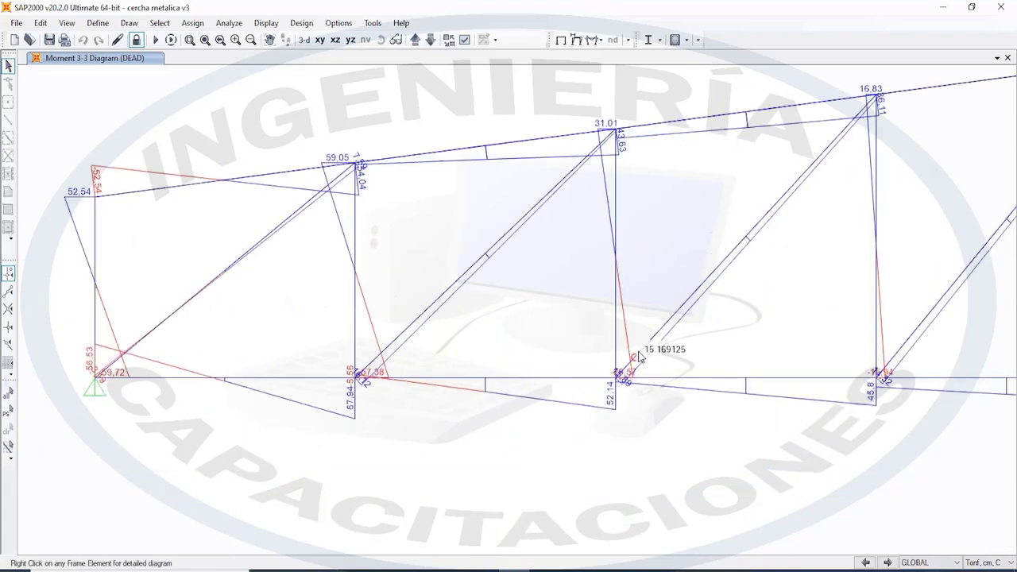
pyautogui.moveTo(764, 279); pyautogui.dragTo(552, 329, button='middle')
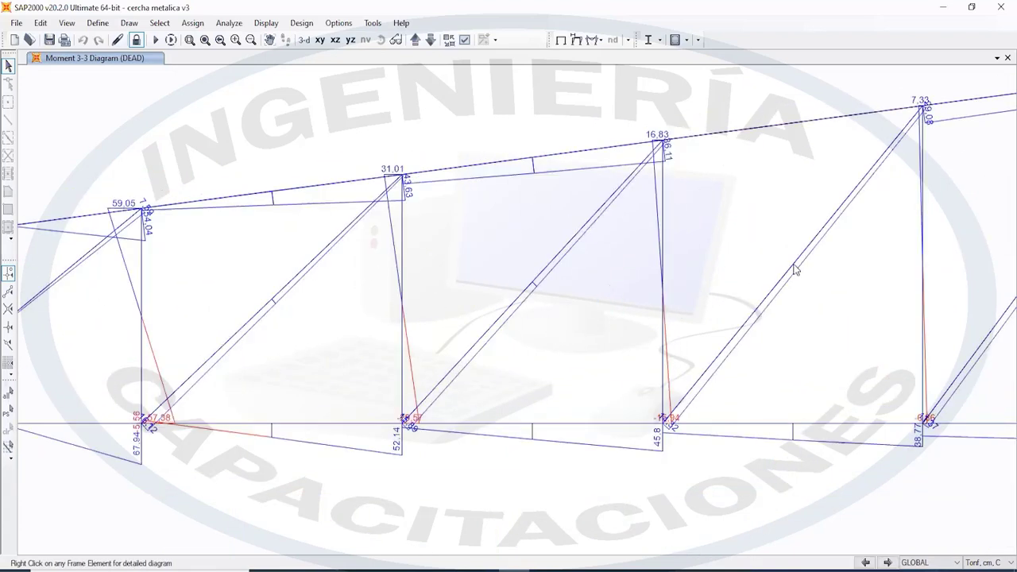
pyautogui.moveTo(751, 294); pyautogui.dragTo(474, 324, button='middle')
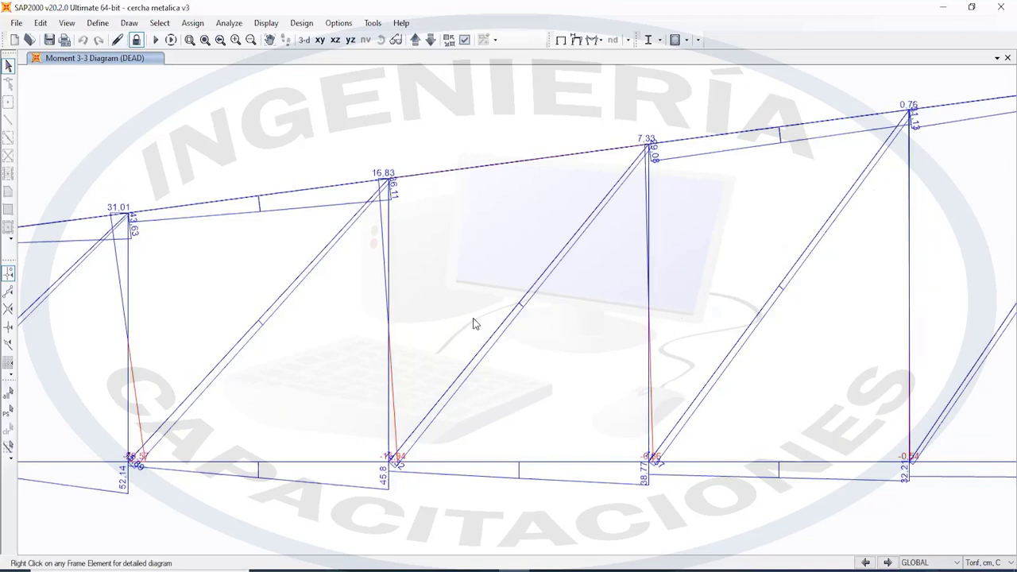
# Return to the DEAD Shear 2-2 diagram with values shown and review it near the pinned support and across the whole truss
pyautogui.click(266, 23)
pyautogui.moveTo(341, 184)
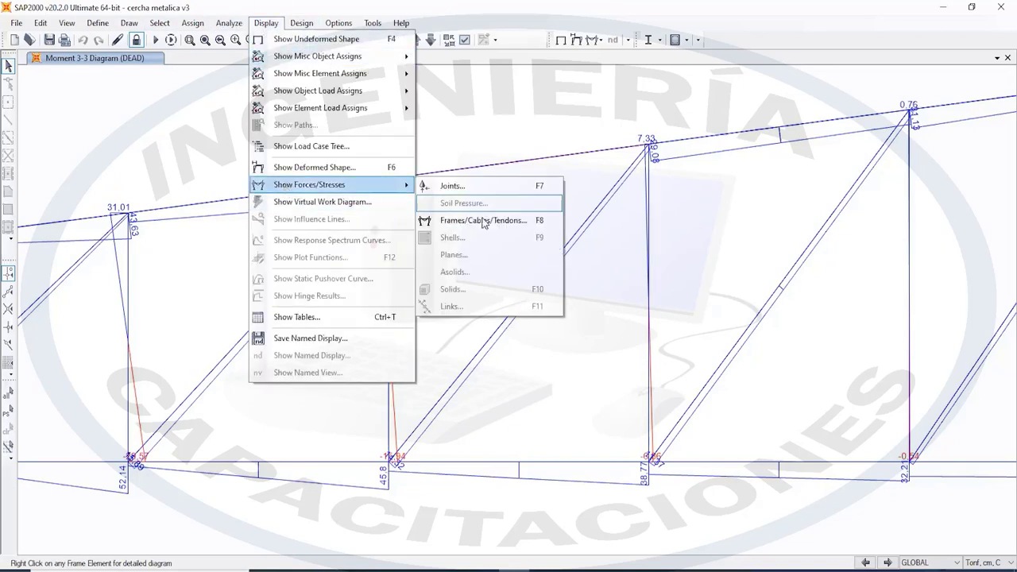
pyautogui.click(501, 220)
pyautogui.click(384, 294)
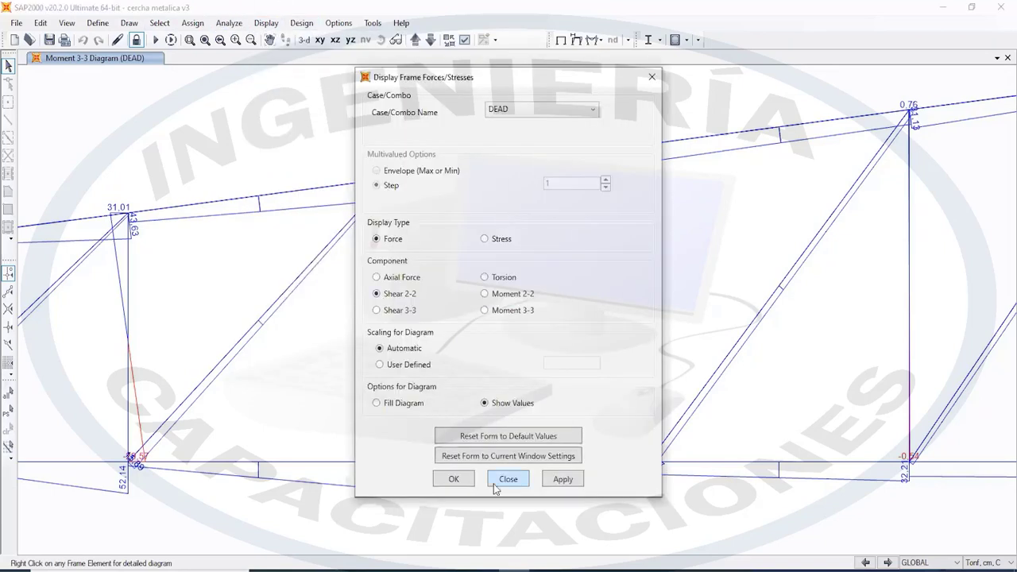
pyautogui.click(563, 479)
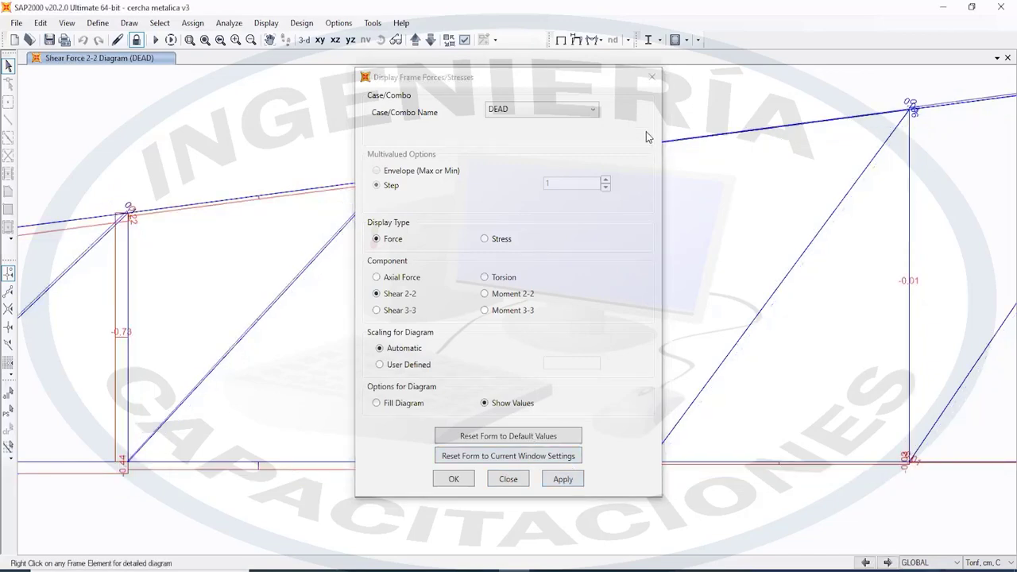
pyautogui.click(650, 79)
pyautogui.moveTo(177, 370); pyautogui.dragTo(503, 349, button='middle')
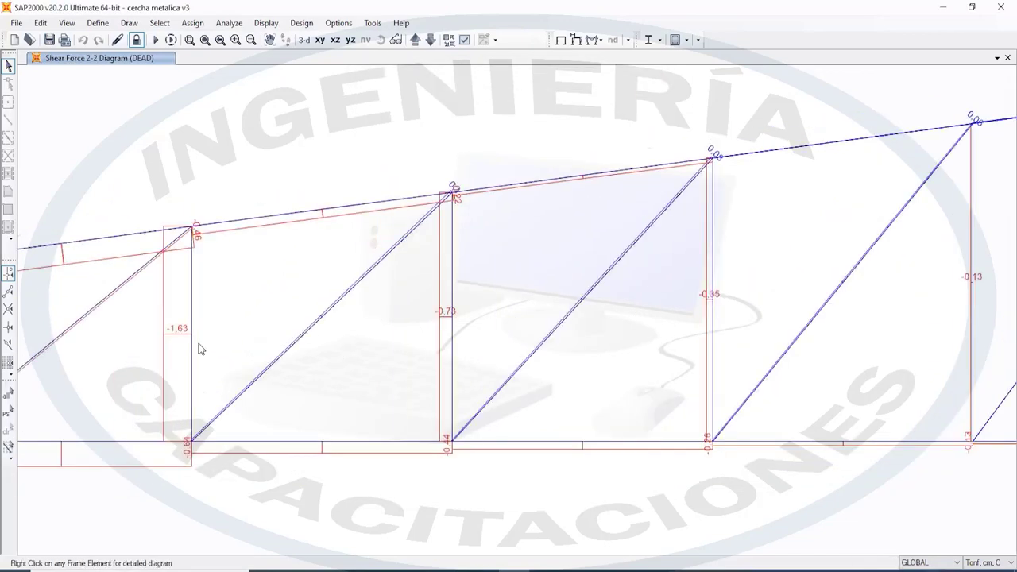
pyautogui.scroll(-2, 183, 355)
pyautogui.scroll(-3, 181, 354)
pyautogui.scroll(2, 208, 354)
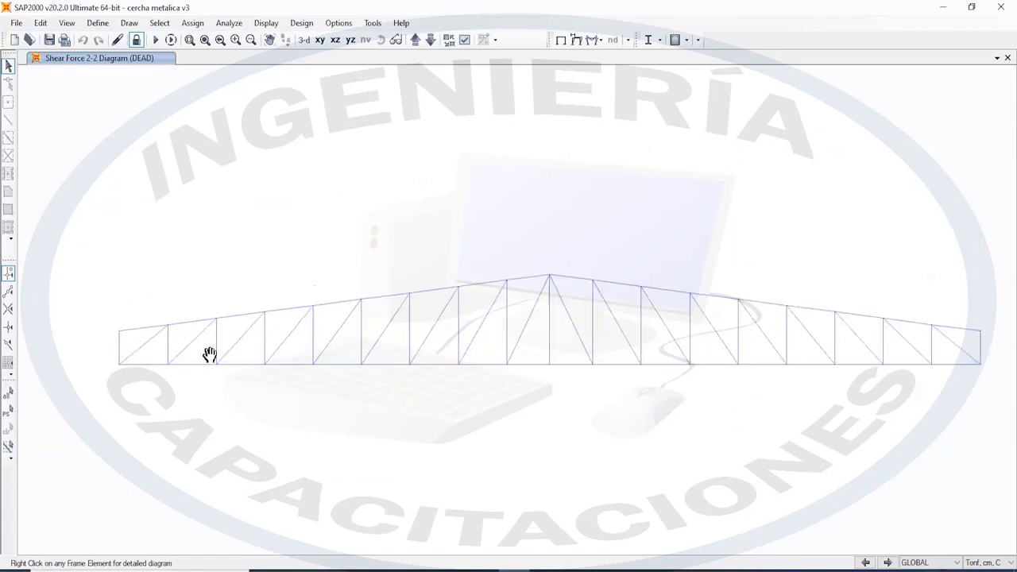
# Examine the DEAD Shear 2-2 values in the chords and web members from the pinned support past the ridge
pyautogui.scroll(2, 209, 354)
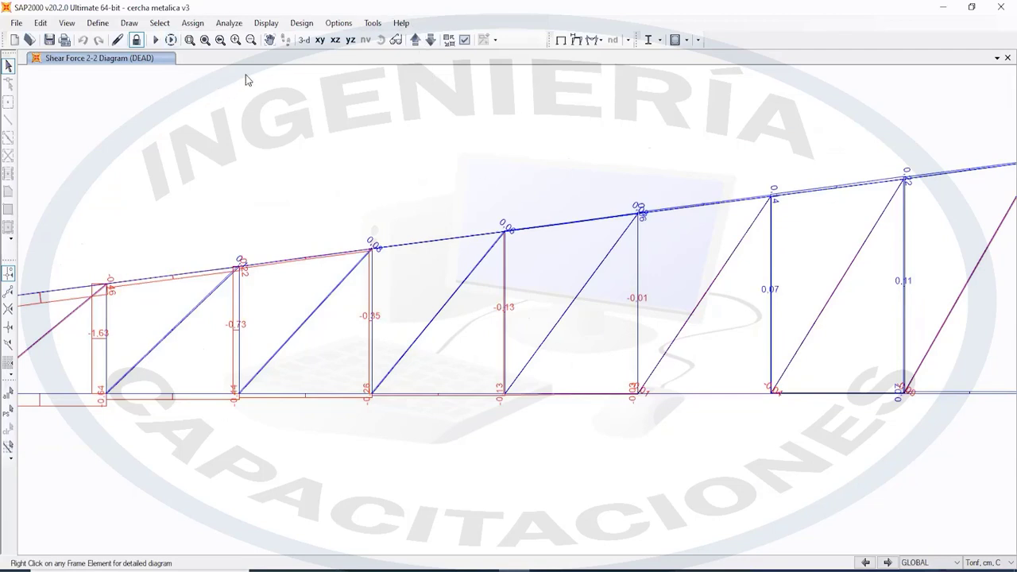
pyautogui.scroll(-3, 365, 261)
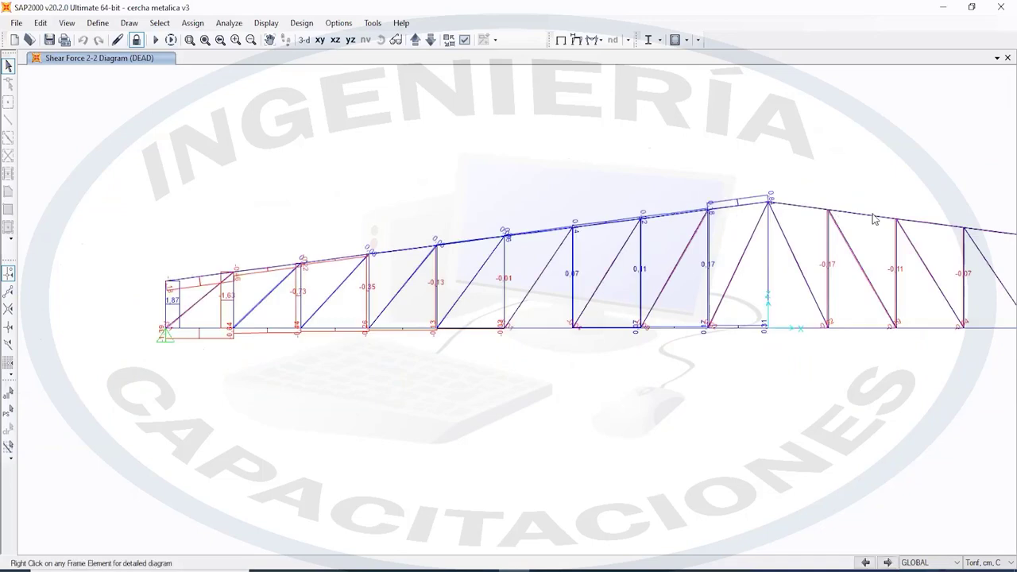
pyautogui.moveTo(878, 220); pyautogui.dragTo(709, 236, button='middle')
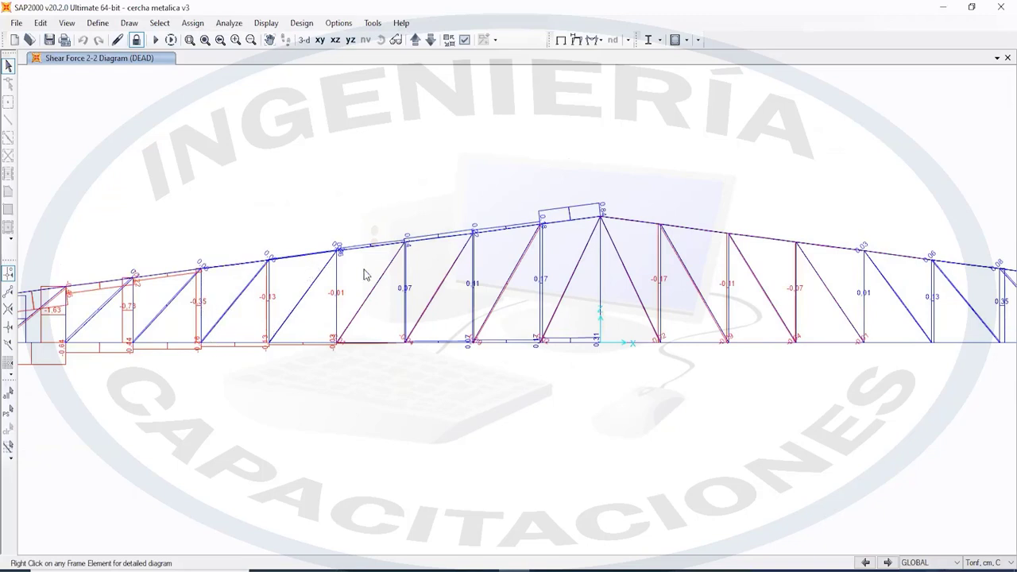
pyautogui.scroll(-3, 363, 274)
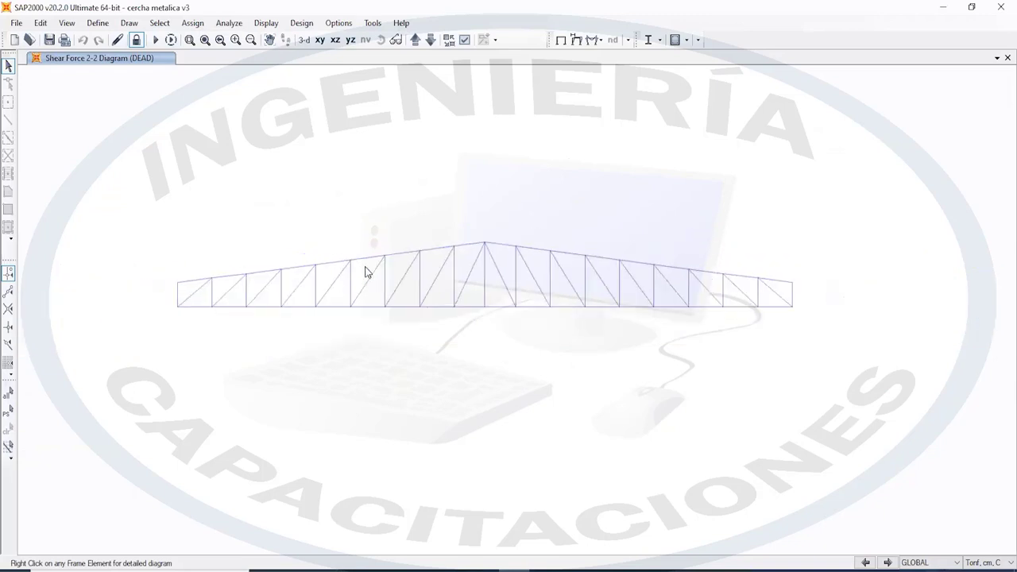
# Unlock the model, discarding the analysis results, and select all joints and frames of the truss
pyautogui.click(138, 39)
pyautogui.click(543, 357)
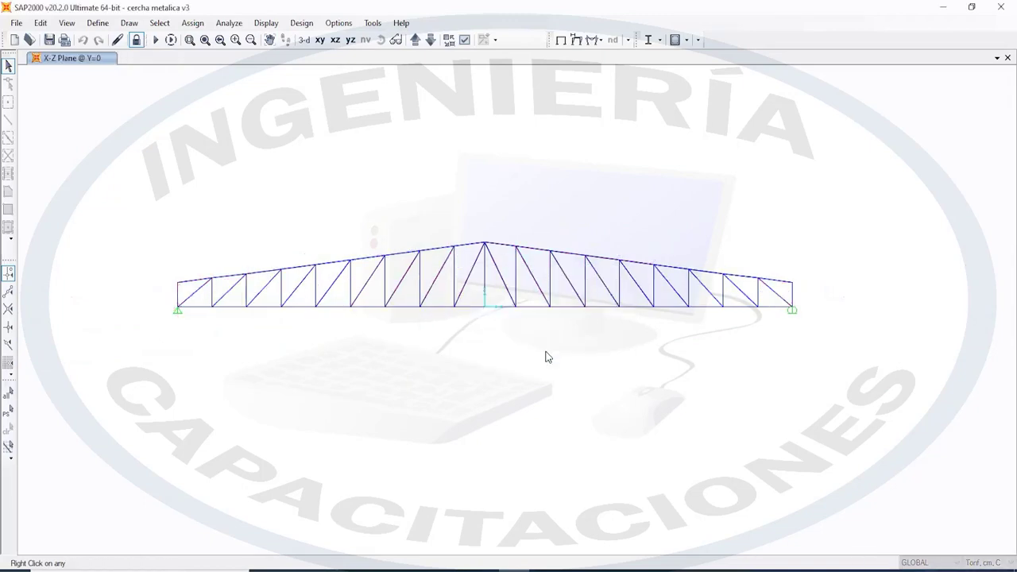
pyautogui.moveTo(119, 175); pyautogui.dragTo(831, 413)
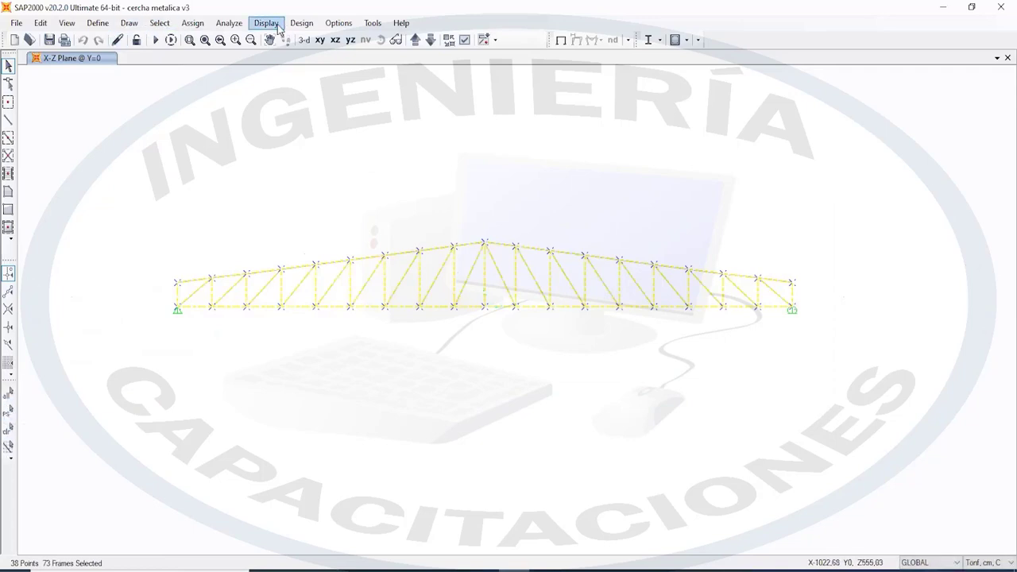
# Release Moment 33 (Major) at the start and end of all selected truss frames, with partial fixity springs of 0
pyautogui.click(192, 23)
pyautogui.moveTo(222, 58)
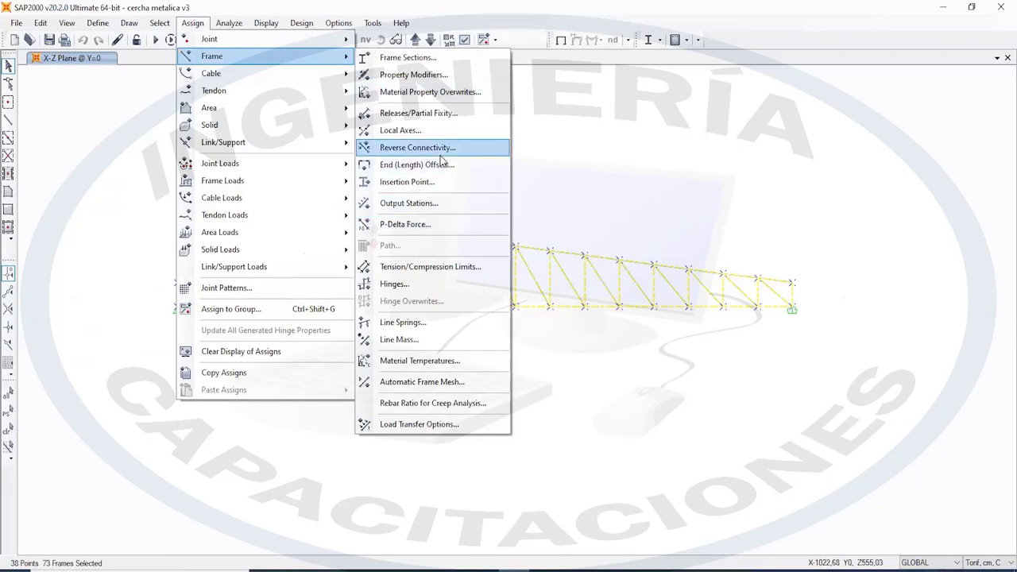
pyautogui.click(421, 113)
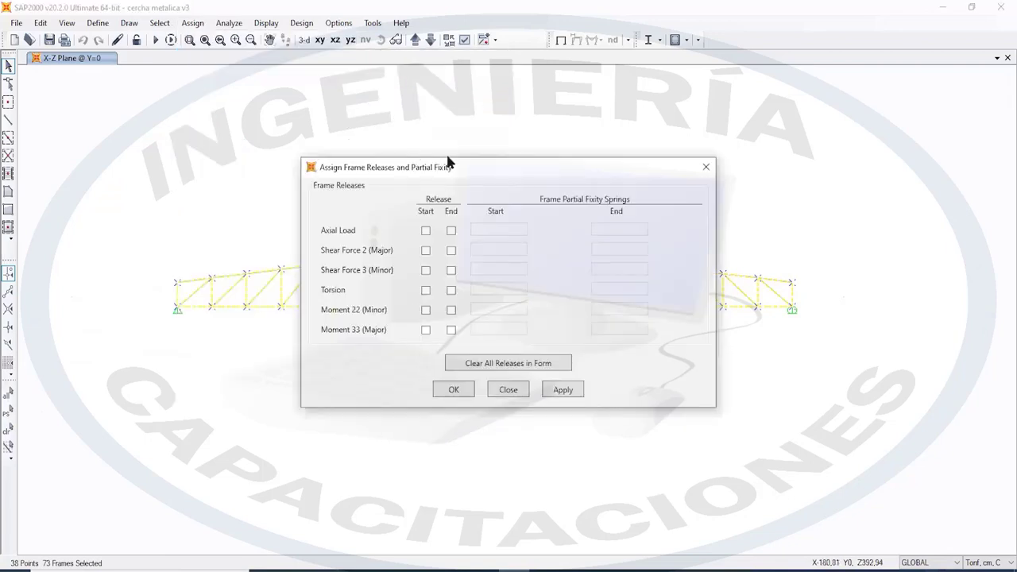
pyautogui.moveTo(448, 162); pyautogui.dragTo(663, 141)
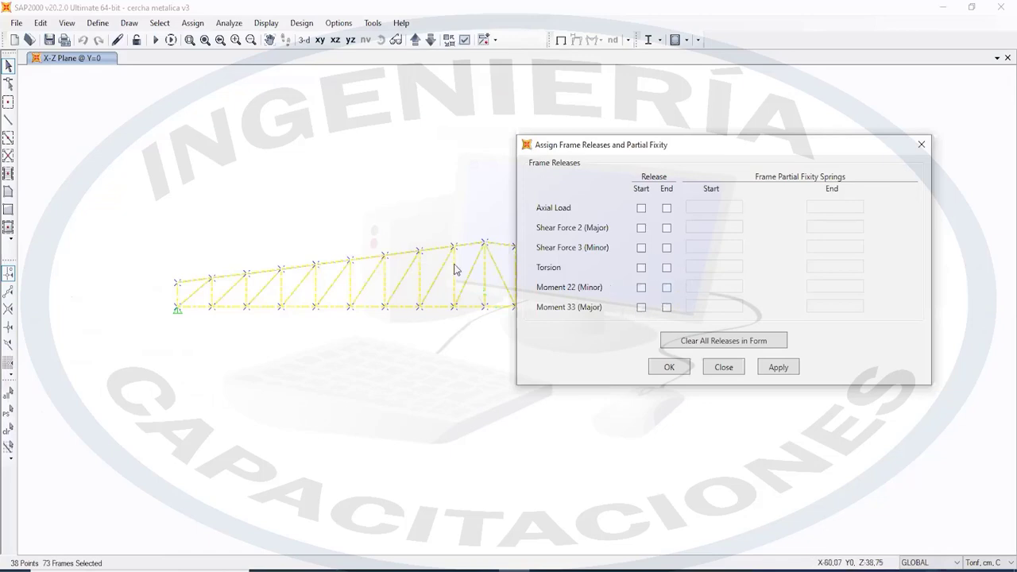
pyautogui.click(641, 308)
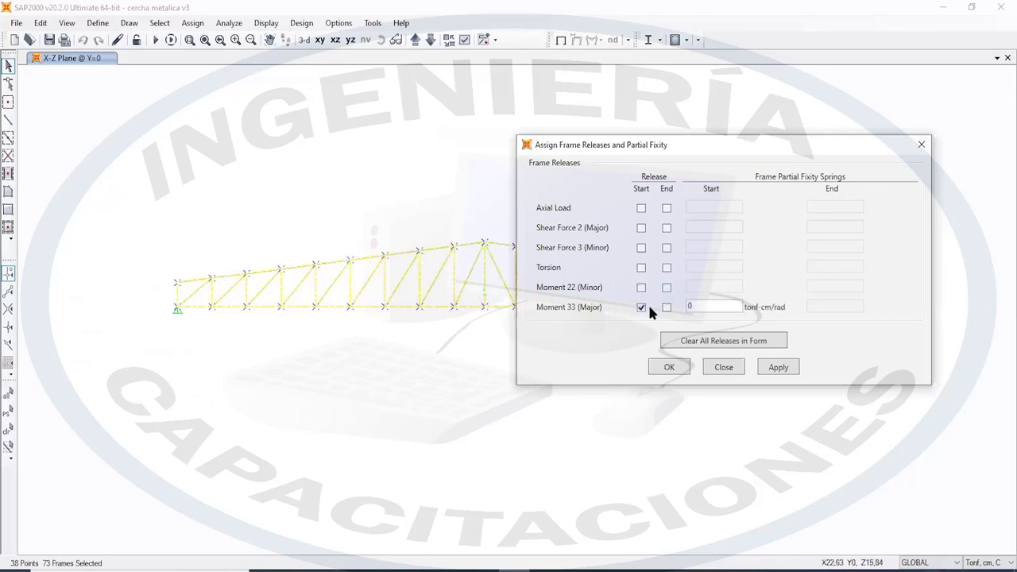
pyautogui.click(666, 308)
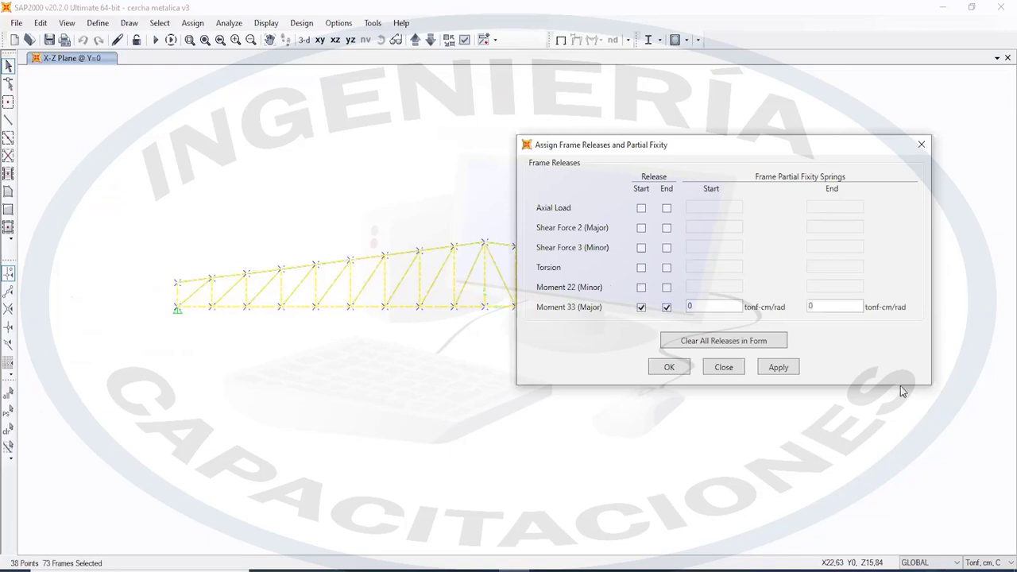
pyautogui.click(775, 373)
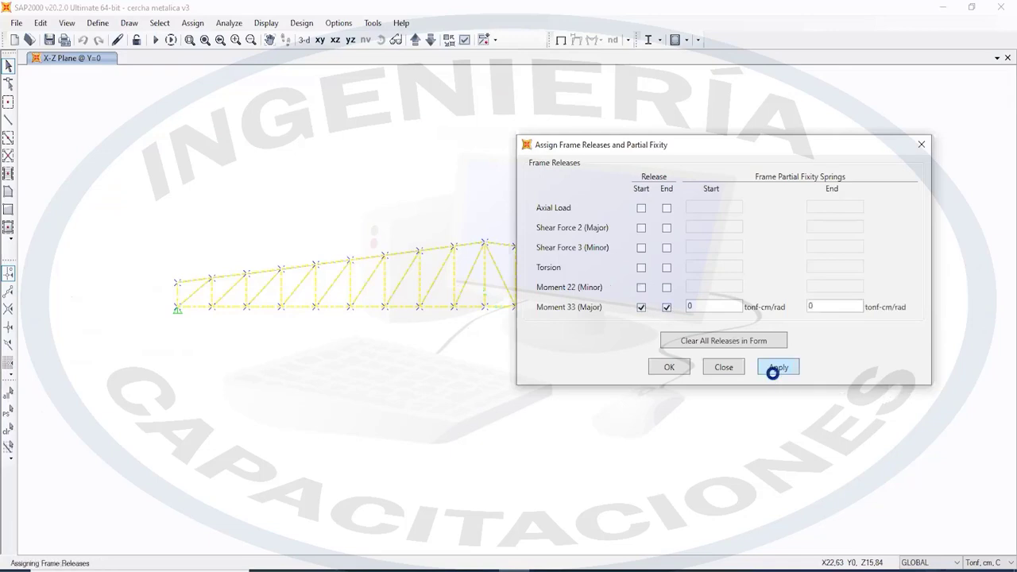
pyautogui.click(669, 367)
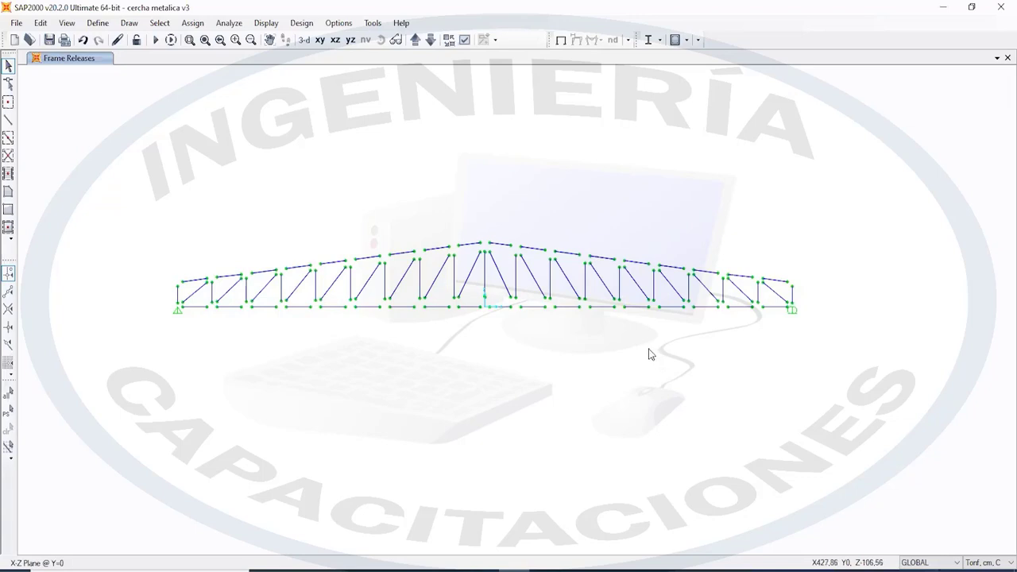
# Accept the analysis options with UX, UZ and RY as available degrees of freedom and run the DEAD case
pyautogui.click(256, 26)
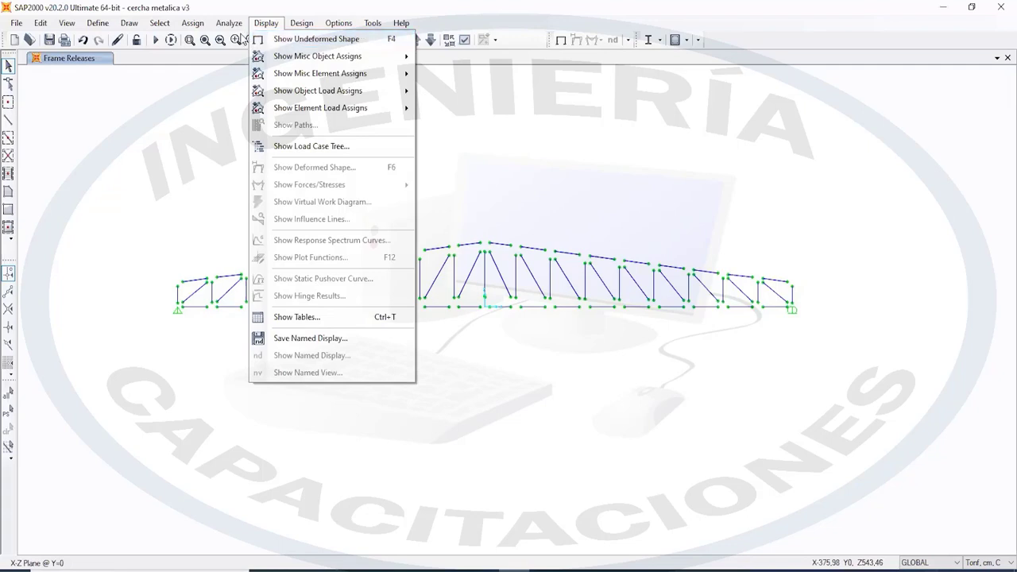
pyautogui.click(256, 40)
pyautogui.click(229, 23)
pyautogui.click(235, 40)
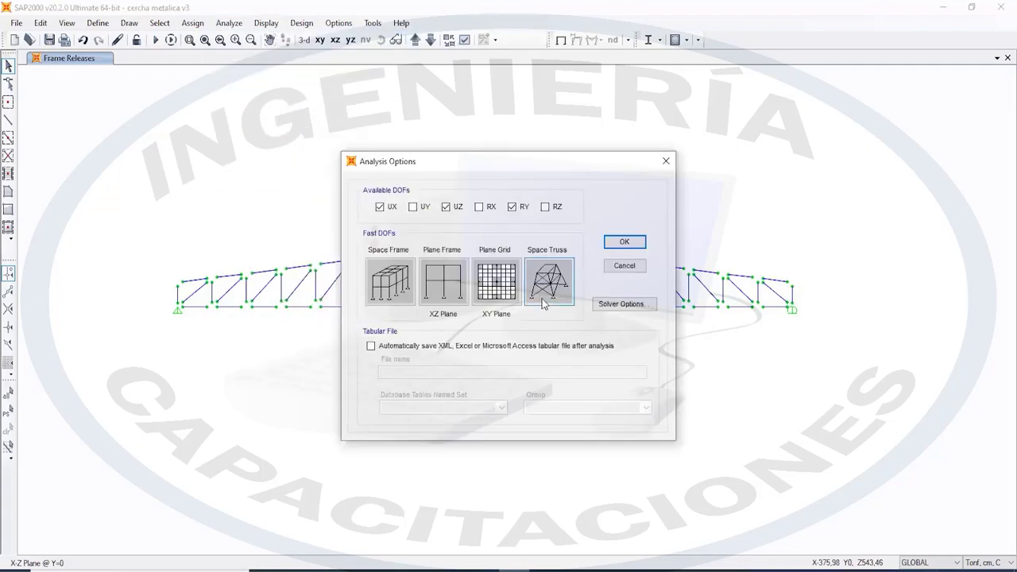
pyautogui.click(604, 244)
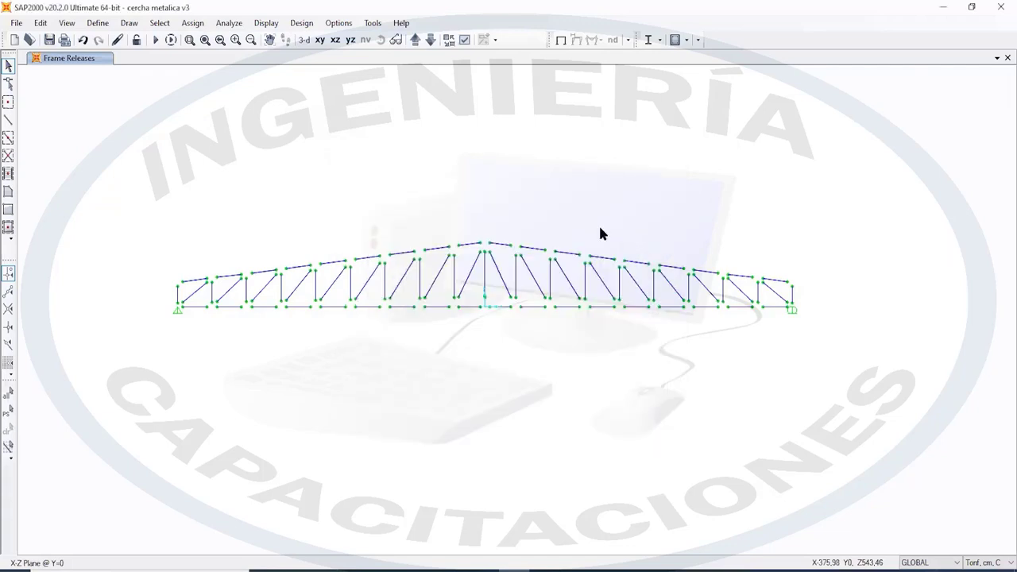
pyautogui.click(156, 40)
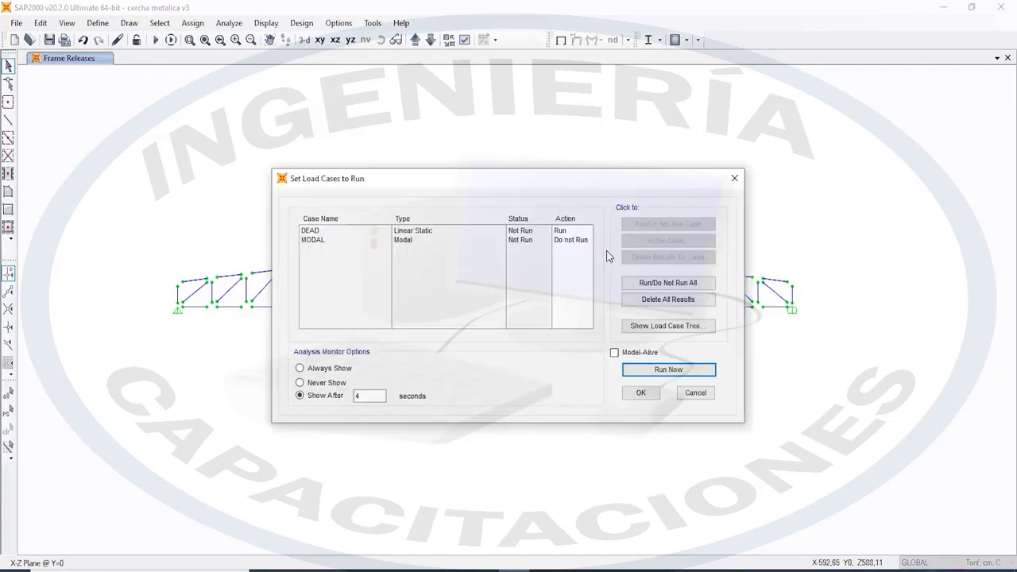
pyautogui.click(672, 369)
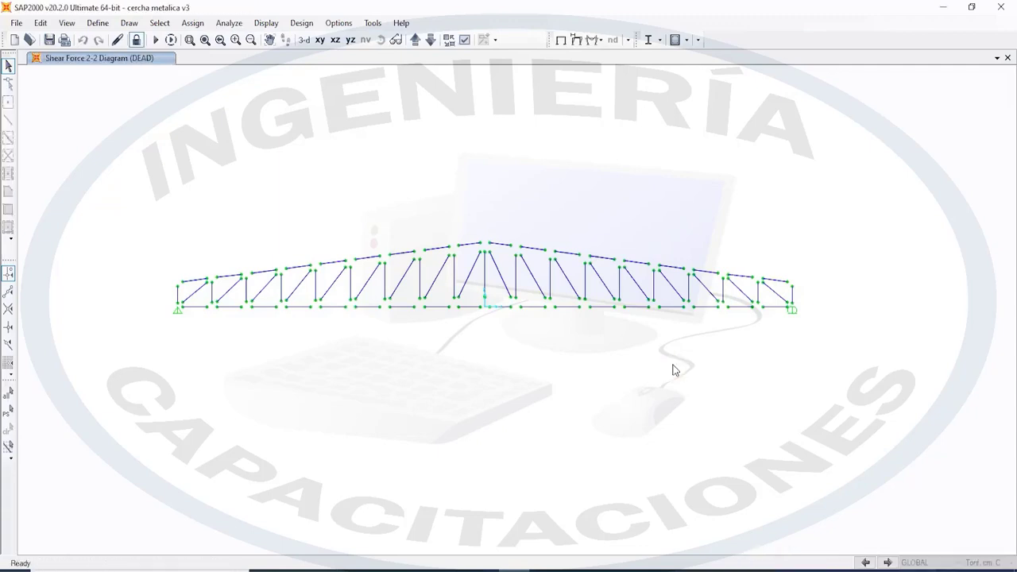
# Display the deformed shape for the DEAD case and check the displacements of the bottom chord's midspan joint
pyautogui.click(264, 22)
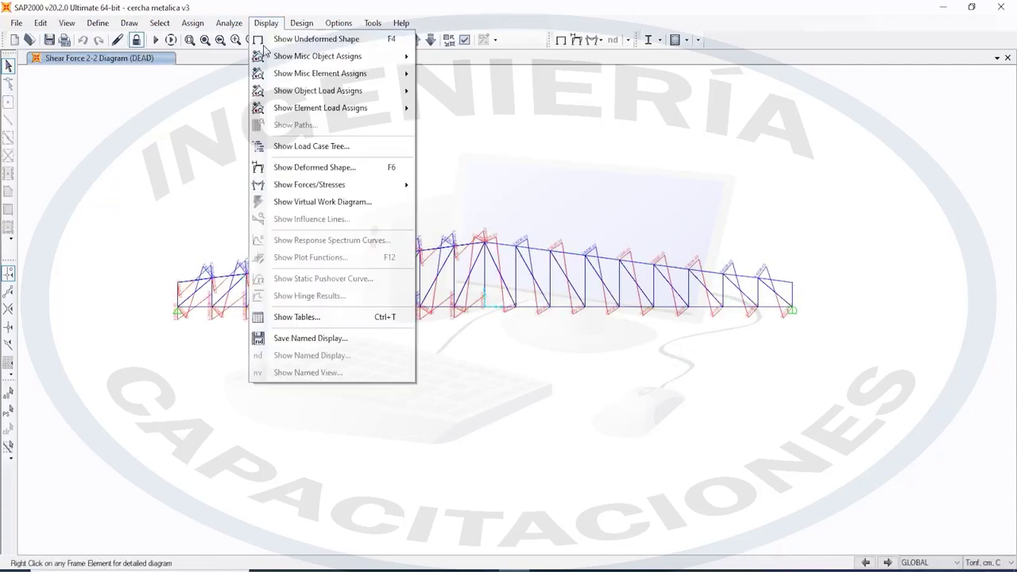
pyautogui.click(276, 169)
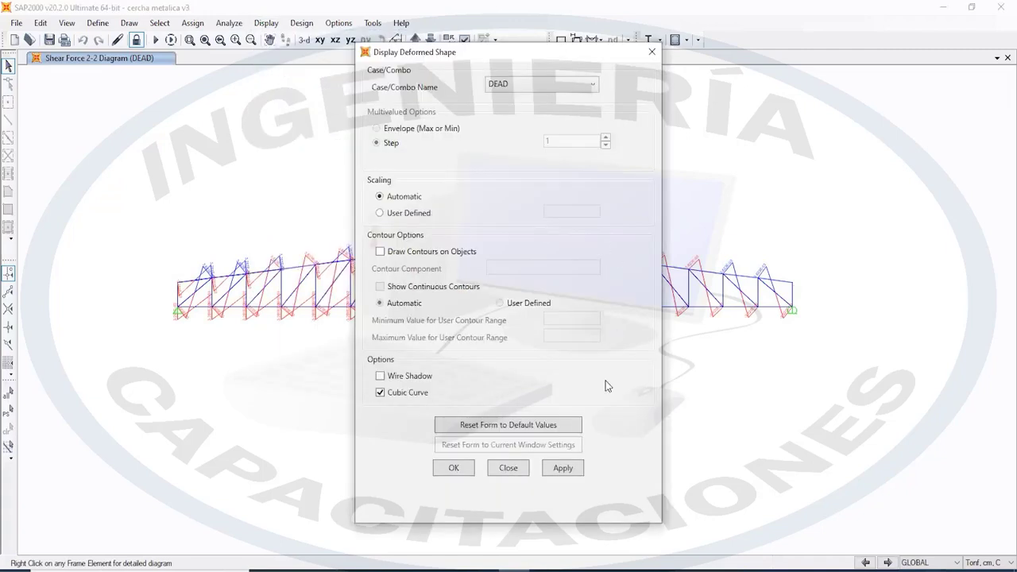
pyautogui.click(571, 470)
pyautogui.click(466, 471)
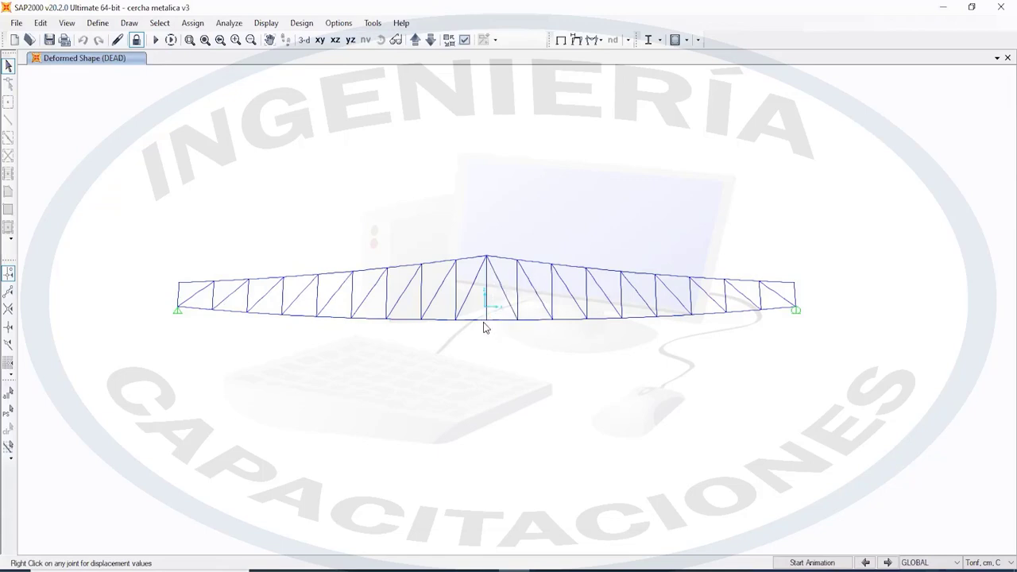
pyautogui.rightClick(487, 321)
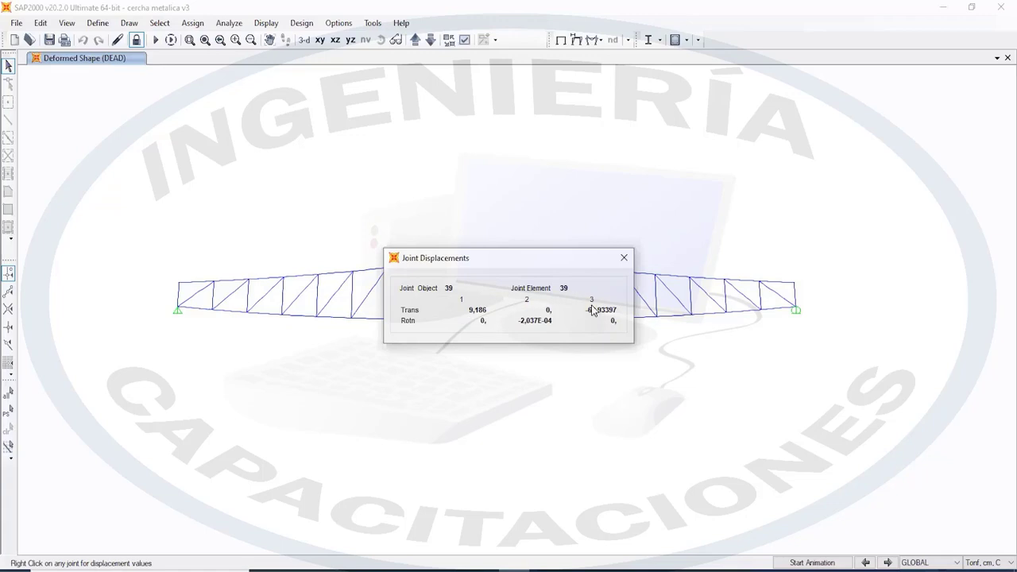
pyautogui.moveTo(565, 266); pyautogui.dragTo(318, 352)
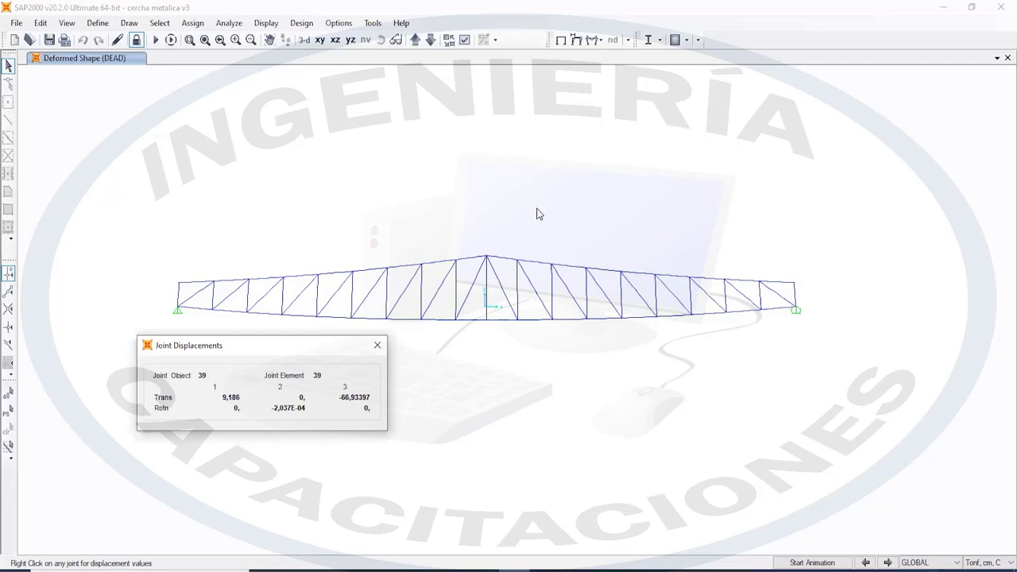
pyautogui.click(381, 344)
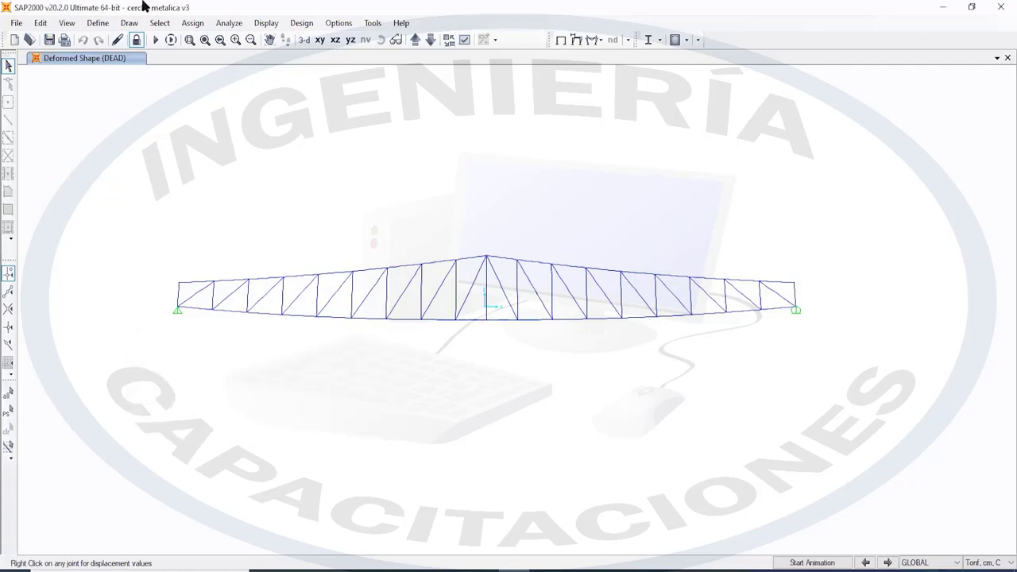
# Display the DEAD joint reactions as arrows and examine the reaction at the roller support
pyautogui.click(266, 22)
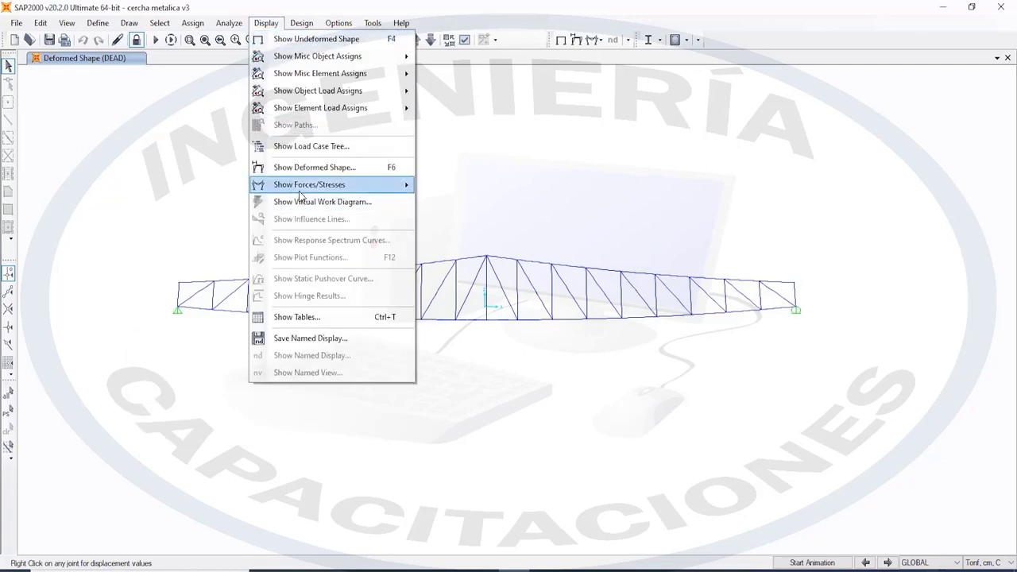
pyautogui.moveTo(302, 185)
pyautogui.click(502, 186)
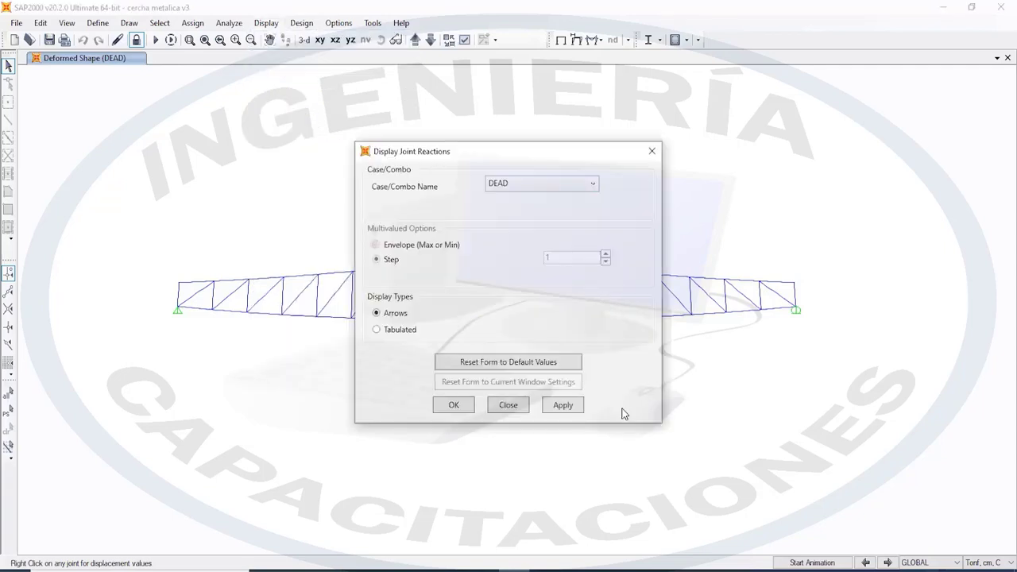
pyautogui.click(562, 406)
pyautogui.click(450, 404)
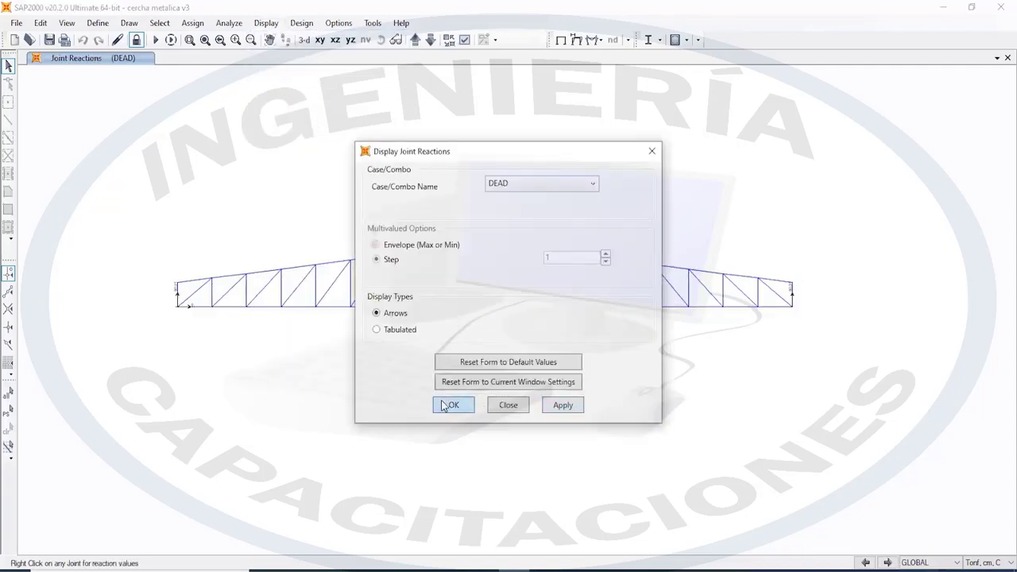
pyautogui.scroll(10, 790, 278)
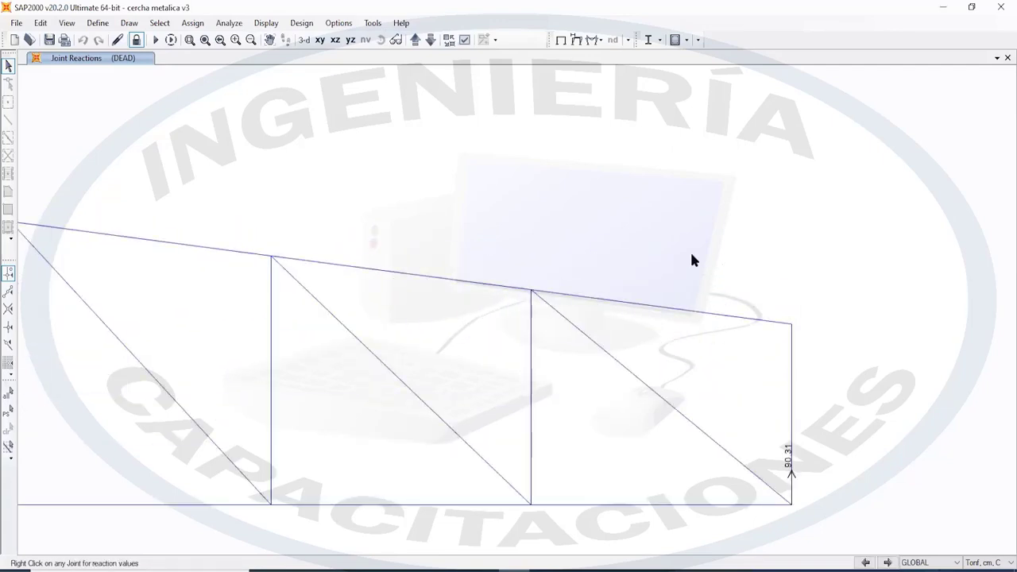
pyautogui.scroll(-4, 663, 333)
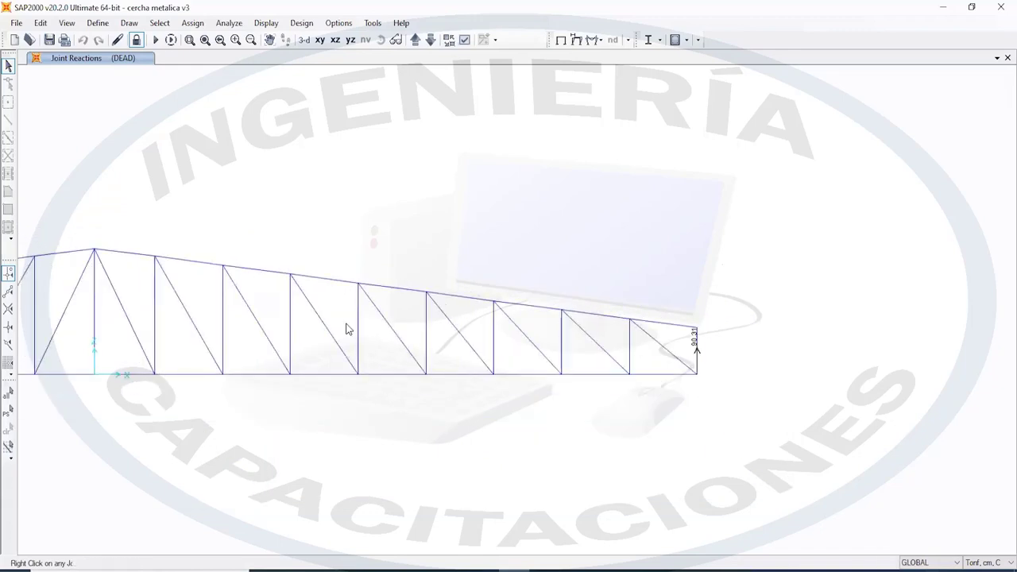
pyautogui.scroll(-5, 346, 326)
pyautogui.moveTo(277, 312); pyautogui.dragTo(442, 343, button='middle')
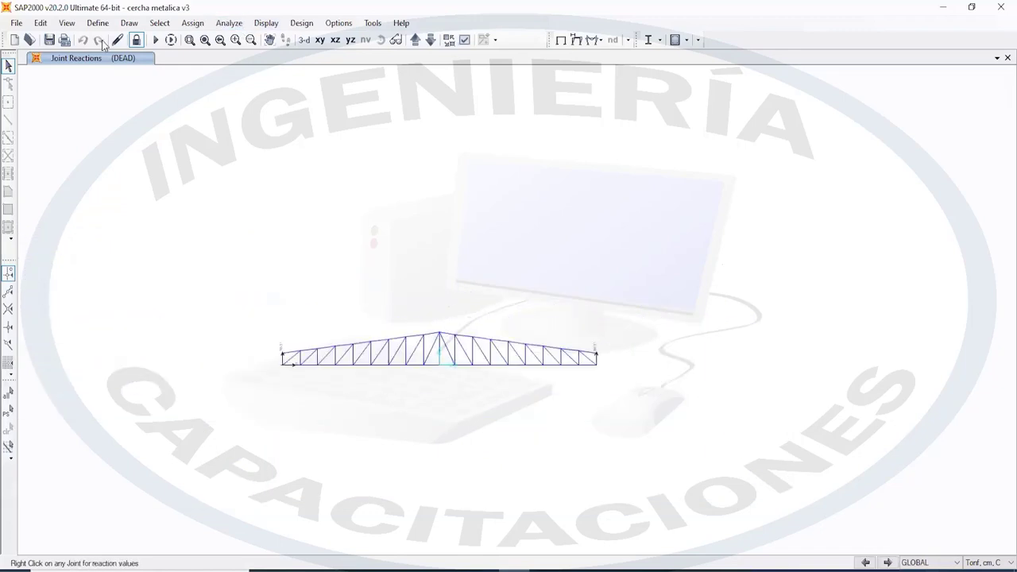
# Display the Axial Force diagram for the DEAD case with values shown
pyautogui.click(296, 24)
pyautogui.click(287, 26)
pyautogui.click(280, 25)
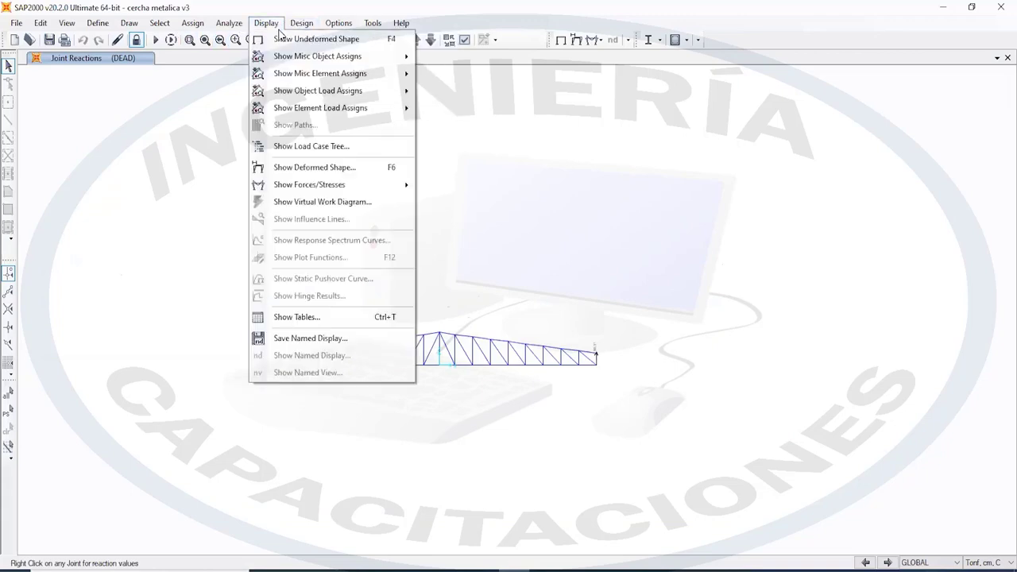
pyautogui.moveTo(409, 187)
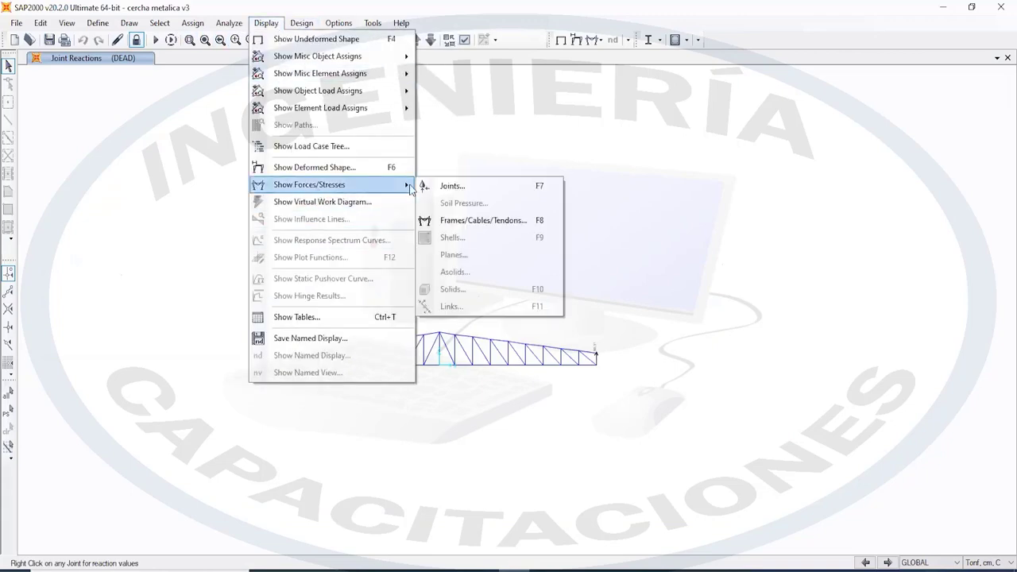
pyautogui.click(481, 222)
pyautogui.click(402, 278)
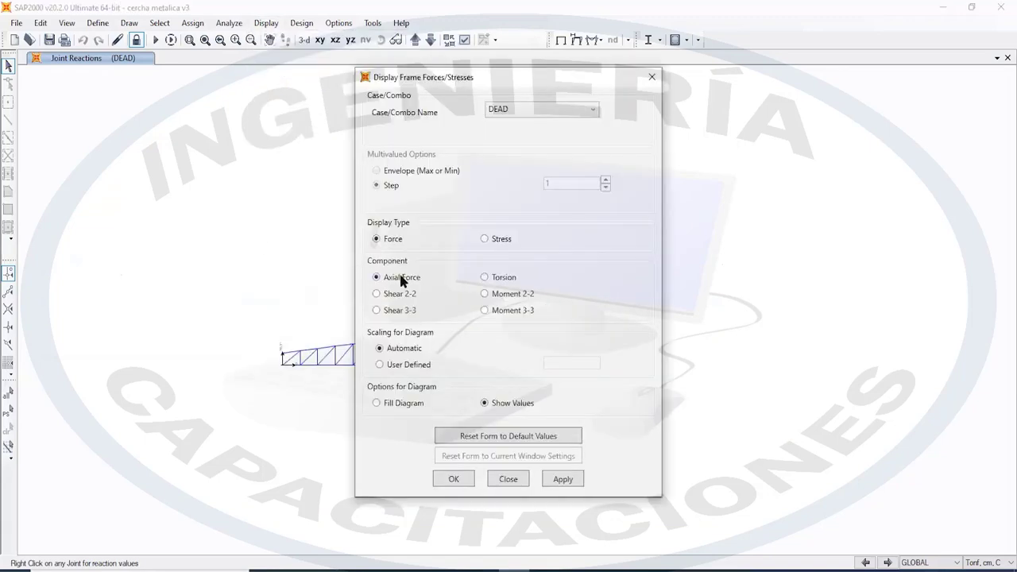
pyautogui.click(559, 480)
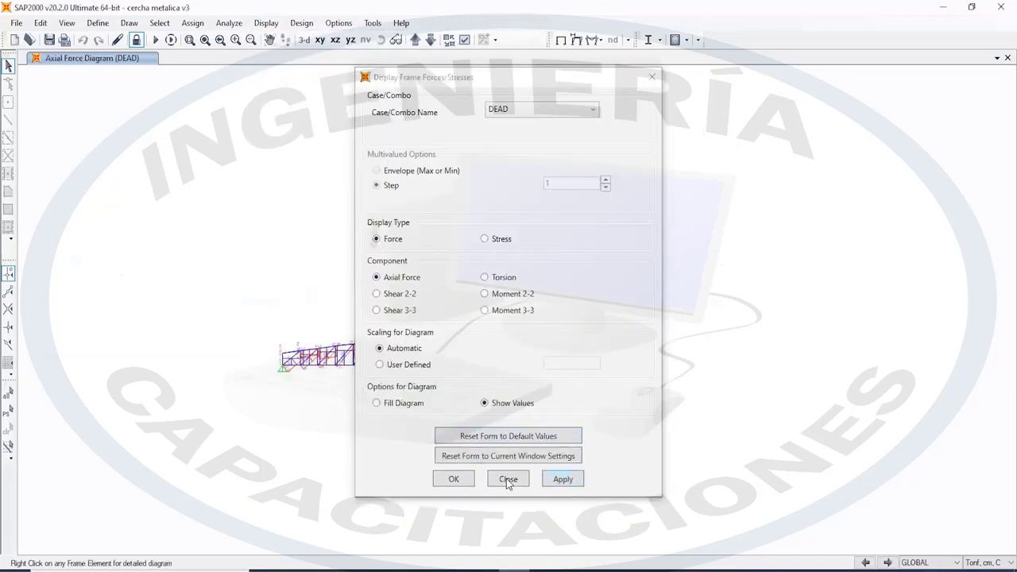
pyautogui.click(452, 479)
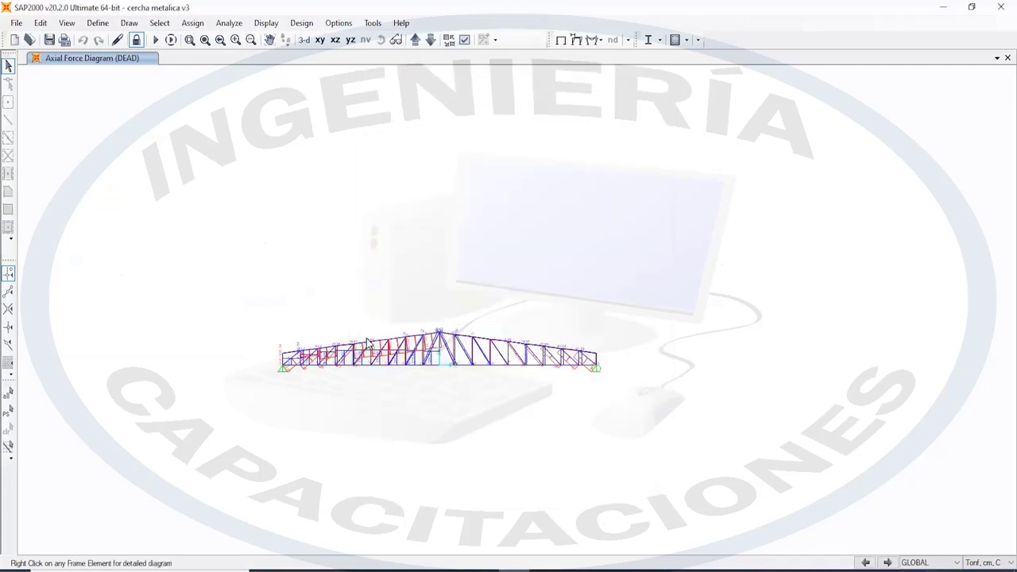
# Examine the axial force values of the chords, verticals and diagonals from the pinned support to the ridge
pyautogui.scroll(6, 366, 342)
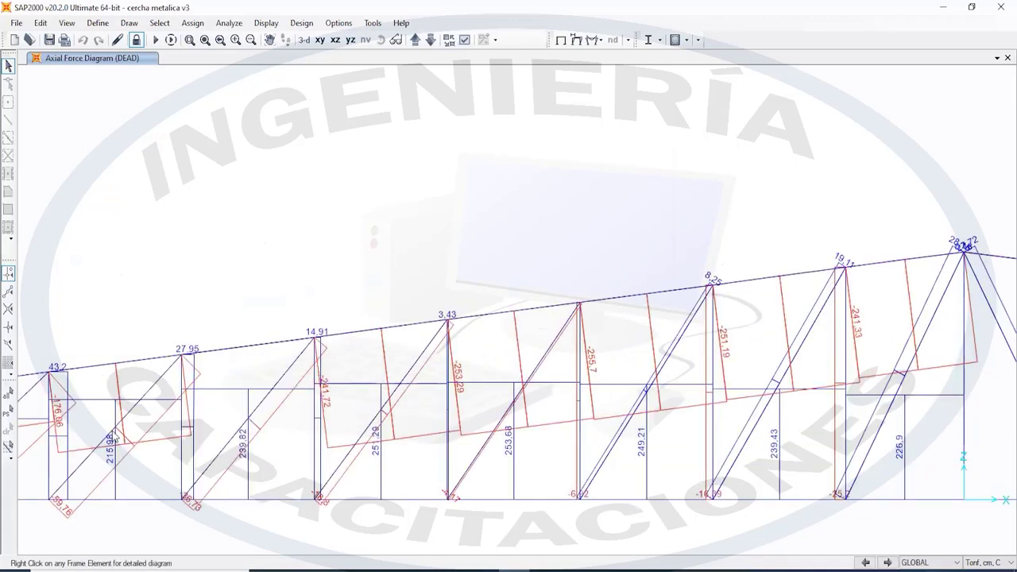
pyautogui.scroll(-6, 167, 442)
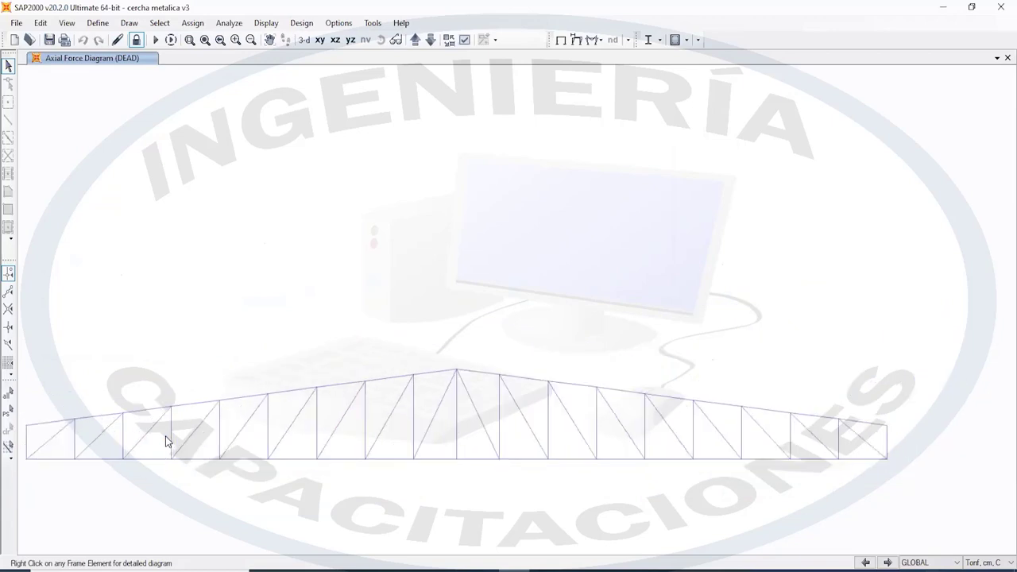
pyautogui.moveTo(173, 442); pyautogui.dragTo(488, 444, button='middle')
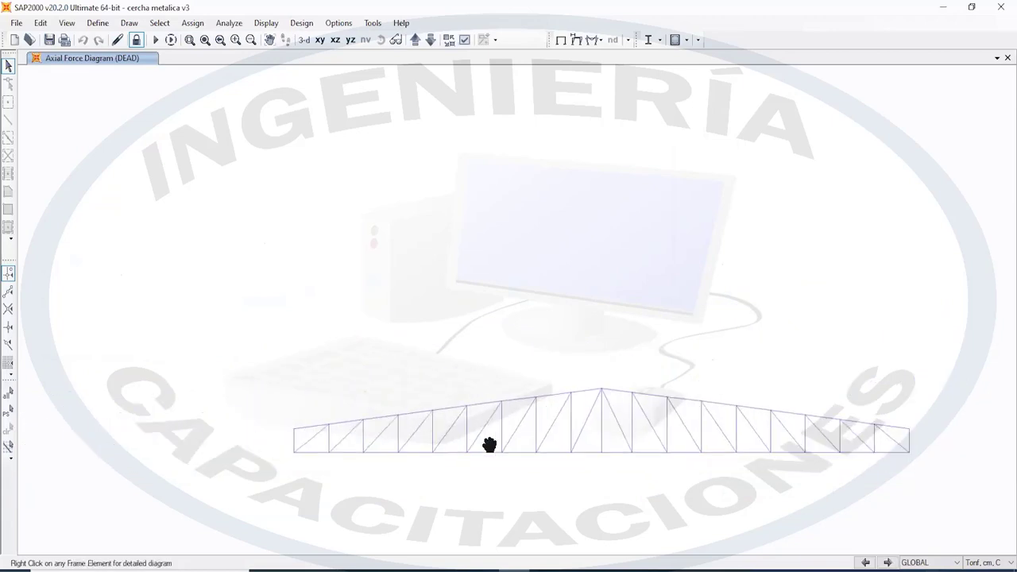
pyautogui.scroll(5, 422, 431)
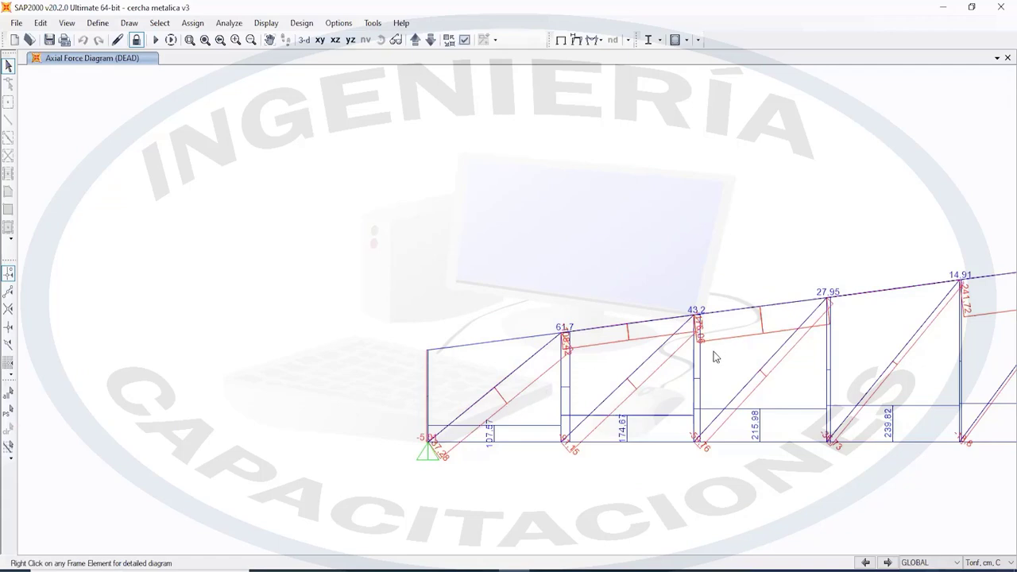
pyautogui.moveTo(753, 397); pyautogui.dragTo(436, 413, button='middle')
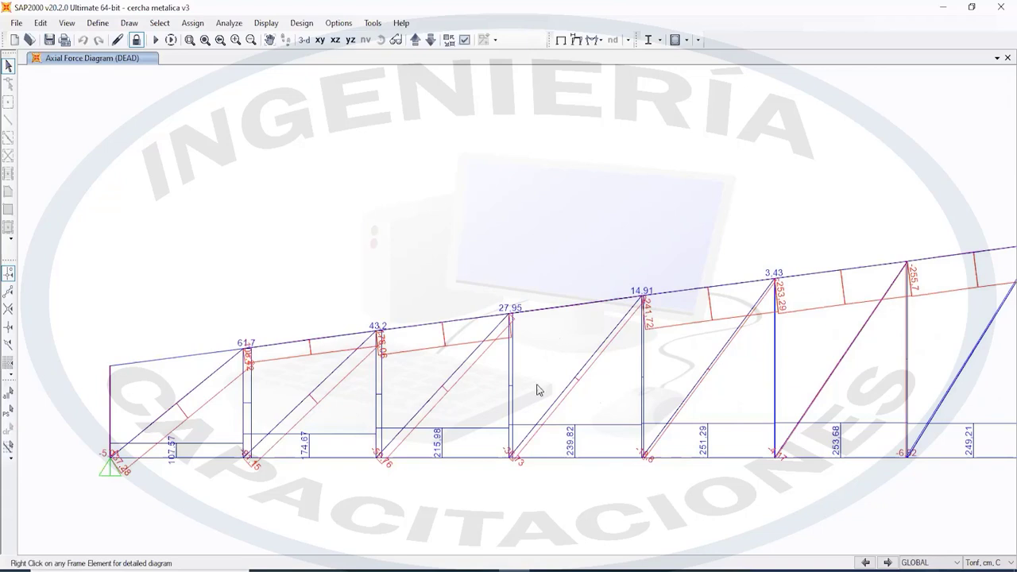
pyautogui.scroll(-3, 556, 388)
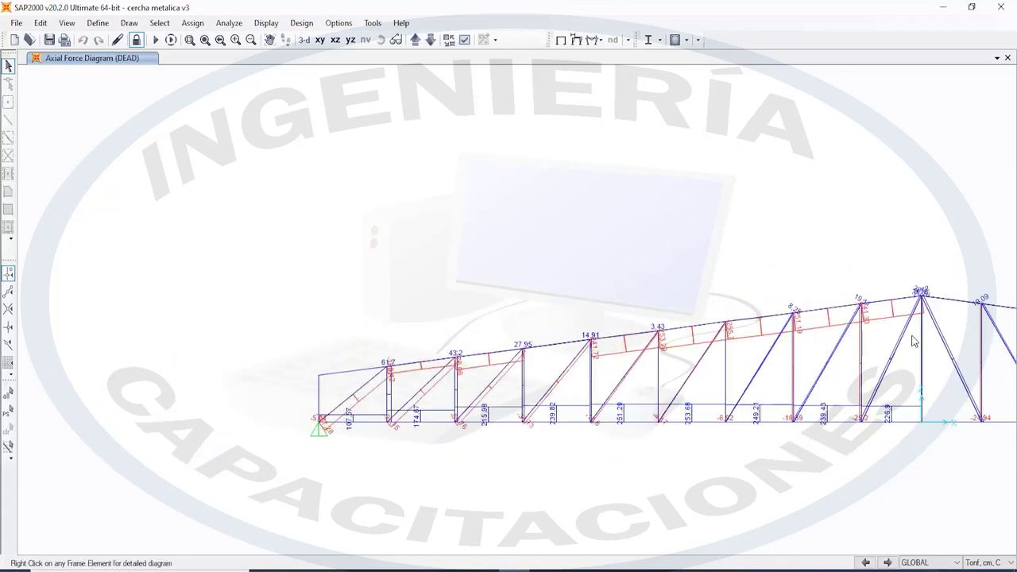
# Display the Shear 2-2 diagram and the Moment 3-3 diagram for the DEAD case with values shown
pyautogui.click(266, 23)
pyautogui.moveTo(334, 184)
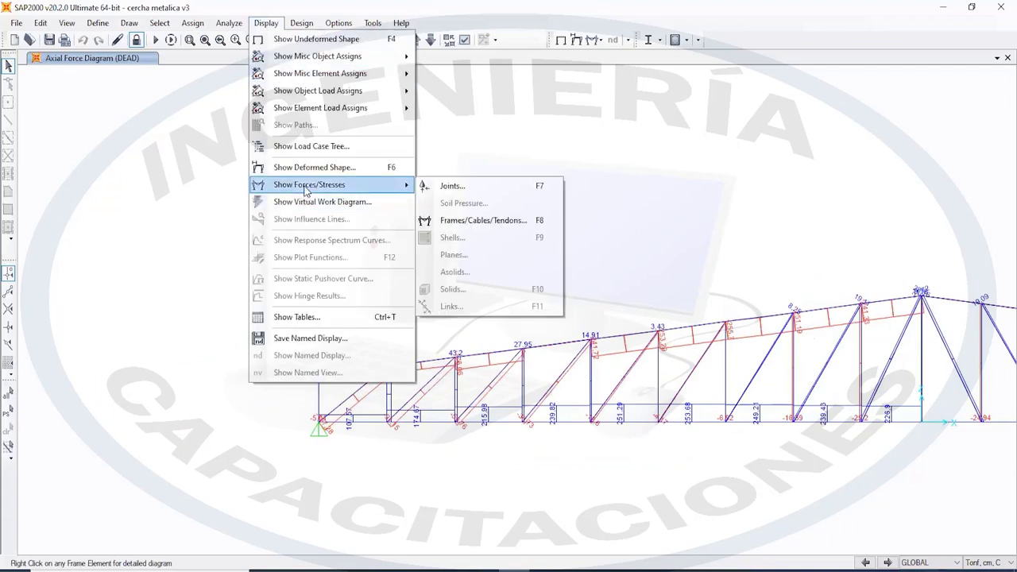
pyautogui.click(520, 218)
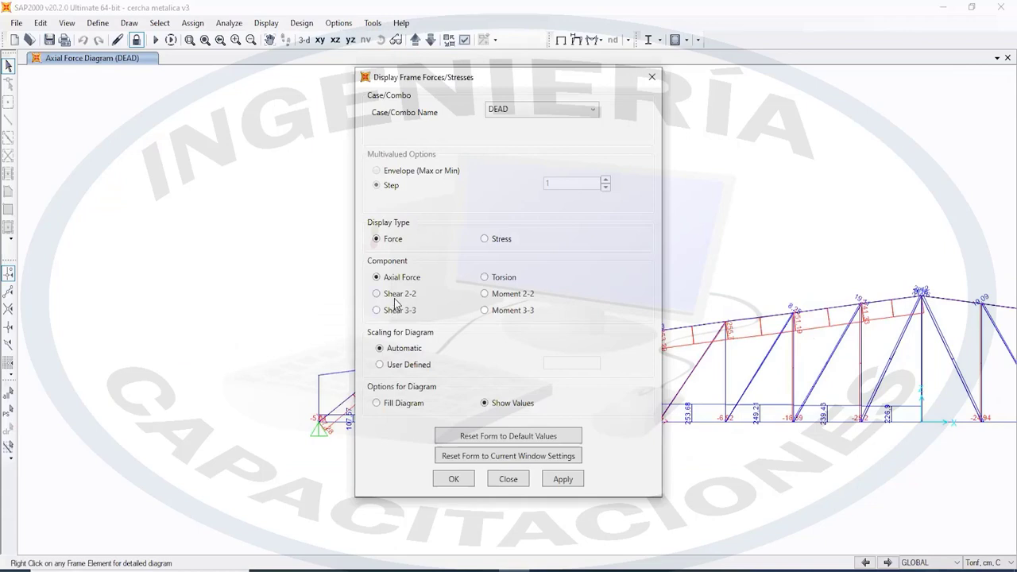
pyautogui.click(394, 294)
pyautogui.click(564, 479)
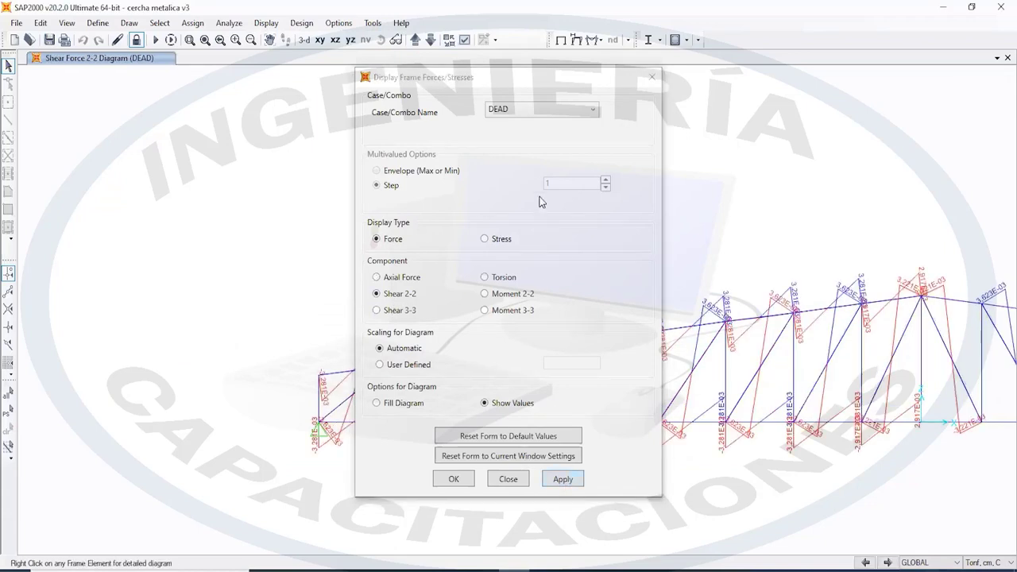
pyautogui.click(484, 311)
pyautogui.click(554, 480)
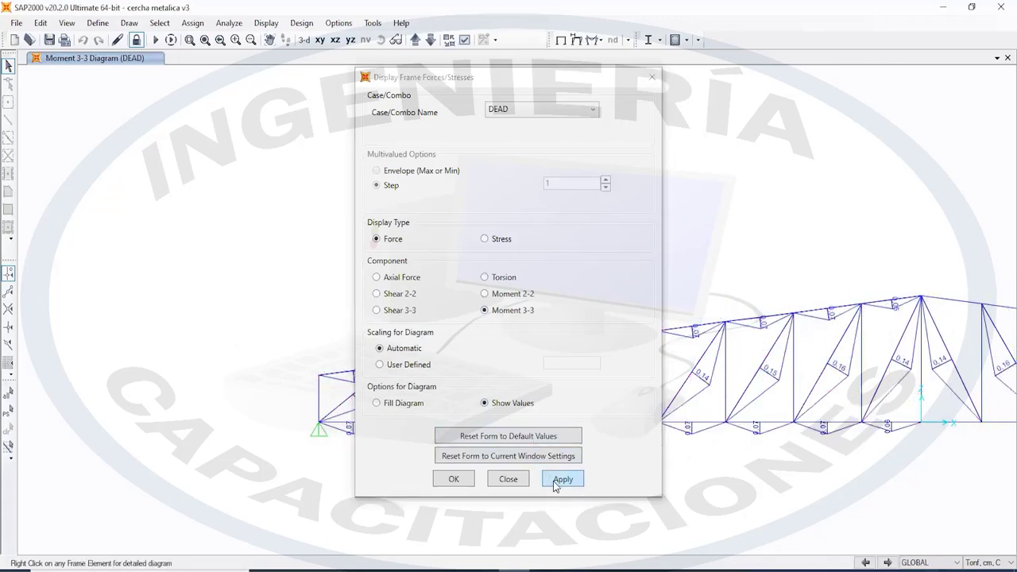
pyautogui.click(453, 479)
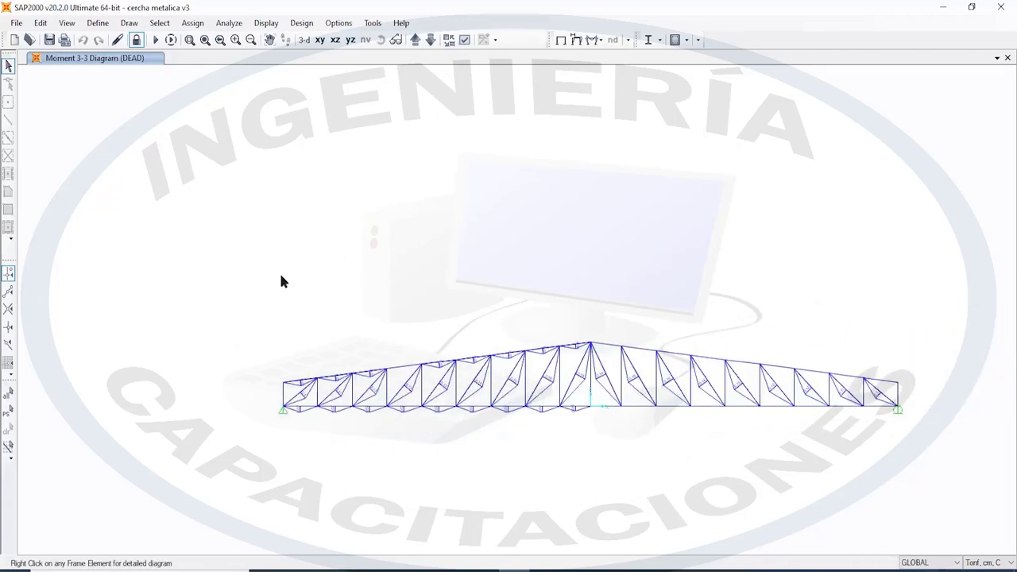
# Unlock the model and release Moment 33 (Major) at the start and end of all truss members with 0 tonf-cm/rad partial fixity
pyautogui.click(136, 40)
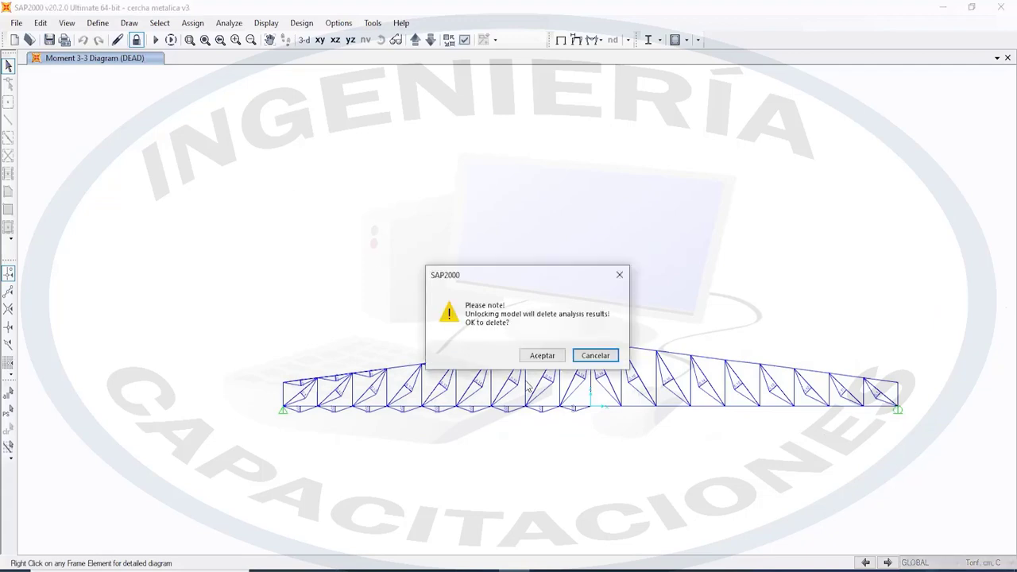
pyautogui.click(540, 356)
pyautogui.moveTo(223, 263); pyautogui.dragTo(915, 453)
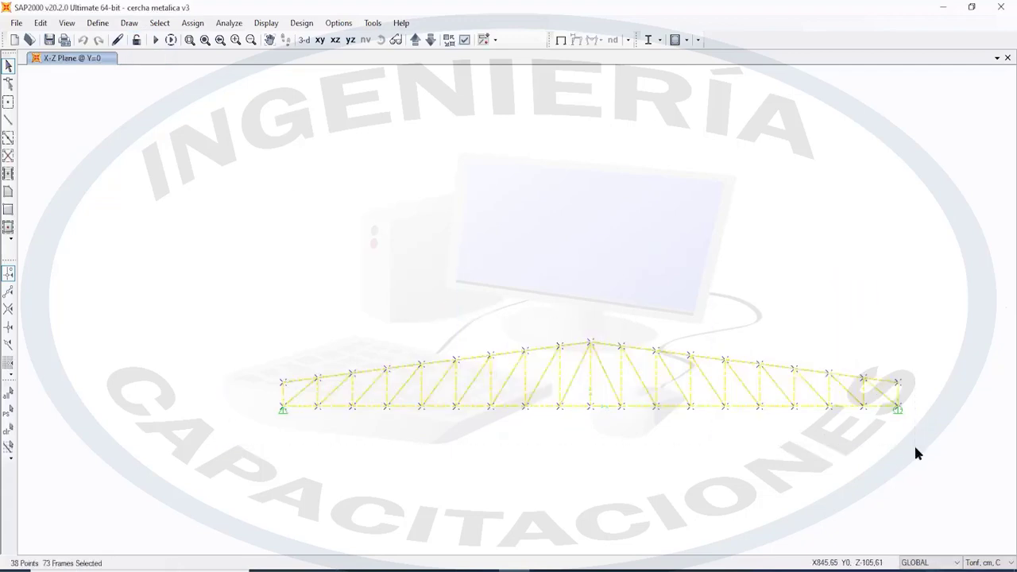
pyautogui.click(192, 23)
pyautogui.moveTo(214, 57)
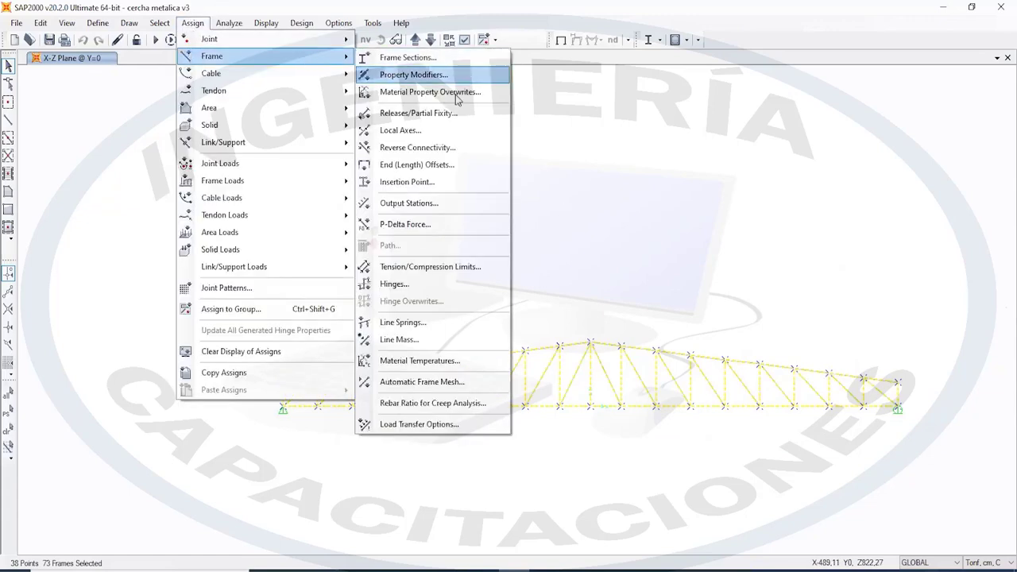
pyautogui.click(442, 114)
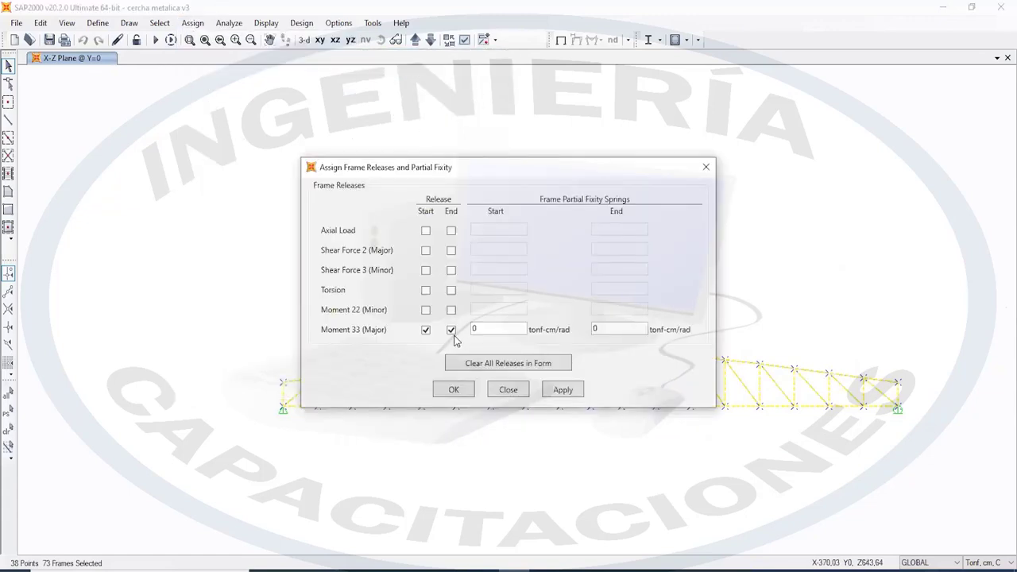
pyautogui.click(562, 390)
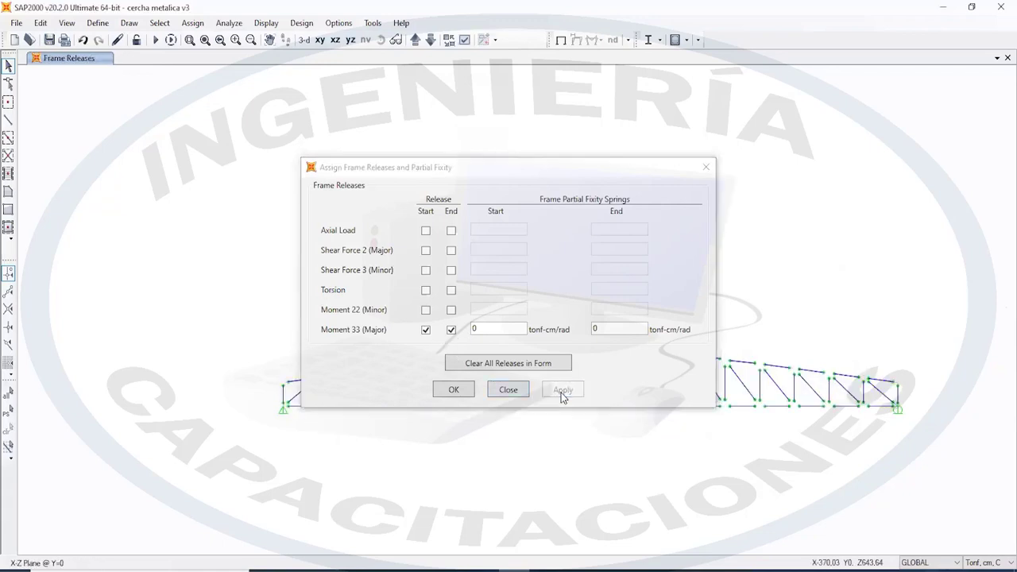
pyautogui.click(466, 387)
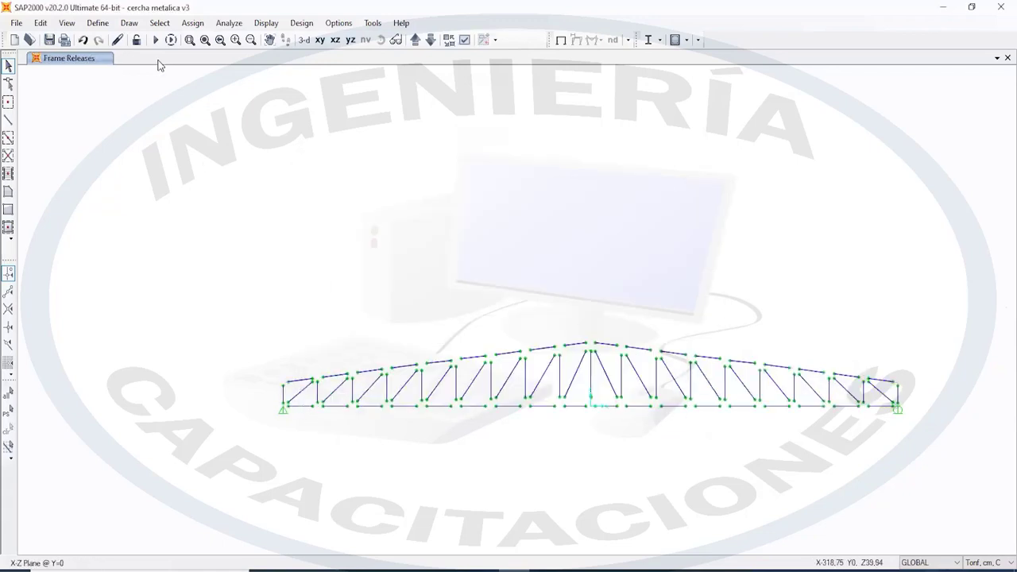
# Run the analysis for the DEAD case with MODAL set to Do not Run
pyautogui.click(155, 40)
pyautogui.click(578, 246)
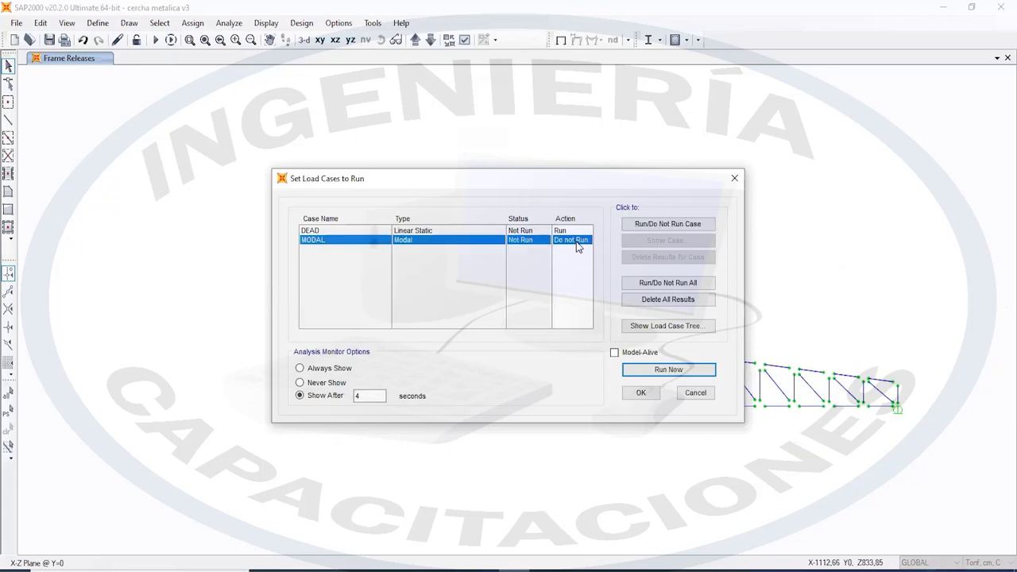
pyautogui.click(657, 370)
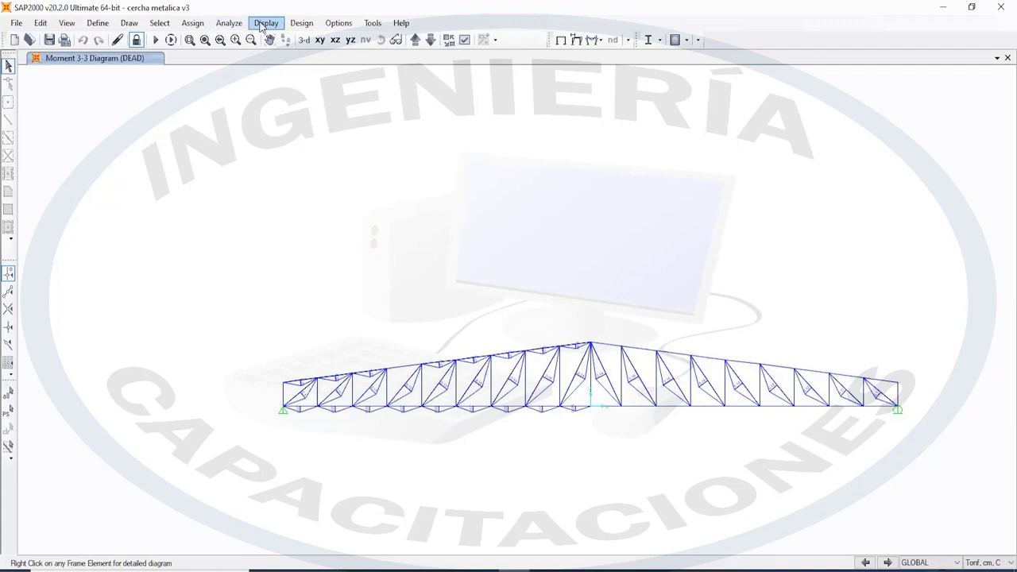
# Check the Moment 3-3 values of the released truss and display its Shear 2-2 diagram for the DEAD case
pyautogui.scroll(5, 396, 373)
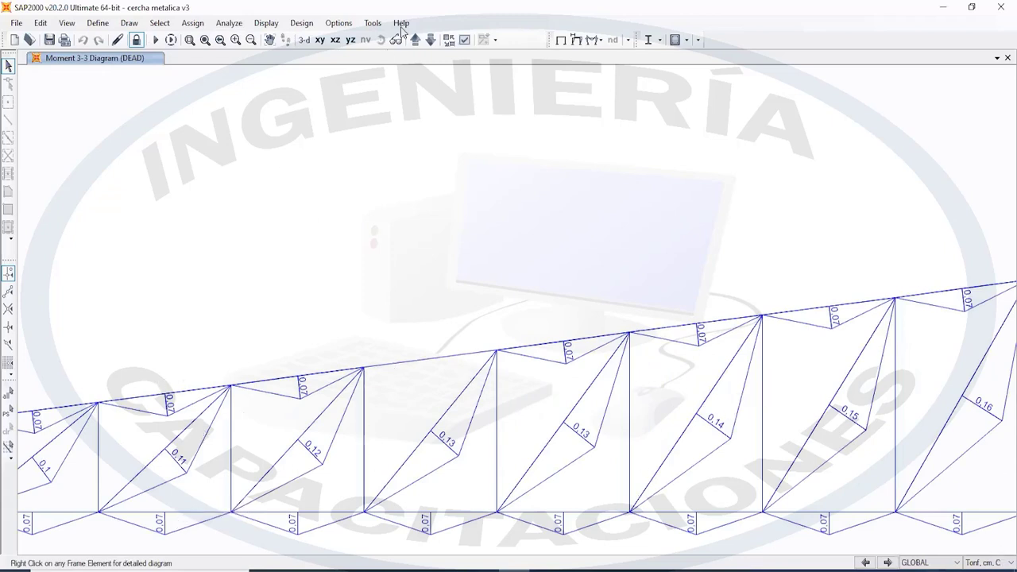
pyautogui.click(266, 23)
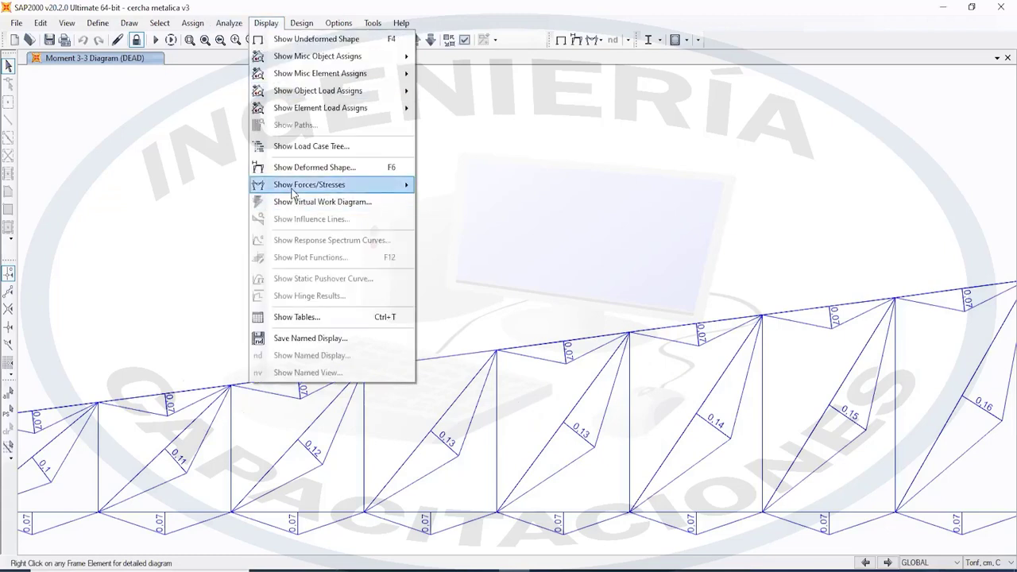
pyautogui.moveTo(318, 184)
pyautogui.click(484, 219)
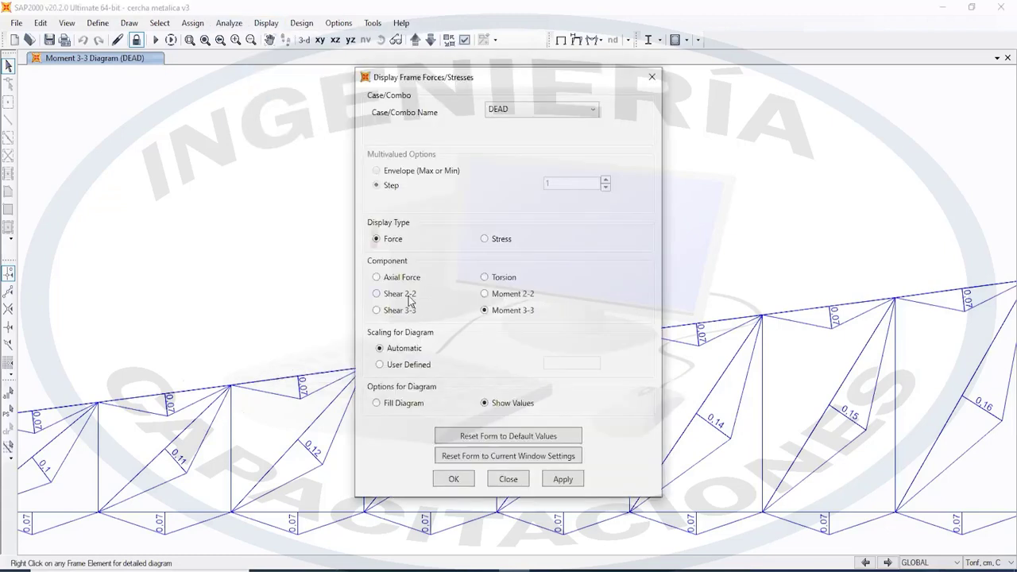
pyautogui.click(408, 295)
pyautogui.click(563, 479)
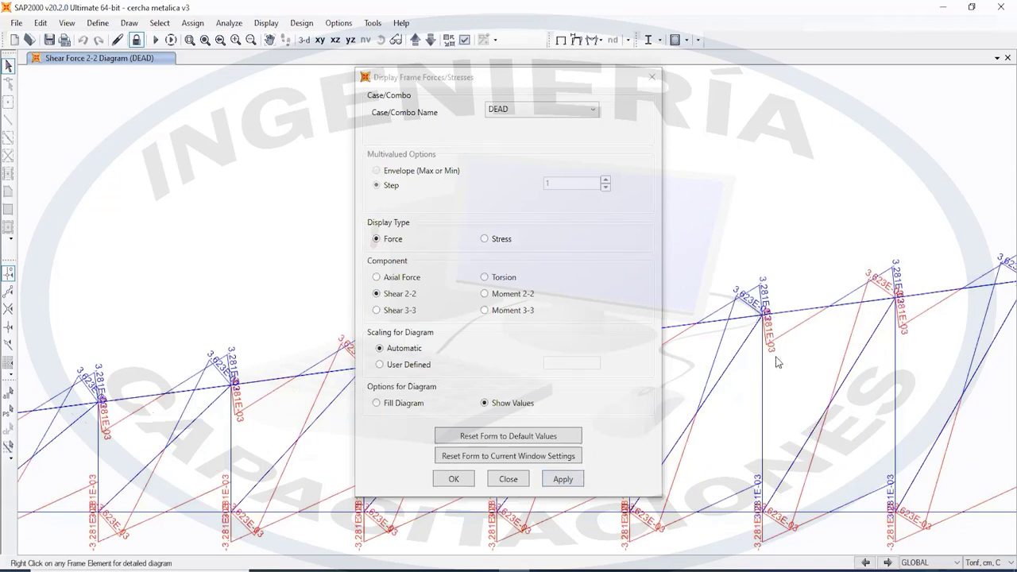
pyautogui.scroll(2, 778, 363)
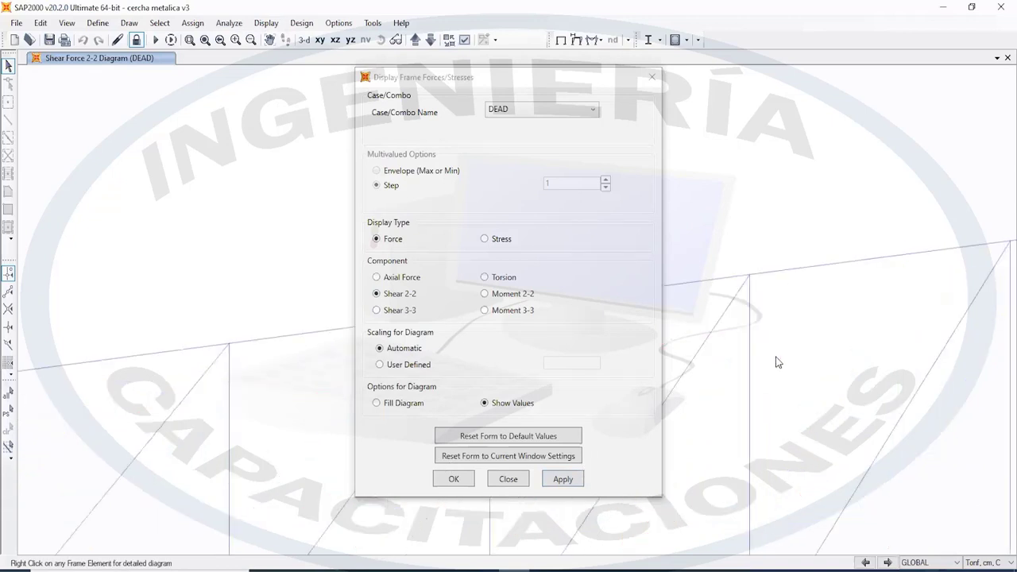
# Display the Axial Force diagram of the released truss for the DEAD case and examine the member values
pyautogui.click(388, 278)
pyautogui.click(567, 481)
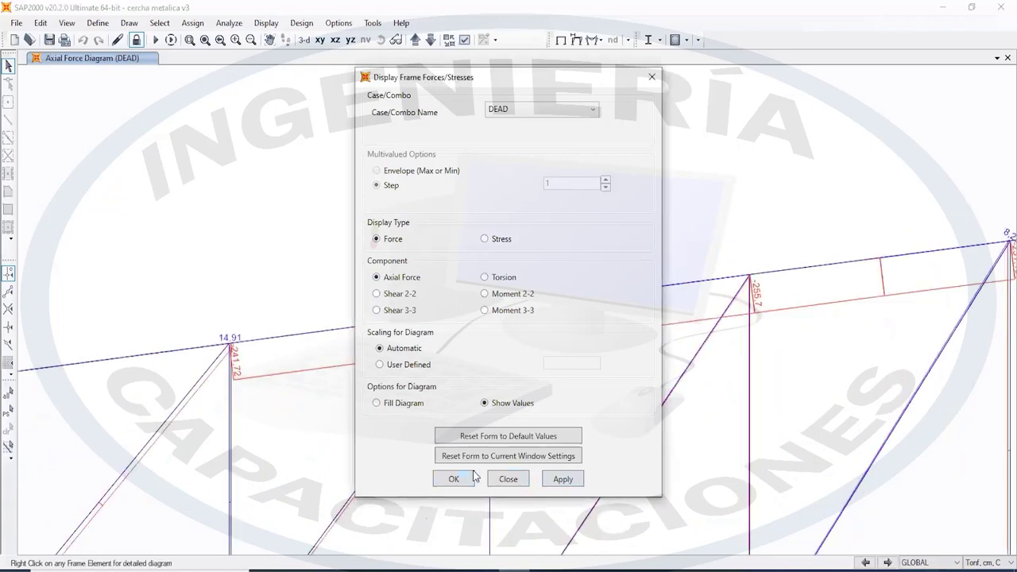
pyautogui.click(506, 478)
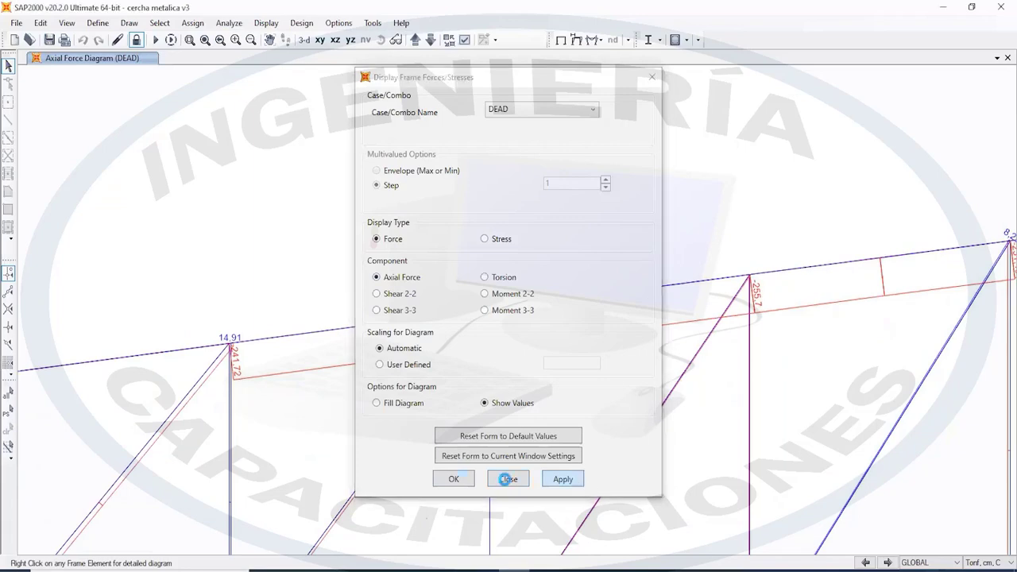
pyautogui.click(455, 480)
pyautogui.scroll(-3, 478, 460)
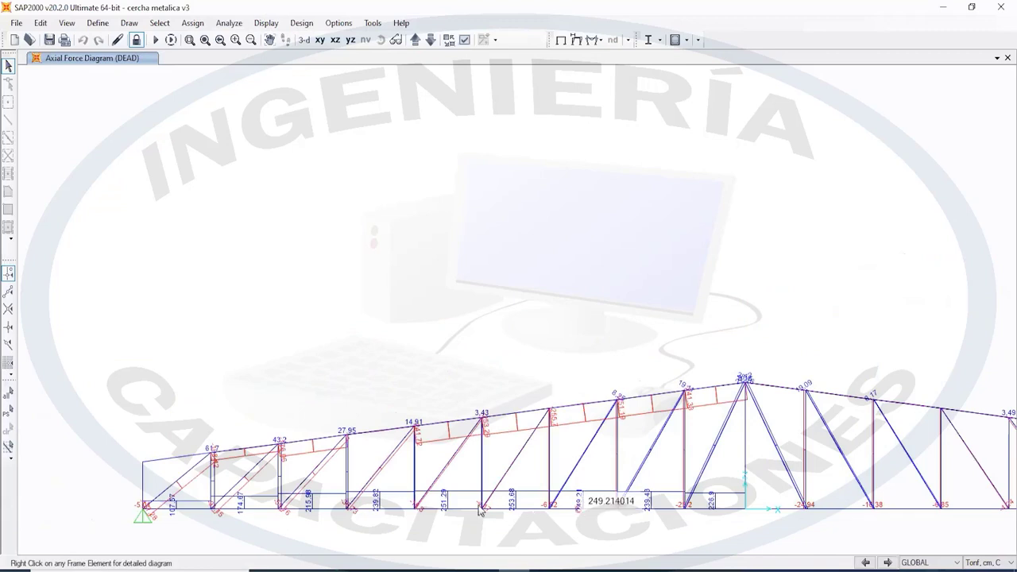
pyautogui.scroll(3, 417, 501)
pyautogui.scroll(1, 415, 498)
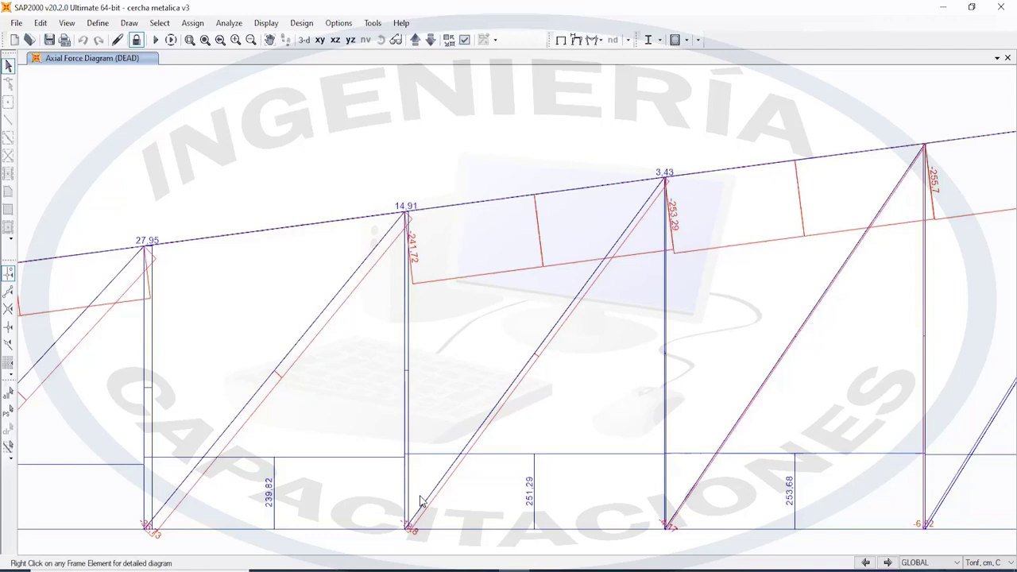
# Unlock the model, accepting the deletion of the analysis results
pyautogui.click(136, 40)
pyautogui.click(550, 359)
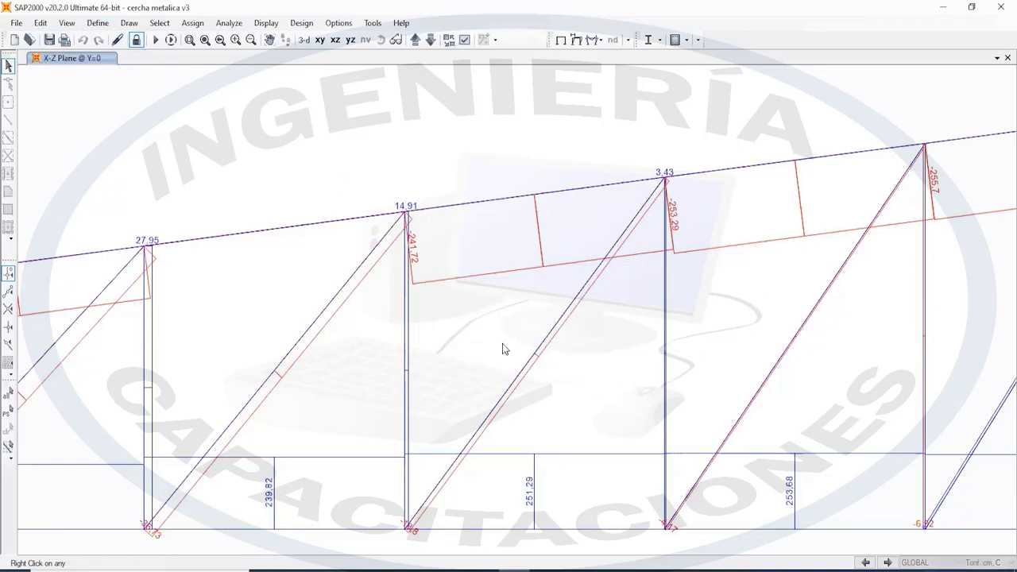
pyautogui.scroll(-1, 616, 396)
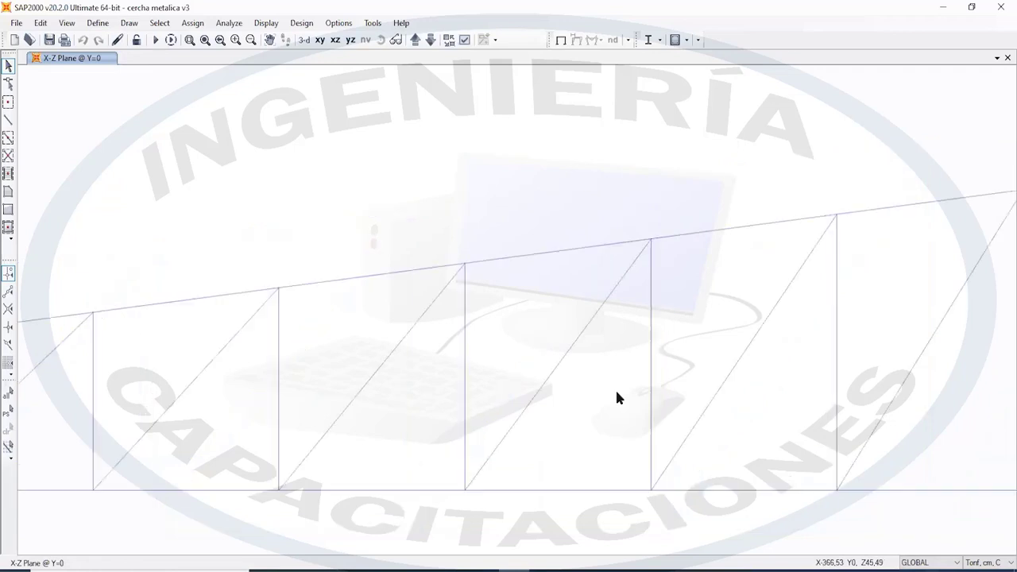
pyautogui.scroll(-2, 616, 397)
pyautogui.moveTo(982, 391); pyautogui.dragTo(710, 386, button='middle')
pyautogui.scroll(-2, 707, 385)
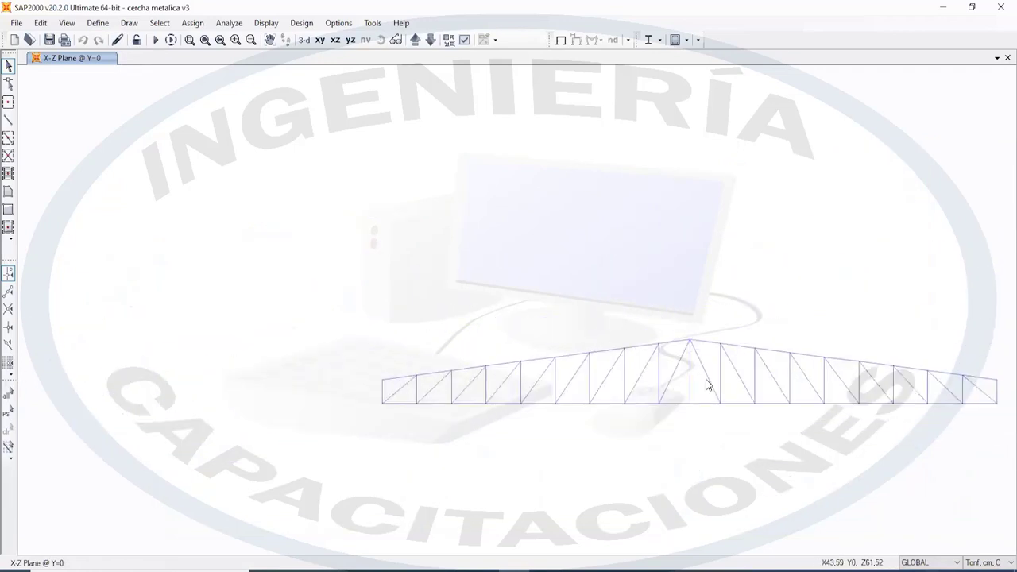
pyautogui.scroll(2, 707, 384)
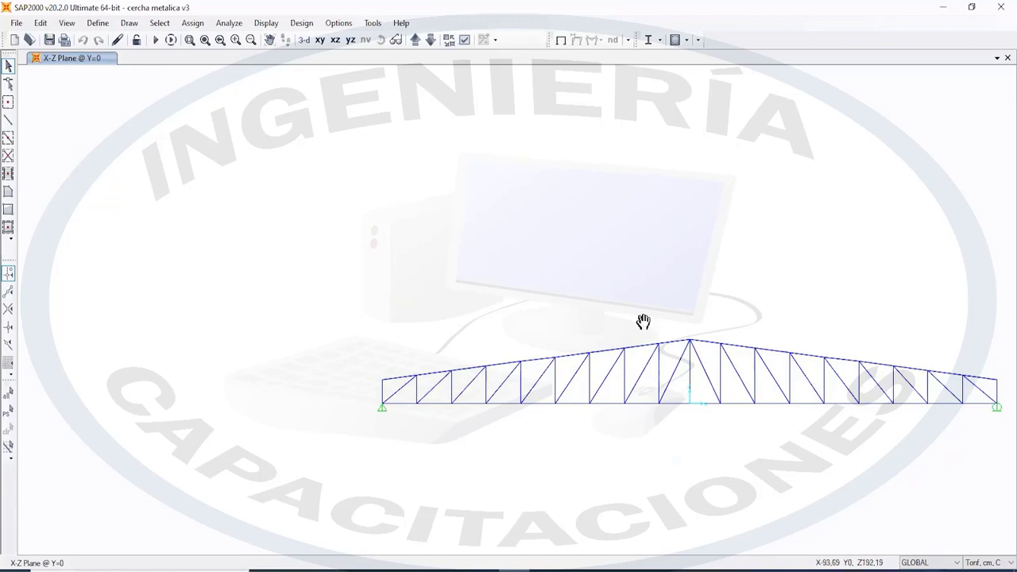
pyautogui.moveTo(642, 323); pyautogui.dragTo(559, 254, button='middle')
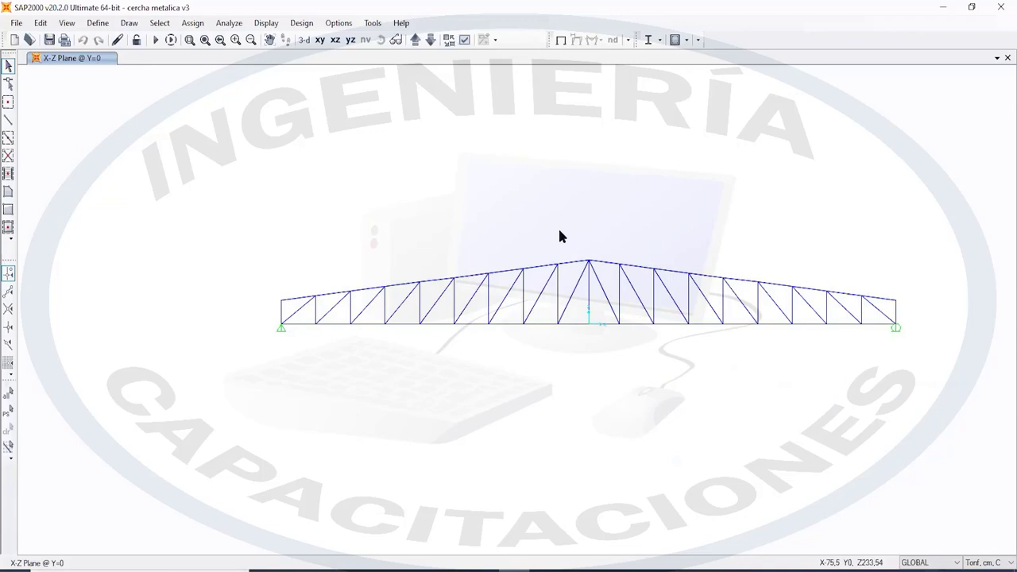
pyautogui.scroll(3, 559, 236)
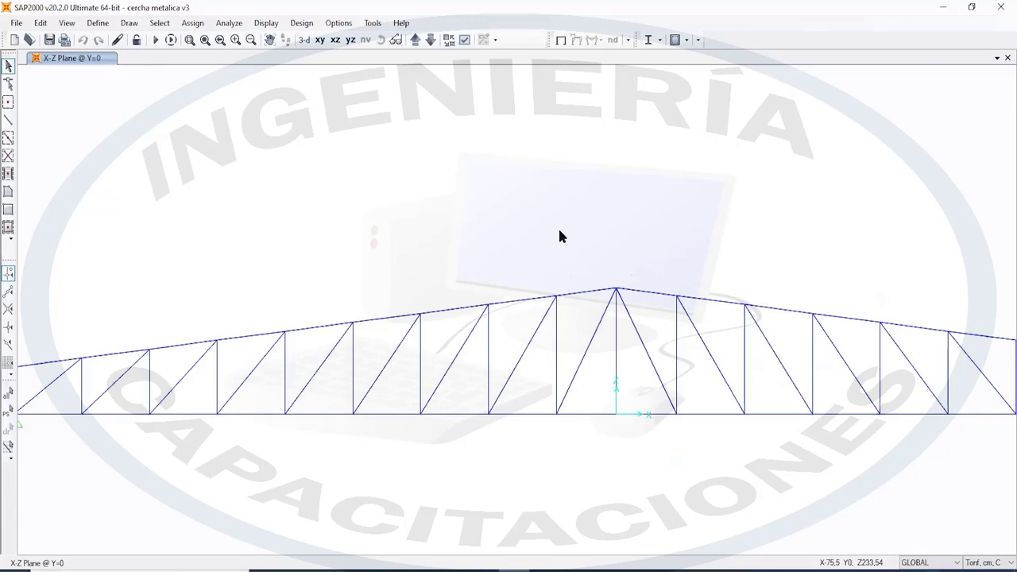
pyautogui.scroll(-4, 560, 236)
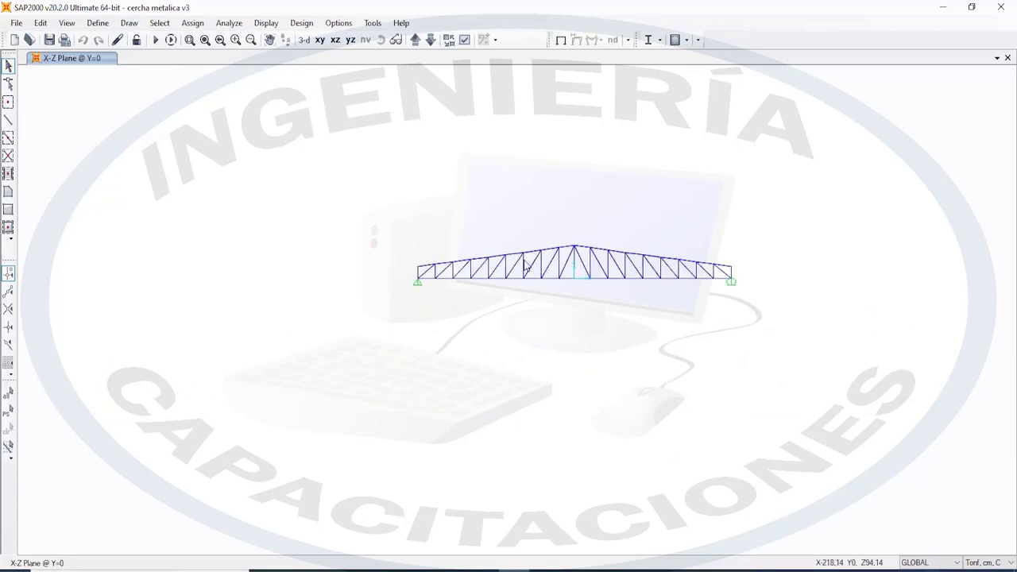
# Select all the top-chord joints of the truss and replace their DEAD joint forces with a Force Global Z of 0 tonf
pyautogui.click(417, 267)
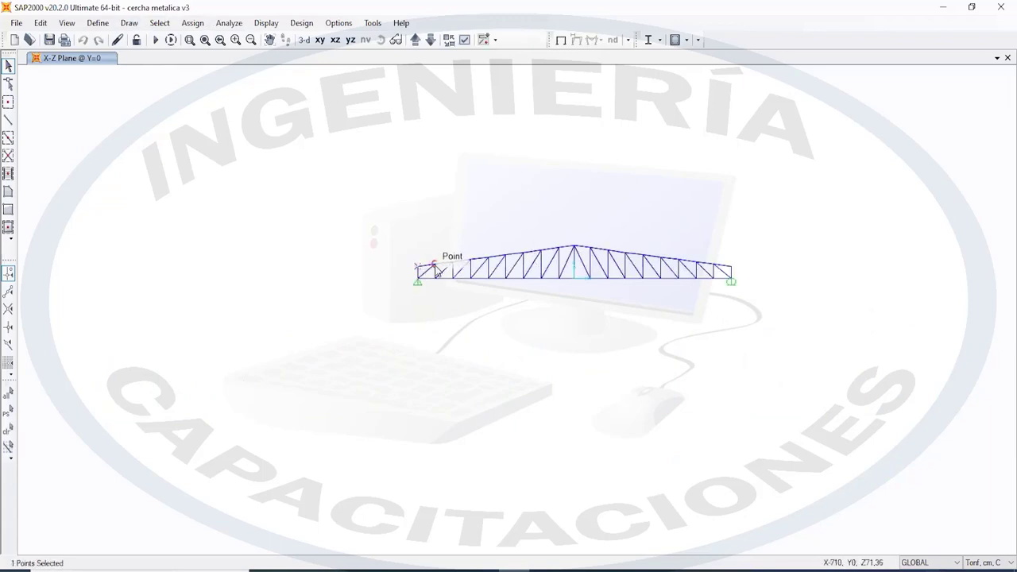
pyautogui.click(434, 264)
pyautogui.click(451, 262)
pyautogui.click(471, 260)
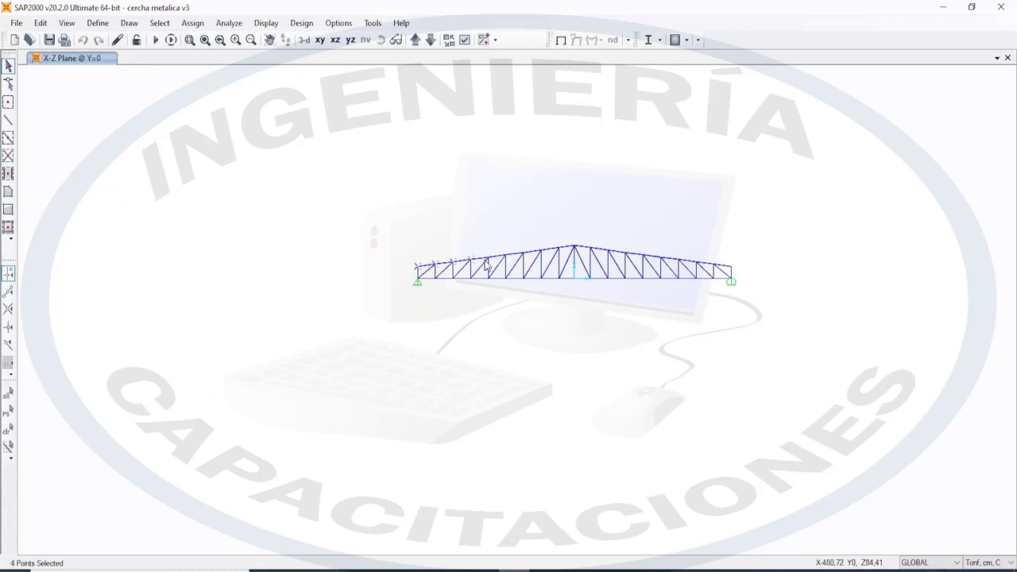
pyautogui.click(487, 257)
pyautogui.click(506, 256)
pyautogui.click(523, 253)
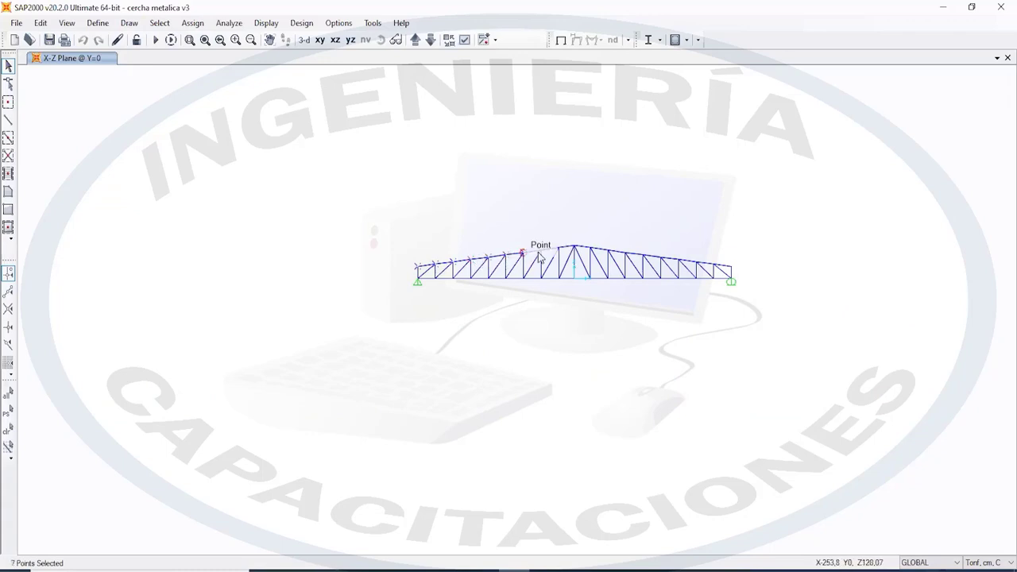
pyautogui.click(540, 251)
pyautogui.click(557, 248)
pyautogui.click(575, 247)
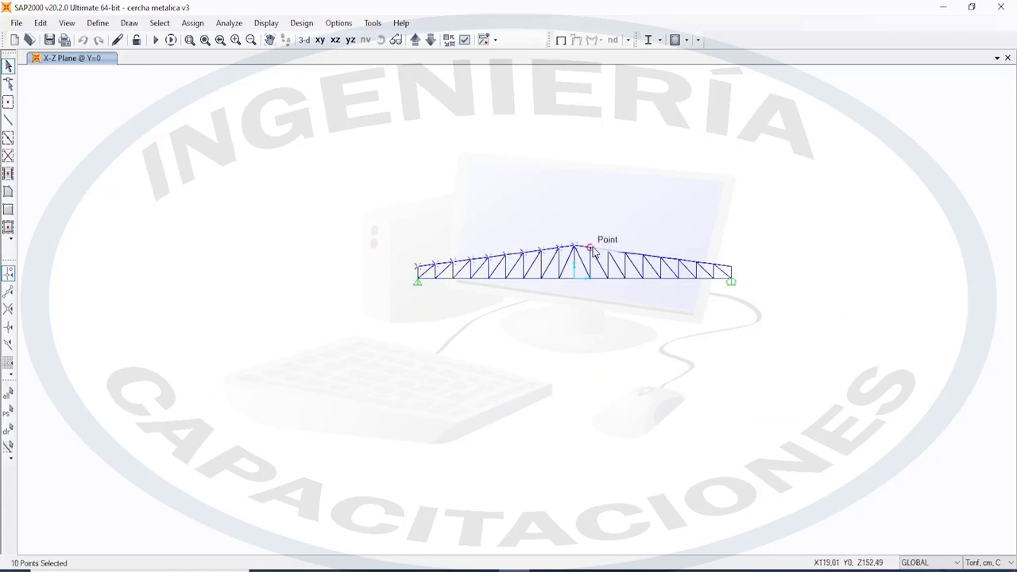
pyautogui.click(593, 249)
pyautogui.click(610, 251)
pyautogui.click(627, 253)
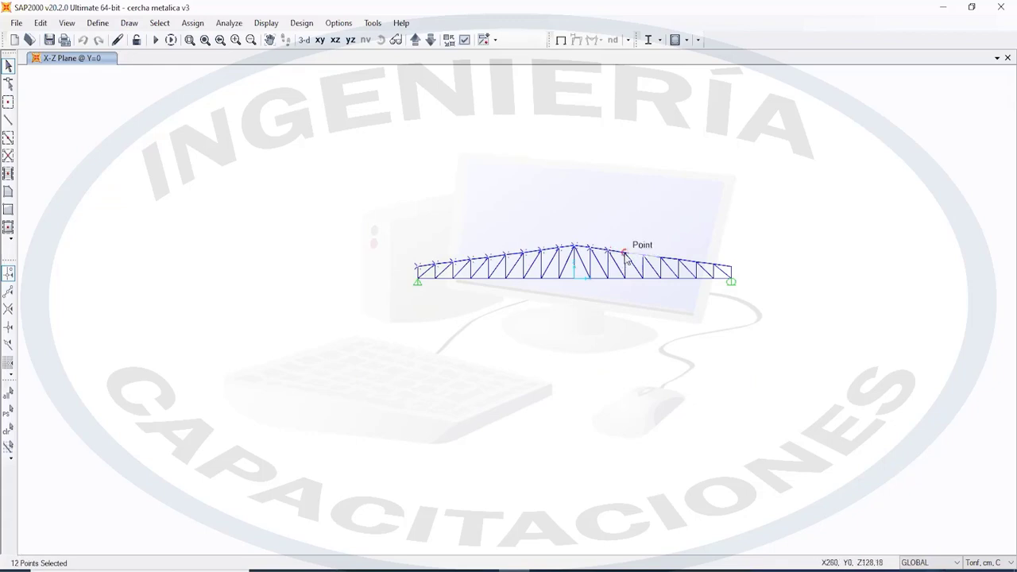
pyautogui.click(645, 256)
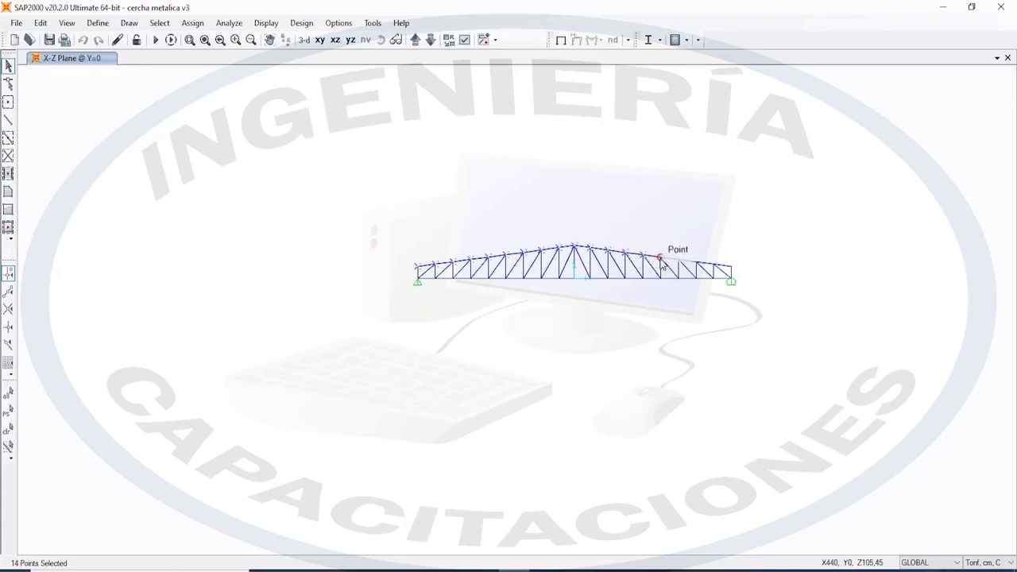
pyautogui.click(662, 258)
pyautogui.click(697, 262)
pyautogui.click(715, 265)
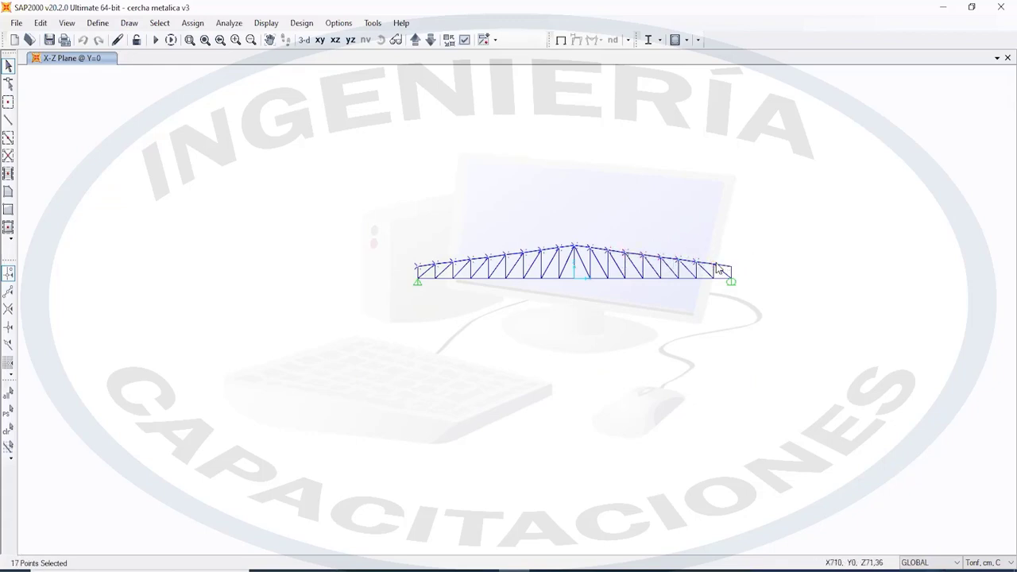
pyautogui.click(732, 268)
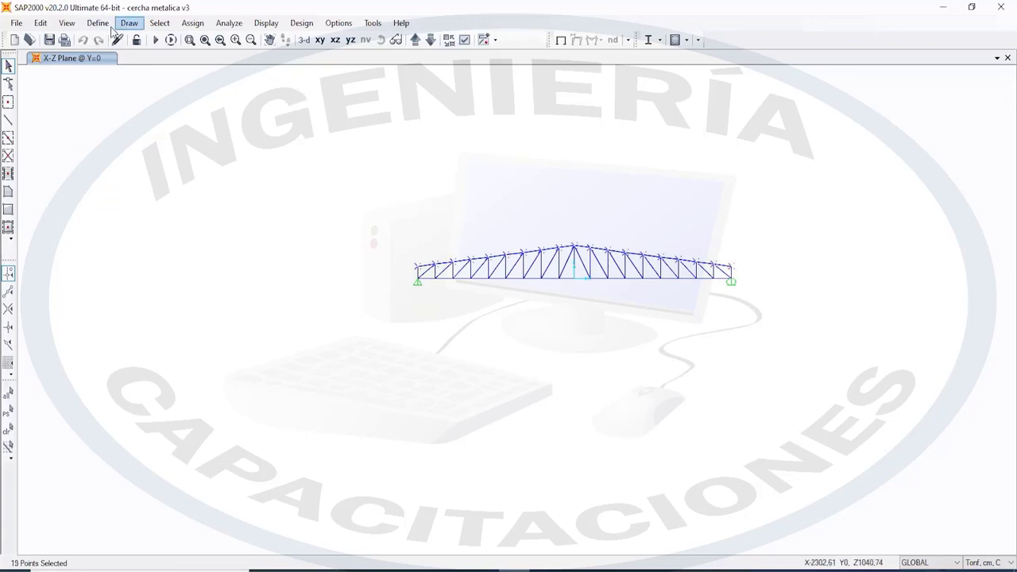
pyautogui.click(199, 24)
pyautogui.moveTo(246, 185)
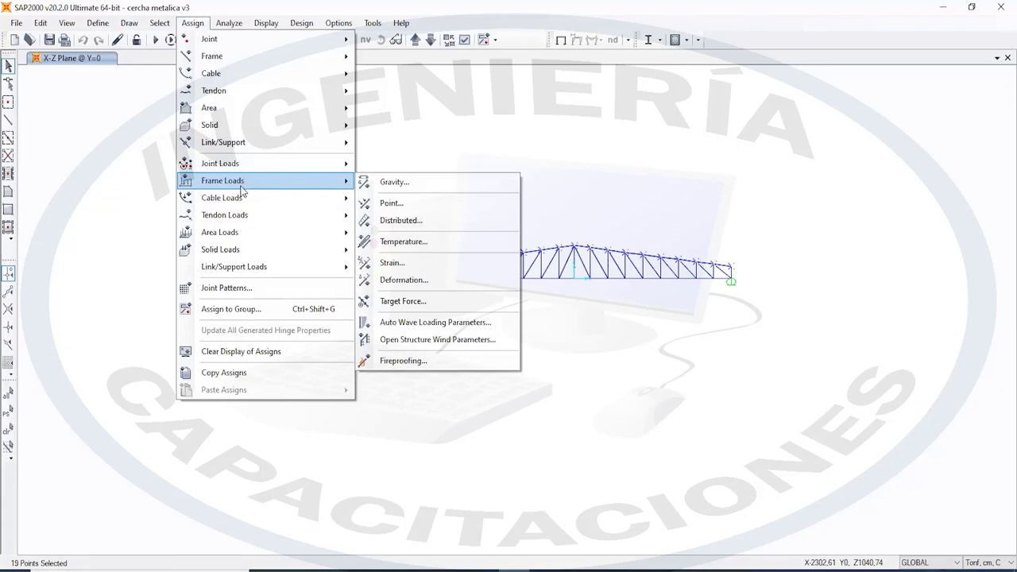
pyautogui.moveTo(228, 164)
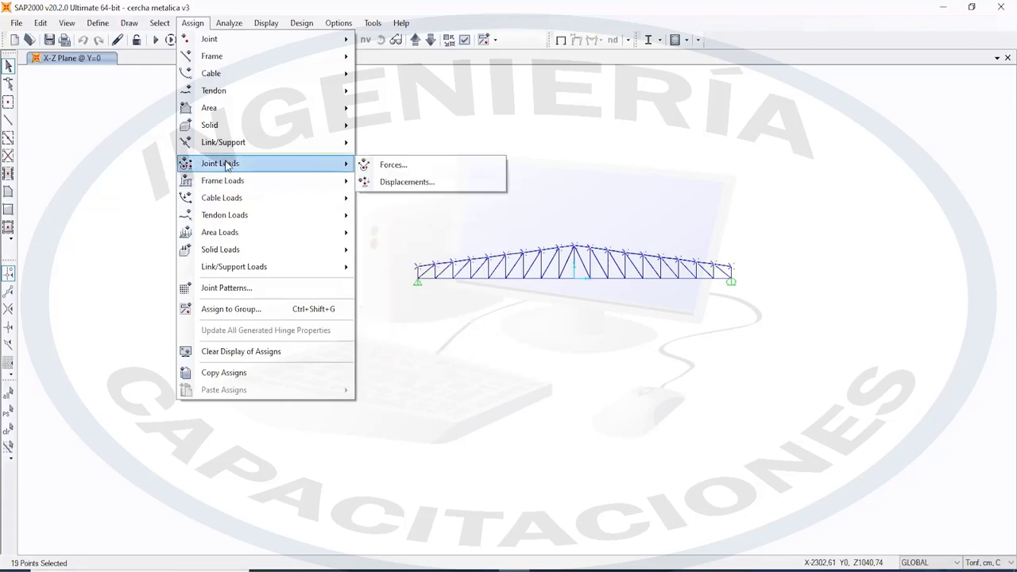
pyautogui.click(393, 164)
pyautogui.moveTo(589, 252); pyautogui.dragTo(473, 259)
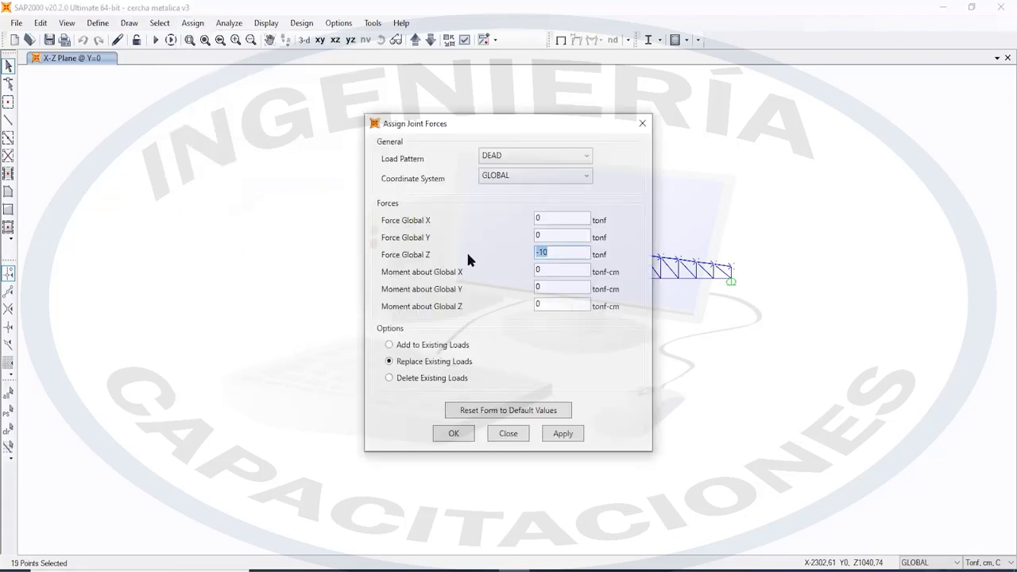
pyautogui.write('0')
pyautogui.click(562, 435)
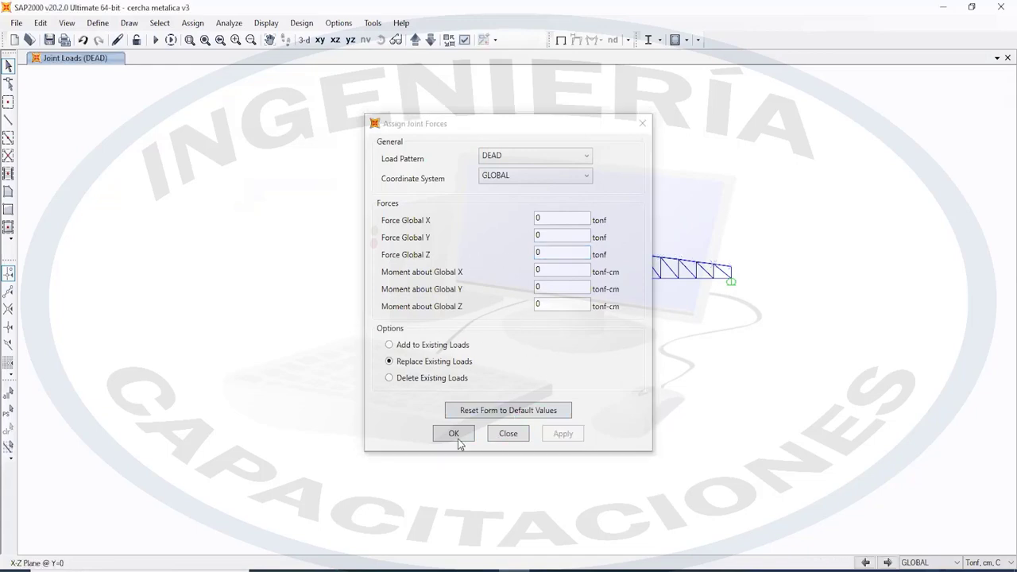
pyautogui.click(454, 434)
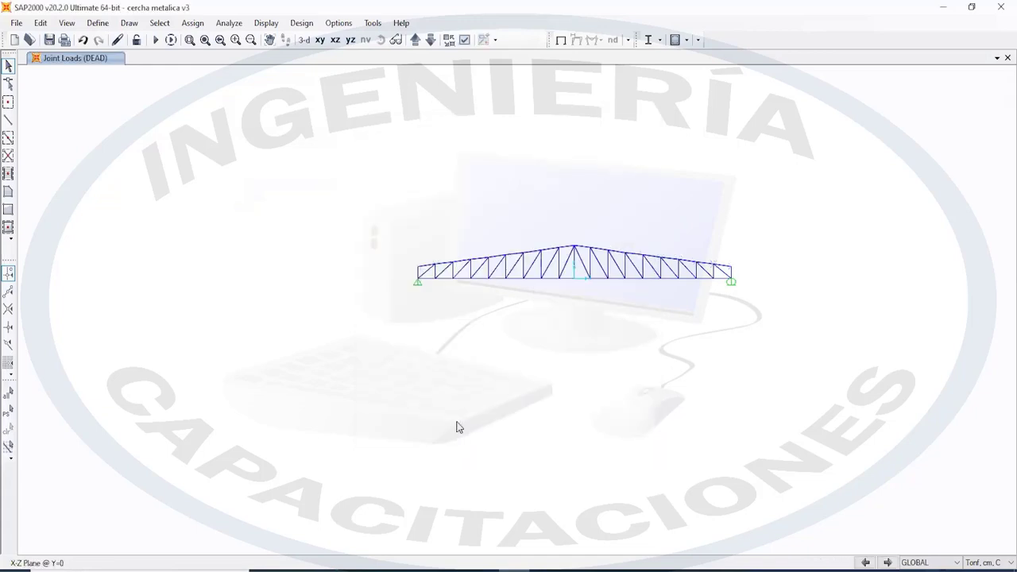
# Check the loads assigned to a top-chord joint in its point information
pyautogui.rightClick(503, 261)
pyautogui.click(432, 147)
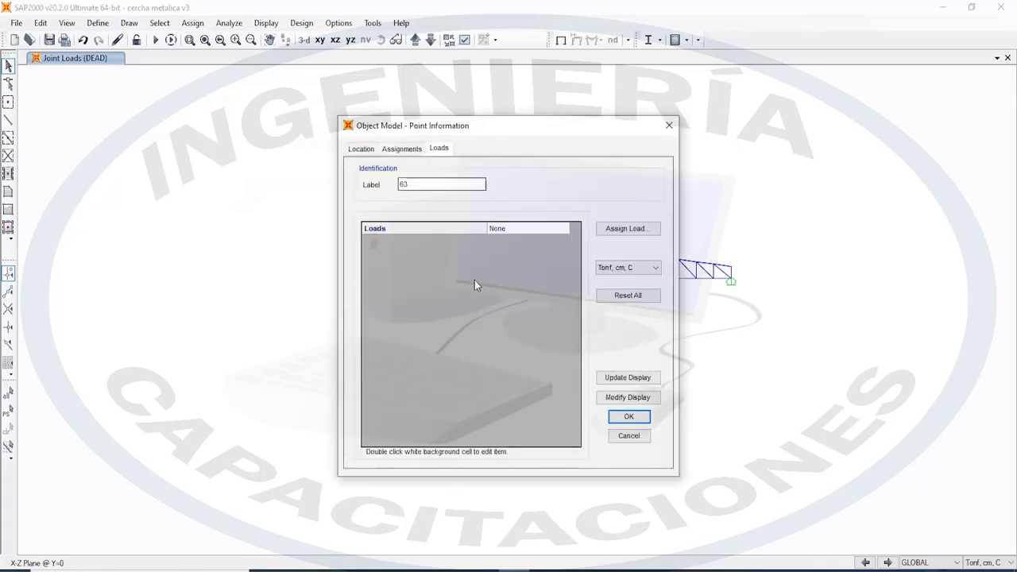
pyautogui.click(669, 125)
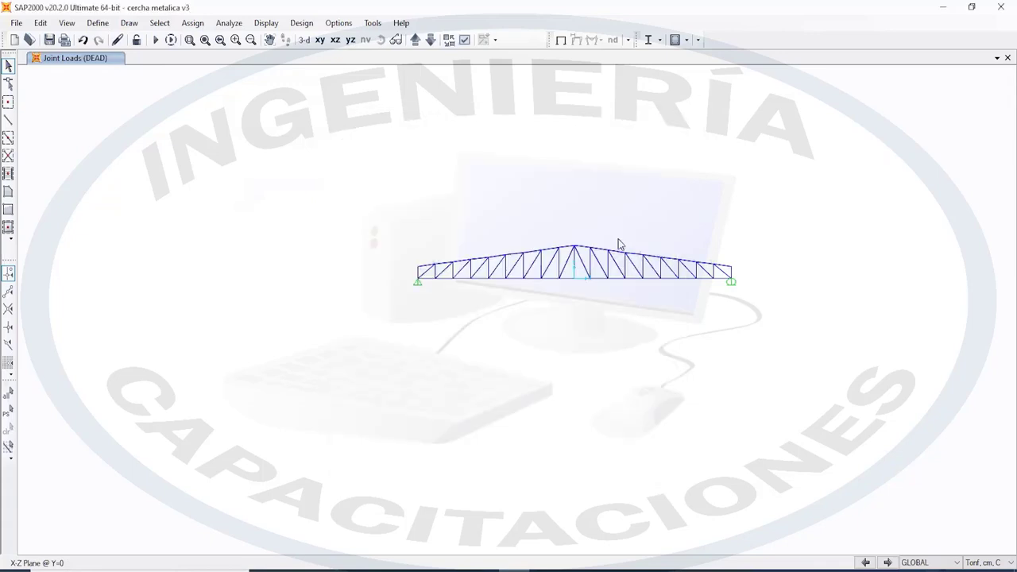
pyautogui.scroll(4, 548, 332)
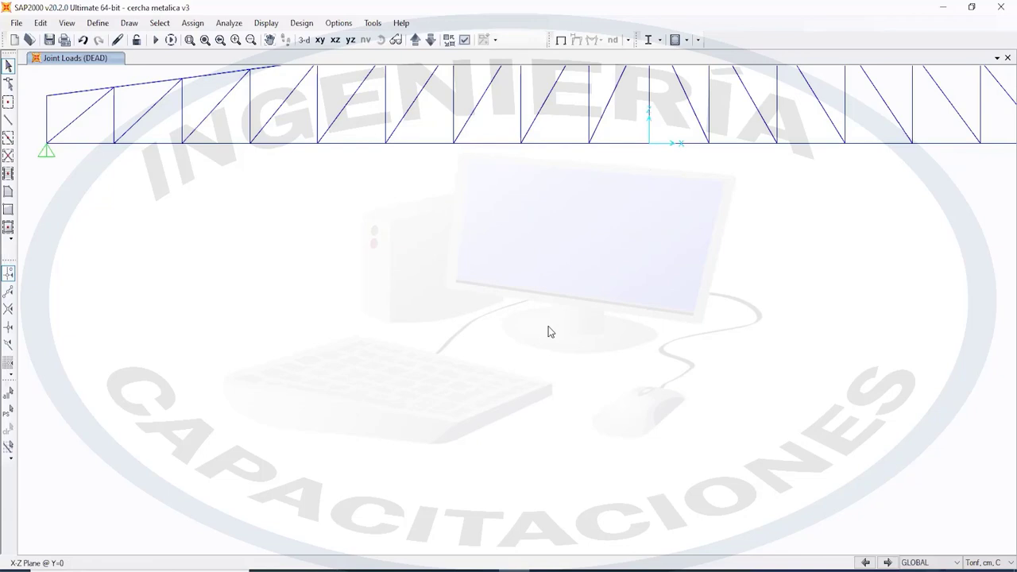
pyautogui.scroll(-3, 548, 331)
pyautogui.scroll(-5, 588, 254)
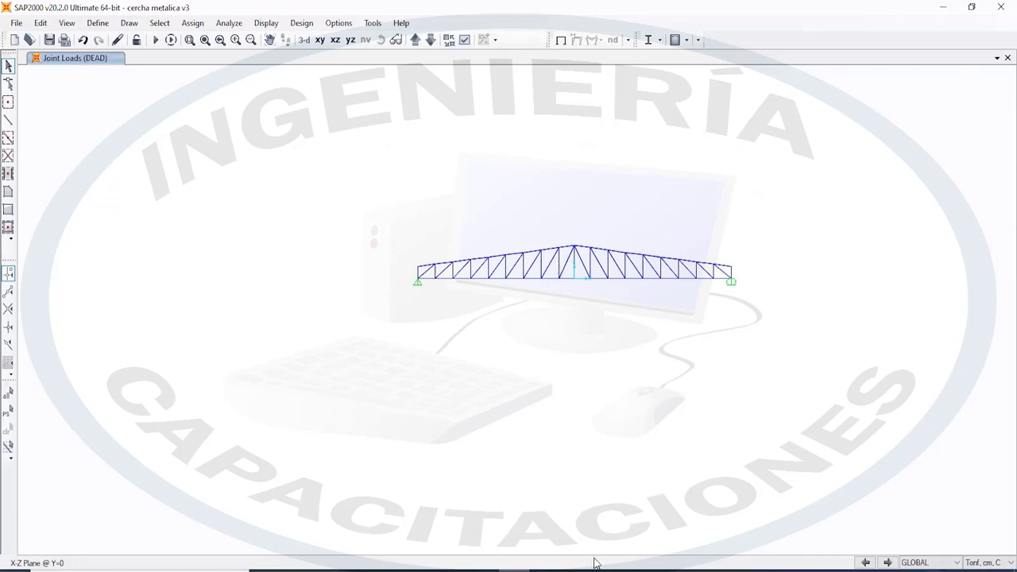
# Switch to WinRAR and open Ejercicios EM1213 02 Acciones - Soluciones.pdf from the pdfs folder inside PDFS METALICAS
pyautogui.click(639, 570)
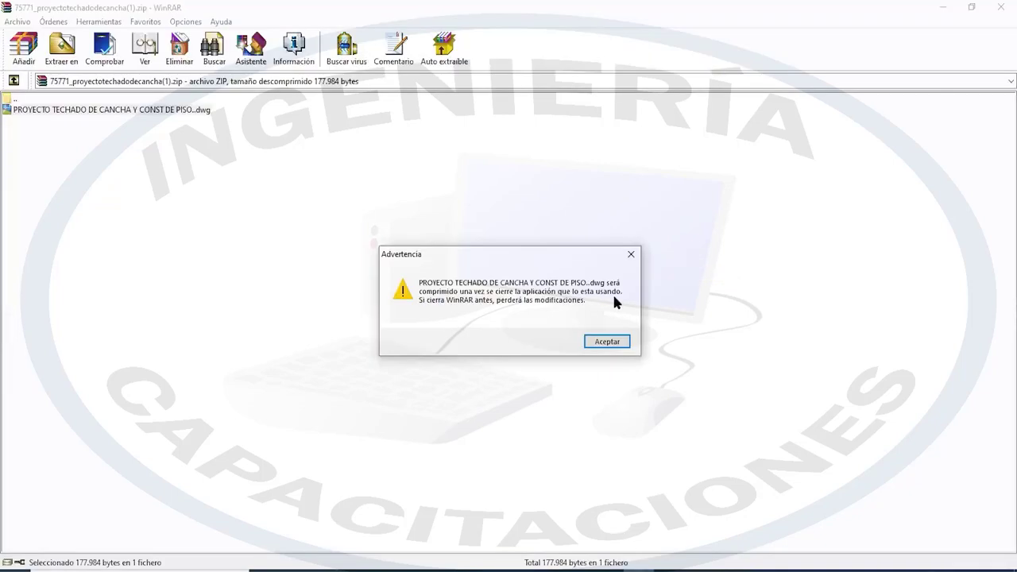
pyautogui.click(631, 254)
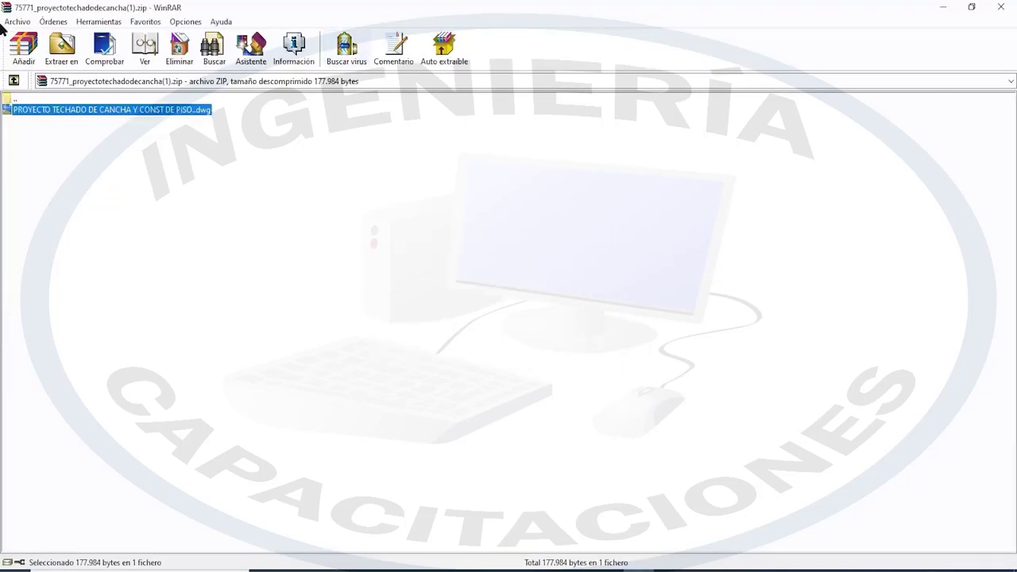
pyautogui.click(13, 81)
pyautogui.click(69, 111)
pyautogui.doubleClick(69, 110)
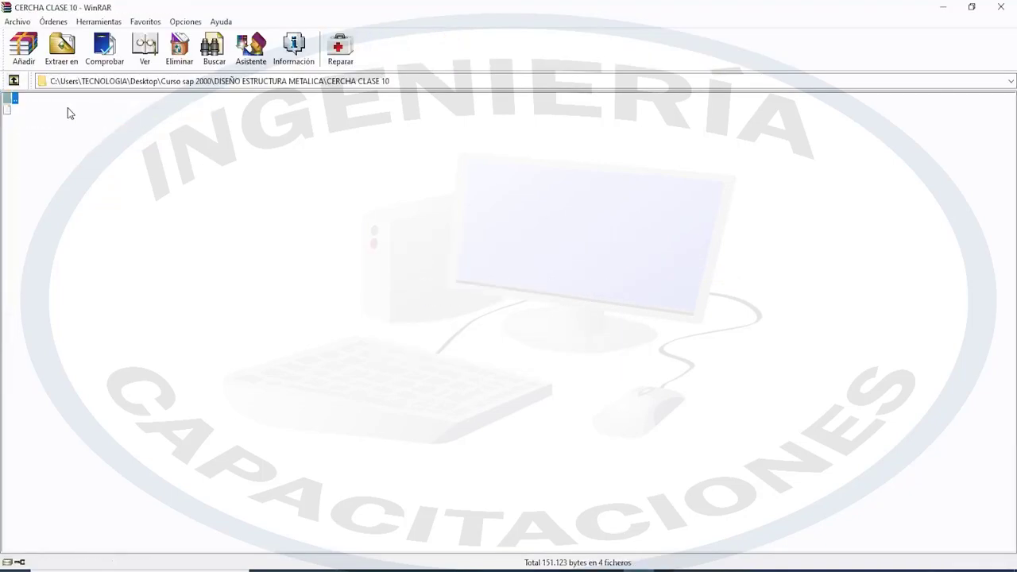
pyautogui.click(14, 80)
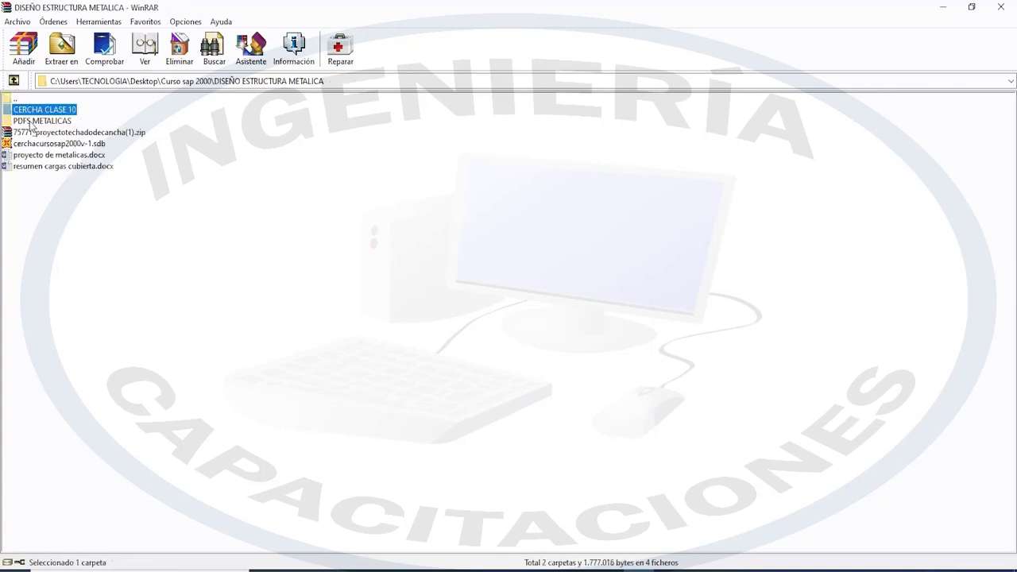
pyautogui.doubleClick(23, 121)
pyautogui.doubleClick(17, 110)
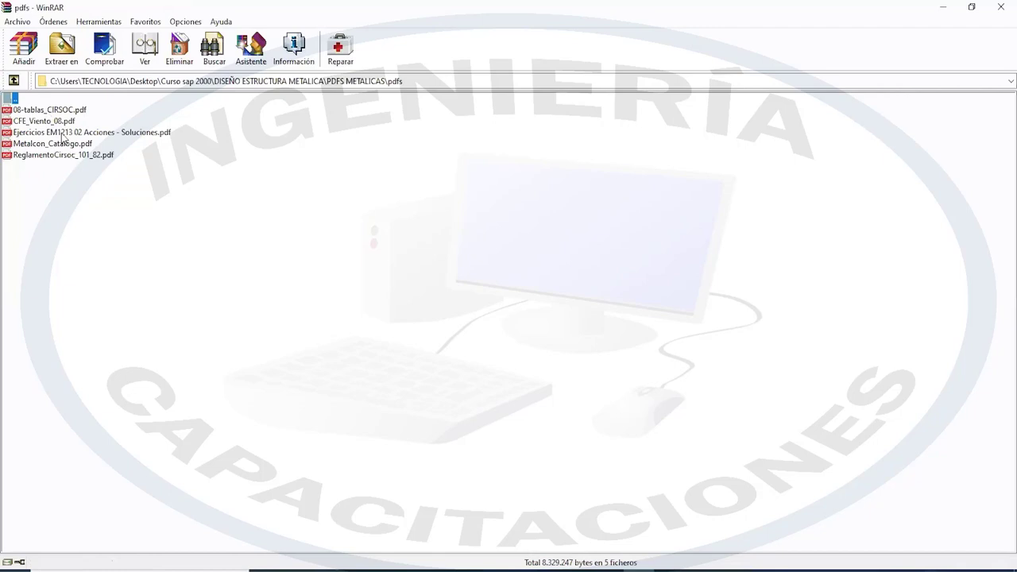
pyautogui.click(63, 133)
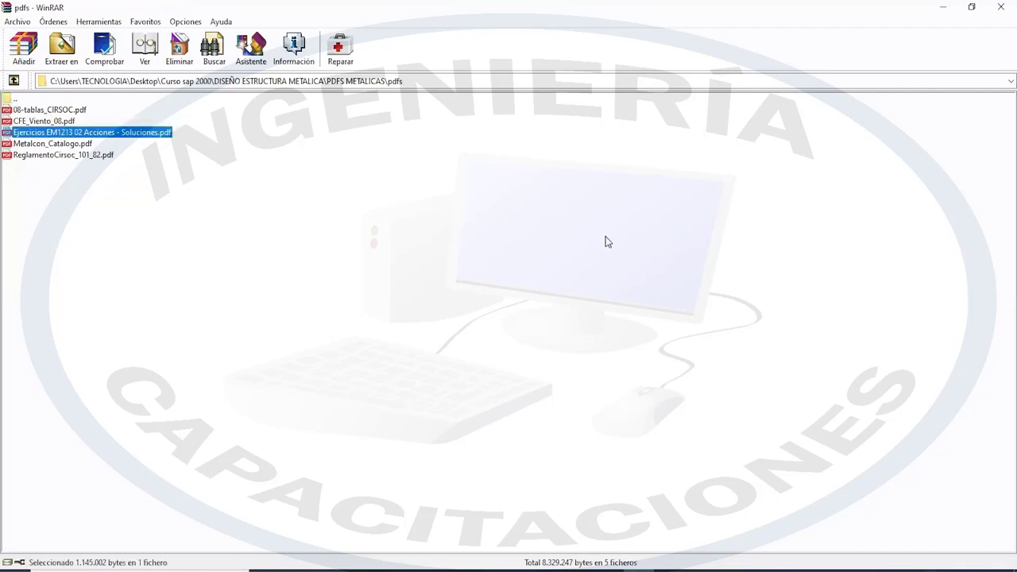
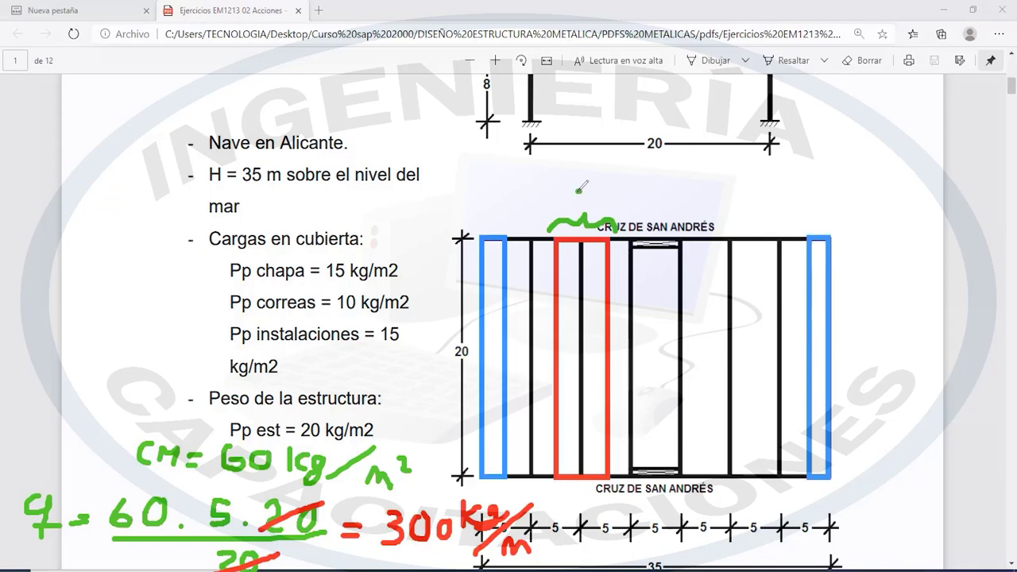
# Handwrite in green the label "a" above the red tributary strip and a "q =" expression above the load data on page 1
pyautogui.moveTo(580, 189)
pyautogui.mouseDown()
pyautogui.moveTo(566, 199)
pyautogui.moveTo(586, 191)
pyautogui.moveTo(600, 205)
pyautogui.mouseUp()
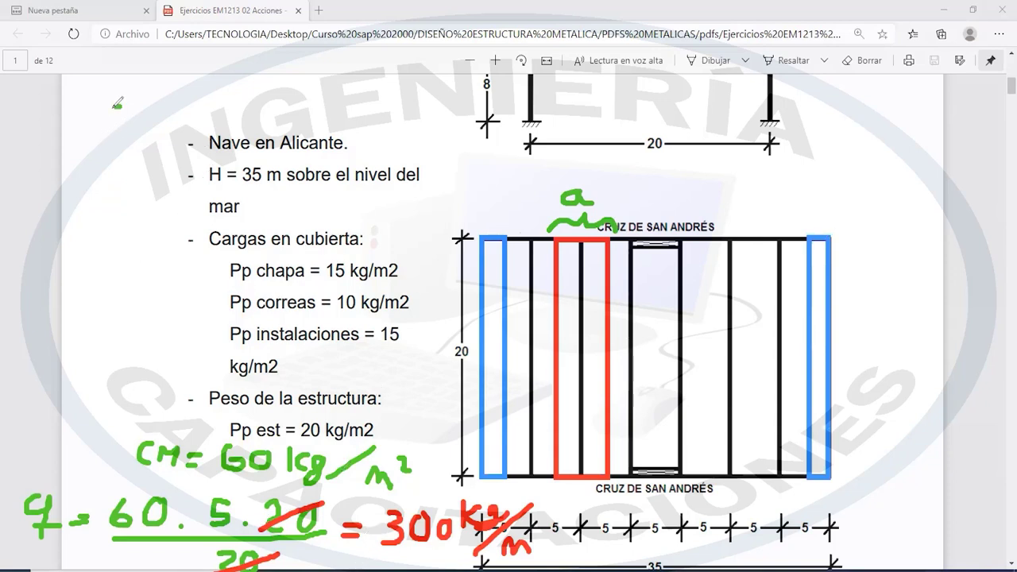
pyautogui.moveTo(119, 106)
pyautogui.mouseDown()
pyautogui.moveTo(124, 163)
pyautogui.moveTo(138, 141)
pyautogui.mouseUp()
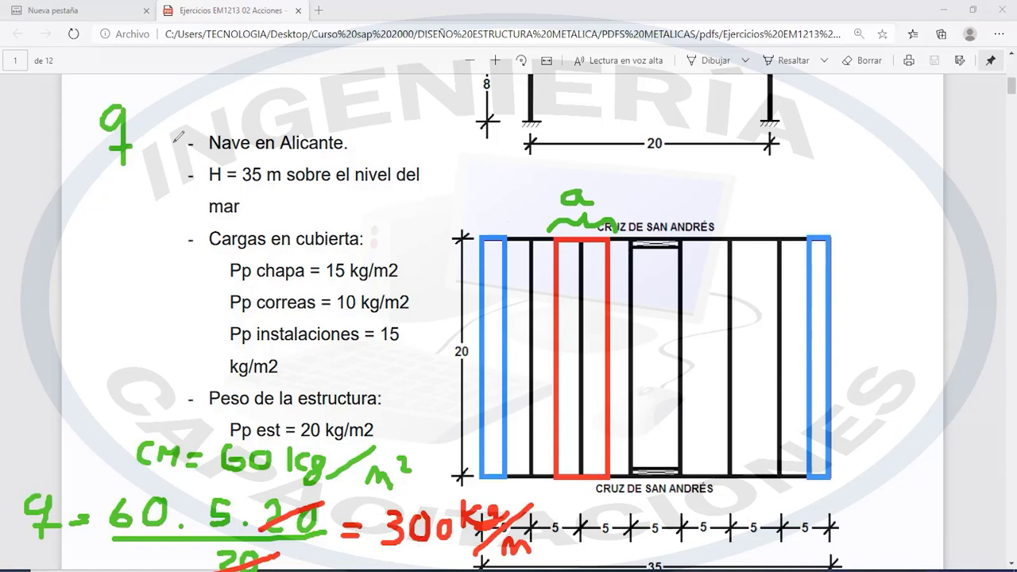
pyautogui.moveTo(143, 128)
pyautogui.mouseDown()
pyautogui.moveTo(165, 127)
pyautogui.moveTo(168, 137)
pyautogui.mouseUp()
pyautogui.moveTo(207, 100); pyautogui.dragTo(216, 125)
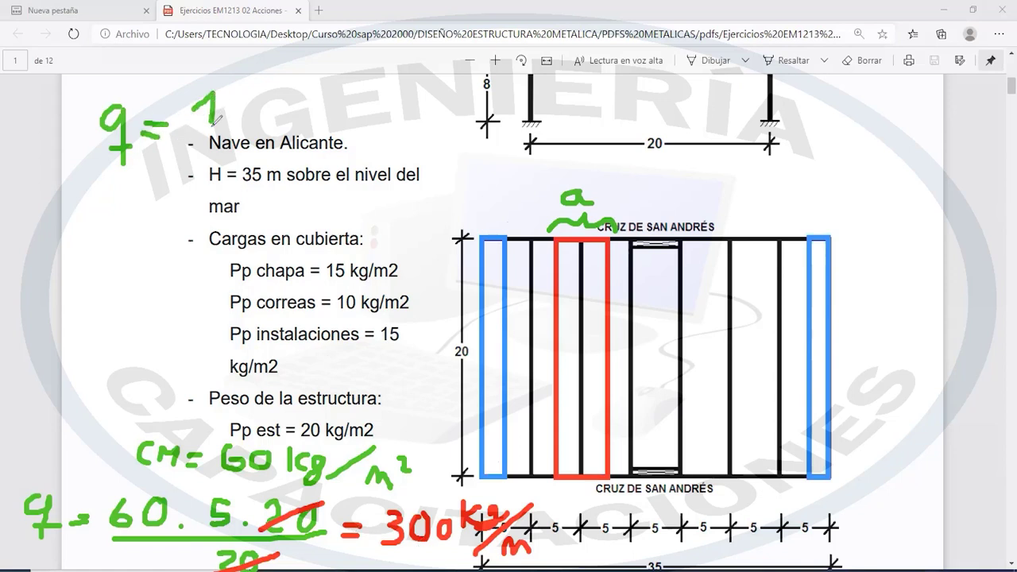
pyautogui.moveTo(254, 90)
pyautogui.mouseDown()
pyautogui.moveTo(237, 105)
pyautogui.moveTo(238, 126)
pyautogui.moveTo(261, 119)
pyautogui.moveTo(274, 96)
pyautogui.moveTo(303, 129)
pyautogui.mouseUp()
pyautogui.moveTo(325, 107)
pyautogui.mouseDown()
pyautogui.moveTo(307, 113)
pyautogui.moveTo(326, 127)
pyautogui.mouseUp()
pyautogui.moveTo(347, 111); pyautogui.dragTo(332, 147)
pyautogui.moveTo(394, 105)
pyautogui.mouseDown()
pyautogui.moveTo(354, 154)
pyautogui.moveTo(394, 126)
pyautogui.moveTo(414, 140)
pyautogui.mouseUp()
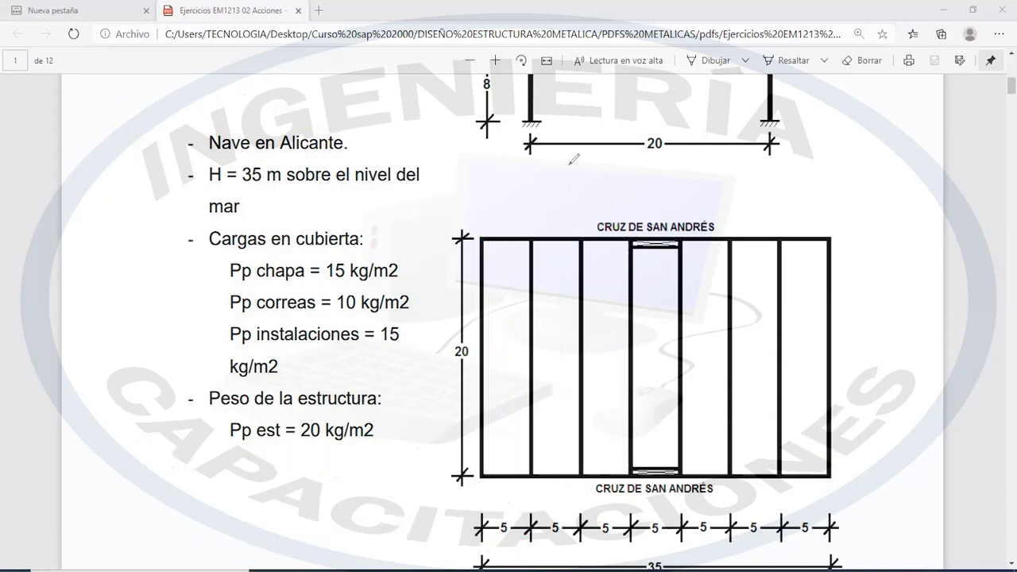
# Examine the self-weight load table for the façade and interior frames and the list of other permanent roof loads on page 3
pyautogui.scroll(-15, 607, 365)
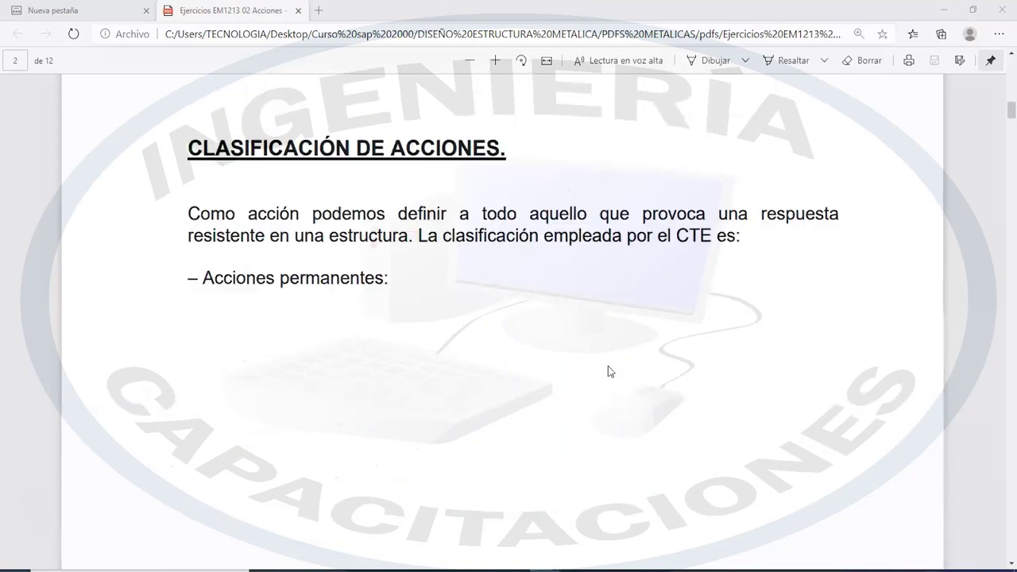
pyautogui.scroll(-10, 608, 372)
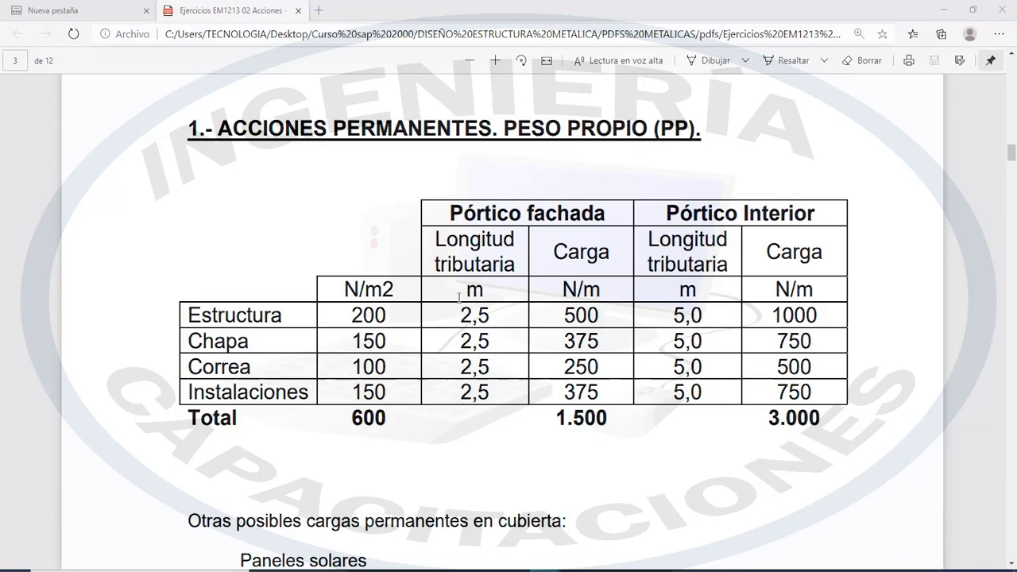
pyautogui.scroll(6, 472, 293)
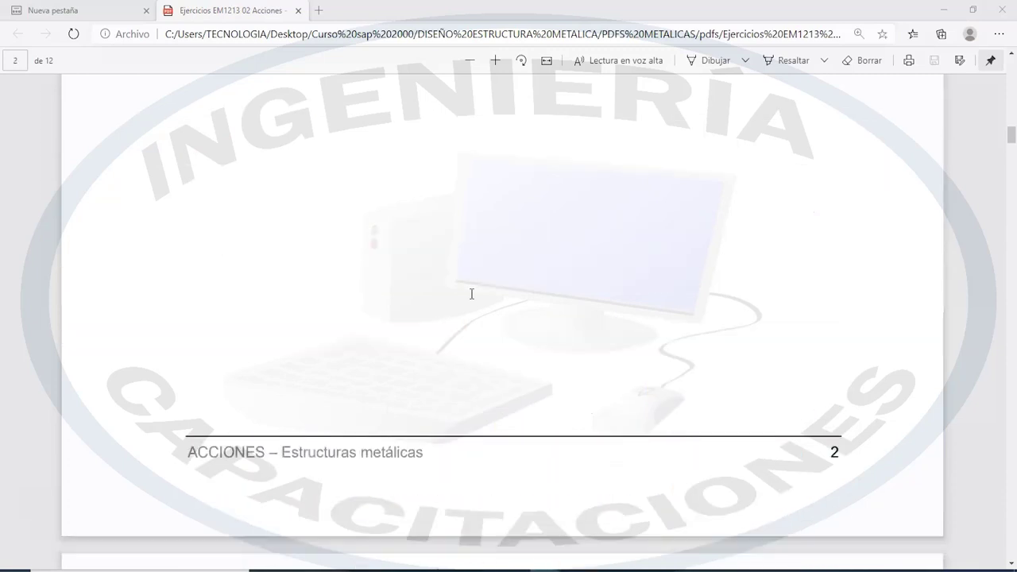
pyautogui.scroll(-8, 472, 292)
pyautogui.scroll(4, 468, 222)
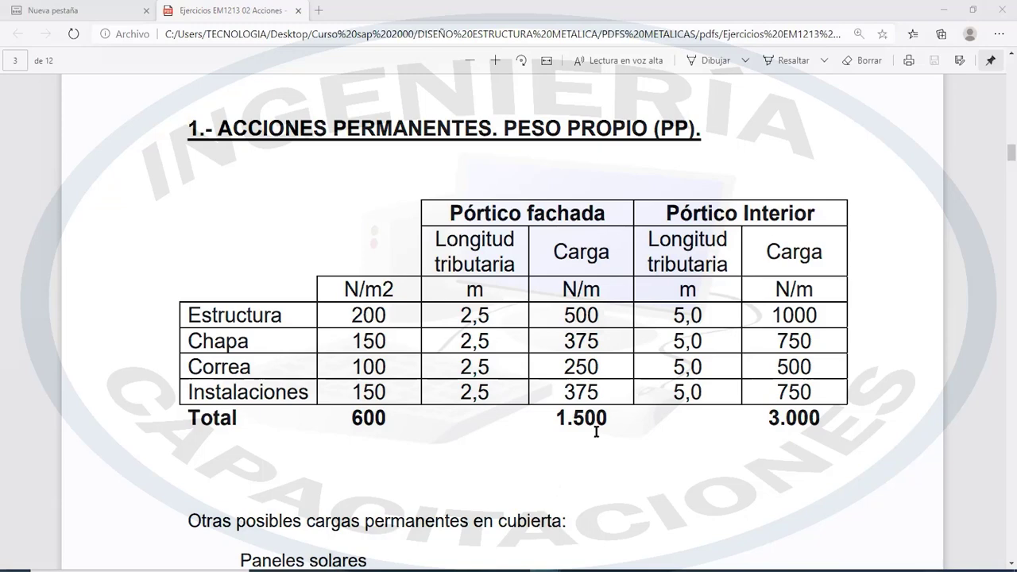
pyautogui.scroll(-1, 573, 368)
pyautogui.scroll(4, 573, 369)
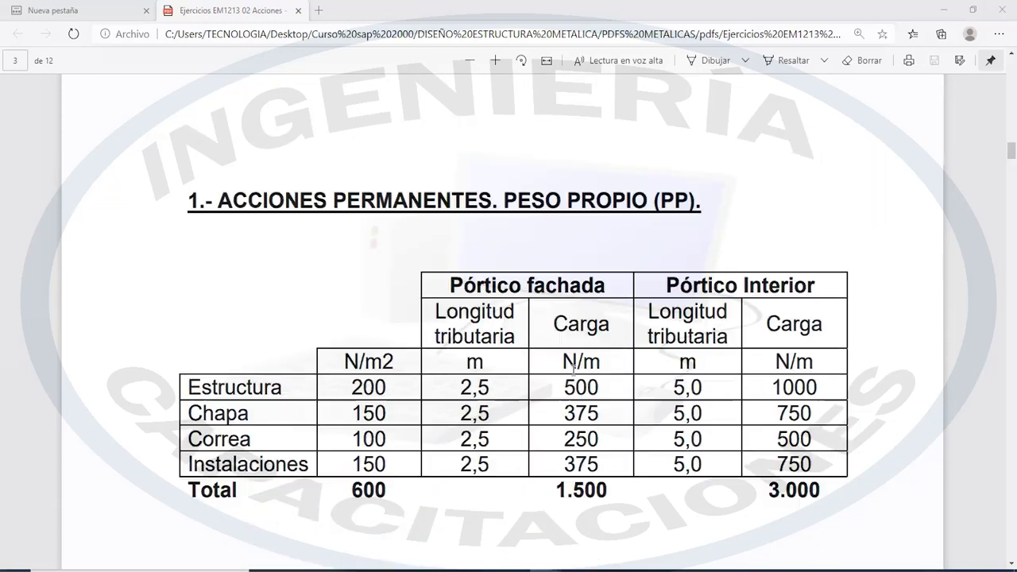
pyautogui.scroll(-9, 574, 370)
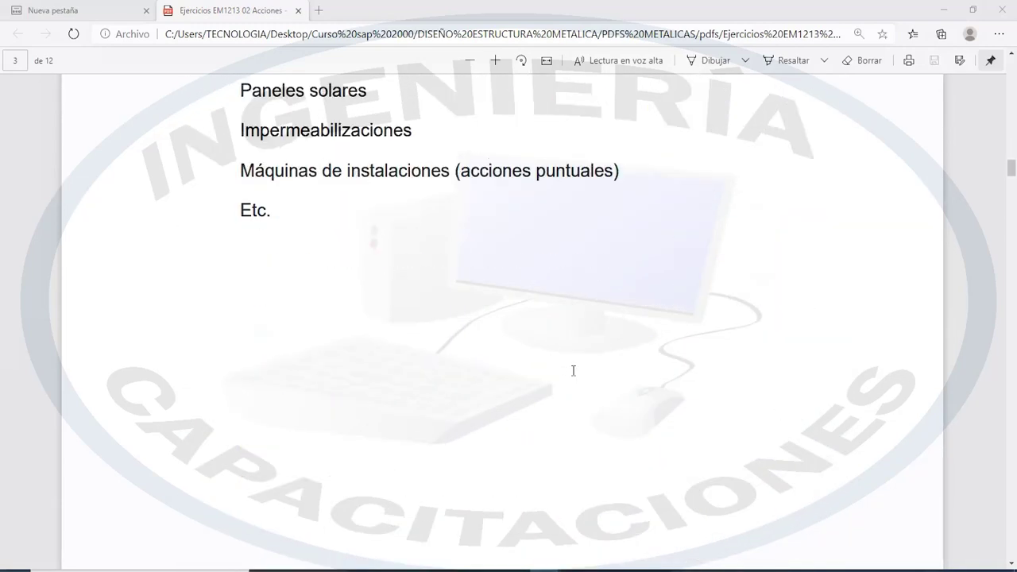
pyautogui.scroll(4, 573, 369)
pyautogui.scroll(2, 573, 371)
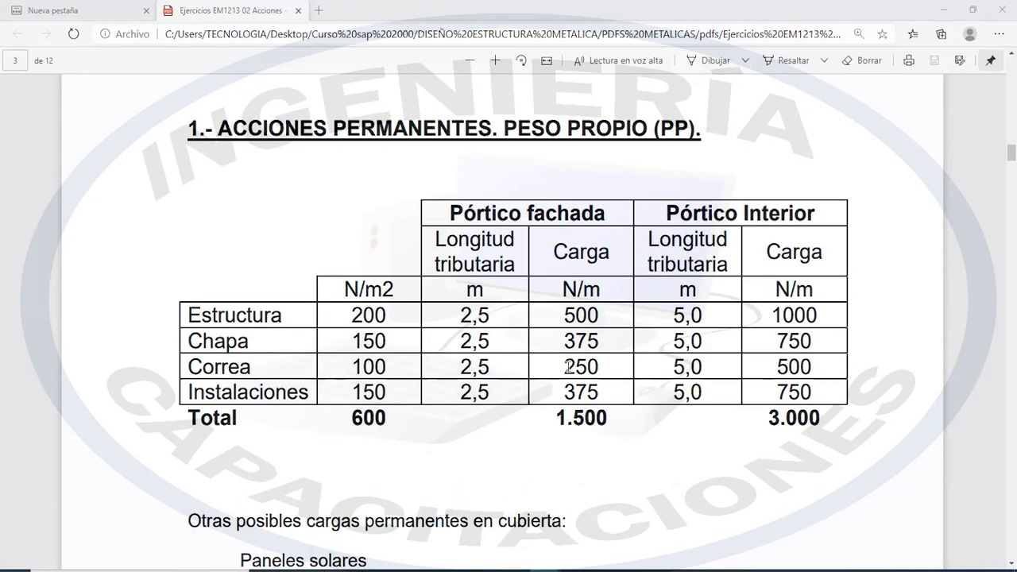
# Examine the variable actions section on page 4 and the characteristic live loads in Tabla 3.1, down to the category G roofs
pyautogui.scroll(-2, 569, 367)
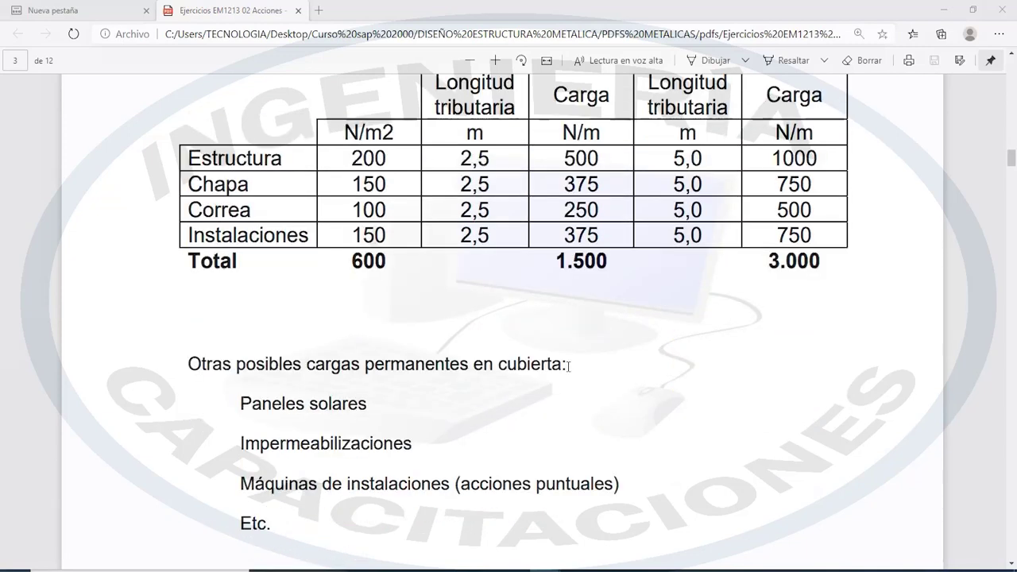
pyautogui.scroll(-8, 569, 366)
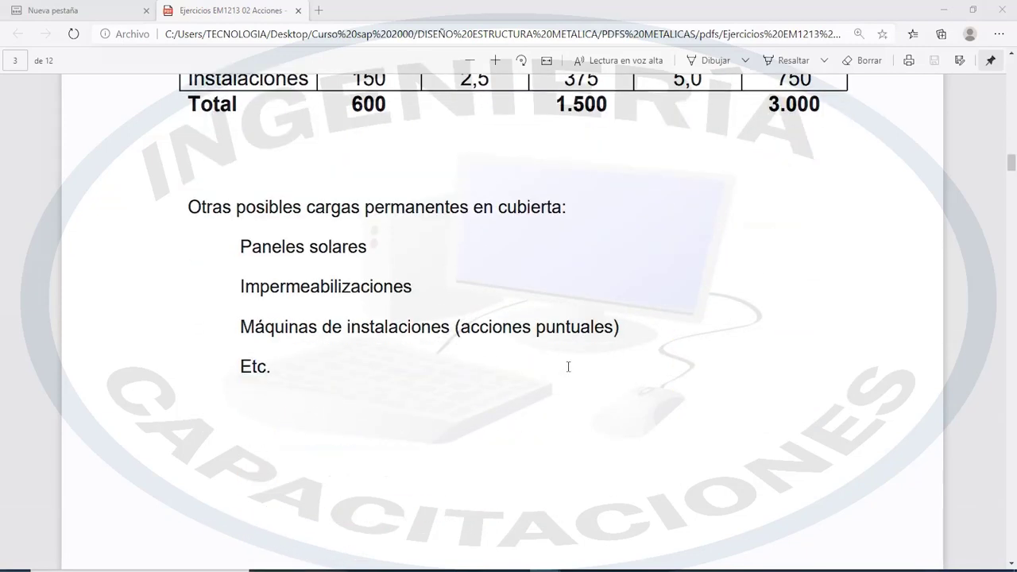
pyautogui.scroll(-10, 568, 366)
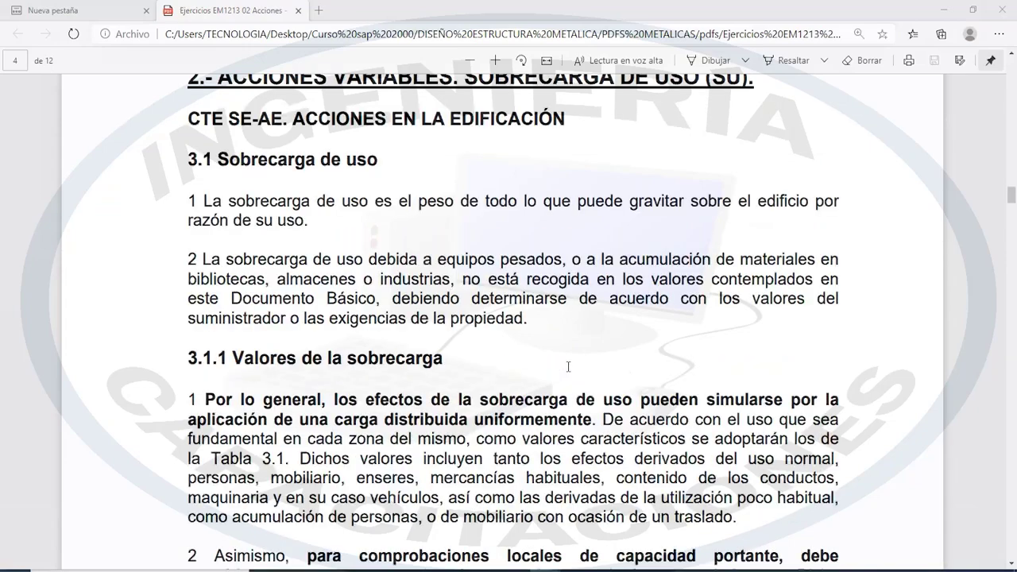
pyautogui.scroll(-5, 565, 367)
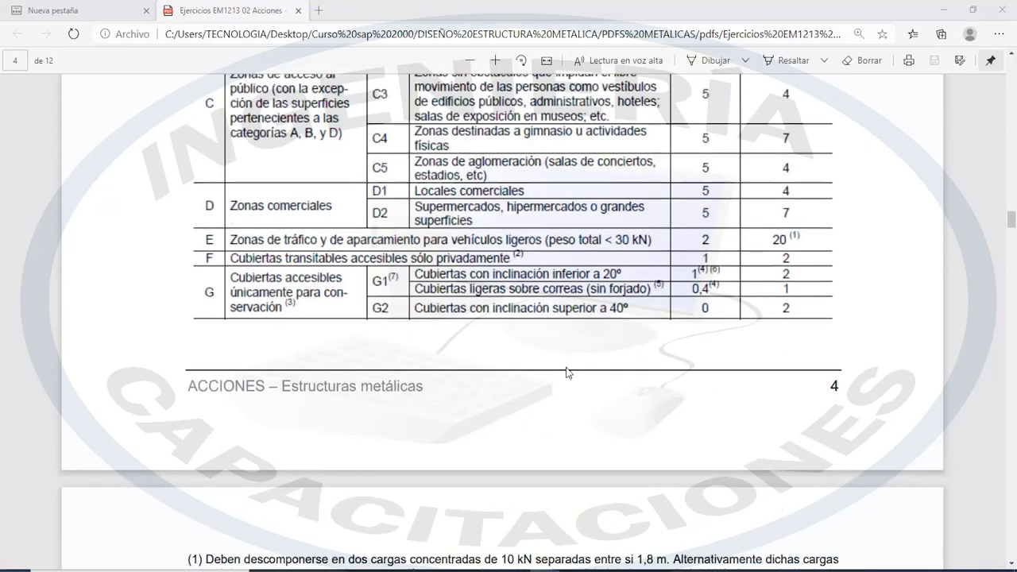
pyautogui.scroll(7, 567, 372)
pyautogui.scroll(3, 567, 372)
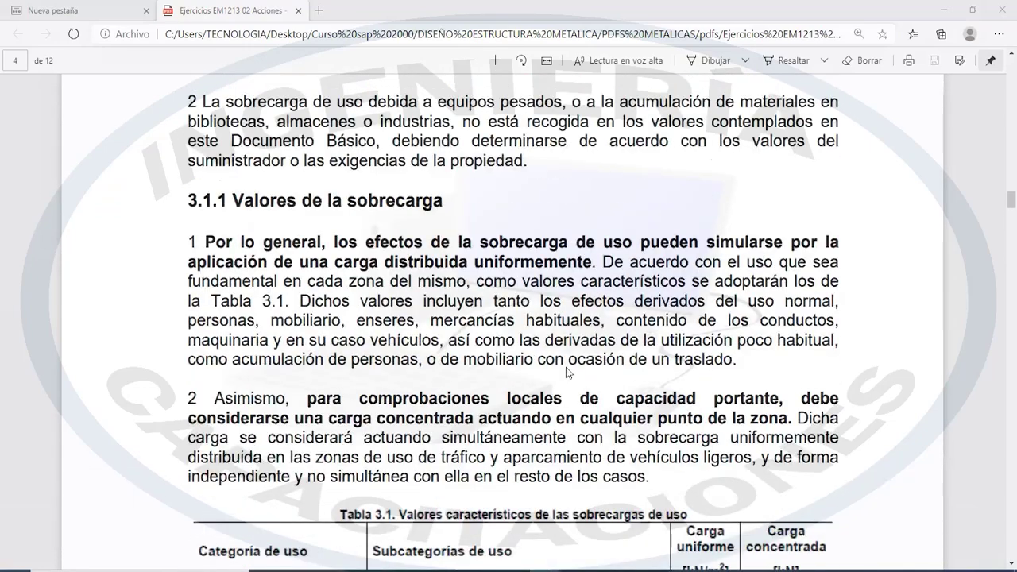
pyautogui.scroll(-2, 566, 367)
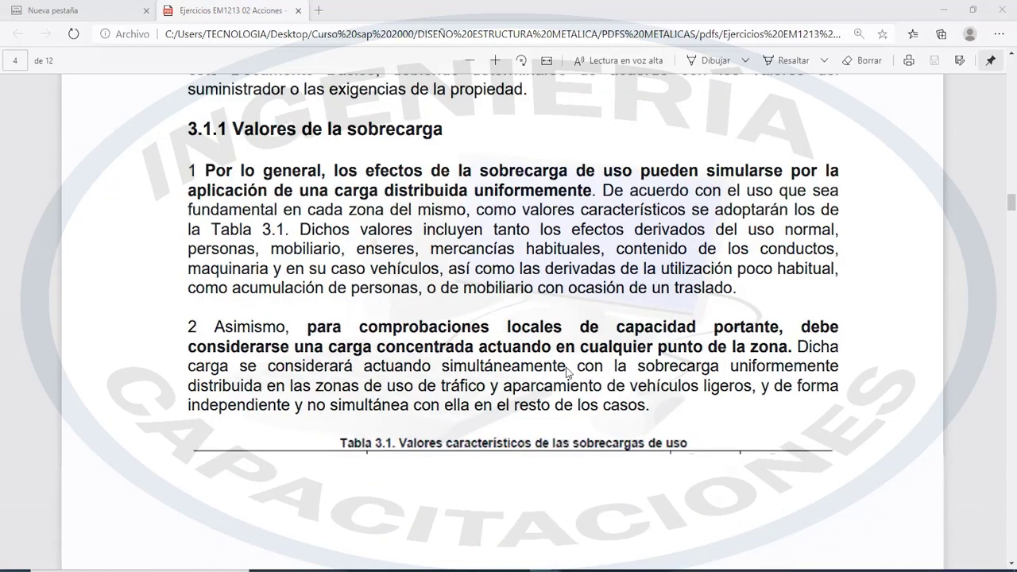
pyautogui.scroll(-5, 565, 367)
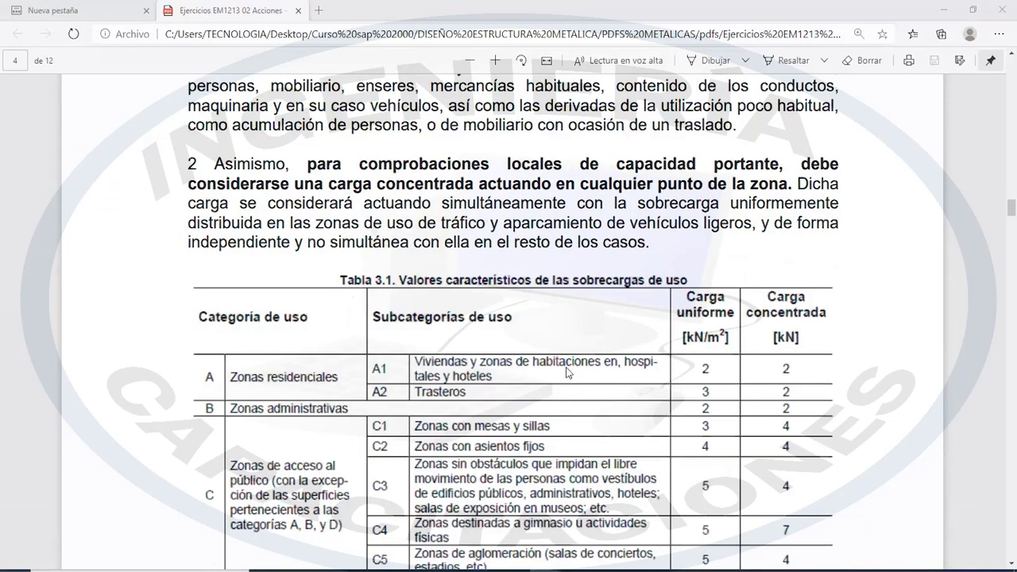
pyautogui.scroll(-5, 566, 367)
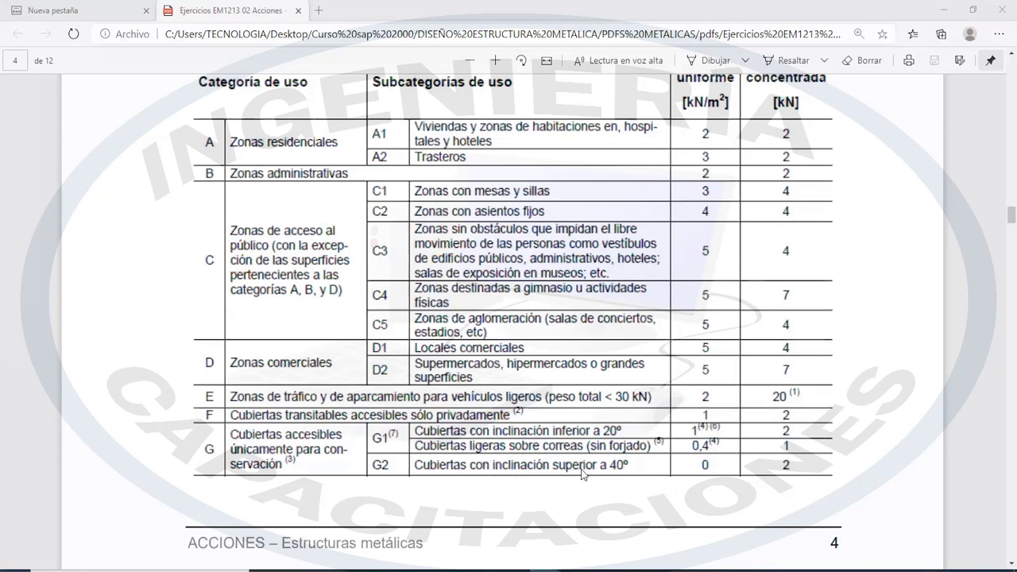
pyautogui.scroll(2, 586, 469)
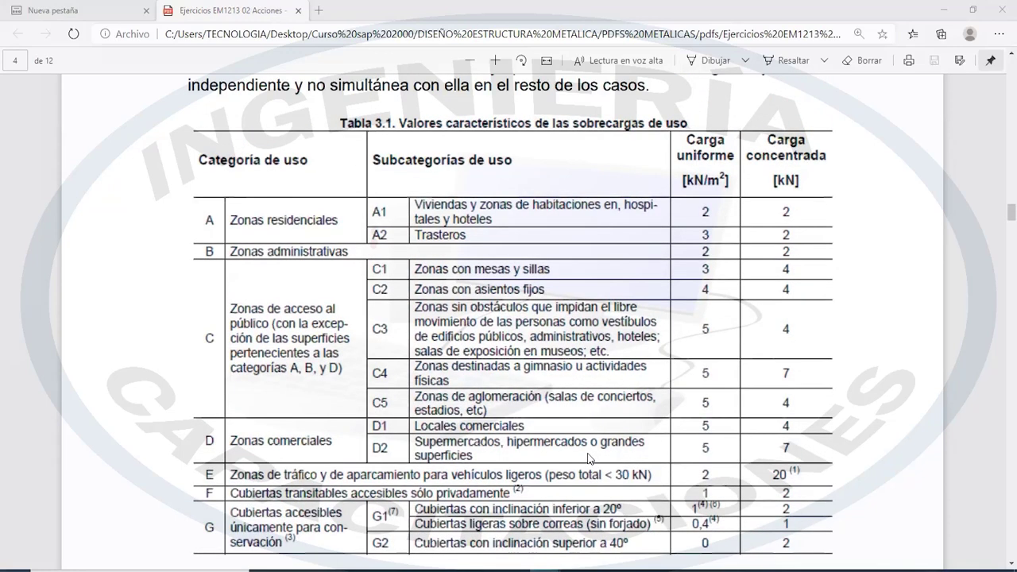
pyautogui.scroll(-4, 589, 459)
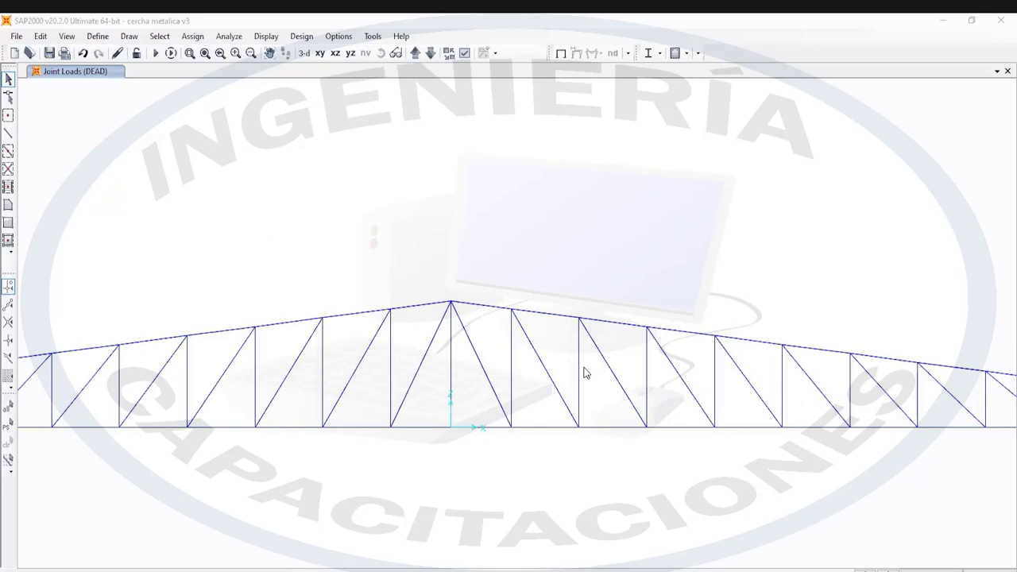
# Review the full truss elevation in SAP2000, and return to Tabla 3.1 in the Ejercicios EM1213 02 PDF
pyautogui.scroll(-1, 590, 404)
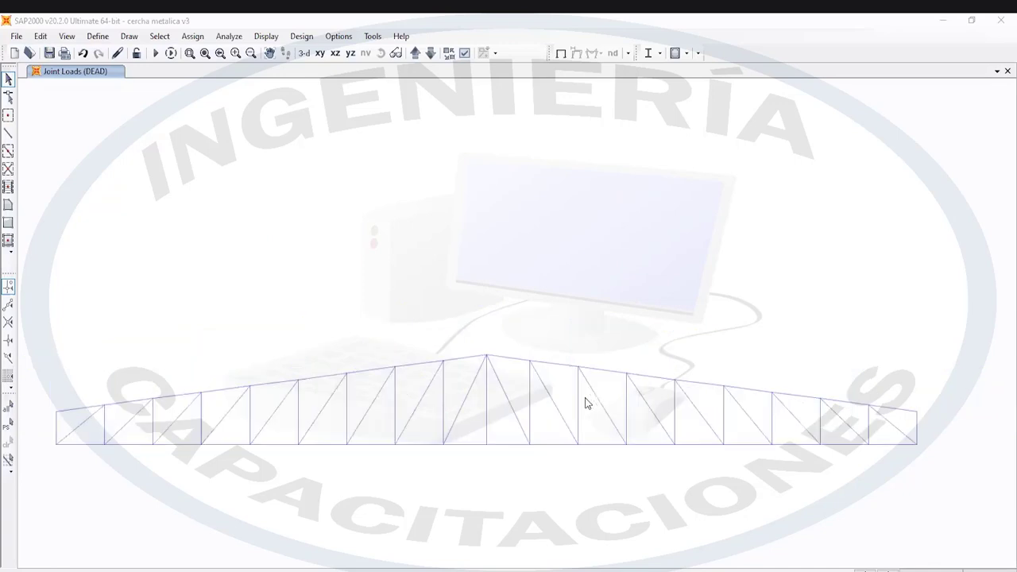
pyautogui.scroll(-1, 585, 403)
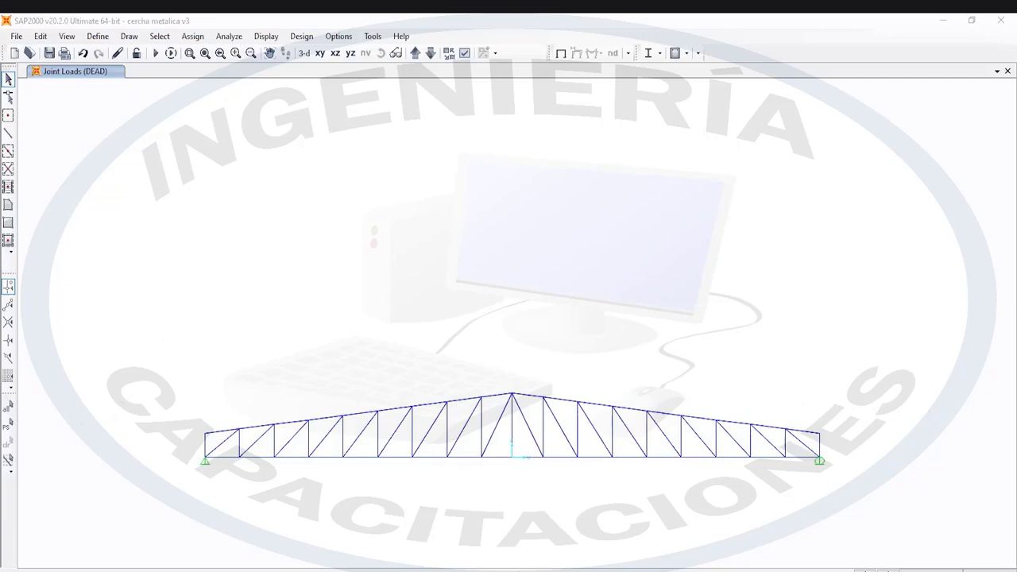
pyautogui.hotkey('alt', 'Tab')
pyautogui.scroll(-3, 264, 356)
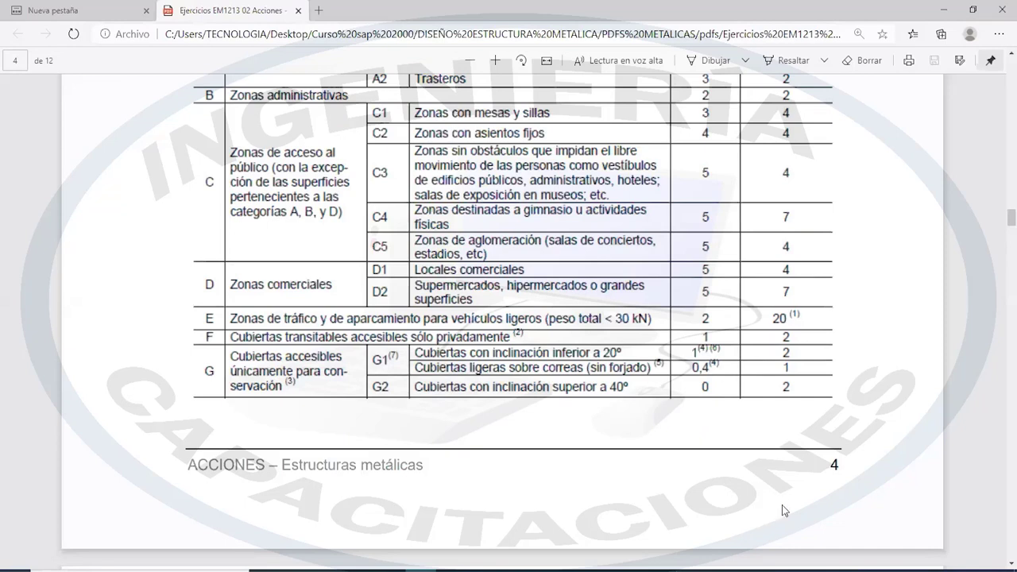
# Switch to WinRAR and open ReglamentoCirsoc_101_82.pdf from the pdfs folder
pyautogui.click(469, 567)
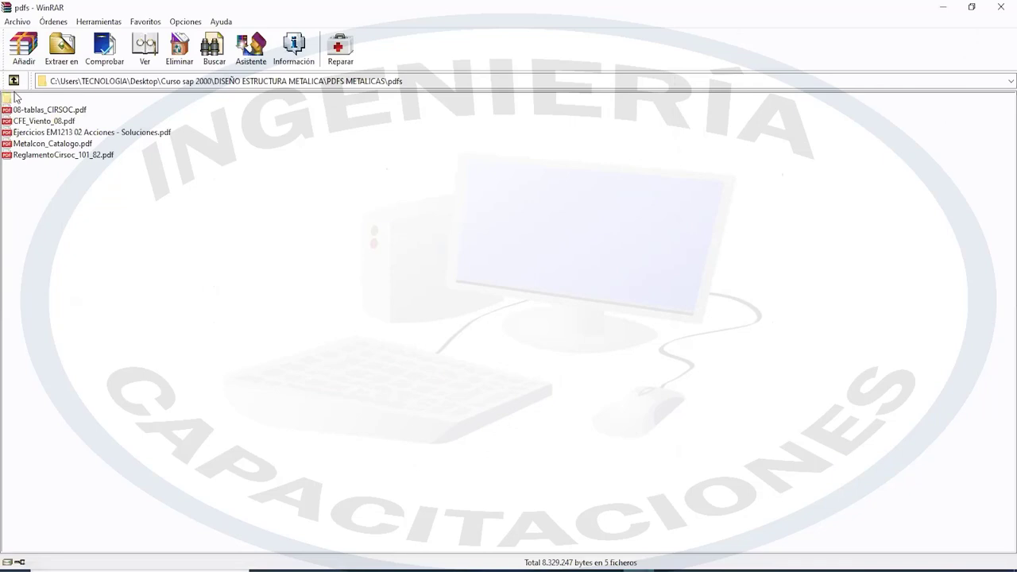
pyautogui.click(39, 111)
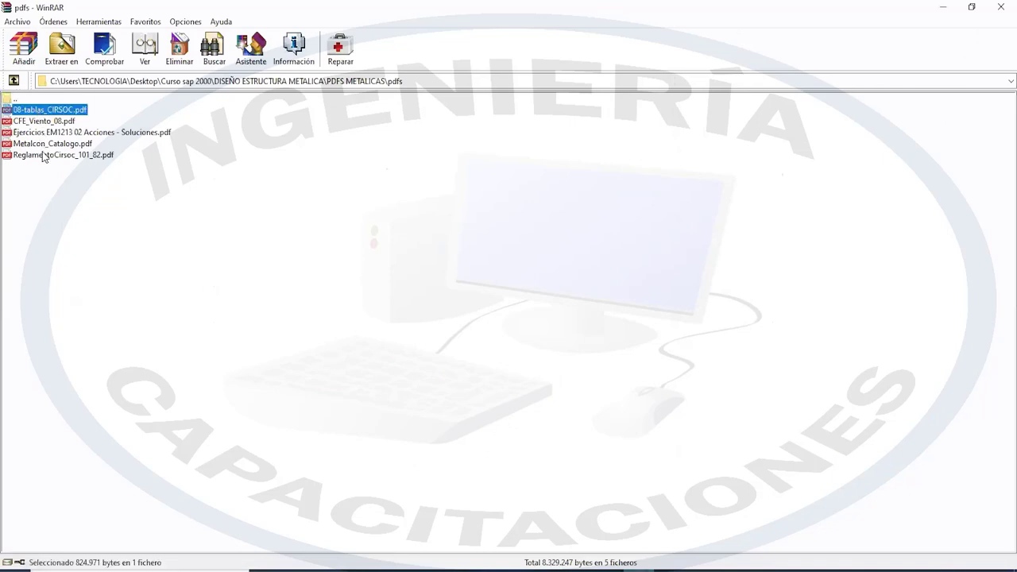
pyautogui.click(47, 156)
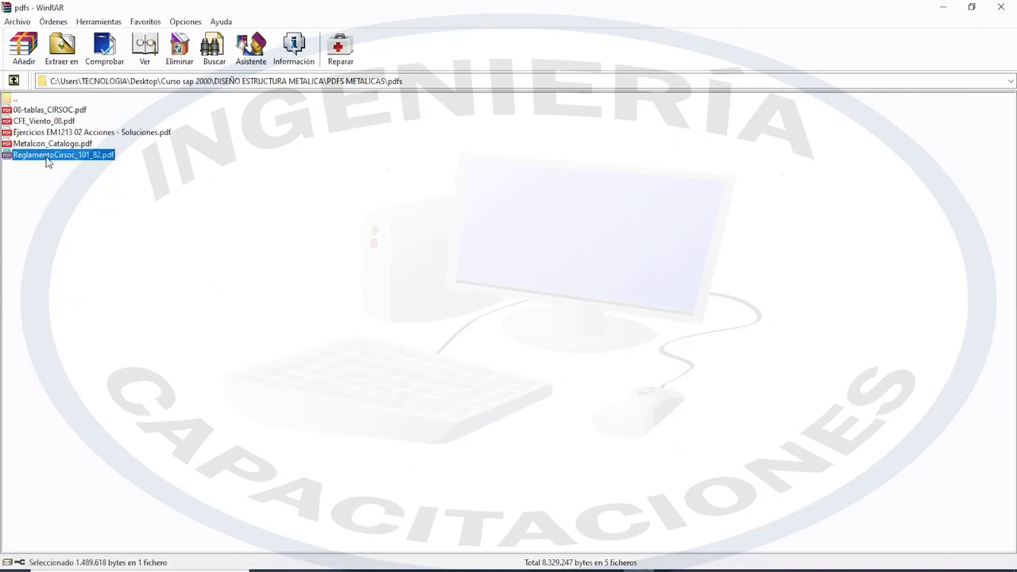
pyautogui.doubleClick(47, 155)
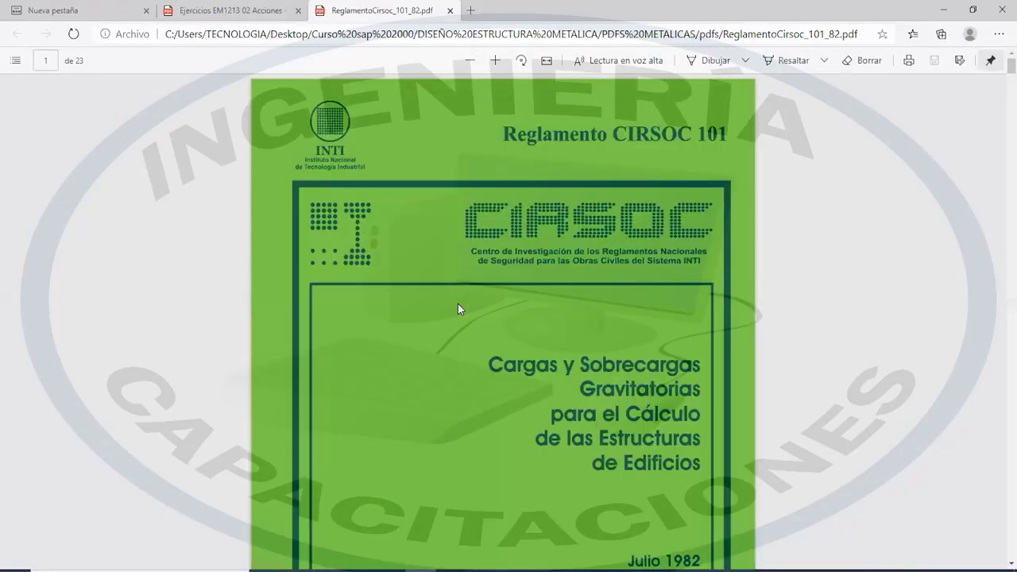
pyautogui.scroll(-2, 424, 322)
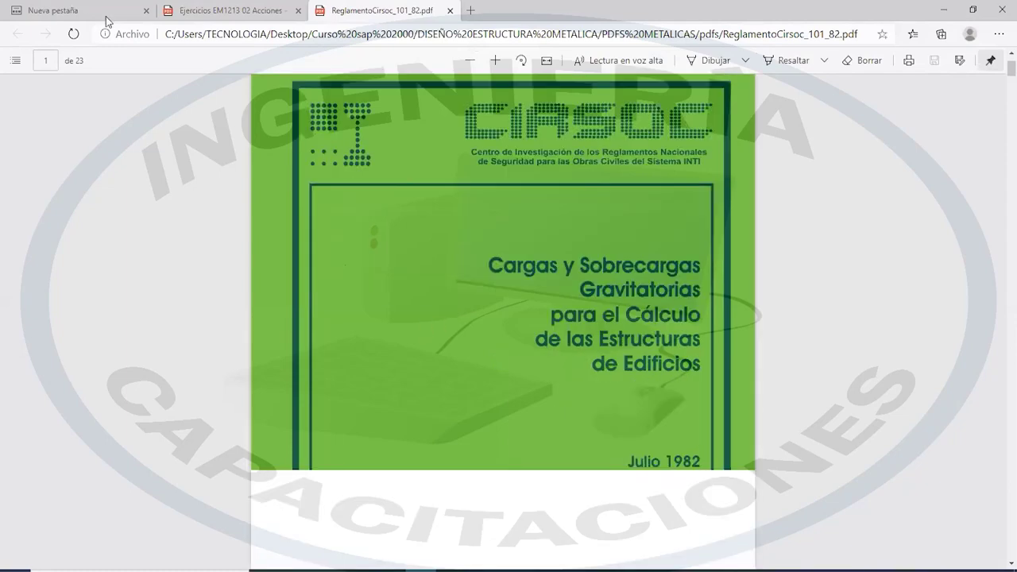
# Go back to the Ejercicios EM1213 02 document and recheck the uniform live load column of Tabla 3.1
pyautogui.click(213, 10)
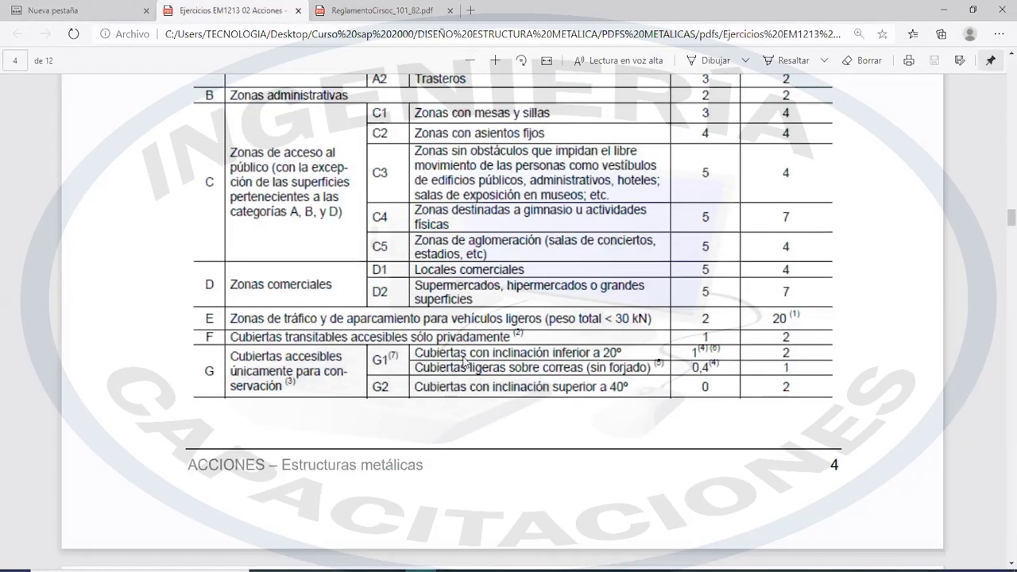
pyautogui.scroll(5, 703, 366)
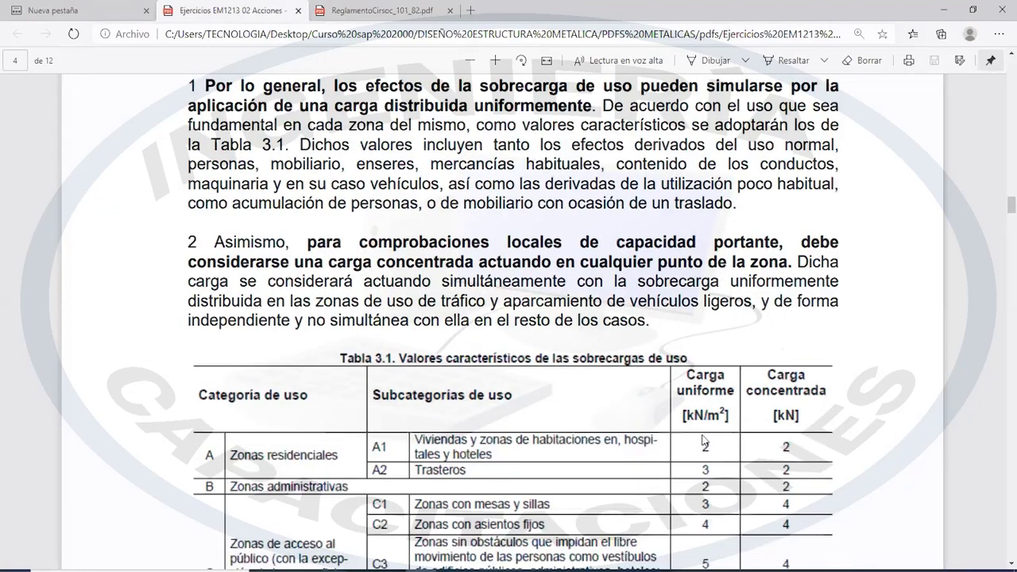
pyautogui.scroll(-4, 702, 433)
pyautogui.scroll(2, 702, 430)
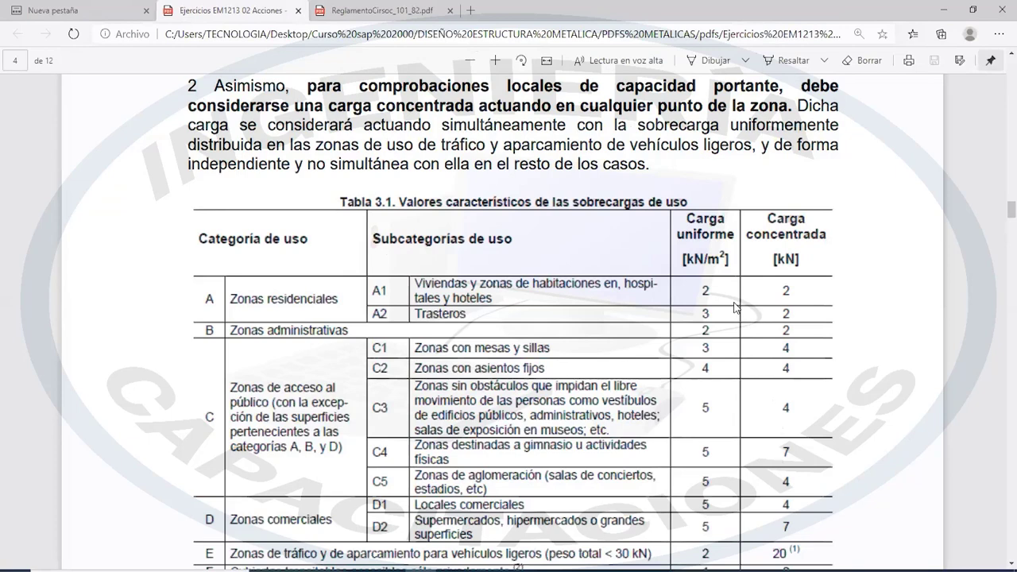
# Find section 4.1.7 on live loads for inaccessible roofs on page 17 of the CIRSOC 101 regulation
pyautogui.click(373, 11)
pyautogui.scroll(-15, 449, 227)
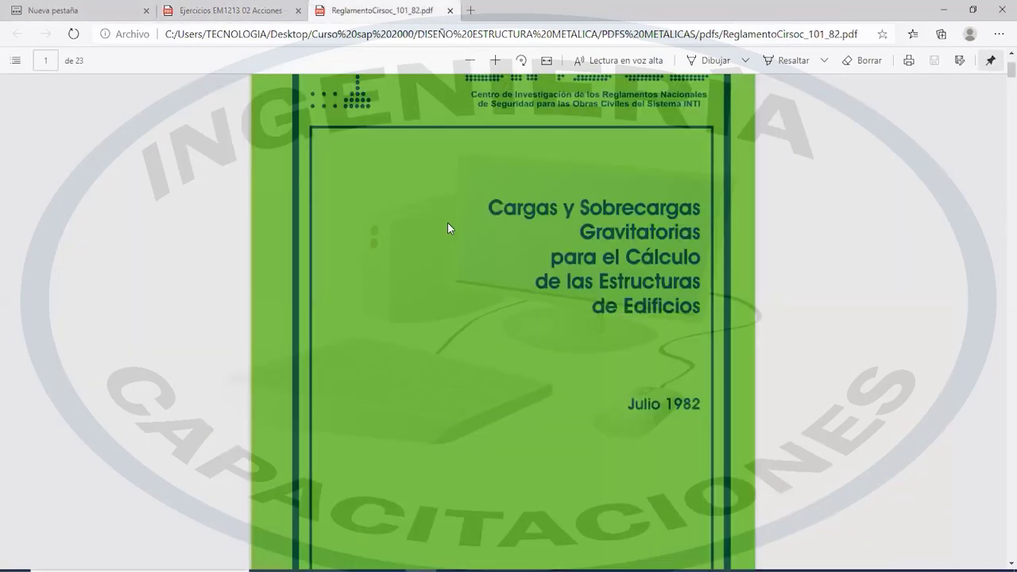
pyautogui.scroll(-12, 997, 119)
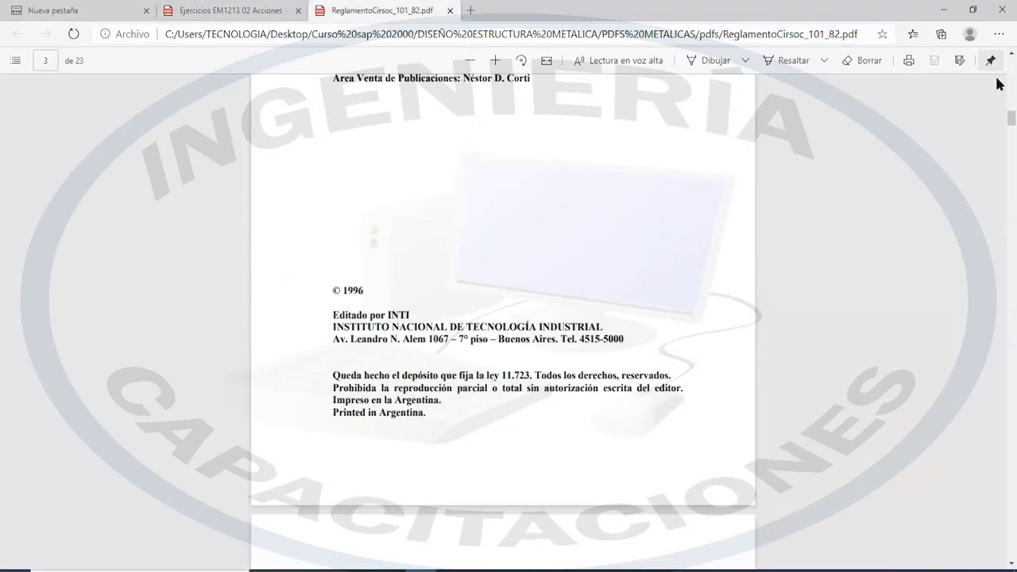
pyautogui.moveTo(997, 165); pyautogui.dragTo(994, 279)
pyautogui.scroll(-5, 519, 308)
pyautogui.scroll(-15, 519, 308)
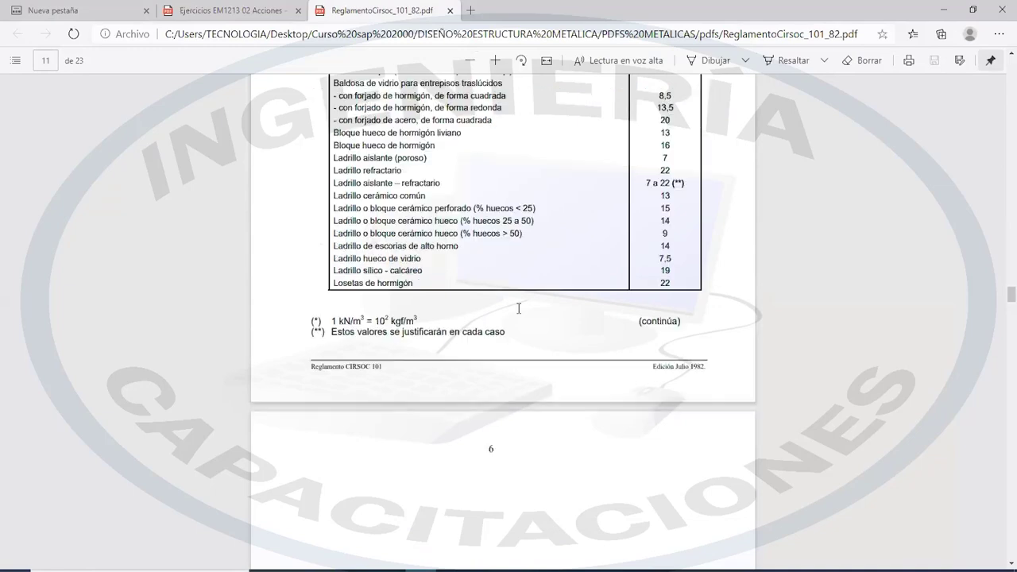
pyautogui.scroll(-15, 519, 308)
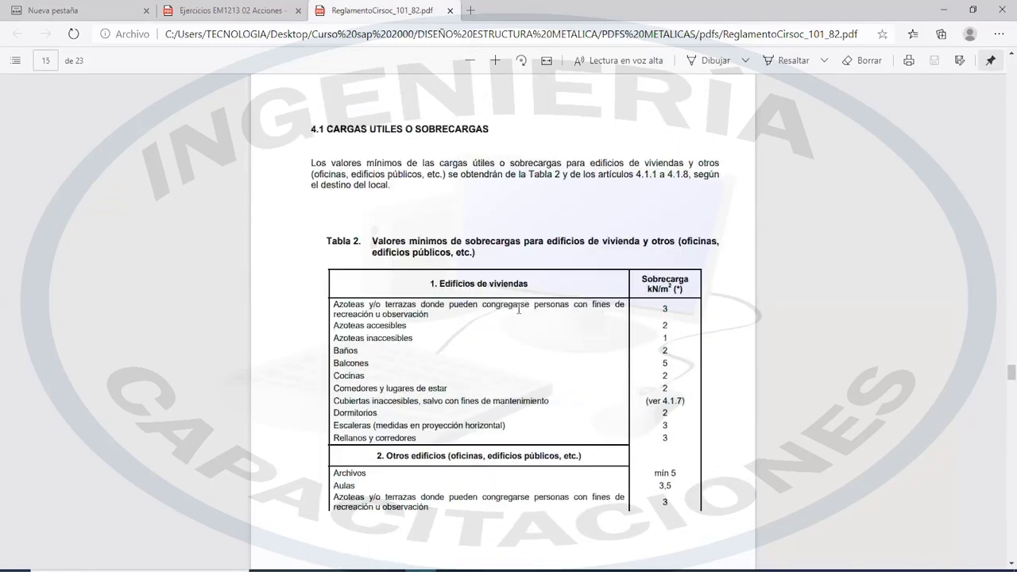
pyautogui.scroll(-12, 519, 308)
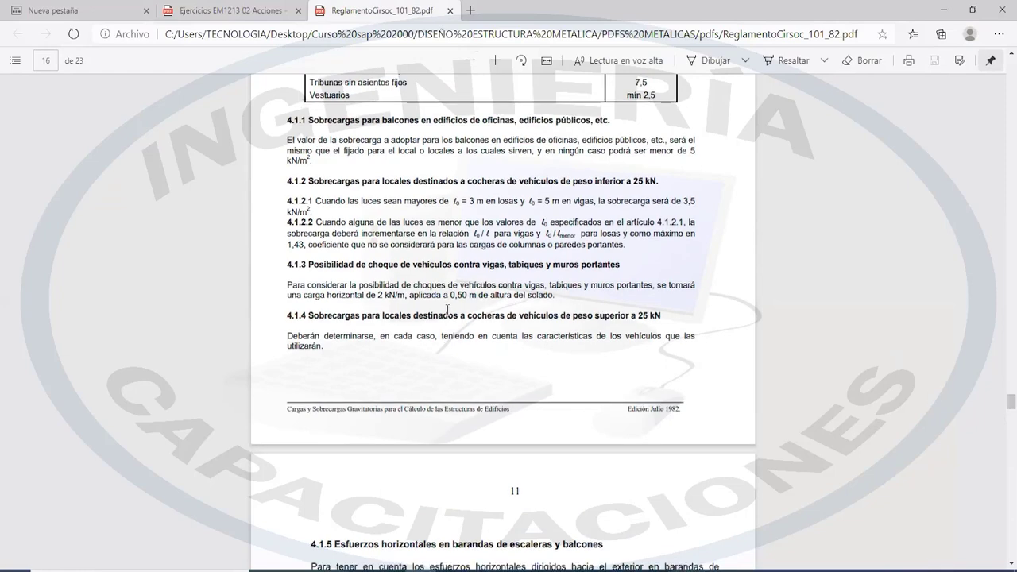
pyautogui.scroll(4, 447, 309)
pyautogui.scroll(-5, 889, 355)
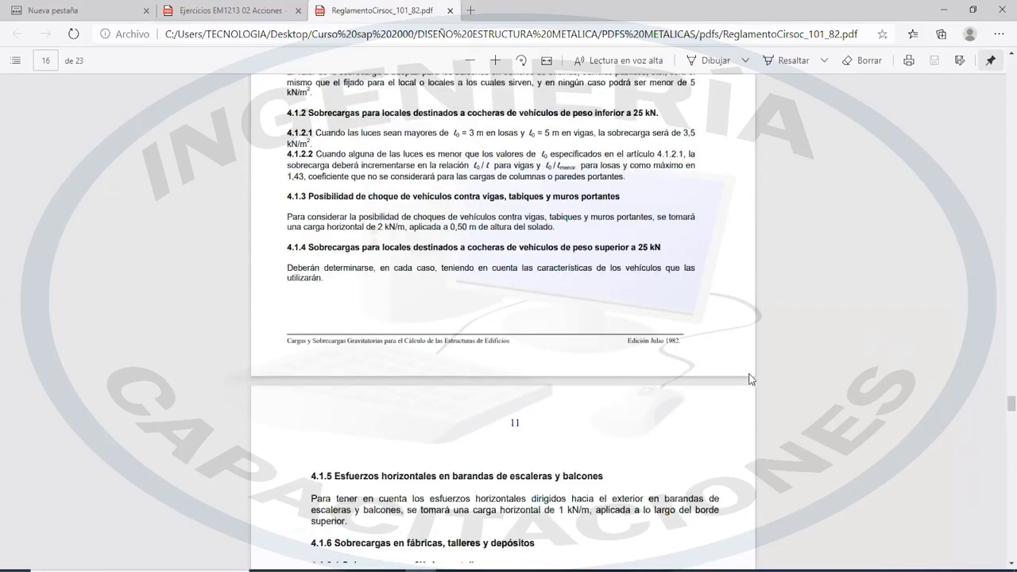
pyautogui.scroll(-7, 749, 379)
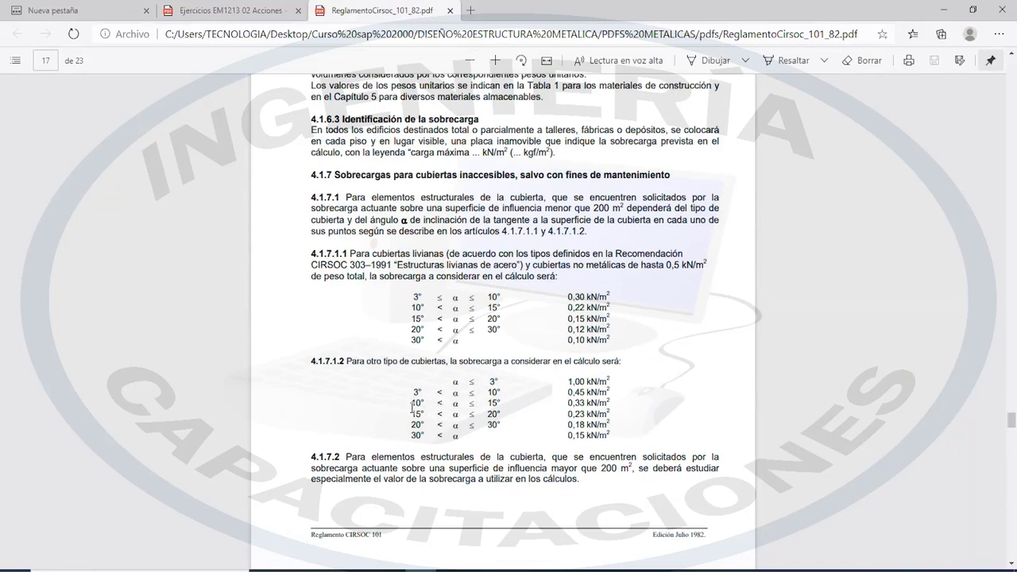
# Examine the live loads by roof slope in article 4.1.7.1.2 and select the text of the 0,33 kN/m² value for 10° to 15°
pyautogui.moveTo(566, 402); pyautogui.dragTo(610, 403)
pyautogui.click(603, 414)
pyautogui.scroll(-1, 602, 413)
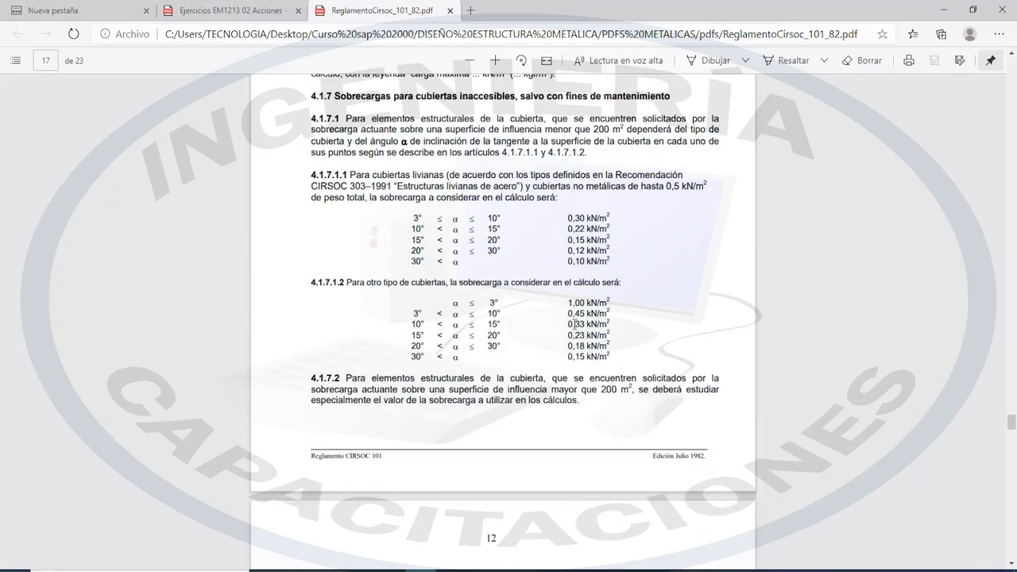
pyautogui.moveTo(573, 325); pyautogui.dragTo(599, 324)
pyautogui.moveTo(569, 357); pyautogui.dragTo(572, 322)
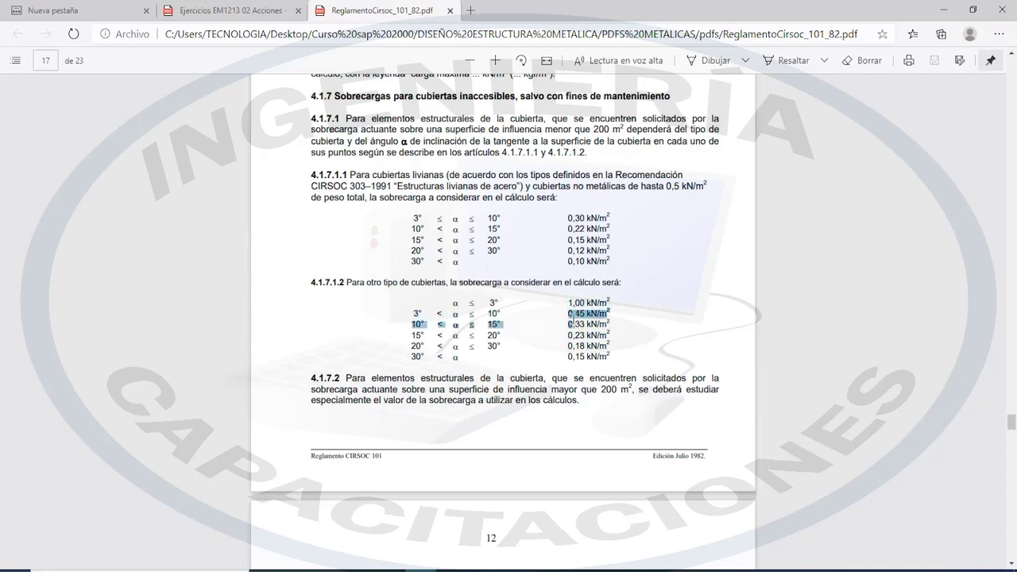
pyautogui.click(572, 319)
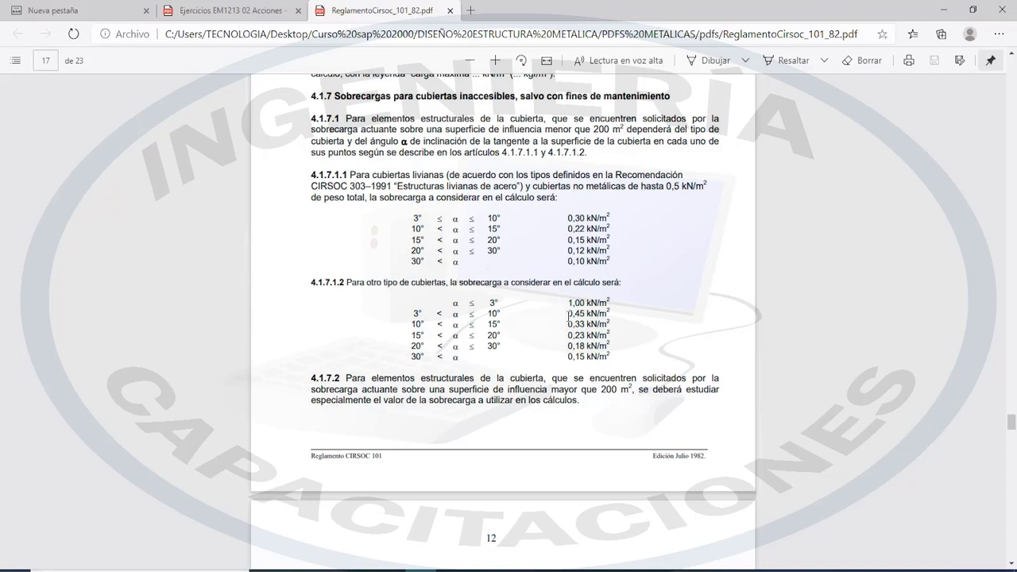
pyautogui.moveTo(574, 312); pyautogui.dragTo(608, 321)
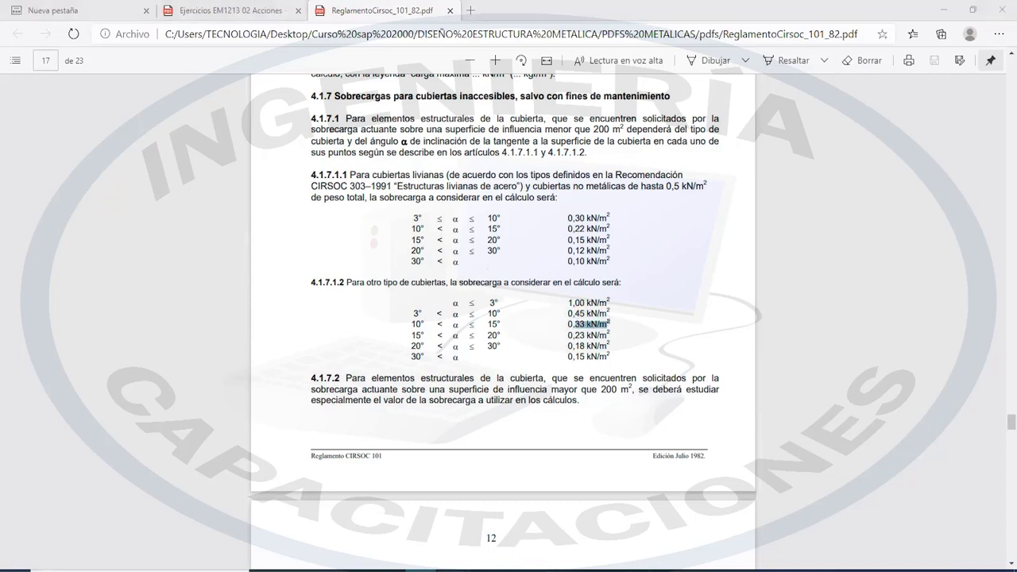
# Switch to AutoCAD and bring up the drawing PROYECTO TECHADO DE CANCHA Y CONST DE PISO..dwg
pyautogui.moveTo(409, 567)
pyautogui.click(570, 532)
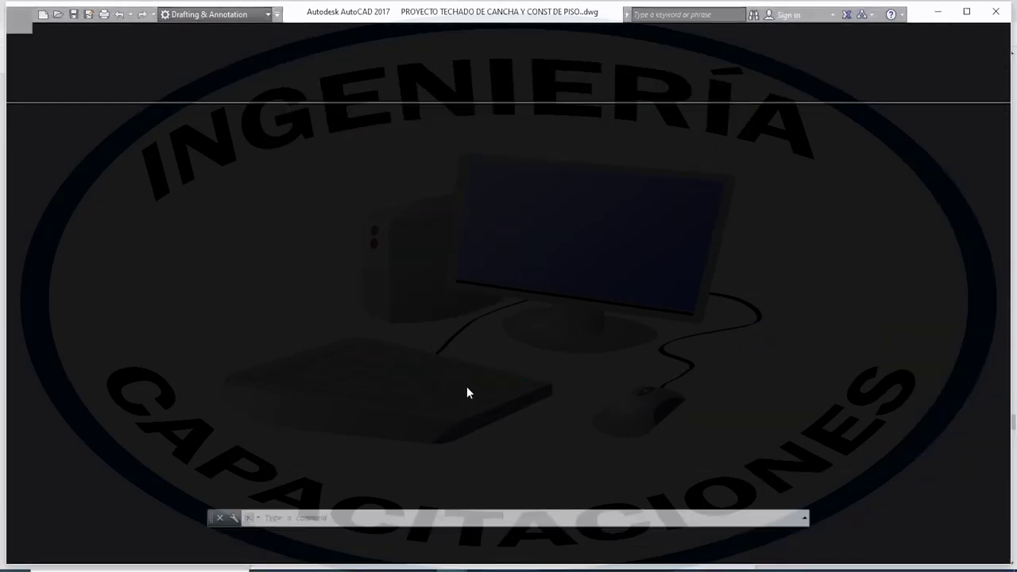
pyautogui.moveTo(455, 567)
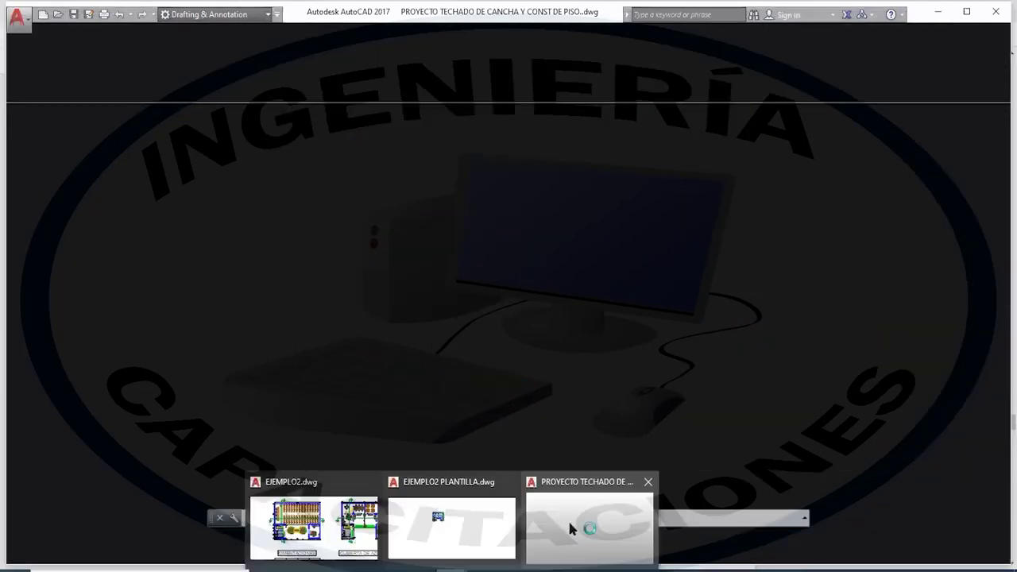
pyautogui.click(570, 527)
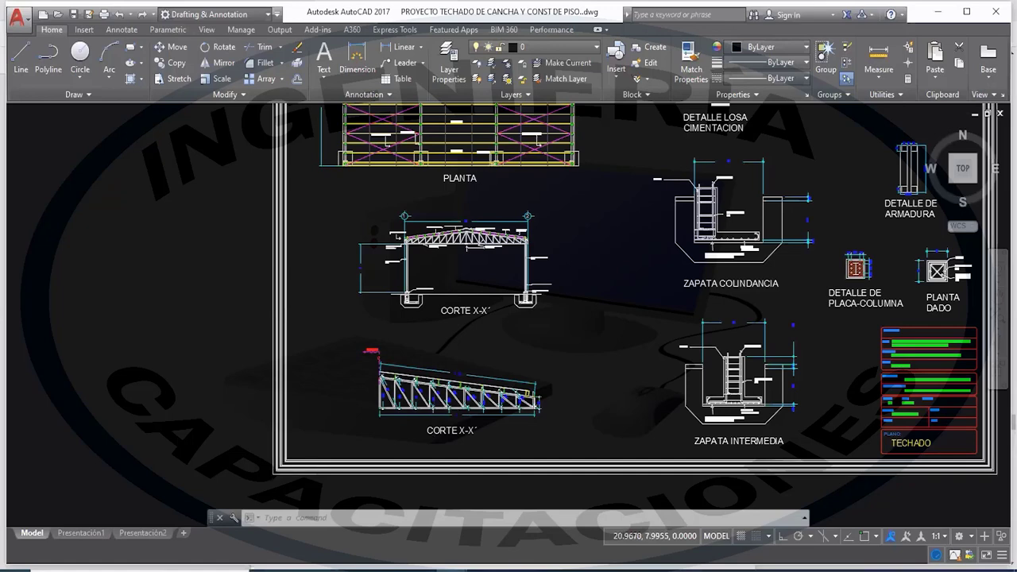
# Examine the lower CORTE X-X´ half-truss detail in the drawing to check its sloped top chord and horizontal span dimensions
pyautogui.scroll(2, 543, 403)
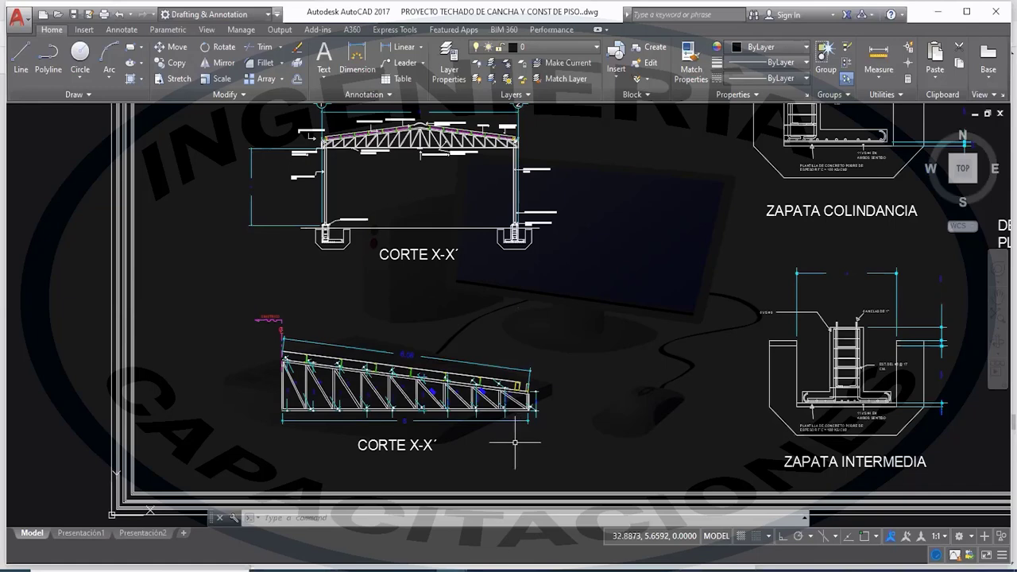
pyautogui.scroll(4, 385, 421)
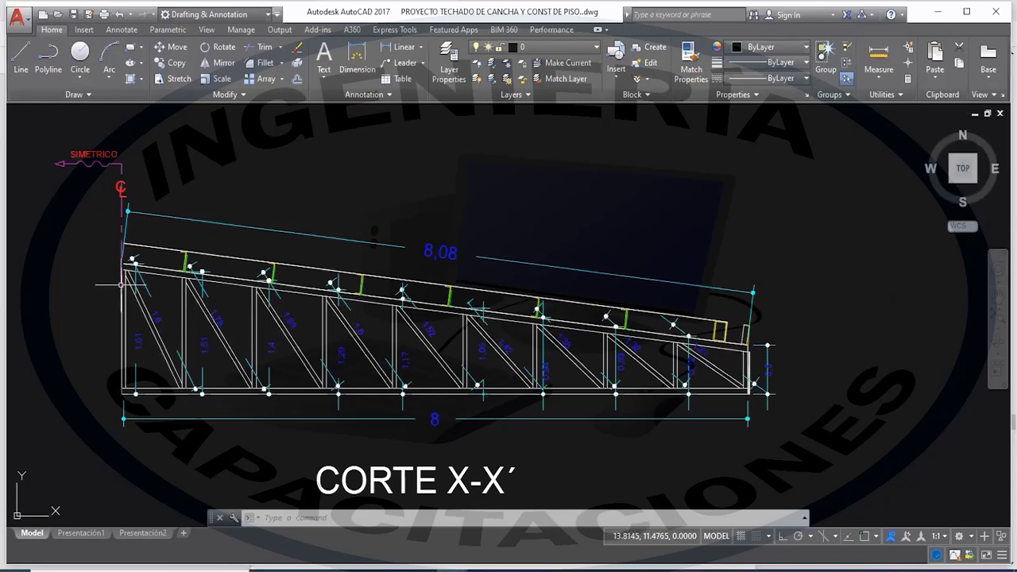
pyautogui.scroll(4, 123, 296)
pyautogui.scroll(-4, 126, 310)
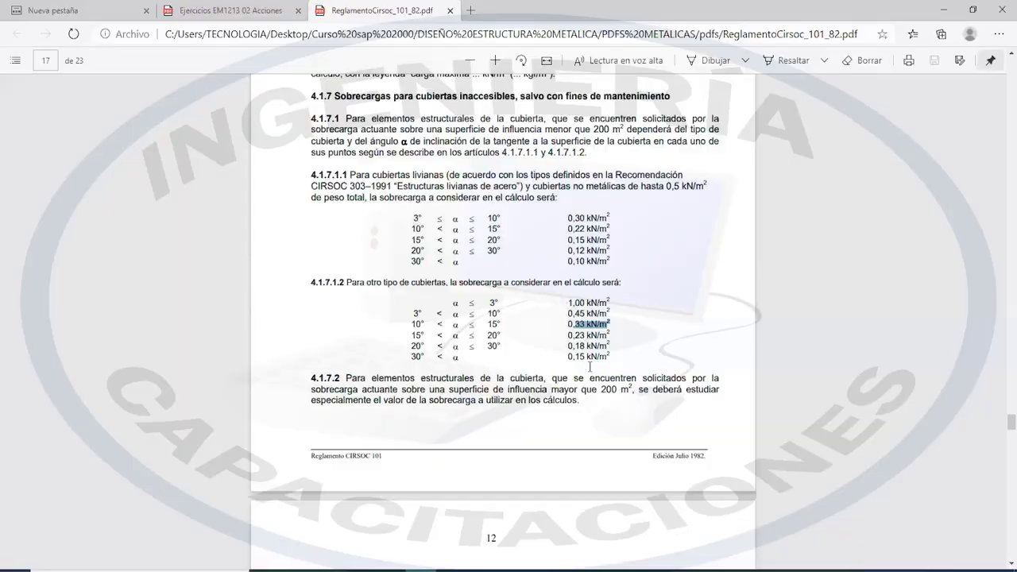
# Switch back to the CIRSOC 101 PDF and select the 3° to 10° row with 0,45 kN/m² in article 4.1.7.1.2
pyautogui.click(446, 322)
pyautogui.moveTo(513, 314); pyautogui.dragTo(609, 310)
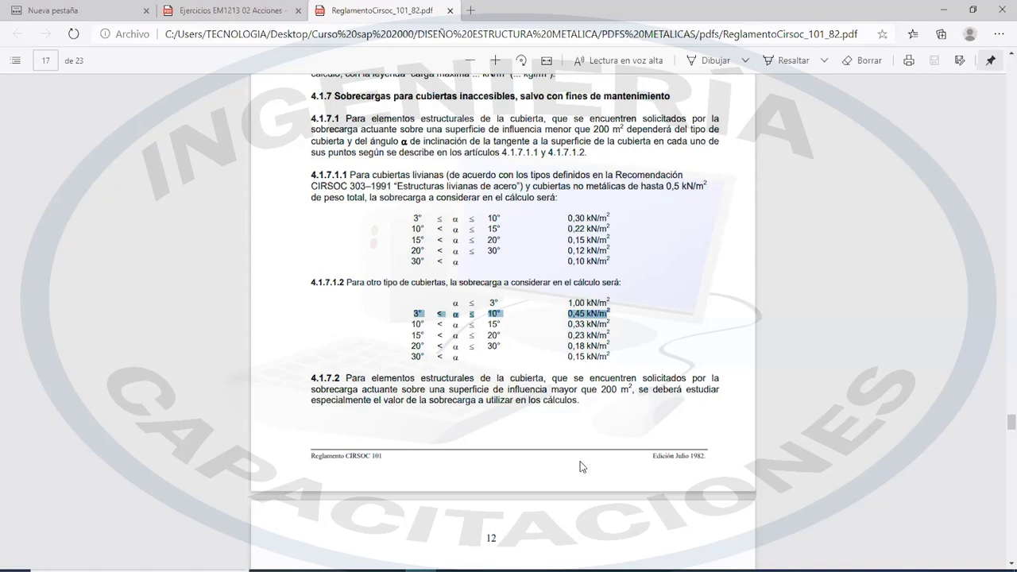
# Look back through the CIRSOC 101 regulation from the live loads on page 17 to the earlier pages around page 10
pyautogui.scroll(-1, 580, 466)
pyautogui.scroll(4, 577, 463)
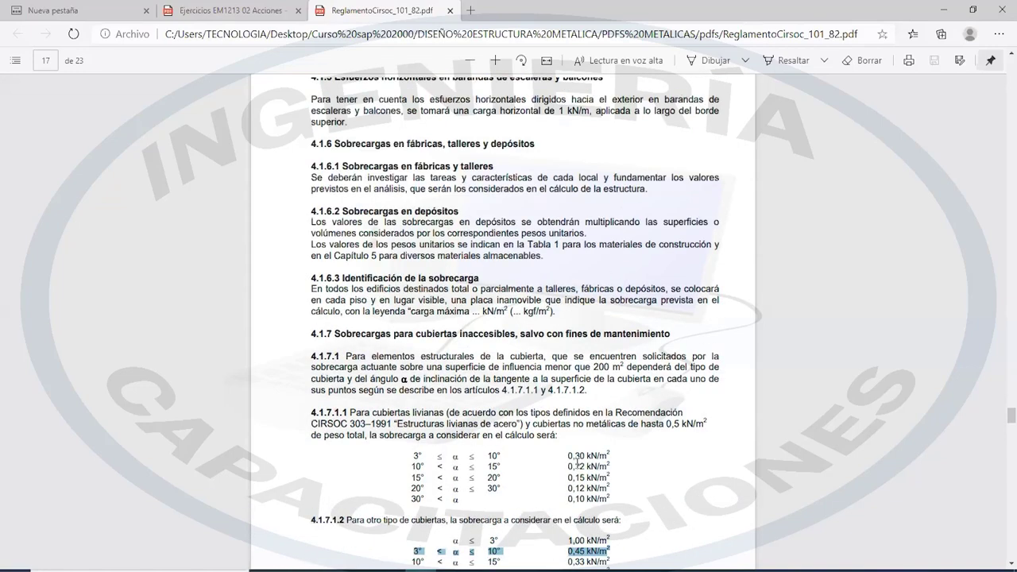
pyautogui.scroll(20, 577, 460)
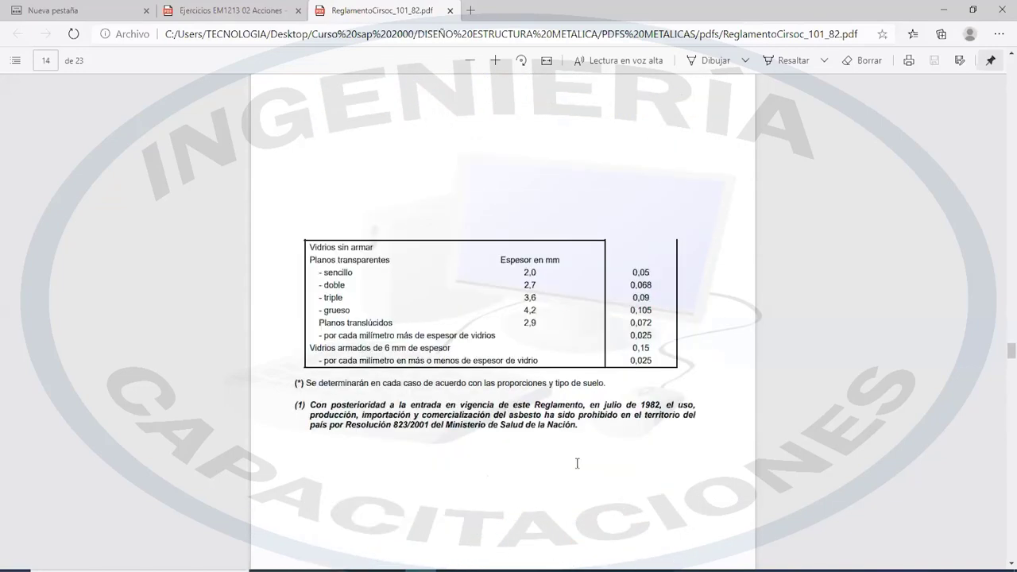
pyautogui.scroll(20, 576, 463)
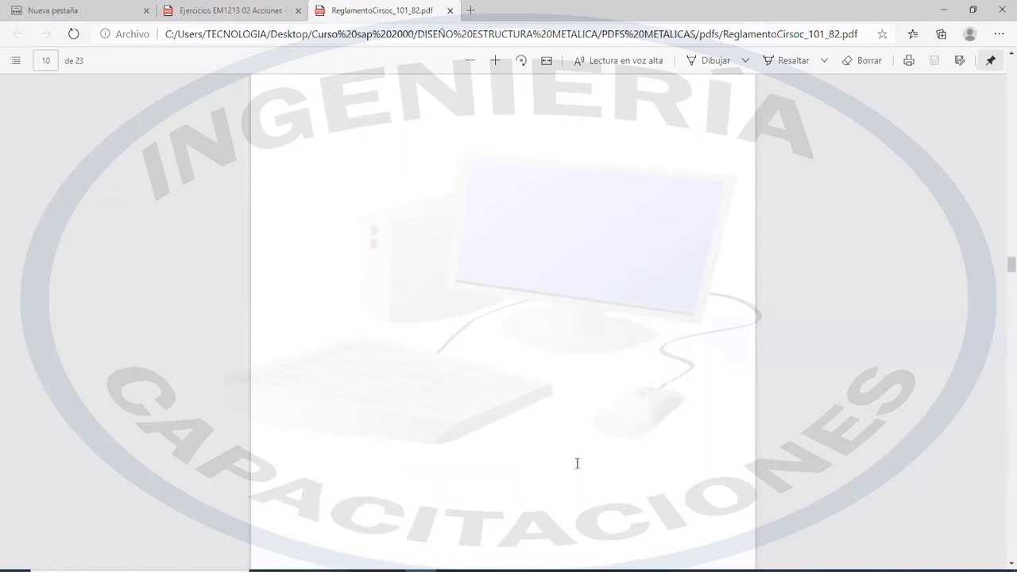
# Look through the index and the Chapter 2 load definitions of the CIRSOC 101 regulation
pyautogui.scroll(12, 576, 463)
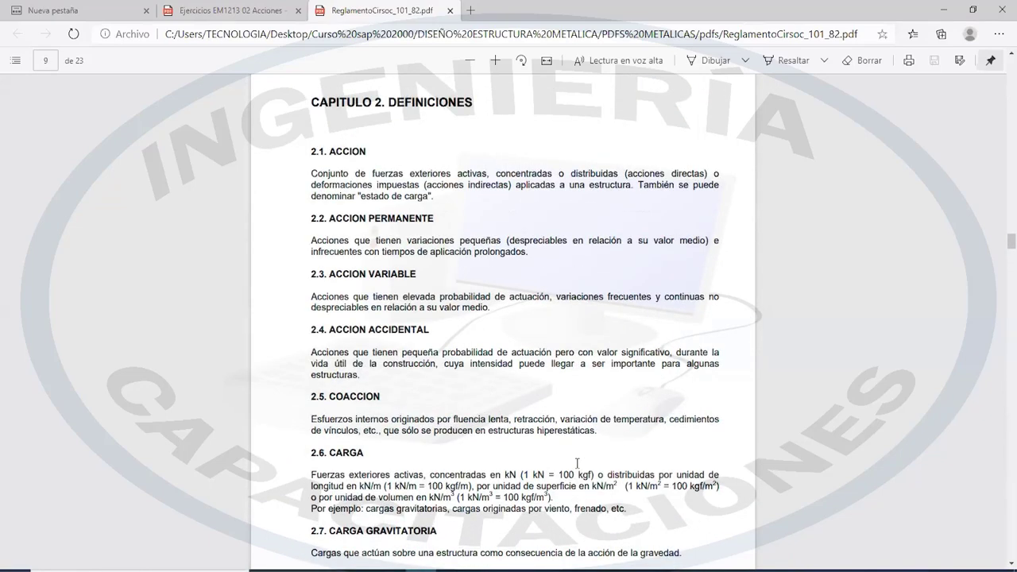
pyautogui.scroll(15, 576, 463)
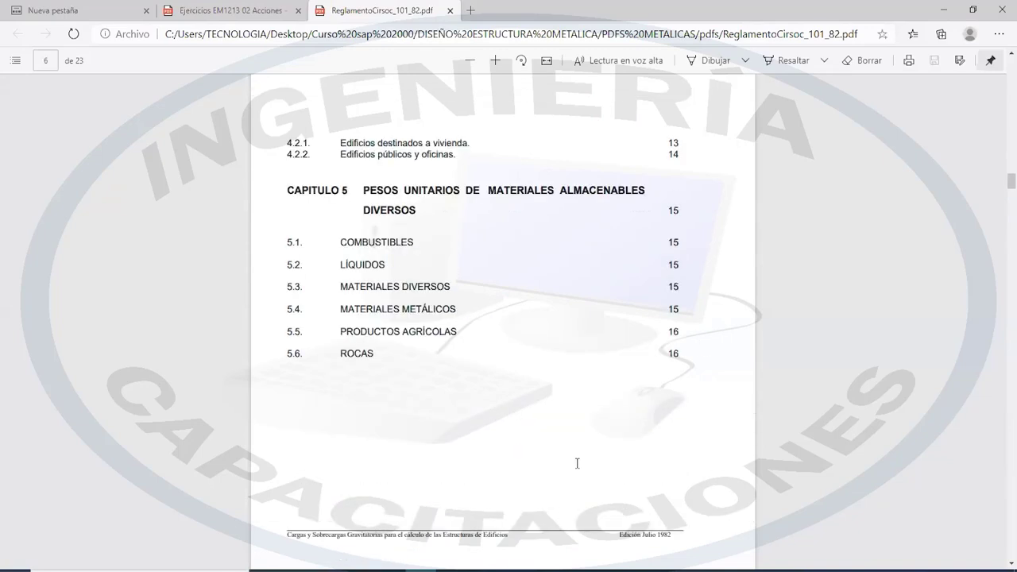
pyautogui.scroll(15, 577, 463)
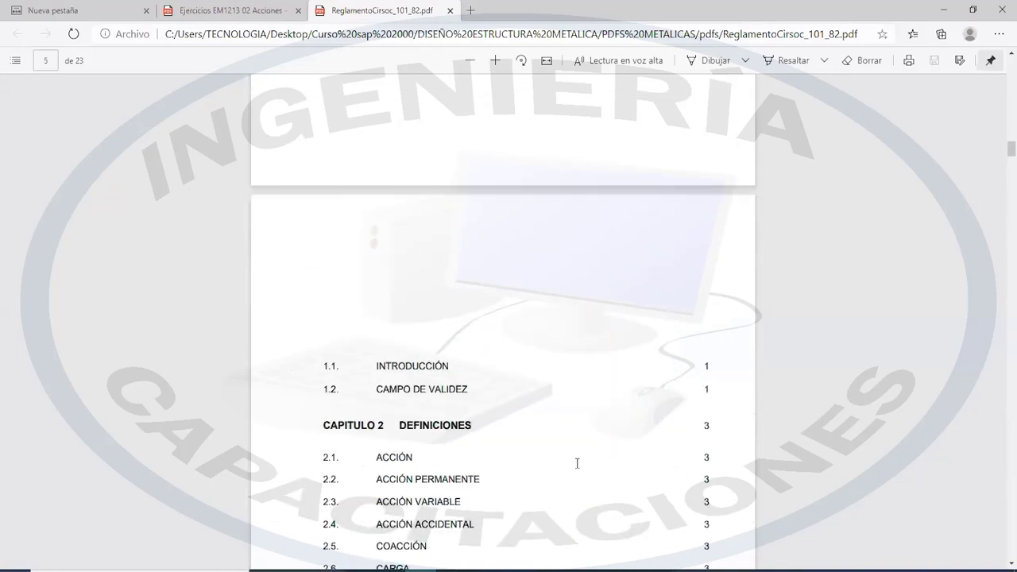
pyautogui.scroll(-8, 576, 469)
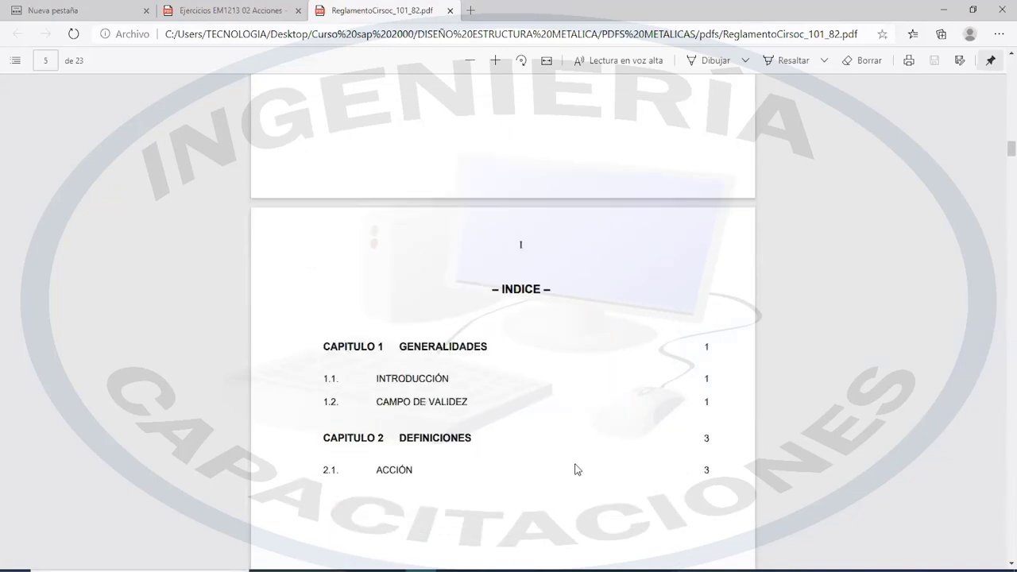
pyautogui.scroll(-7, 575, 469)
pyautogui.scroll(-10, 577, 471)
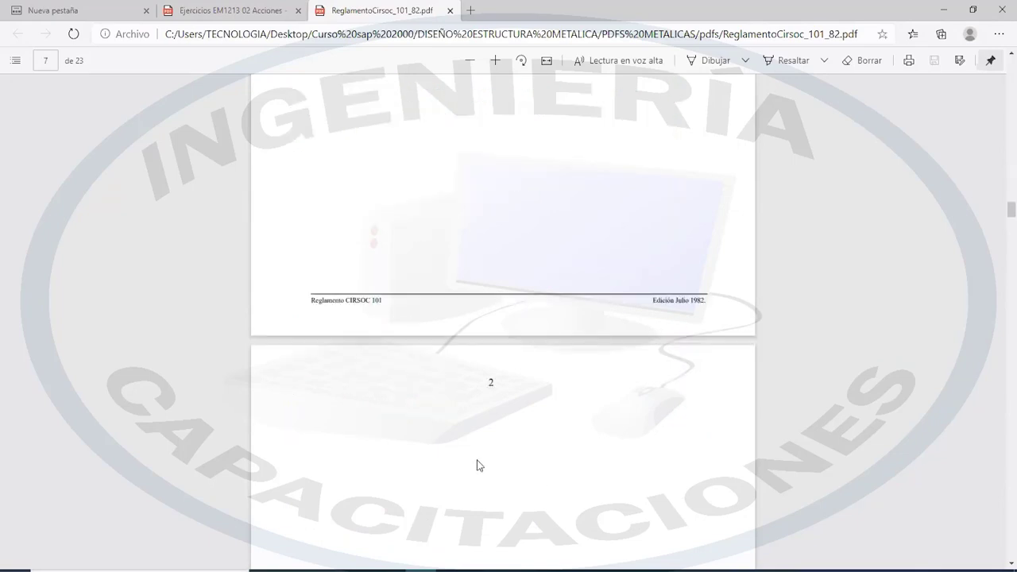
pyautogui.scroll(-2, 478, 463)
pyautogui.scroll(-2, 479, 462)
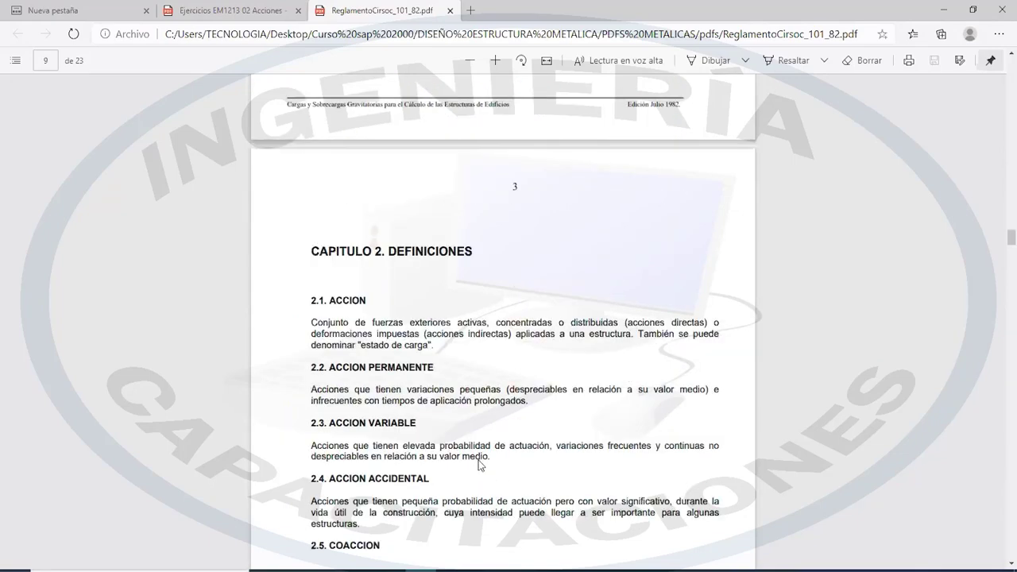
pyautogui.scroll(-5, 479, 464)
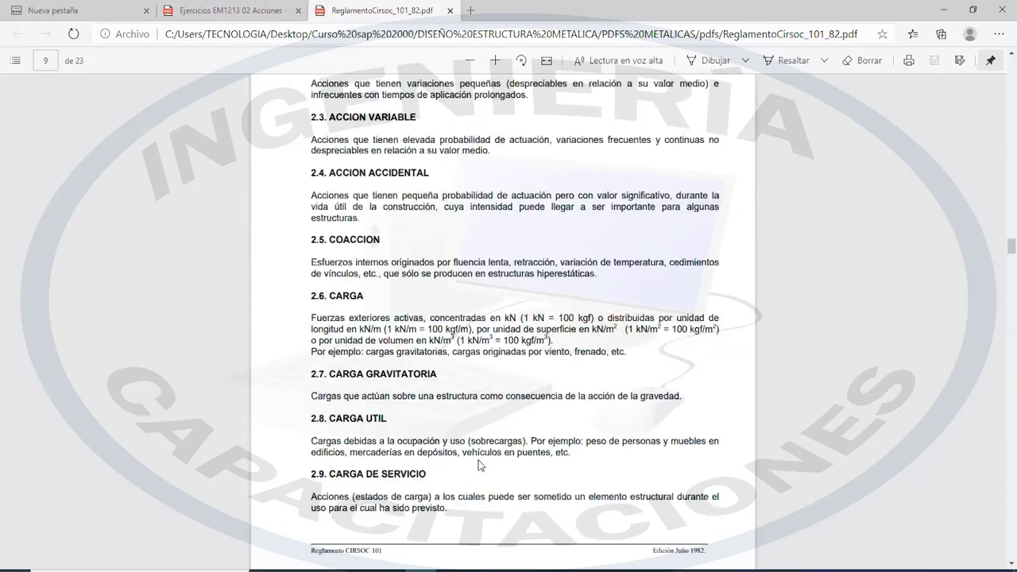
pyautogui.scroll(-5, 478, 460)
pyautogui.scroll(-6, 478, 459)
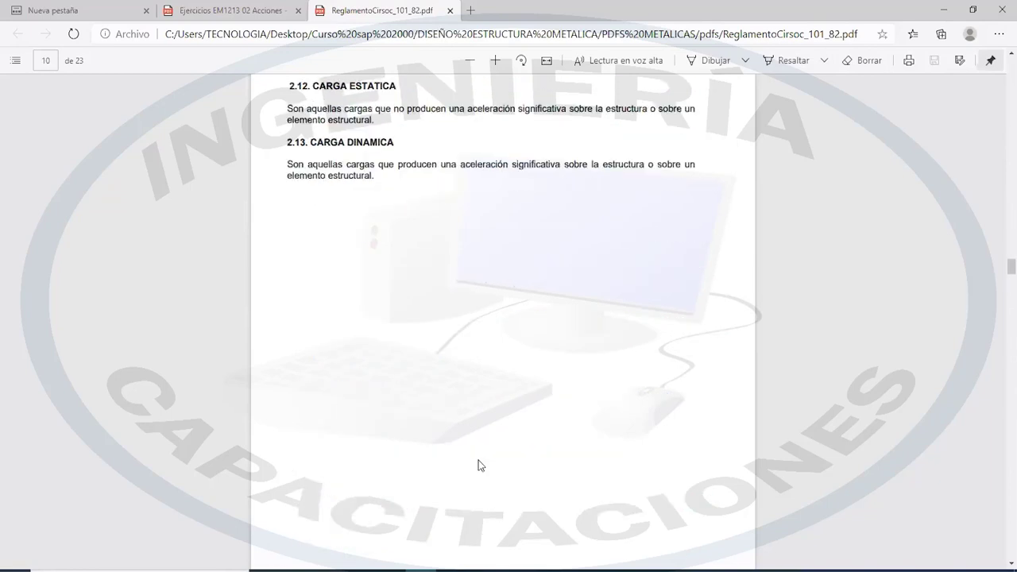
# Examine the unit-weight tables for construction materials, selecting part of the kN/m³ to kgf/m³ conversion note
pyautogui.scroll(-15, 478, 465)
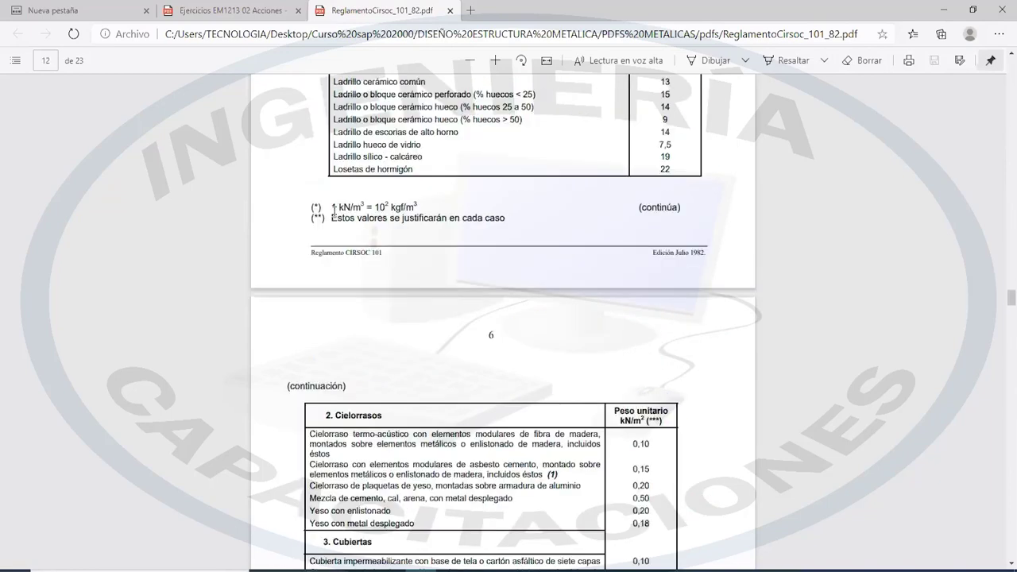
pyautogui.doubleClick(348, 207)
pyautogui.scroll(-3, 372, 311)
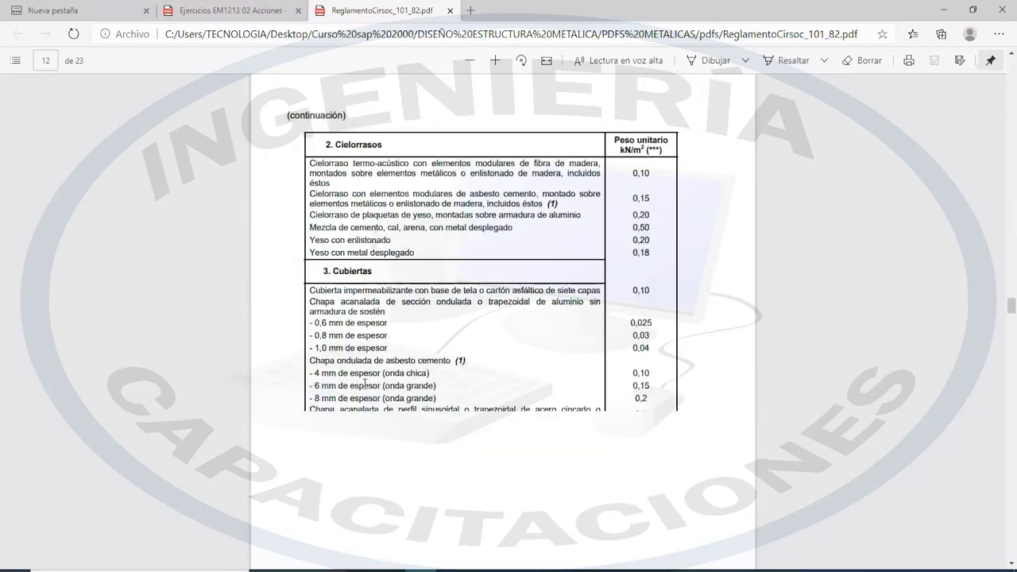
pyautogui.scroll(-1, 365, 384)
pyautogui.scroll(-10, 314, 269)
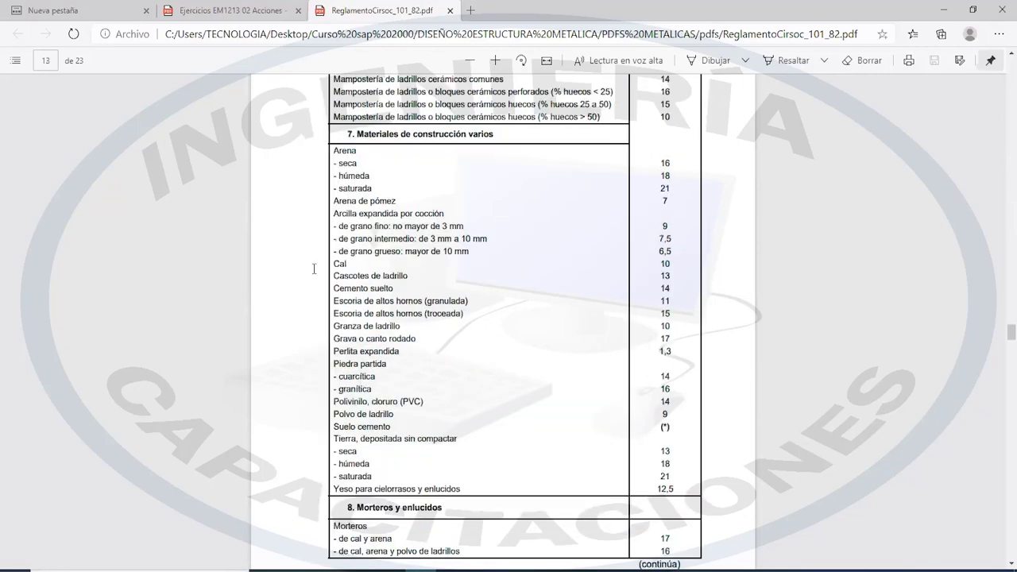
pyautogui.scroll(18, 314, 268)
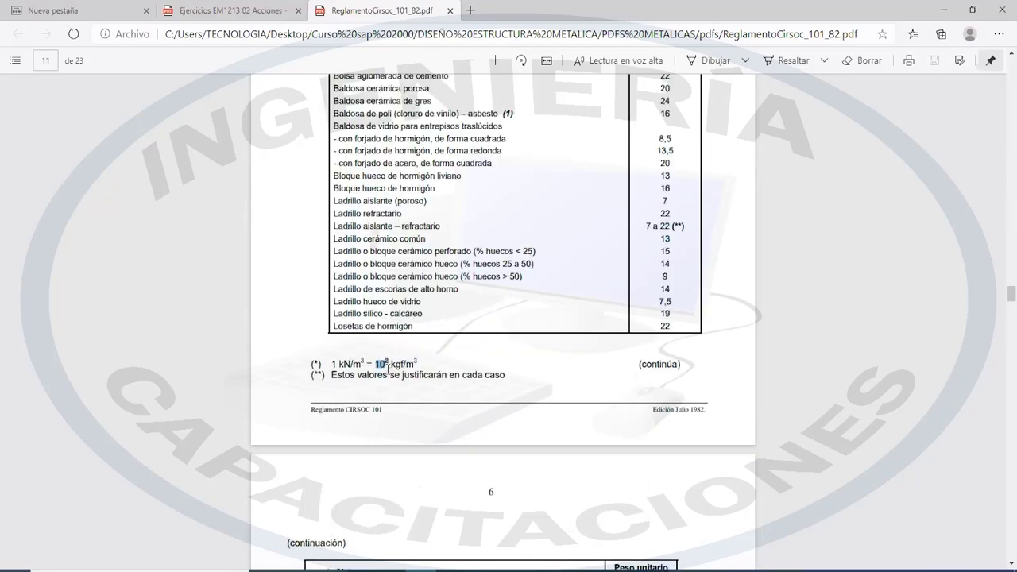
pyautogui.scroll(-3, 405, 270)
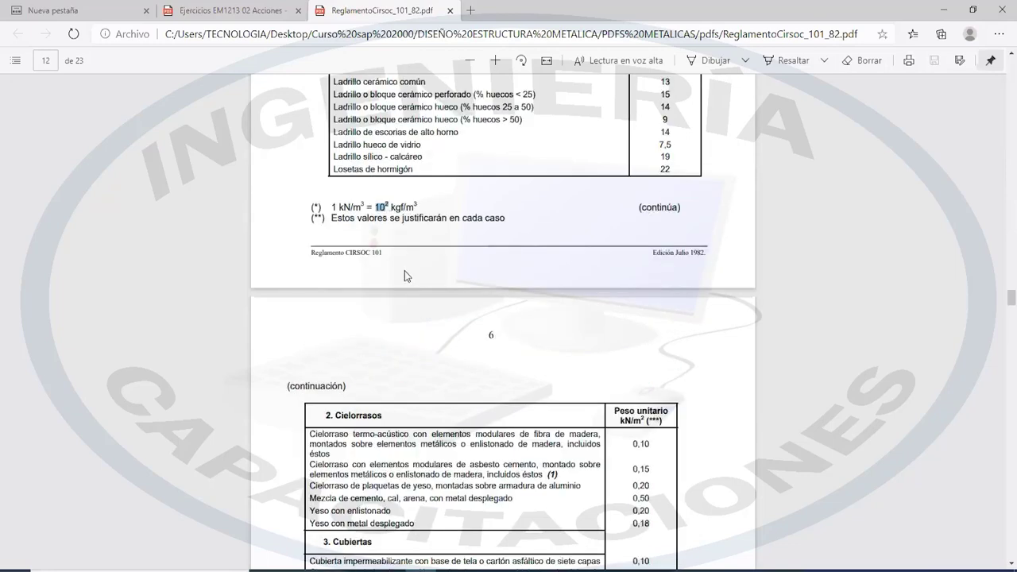
pyautogui.scroll(-9, 404, 269)
pyautogui.scroll(-10, 404, 269)
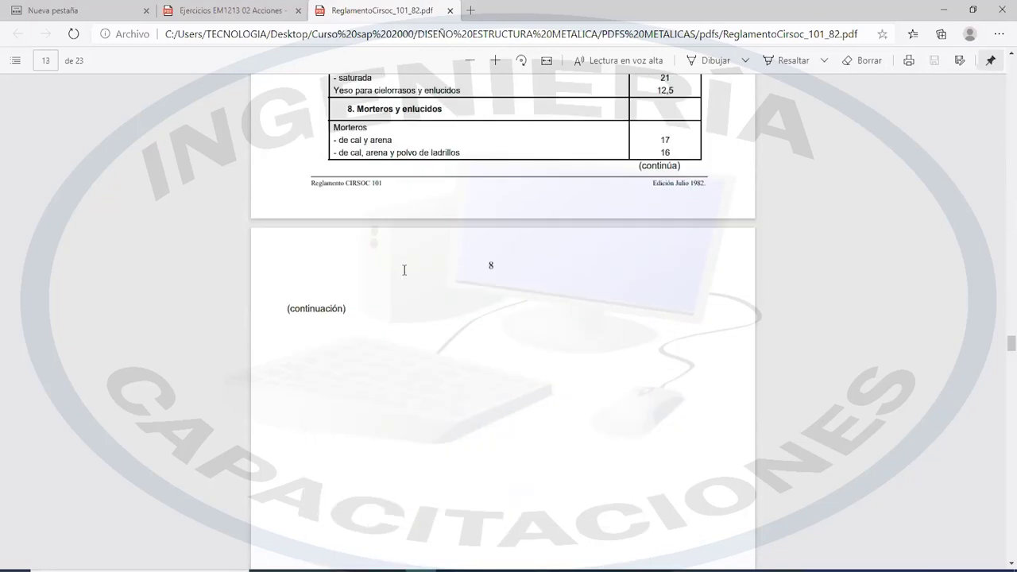
# Examine the minimum live loads in Tabla 2, its kN/m² conversion note, and the section 4.1.7 loads for inaccessible roofs
pyautogui.scroll(-8, 405, 238)
pyautogui.scroll(-5, 419, 299)
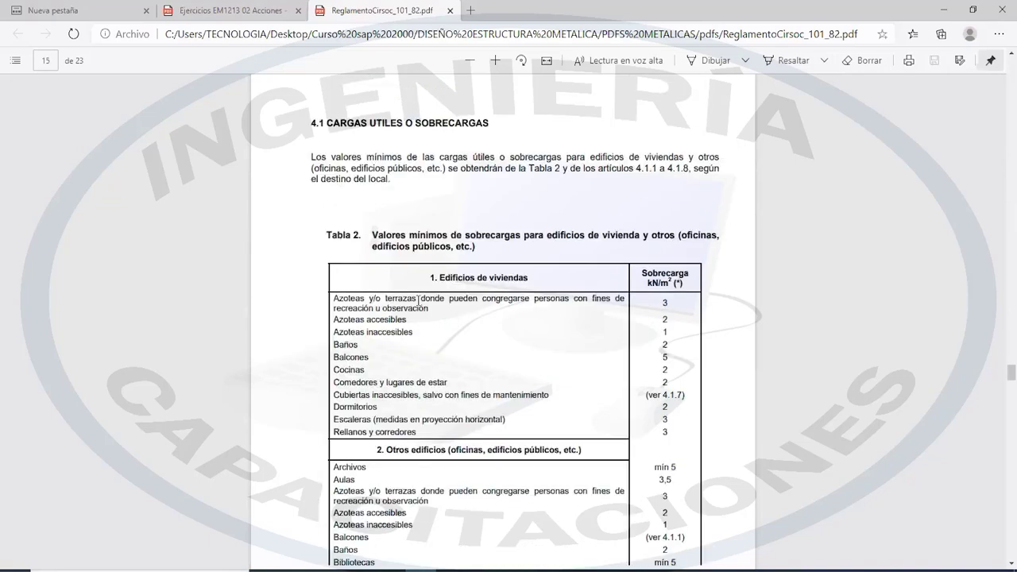
pyautogui.scroll(-4, 419, 300)
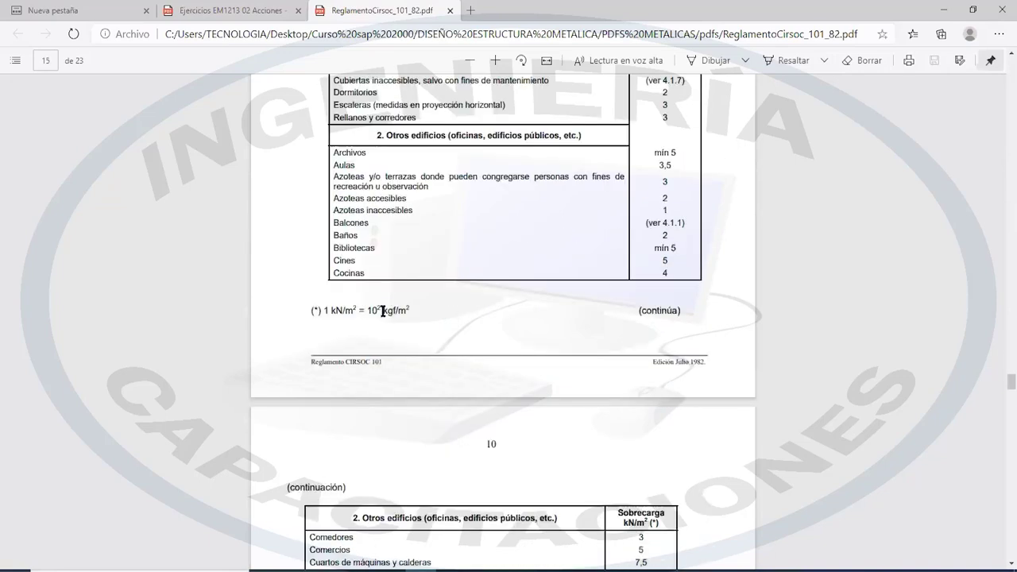
pyautogui.doubleClick(337, 313)
pyautogui.doubleClick(391, 312)
pyautogui.scroll(-10, 512, 260)
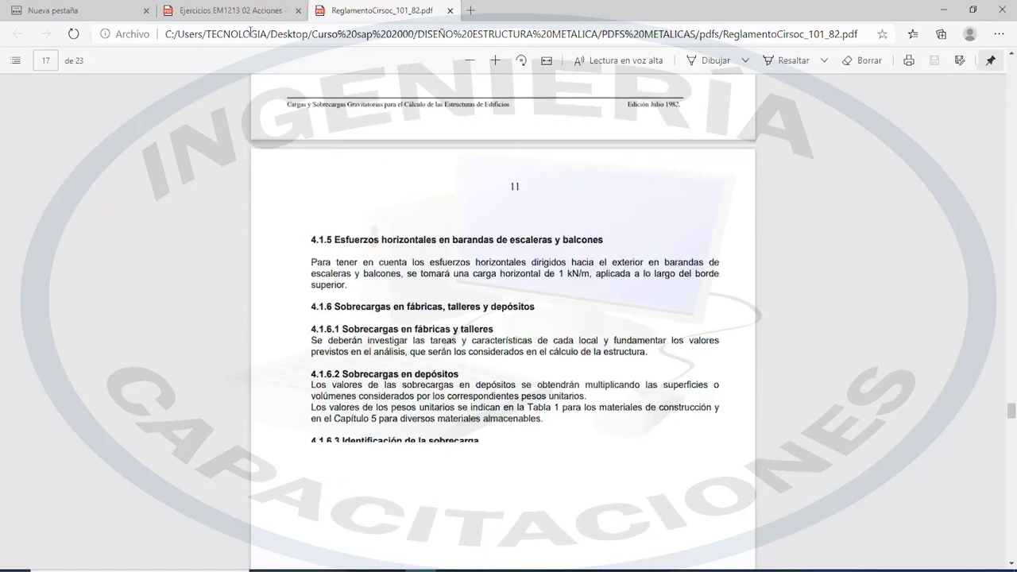
pyautogui.scroll(-3, 513, 260)
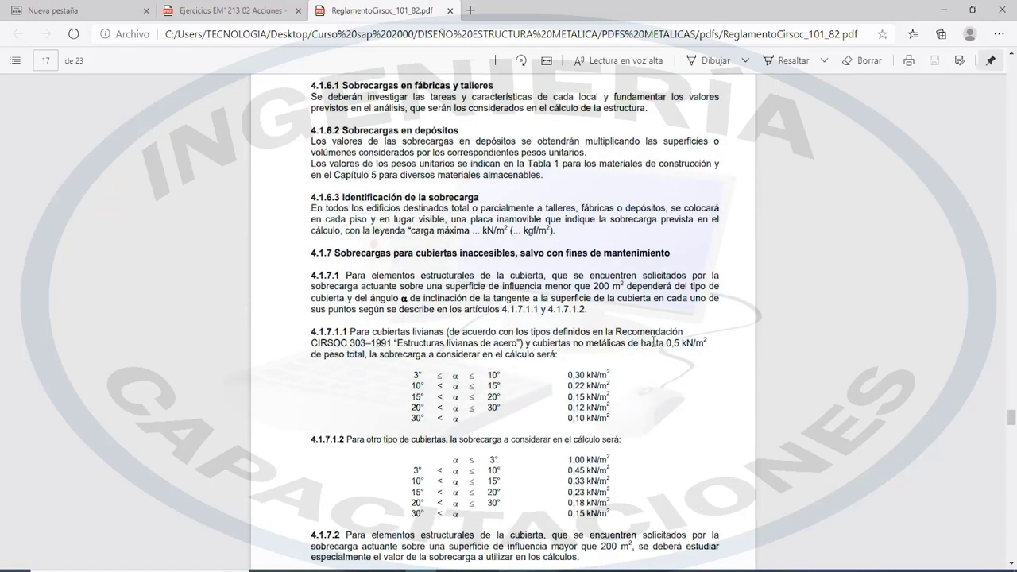
pyautogui.scroll(-3, 605, 450)
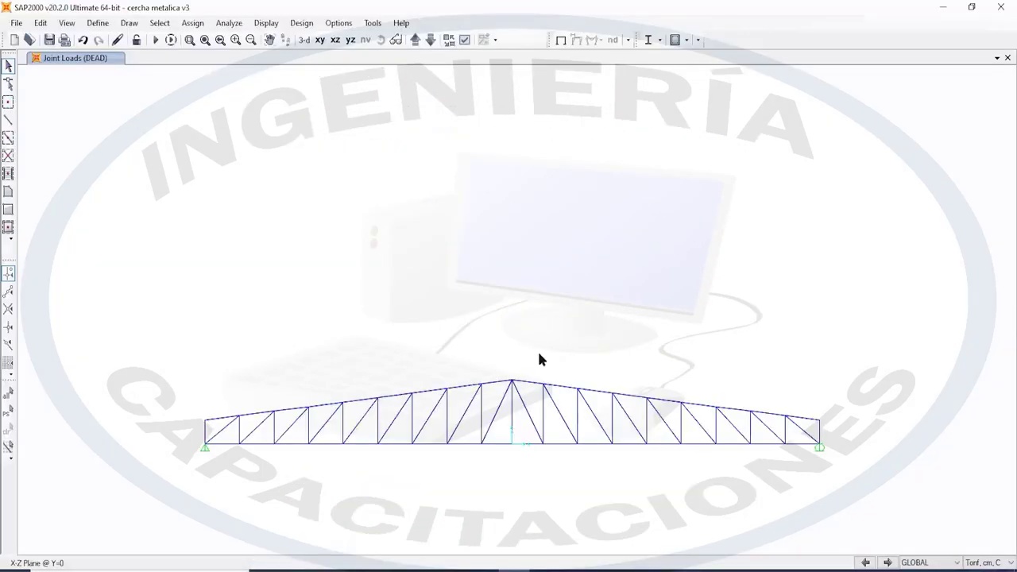
# Switch from the SAP2000 truss model to the AutoCAD drawing PROYECTO TECHADO DE CANCHA and examine the purlin layout in the roof plan
pyautogui.moveTo(539, 360); pyautogui.dragTo(499, 249, button='middle')
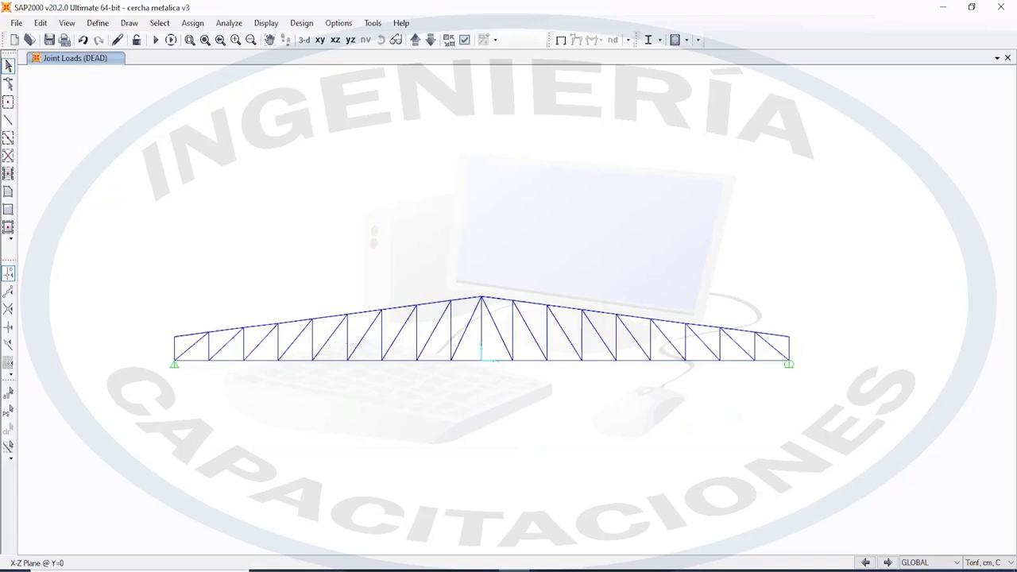
pyautogui.click(452, 571)
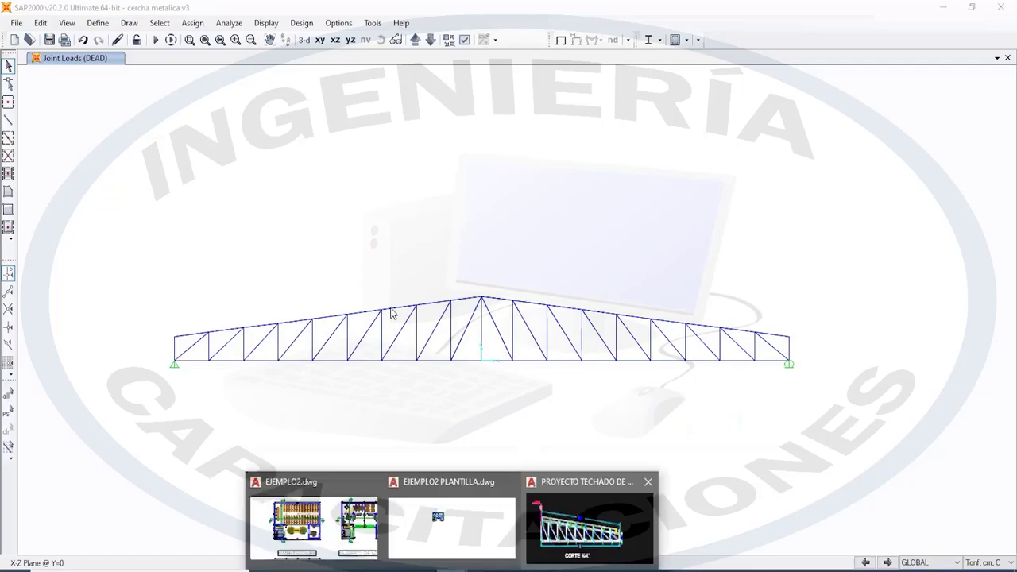
pyautogui.click(589, 525)
pyautogui.scroll(-8, 412, 369)
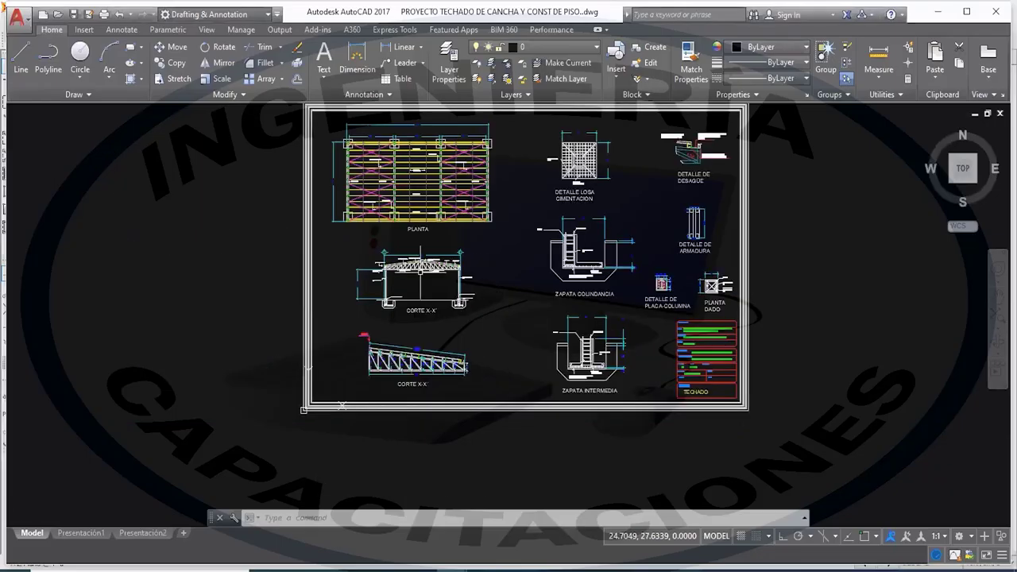
pyautogui.scroll(4, 351, 213)
pyautogui.scroll(6, 365, 111)
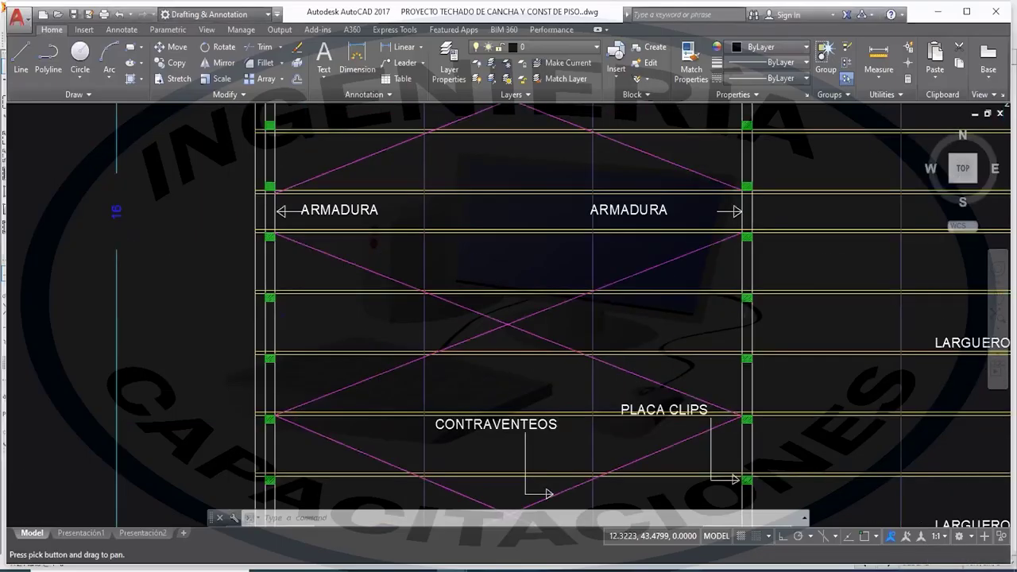
pyautogui.scroll(-3, 445, 366)
pyautogui.scroll(3, 628, 286)
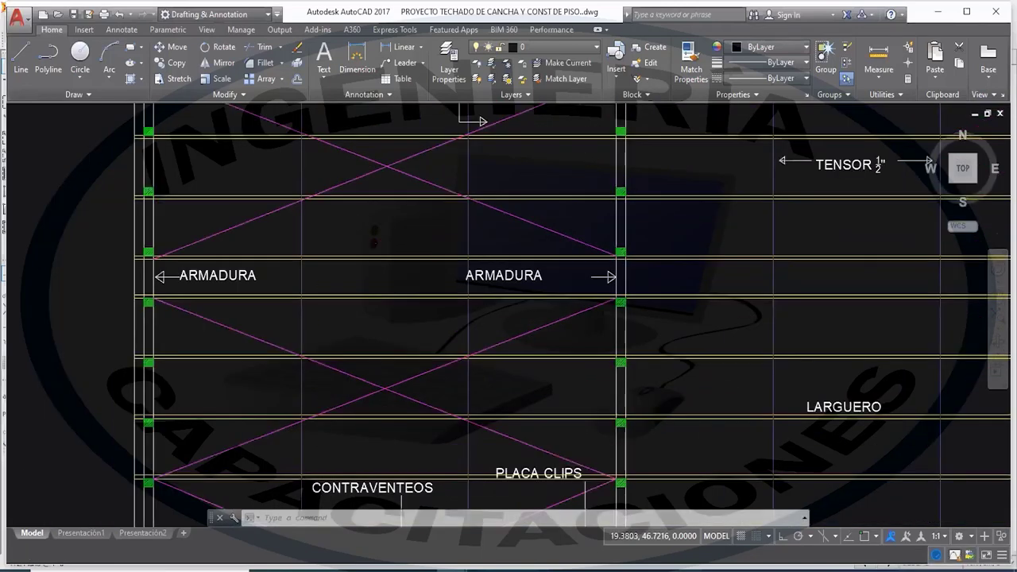
pyautogui.scroll(-2, 458, 245)
pyautogui.moveTo(480, 139); pyautogui.dragTo(439, 239, button='middle')
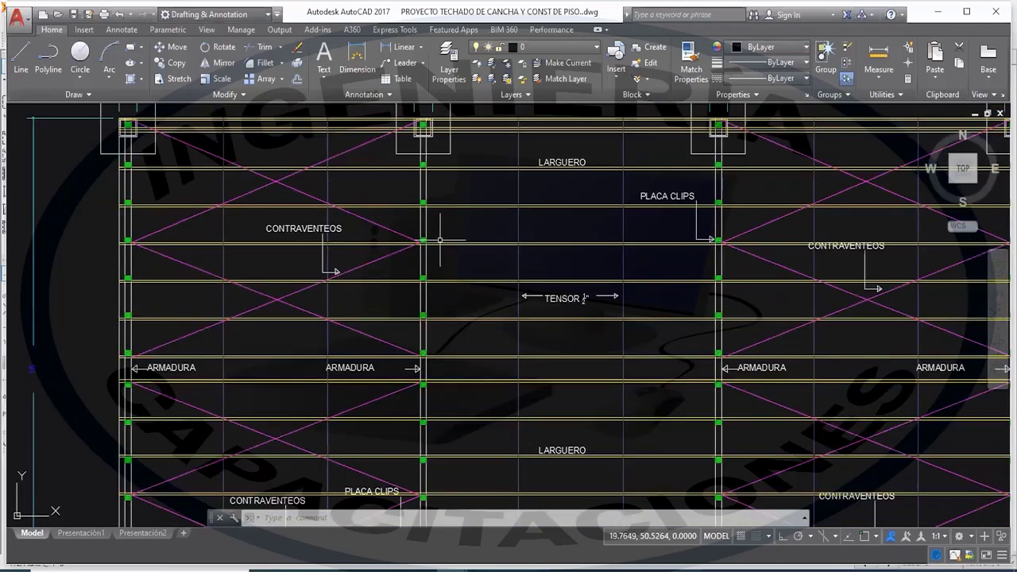
pyautogui.scroll(2, 439, 240)
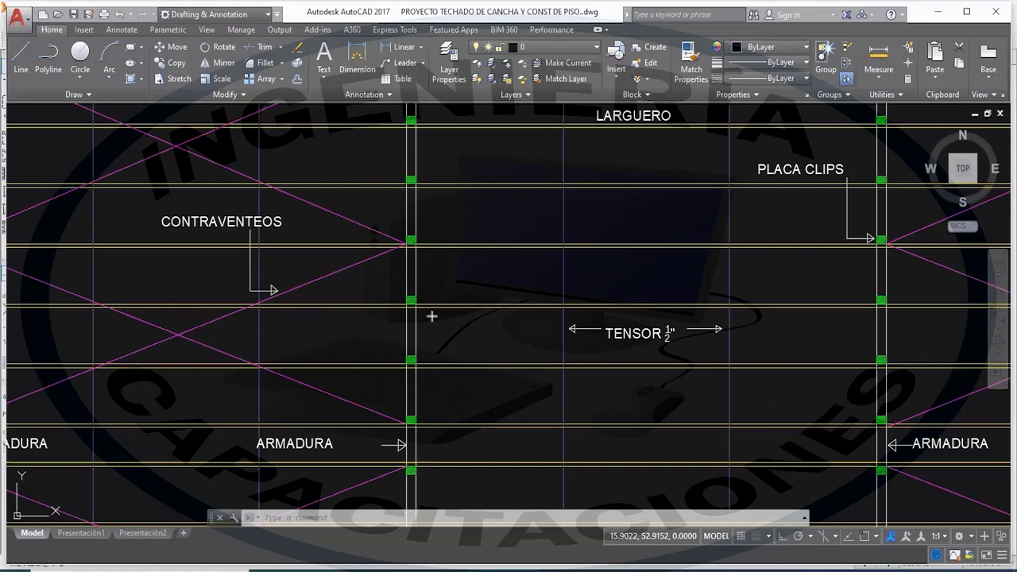
# Mark three adjacent clip plates along the truss beside the TENSOR bay with stacked red rectangles
pyautogui.moveTo(447, 331)
pyautogui.mouseDown()
pyautogui.moveTo(464, 337)
pyautogui.moveTo(451, 336)
pyautogui.mouseUp()
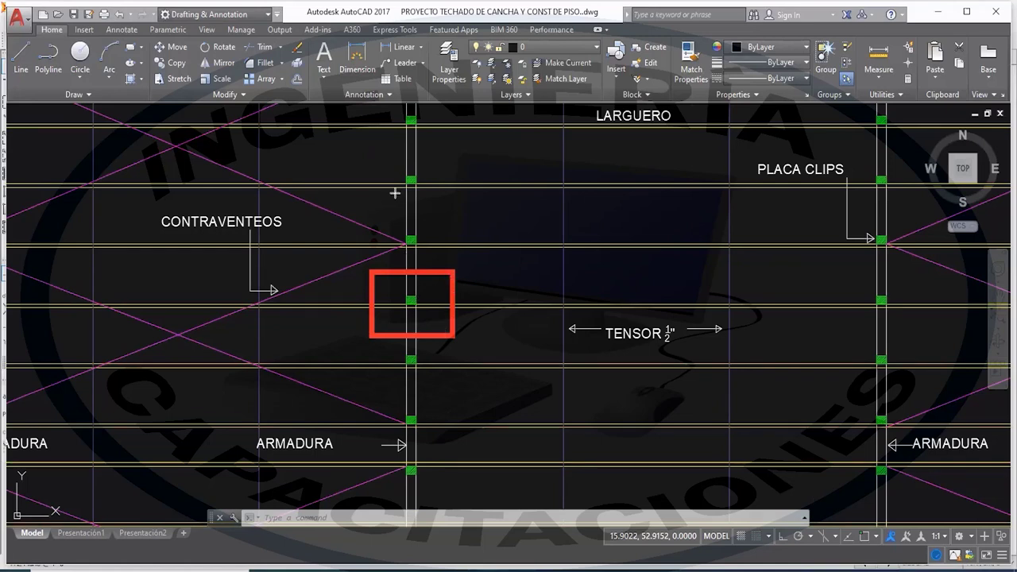
pyautogui.moveTo(361, 215); pyautogui.dragTo(405, 224)
pyautogui.moveTo(370, 213)
pyautogui.mouseDown()
pyautogui.moveTo(413, 262)
pyautogui.moveTo(454, 271)
pyautogui.mouseUp()
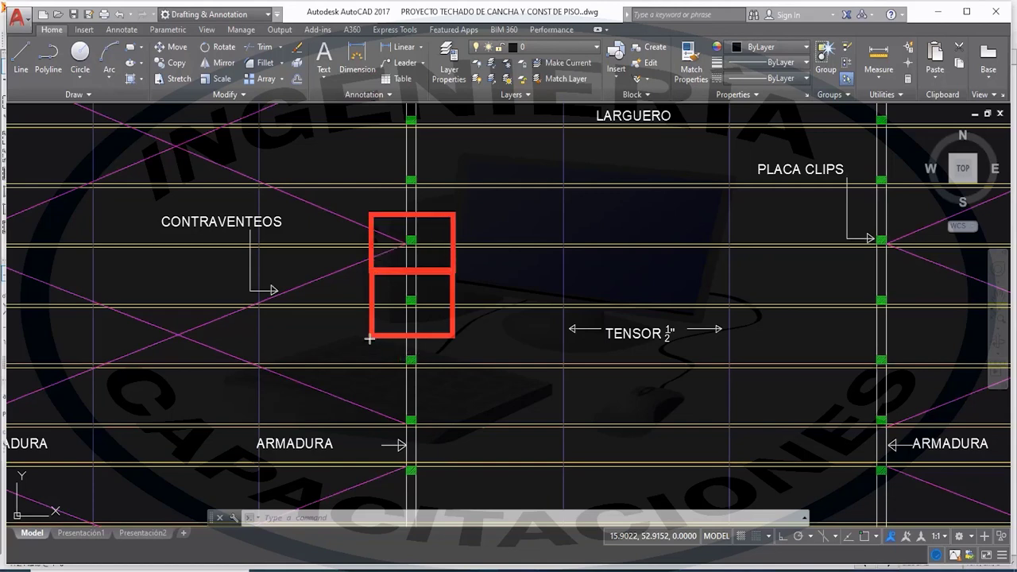
pyautogui.moveTo(368, 337); pyautogui.dragTo(454, 387)
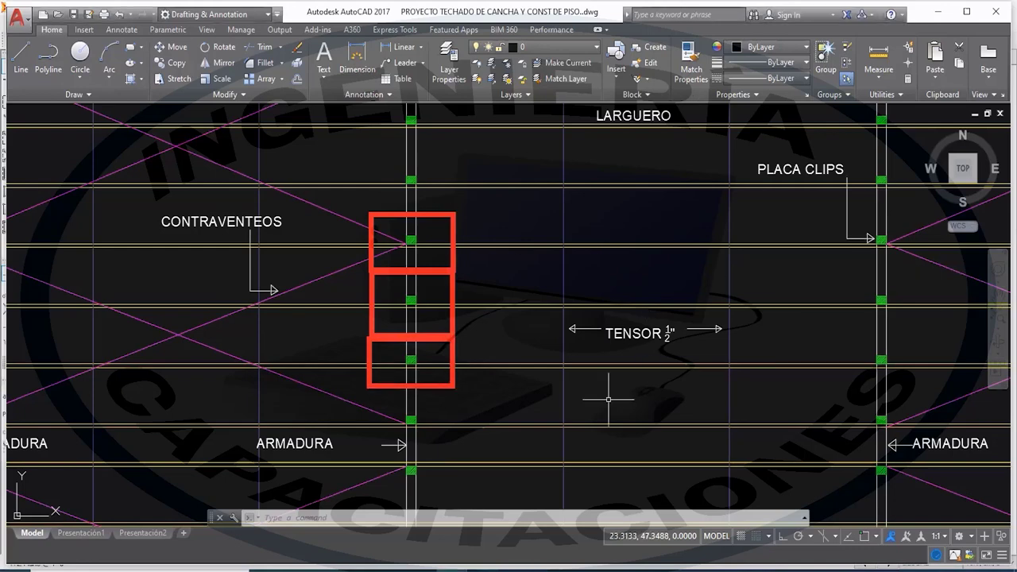
# Examine the purlins and clip plates along the marked truss up to its upper end support in the roof plan
pyautogui.scroll(-3, 608, 399)
pyautogui.scroll(5, 387, 210)
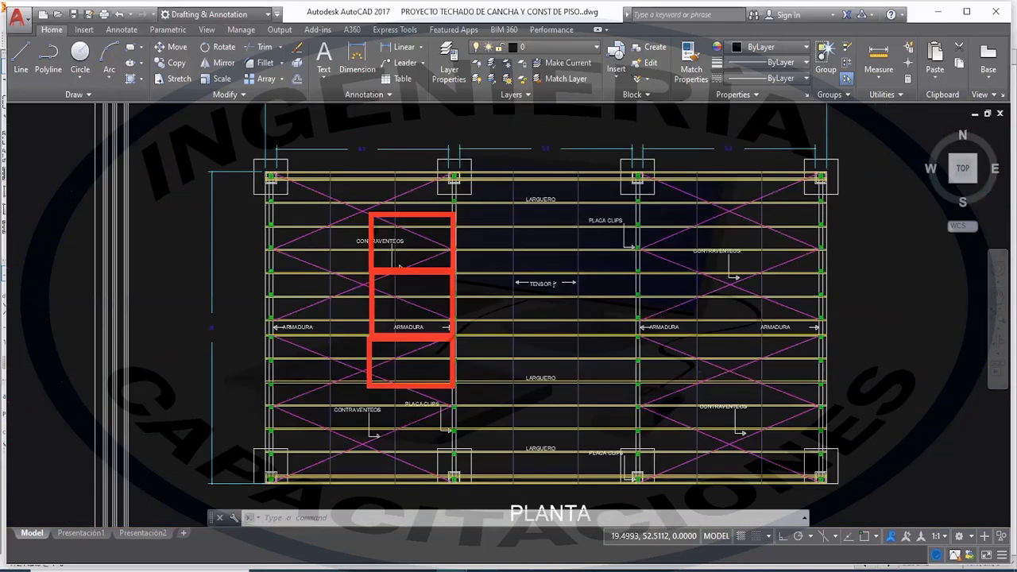
pyautogui.scroll(4, 403, 243)
pyautogui.scroll(-3, 403, 243)
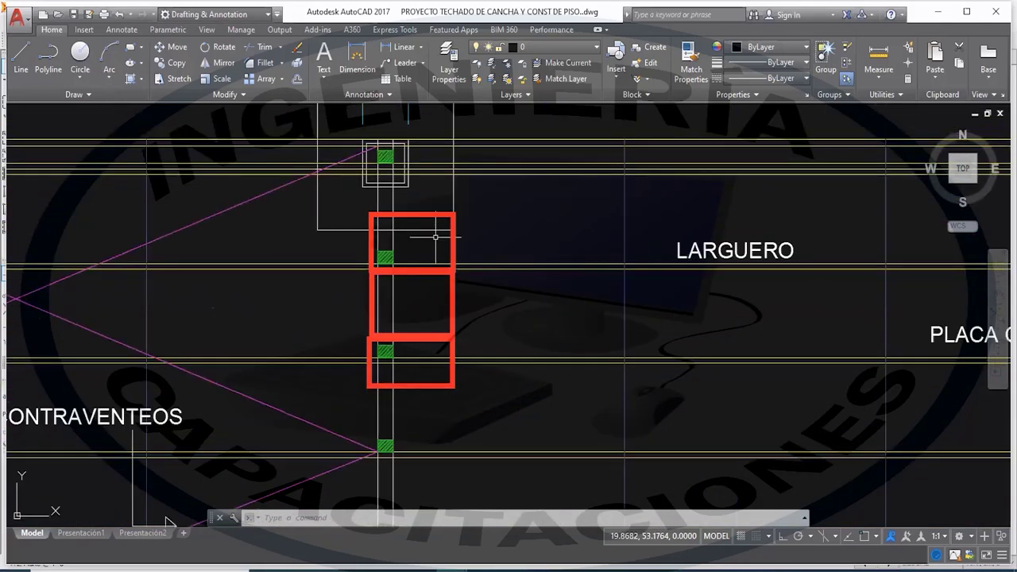
pyautogui.moveTo(535, 290)
pyautogui.mouseDown(button='middle')
pyautogui.moveTo(563, 193)
pyautogui.moveTo(538, 157)
pyautogui.mouseUp(button='middle')
pyautogui.scroll(-2, 506, 213)
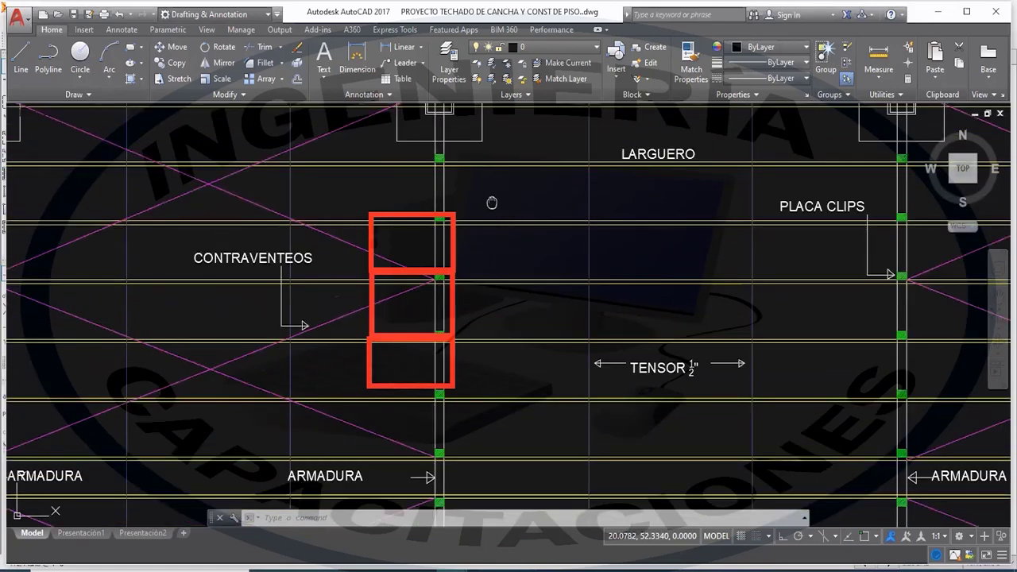
pyautogui.moveTo(495, 200); pyautogui.dragTo(498, 114, button='middle')
pyautogui.moveTo(517, 309)
pyautogui.mouseDown(button='middle')
pyautogui.moveTo(475, 431)
pyautogui.moveTo(419, 470)
pyautogui.moveTo(442, 275)
pyautogui.mouseUp(button='middle')
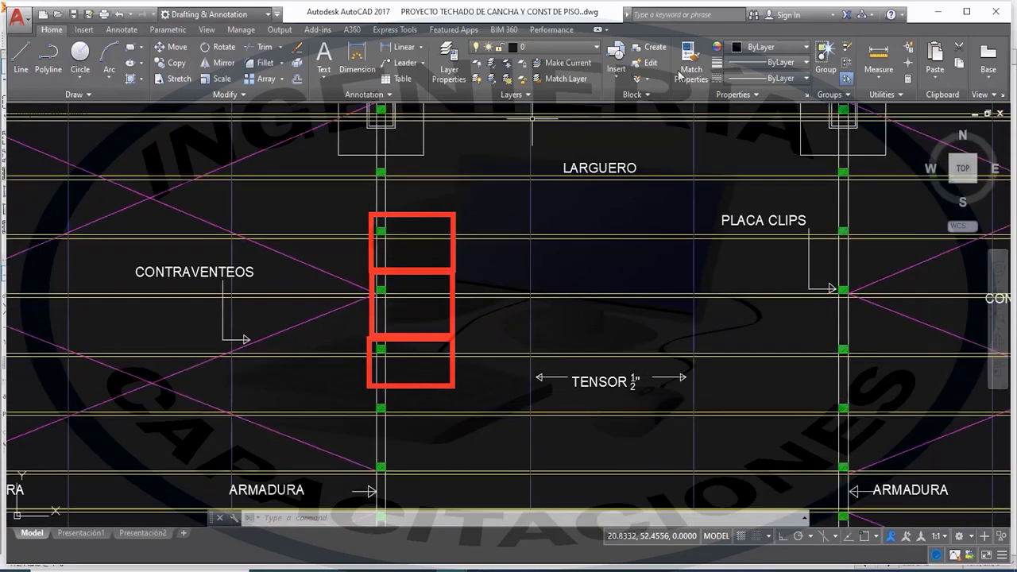
pyautogui.moveTo(626, 227)
pyautogui.mouseDown(button='middle')
pyautogui.moveTo(665, 223)
pyautogui.moveTo(638, 216)
pyautogui.moveTo(633, 237)
pyautogui.moveTo(600, 232)
pyautogui.moveTo(642, 236)
pyautogui.mouseUp(button='middle')
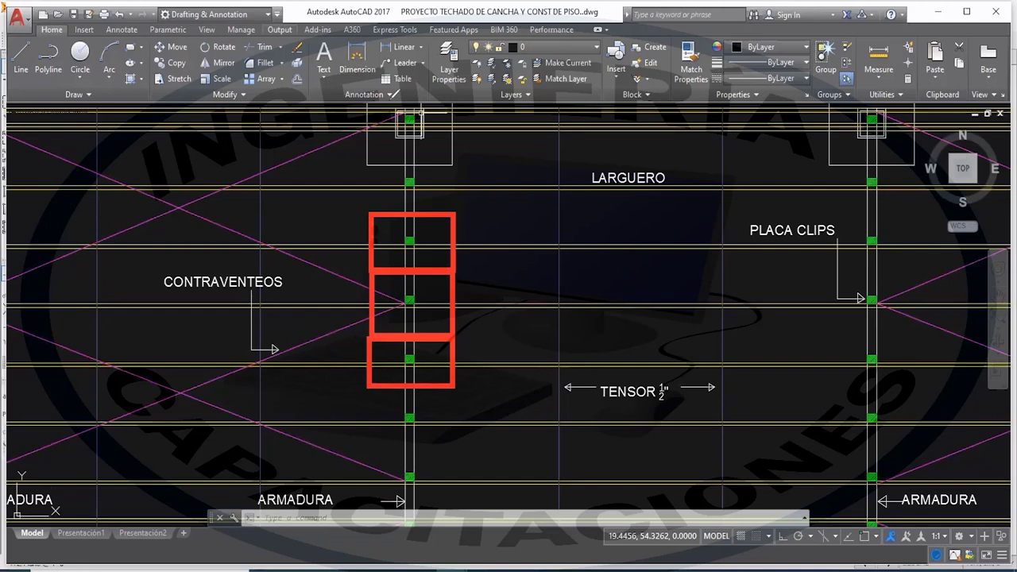
# Try to mark the end support at the truss's upper end, and undo the mark
pyautogui.moveTo(436, 139); pyautogui.dragTo(439, 139)
pyautogui.hotkey('ctrl', 'z')
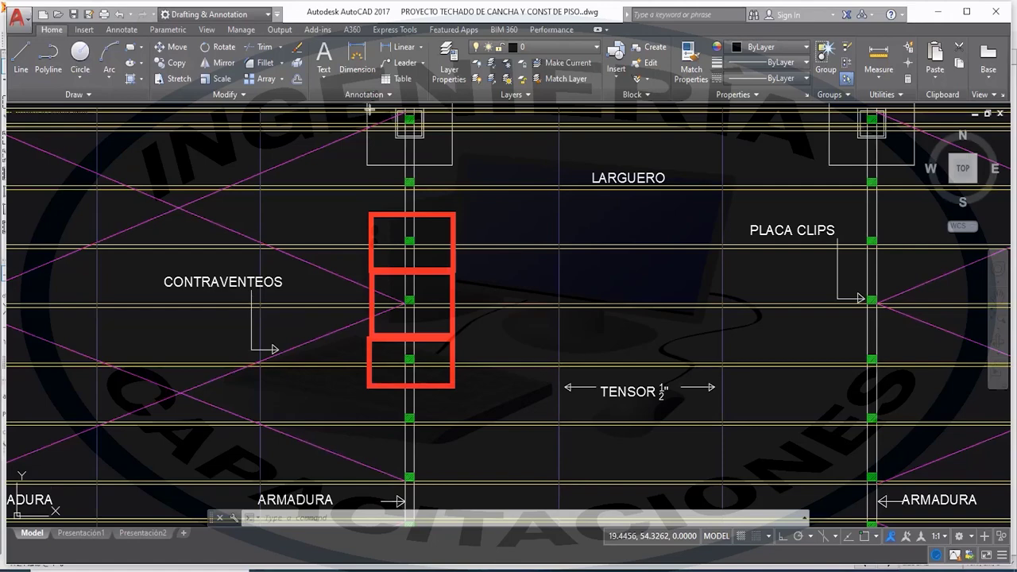
# Mark the end support at the truss's upper end with a red rectangle in the roof plan
pyautogui.moveTo(367, 109); pyautogui.dragTo(450, 145)
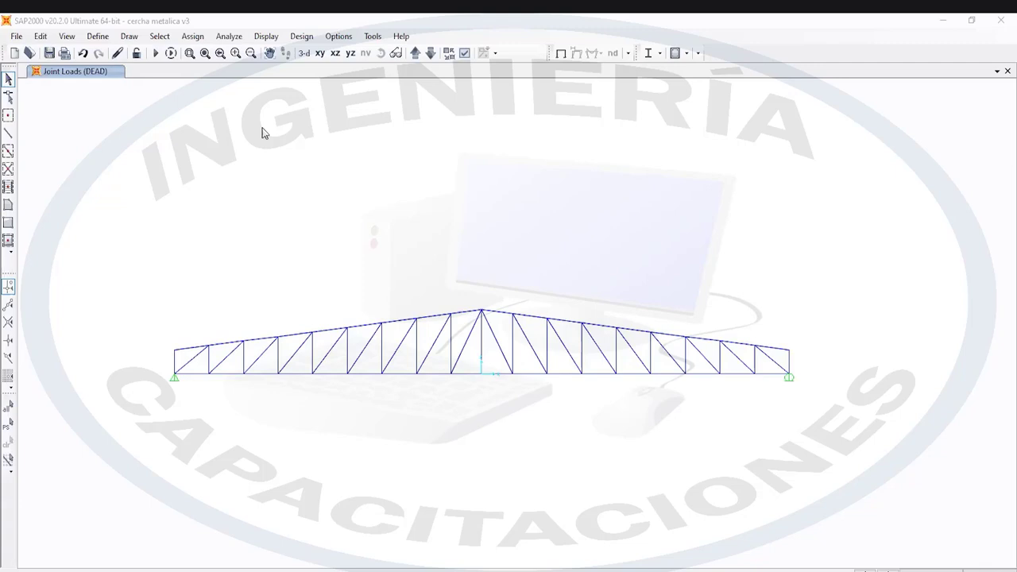
# Switch from the SAP2000 truss model to 08-tablas_CIRSOC.pdf in the browser and examine the index of steel profile tables
pyautogui.hotkey('alt', 'Tab')
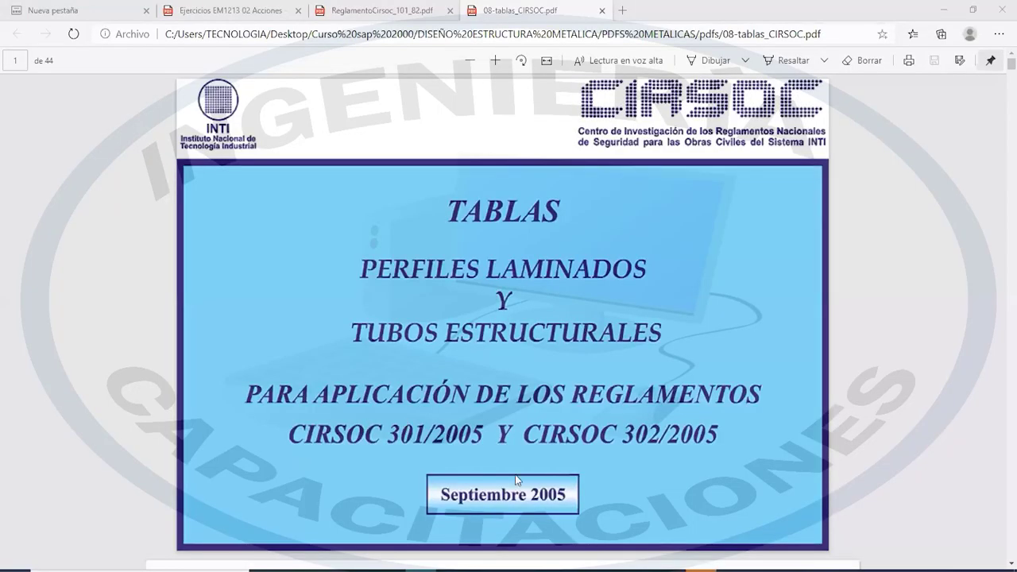
pyautogui.scroll(-3, 506, 379)
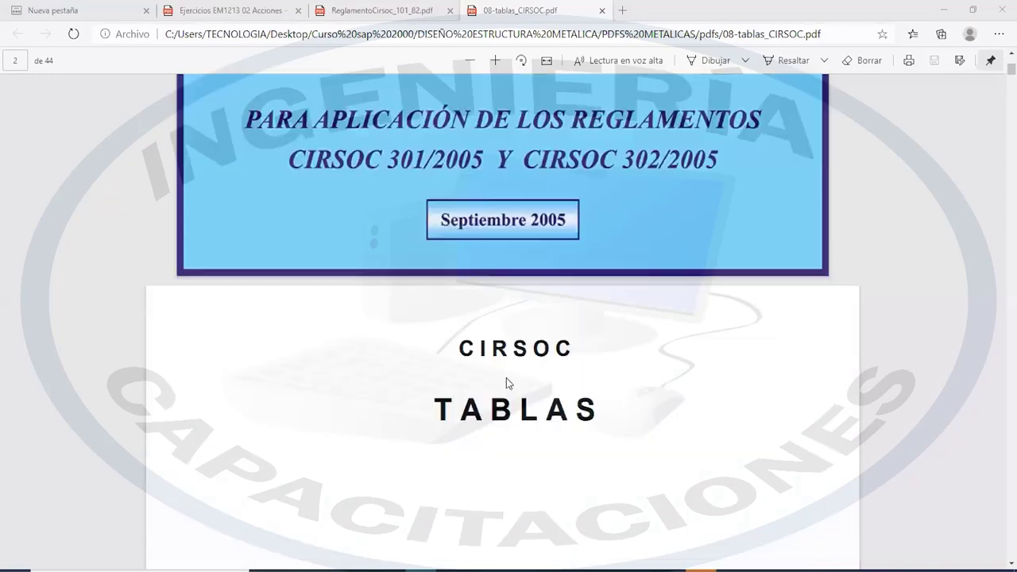
pyautogui.scroll(-10, 506, 383)
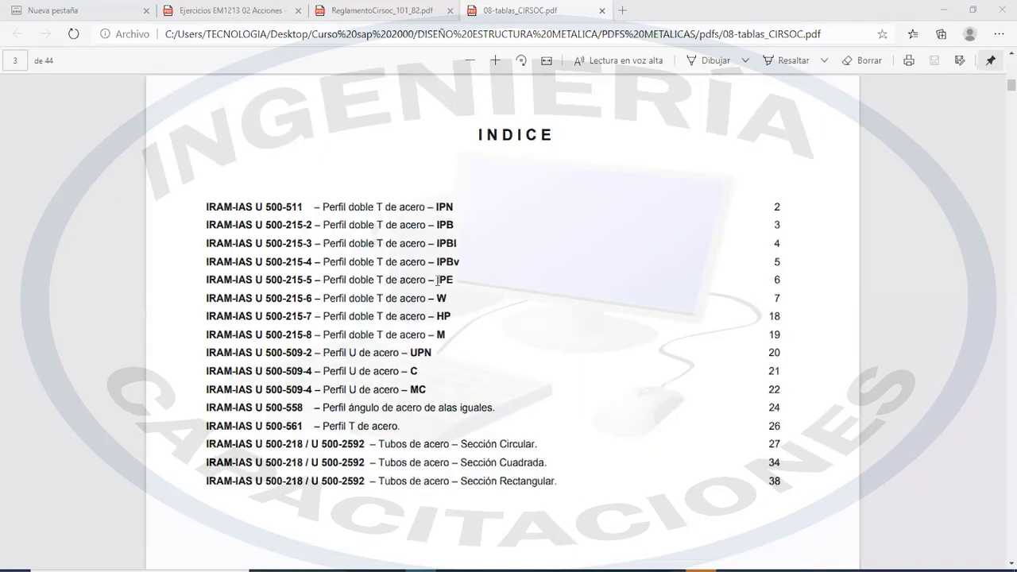
pyautogui.scroll(-1, 358, 259)
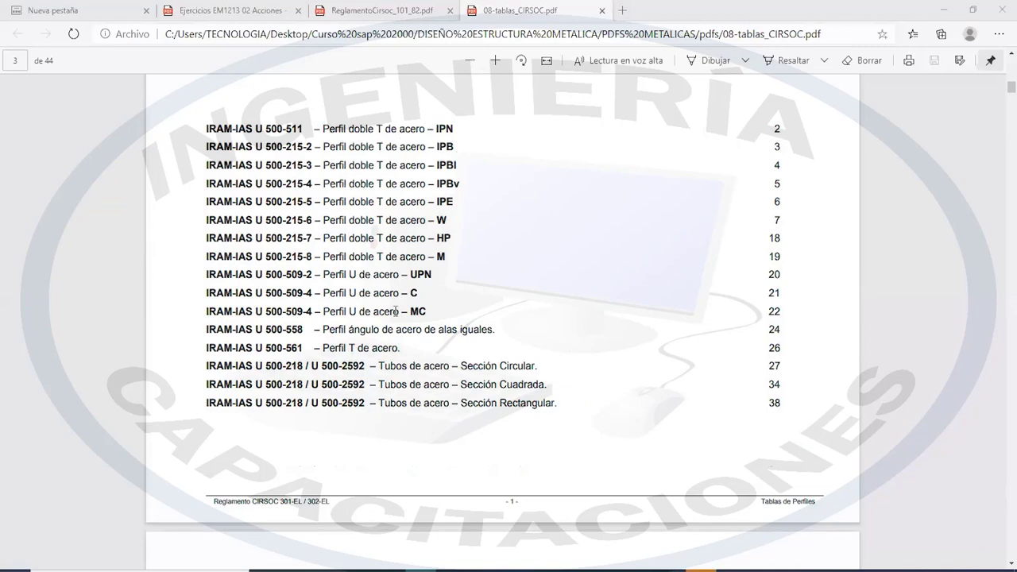
pyautogui.scroll(-1, 411, 230)
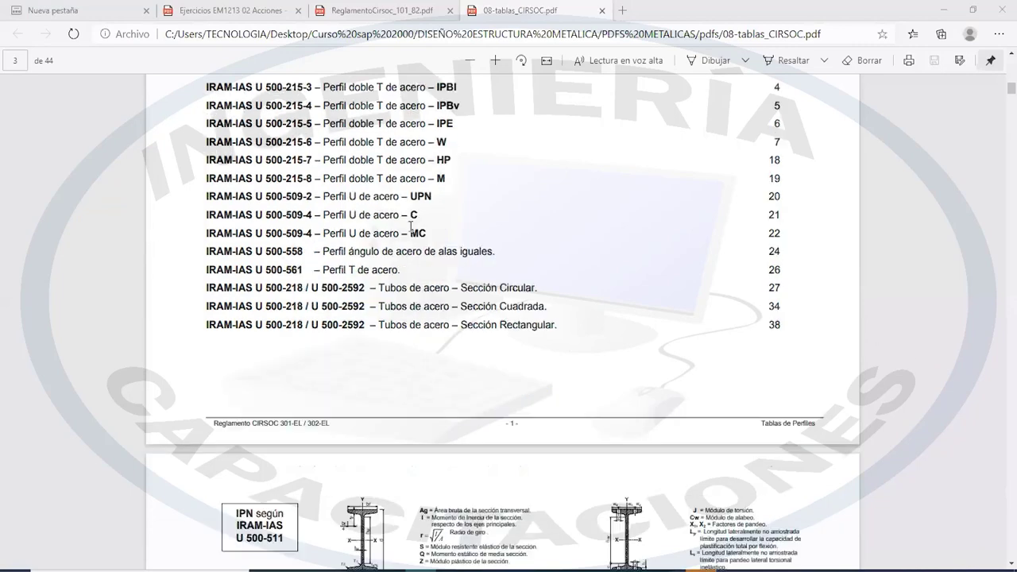
# Highlight the designation 120 row in the IPN table and examine the double-T tables through IPE (IRAM-IAS U 500-215-5)
pyautogui.scroll(-5, 326, 332)
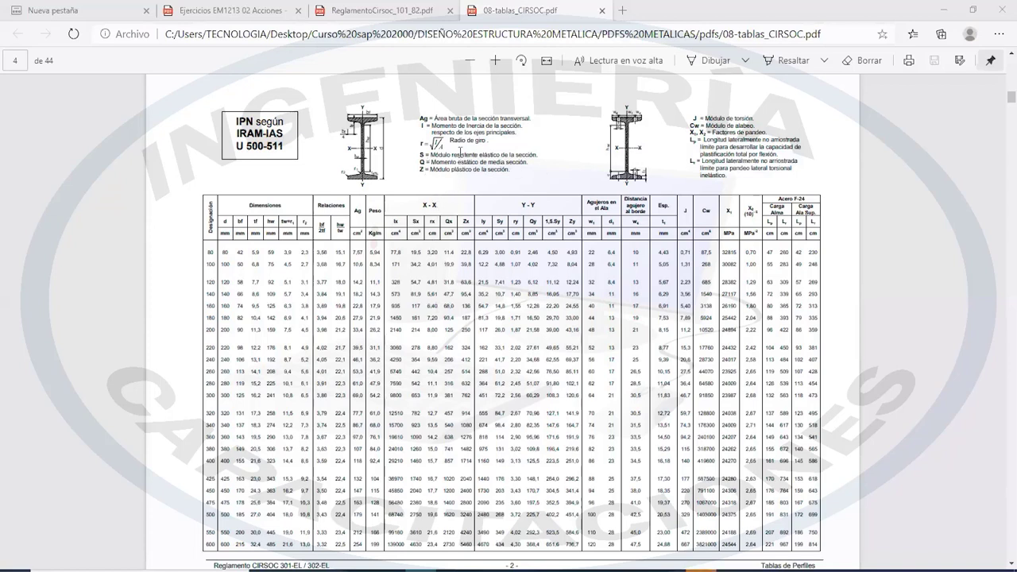
pyautogui.moveTo(220, 281); pyautogui.dragTo(817, 282)
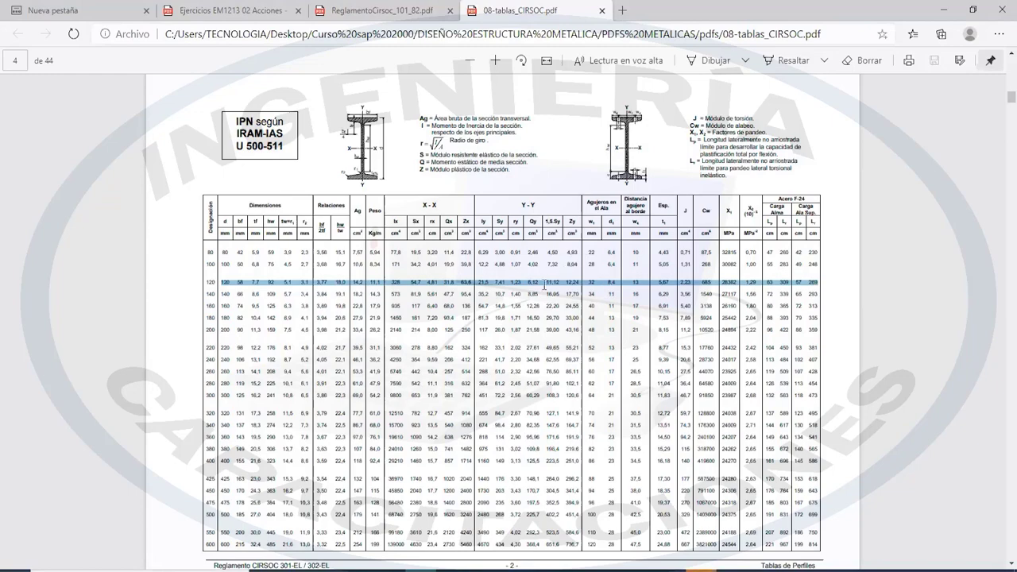
pyautogui.scroll(-3, 544, 284)
pyautogui.scroll(-4, 538, 286)
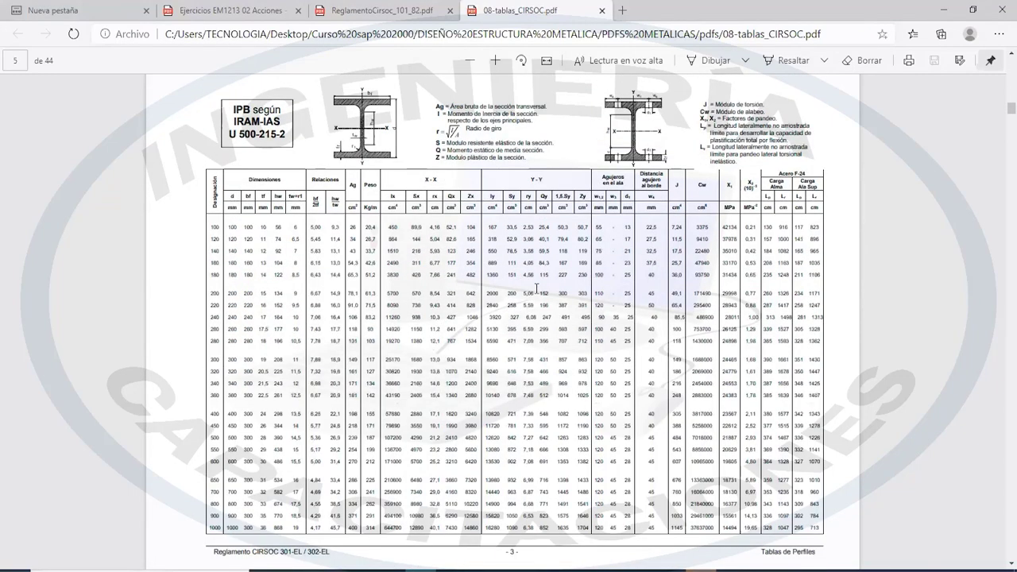
pyautogui.scroll(-7, 537, 288)
pyautogui.scroll(-3, 431, 278)
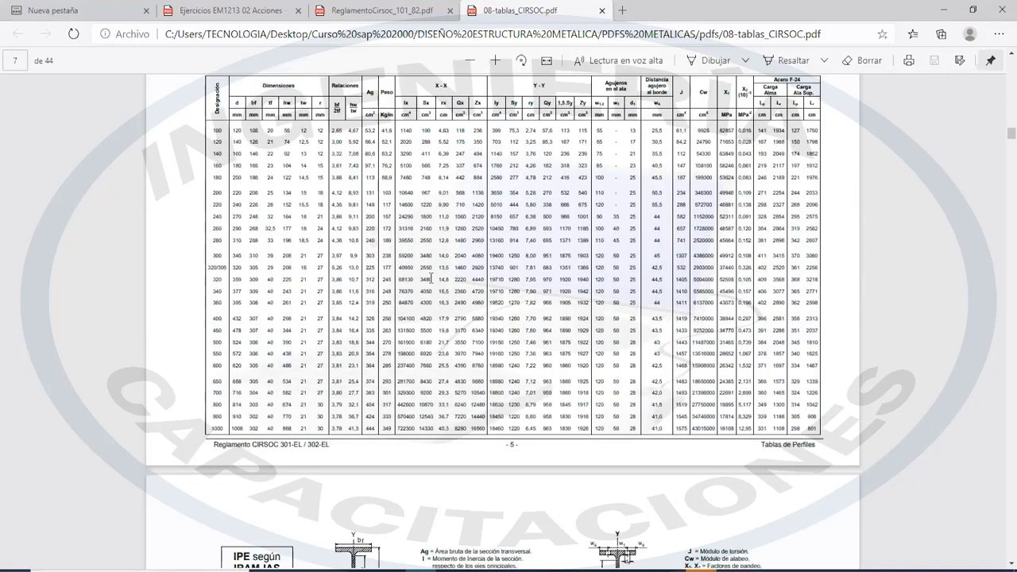
pyautogui.scroll(-5, 430, 278)
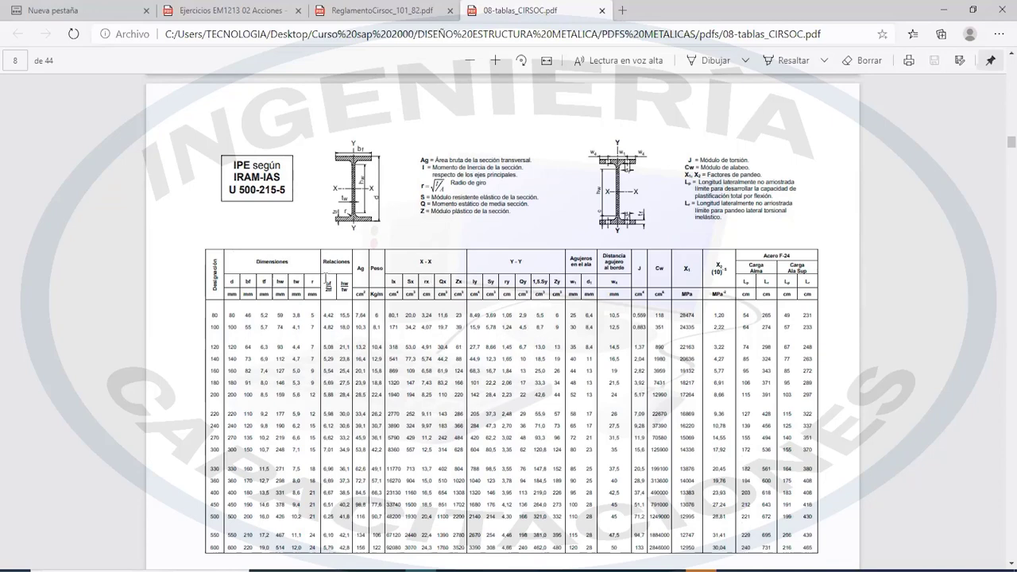
# Examine the W series double-T tables (IRAM-IAS U 500-215-6) through to the start of the HP series
pyautogui.scroll(-2, 397, 341)
pyautogui.scroll(-7, 399, 336)
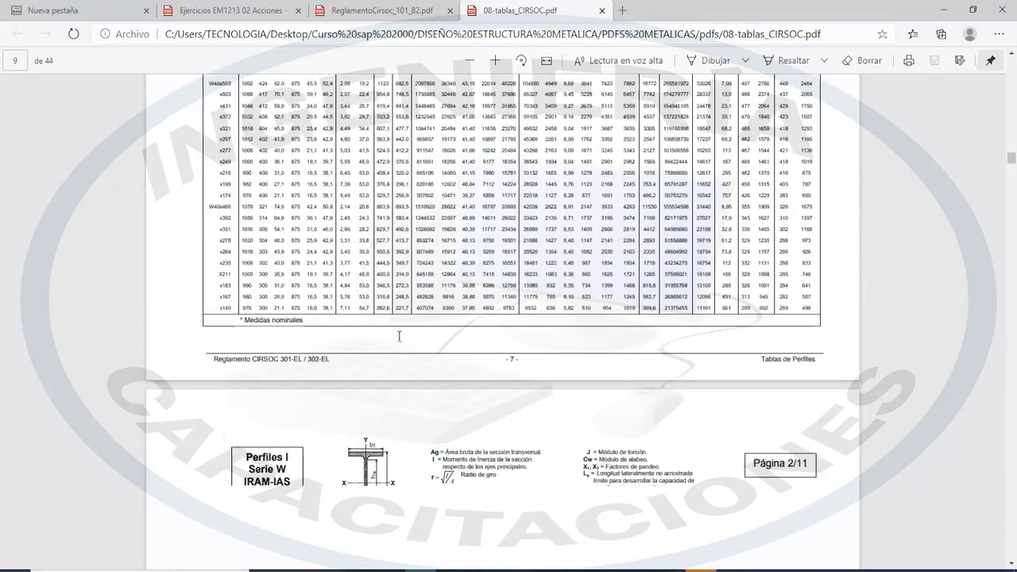
pyautogui.scroll(-3, 398, 336)
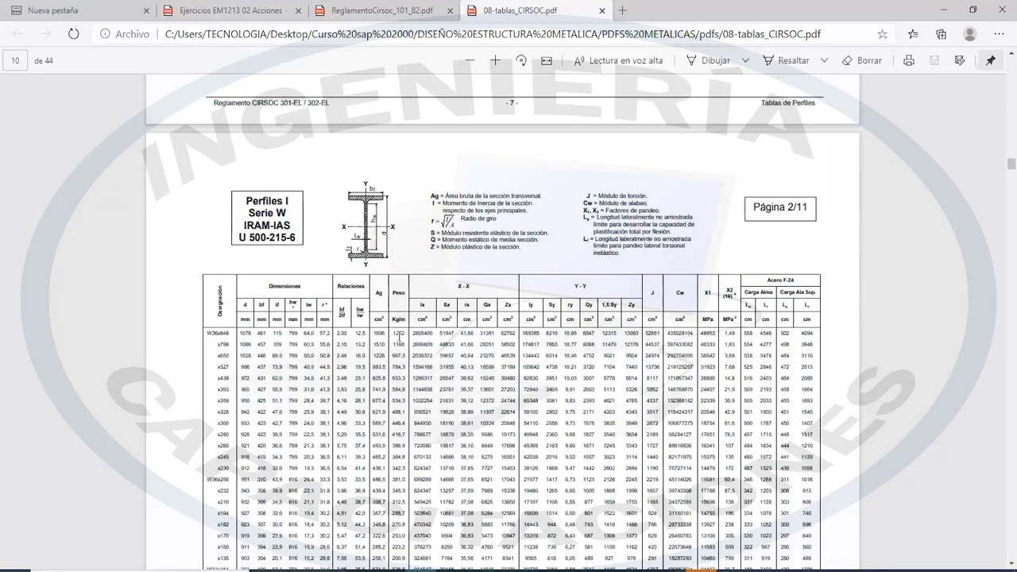
pyautogui.scroll(-14, 399, 336)
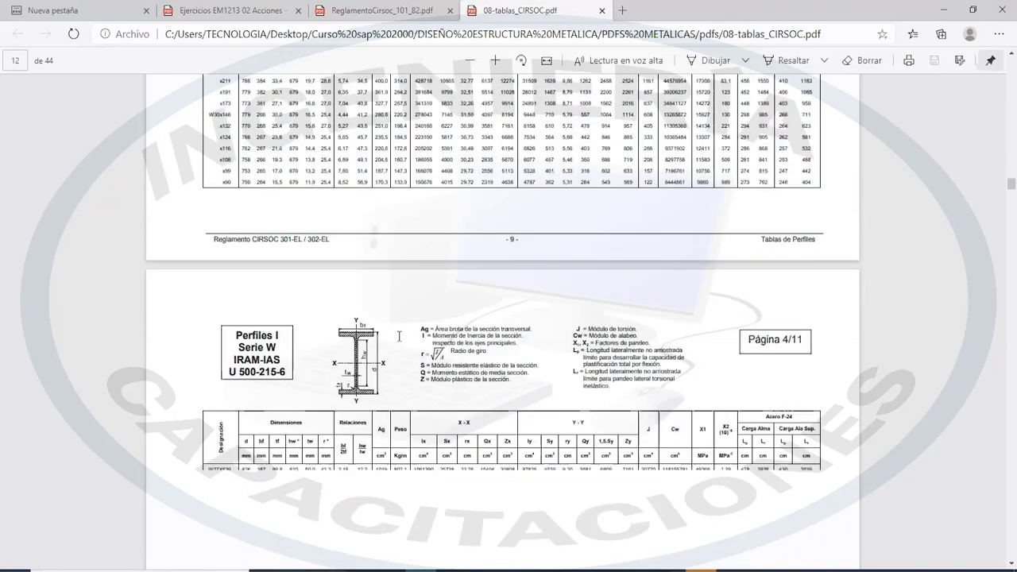
pyautogui.scroll(-10, 399, 335)
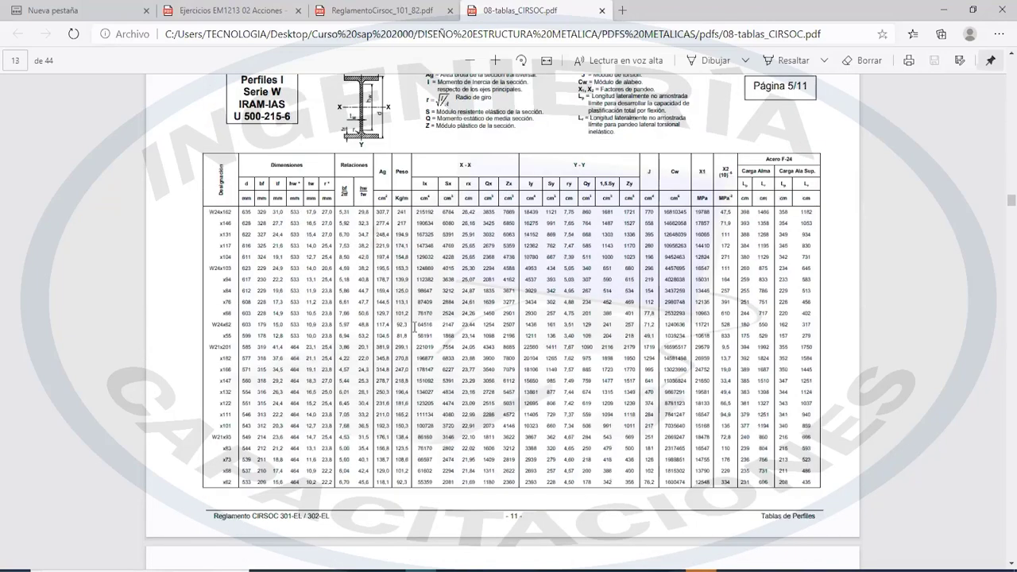
pyautogui.keyDown('ctrl'); pyautogui.scroll(2, 414, 327); pyautogui.keyUp('ctrl')
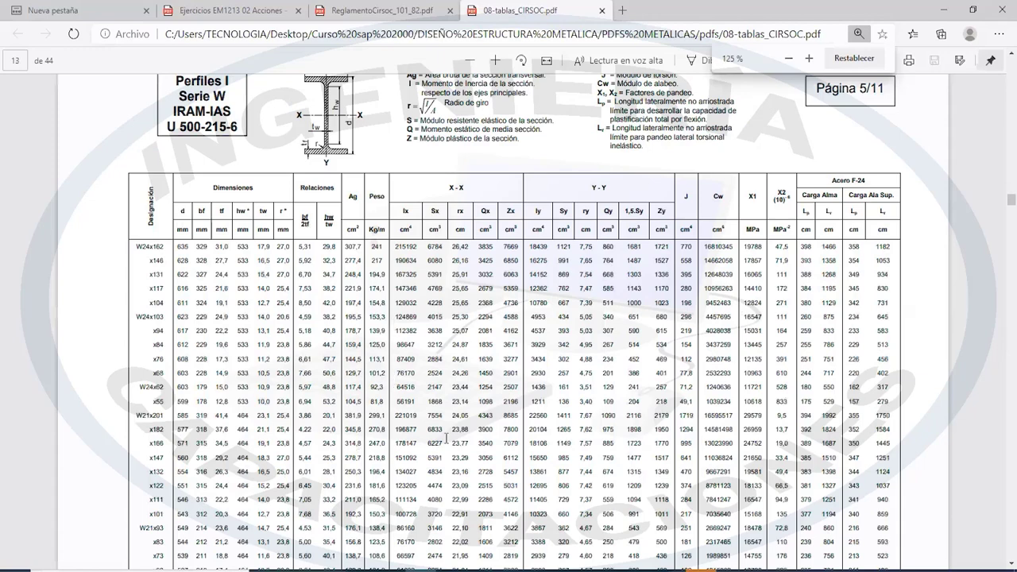
pyautogui.scroll(-5, 448, 437)
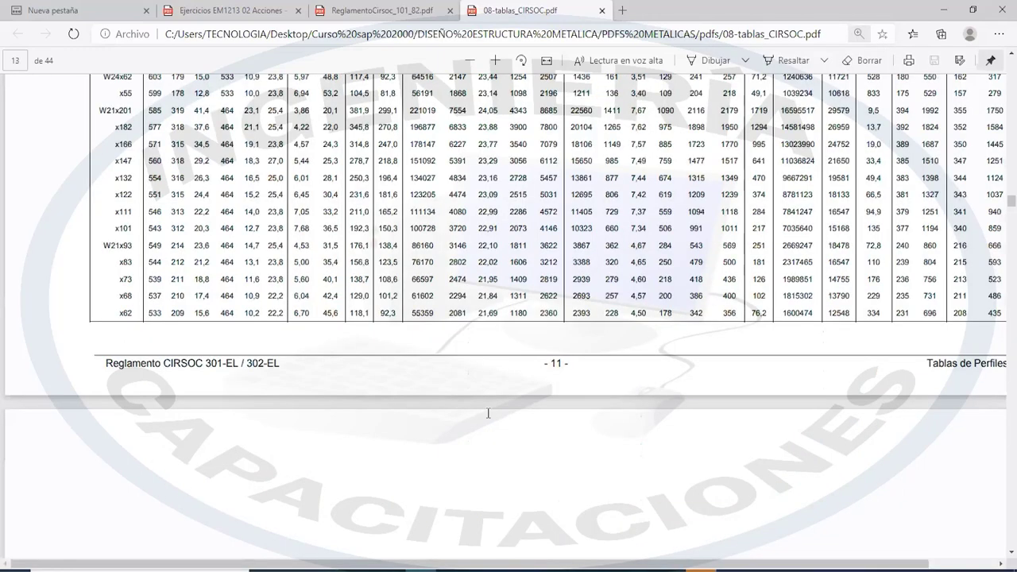
pyautogui.scroll(-5, 383, 546)
pyautogui.scroll(-8, 390, 565)
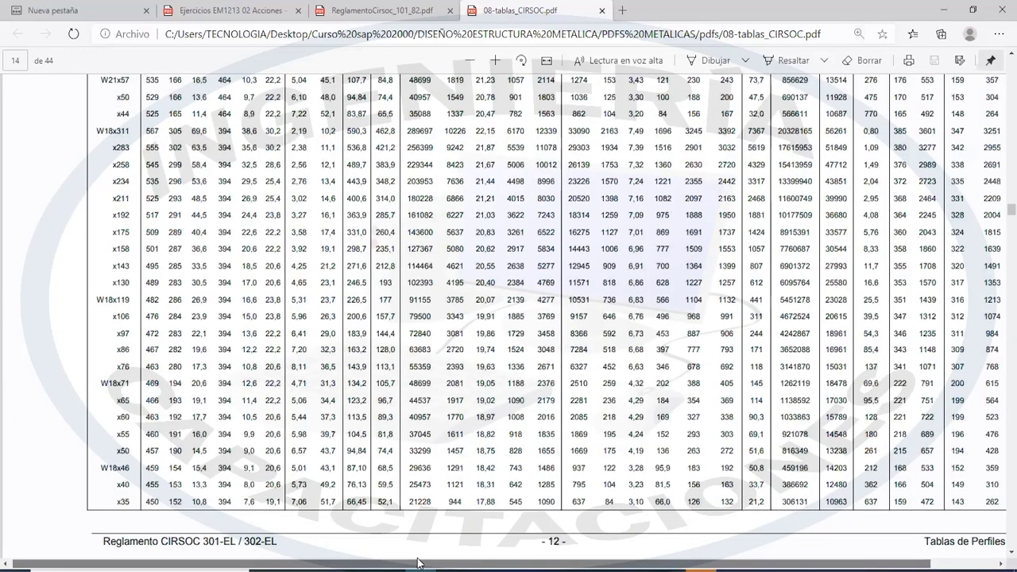
pyautogui.scroll(-5, 441, 400)
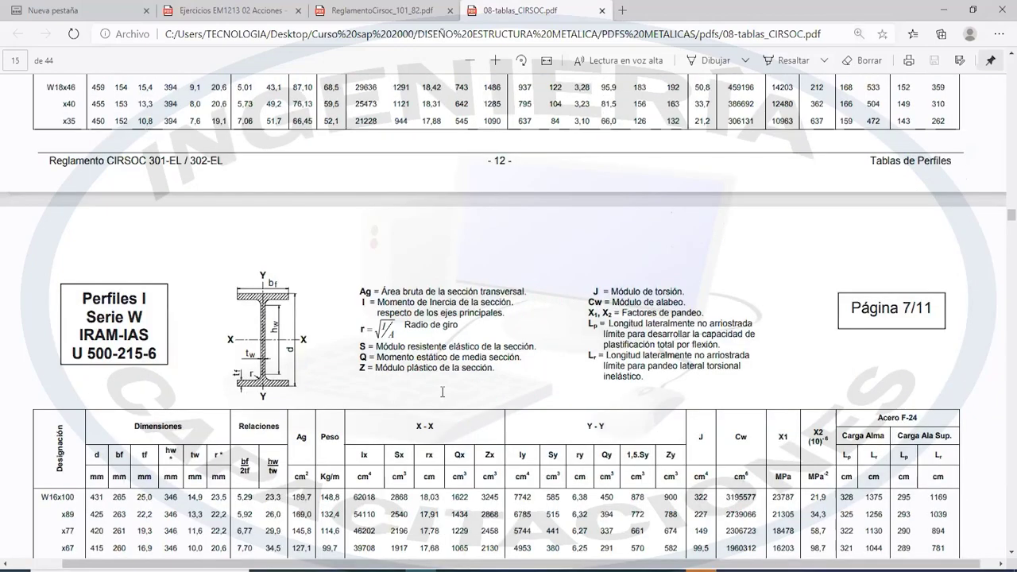
pyautogui.scroll(-9, 443, 392)
pyautogui.scroll(-5, 442, 390)
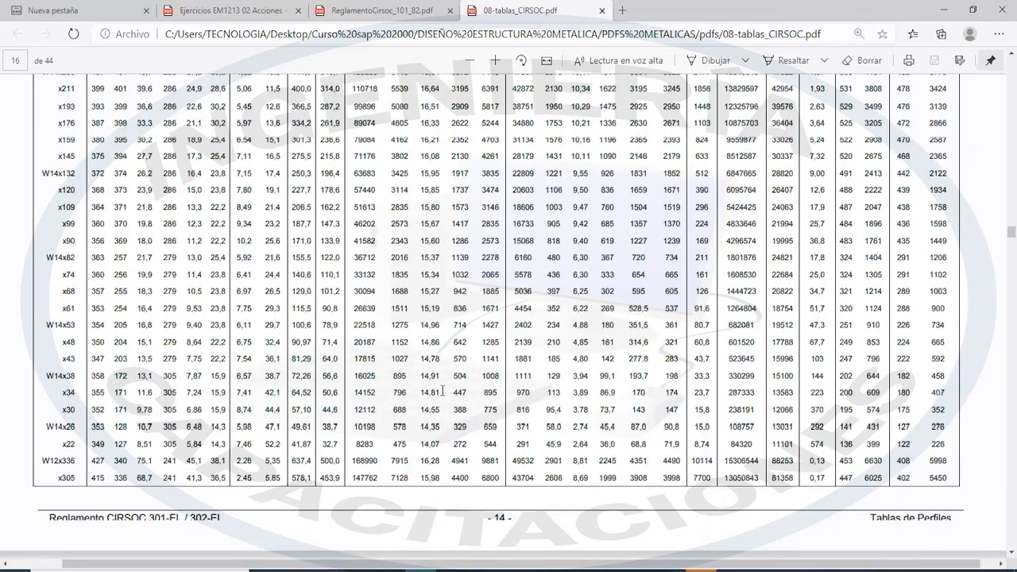
pyautogui.scroll(-20, 442, 390)
pyautogui.scroll(-8, 442, 392)
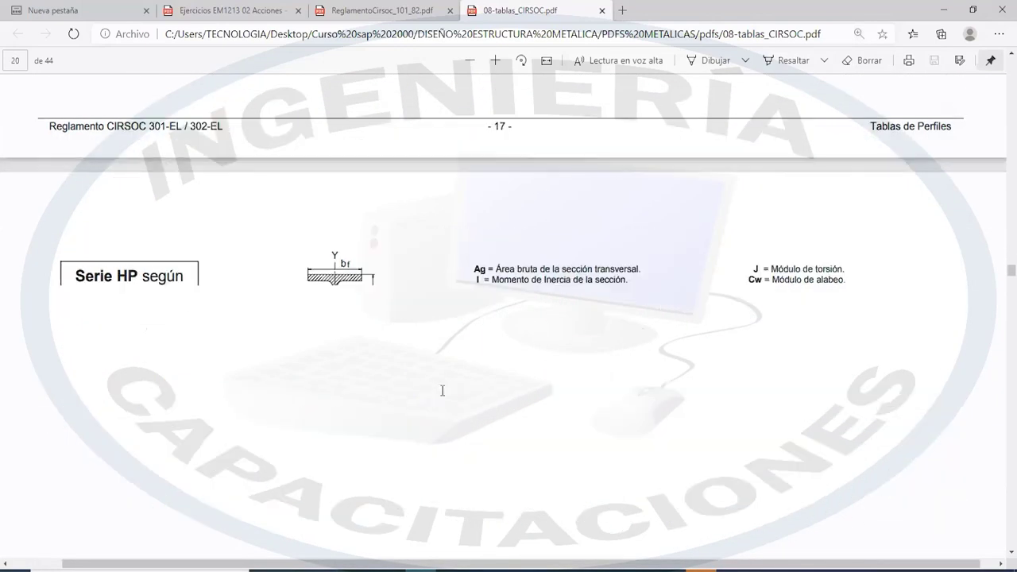
# Examine the M series, UPN (IRAM-IAS U 500-509-2) and C channel tables, checking the UPN dimensions and section properties
pyautogui.scroll(-8, 443, 390)
pyautogui.scroll(3, 443, 390)
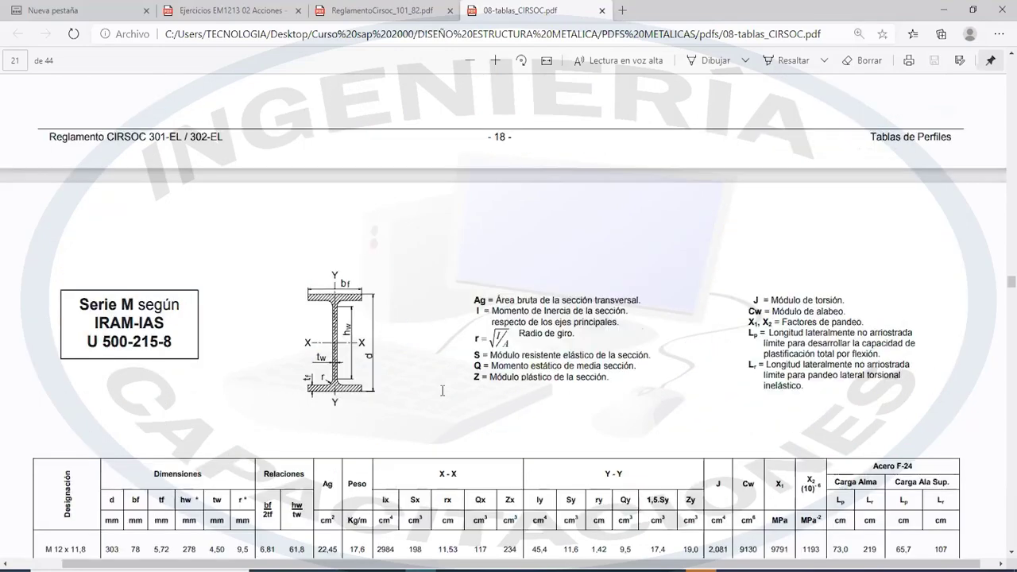
pyautogui.scroll(-7, 442, 390)
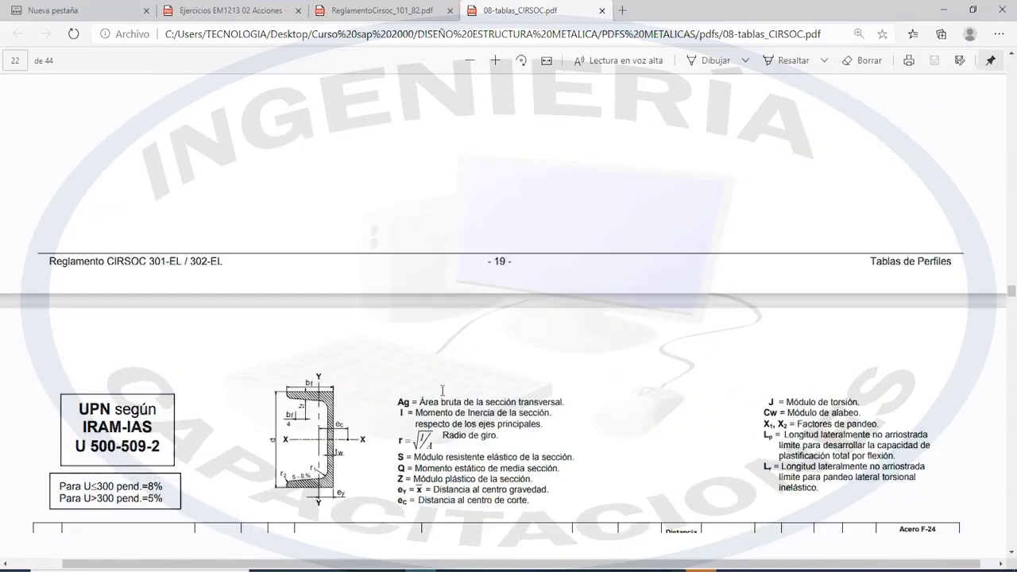
pyautogui.scroll(-3, 442, 390)
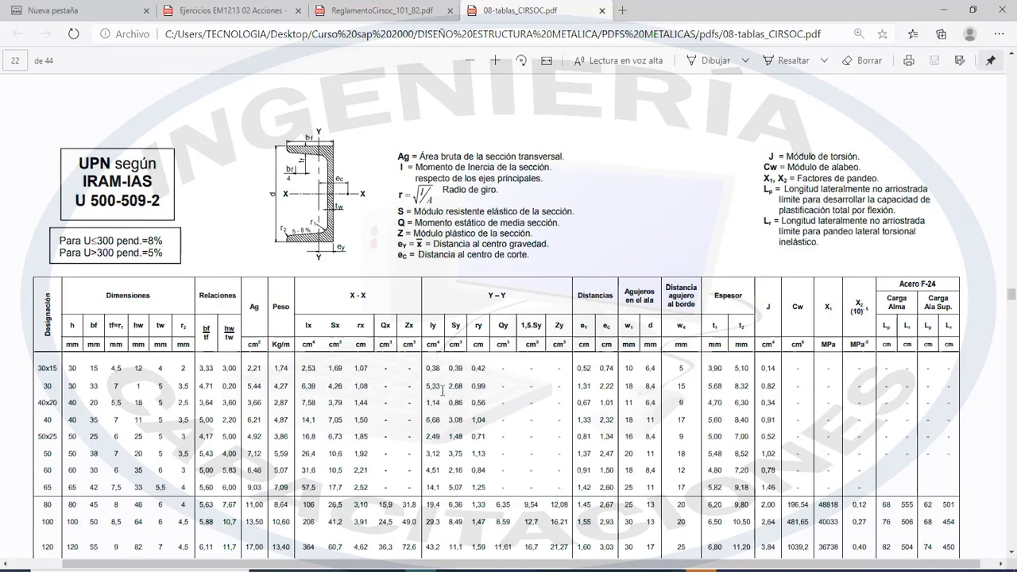
pyautogui.scroll(-2, 443, 390)
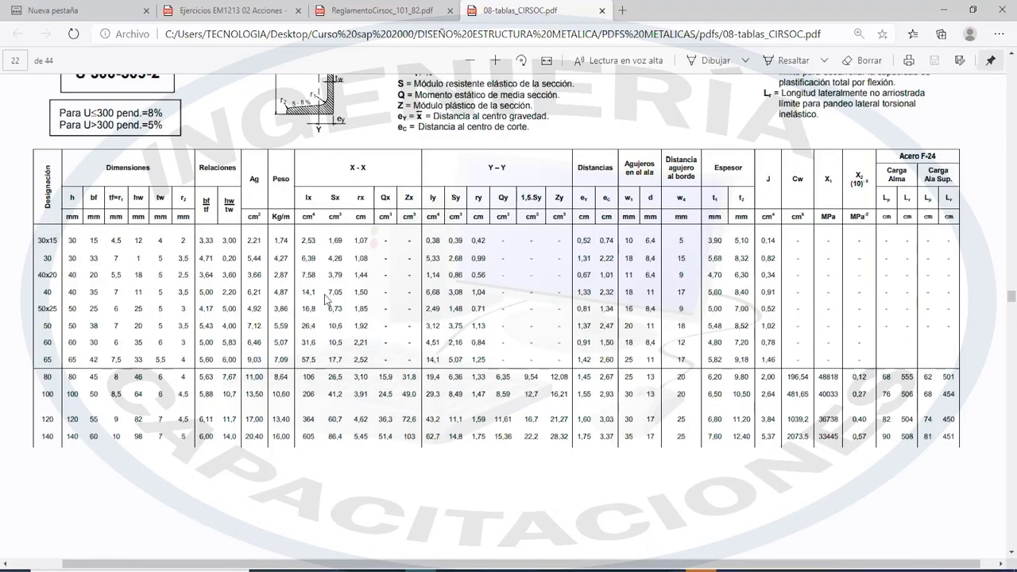
pyautogui.scroll(1, 326, 297)
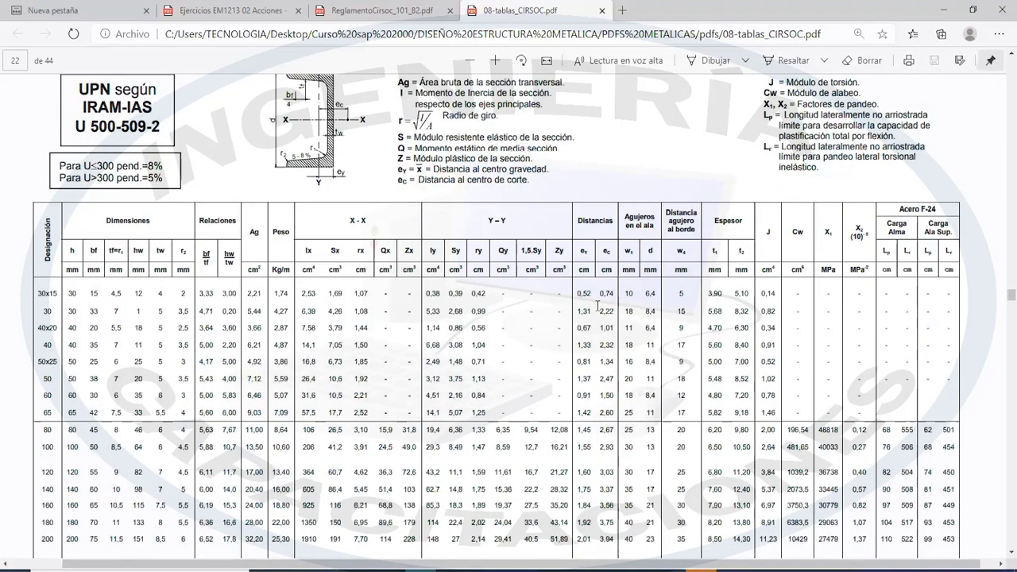
pyautogui.scroll(-5, 597, 305)
pyautogui.scroll(-8, 597, 305)
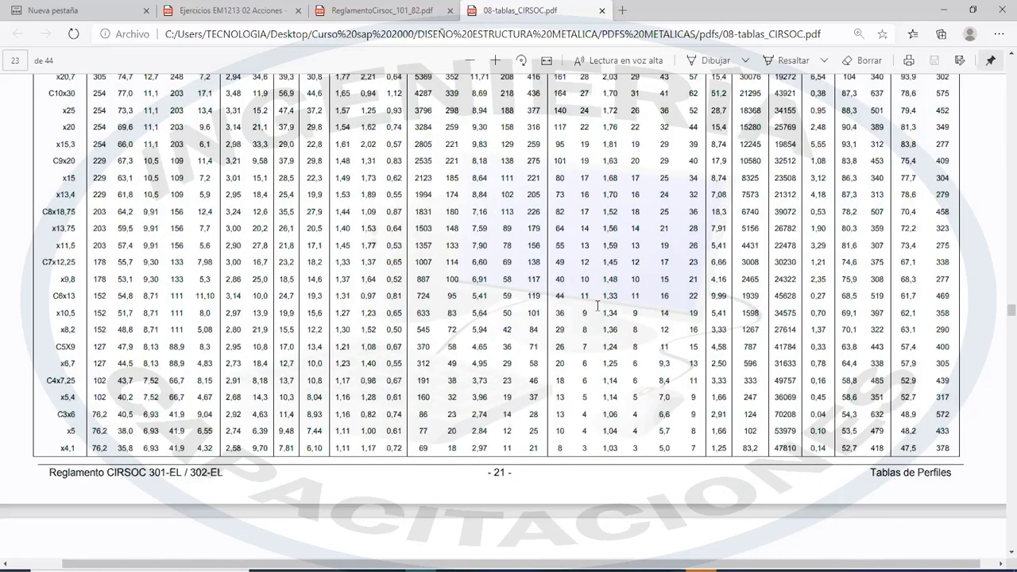
# Examine both pages of the equal-leg angle profile tables (IRAM-IAS U 500-558), including the profile and commercial designations
pyautogui.scroll(-20, 598, 305)
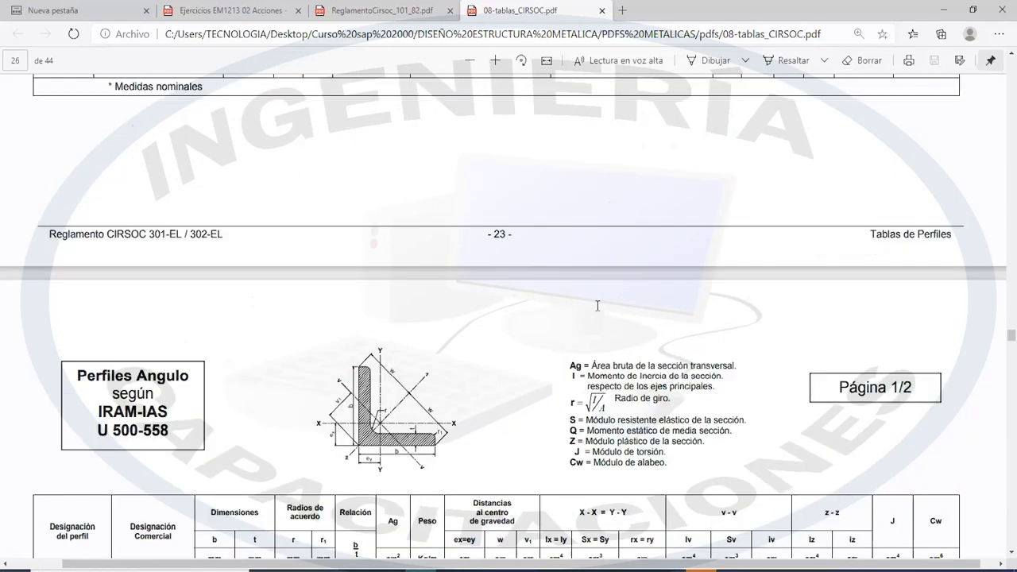
pyautogui.scroll(-4, 597, 305)
pyautogui.scroll(-1, 597, 306)
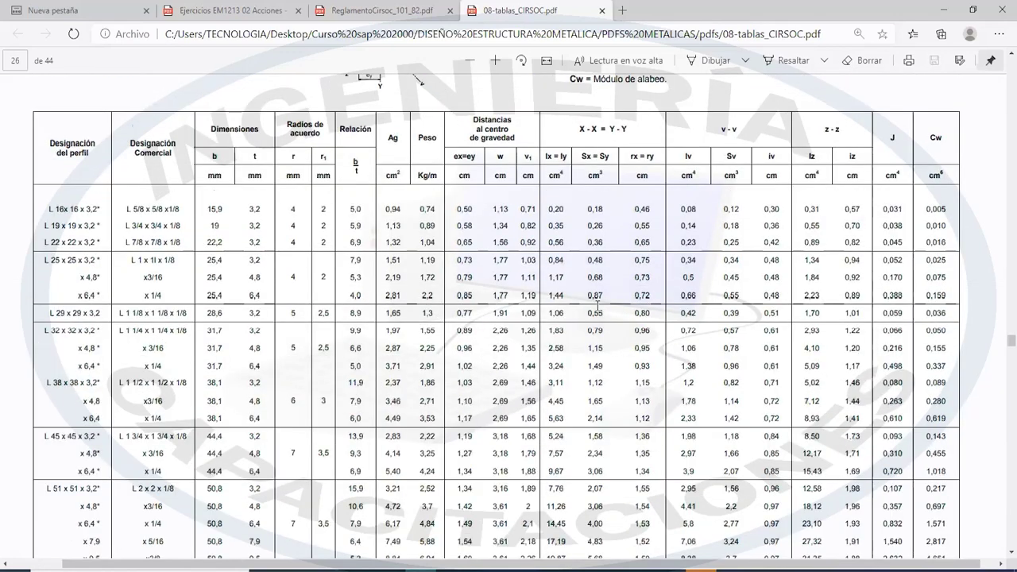
pyautogui.scroll(-1, 367, 287)
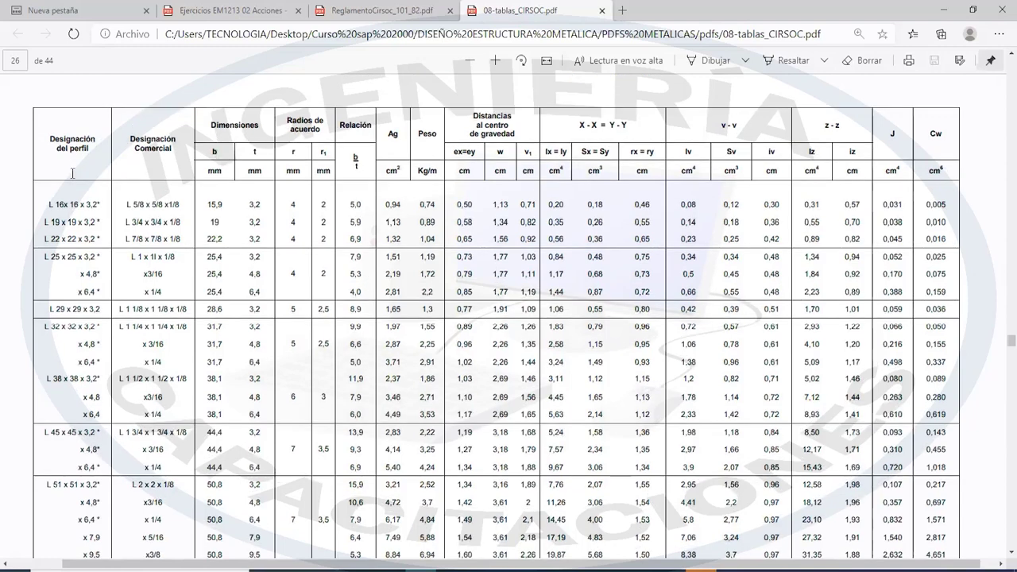
pyautogui.scroll(3, 188, 284)
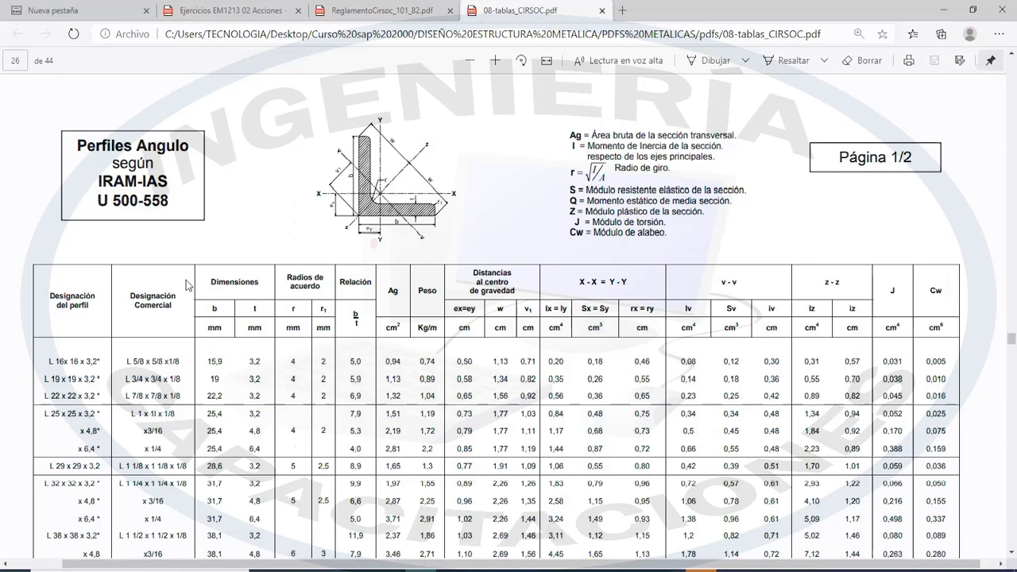
pyautogui.scroll(-10, 188, 284)
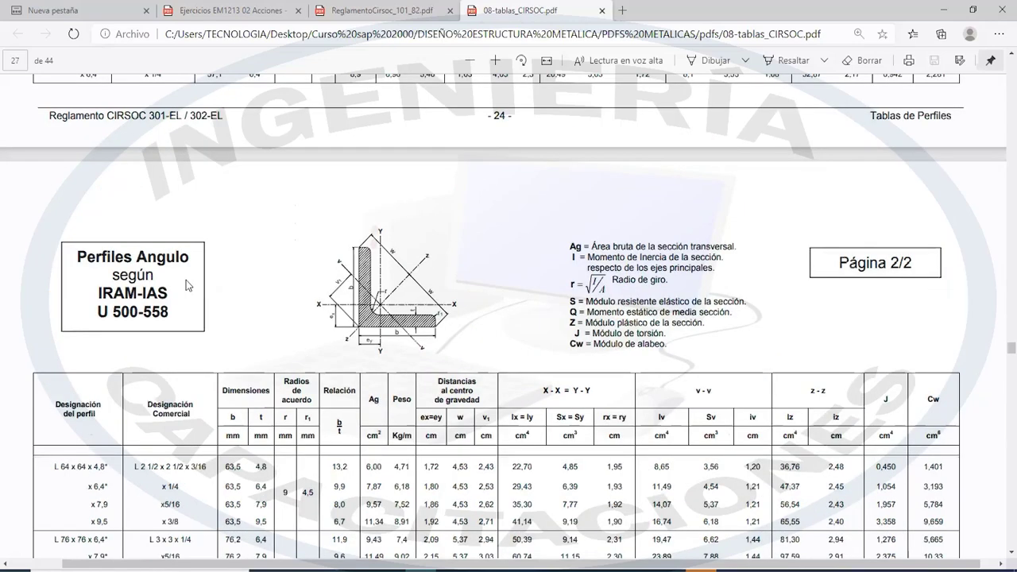
# Examine the T profile table (IRAM-IAS U 500-561) and the first circular steel tube table
pyautogui.scroll(-10, 185, 280)
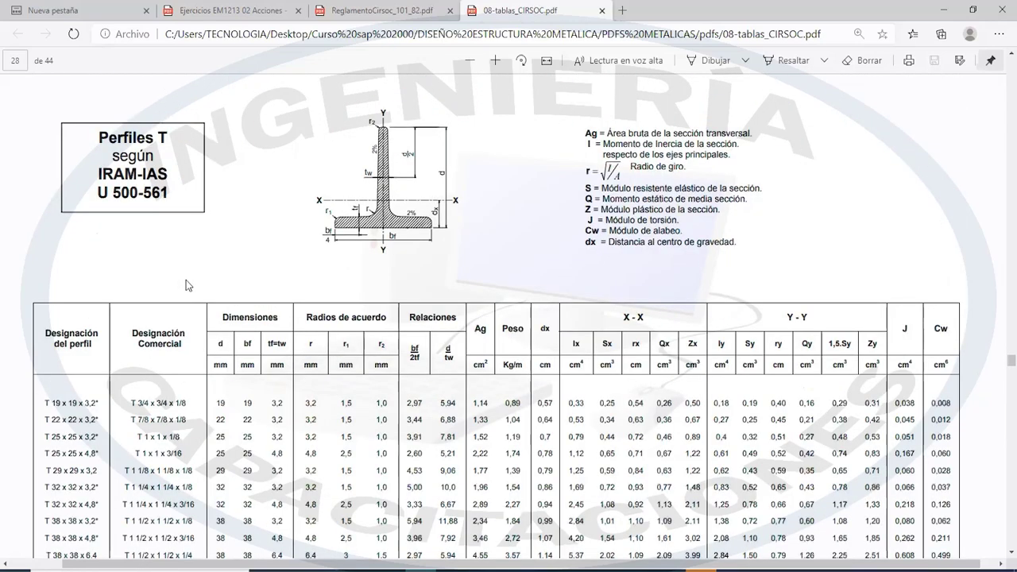
pyautogui.scroll(-10, 186, 279)
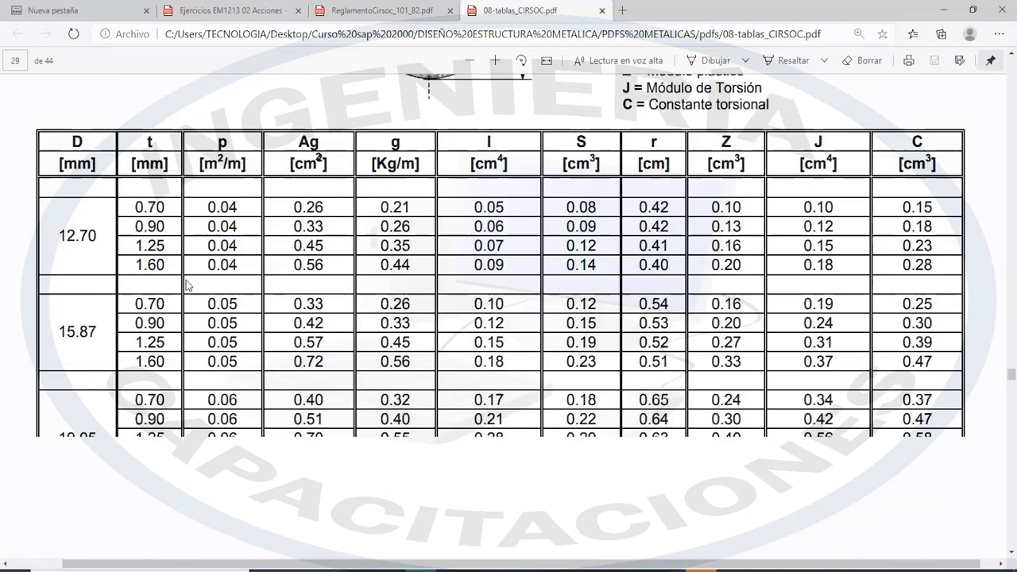
pyautogui.scroll(2, 188, 284)
pyautogui.scroll(-2, 188, 285)
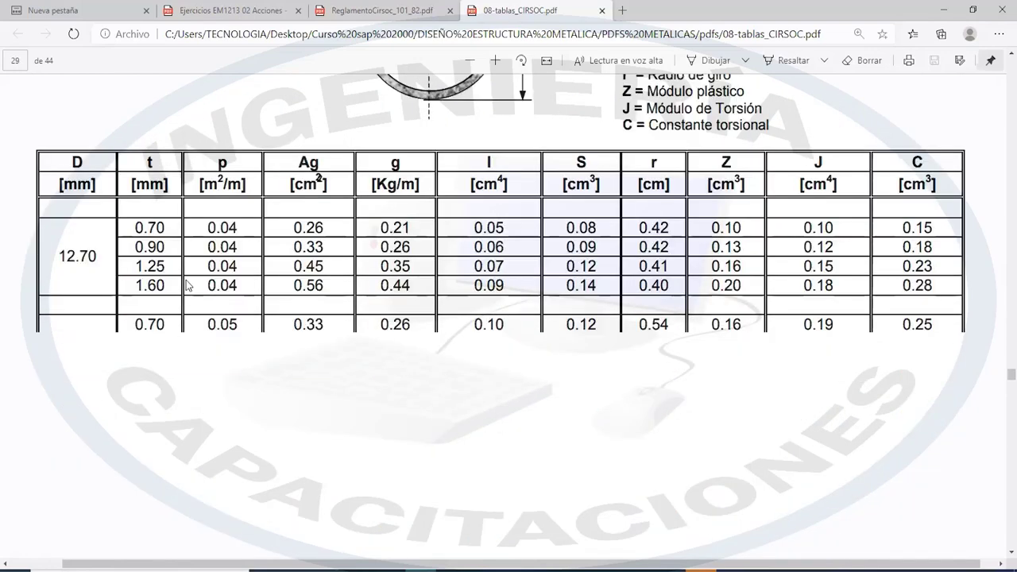
# Examine the remaining circular steel tube tables, from the 12.70 mm diameter onward to the start of the square tubes
pyautogui.scroll(-6, 187, 285)
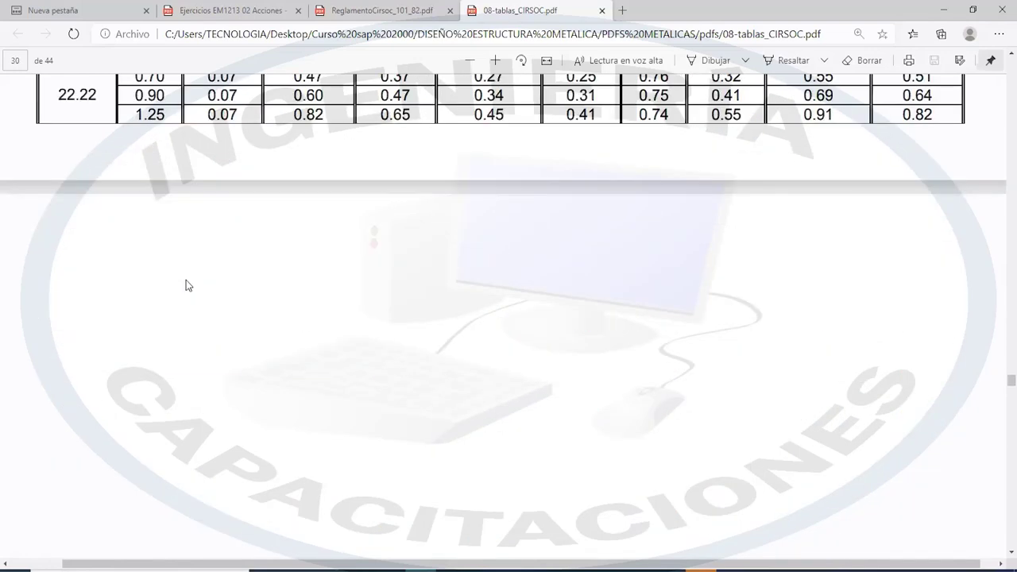
pyautogui.scroll(-10, 186, 282)
pyautogui.scroll(-10, 188, 286)
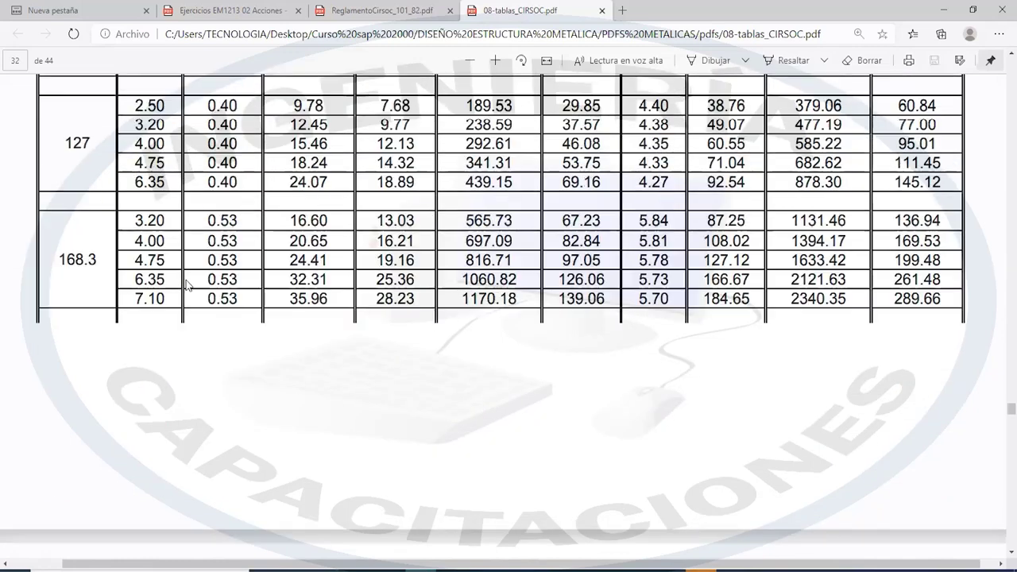
pyautogui.scroll(-10, 188, 286)
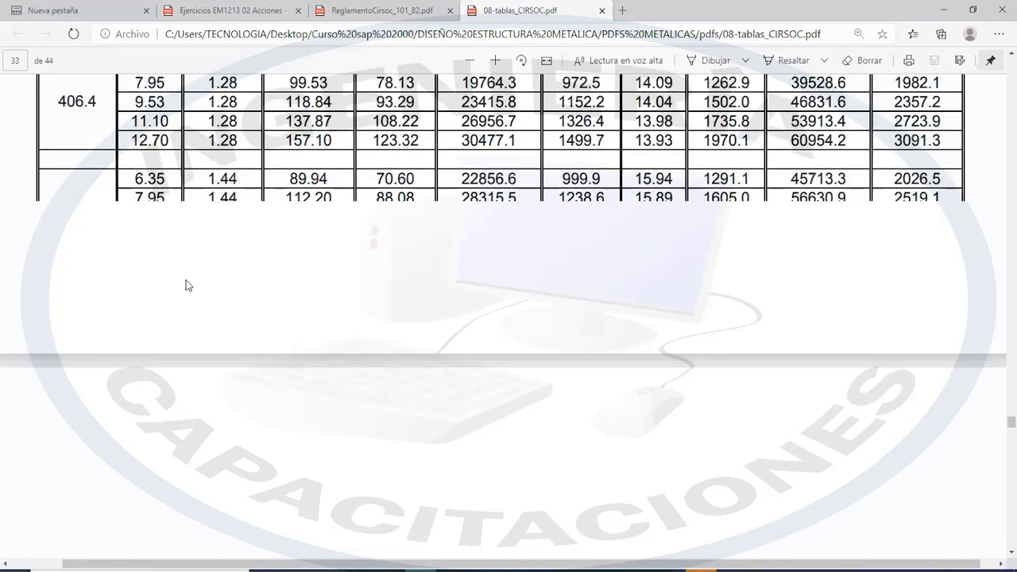
pyautogui.scroll(-10, 186, 280)
pyautogui.scroll(-5, 189, 284)
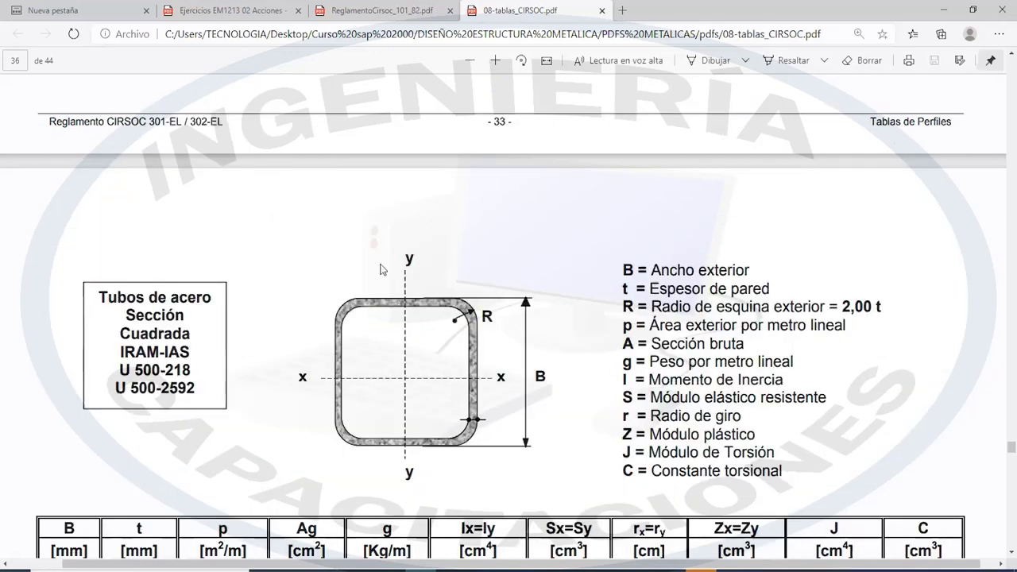
# Examine the square steel tube tables (IRAM-IAS U 500-218 / U 500-2592) up to the 400 mm width
pyautogui.scroll(-10, 381, 270)
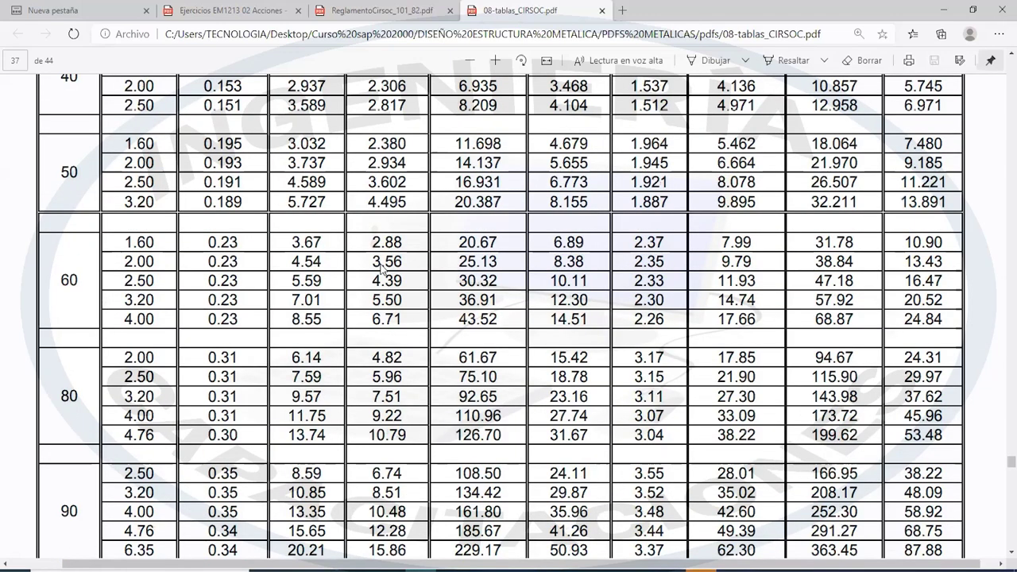
pyautogui.scroll(-10, 381, 269)
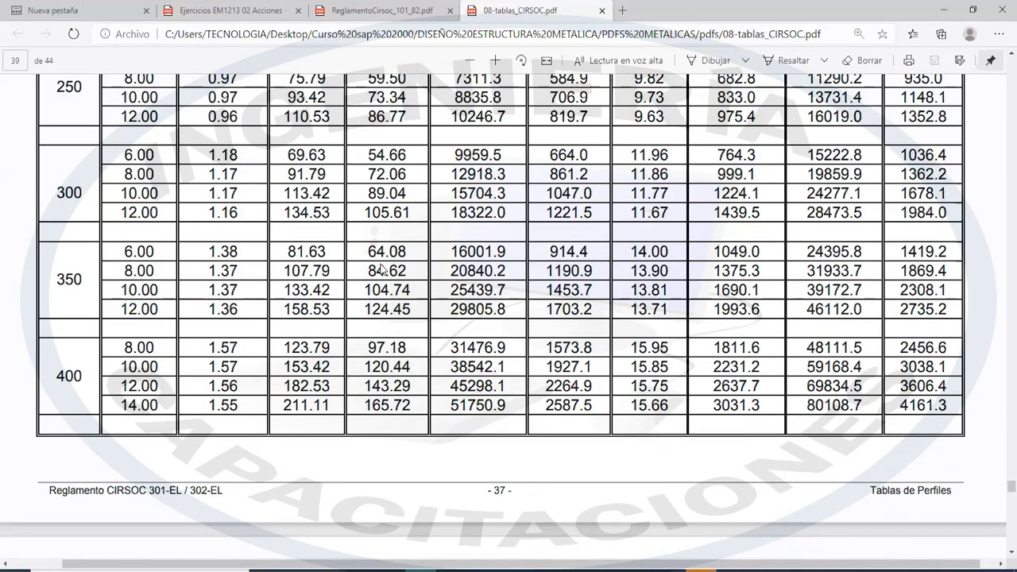
pyautogui.scroll(-5, 380, 269)
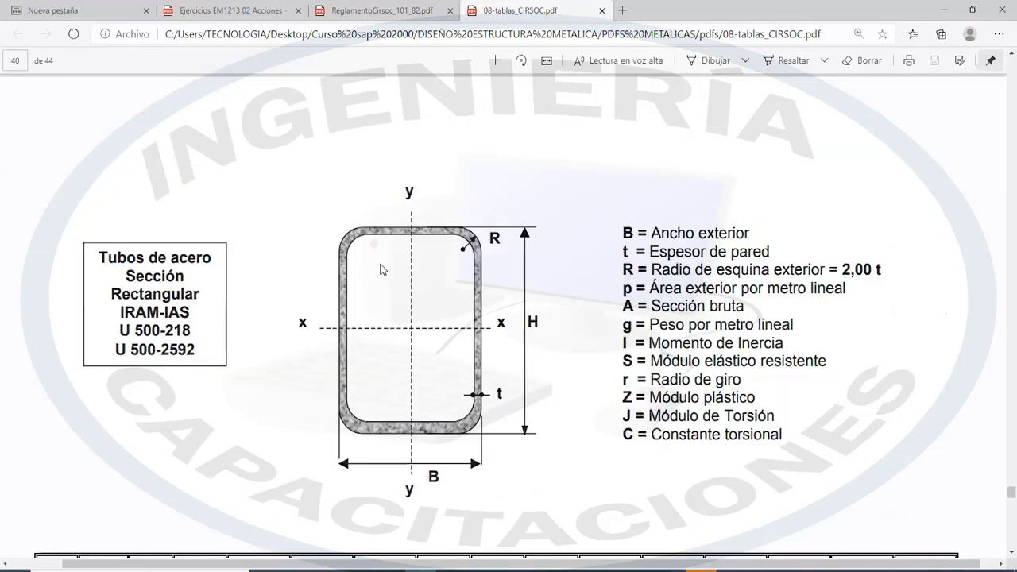
# Examine the rectangular steel tube tables (IRAM-IAS U 500-218 / U 500-2592), from the 20x40 mm sizes through the 80x120 mm ones
pyautogui.scroll(-5, 380, 269)
pyautogui.scroll(-5, 381, 269)
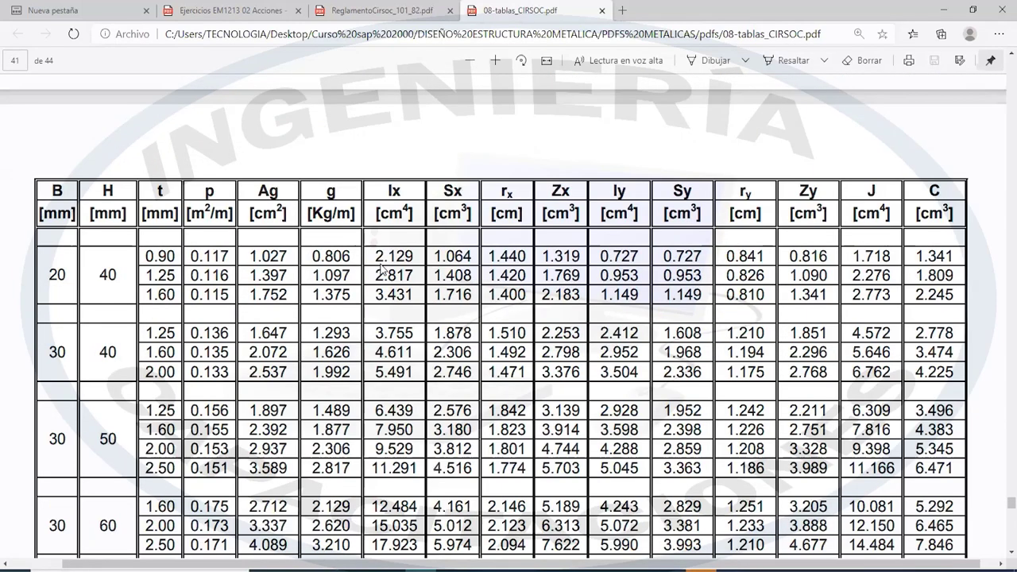
pyautogui.scroll(-5, 381, 269)
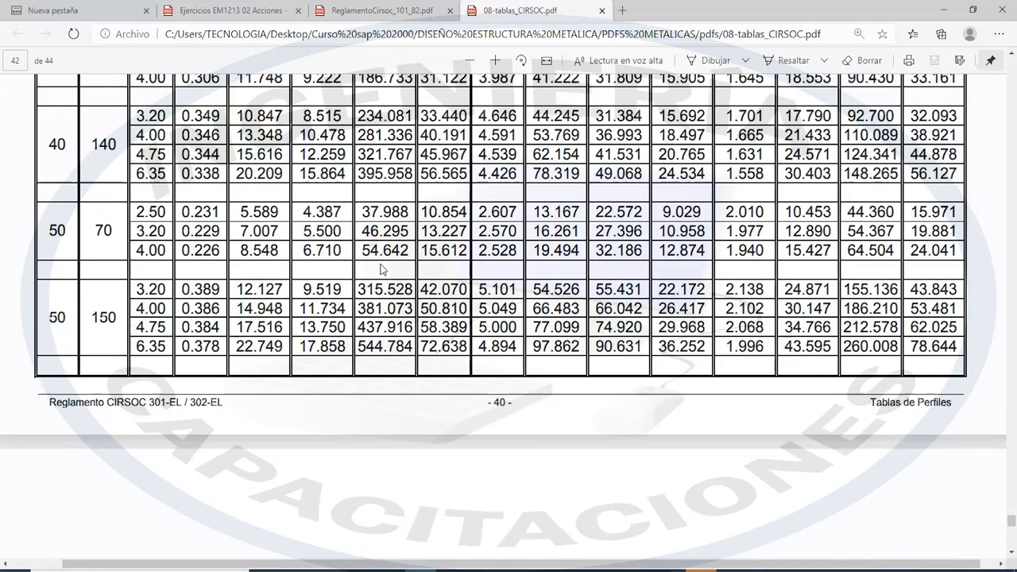
pyautogui.scroll(-3, 380, 270)
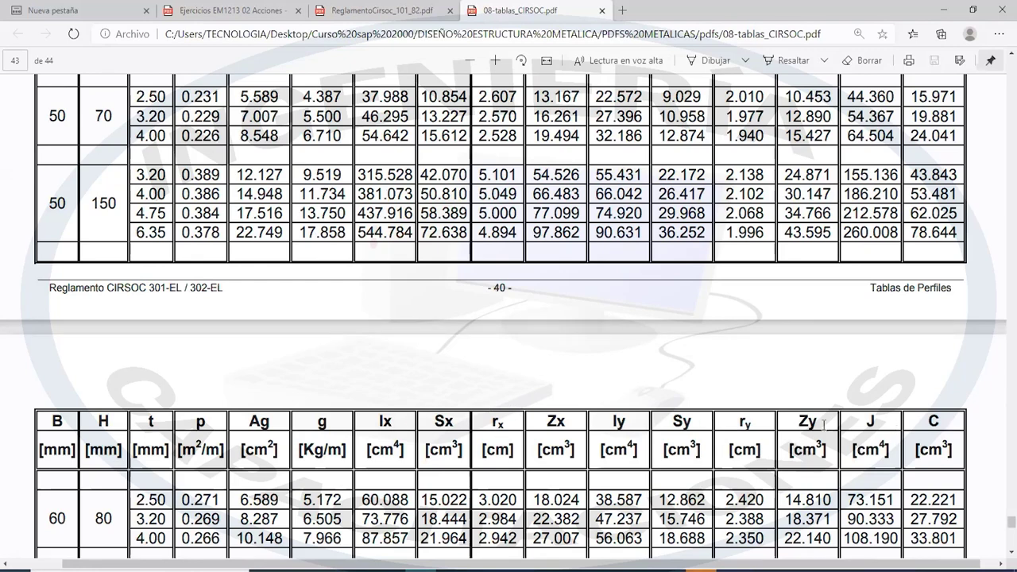
pyautogui.scroll(-5, 721, 433)
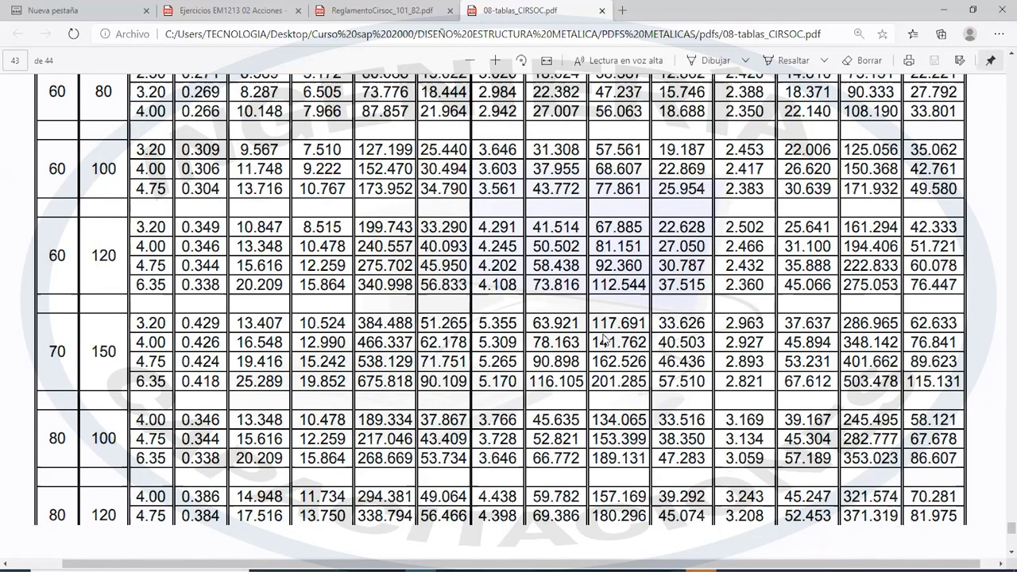
pyautogui.scroll(-5, 605, 343)
# Return to the cover of the profile tables and close 08-tablas_CIRSOC.pdf
pyautogui.moveTo(1010, 534); pyautogui.dragTo(992, 45)
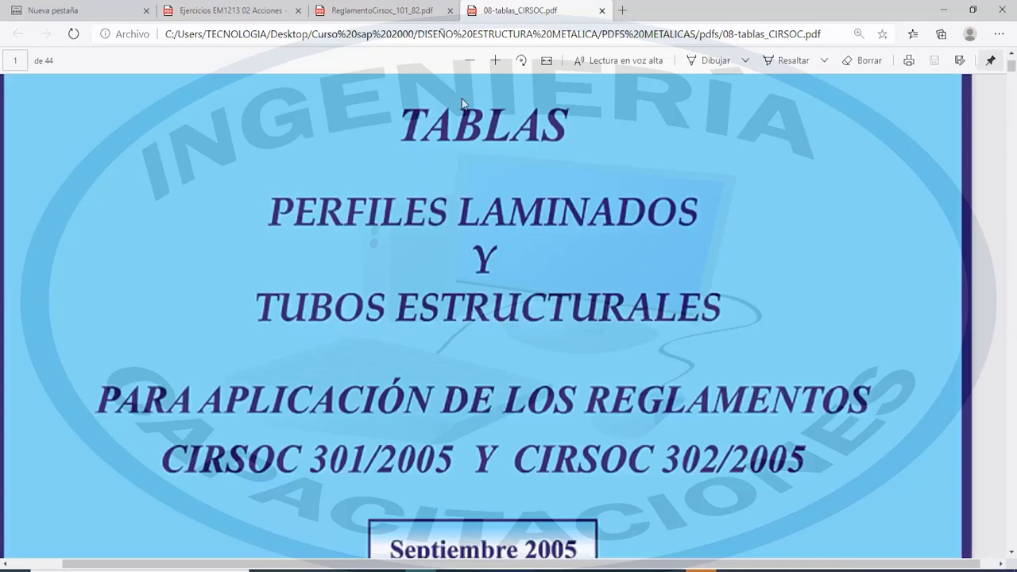
pyautogui.hotkey('ctrl', 'w')
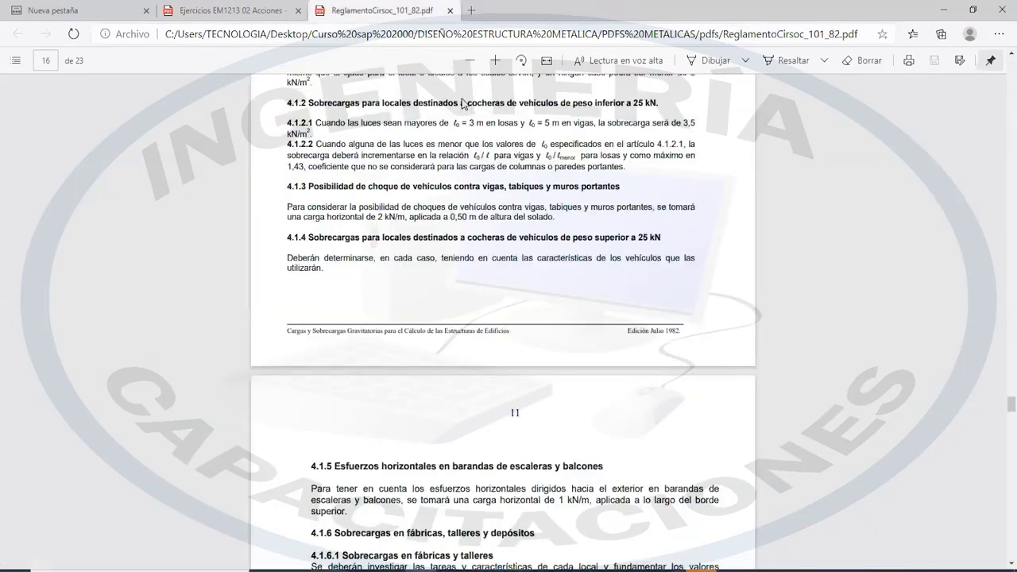
pyautogui.click(206, 14)
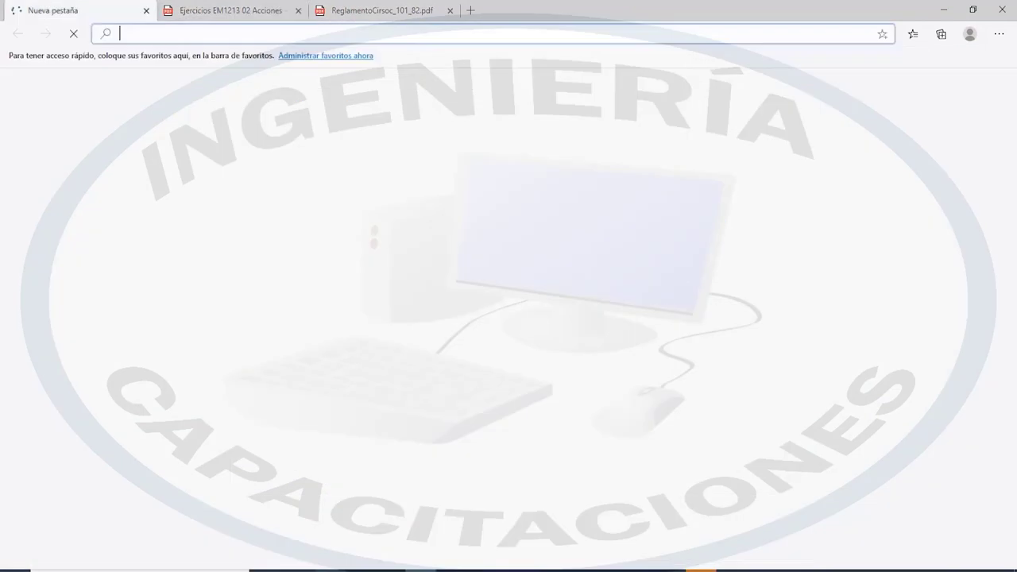
# Switch to the pdfs folder inside PDFS METALICAS in File Explorer and open the Metalcon_Catalogo PDF
pyautogui.click(325, 570)
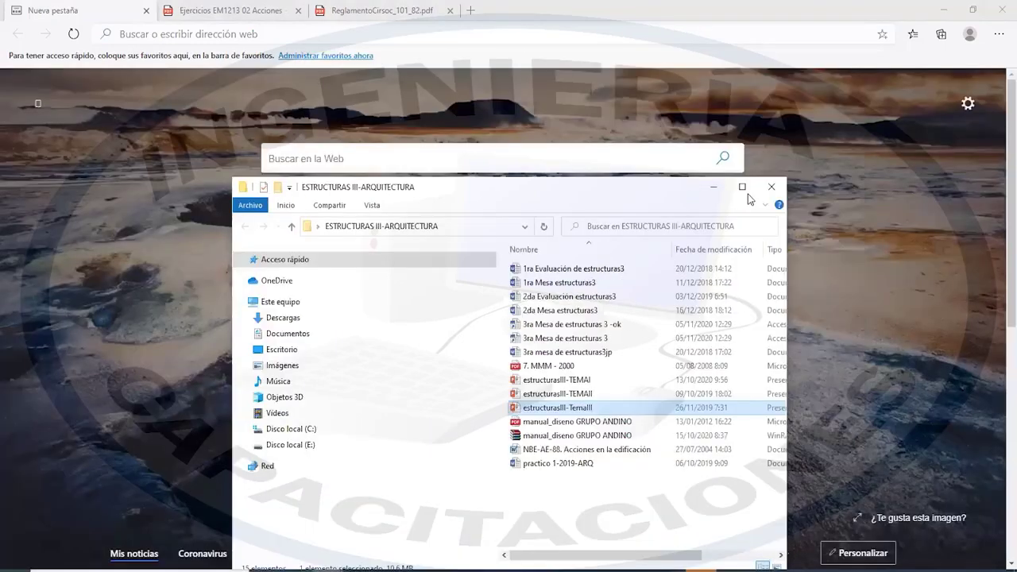
pyautogui.click(415, 551)
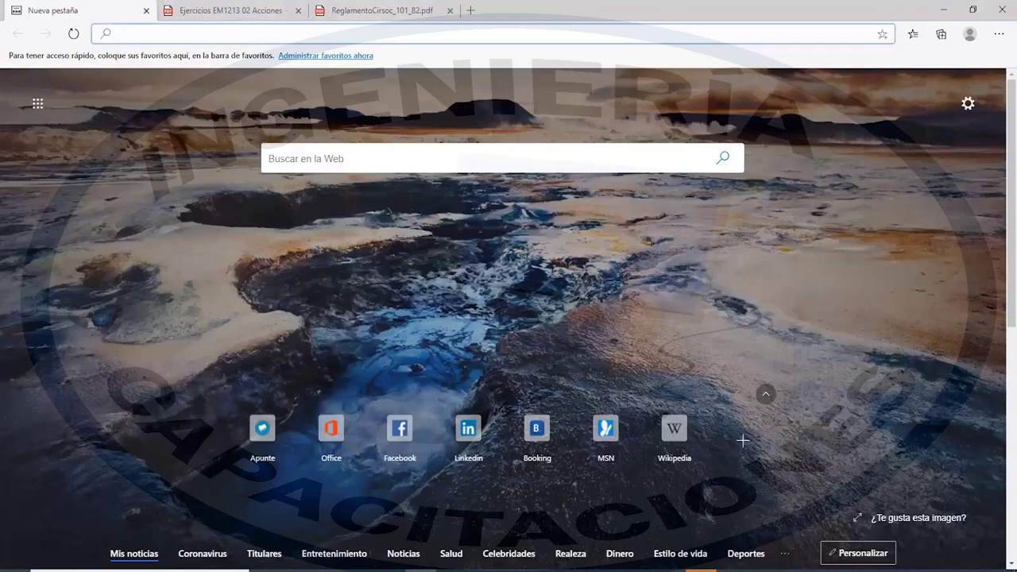
pyautogui.moveTo(329, 565)
pyautogui.click(374, 533)
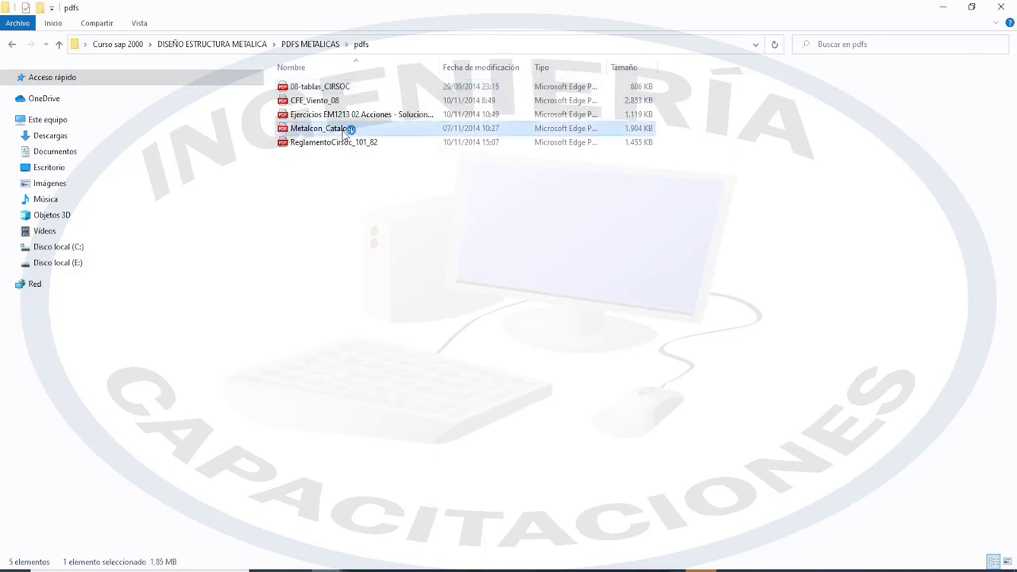
pyautogui.click(346, 129)
pyautogui.doubleClick(343, 131)
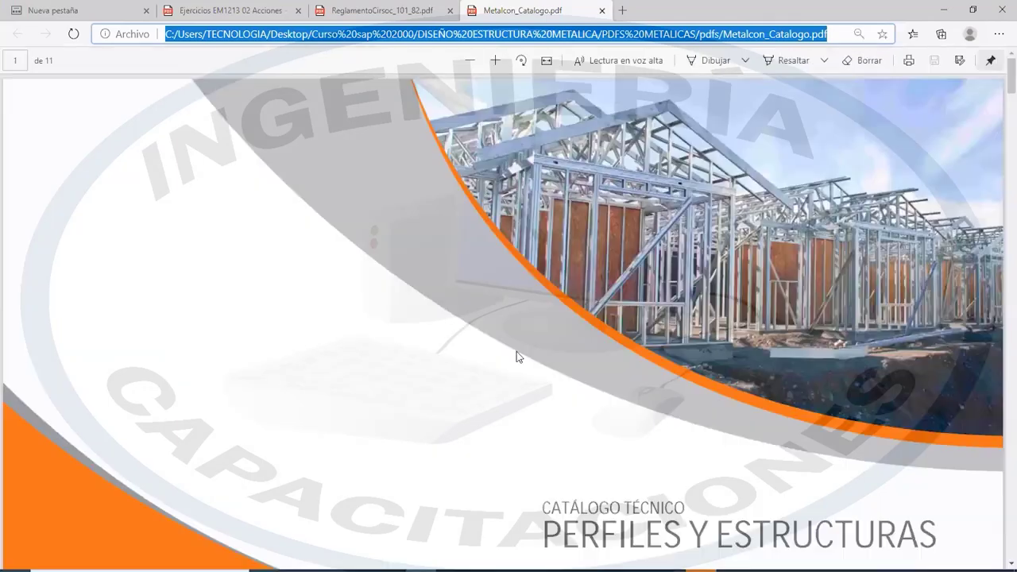
# Examine the opening pages of the Metalcon catalogue and its photo sequence of a structural frame being assembled
pyautogui.scroll(-2, 516, 357)
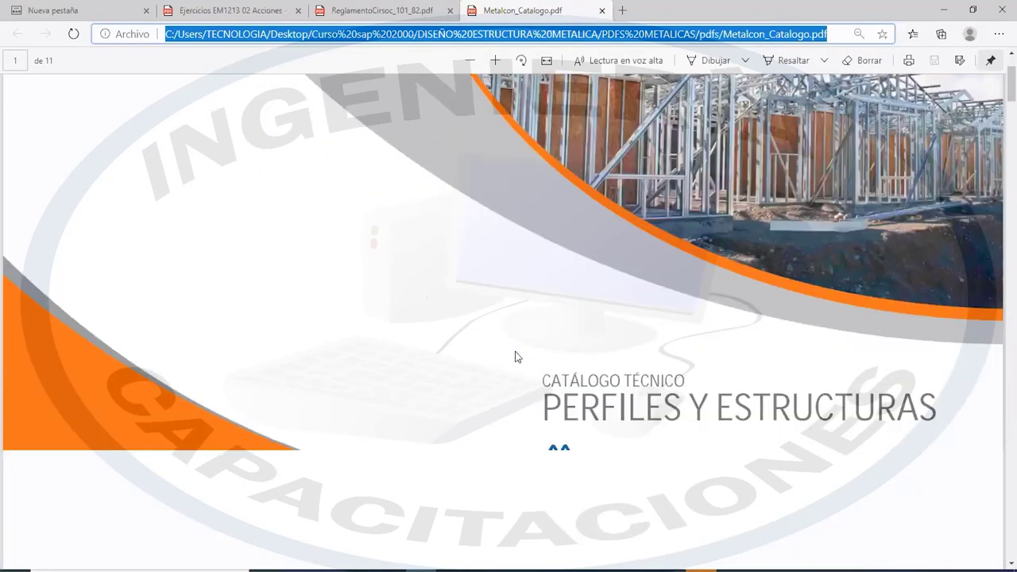
pyautogui.scroll(-15, 515, 354)
pyautogui.scroll(-3, 500, 317)
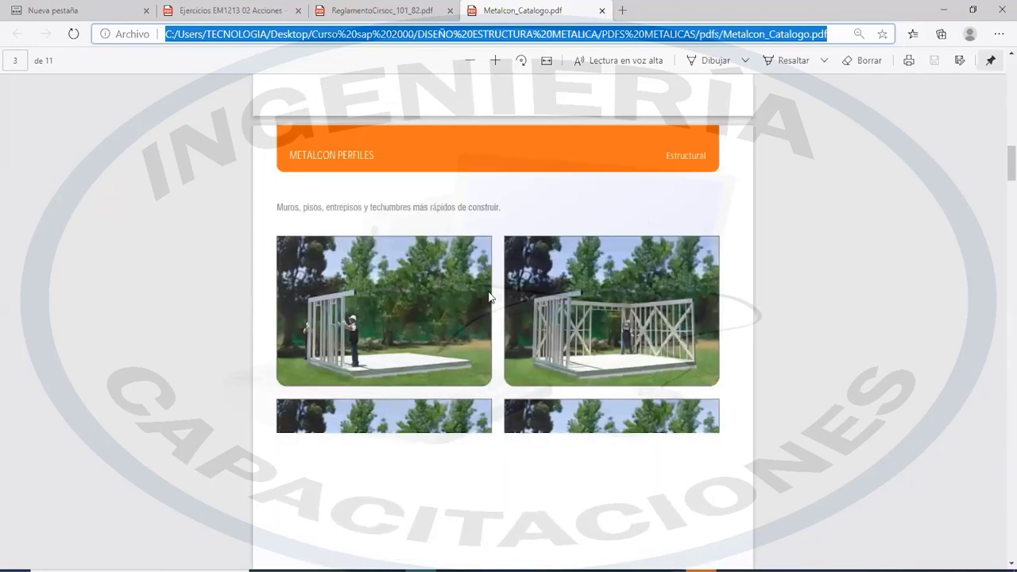
pyautogui.scroll(-7, 433, 278)
pyautogui.scroll(-1, 434, 279)
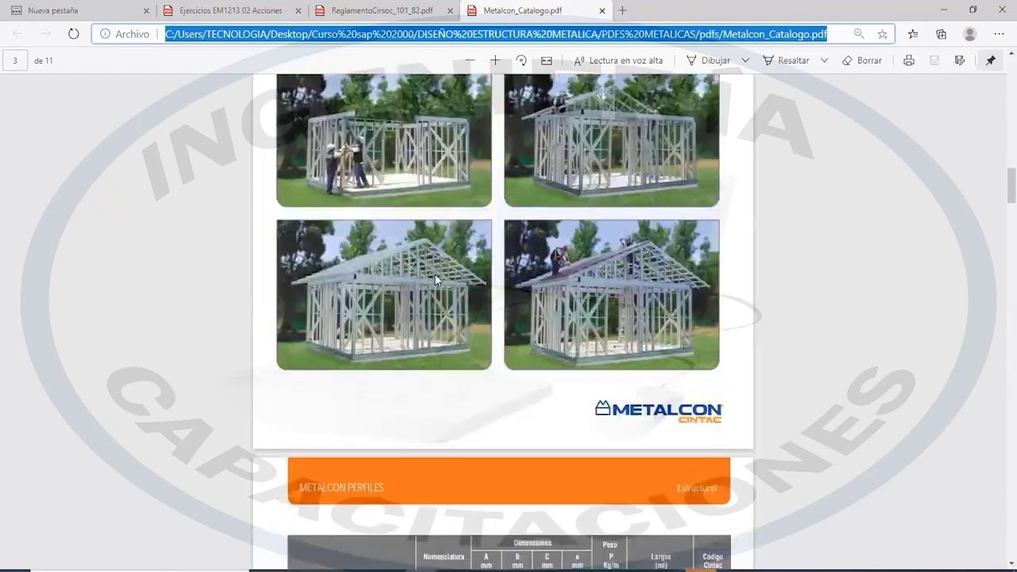
pyautogui.scroll(-1, 418, 263)
pyautogui.scroll(-2, 482, 293)
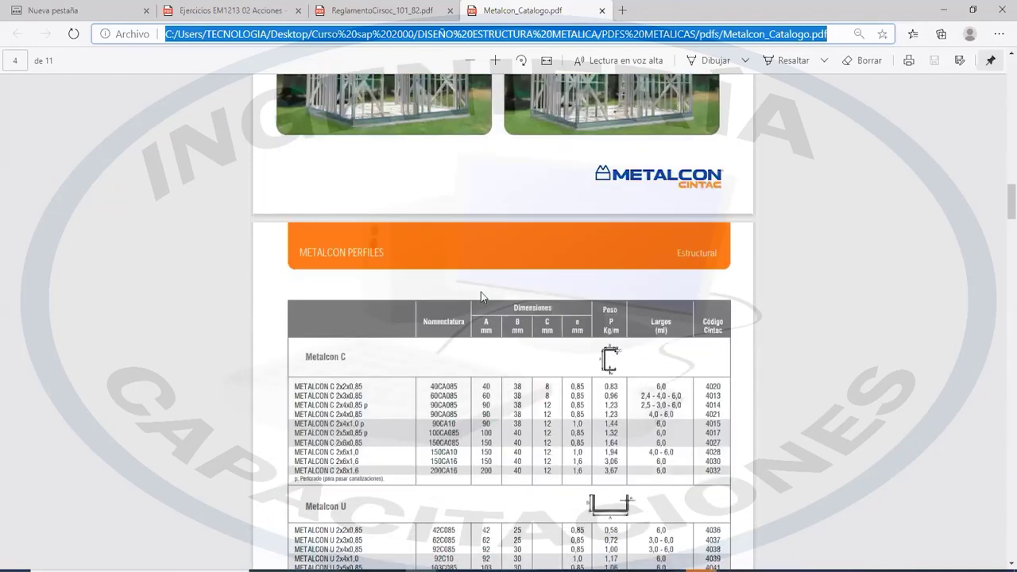
# Examine an enlarged view of the Metalcon C, Metalcon U, Accesorios and Metalcon Omega profile tables on page 4
pyautogui.scroll(-1, 513, 541)
pyautogui.scroll(-2, 513, 541)
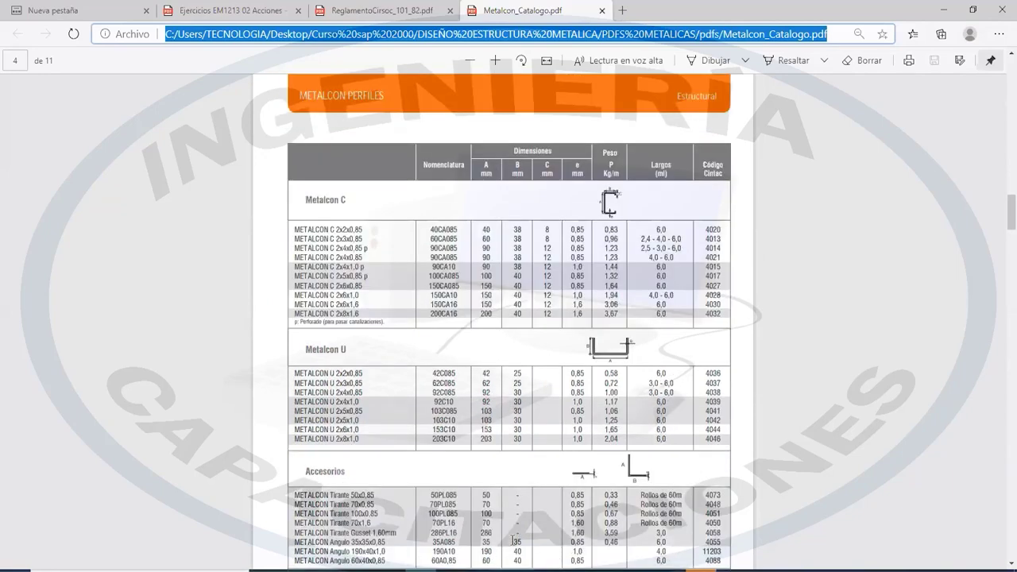
pyautogui.keyDown('ctrl'); pyautogui.scroll(1, 513, 541); pyautogui.keyUp('ctrl')
pyautogui.keyDown('ctrl'); pyautogui.scroll(3, 513, 541); pyautogui.keyUp('ctrl')
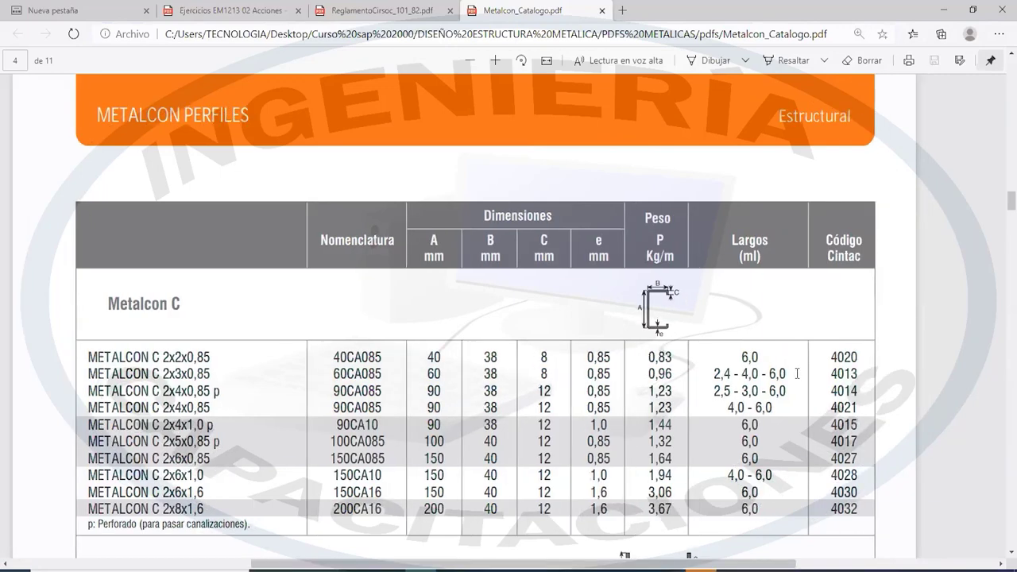
pyautogui.scroll(-4, 691, 331)
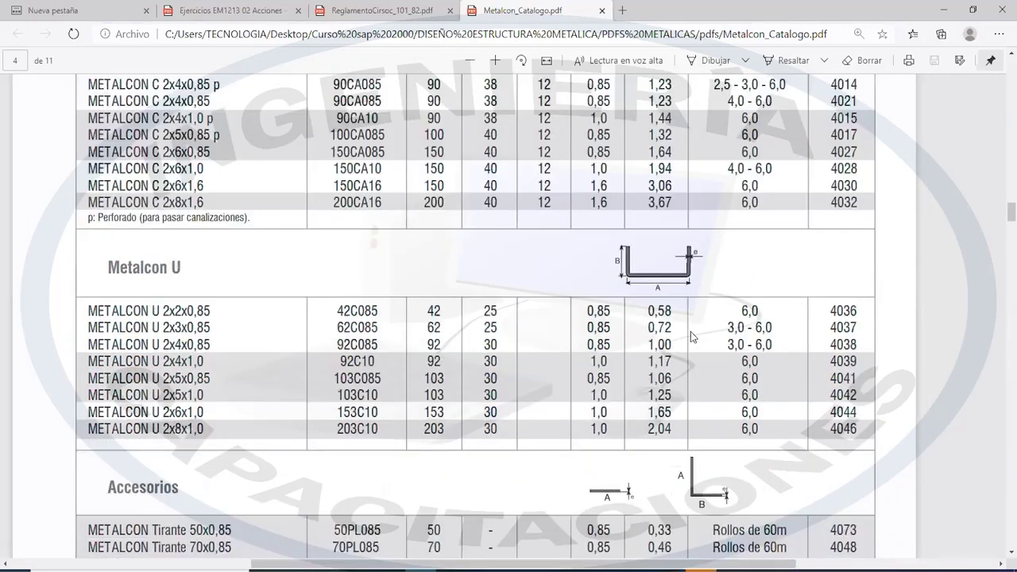
pyautogui.scroll(-3, 691, 336)
pyautogui.scroll(-3, 645, 274)
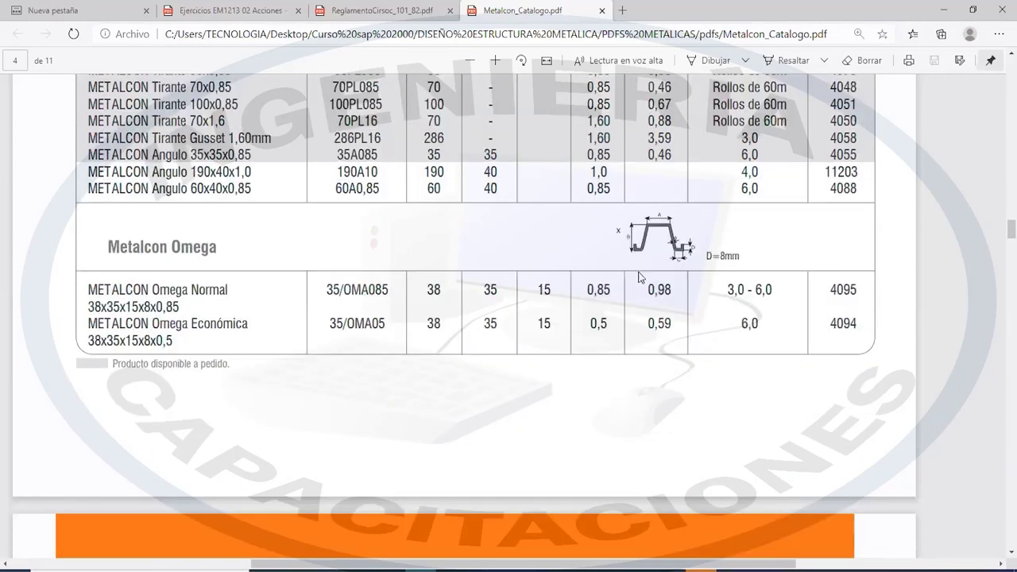
pyautogui.scroll(3, 650, 284)
# Examine the catalogue's sections on perimeter walls, floors and joists, and roofs and attics on page 5
pyautogui.scroll(-10, 651, 282)
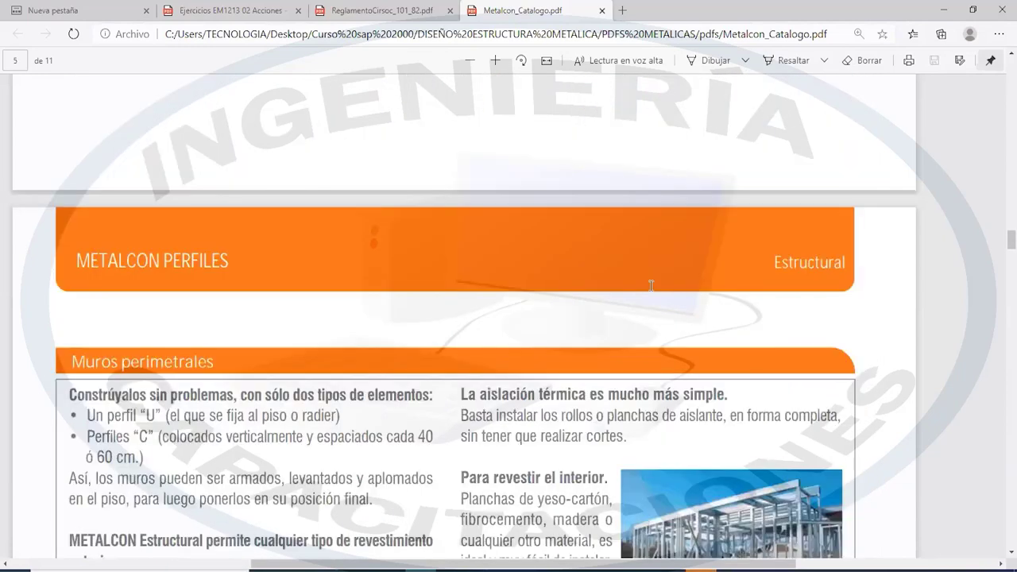
pyautogui.scroll(-4, 681, 236)
pyautogui.scroll(-3, 691, 329)
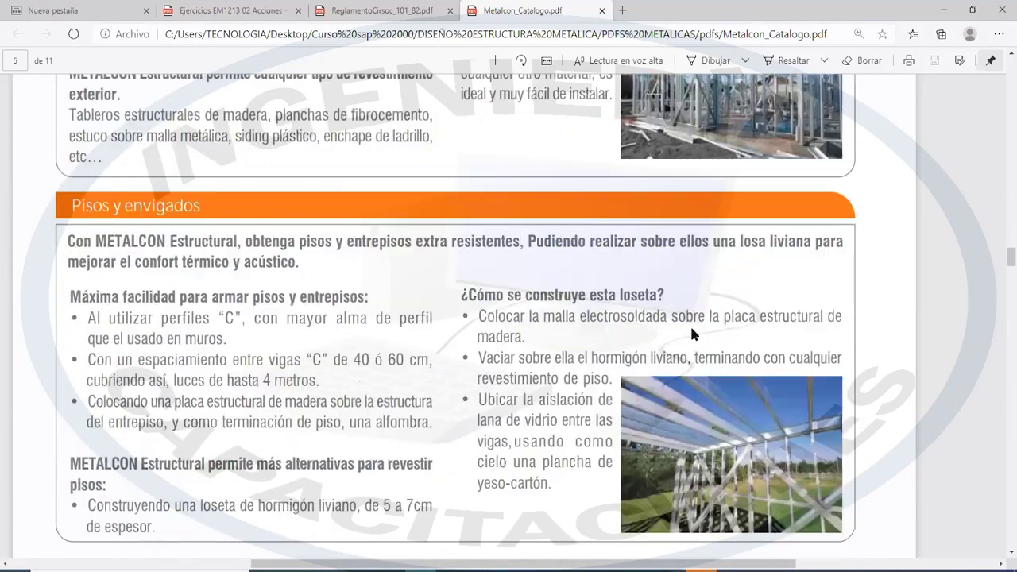
pyautogui.scroll(-3, 690, 324)
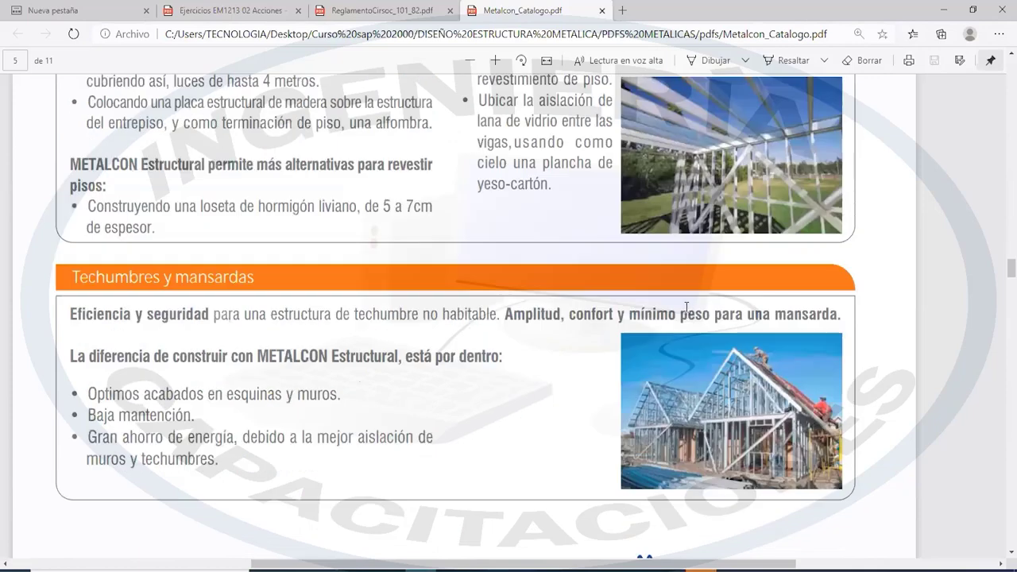
# Examine the Anclajes y Accesorios details on page 6, covering the tension angle and gusset, connectors, corner anchorage and anchor rod
pyautogui.scroll(-5, 687, 306)
pyautogui.scroll(-3, 686, 307)
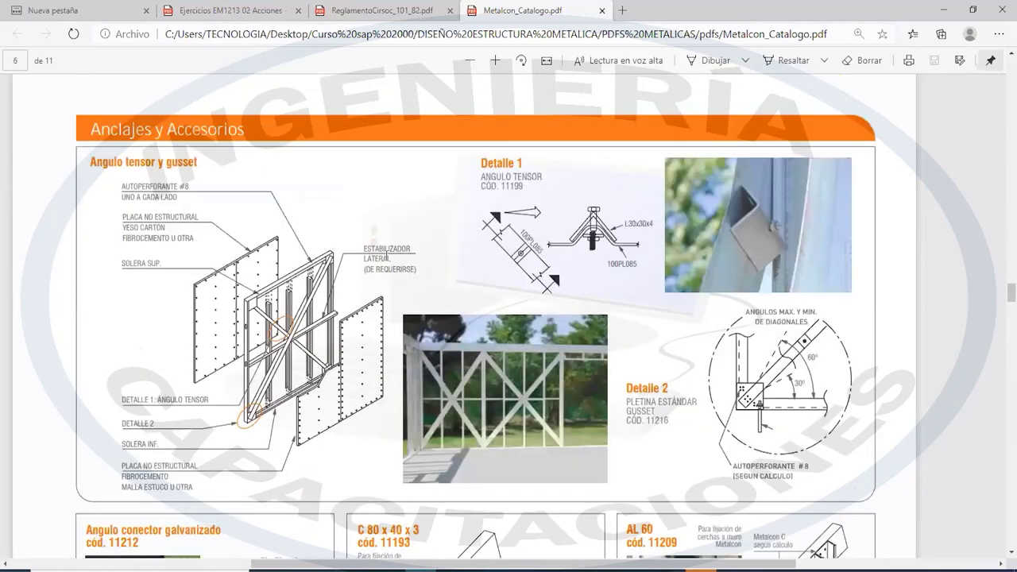
pyautogui.scroll(-1, 501, 347)
pyautogui.scroll(-4, 485, 274)
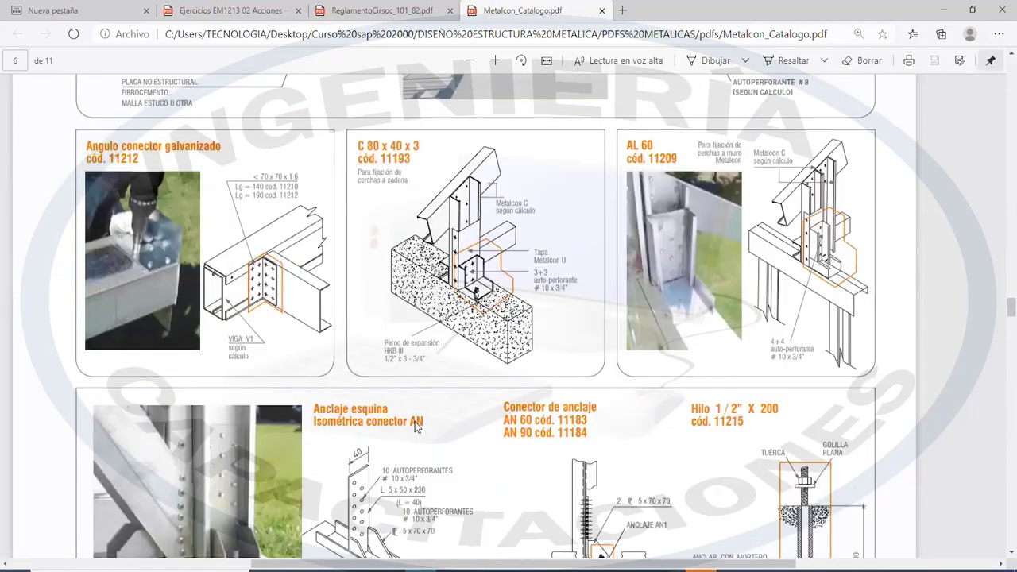
pyautogui.scroll(-2, 240, 366)
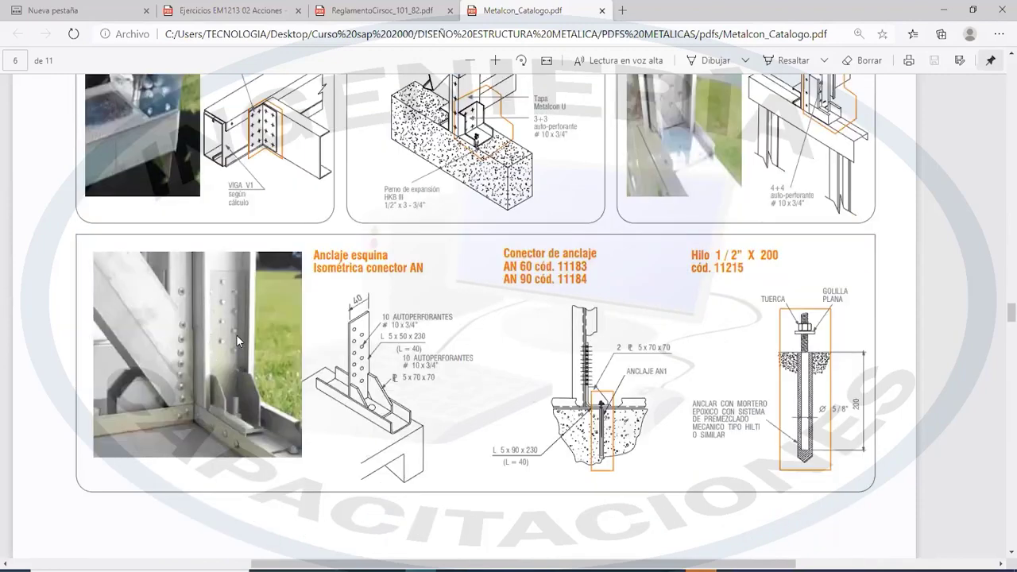
pyautogui.scroll(-2, 734, 306)
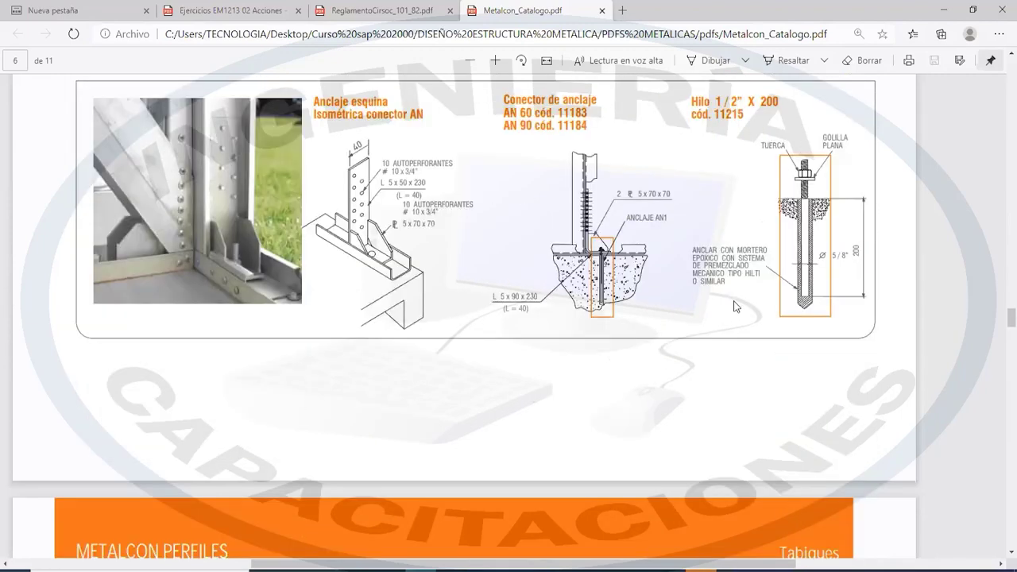
# Examine the four construction steps for Metalcon partitions and the Metalcon Tabiques specification table on page 7
pyautogui.scroll(-4, 734, 306)
pyautogui.scroll(-3, 735, 306)
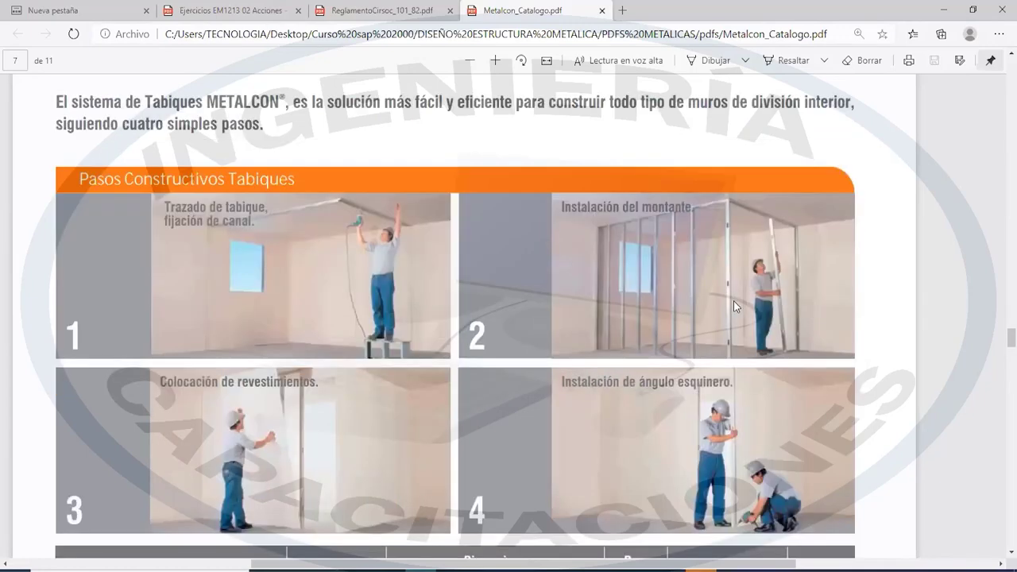
pyautogui.scroll(-3, 733, 300)
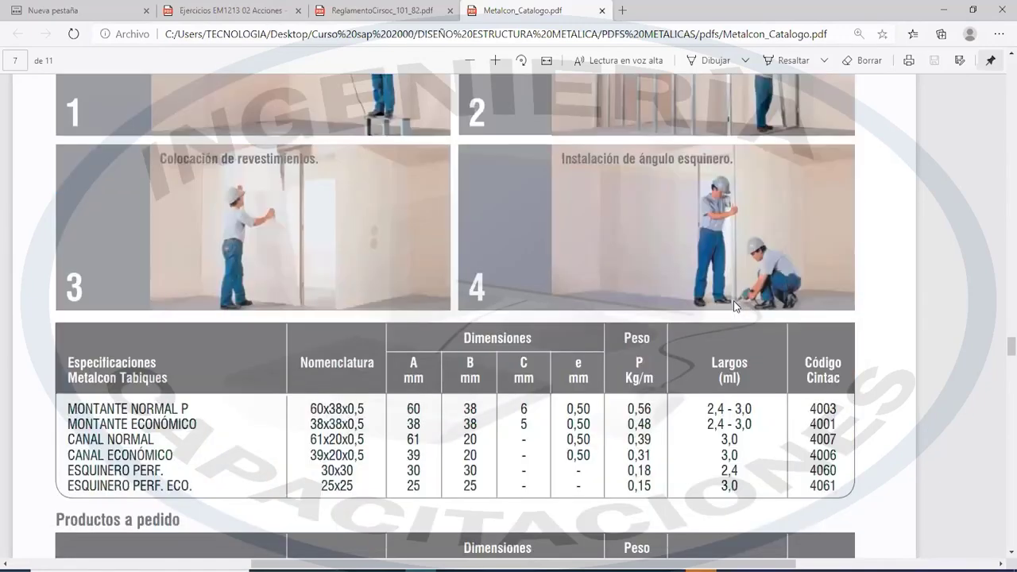
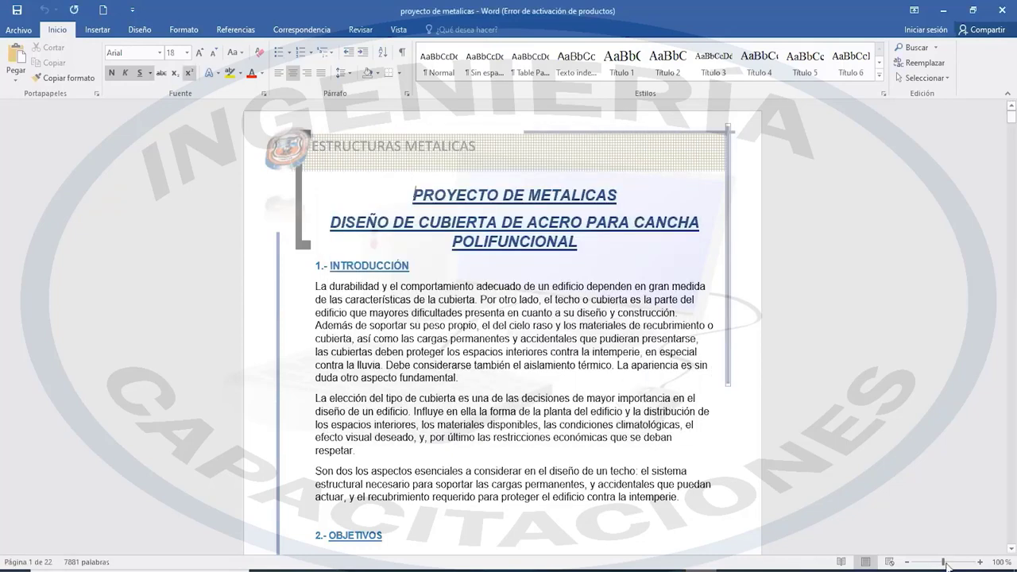
# Switch to the proyecto de metalicas report in Word, enlarge it to 180%, and read the Introducción on roof design
pyautogui.moveTo(944, 564); pyautogui.dragTo(949, 564)
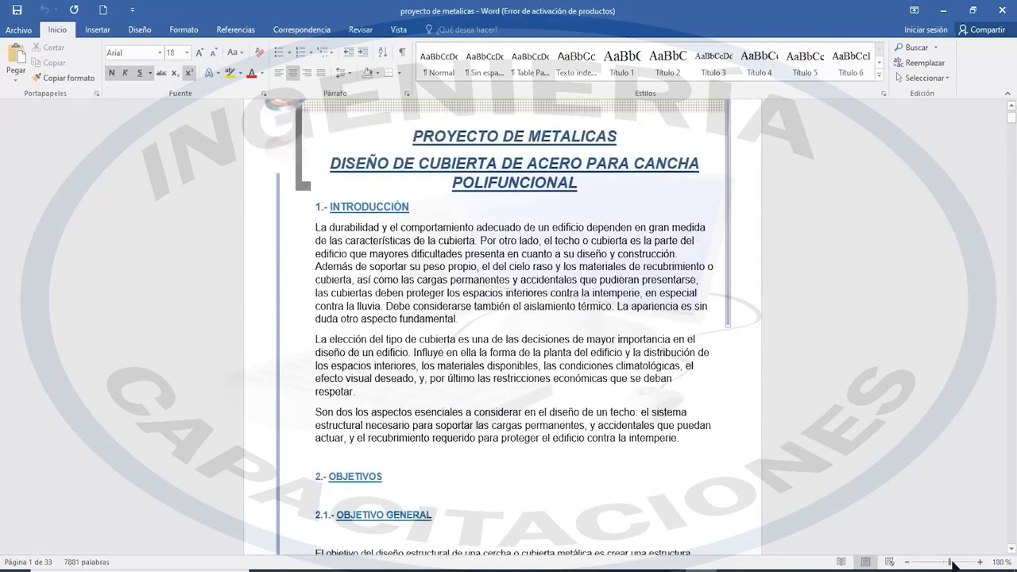
pyautogui.scroll(-2, 508, 334)
pyautogui.moveTo(945, 564); pyautogui.dragTo(949, 565)
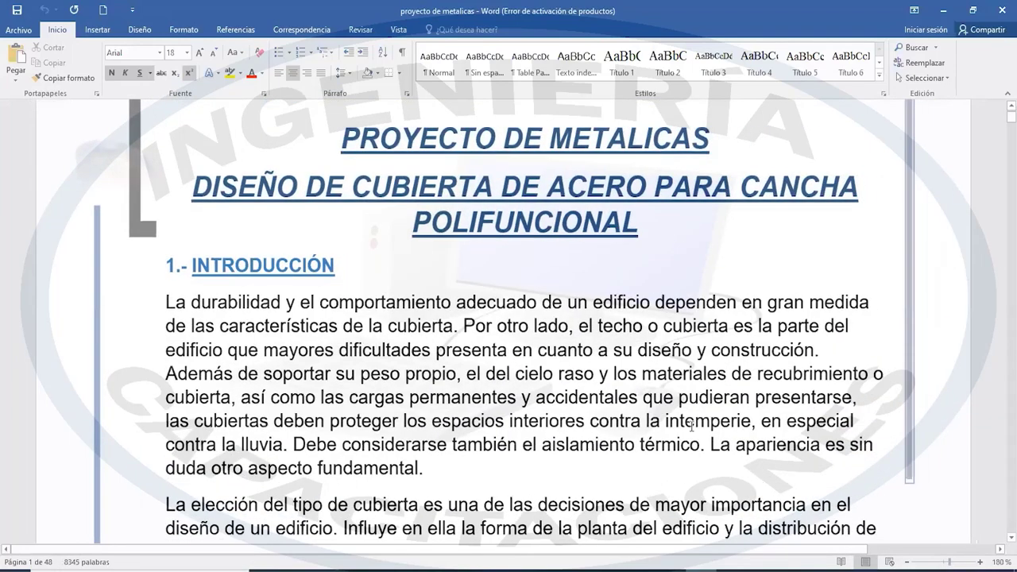
pyautogui.scroll(-3, 691, 427)
pyautogui.scroll(1, 584, 357)
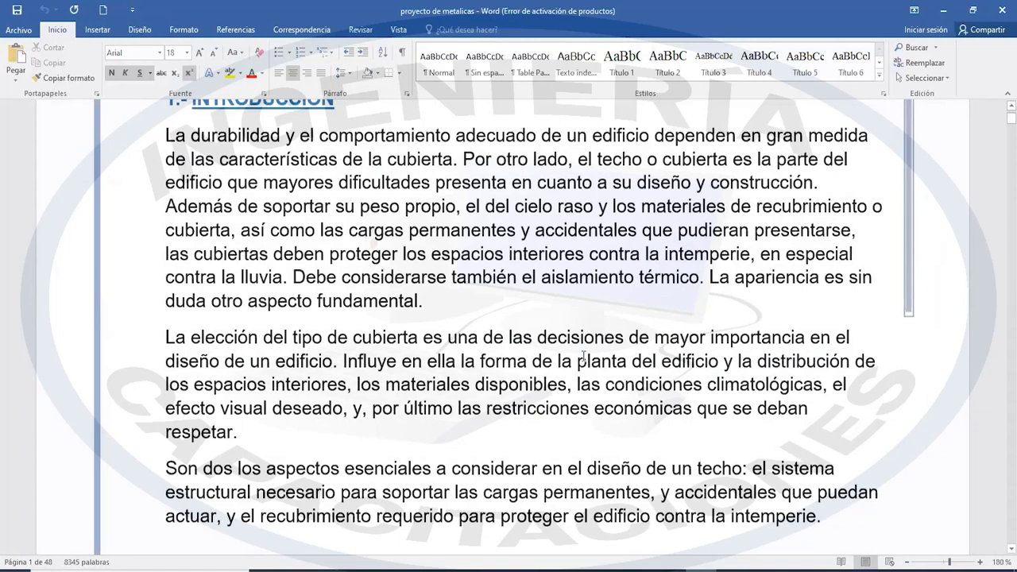
pyautogui.scroll(2, 584, 358)
pyautogui.scroll(-3, 462, 323)
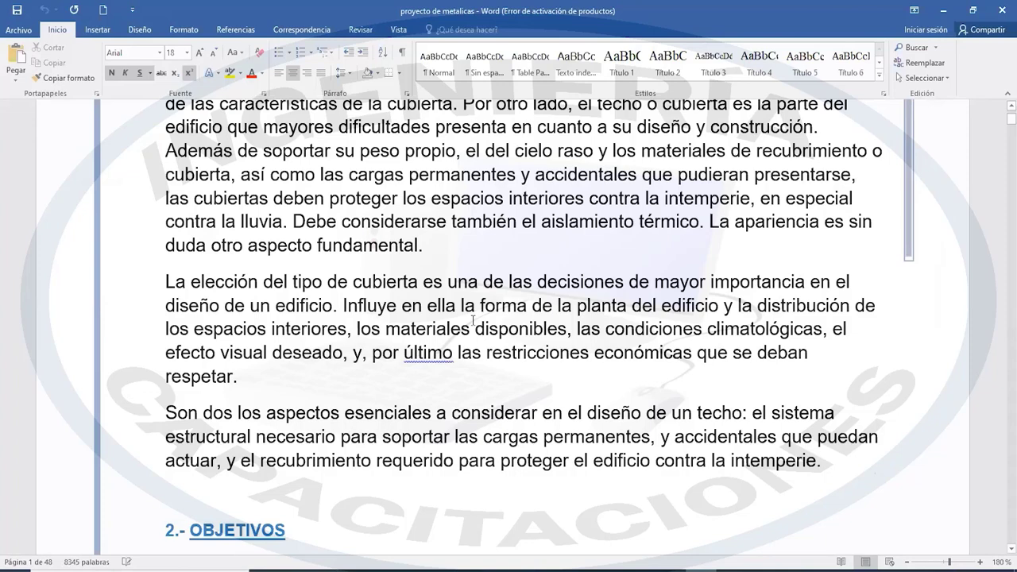
pyautogui.scroll(-1, 472, 320)
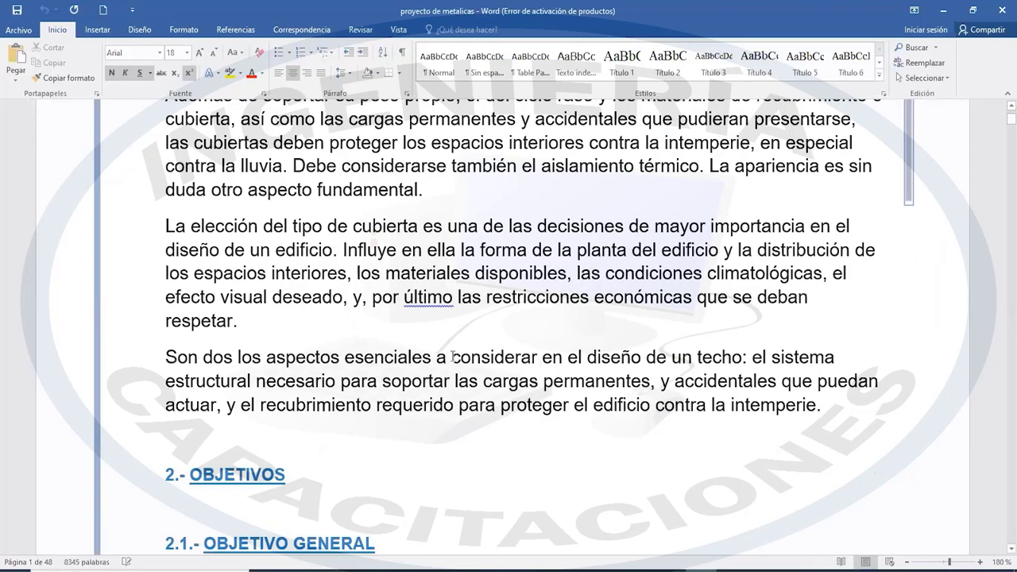
pyautogui.scroll(-2, 451, 356)
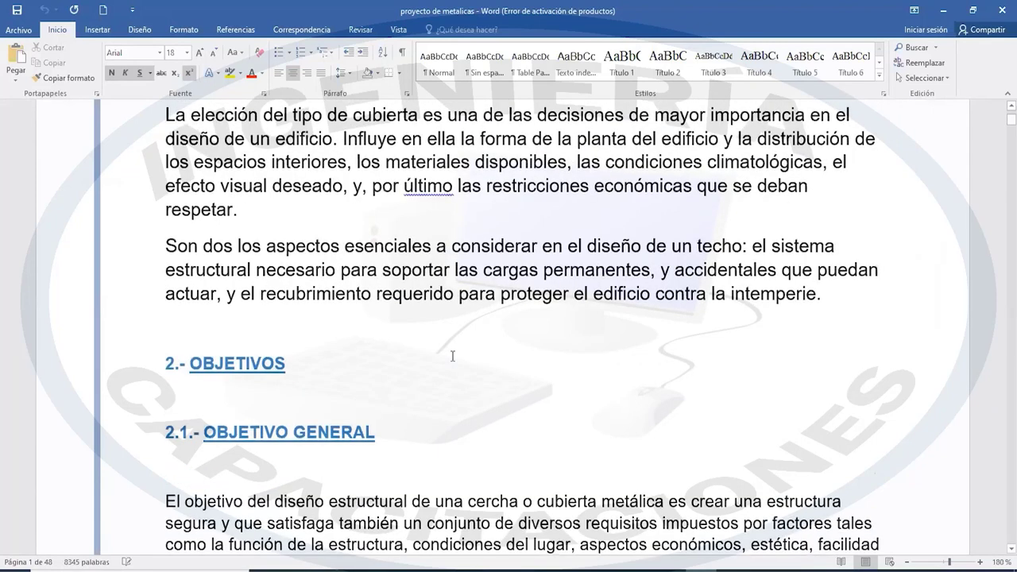
# Read the Objetivo General section on the structural design of a metal truss or roof
pyautogui.scroll(-3, 452, 356)
pyautogui.scroll(1, 452, 356)
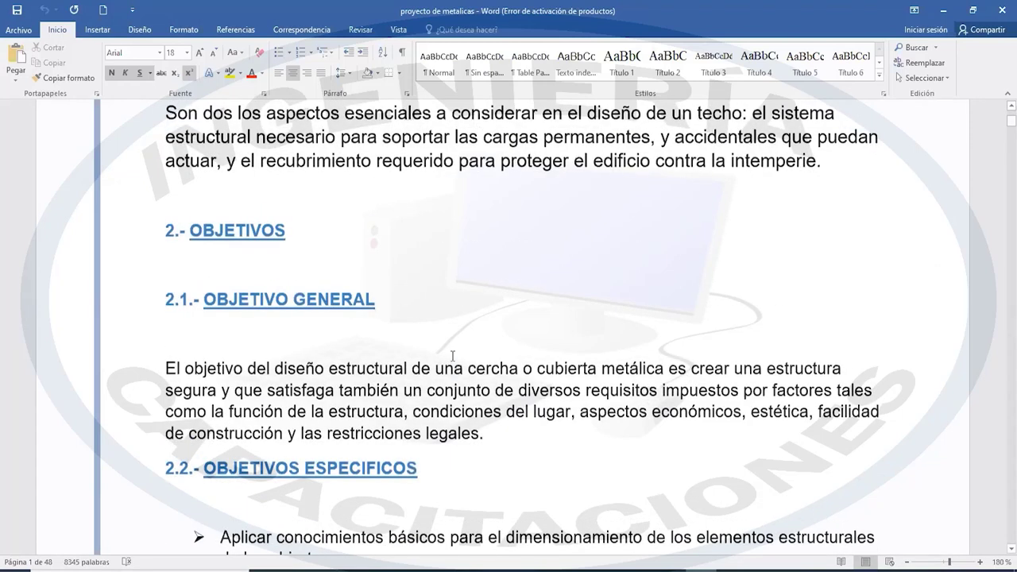
pyautogui.scroll(2, 452, 356)
pyautogui.scroll(-3, 452, 355)
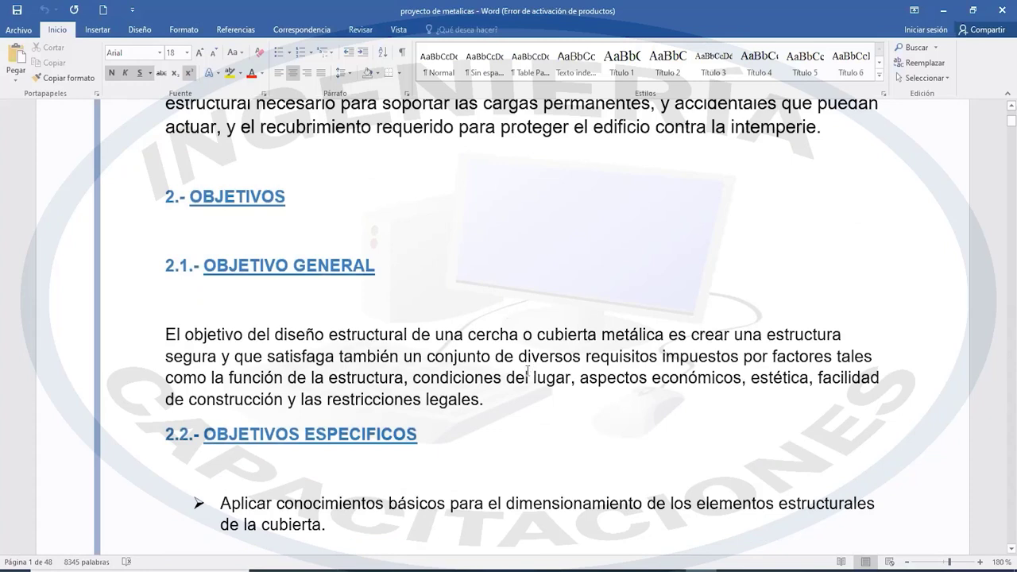
pyautogui.scroll(-2, 445, 370)
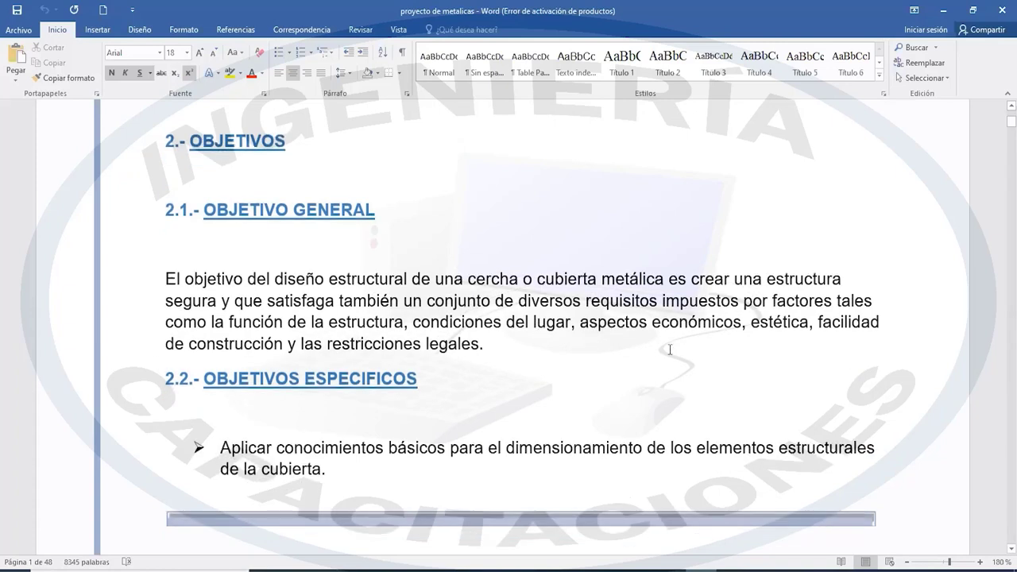
pyautogui.scroll(-4, 660, 345)
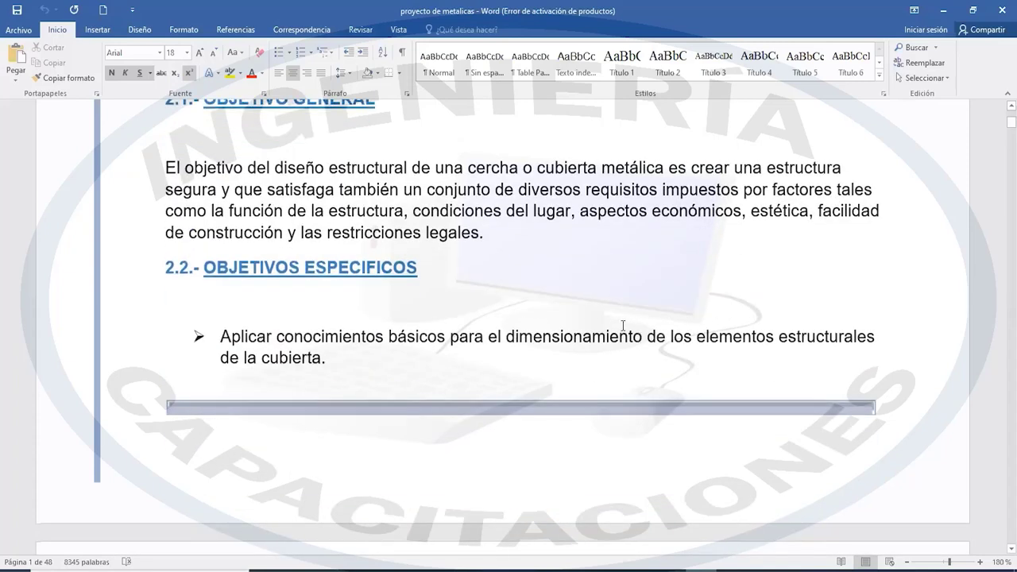
# Read the Objetivos Específicos list across pages 1 and 2 of the report
pyautogui.scroll(-10, 529, 278)
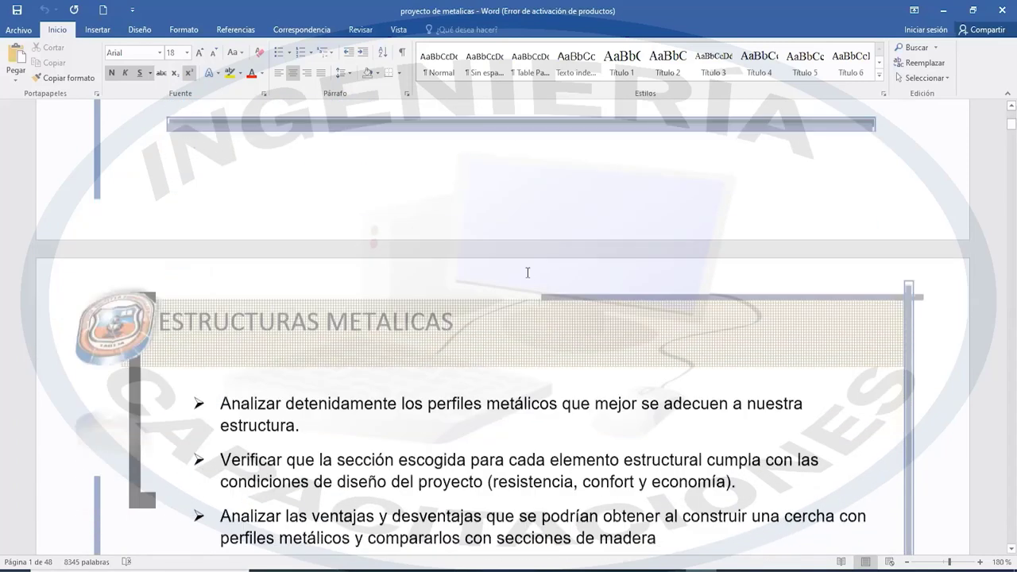
pyautogui.scroll(7, 528, 272)
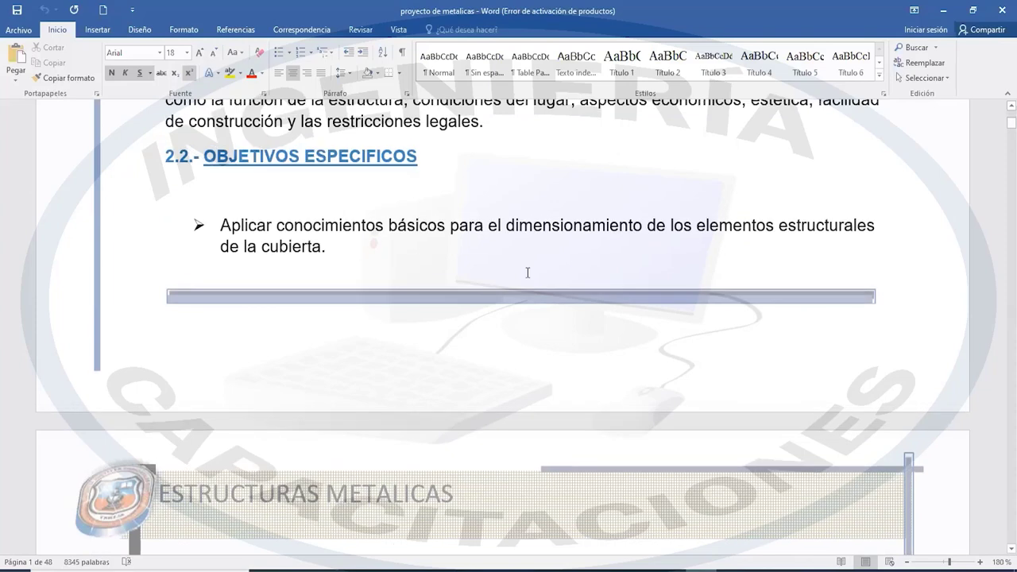
pyautogui.scroll(-2, 527, 277)
pyautogui.scroll(-4, 492, 318)
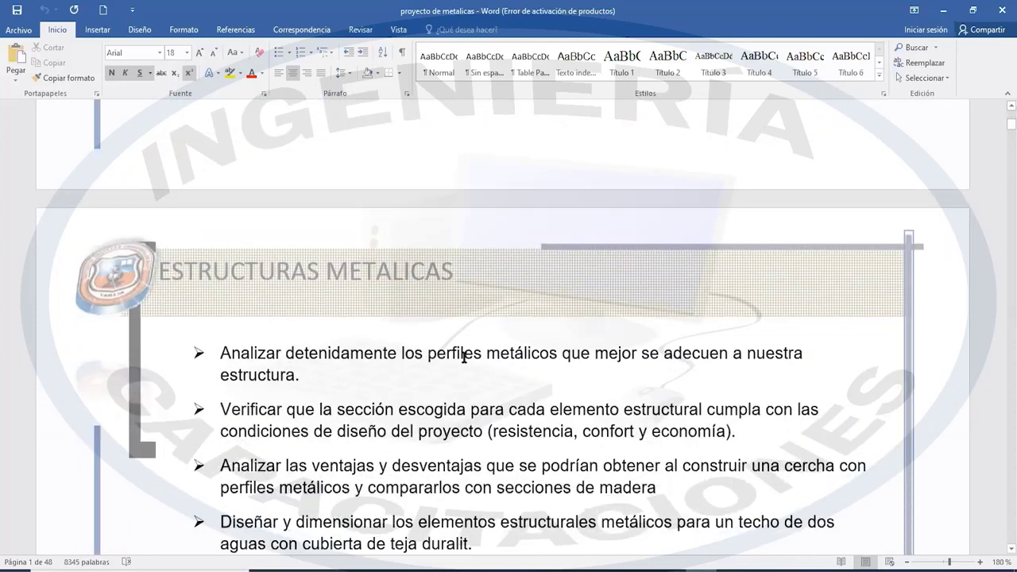
pyautogui.scroll(3, 449, 377)
pyautogui.scroll(-3, 449, 377)
pyautogui.scroll(-6, 514, 367)
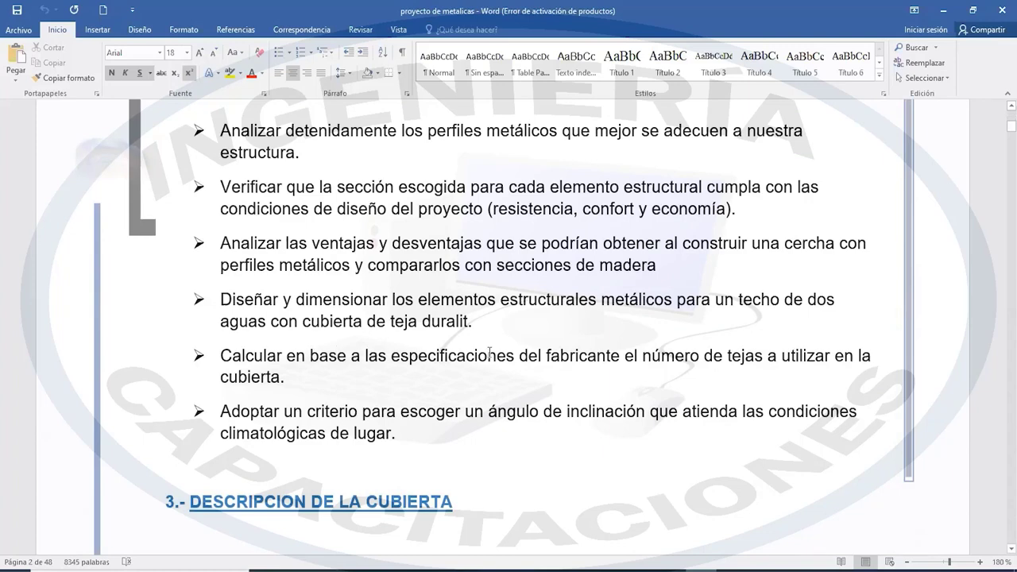
# Examine the Descripción de la Cubierta section with its 3D figure of the steel roof structure
pyautogui.scroll(-5, 490, 353)
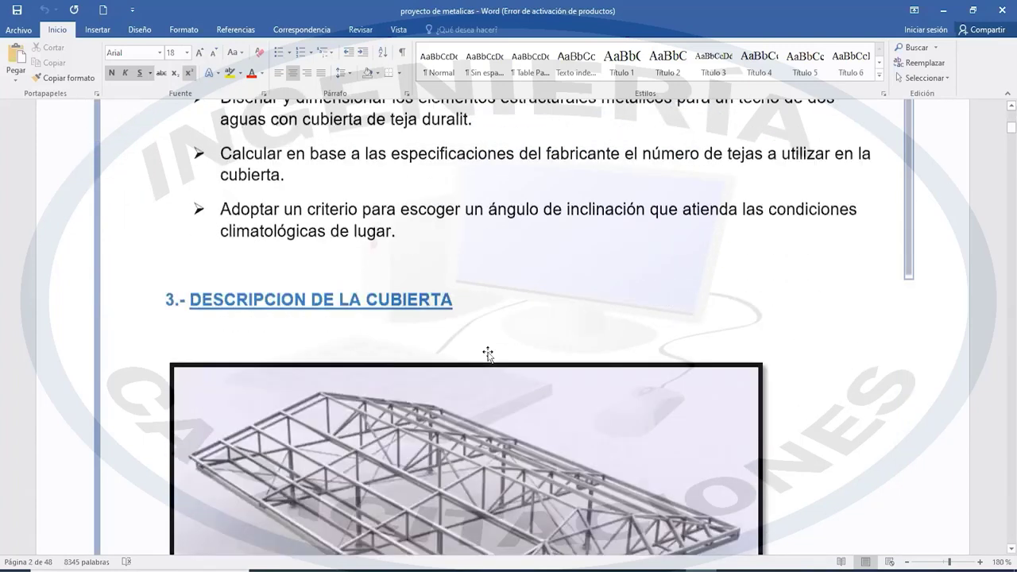
pyautogui.scroll(-1, 481, 341)
pyautogui.scroll(1, 480, 342)
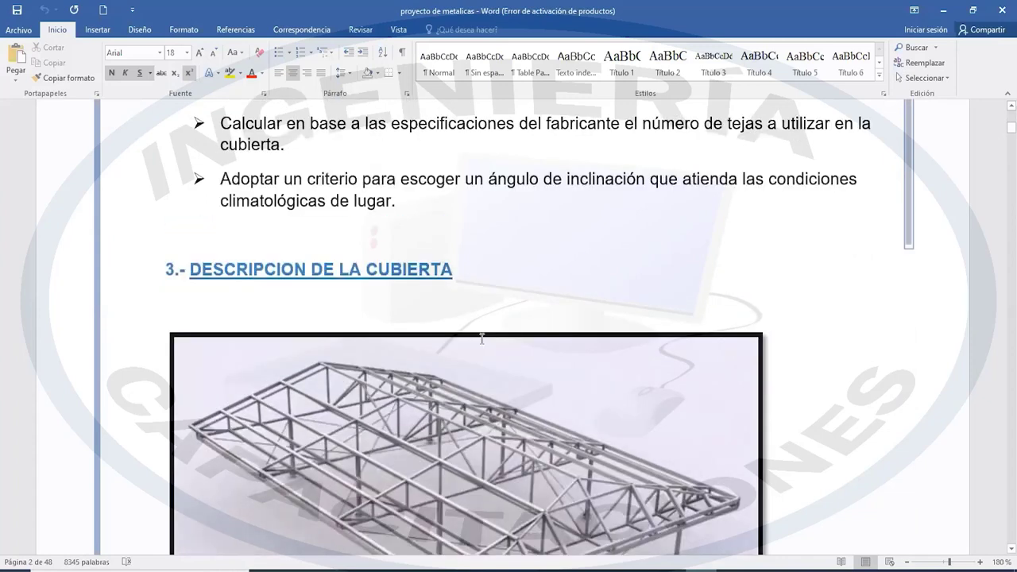
pyautogui.scroll(-1, 480, 340)
pyautogui.scroll(1, 480, 340)
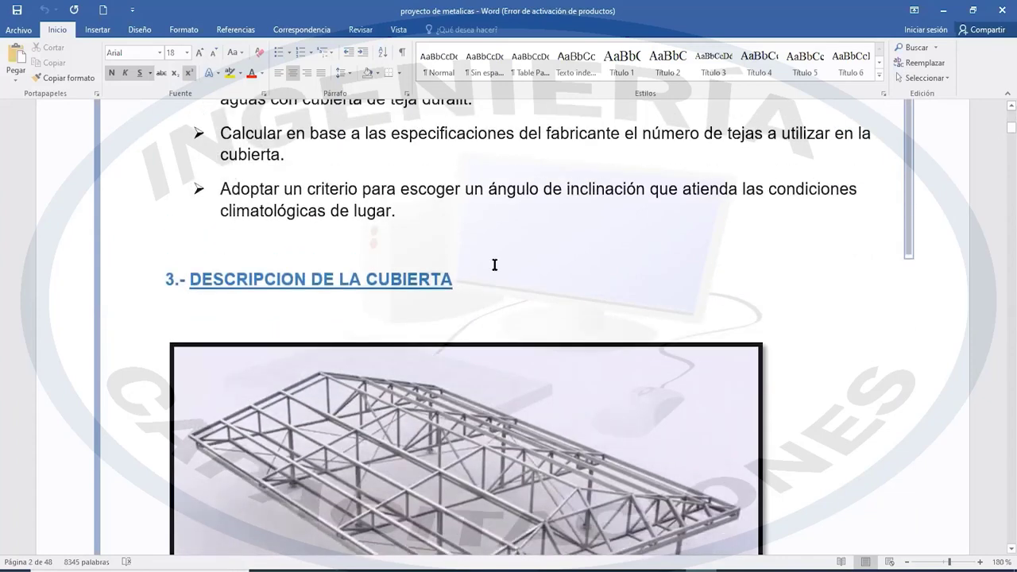
pyautogui.scroll(-1, 494, 265)
pyautogui.scroll(-8, 494, 264)
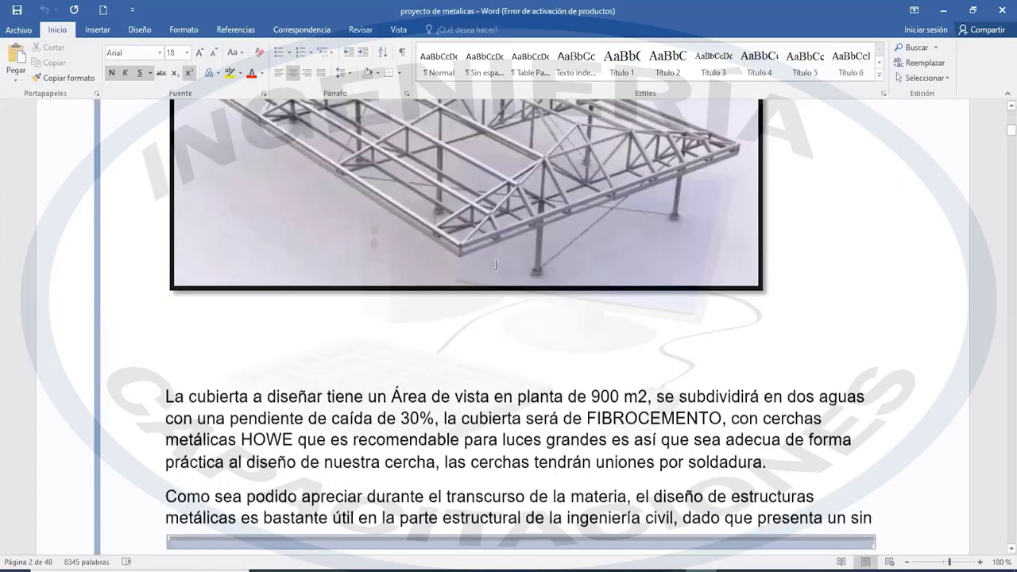
# Read the paragraph below the roof figure on plan area, slope, covering and truss type, selecting part of the word FIBROCEMENTO
pyautogui.scroll(-2, 496, 265)
pyautogui.scroll(4, 494, 266)
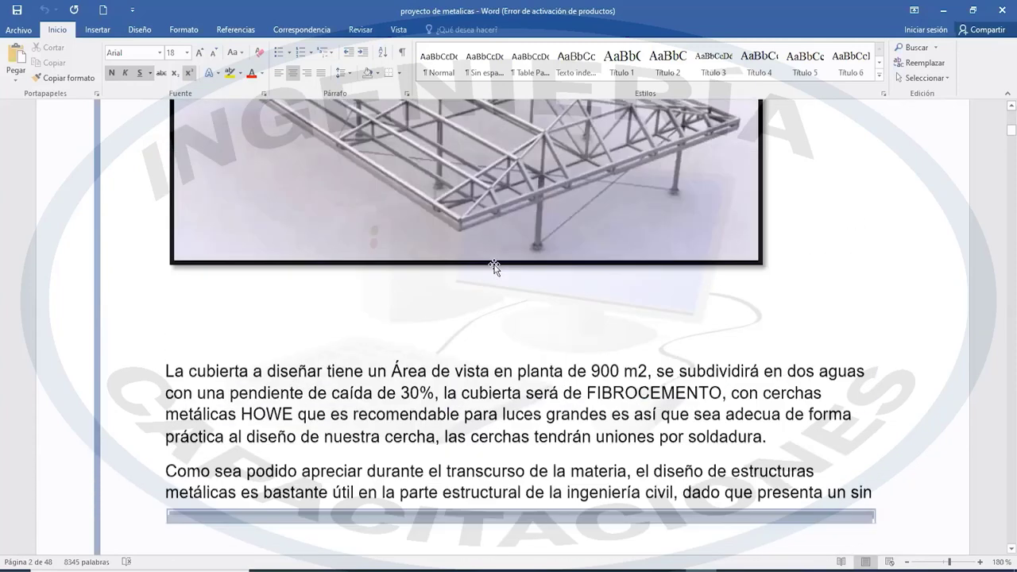
pyautogui.scroll(2, 487, 363)
pyautogui.scroll(-3, 389, 415)
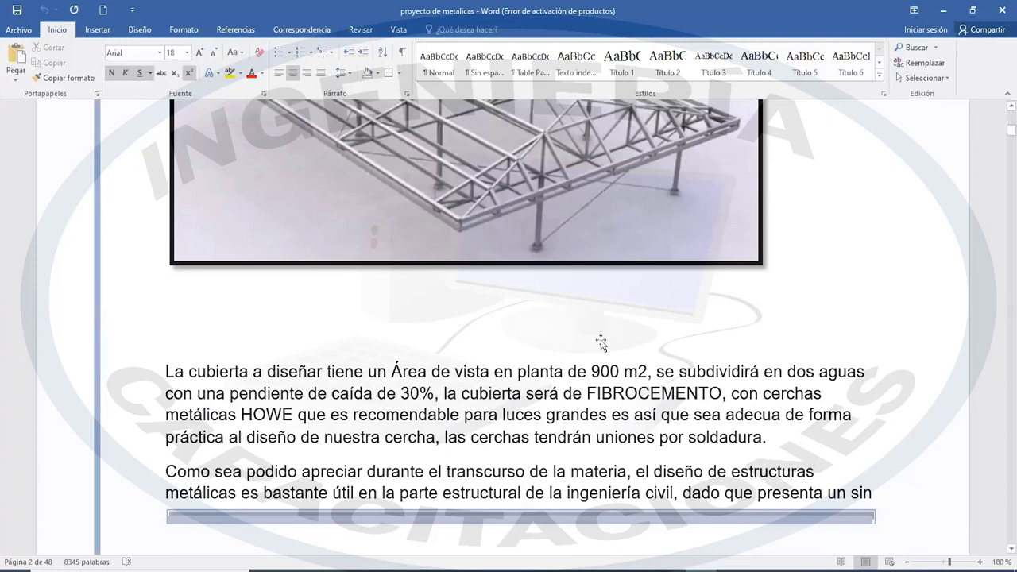
pyautogui.scroll(3, 600, 339)
pyautogui.scroll(-2, 620, 429)
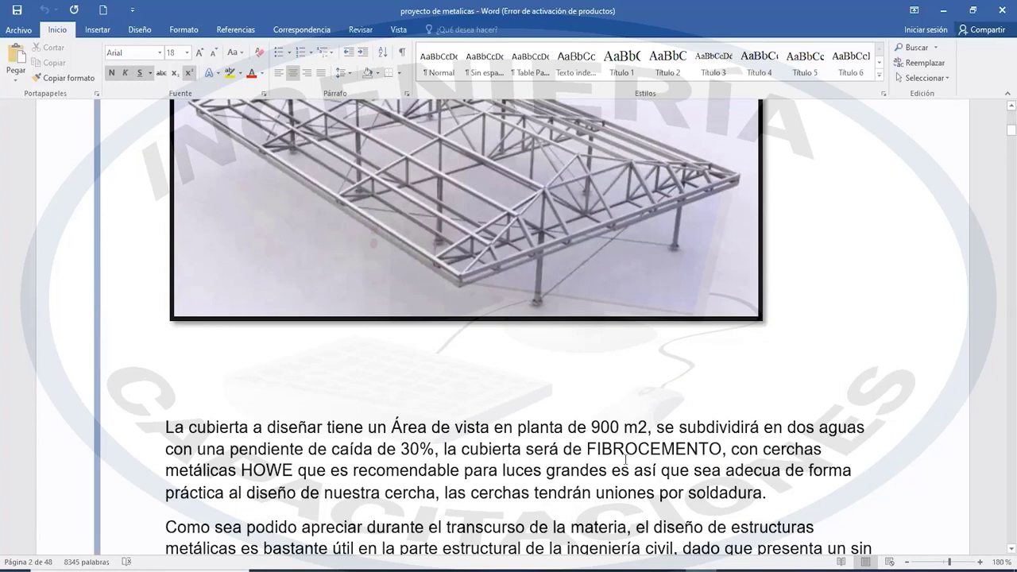
pyautogui.moveTo(625, 454); pyautogui.dragTo(677, 452)
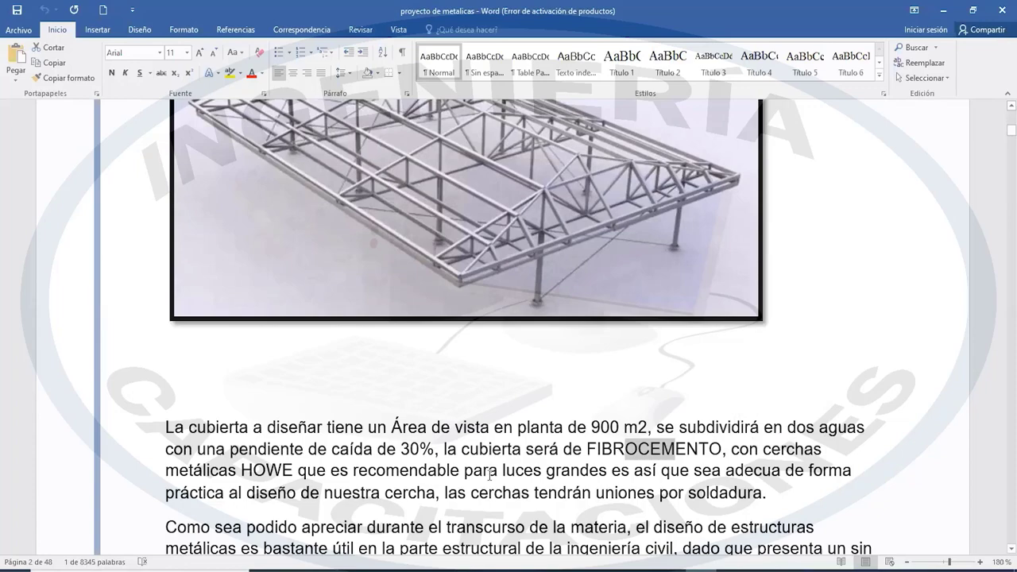
# Skim the construction photo on page 3 and the Bases del Funcionamiento de las Cerchas explanation
pyautogui.scroll(-3, 490, 477)
pyautogui.scroll(-7, 490, 479)
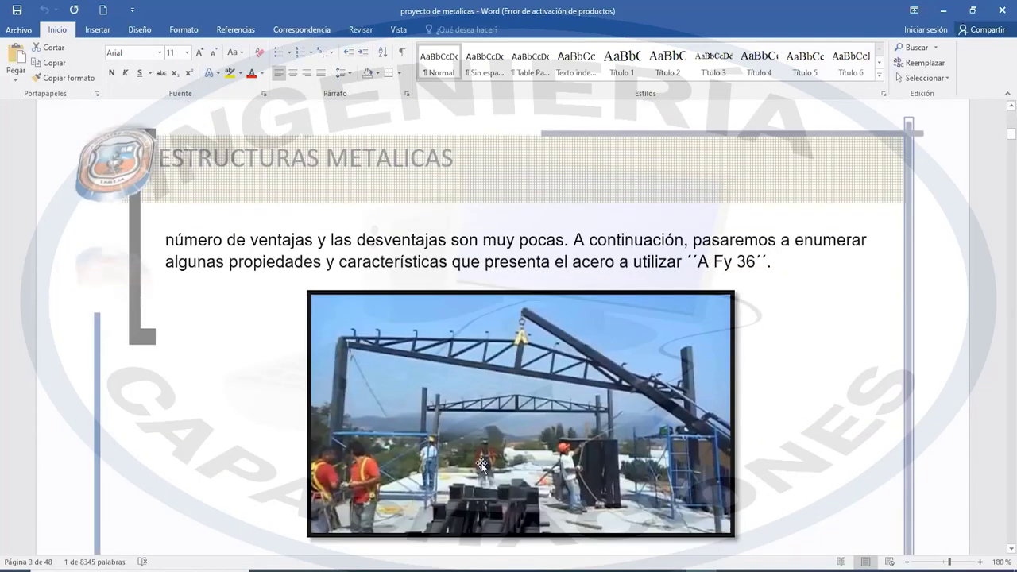
pyautogui.scroll(-8, 481, 467)
pyautogui.scroll(-11, 481, 466)
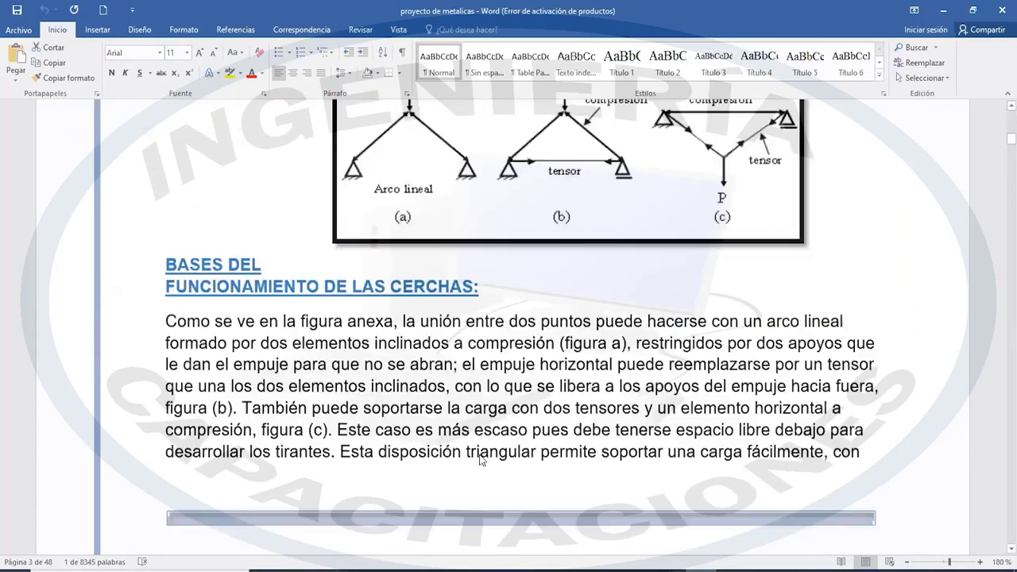
pyautogui.scroll(-2, 414, 445)
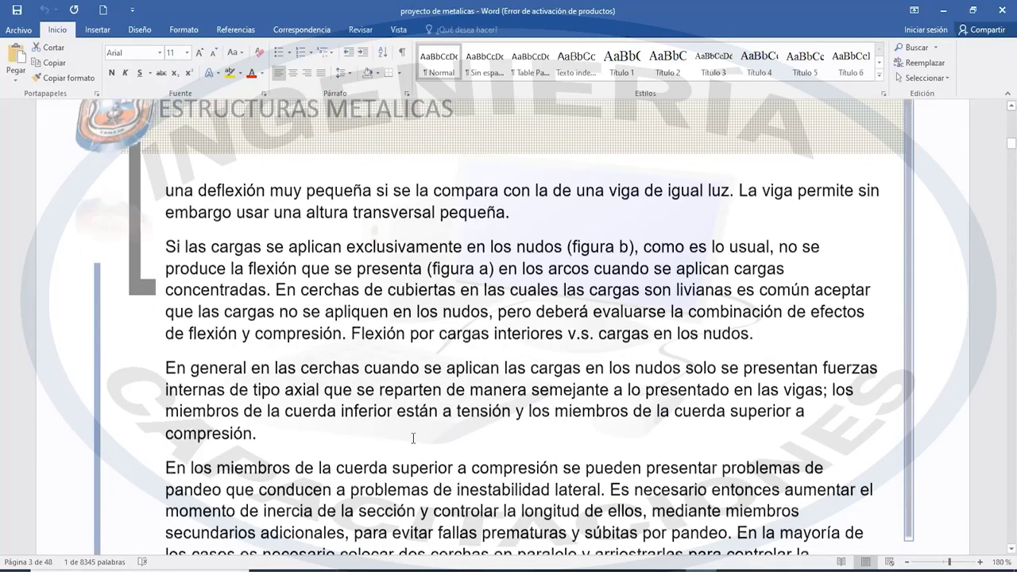
# Examine the figure of truss types, from Armadura Fan and King Post to Howe and Pratt
pyautogui.scroll(-15, 413, 437)
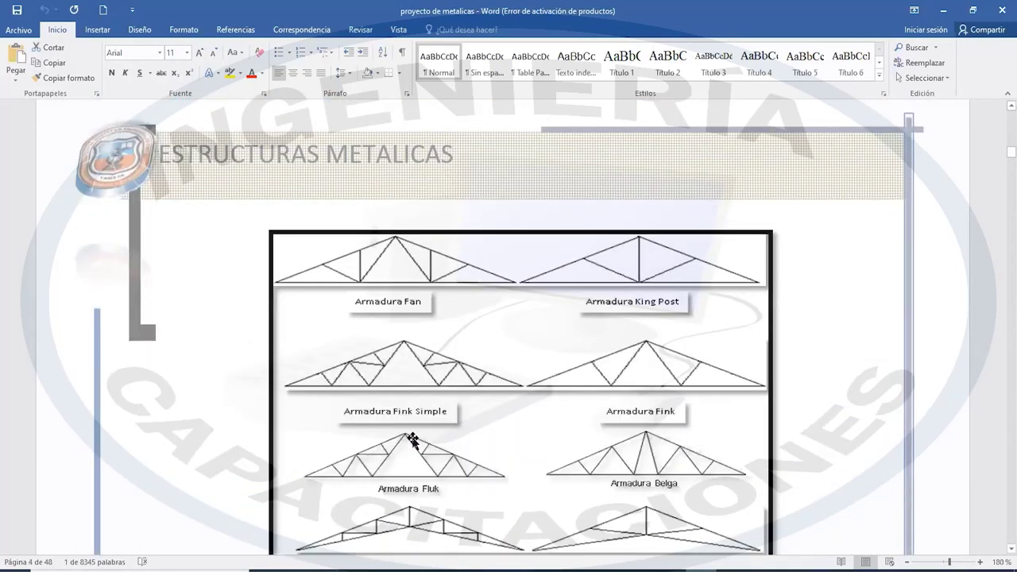
pyautogui.scroll(8, 425, 397)
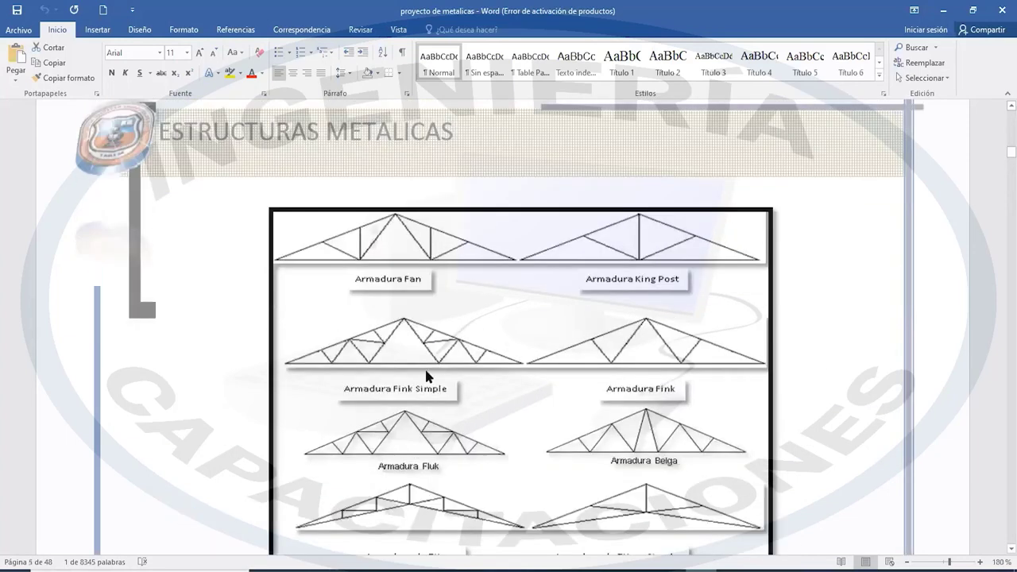
pyautogui.scroll(-8, 476, 358)
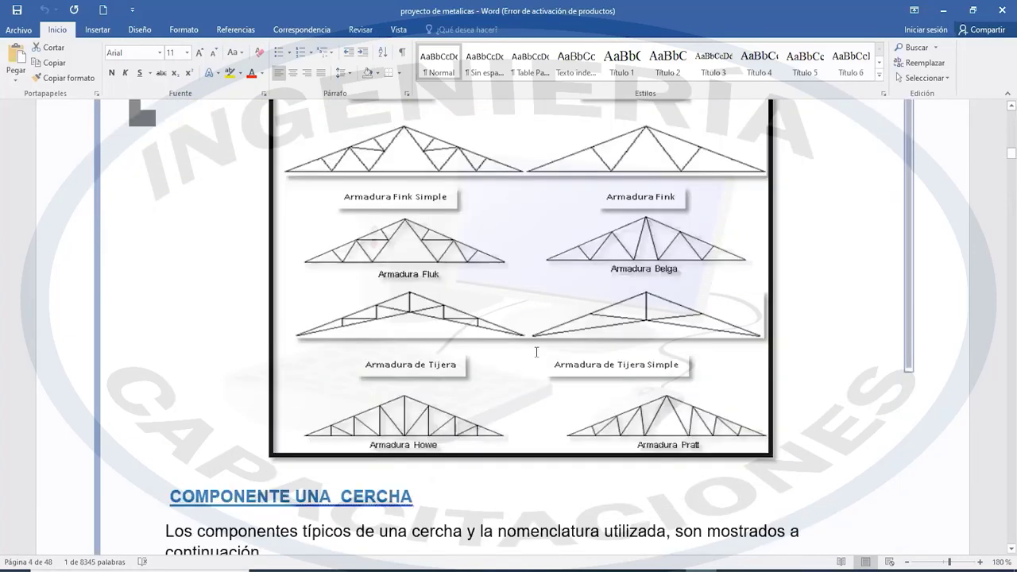
# Review the truss component definitions, from Luz and Pendiente to Cumbrera, and the labelled diagram of truss parts
pyautogui.scroll(-9, 536, 352)
pyautogui.scroll(1, 536, 352)
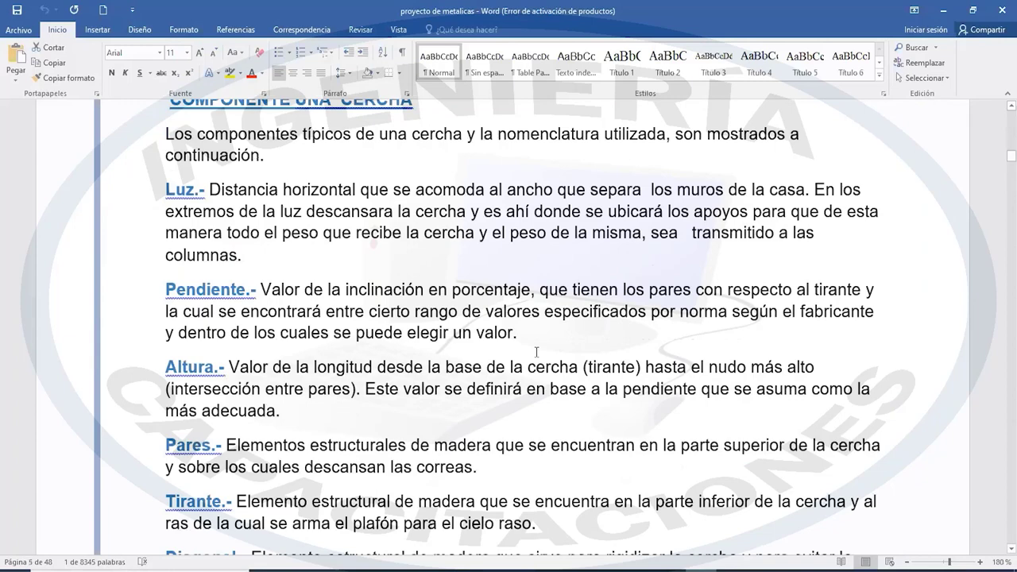
pyautogui.scroll(-2, 536, 352)
pyautogui.scroll(1, 536, 352)
pyautogui.scroll(-1, 536, 354)
pyautogui.scroll(-10, 536, 357)
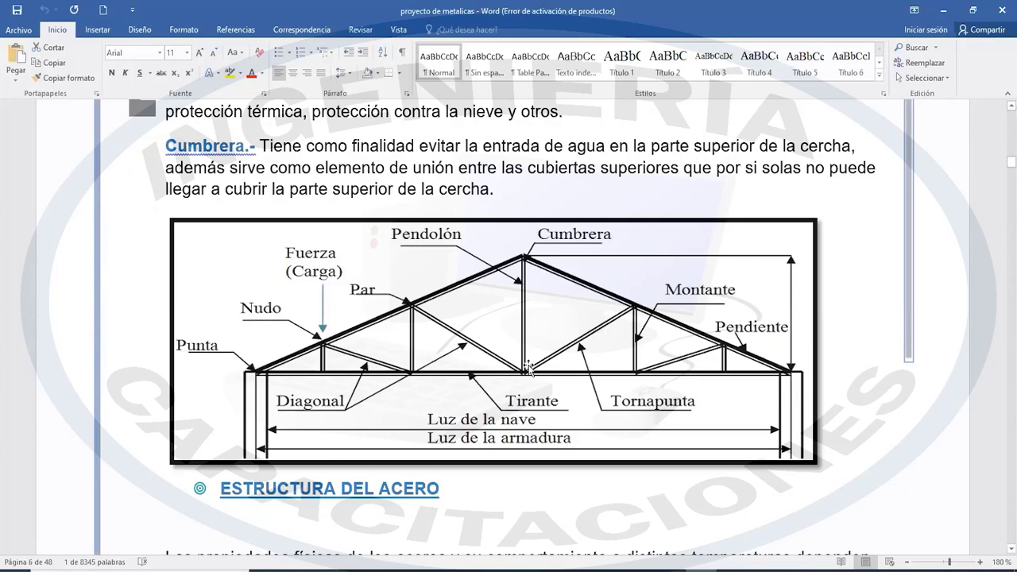
pyautogui.scroll(-3, 528, 361)
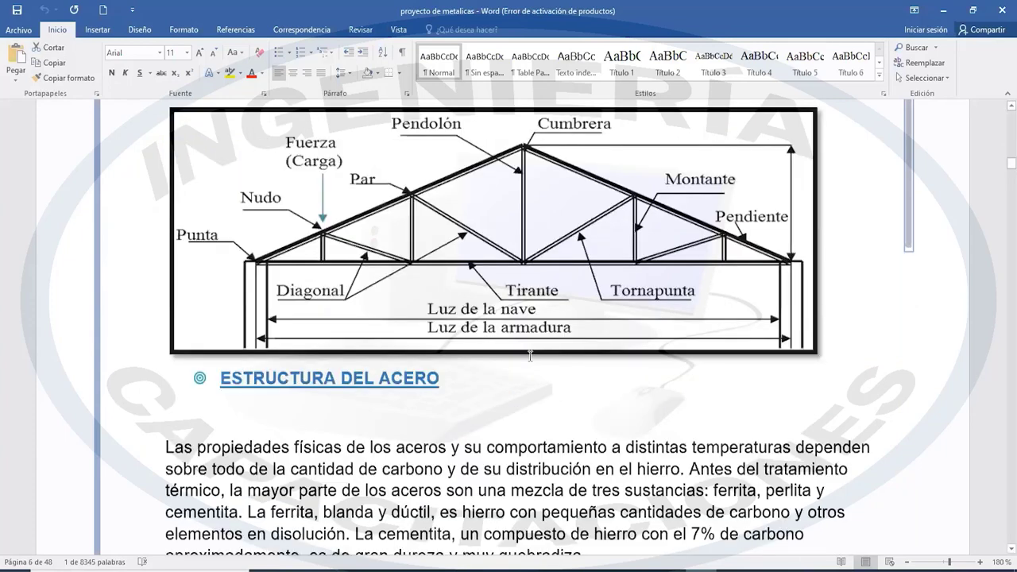
# Skim the sections on steel structure, heat treatment, carbon steels and the physical and mechanical characteristics of Fy 36 steel
pyautogui.scroll(-4, 530, 355)
pyautogui.scroll(-3, 530, 356)
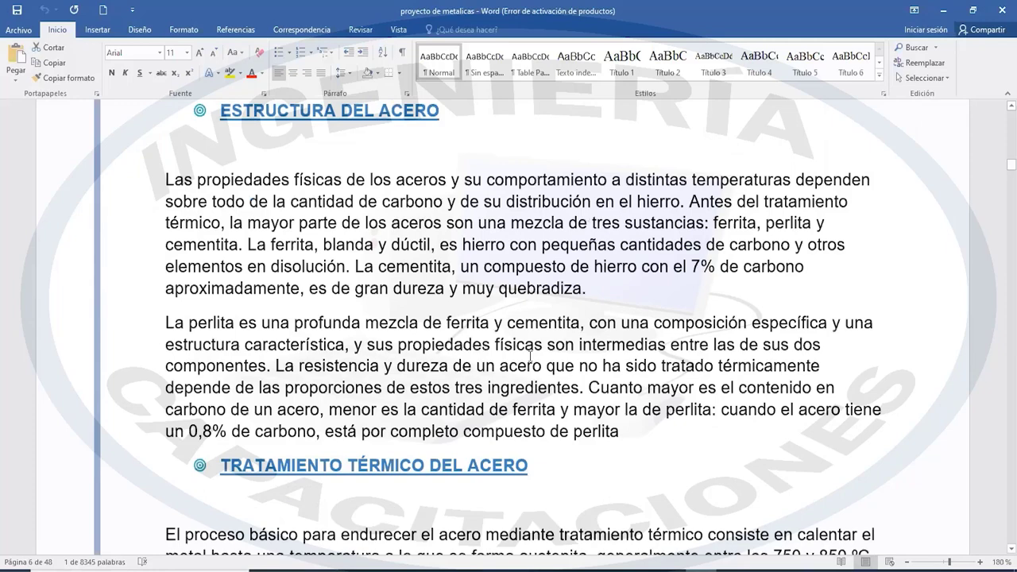
pyautogui.scroll(-2, 529, 355)
pyautogui.scroll(-7, 530, 356)
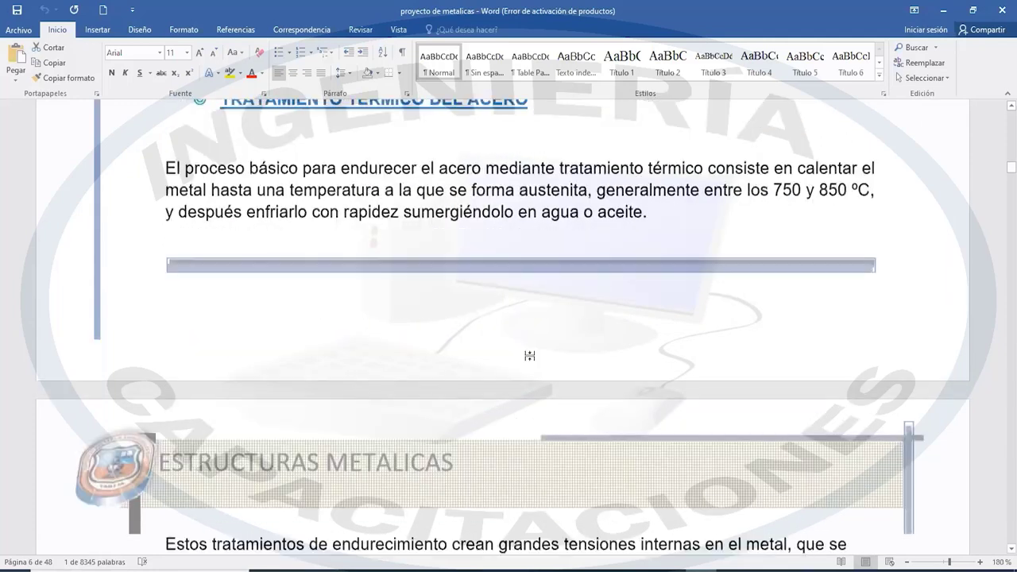
pyautogui.scroll(-10, 530, 355)
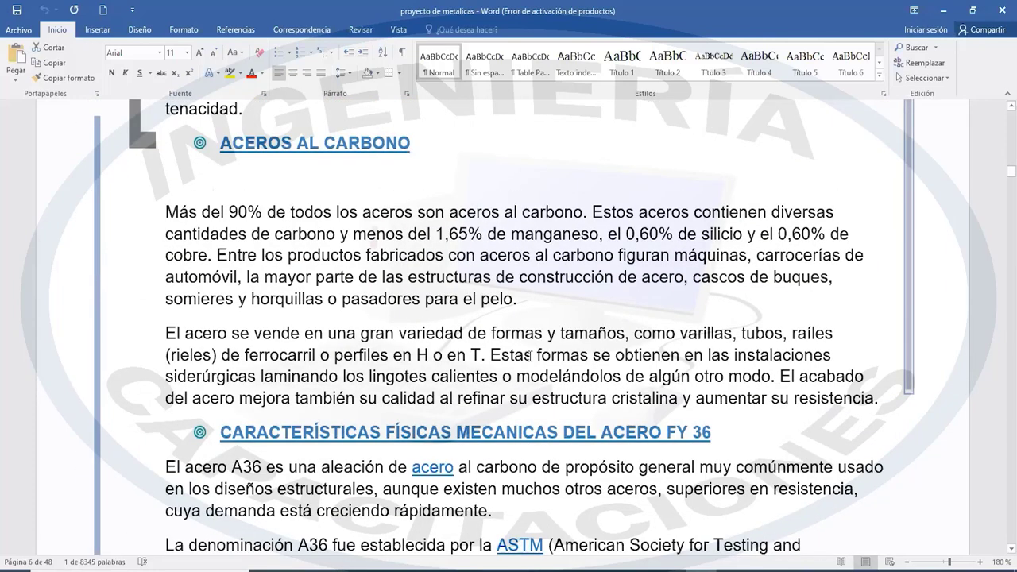
# Review the A36 steel characteristics, highlighting the density and the 36 ksi minimum yield limit in the Propiedades paragraph
pyautogui.scroll(-9, 530, 356)
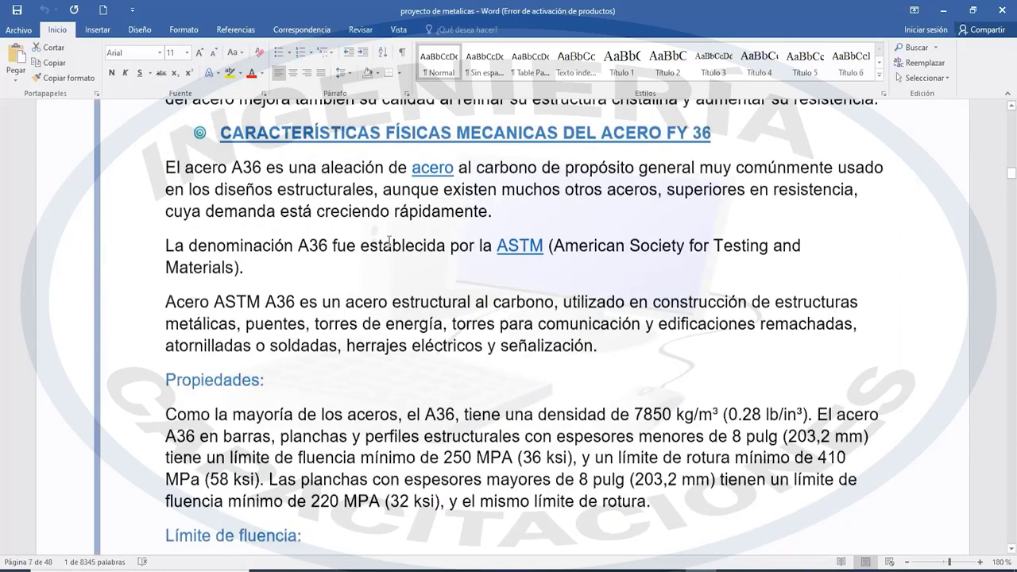
pyautogui.scroll(-1, 530, 237)
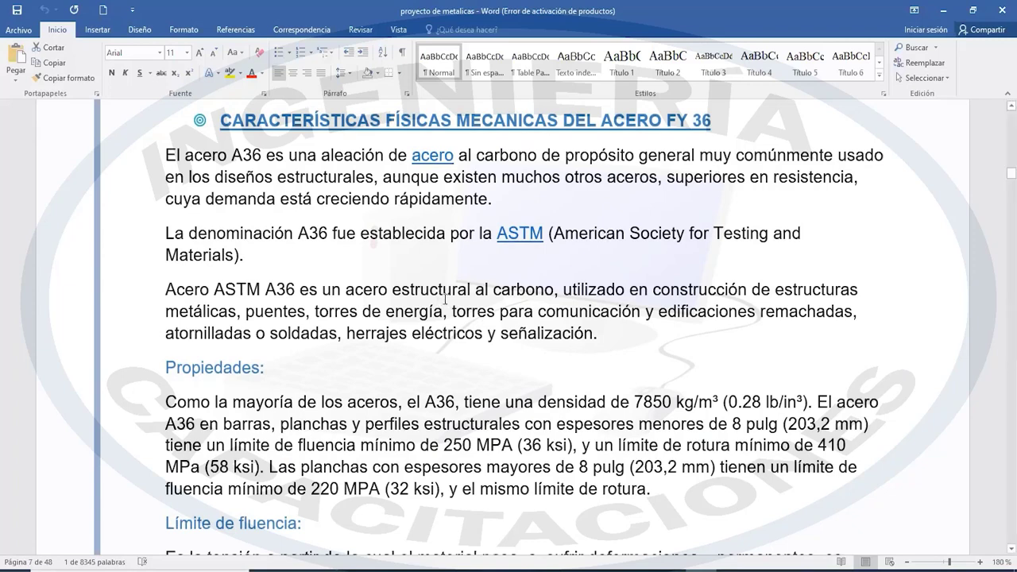
pyautogui.scroll(-3, 483, 294)
pyautogui.scroll(-3, 483, 294)
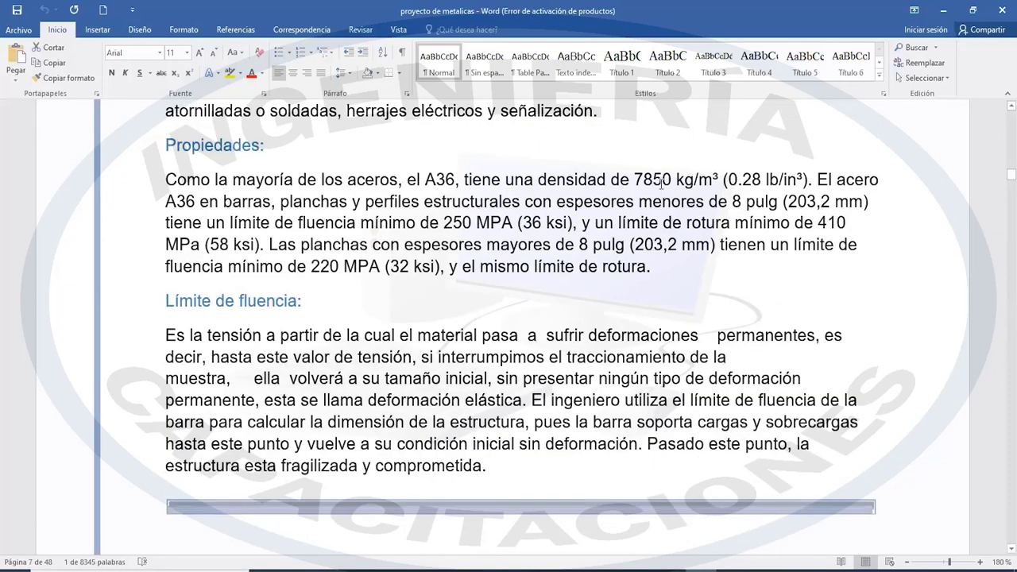
pyautogui.moveTo(653, 178); pyautogui.dragTo(699, 180)
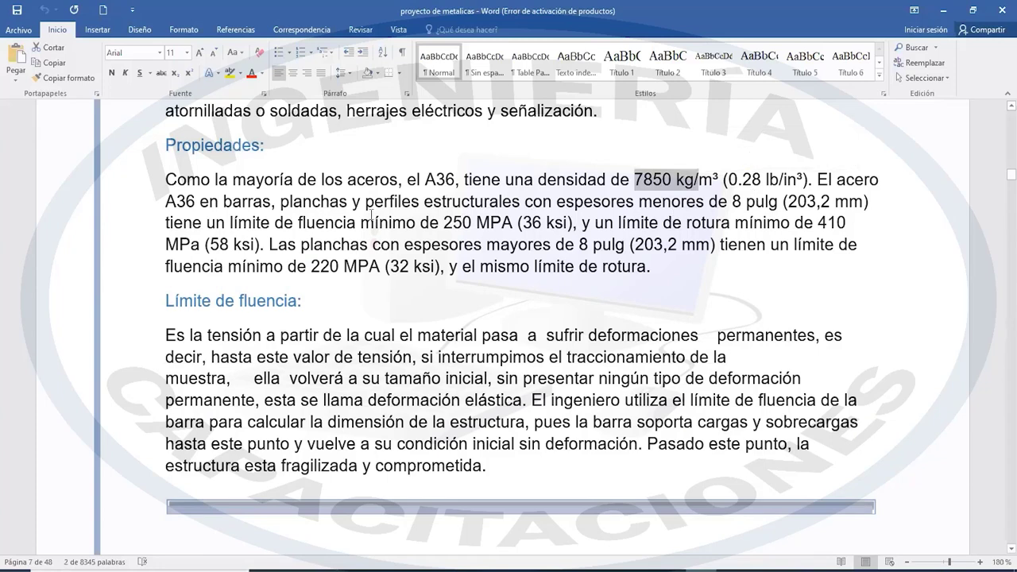
pyautogui.click(607, 237)
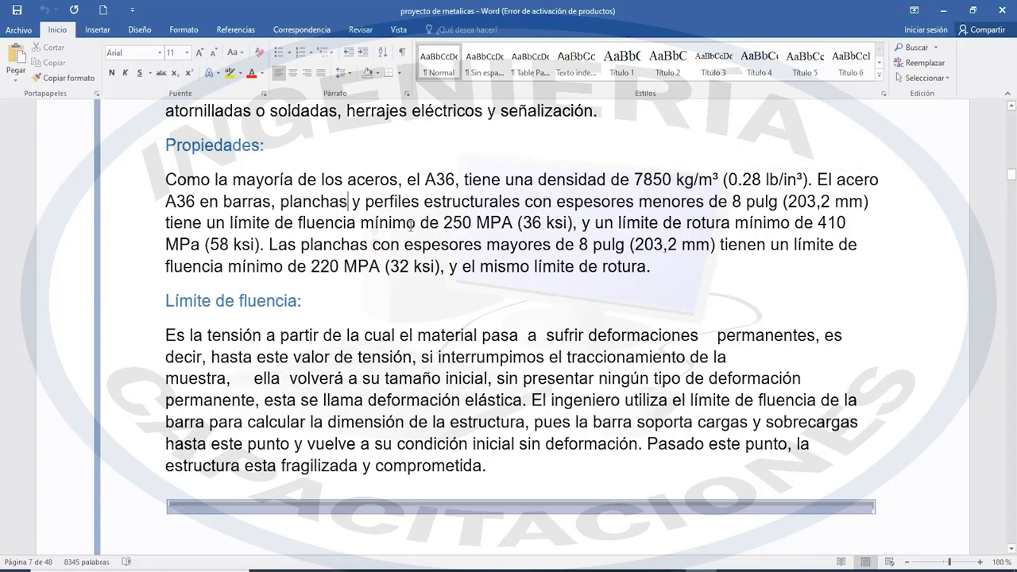
pyautogui.moveTo(444, 222); pyautogui.dragTo(569, 223)
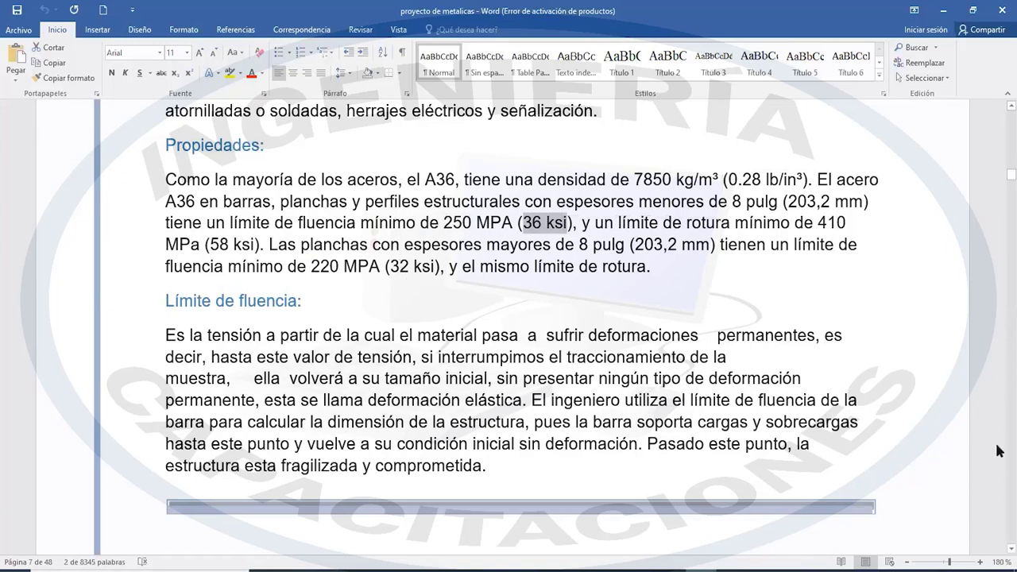
# Skim the Límite de fluencia text, the steel stress-strain diagram section and the definitions of Maleabilidad, Tenacidad and Fatiga
pyautogui.scroll(-2, 999, 453)
pyautogui.scroll(-12, 970, 452)
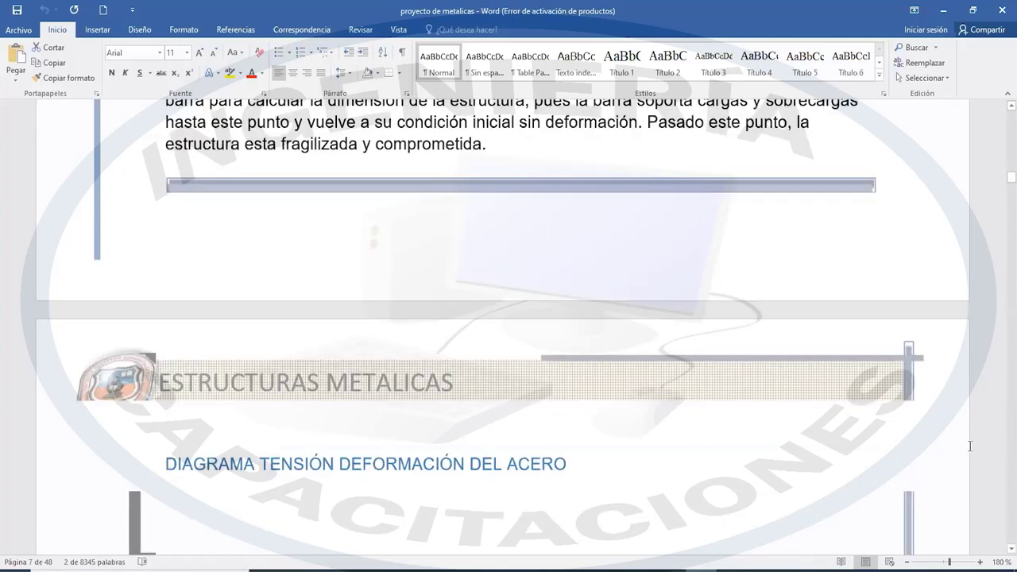
pyautogui.scroll(-8, 970, 451)
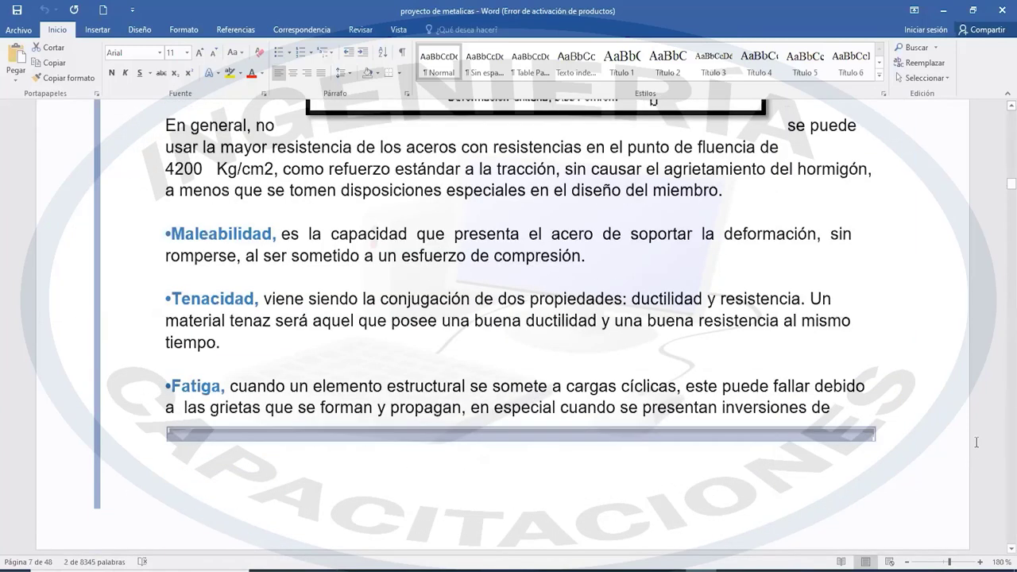
pyautogui.scroll(2, 976, 441)
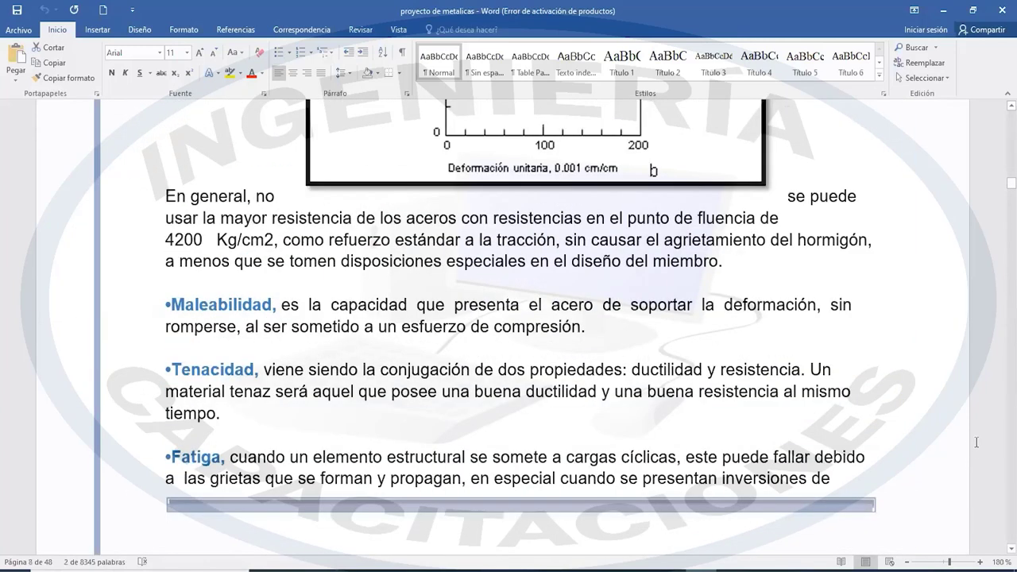
pyautogui.scroll(-5, 976, 441)
# Skim the advantages and disadvantages of steel, from Alta resistencia to Fatiga, and the Carga Pulsante and Carga Alternante graphs
pyautogui.scroll(-9, 976, 442)
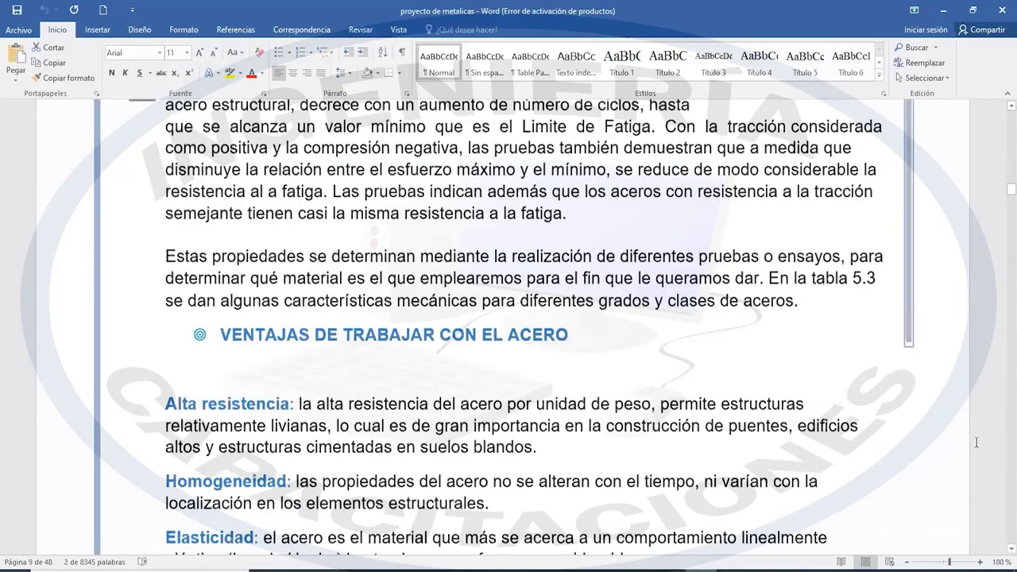
pyautogui.scroll(-10, 977, 444)
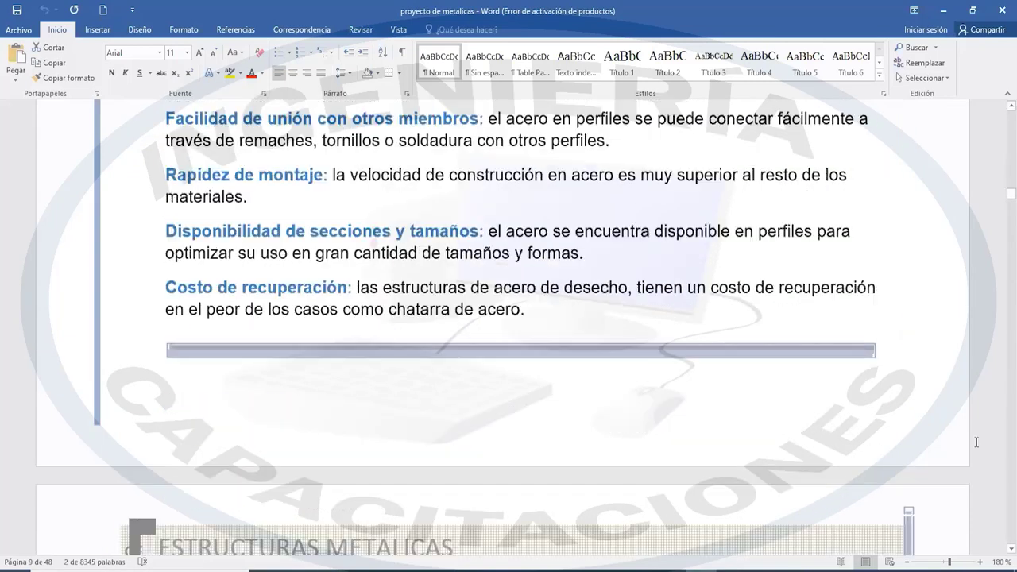
pyautogui.scroll(-10, 976, 441)
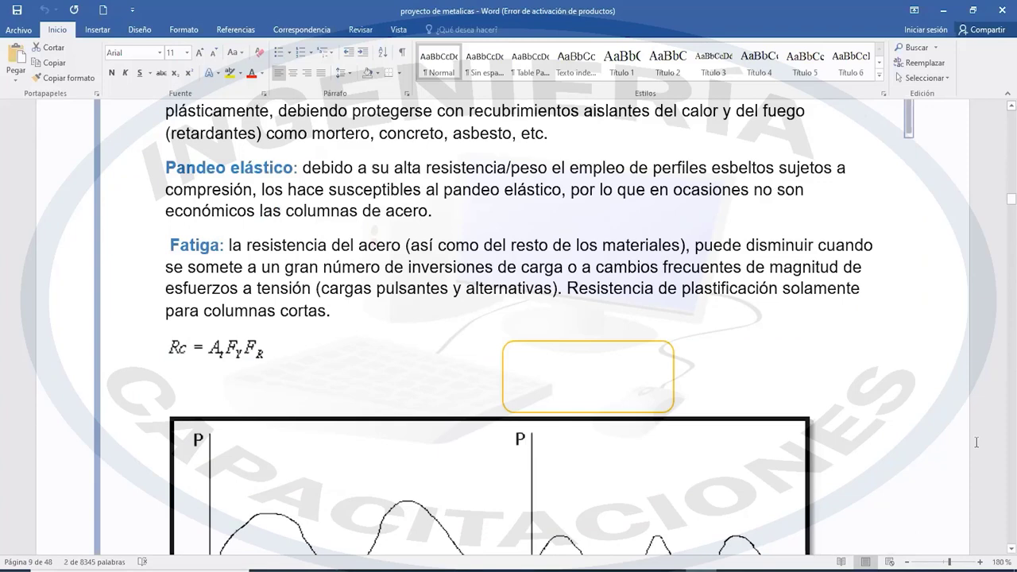
pyautogui.scroll(5, 976, 442)
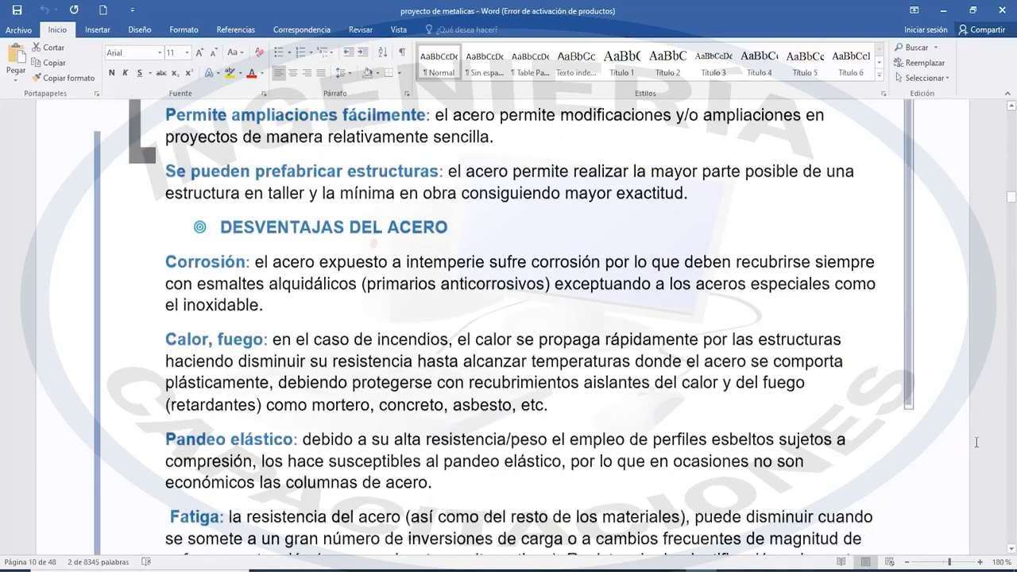
pyautogui.scroll(-4, 976, 442)
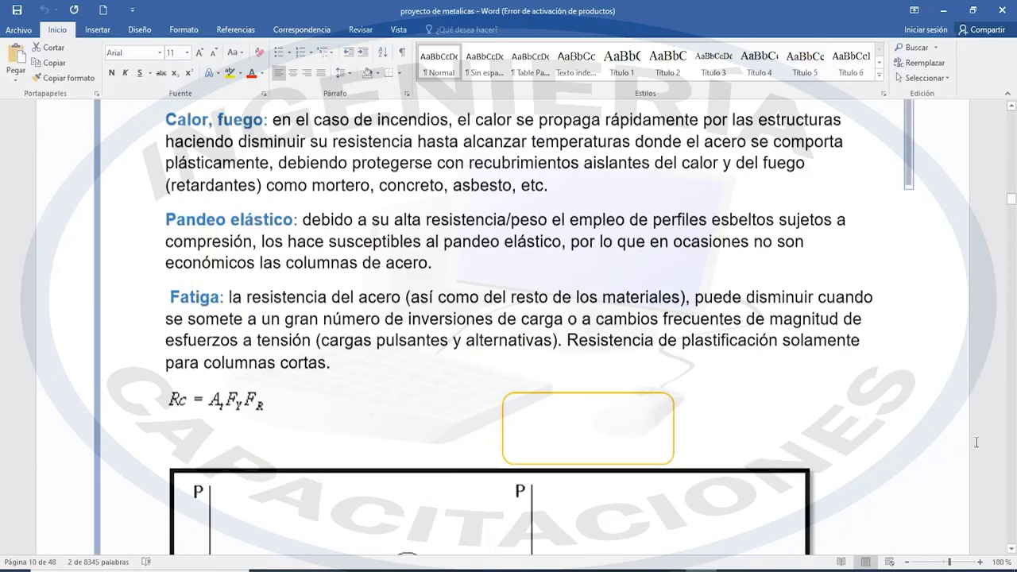
pyautogui.scroll(-20, 976, 442)
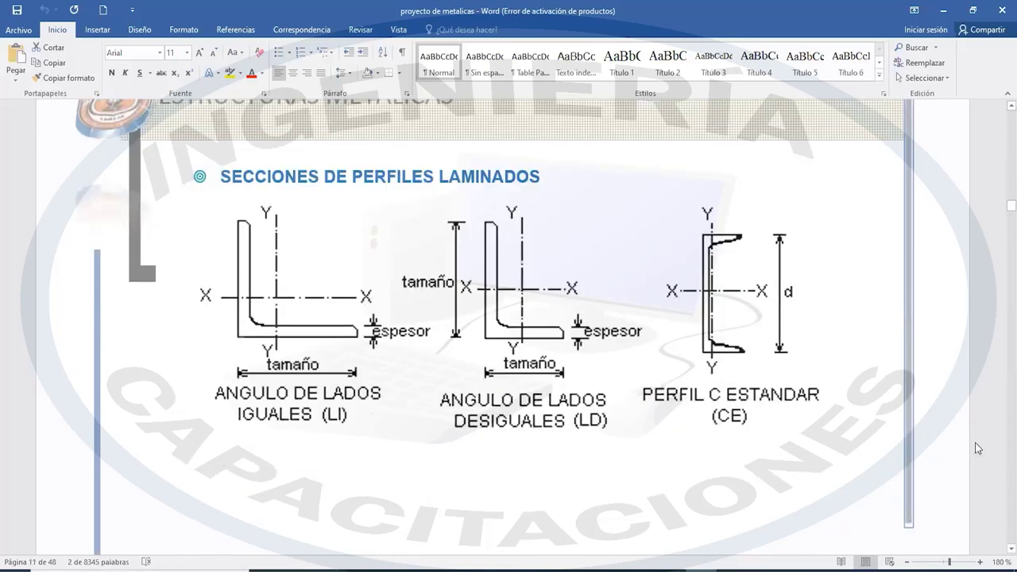
pyautogui.scroll(10, 976, 442)
pyautogui.scroll(7, 976, 442)
pyautogui.scroll(10, 975, 440)
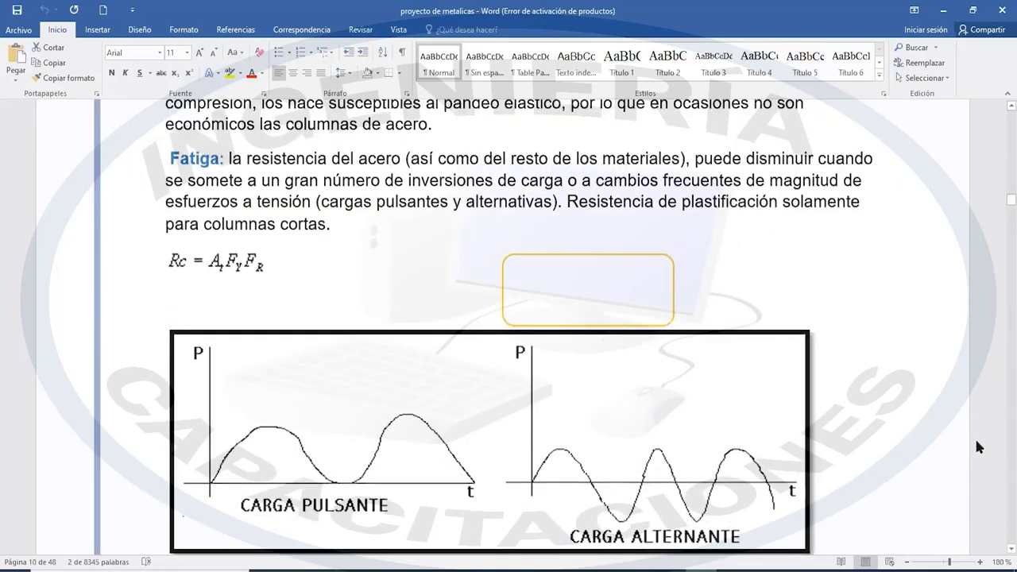
# Examine the equal-leg angle, unequal-leg angle and standard C profiles under Secciones de Perfiles Laminados
pyautogui.scroll(-4, 977, 441)
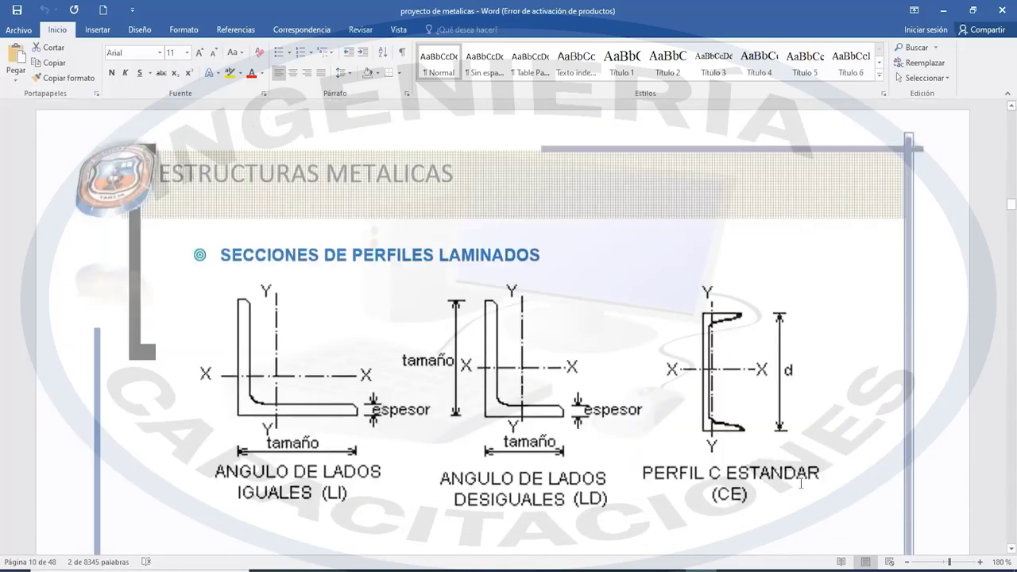
pyautogui.scroll(-2, 942, 466)
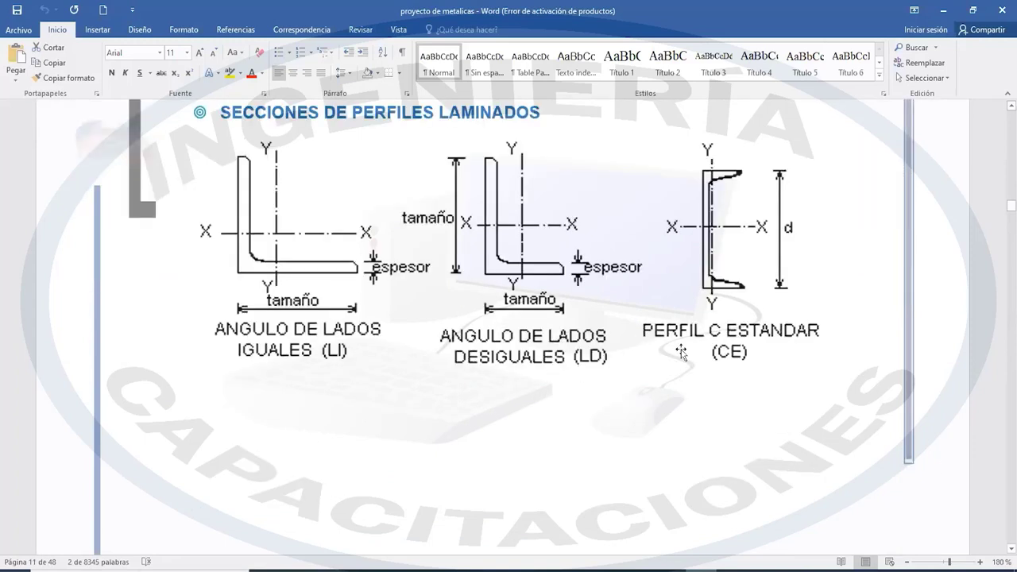
pyautogui.scroll(-5, 762, 336)
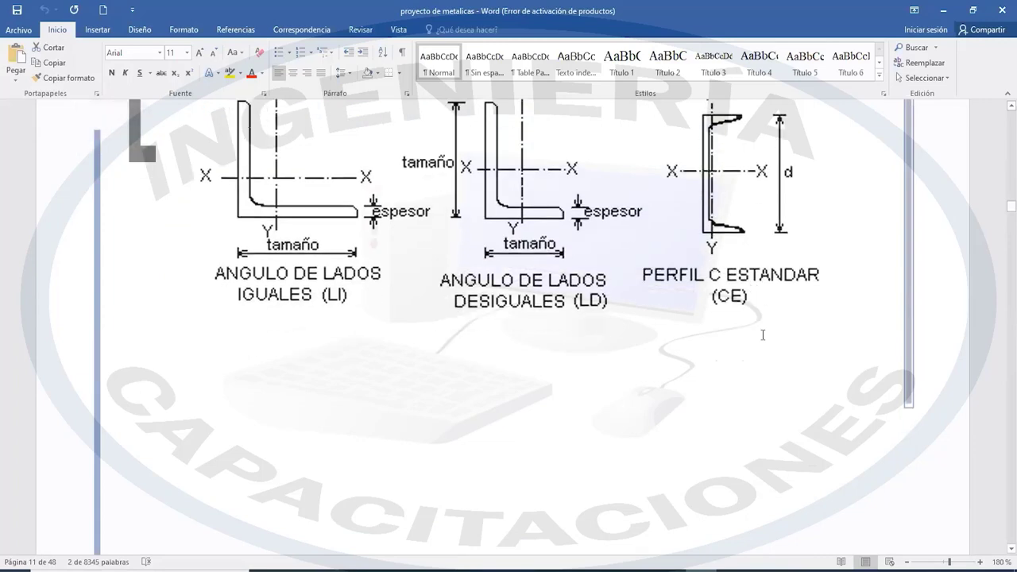
pyautogui.scroll(-8, 763, 336)
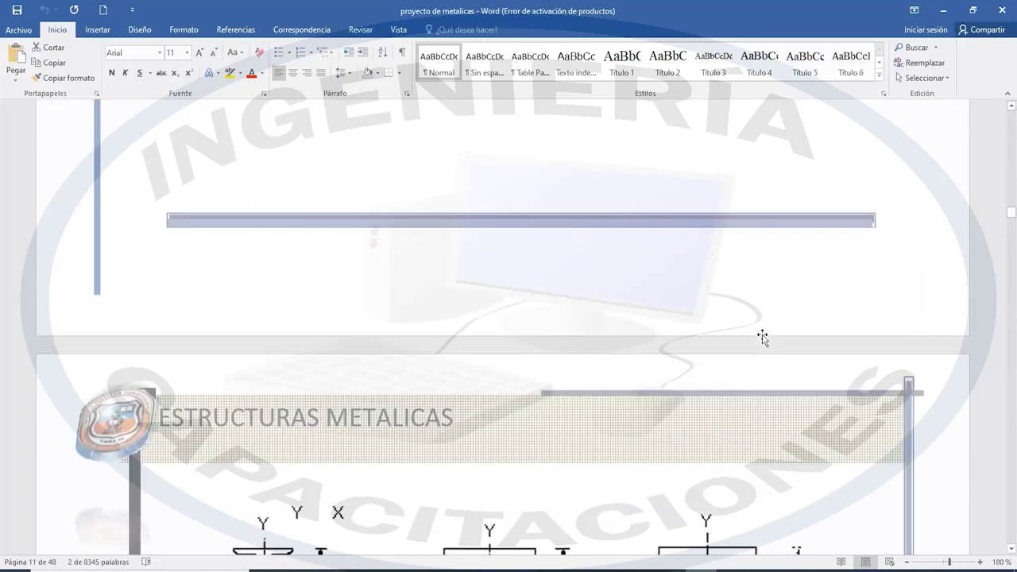
# Examine the I, T, solid round, tube and cold-formed C and Z section drawings and the photos of steel profiles
pyautogui.scroll(-1, 373, 311)
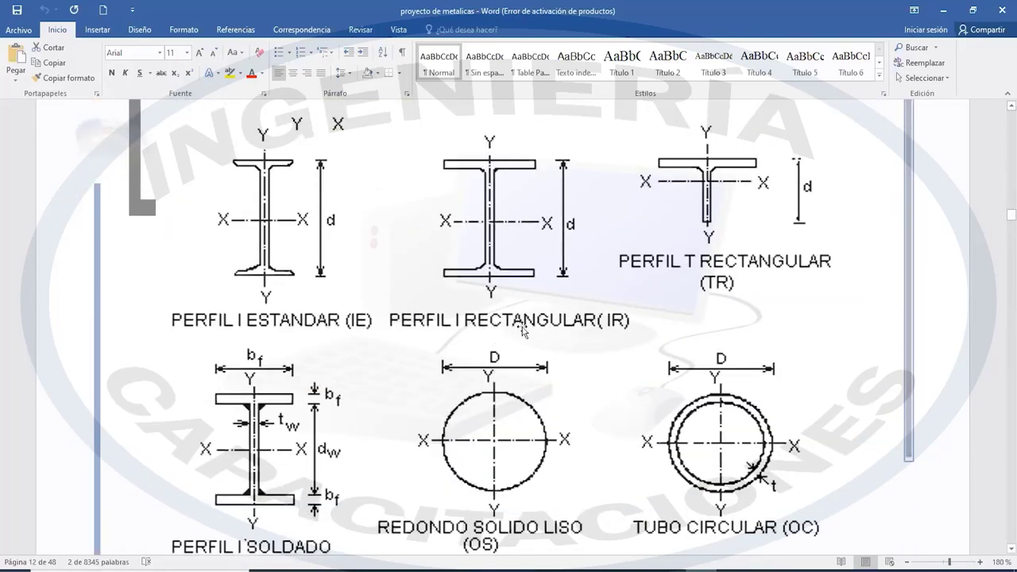
pyautogui.scroll(-3, 280, 382)
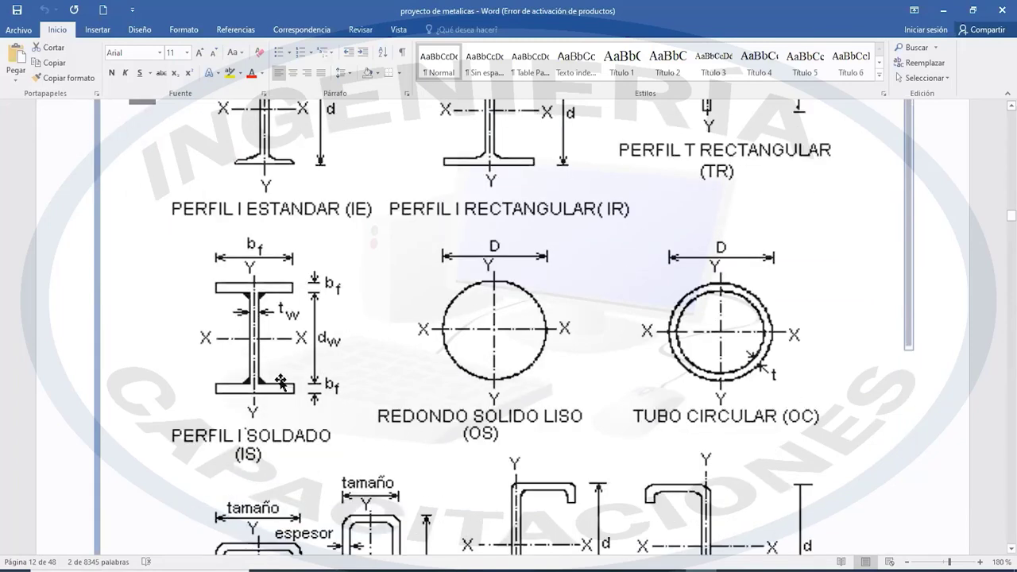
pyautogui.scroll(-1, 281, 383)
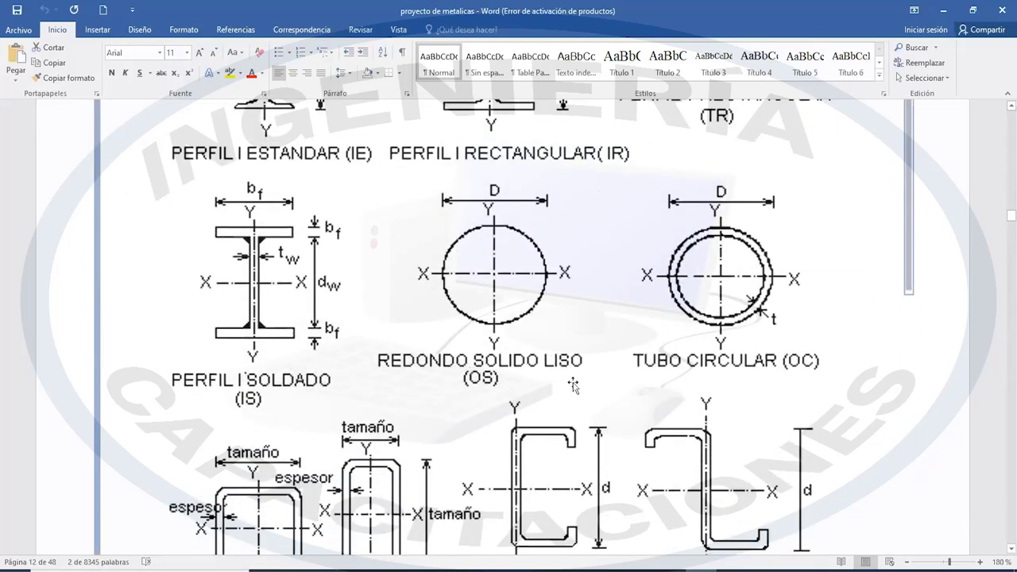
pyautogui.scroll(-1, 574, 378)
pyautogui.scroll(-2, 373, 429)
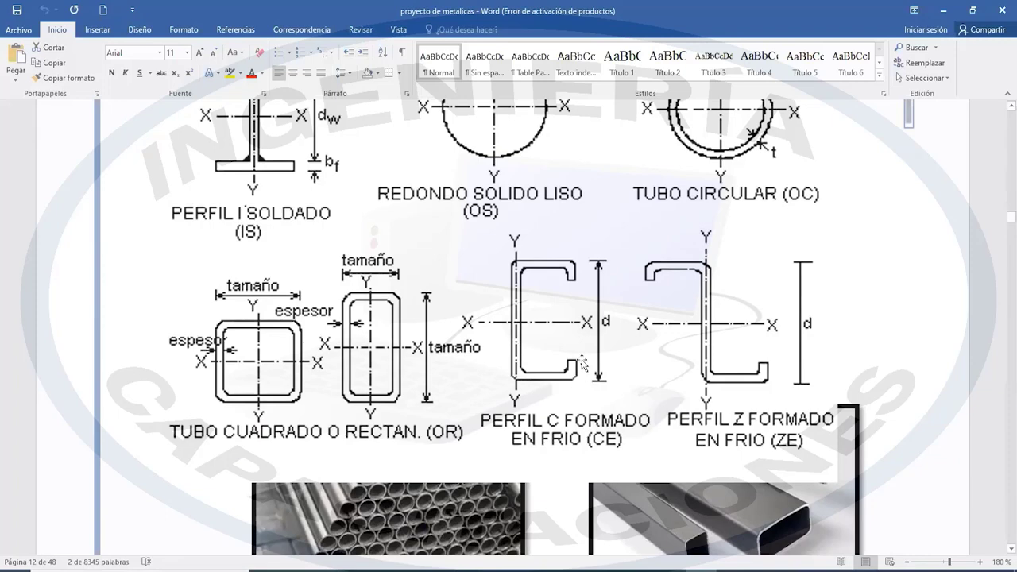
pyautogui.scroll(-1, 761, 362)
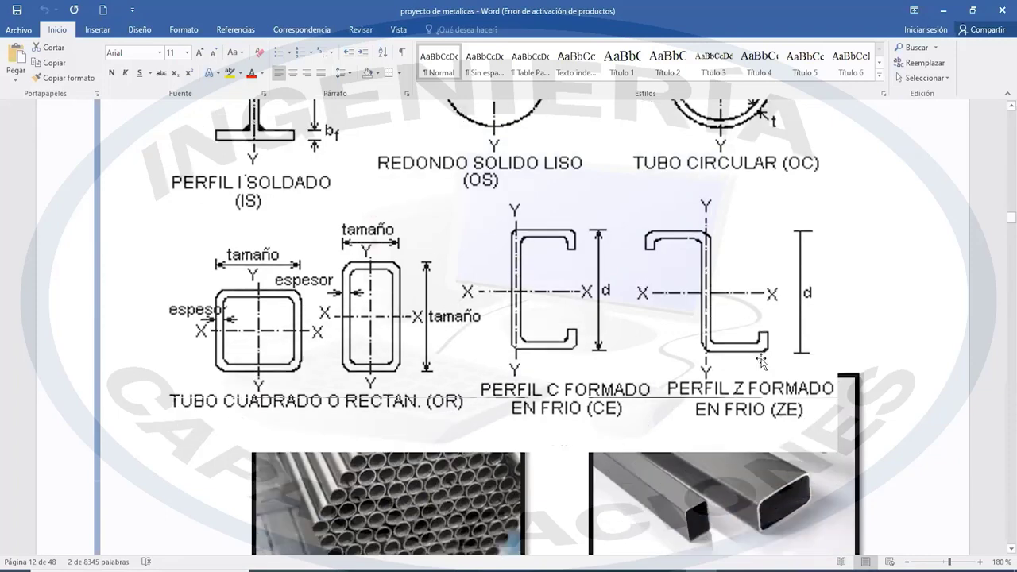
pyautogui.scroll(-3, 692, 352)
pyautogui.scroll(-13, 660, 351)
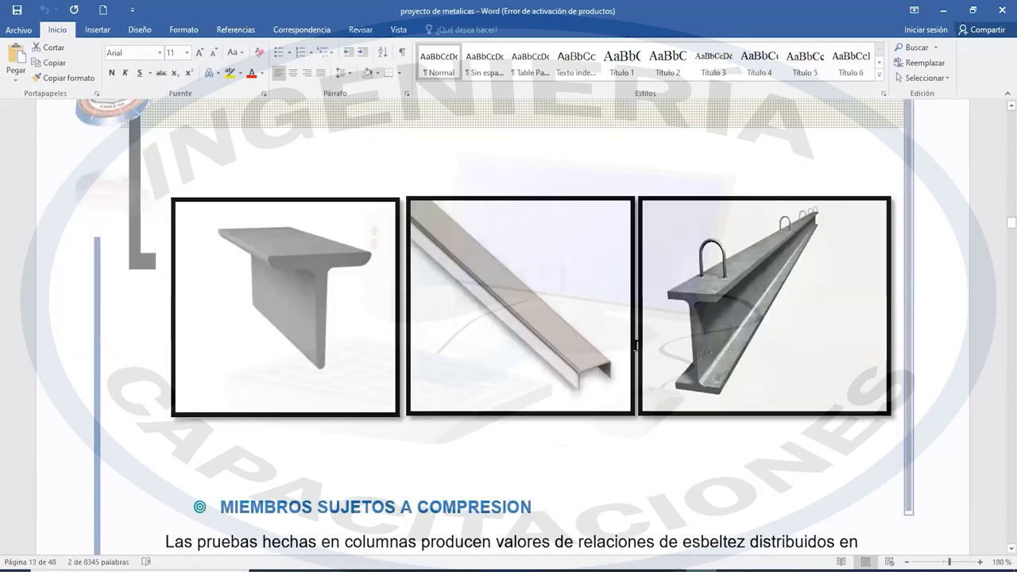
# Skim the sections on members in compression and tension, including the column failure diagrams, slenderness ratio and effective net area
pyautogui.scroll(-7, 635, 347)
pyautogui.scroll(-9, 636, 344)
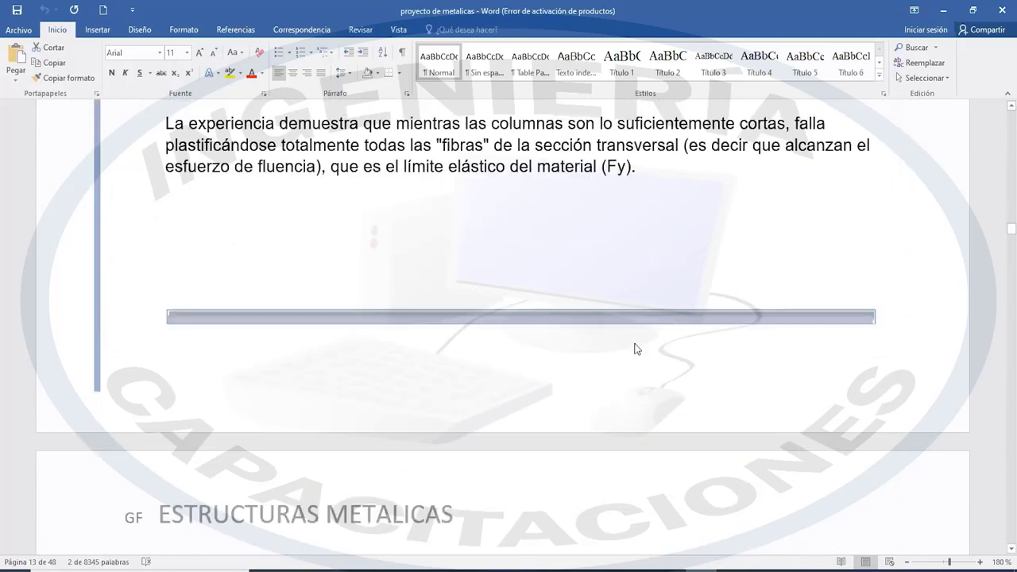
pyautogui.scroll(-7, 636, 344)
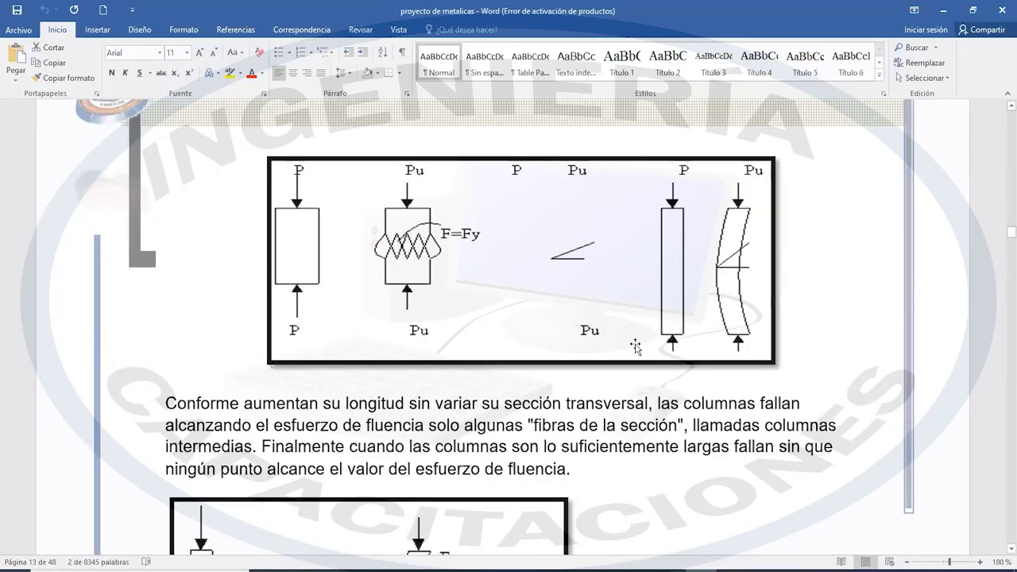
pyautogui.scroll(-10, 635, 346)
pyautogui.scroll(-6, 412, 340)
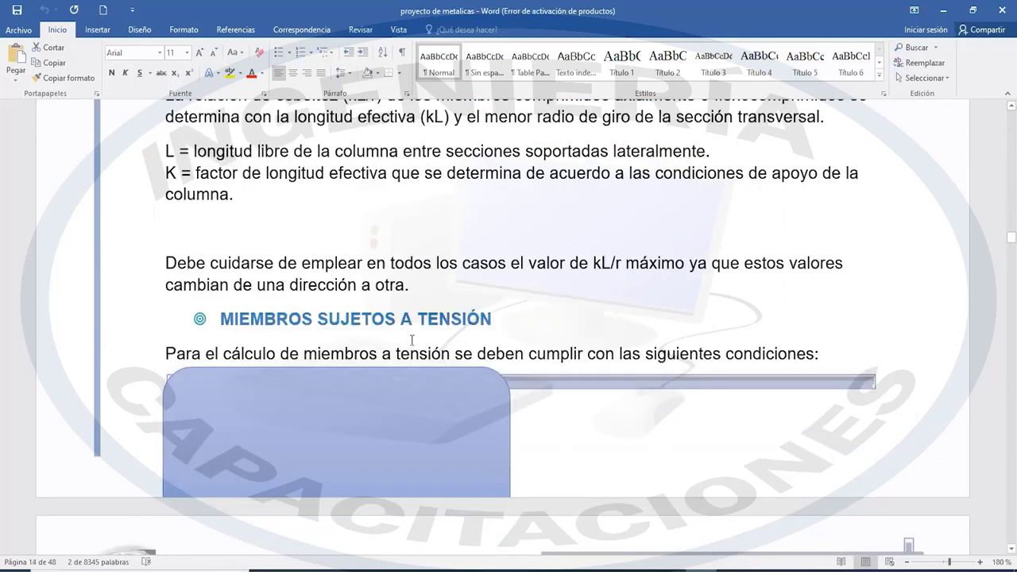
pyautogui.scroll(-13, 412, 340)
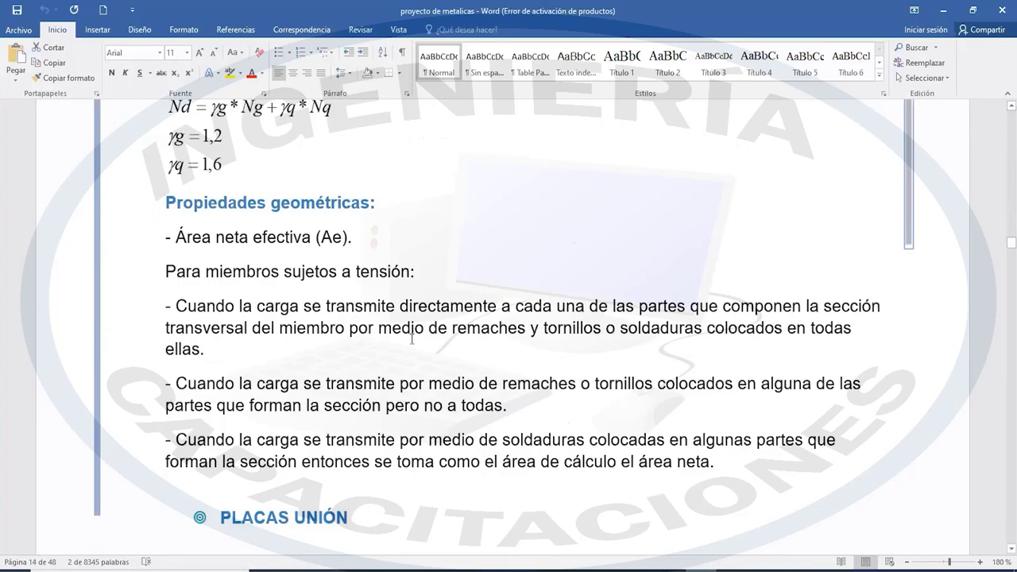
# Review the ASTM steel designation table from A-36 to A-572, including shapes, uses and minimum Fy and Fu values
pyautogui.scroll(-10, 411, 340)
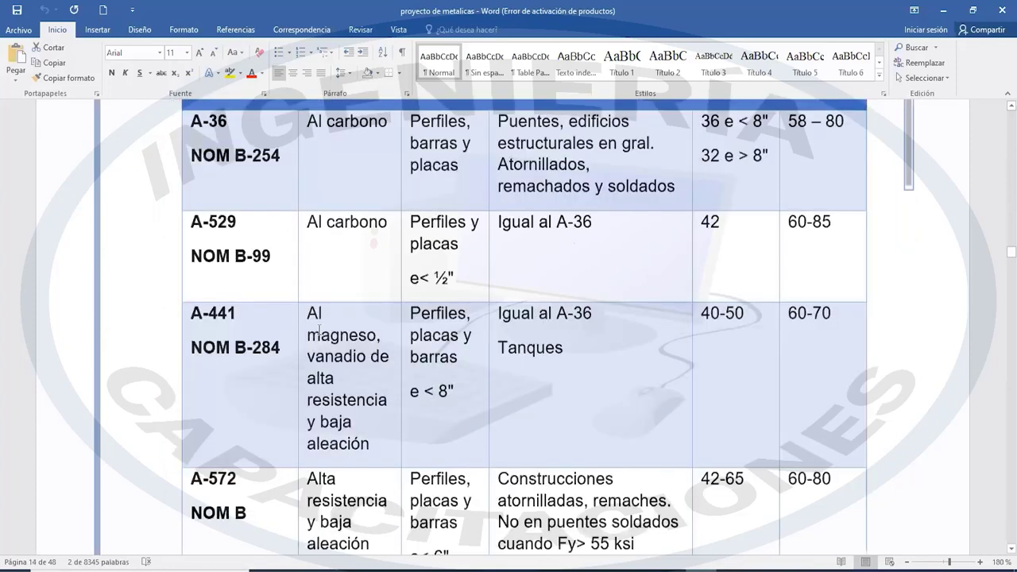
pyautogui.scroll(2, 300, 267)
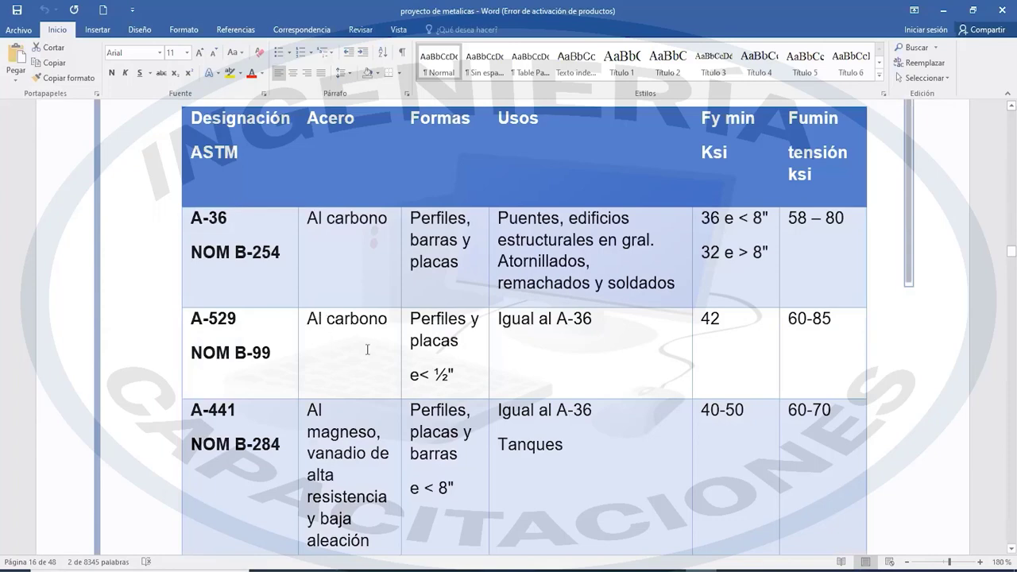
pyautogui.scroll(-1, 468, 361)
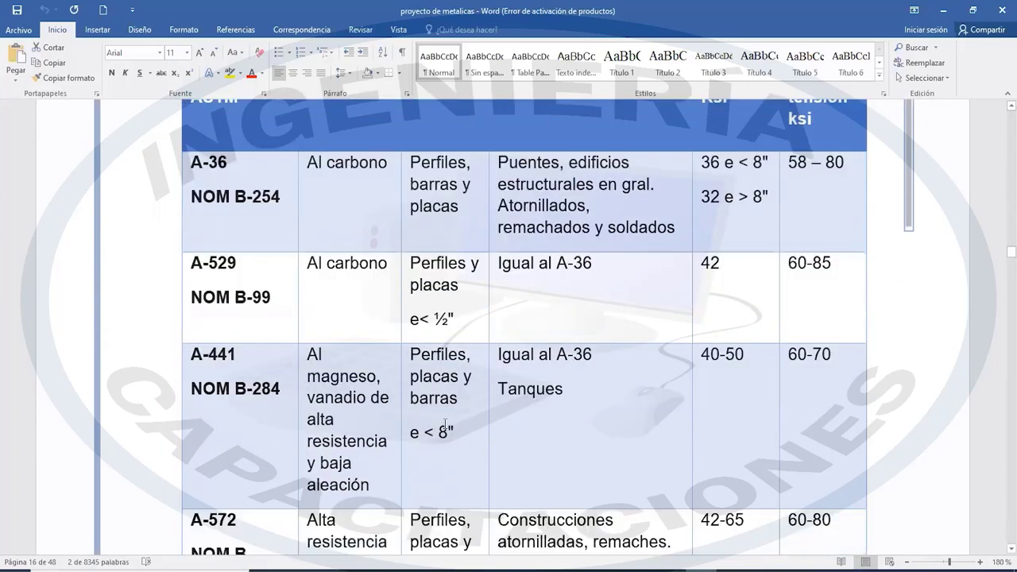
pyautogui.scroll(-2, 293, 430)
pyautogui.scroll(2, 504, 429)
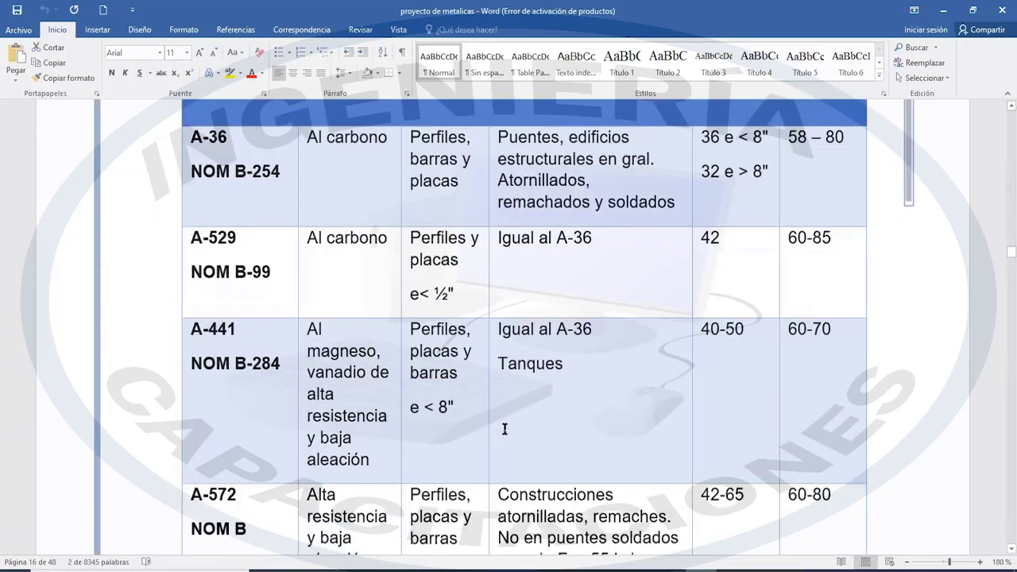
pyautogui.scroll(3, 505, 429)
pyautogui.scroll(-6, 375, 300)
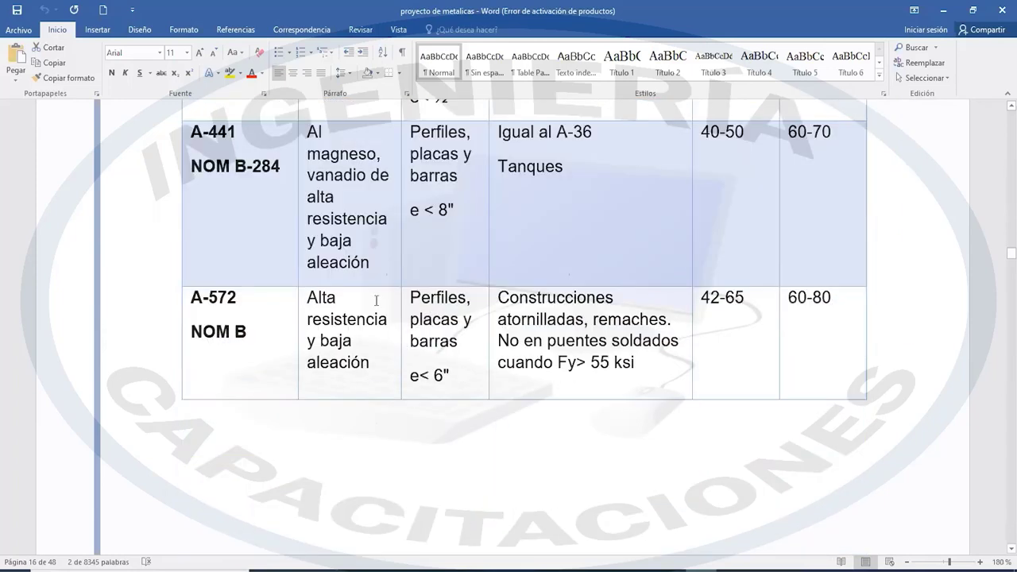
# Review the ASTM steel table through A-242 and A-514, plus the tube, sheet, casting and forging designations from A-53 to A-668
pyautogui.scroll(-6, 375, 299)
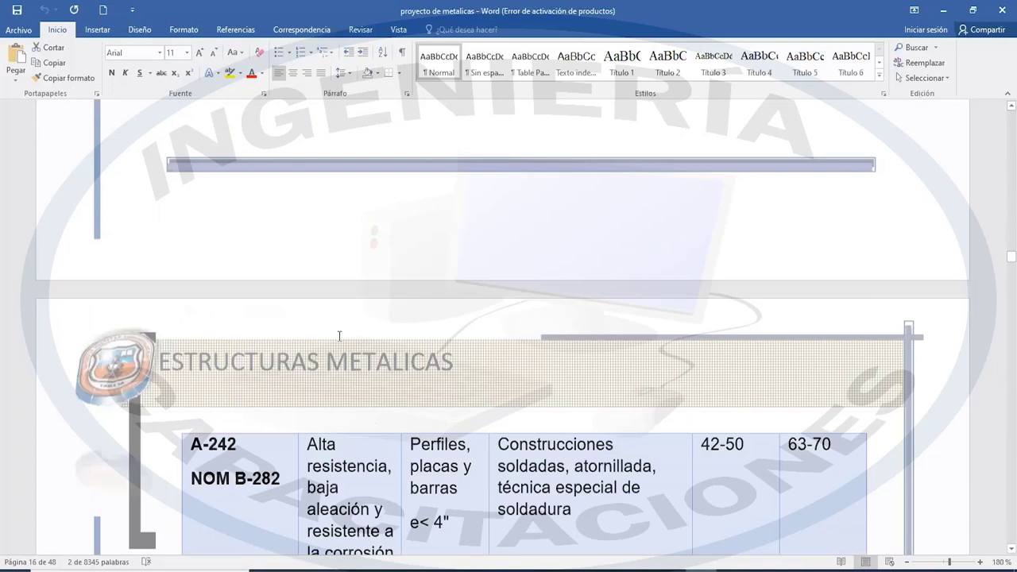
pyautogui.scroll(-4, 276, 254)
pyautogui.scroll(-2, 262, 326)
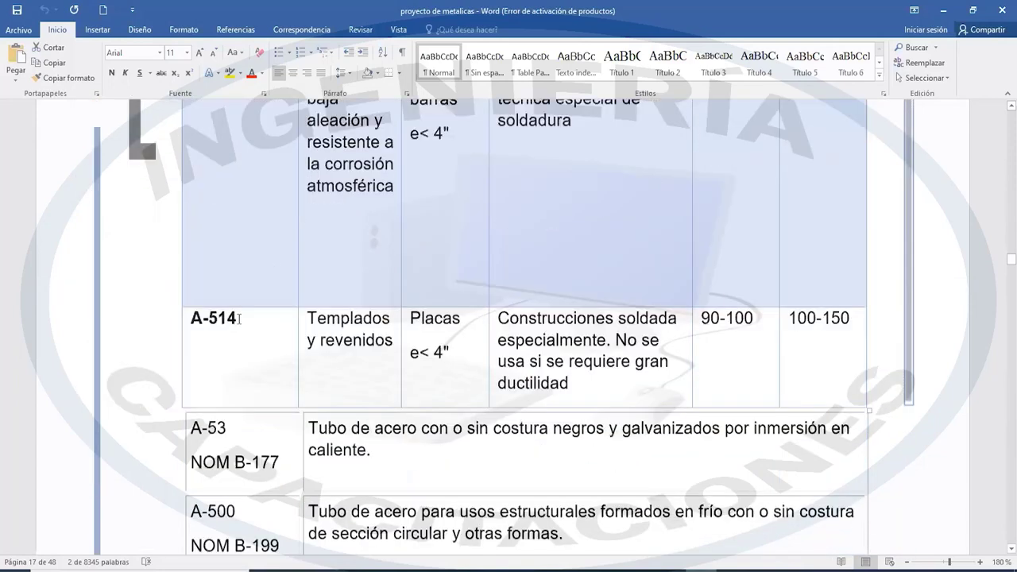
pyautogui.scroll(-2, 433, 280)
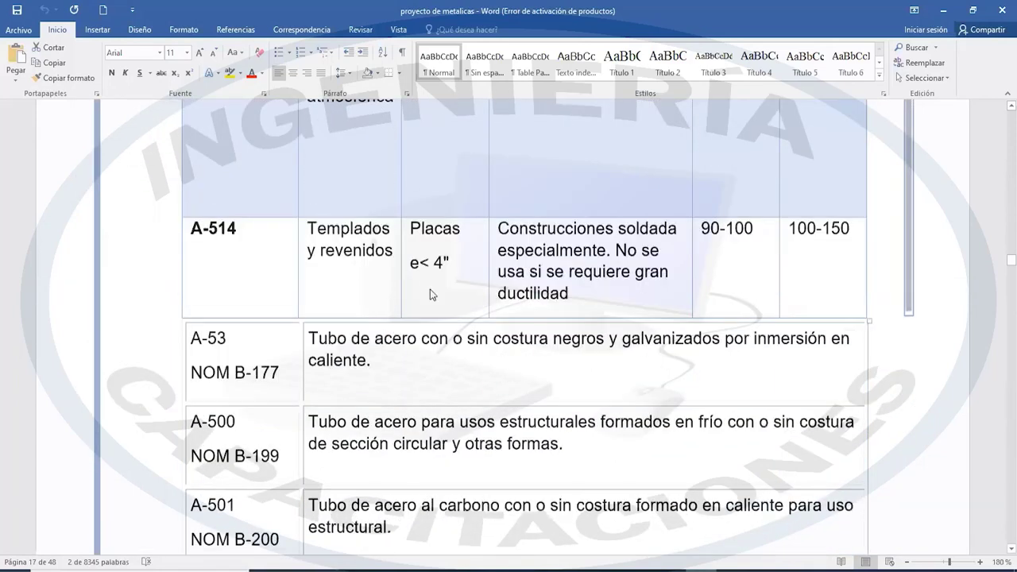
pyautogui.scroll(5, 426, 297)
pyautogui.scroll(4, 422, 311)
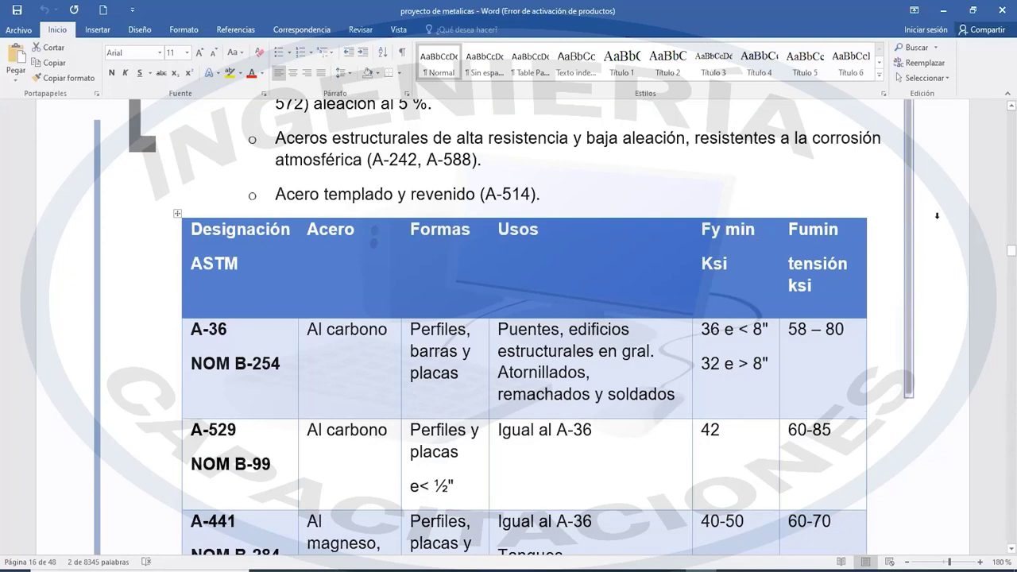
pyautogui.scroll(-3, 829, 254)
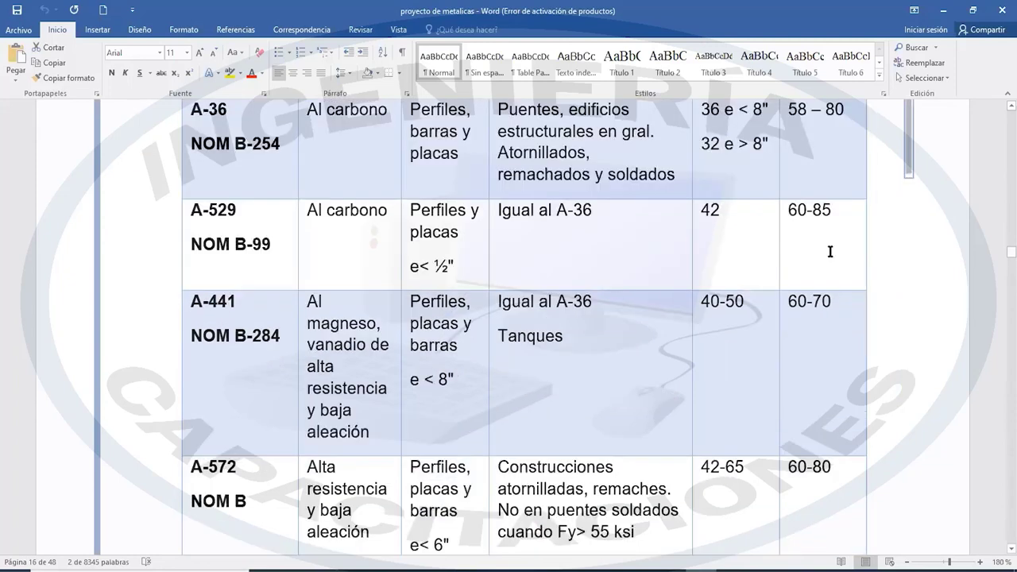
pyautogui.scroll(-5, 829, 257)
pyautogui.scroll(-6, 831, 245)
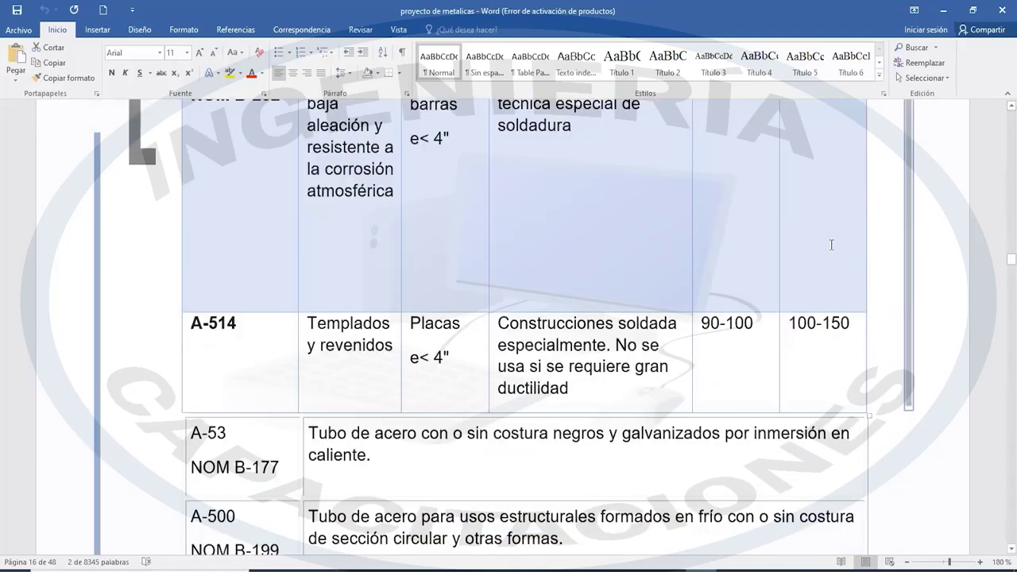
pyautogui.scroll(-6, 831, 245)
pyautogui.scroll(-2, 830, 244)
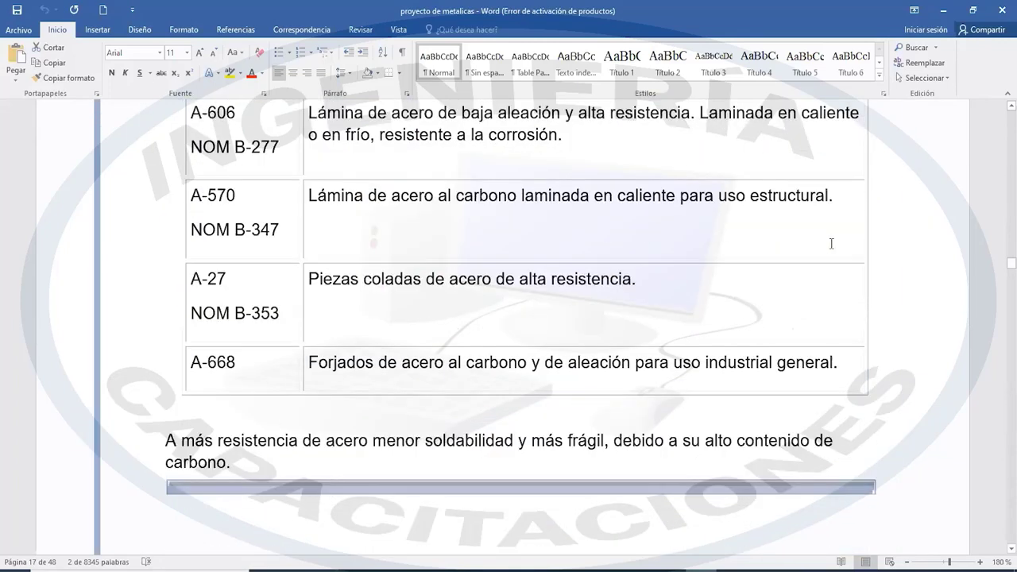
# Review the steel ductility diagram and the Duralit corrugated sheet specifications under Especificaciones del Material de Cubierta
pyautogui.scroll(-5, 831, 244)
pyautogui.scroll(-4, 830, 244)
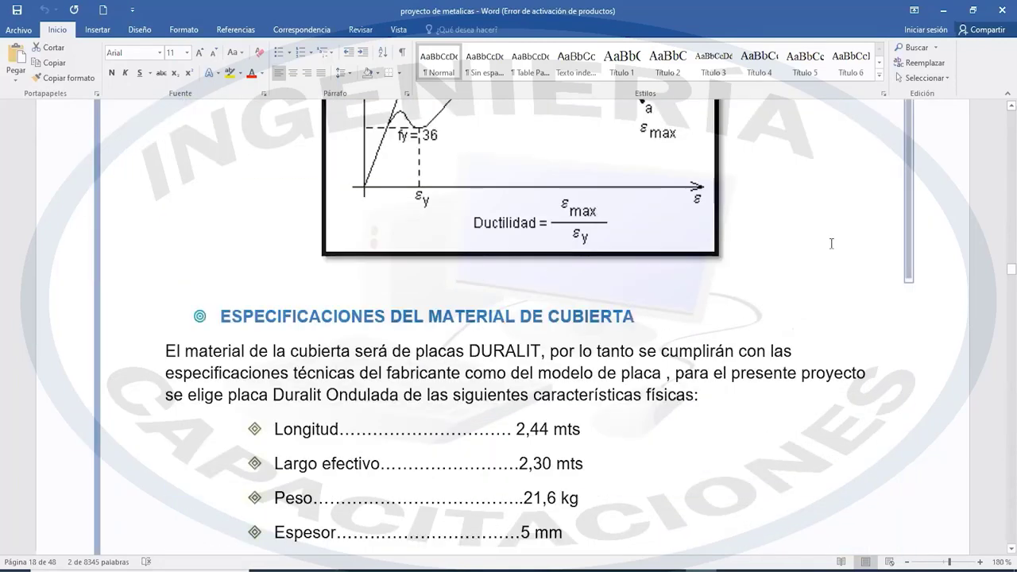
pyautogui.scroll(-1, 830, 244)
pyautogui.scroll(-1, 831, 244)
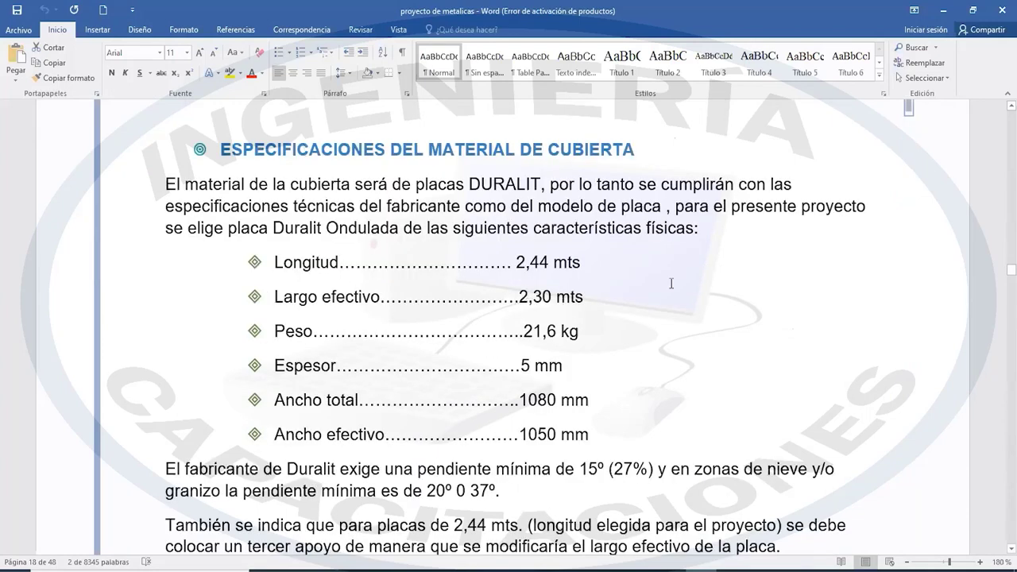
pyautogui.scroll(-2, 671, 283)
# Examine the roof slope, height, span and truss spacing, and the ASTM-36 steel properties and load factors for the truss
pyautogui.scroll(-6, 671, 283)
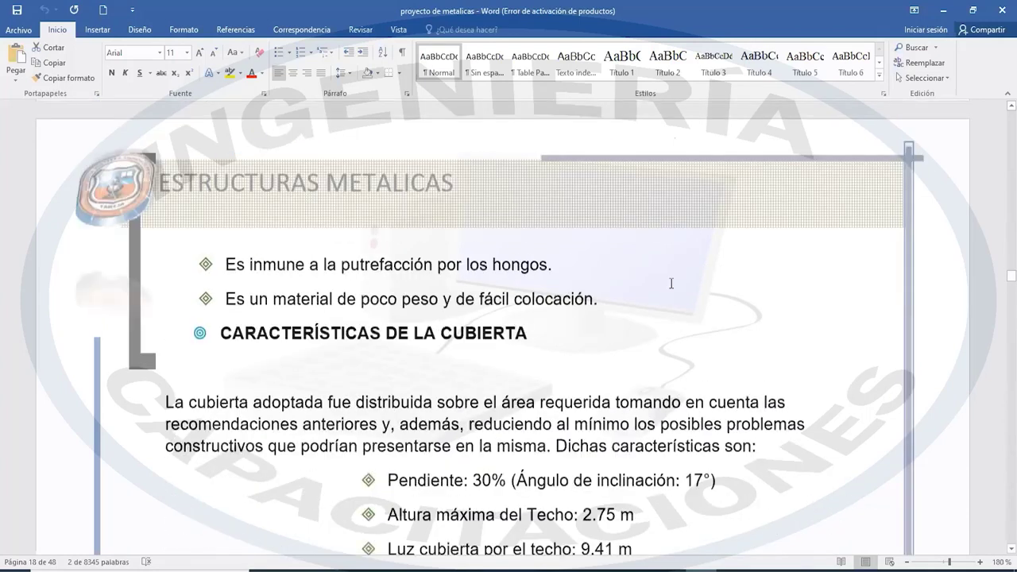
pyautogui.scroll(-2, 671, 283)
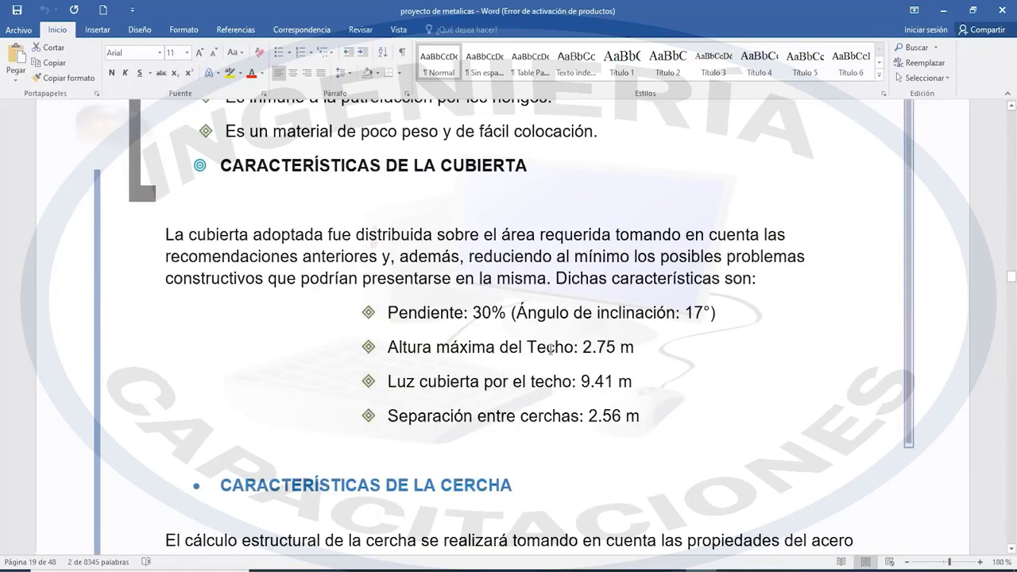
pyautogui.scroll(-1, 442, 294)
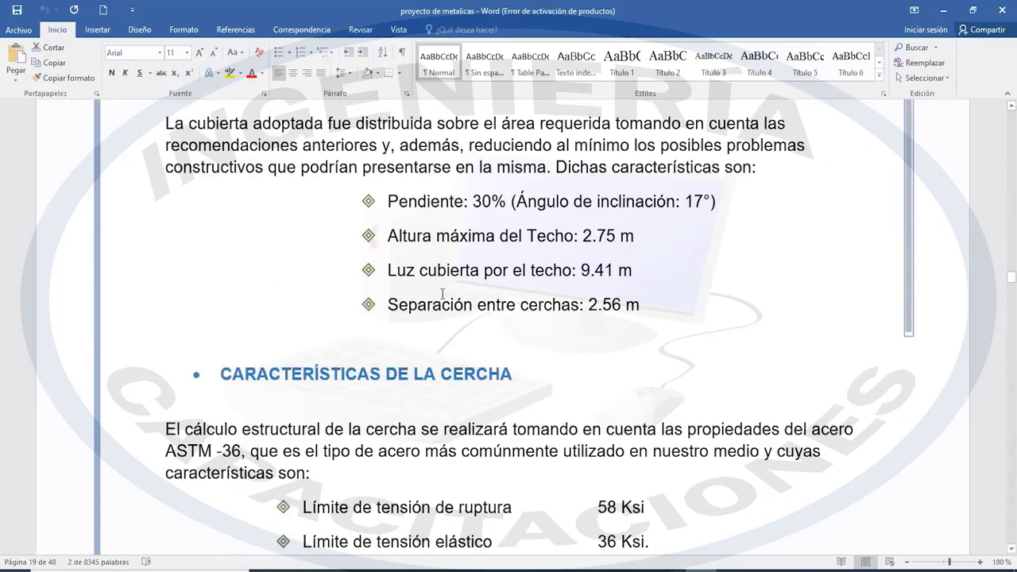
pyautogui.scroll(-2, 442, 291)
pyautogui.scroll(-1, 441, 280)
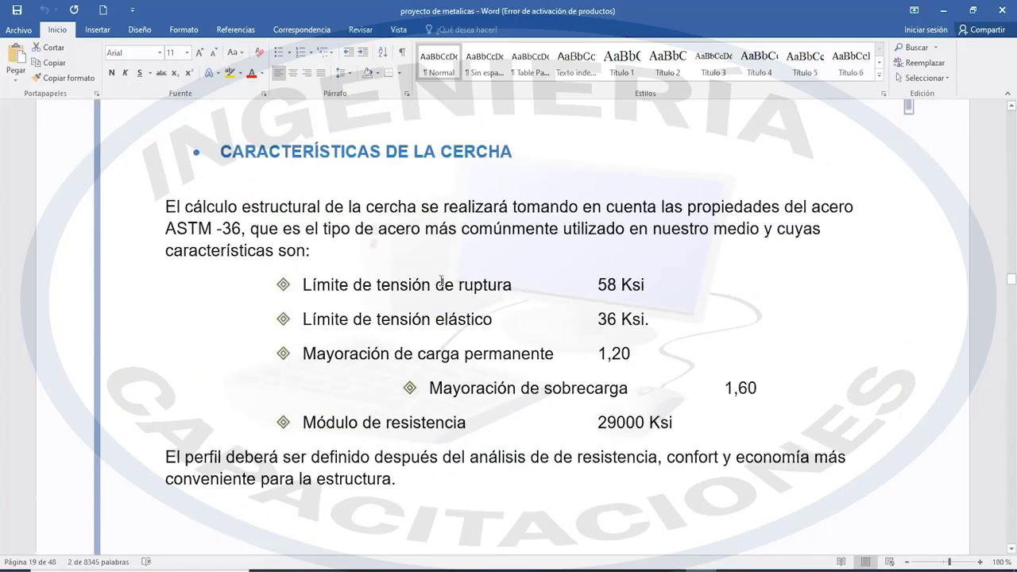
pyautogui.scroll(-1, 507, 250)
pyautogui.scroll(1, 498, 271)
# Examine the fibre-cement tile catalogue table under Cálculos, covering lengths, widths, overlaps, weights and slope diagrams
pyautogui.scroll(-5, 498, 271)
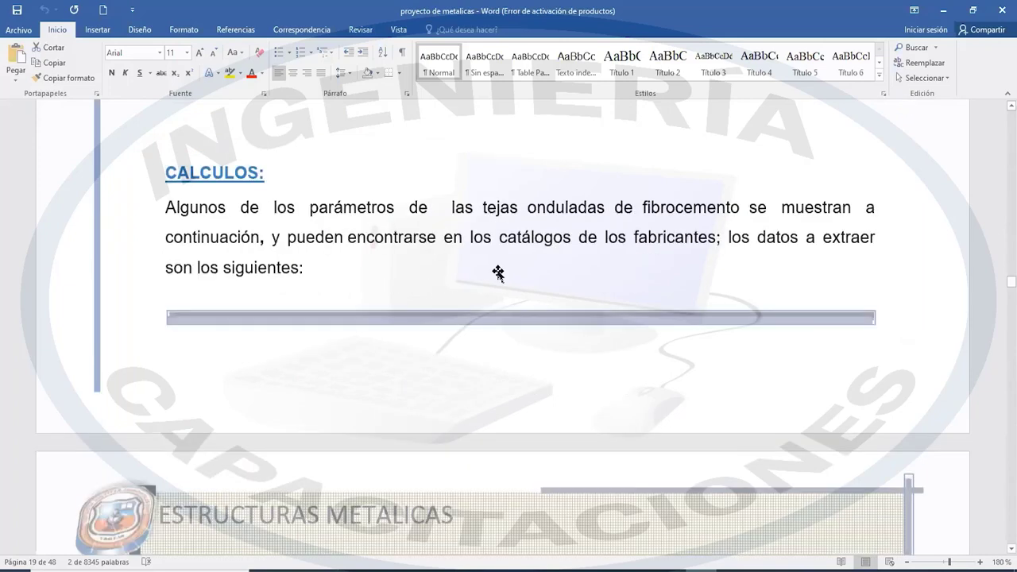
pyautogui.scroll(-6, 498, 272)
pyautogui.scroll(-7, 498, 272)
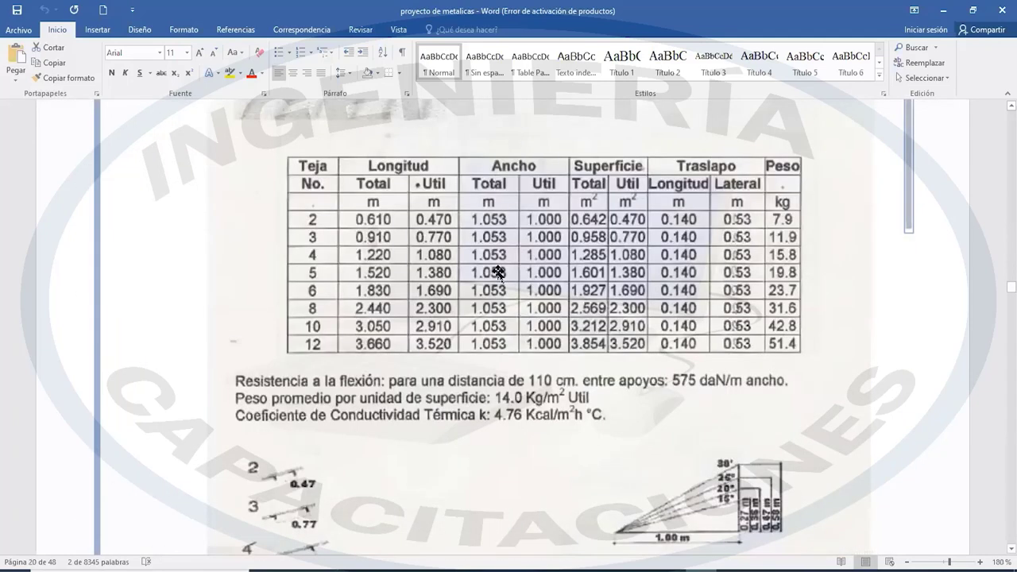
pyautogui.scroll(4, 498, 272)
pyautogui.scroll(-3, 498, 273)
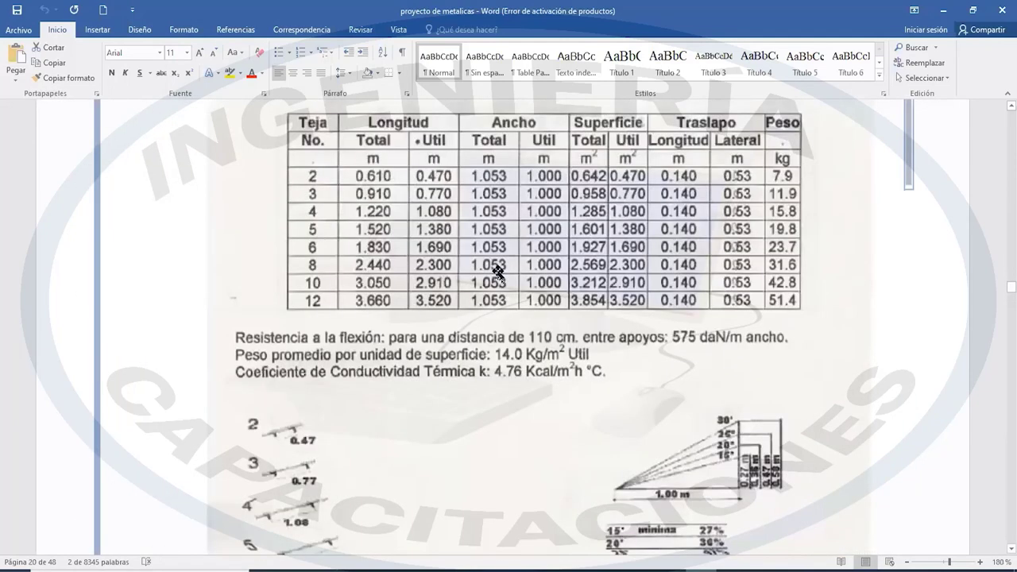
pyautogui.scroll(-8, 498, 273)
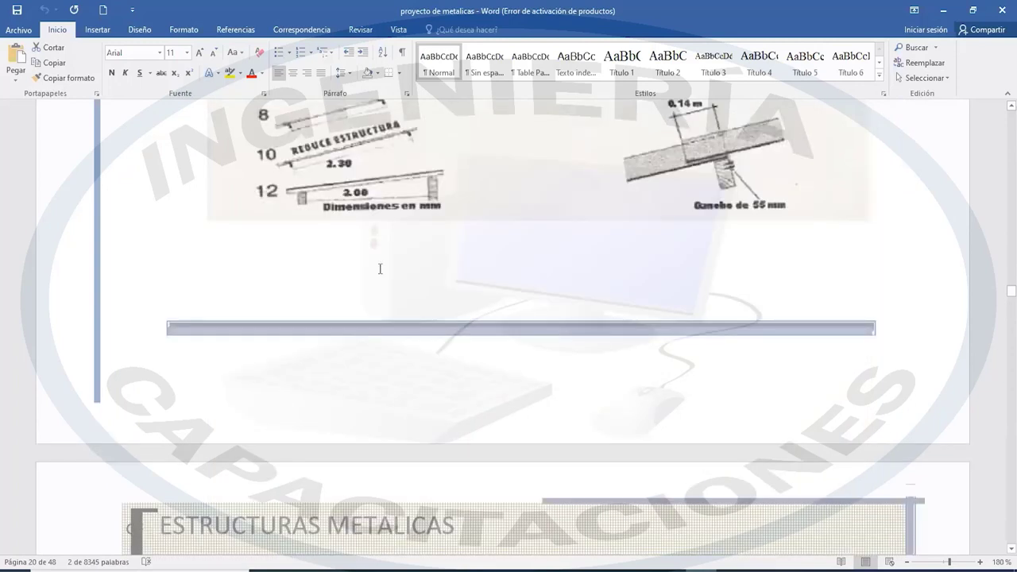
# Review the tile overlap and purlin spacing drawing and the Cubierta arquitectónica data on weight, sheet dimensions and minimum slope
pyautogui.scroll(-7, 380, 269)
pyautogui.scroll(-5, 520, 349)
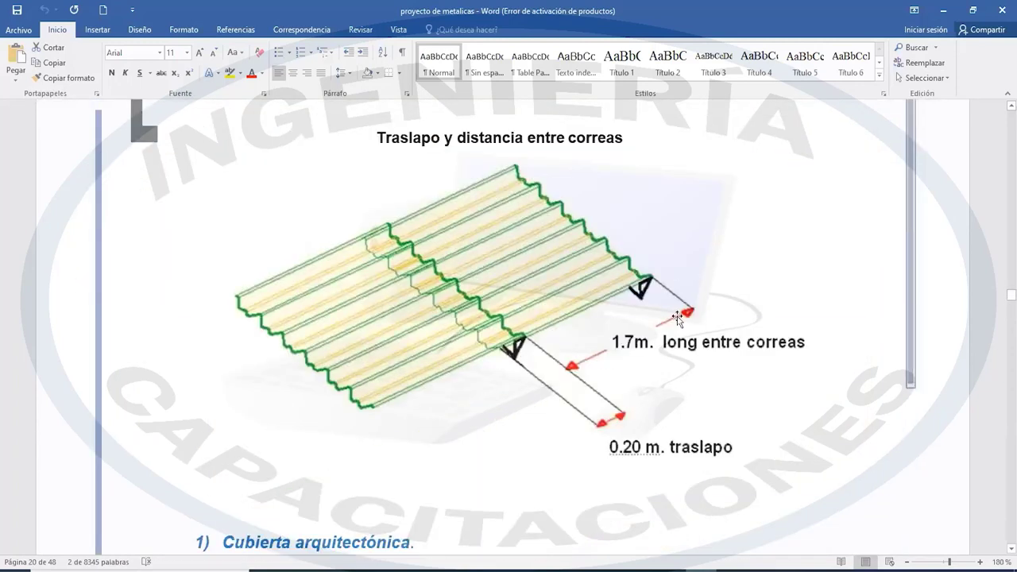
pyautogui.scroll(-5, 507, 318)
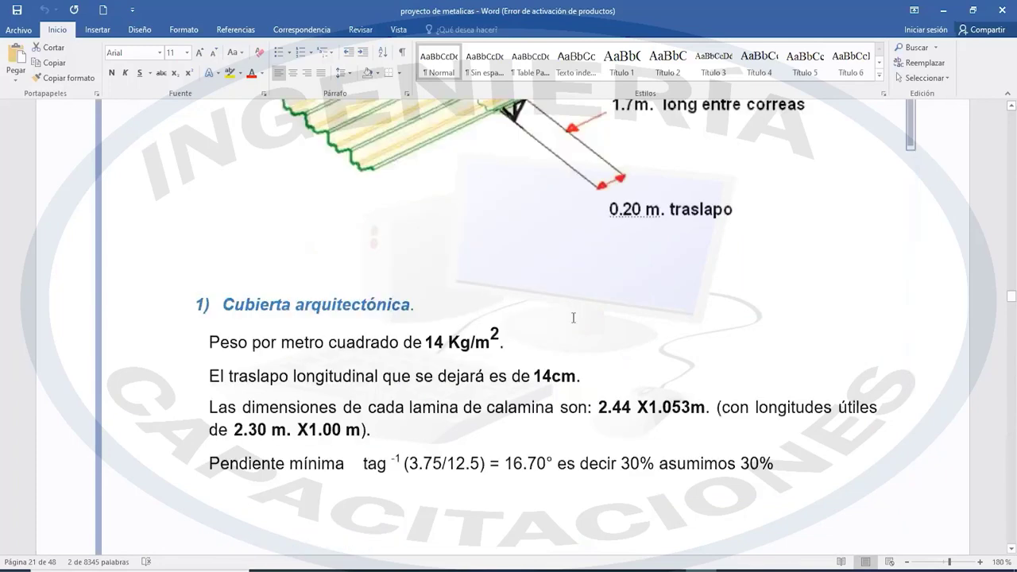
pyautogui.scroll(-1, 509, 297)
pyautogui.scroll(-1, 322, 315)
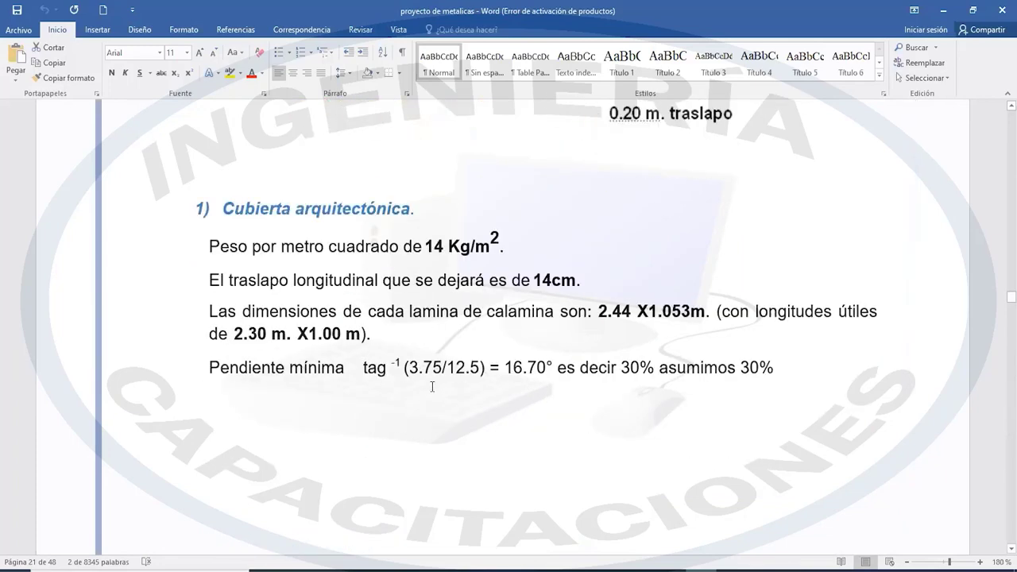
# Examine the dead load diagrams showing the tile tributary area, load transmission to a purlin and the three-dimensional roof model
pyautogui.scroll(-5, 429, 388)
pyautogui.scroll(-5, 318, 247)
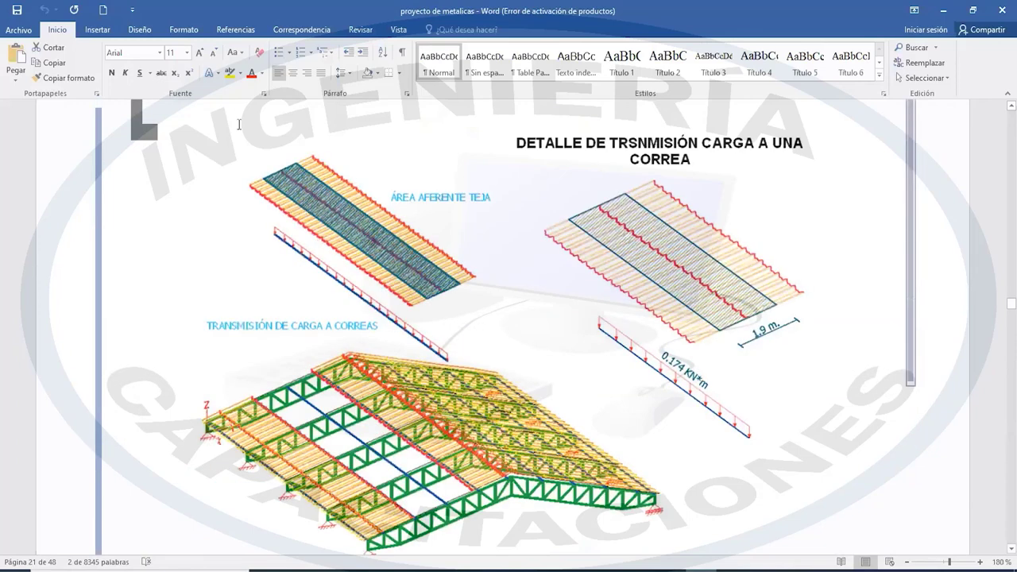
pyautogui.scroll(3, 717, 509)
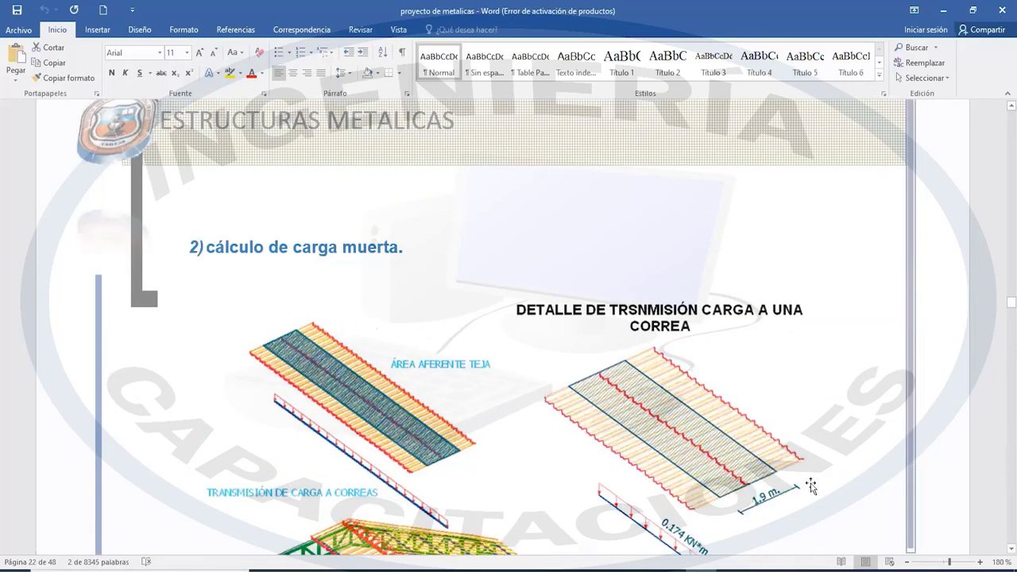
pyautogui.scroll(-3, 651, 456)
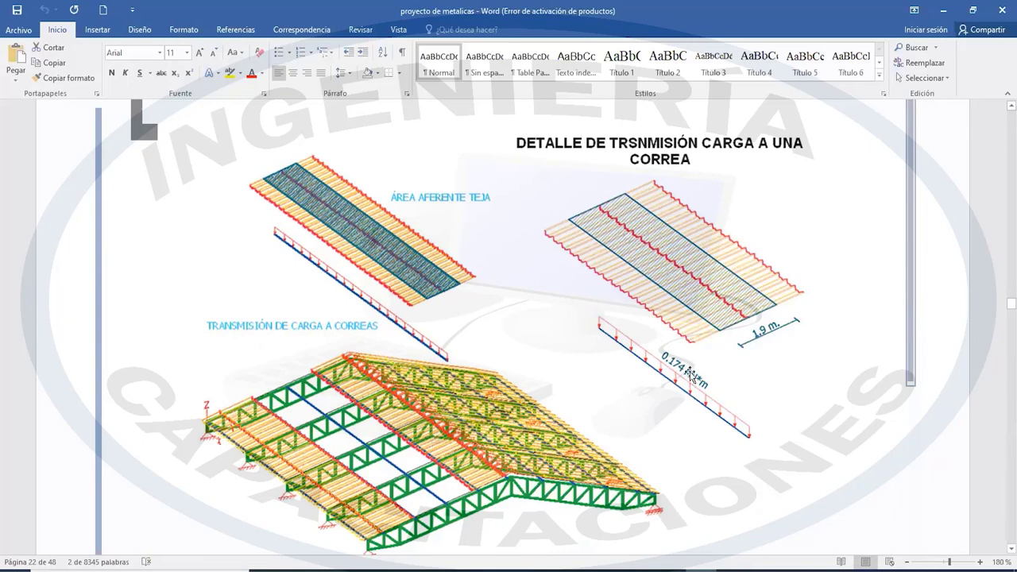
pyautogui.scroll(-2, 689, 374)
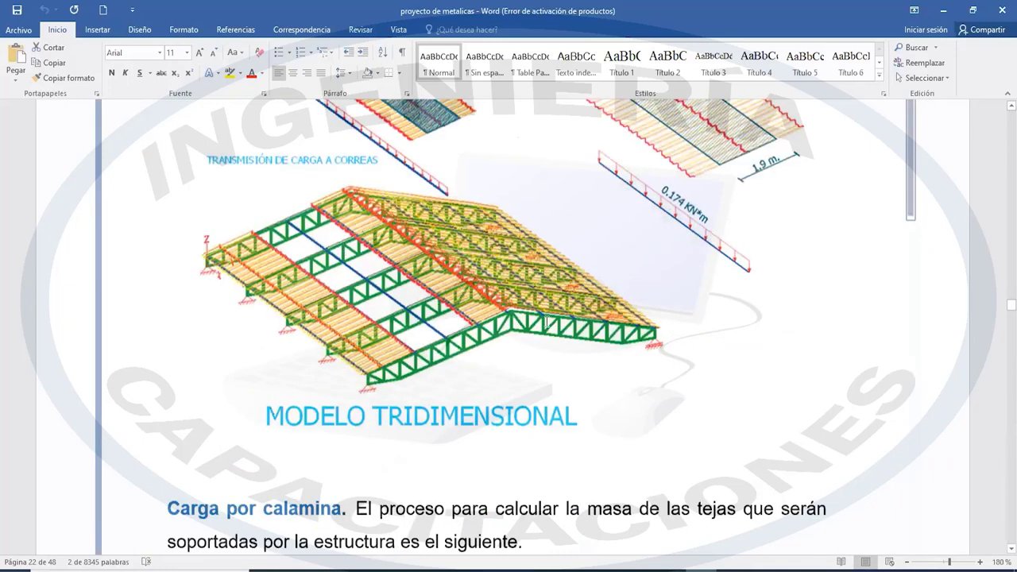
# Skim the tile load, live load and wind load sections, including the windward and leeward Cp table and the S4 coefficient table
pyautogui.scroll(-5, 604, 343)
pyautogui.scroll(-4, 523, 336)
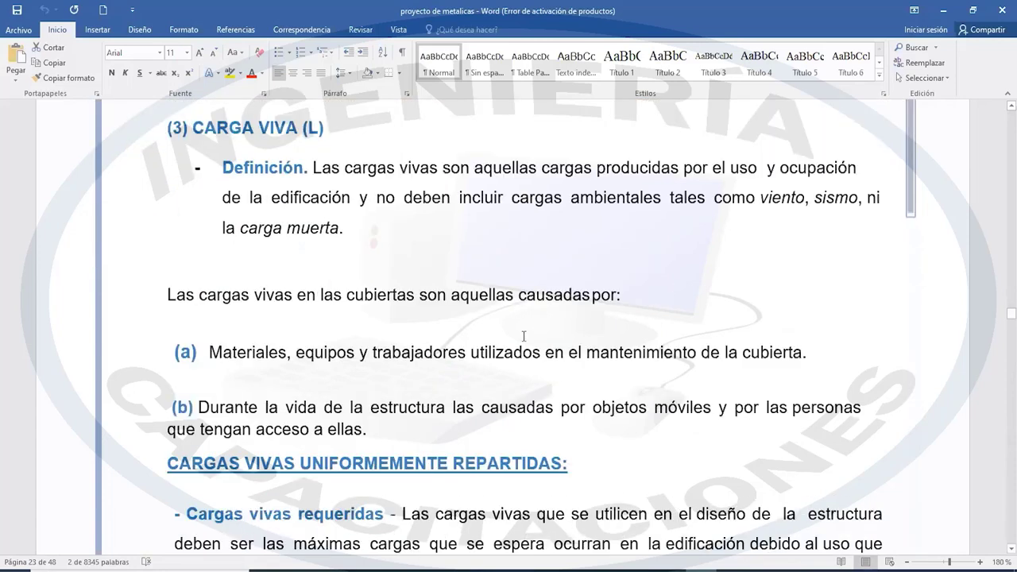
pyautogui.scroll(-4, 510, 337)
pyautogui.scroll(-5, 509, 338)
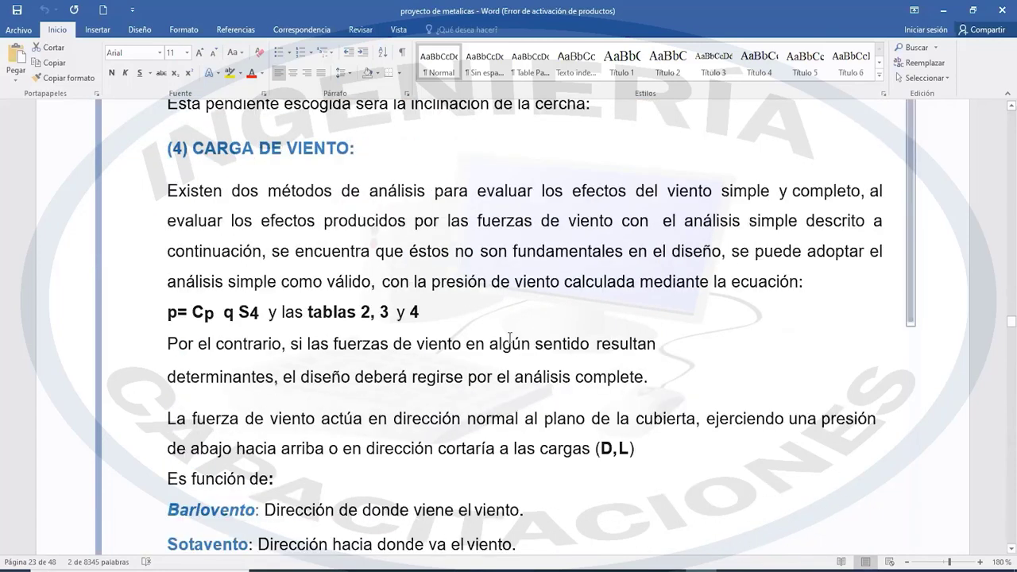
pyautogui.scroll(-3, 509, 337)
pyautogui.scroll(-5, 510, 339)
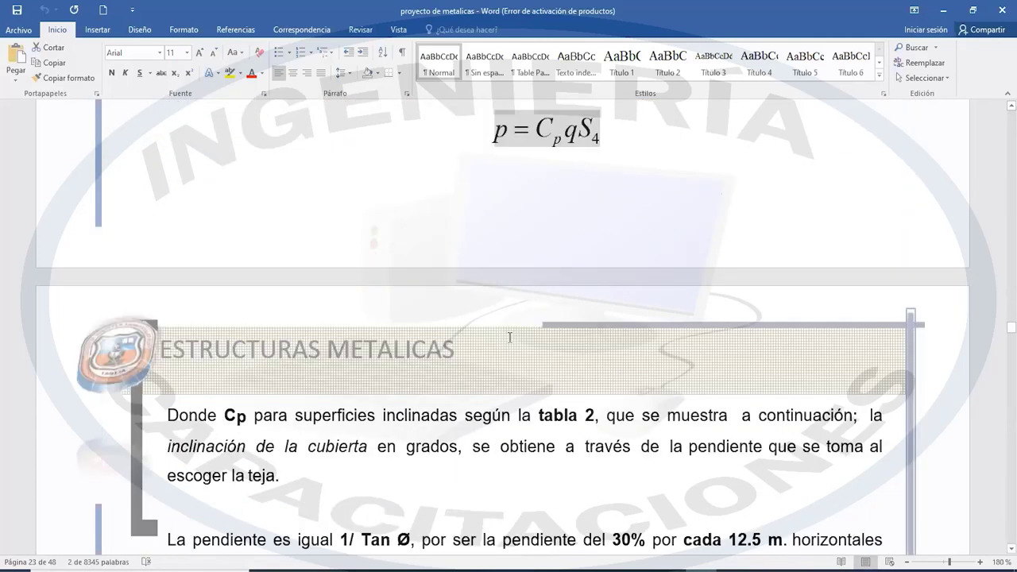
pyautogui.scroll(-5, 509, 338)
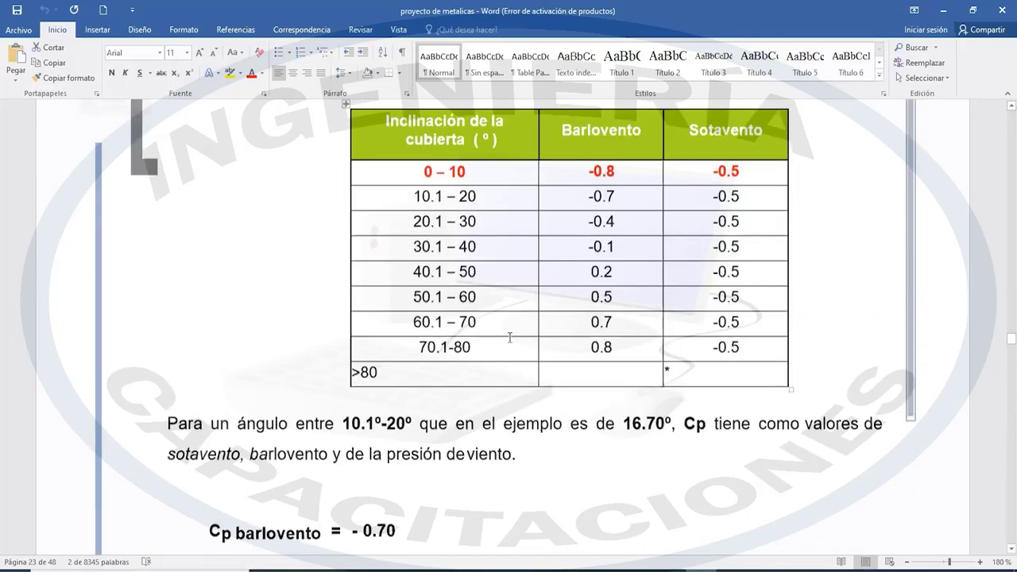
pyautogui.scroll(-4, 416, 371)
pyautogui.scroll(-5, 413, 372)
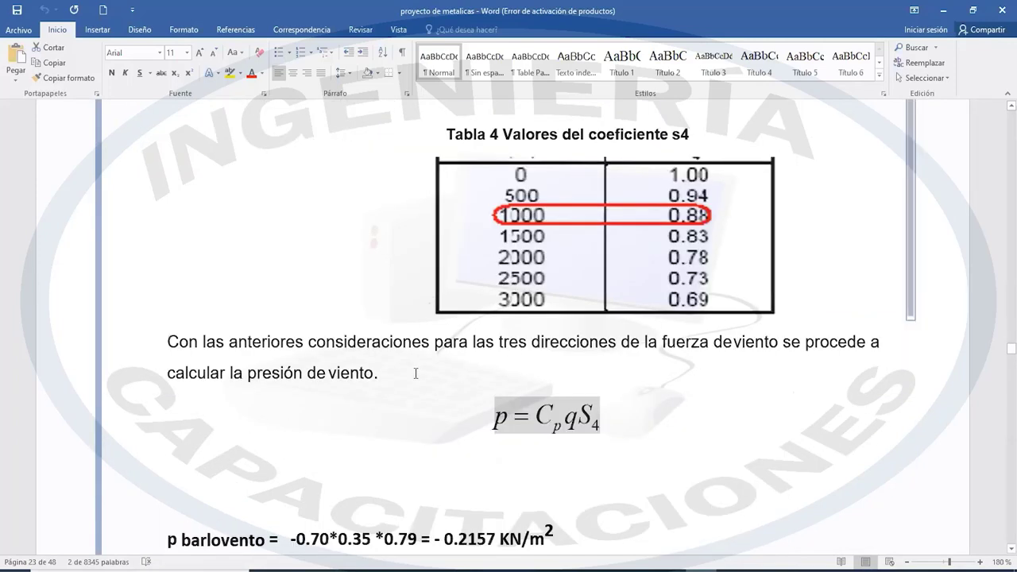
# Skim the continuous and articulated purlin descriptions and the drawings of load transmission to the purlins by tributary area
pyautogui.scroll(-5, 413, 373)
pyautogui.scroll(-5, 318, 404)
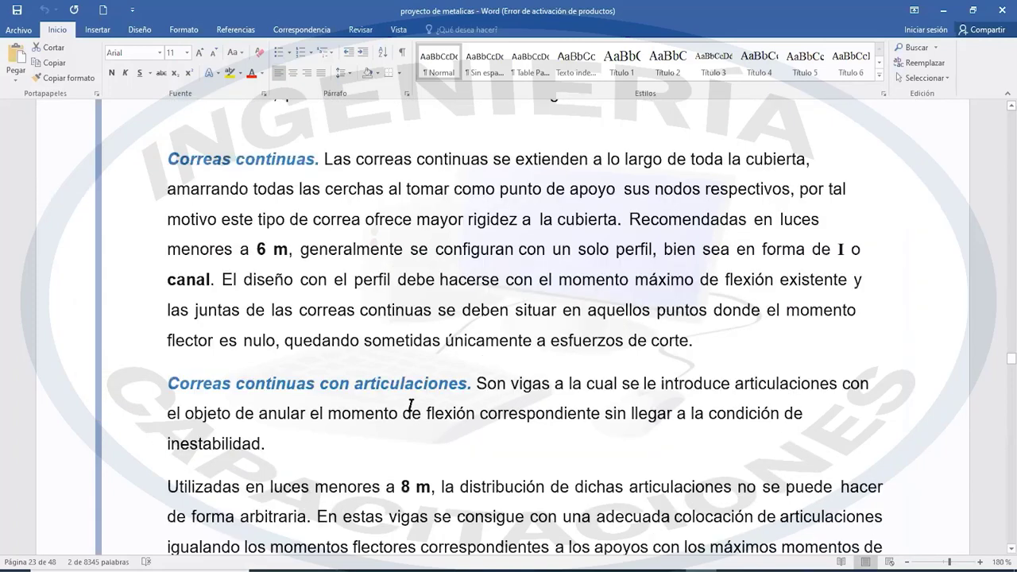
pyautogui.scroll(-3, 548, 388)
pyautogui.scroll(-5, 408, 386)
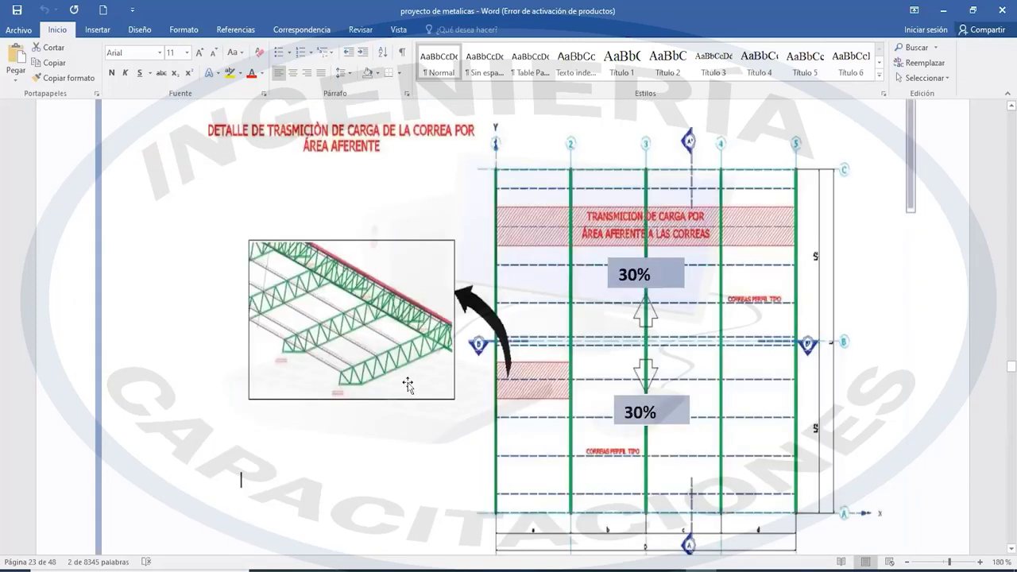
pyautogui.scroll(-3, 408, 386)
pyautogui.scroll(-5, 408, 383)
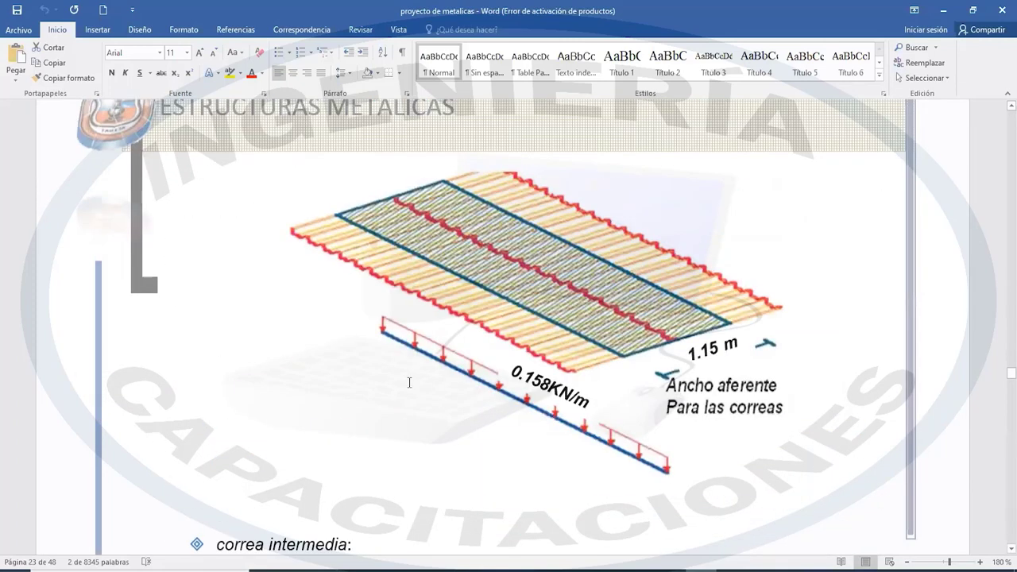
# Review the purlin C-section drawing, the tile weight calculations for intermediate and end purlins, and the live load on the purlins
pyautogui.scroll(-5, 409, 383)
pyautogui.scroll(-3, 408, 383)
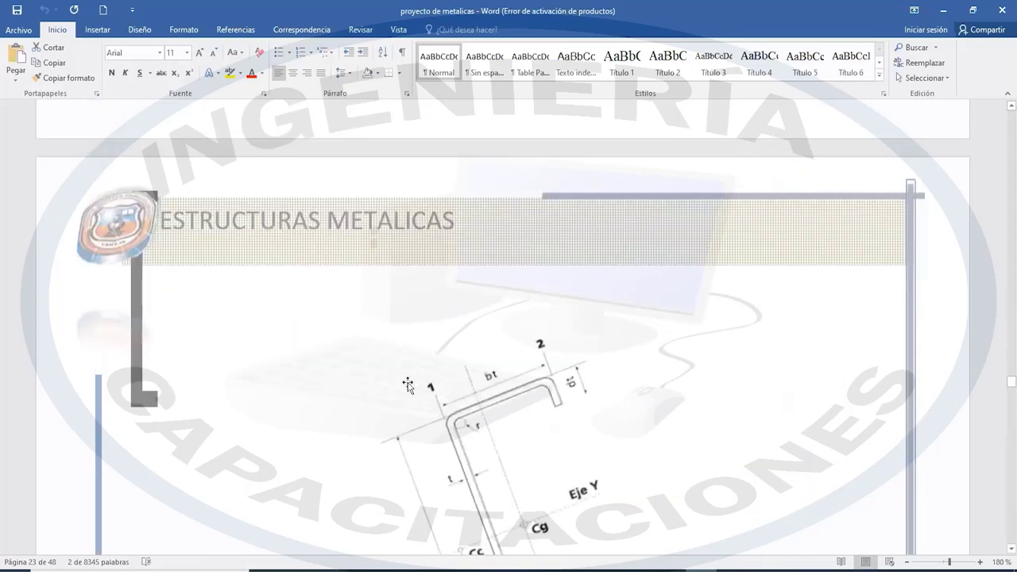
pyautogui.scroll(-5, 409, 383)
pyautogui.scroll(-3, 409, 382)
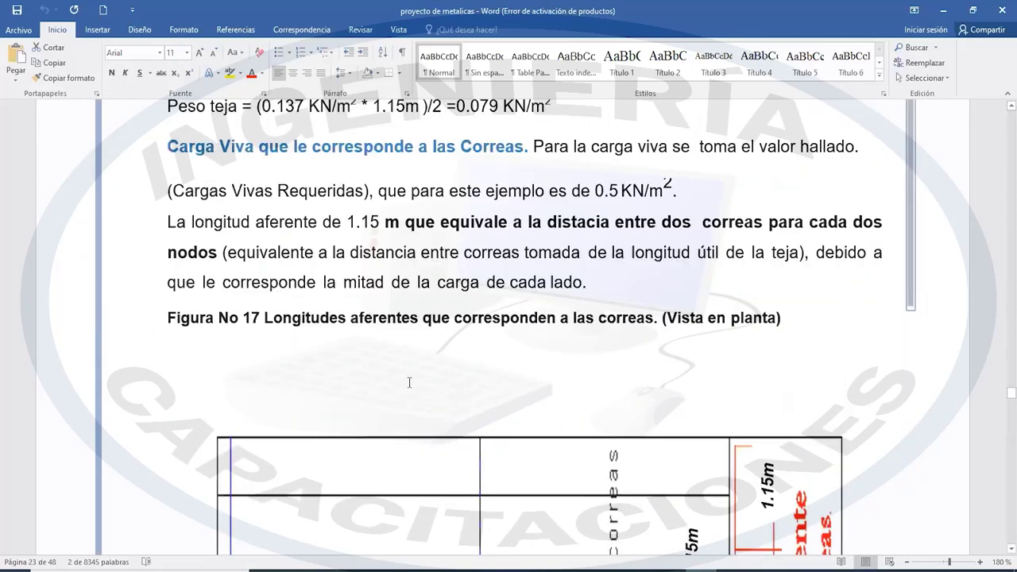
pyautogui.scroll(5, 409, 382)
pyautogui.scroll(-1, 339, 278)
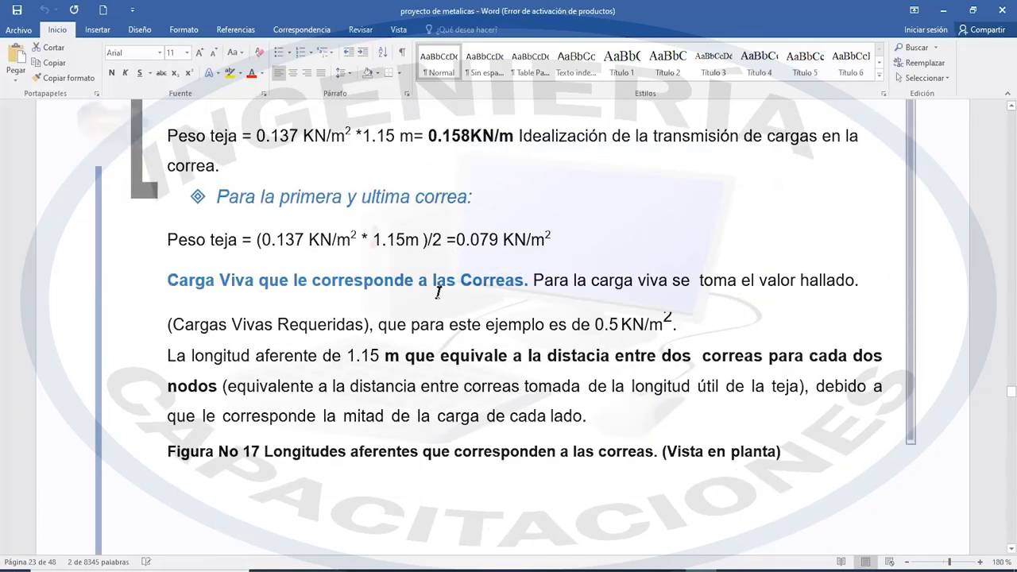
# Skim the purlin tributary length figure, the wind load calculations for intermediate and end purlins, and the hail load section
pyautogui.scroll(-3, 474, 347)
pyautogui.scroll(-1, 333, 313)
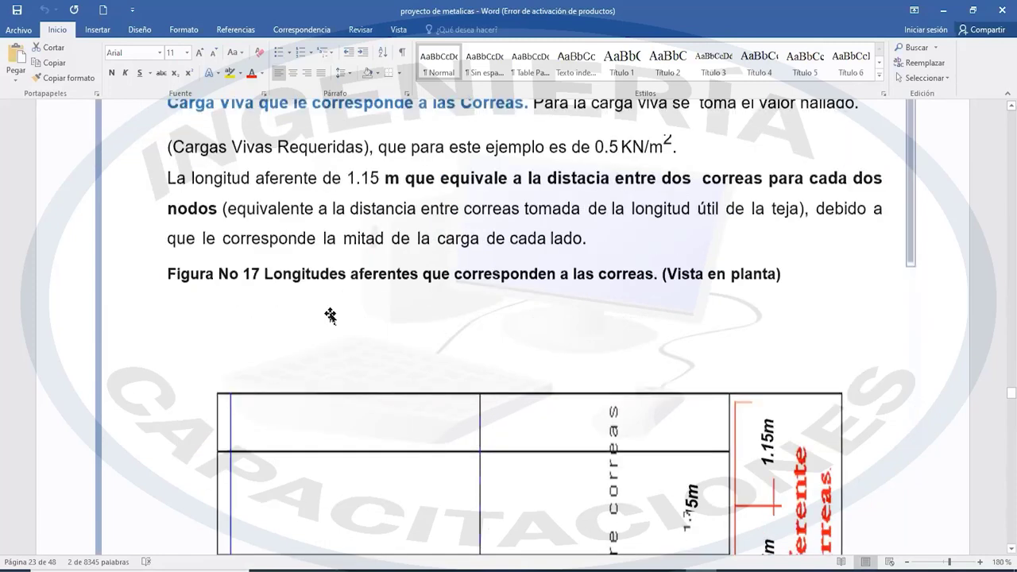
pyautogui.scroll(-5, 332, 319)
pyautogui.scroll(-5, 365, 324)
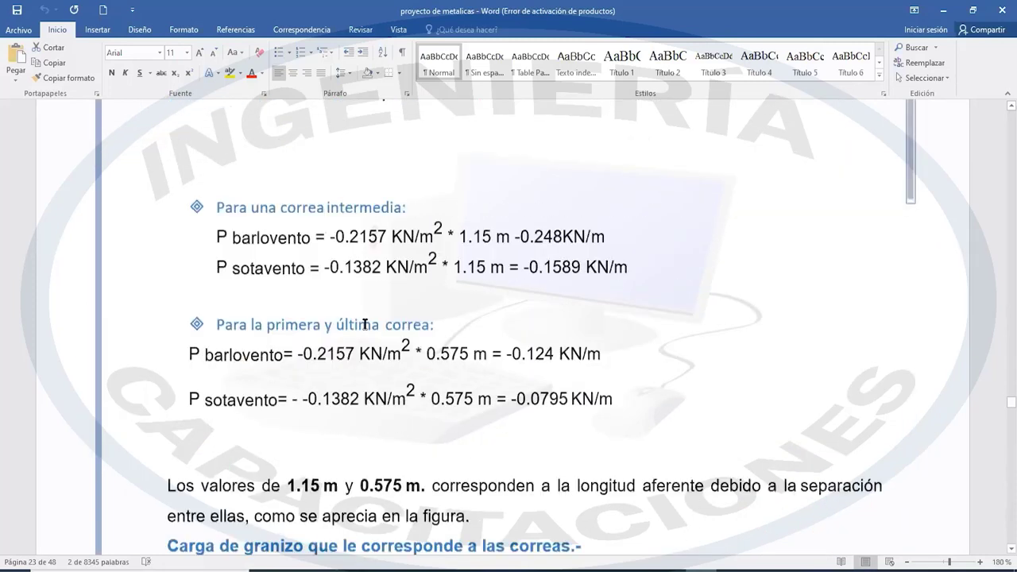
pyautogui.scroll(-5, 364, 324)
pyautogui.scroll(-5, 389, 300)
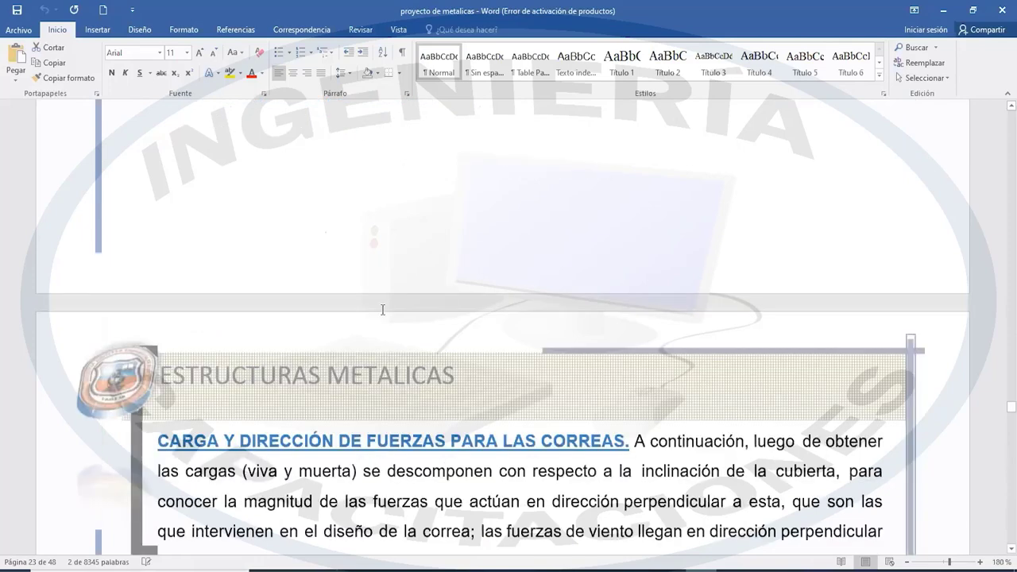
# Skim the force direction drawing and the dead, live, wind and hail load components for the intermediate and end purlins
pyautogui.scroll(-1, 379, 312)
pyautogui.scroll(-5, 376, 314)
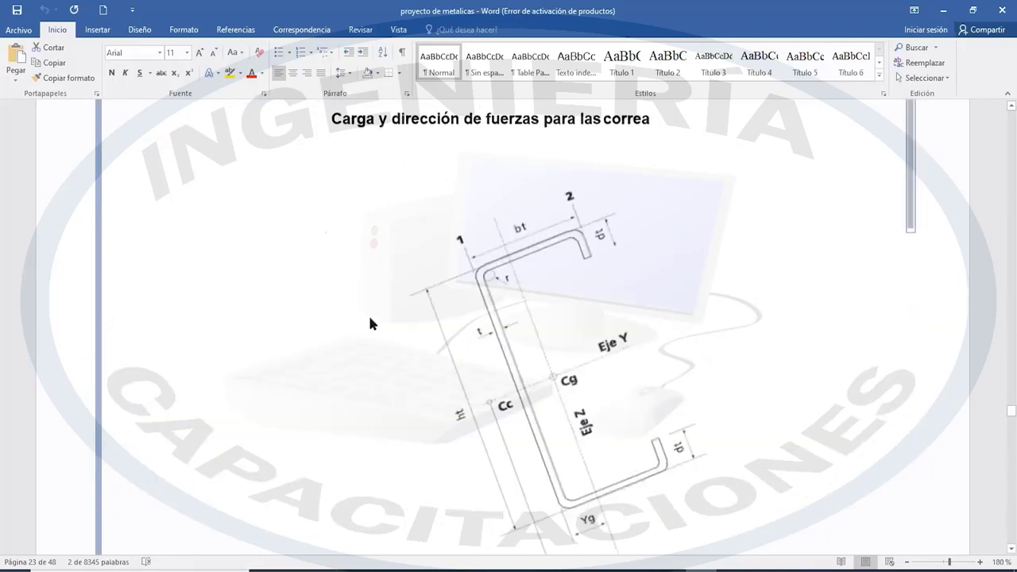
pyautogui.scroll(-5, 369, 318)
pyautogui.scroll(-3, 435, 300)
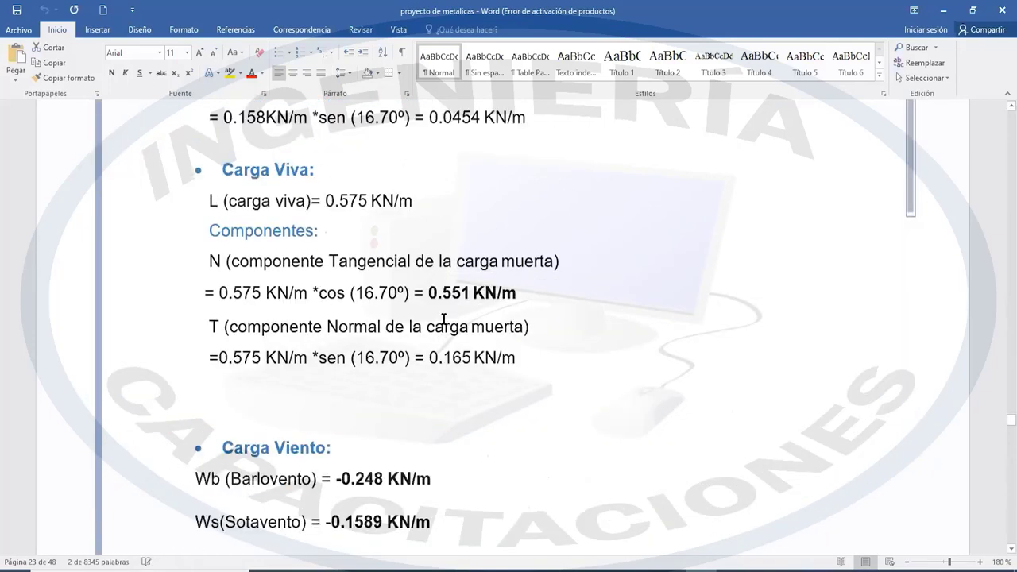
pyautogui.scroll(-1, 389, 377)
pyautogui.scroll(-5, 378, 374)
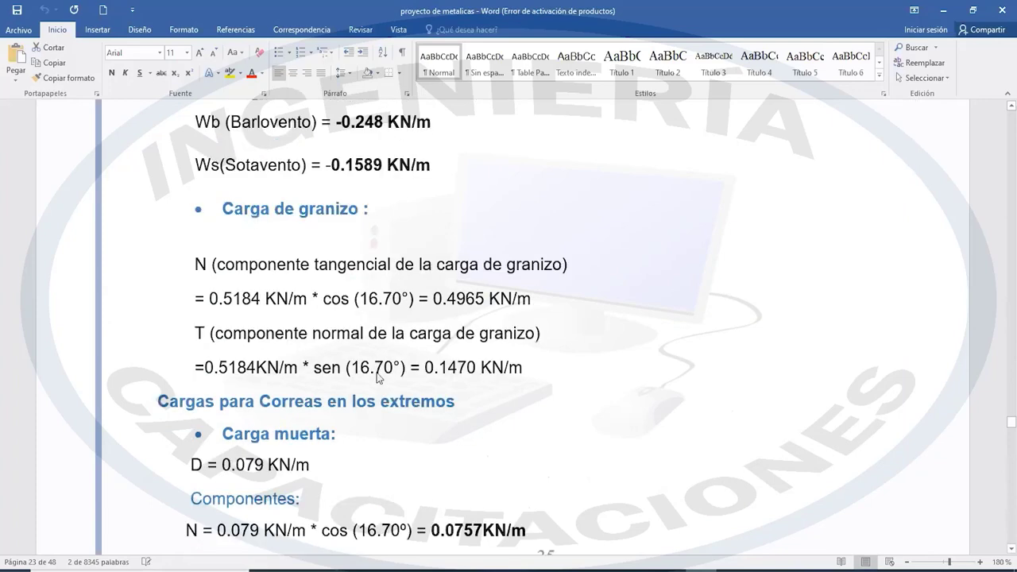
pyautogui.scroll(-5, 379, 365)
pyautogui.scroll(-3, 326, 350)
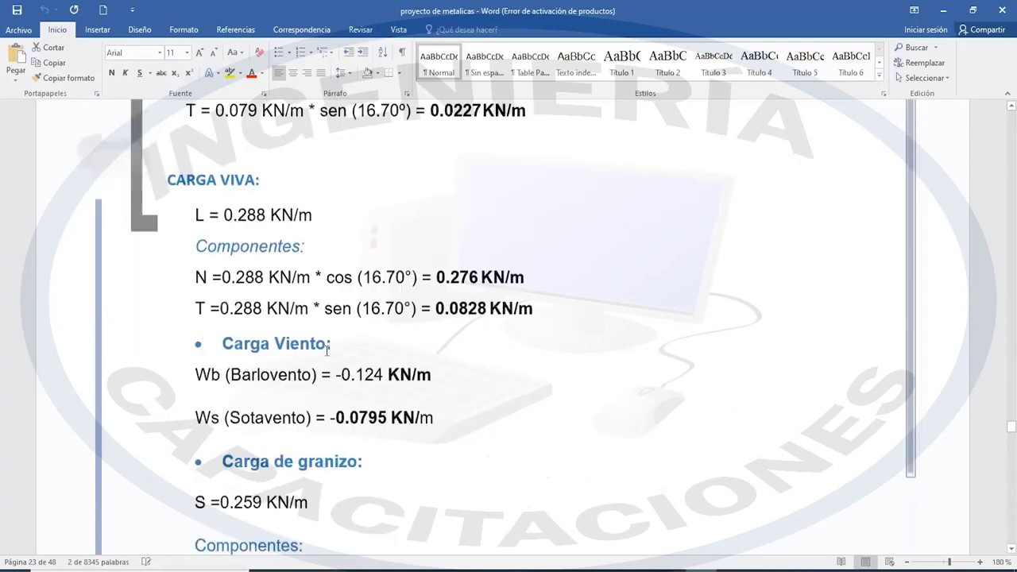
pyautogui.scroll(-10, 328, 347)
pyautogui.scroll(-10, 328, 346)
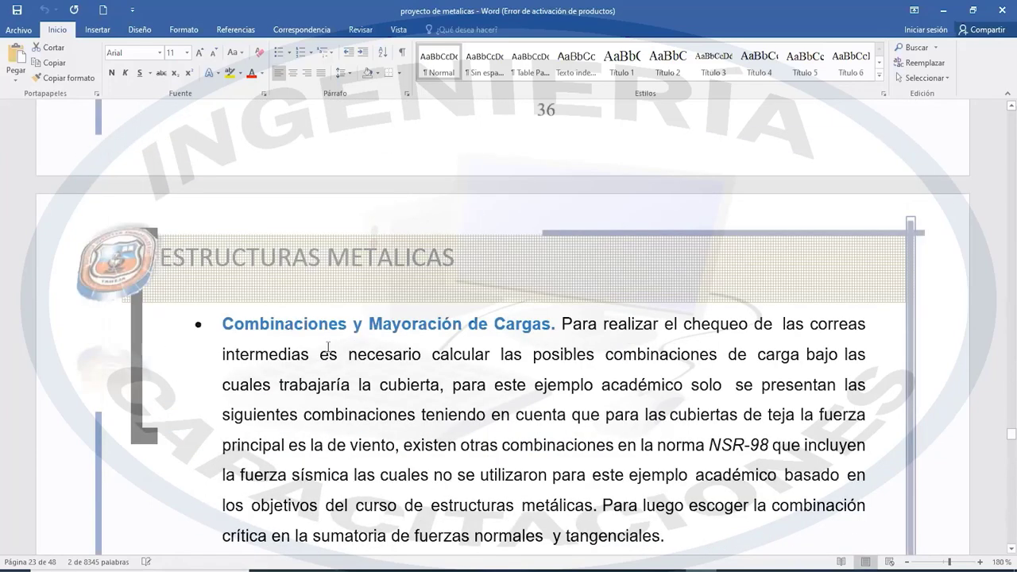
# Examine the list of load combinations and the factored normal and tangential load calculations for the intermediate purlins
pyautogui.scroll(-10, 328, 347)
pyautogui.scroll(-10, 280, 307)
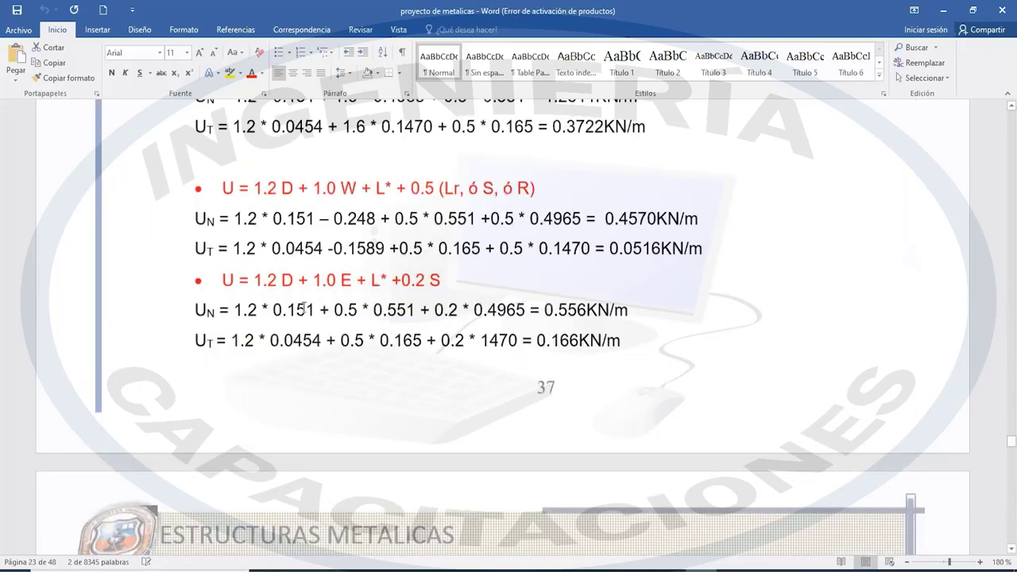
pyautogui.scroll(5, 259, 270)
pyautogui.scroll(6, 278, 290)
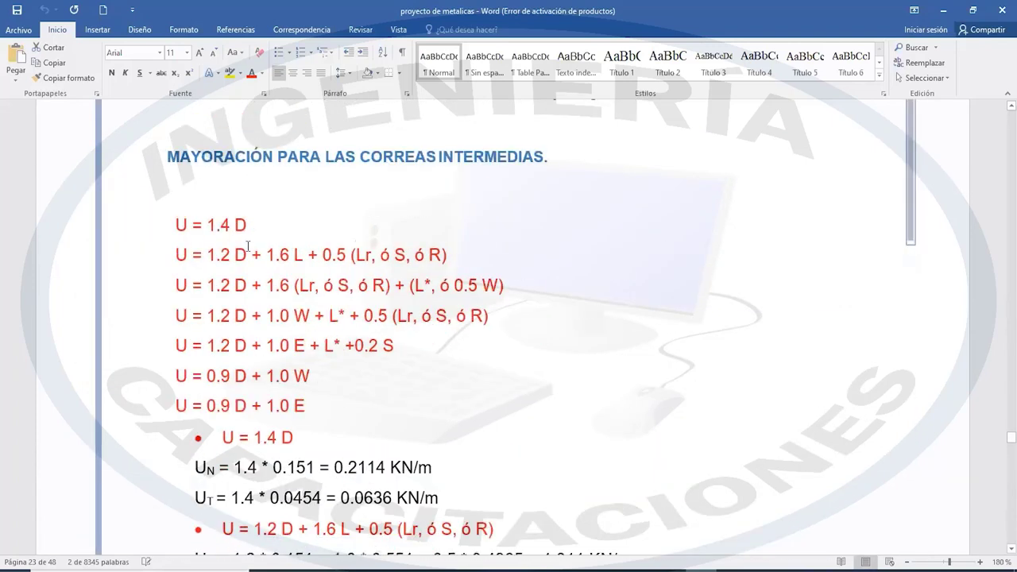
pyautogui.scroll(-3, 302, 390)
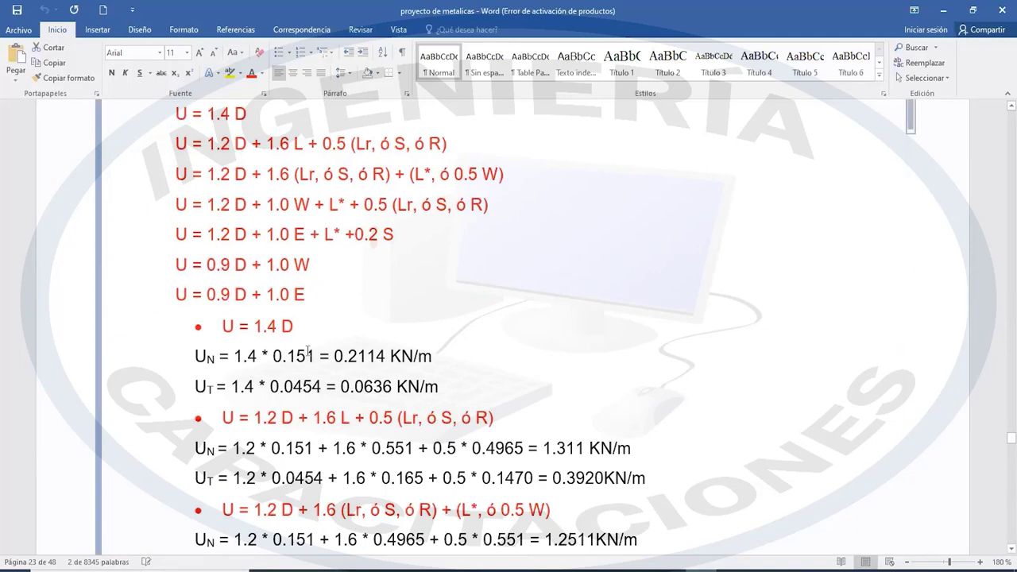
pyautogui.scroll(1, 320, 306)
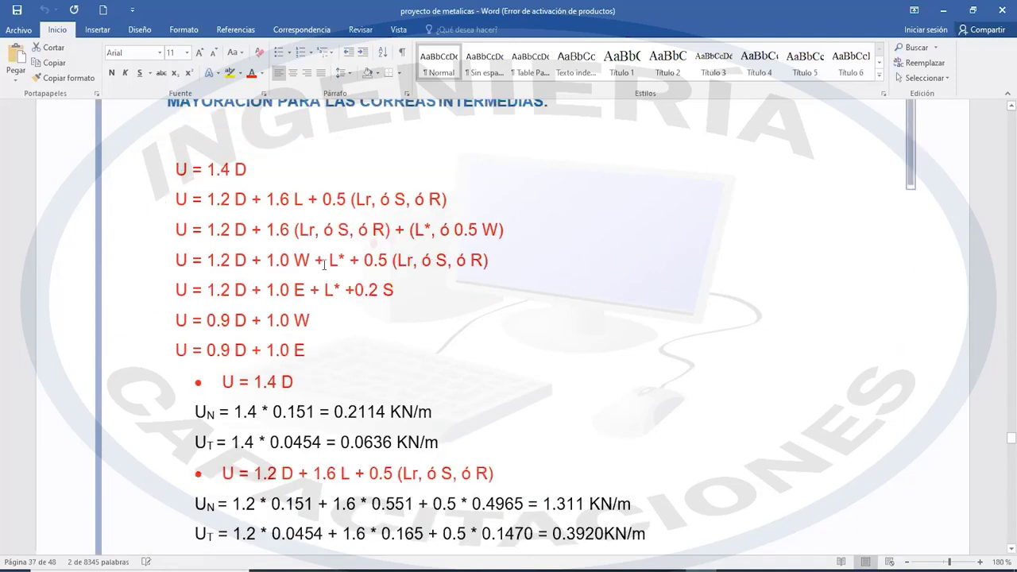
pyautogui.scroll(-7, 295, 356)
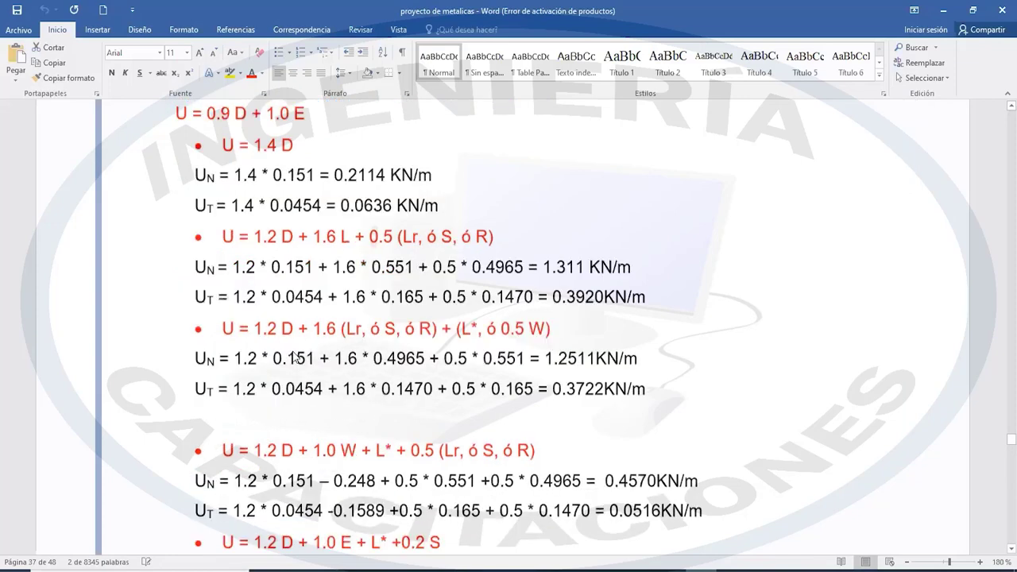
# Review the intermediate purlins' critical factored loads, force direction and moment diagrams, and the MC3x7.1 profile check
pyautogui.scroll(-8, 504, 300)
pyautogui.scroll(-6, 503, 299)
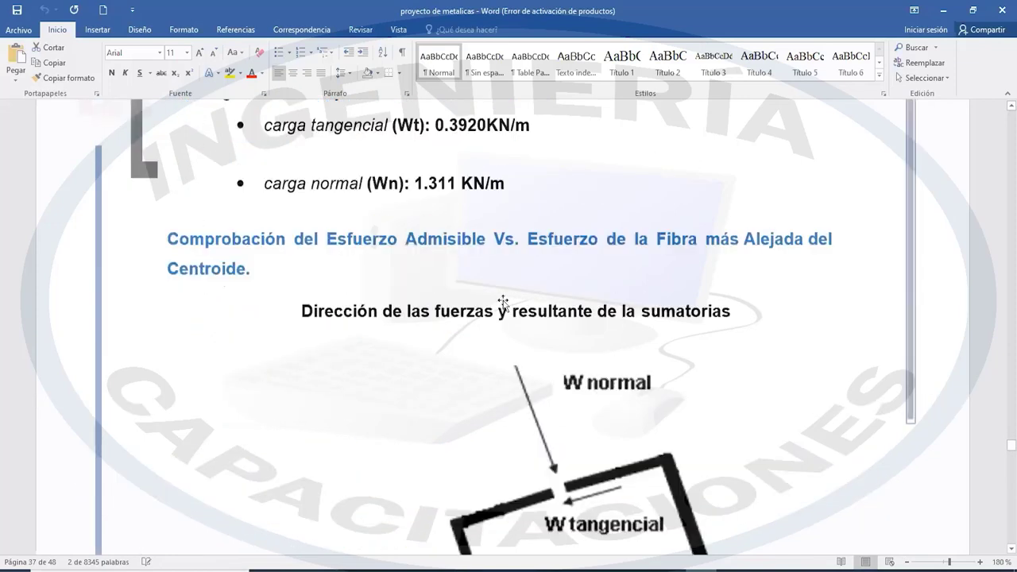
pyautogui.scroll(-5, 502, 302)
pyautogui.scroll(-5, 501, 302)
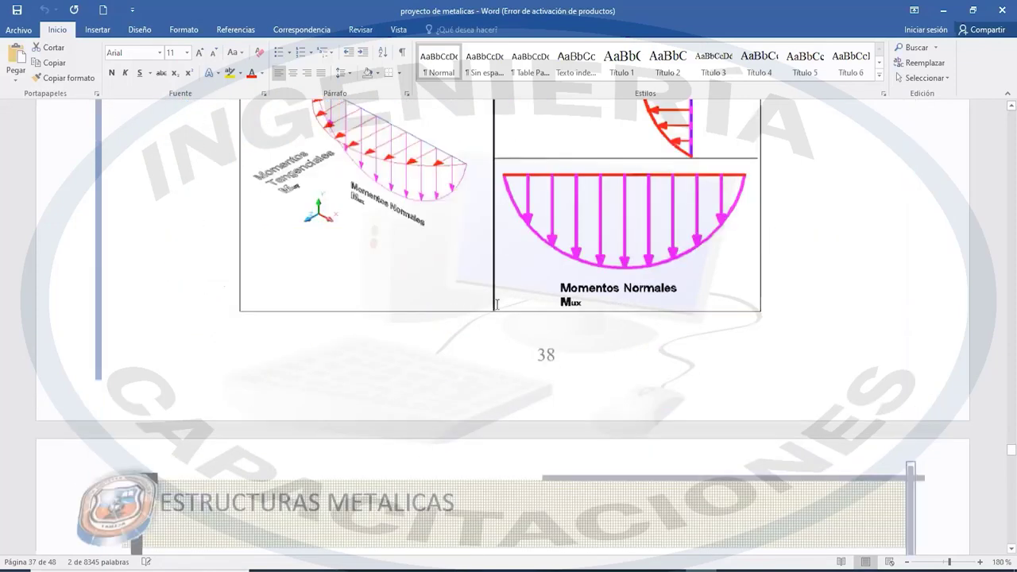
pyautogui.scroll(-5, 496, 304)
pyautogui.scroll(-2, 480, 313)
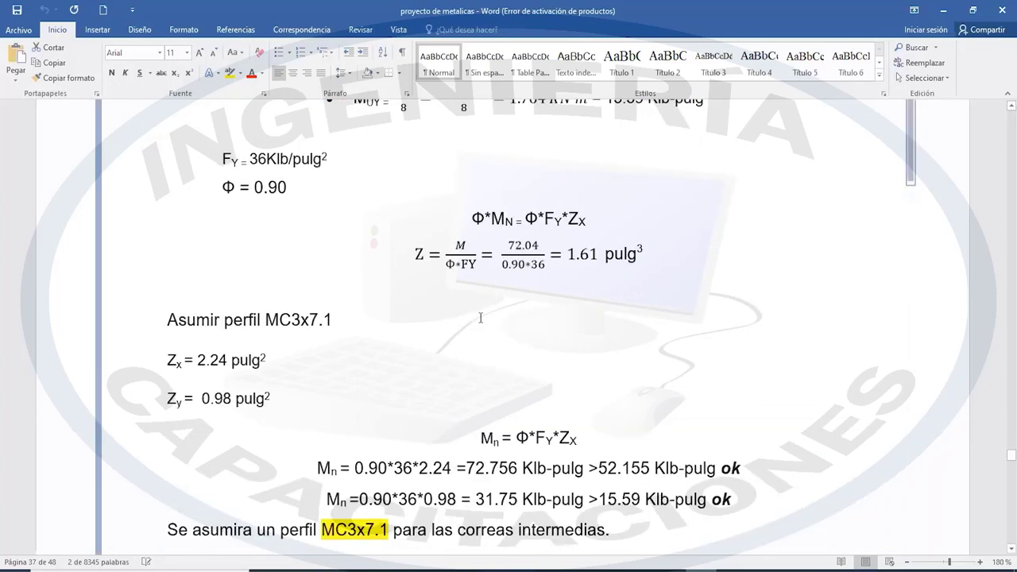
# Skim the end purlins' load combinations, critical loads, bending moments and profile selection up to the truss definition
pyautogui.scroll(-5, 480, 317)
pyautogui.scroll(-3, 501, 277)
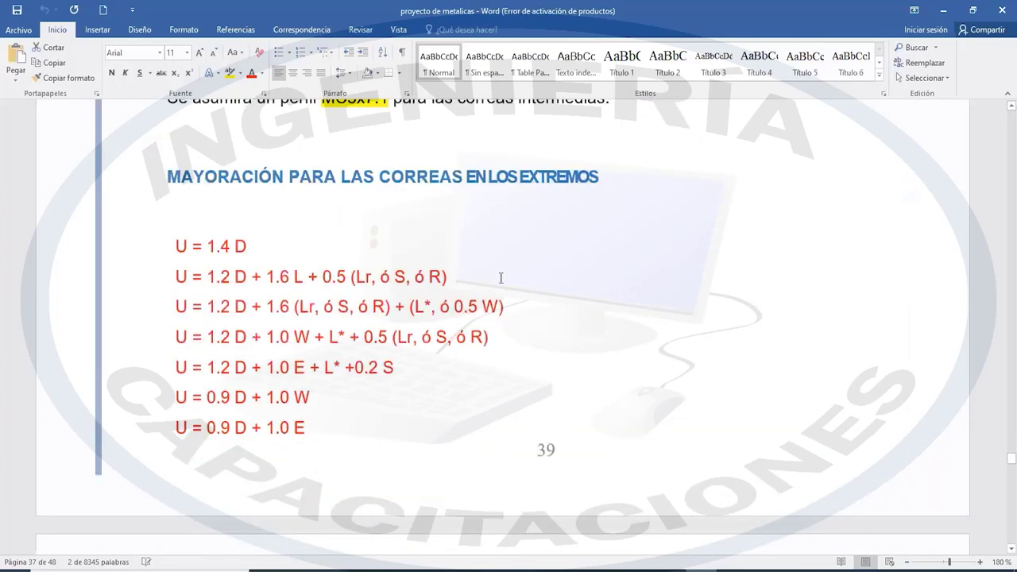
pyautogui.scroll(-8, 450, 277)
pyautogui.scroll(-8, 430, 286)
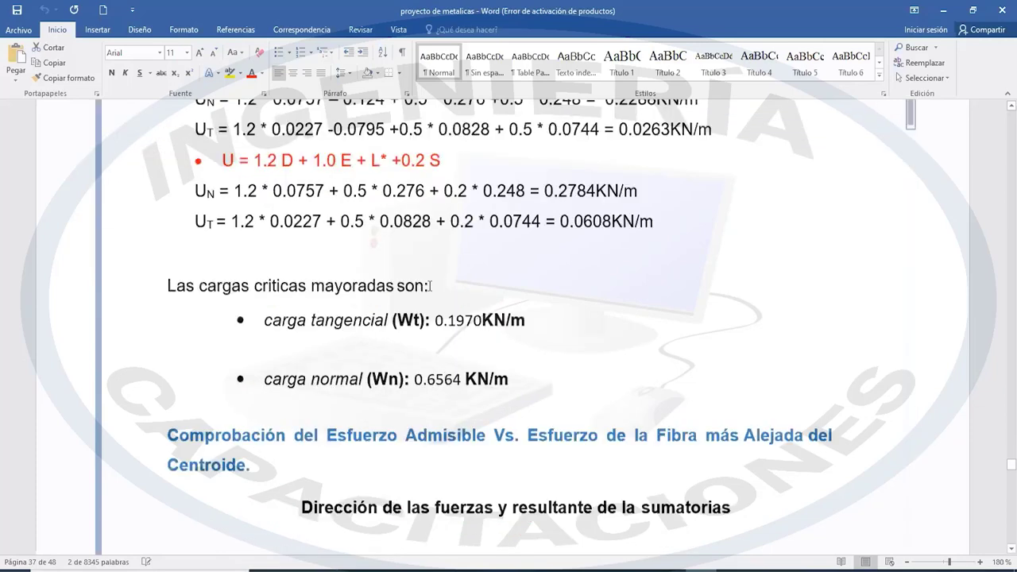
pyautogui.scroll(-5, 430, 286)
pyautogui.scroll(-8, 423, 332)
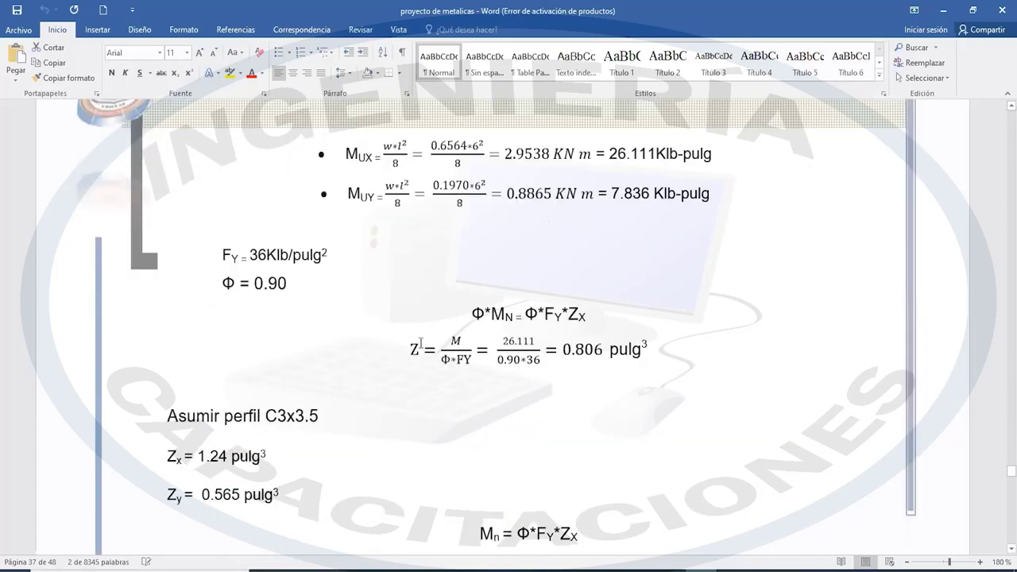
pyautogui.scroll(-10, 420, 343)
pyautogui.scroll(2, 424, 333)
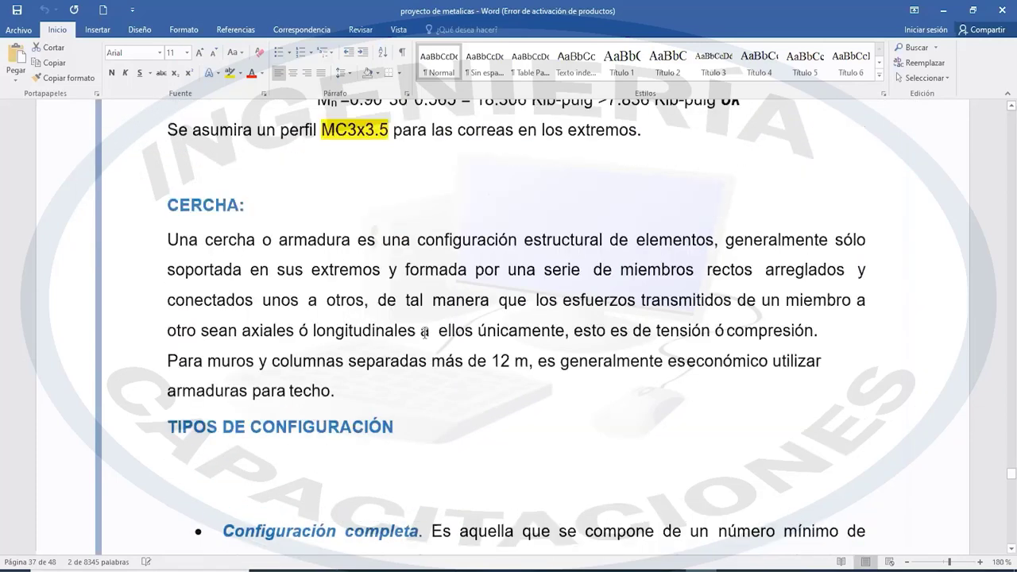
# Review the truss parts, the factored truss loads from intermediate and end purlins, and the numbered truss idealization drawing
pyautogui.scroll(-10, 424, 334)
pyautogui.scroll(-5, 426, 332)
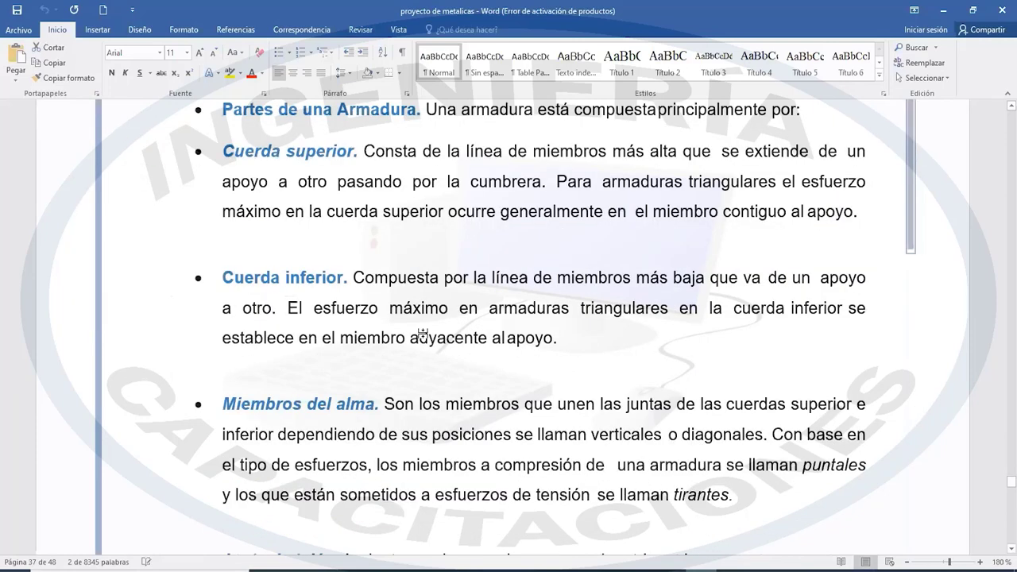
pyautogui.scroll(-10, 426, 332)
pyautogui.scroll(-10, 426, 329)
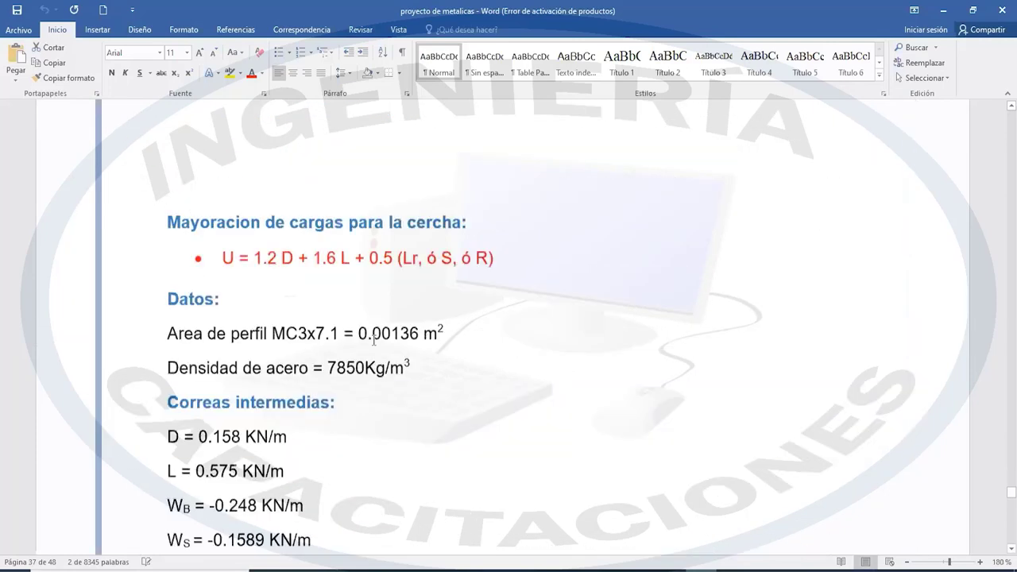
pyautogui.scroll(-5, 365, 348)
pyautogui.scroll(-1, 569, 345)
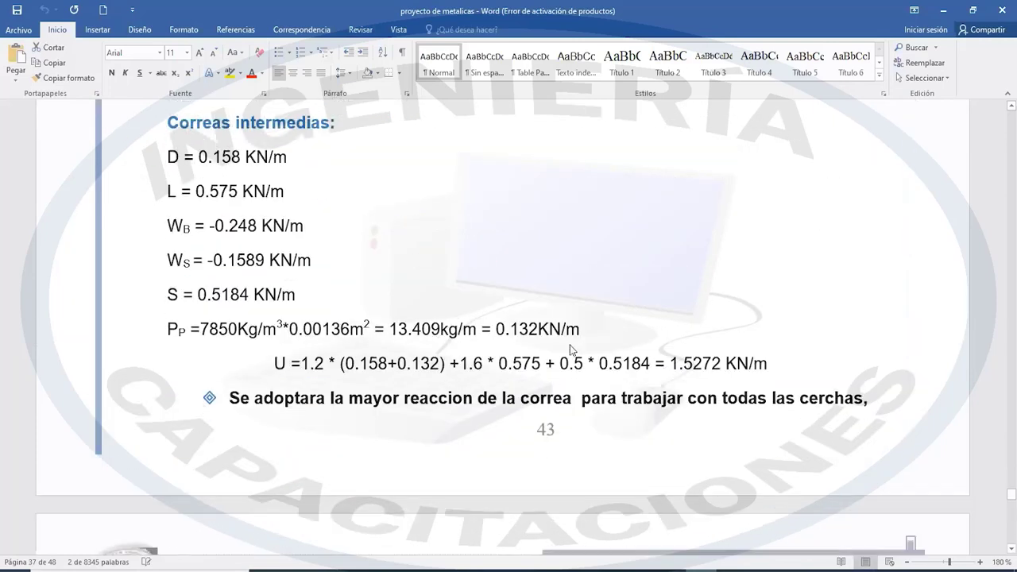
pyautogui.scroll(-5, 498, 342)
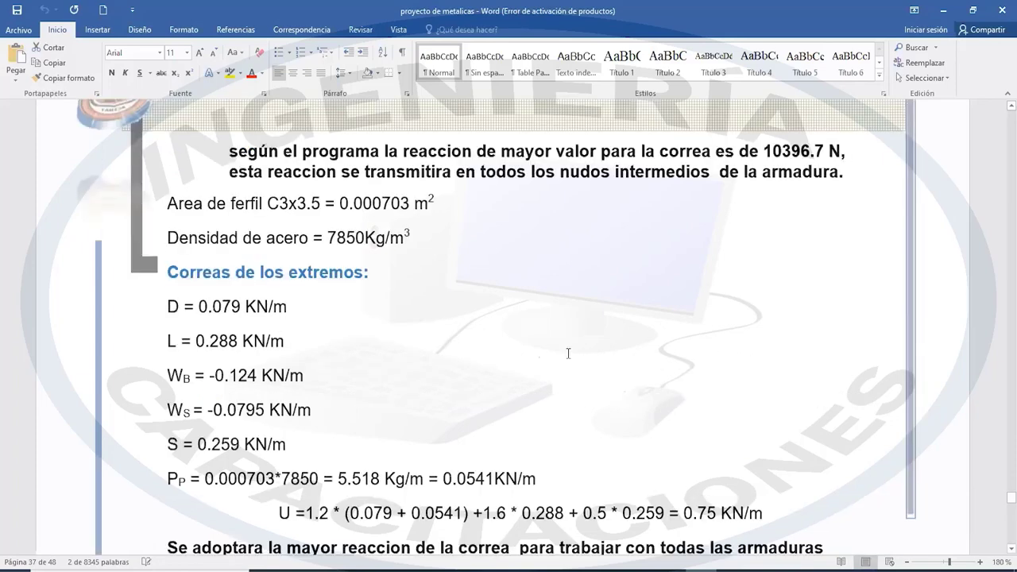
pyautogui.scroll(-5, 588, 350)
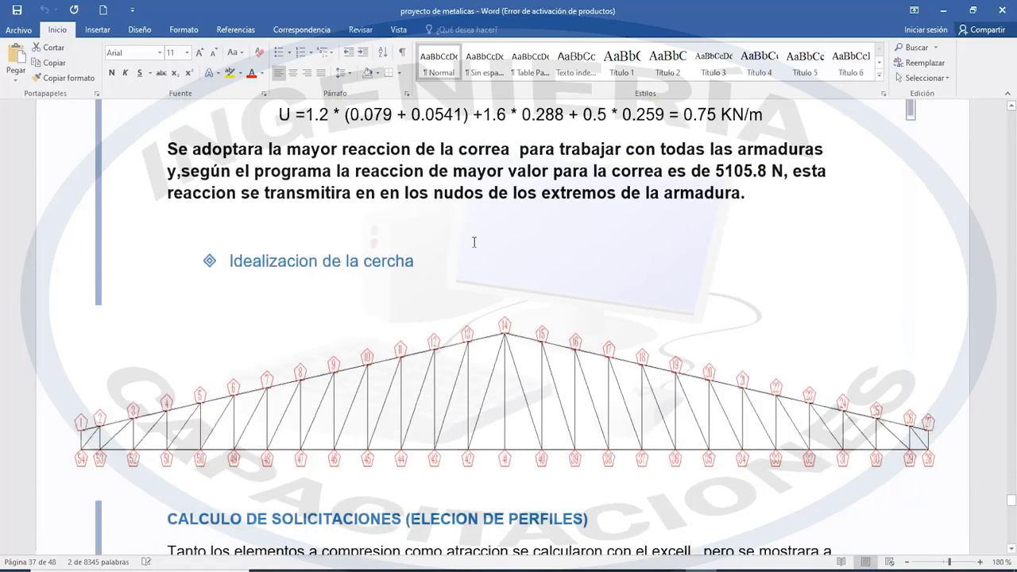
pyautogui.scroll(-1, 699, 353)
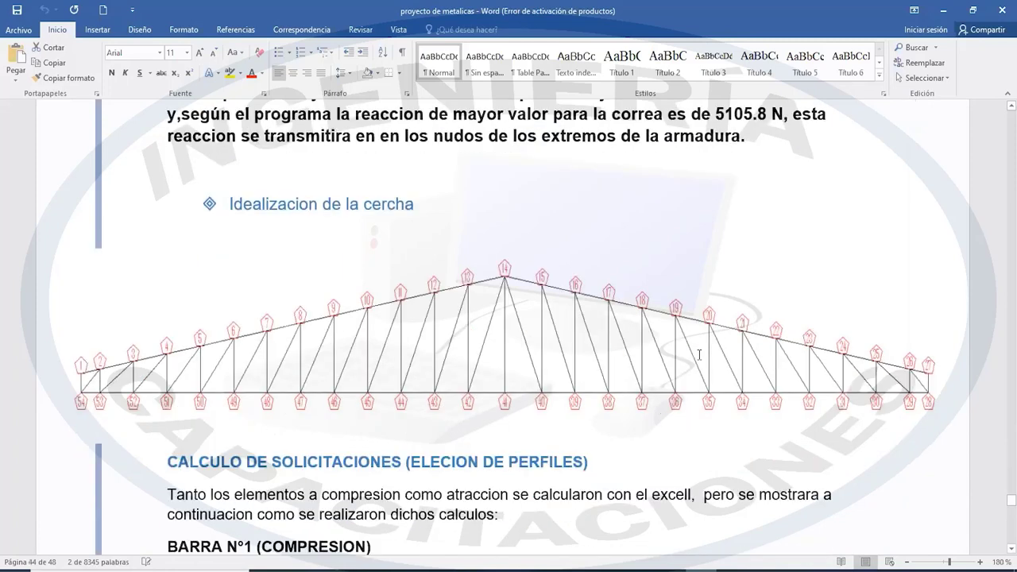
# Skim the compression and tension checks of truss bars 1 and 46 and the table of profiles assumed for each element
pyautogui.scroll(-5, 699, 354)
pyautogui.scroll(-5, 699, 354)
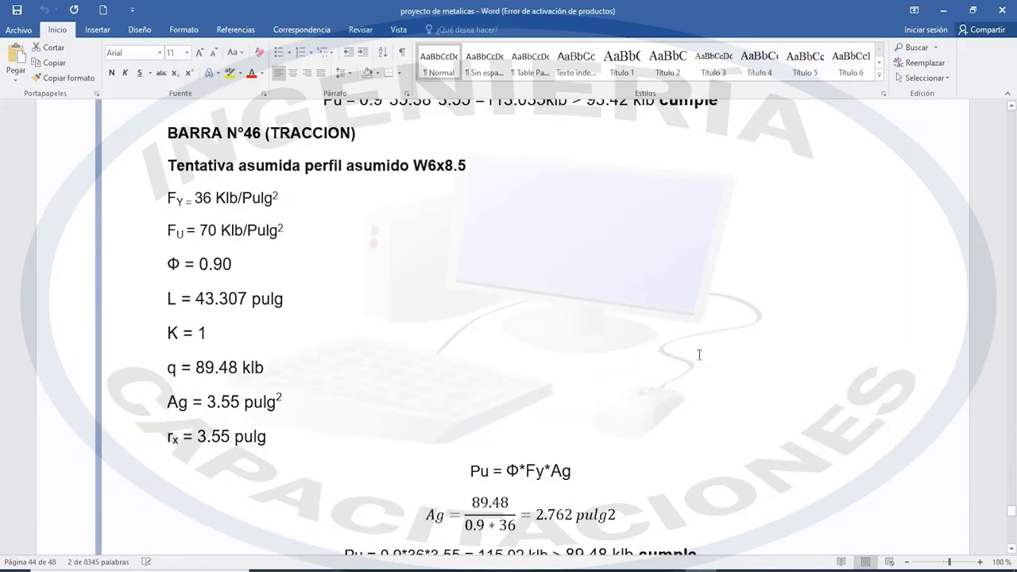
pyautogui.scroll(-3, 699, 354)
pyautogui.scroll(-6, 699, 354)
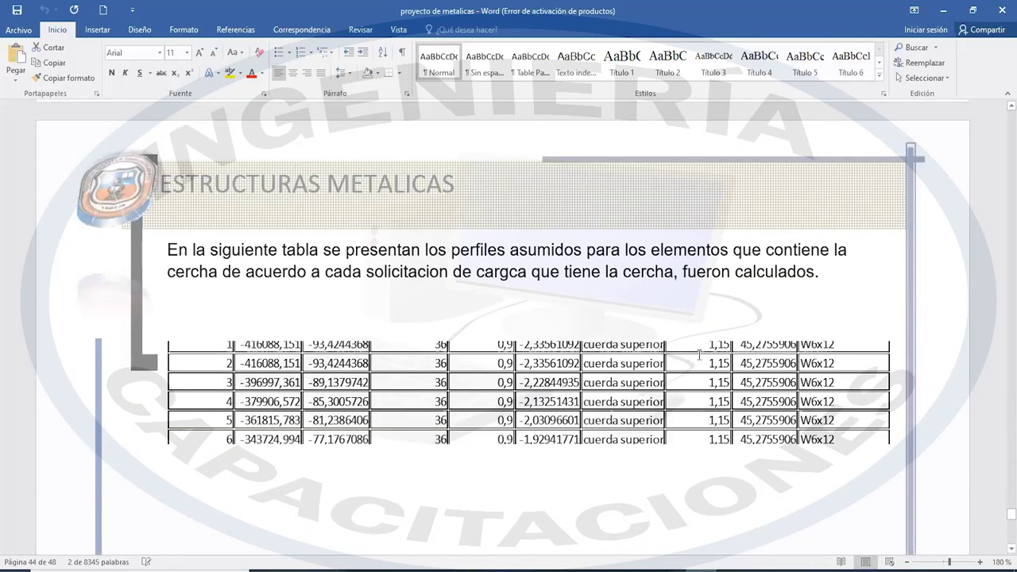
pyautogui.scroll(-6, 699, 355)
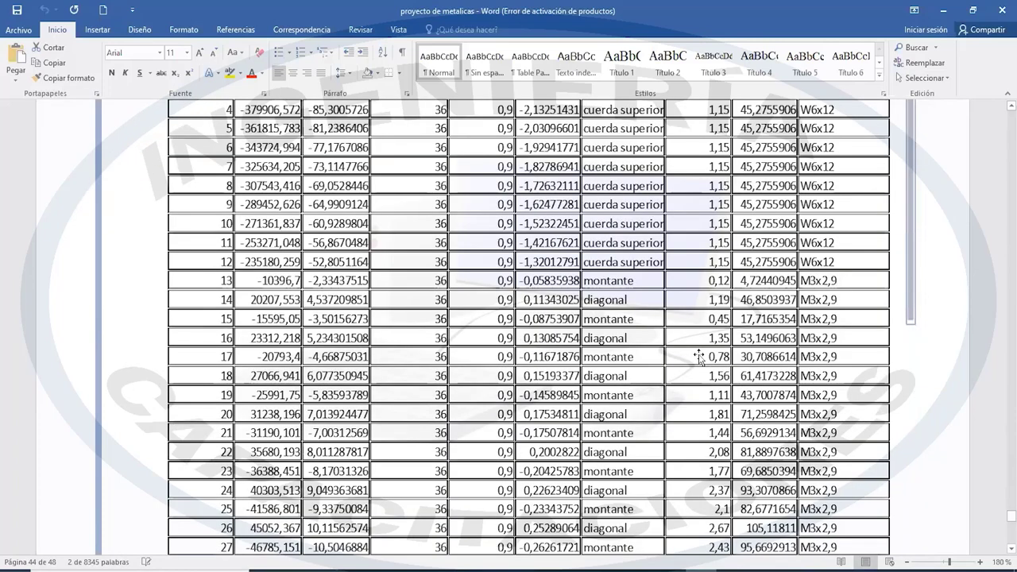
pyautogui.scroll(-10, 470, 410)
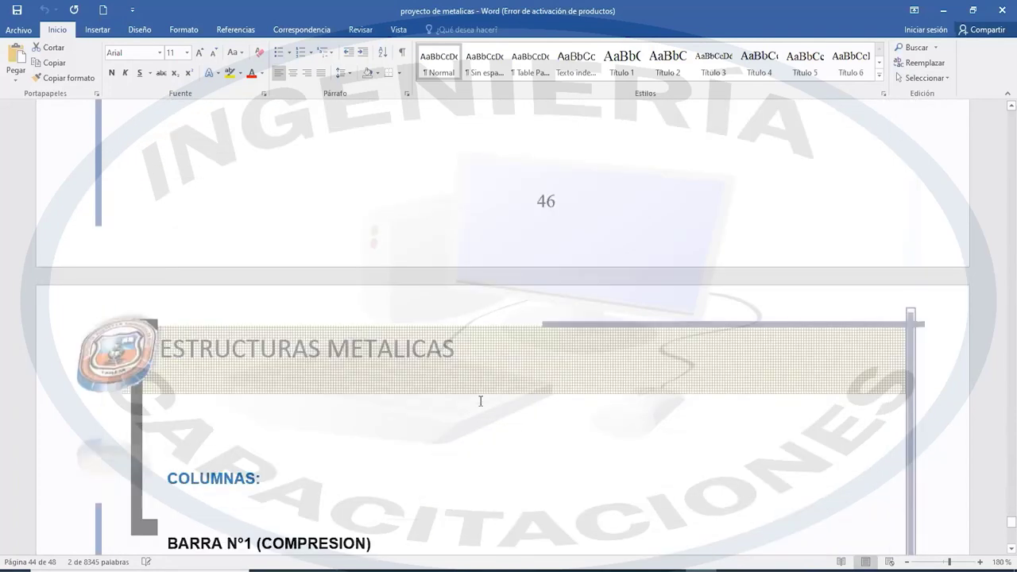
# Skim the W6x25 column compression check through the end of the report, and return to the truss profile table
pyautogui.scroll(-10, 483, 393)
pyautogui.scroll(-5, 482, 393)
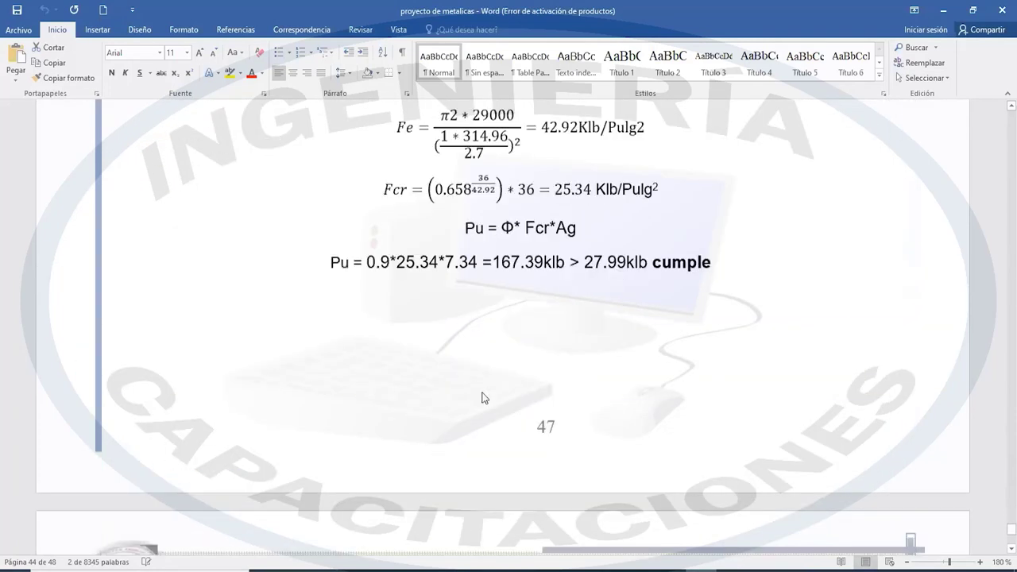
pyautogui.scroll(-10, 482, 394)
pyautogui.scroll(-10, 483, 393)
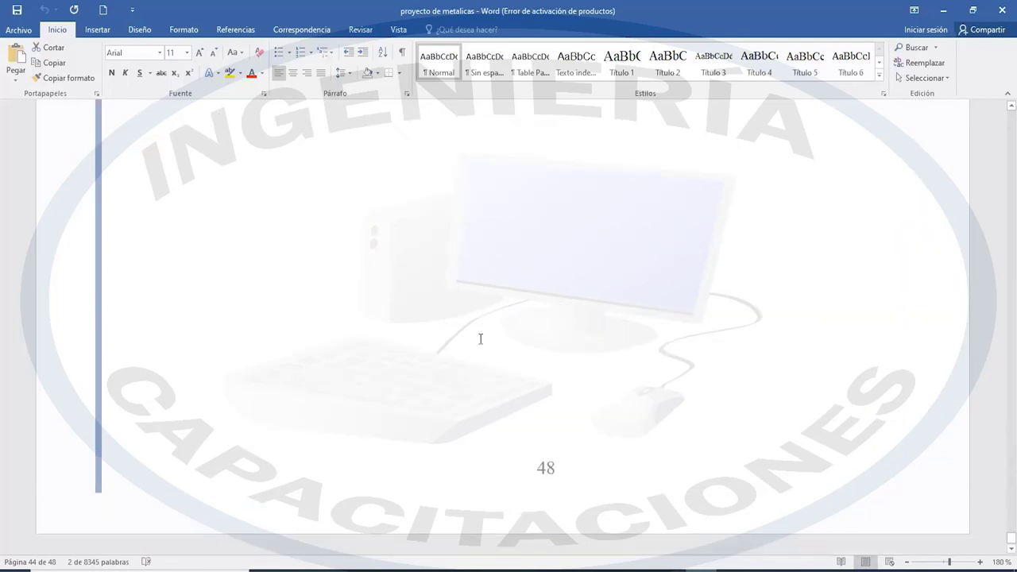
pyautogui.scroll(15, 480, 339)
pyautogui.scroll(15, 480, 340)
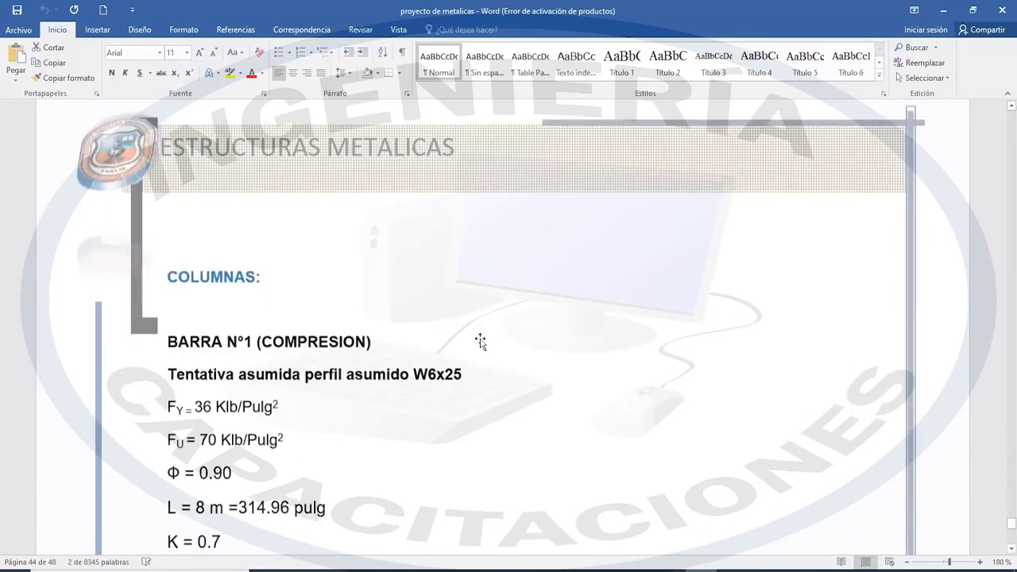
pyautogui.scroll(5, 480, 340)
pyautogui.scroll(8, 999, 496)
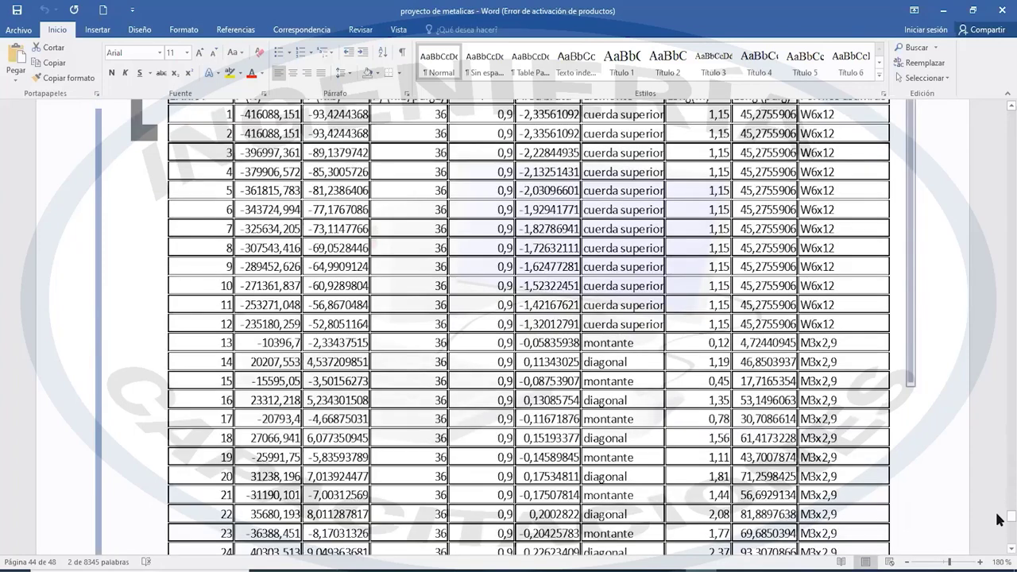
pyautogui.moveTo(1010, 513); pyautogui.dragTo(985, 444)
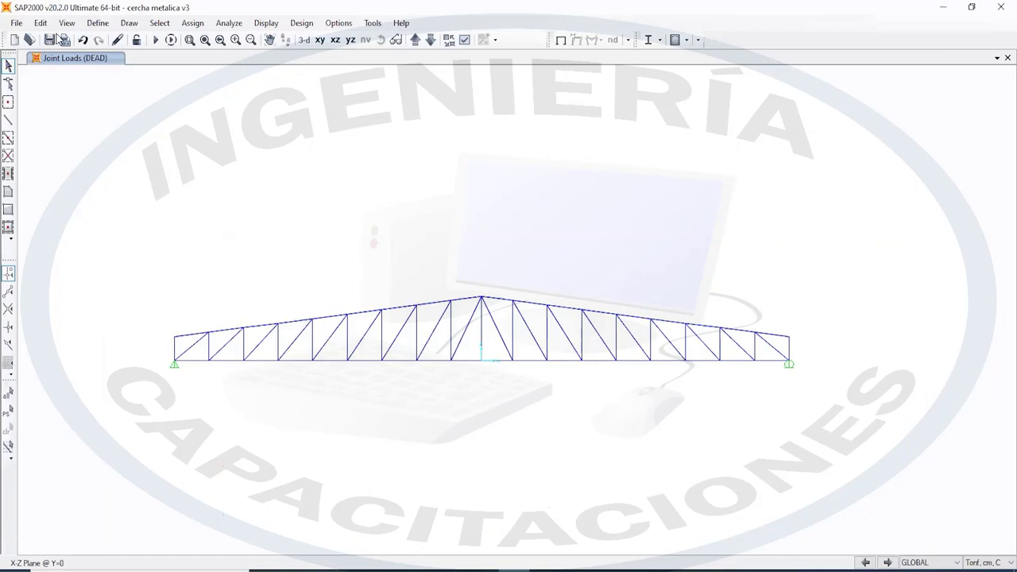
# Save the model and replicate the entire truss linearly with dy 5 cm and 3 copies
pyautogui.hotkey('ctrl', 's')
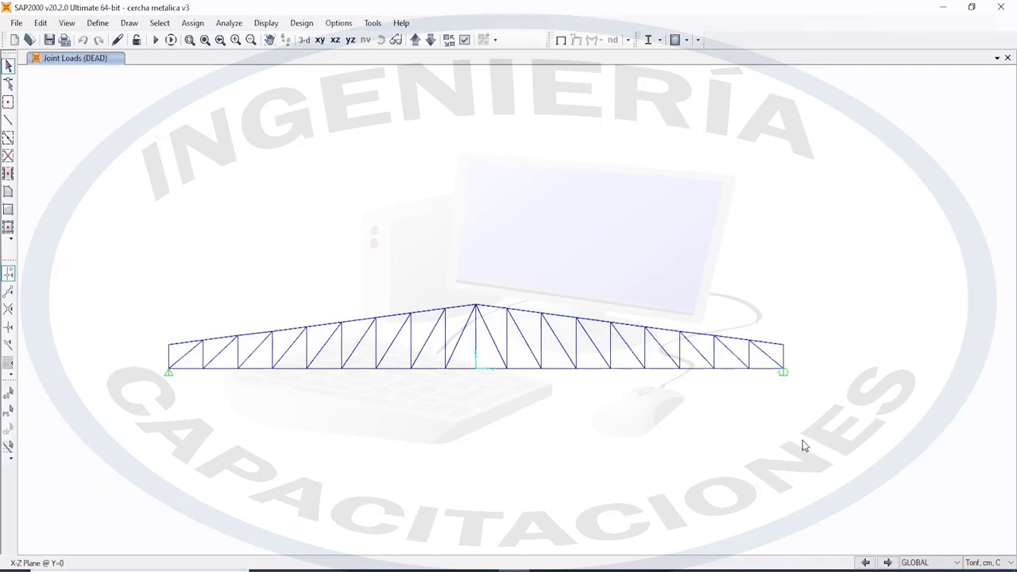
pyautogui.hotkey('ctrl', 'a')
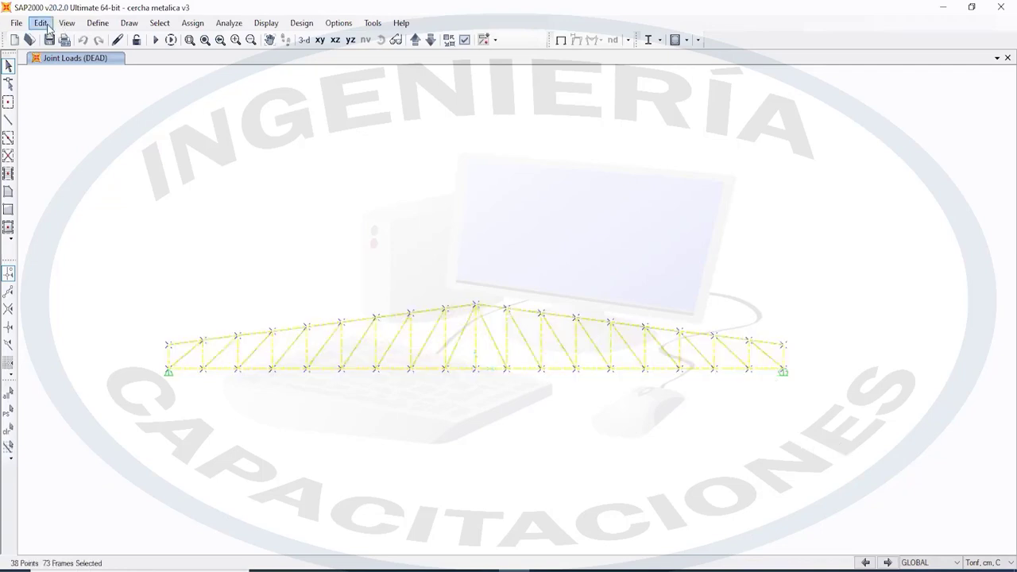
pyautogui.hotkey('alt', 'e')
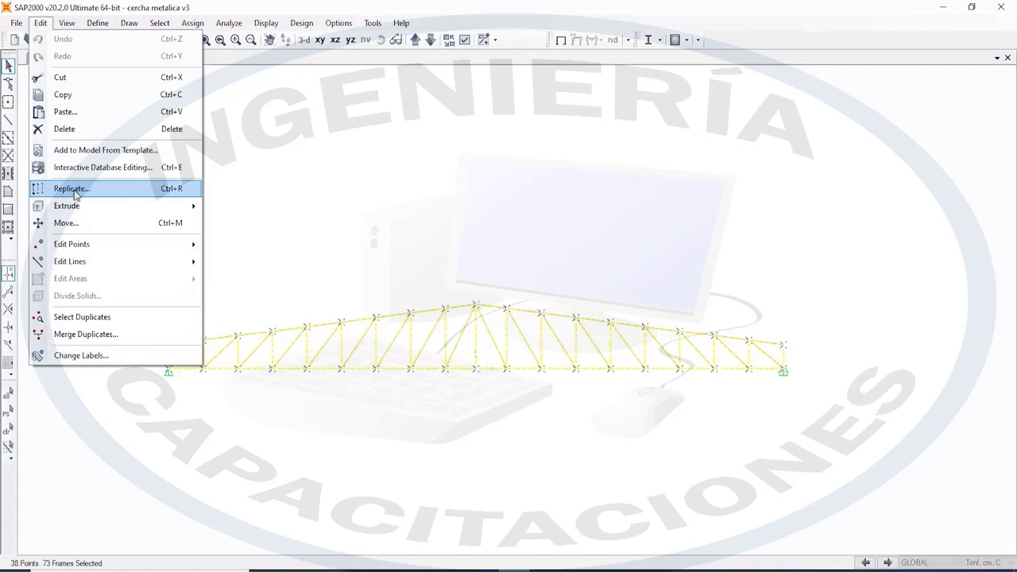
pyautogui.press('Return')
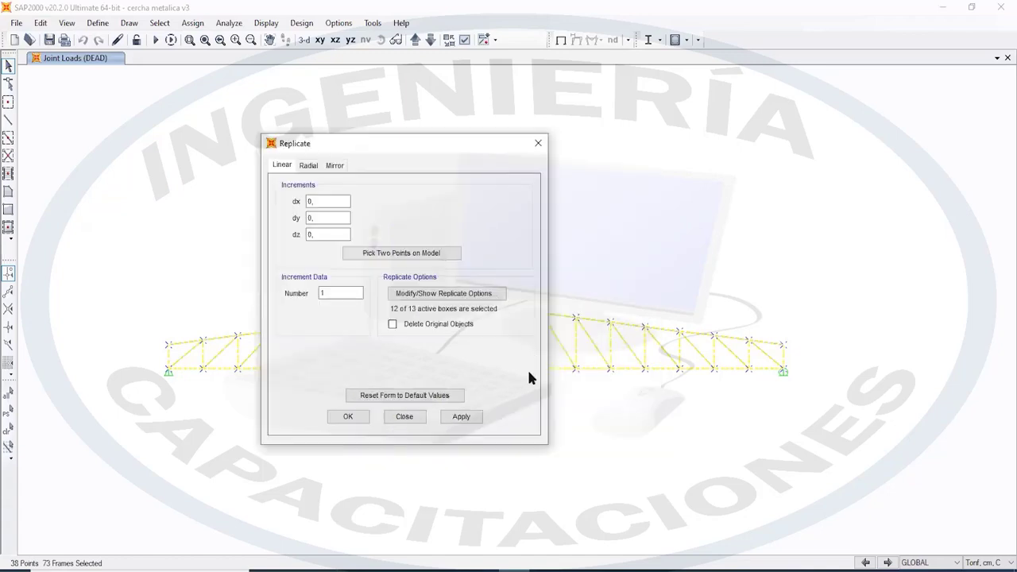
pyautogui.moveTo(322, 221); pyautogui.dragTo(286, 225)
pyautogui.write('5')
pyautogui.click(338, 295)
pyautogui.moveTo(326, 293); pyautogui.dragTo(310, 294)
pyautogui.write('3')
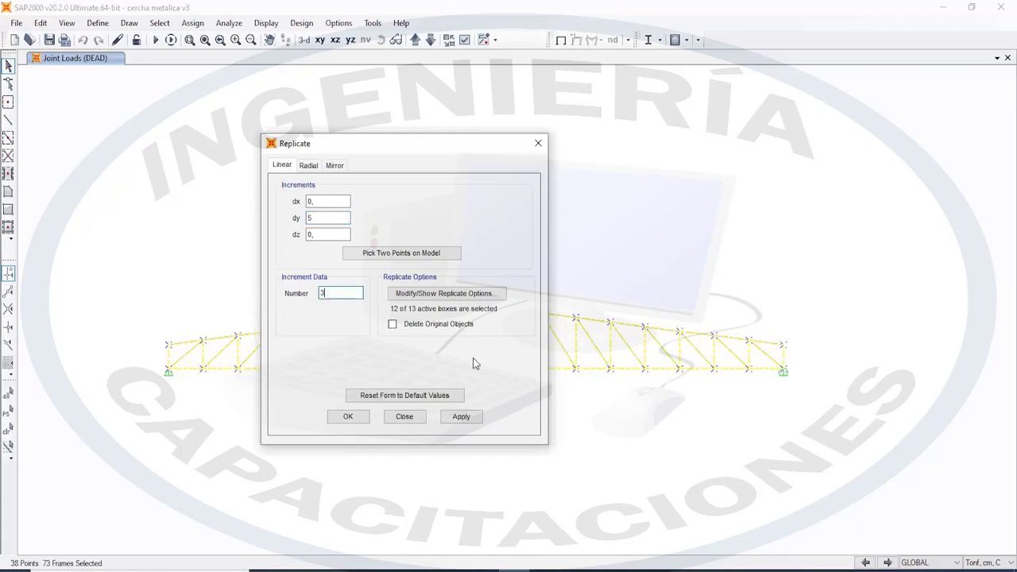
pyautogui.click(461, 417)
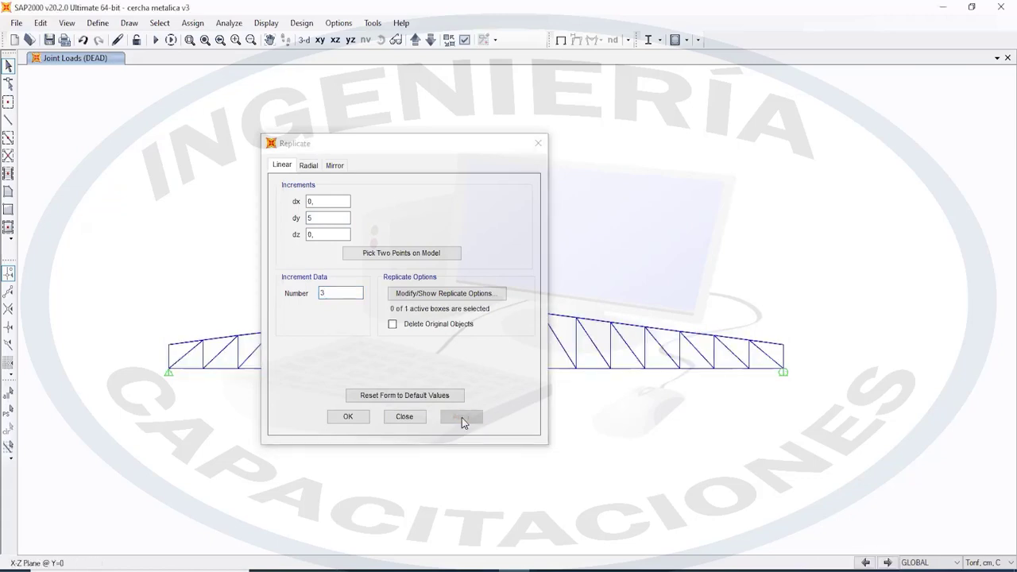
pyautogui.click(348, 417)
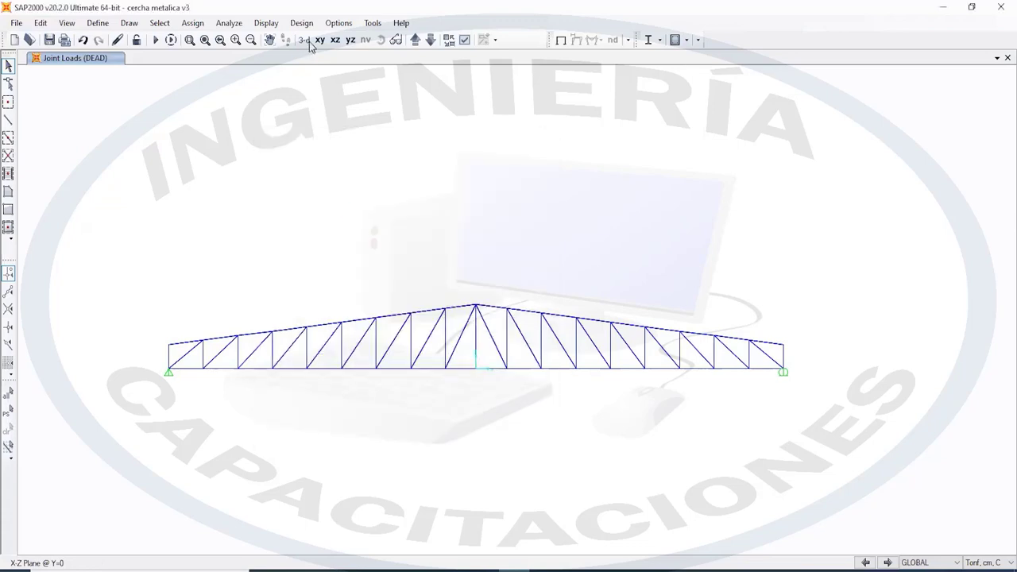
# Check the closely spaced truss copies in 3D, undo the replication and return to the XZ view
pyautogui.click(305, 41)
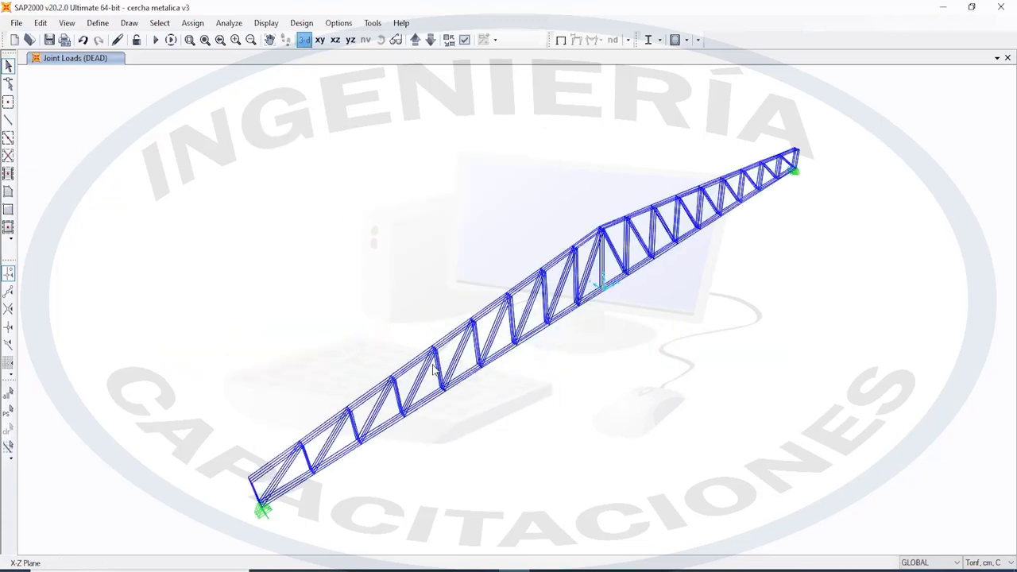
pyautogui.scroll(2, 435, 369)
pyautogui.scroll(4, 433, 369)
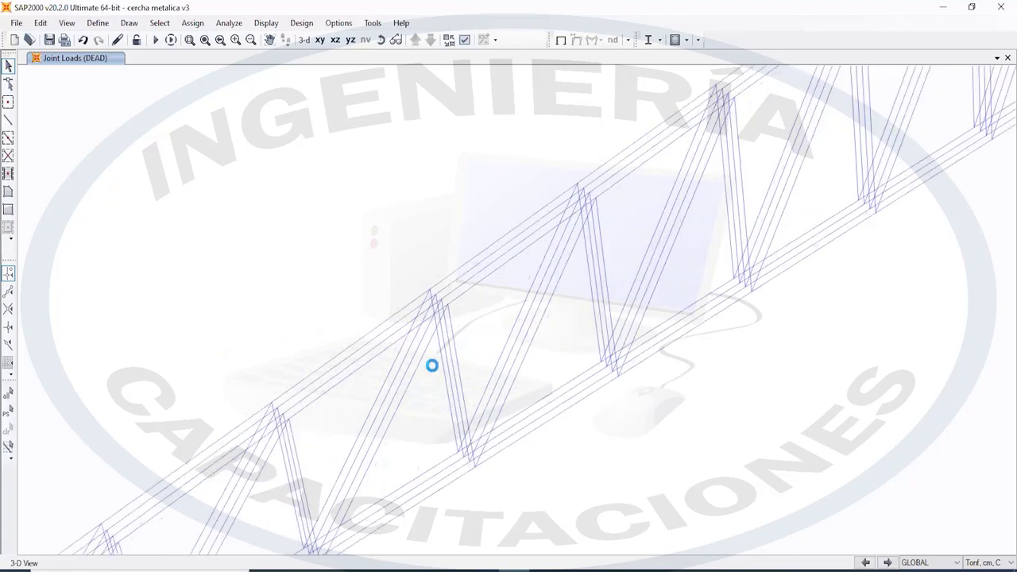
pyautogui.hotkey('ctrl', 'z')
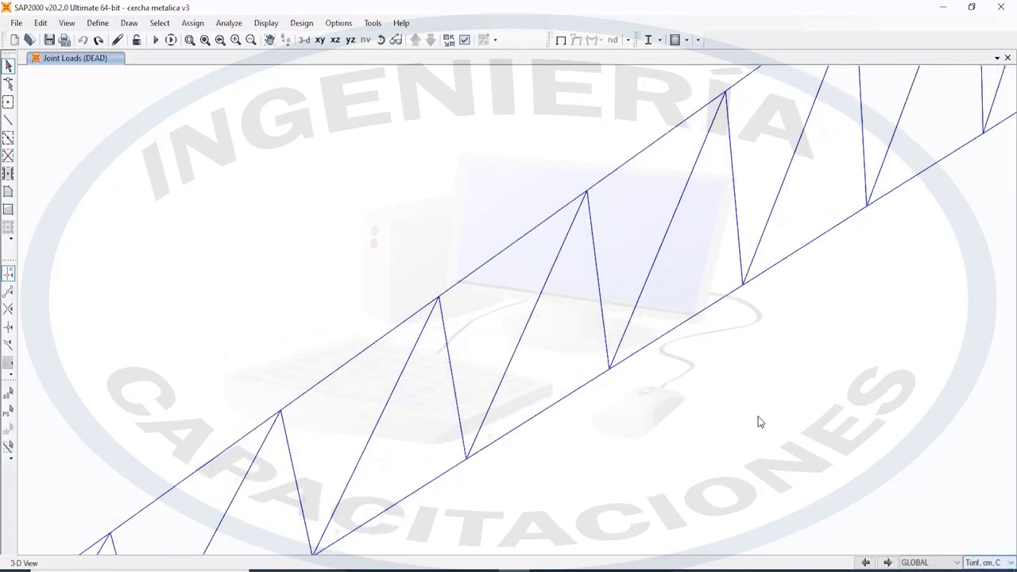
pyautogui.scroll(-4, 756, 409)
pyautogui.scroll(-2, 713, 359)
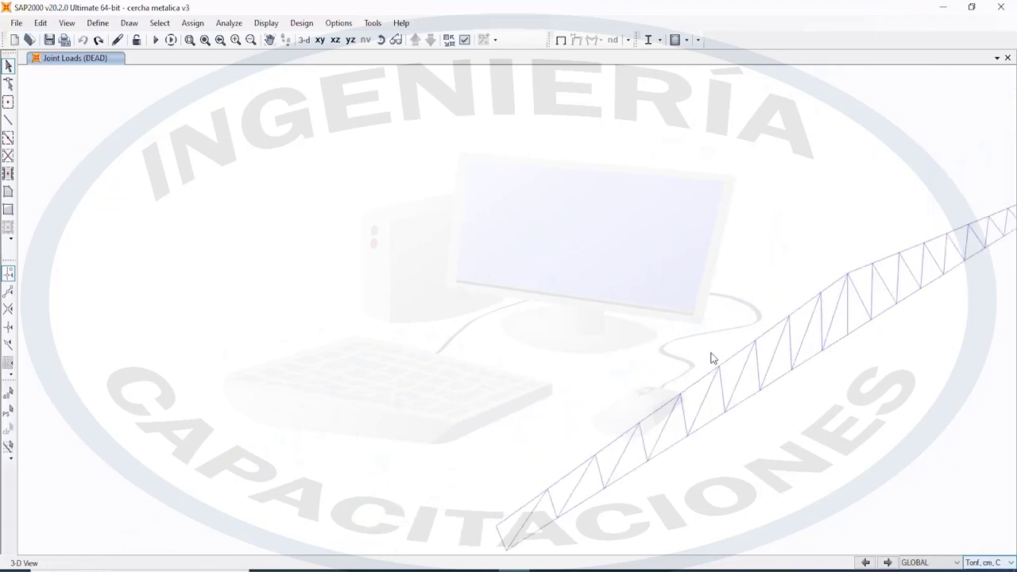
pyautogui.click(333, 42)
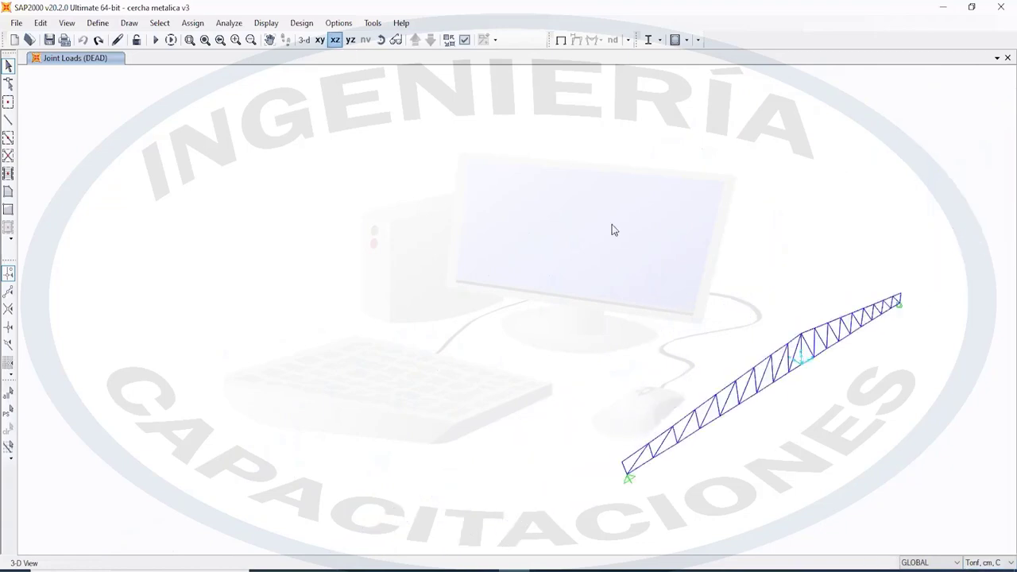
# Switch the model's working units to Tonf, m, C
pyautogui.click(992, 563)
pyautogui.click(996, 517)
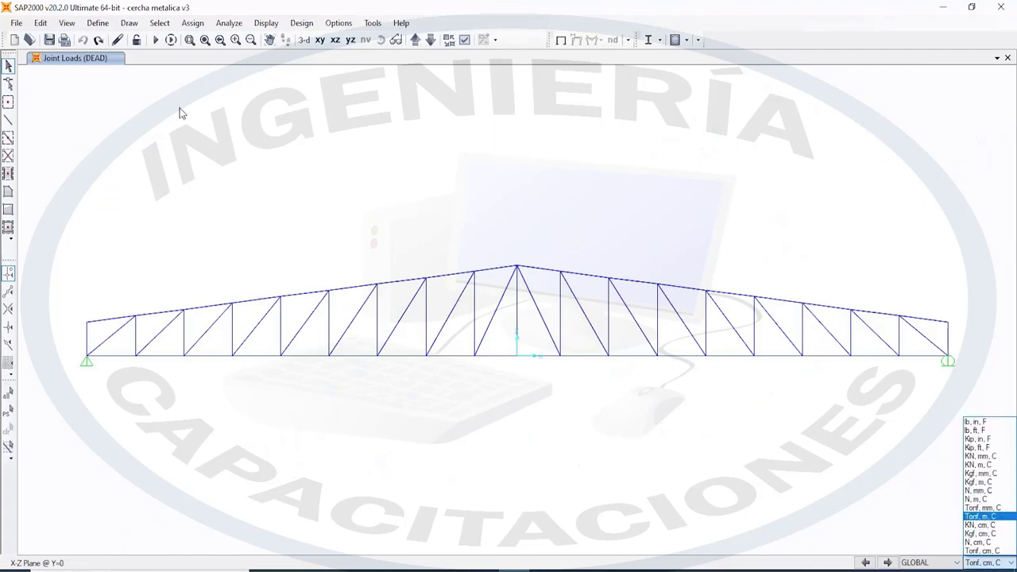
pyautogui.click(97, 25)
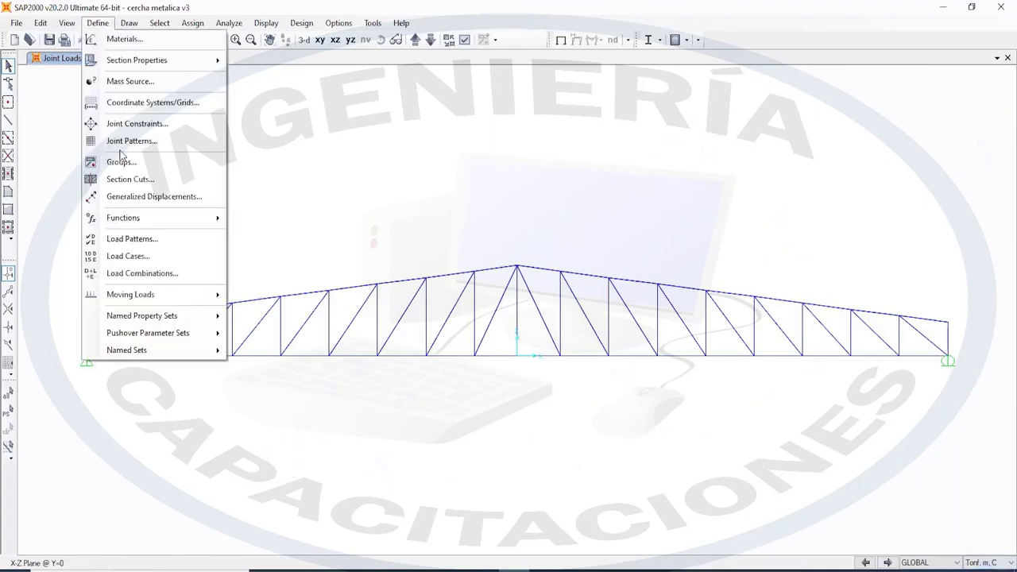
pyautogui.click(42, 22)
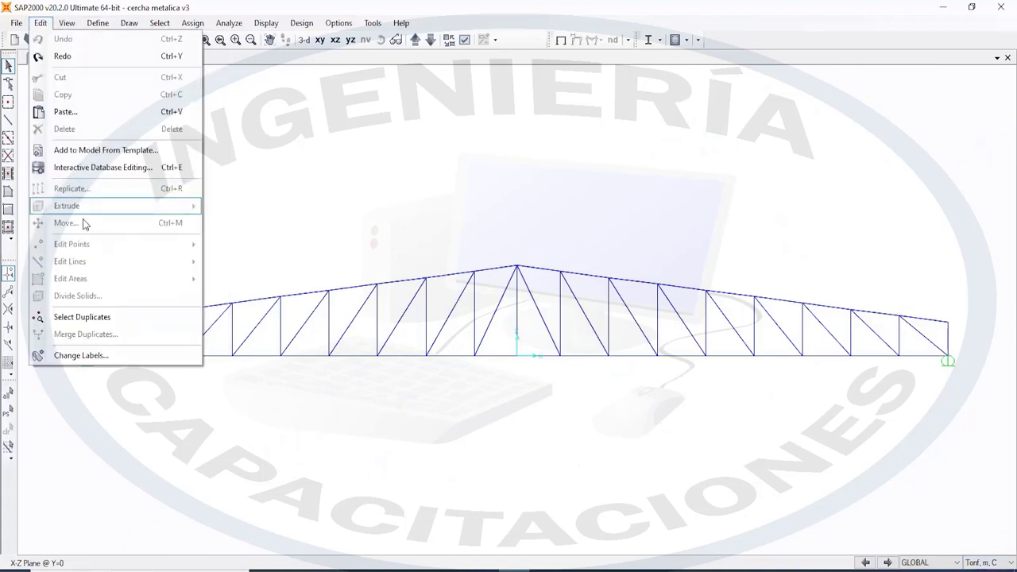
pyautogui.click(633, 360)
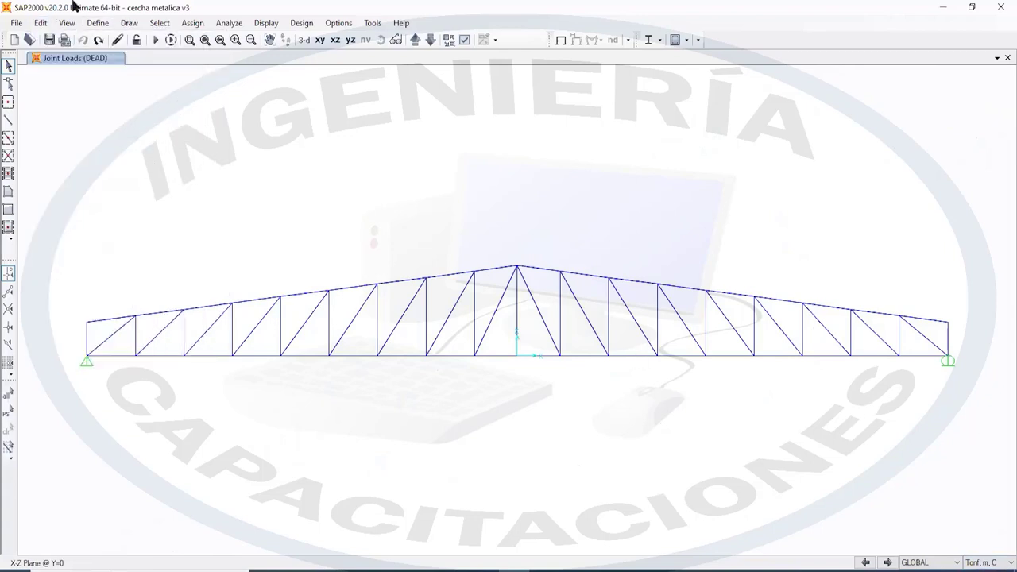
# Replicate the entire truss linearly with dy 5 m and 3 copies
pyautogui.hotkey('ctrl', 'a')
pyautogui.hotkey('alt', 'e')
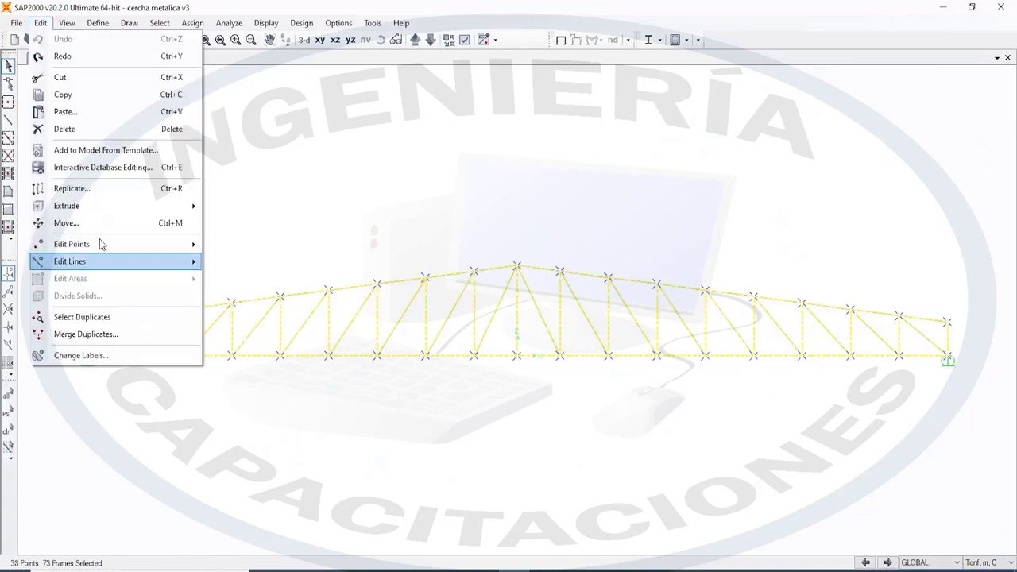
pyautogui.click(113, 188)
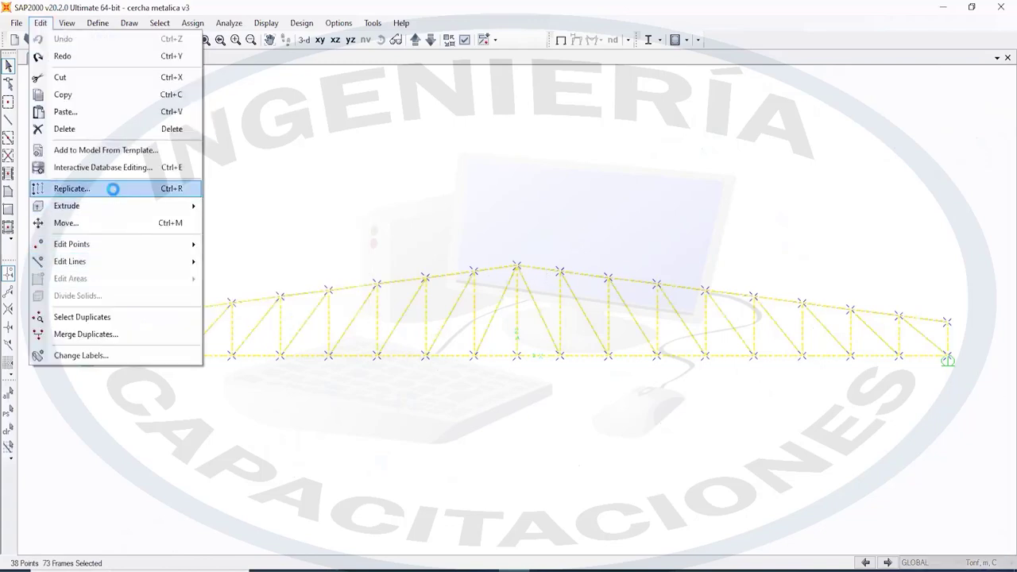
pyautogui.click(421, 224)
pyautogui.doubleClick(414, 224)
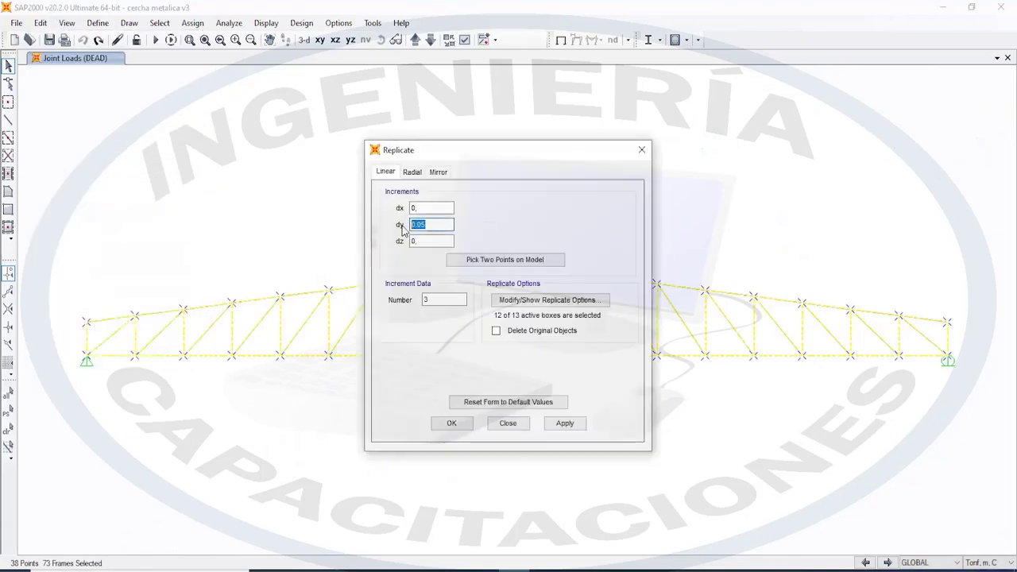
pyautogui.write('5')
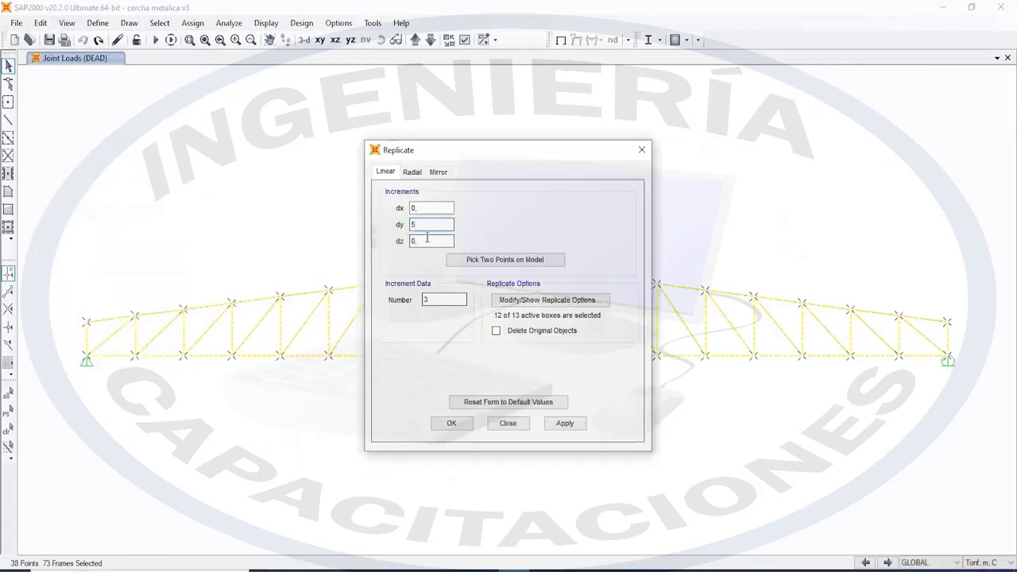
pyautogui.click(573, 428)
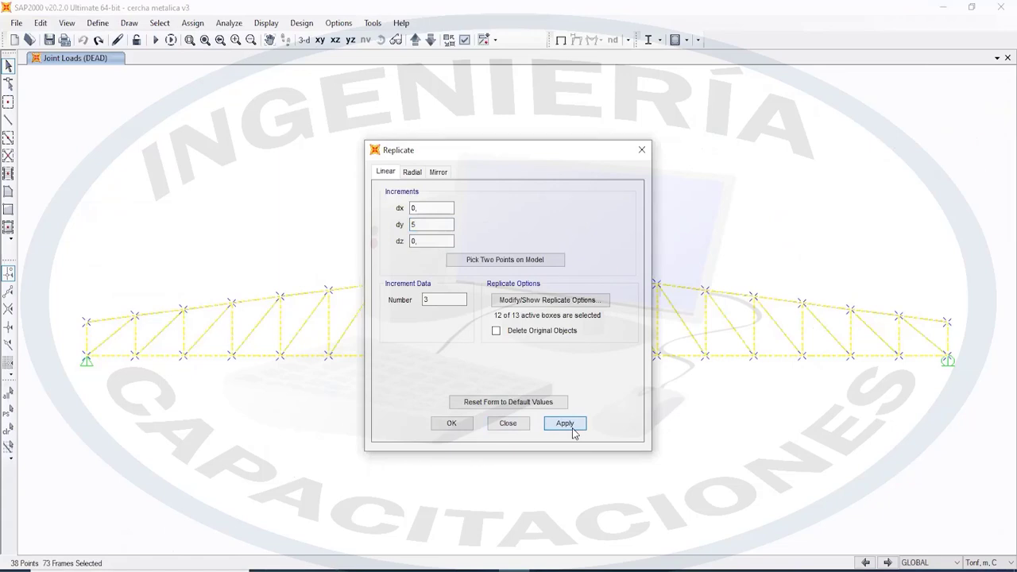
pyautogui.click(445, 423)
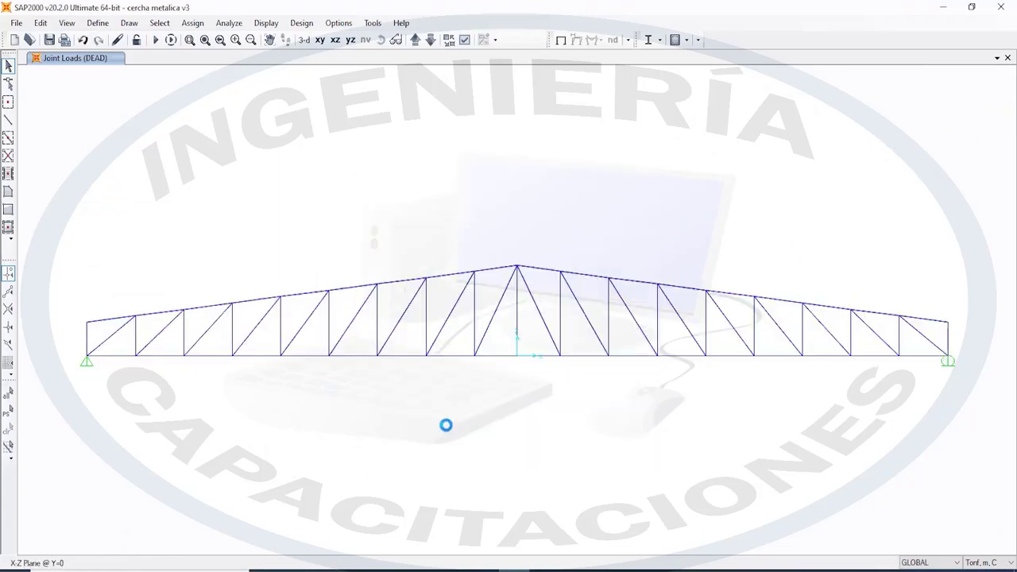
# View the trusses spaced 5 m apart in 3D, undo their replication and restore the XZ elevation
pyautogui.click(304, 40)
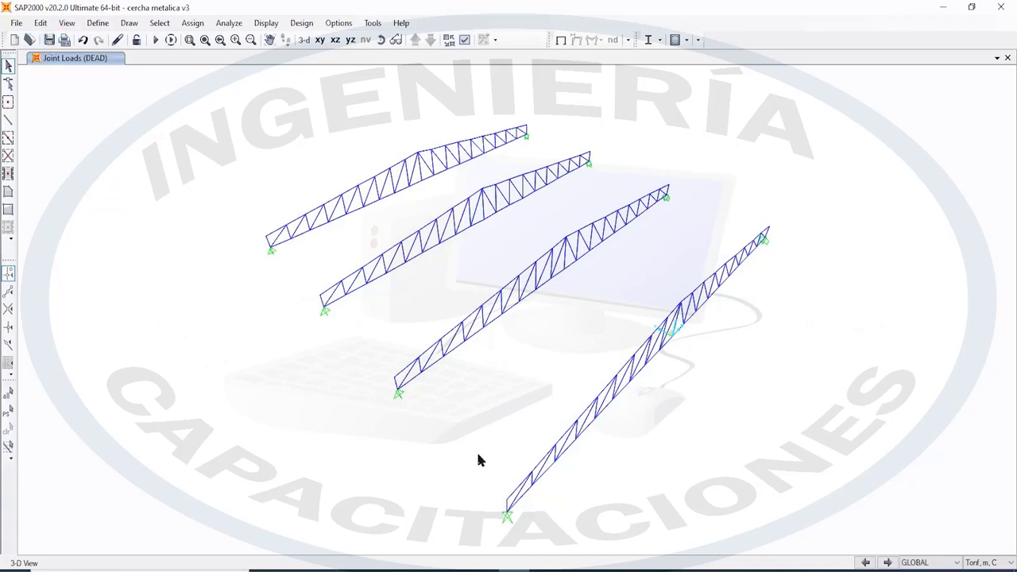
pyautogui.hotkey('ctrl', 'z')
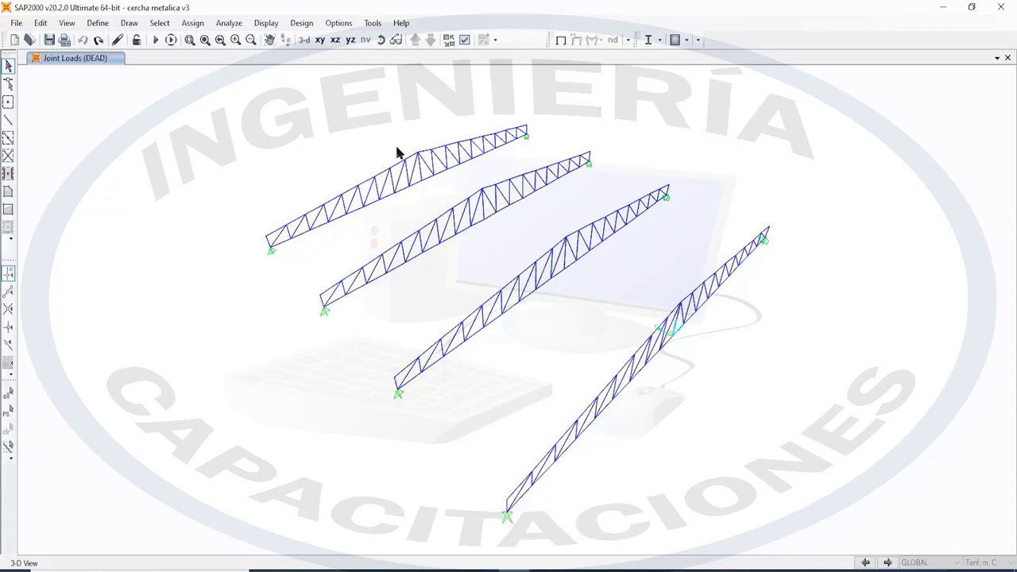
pyautogui.click(334, 40)
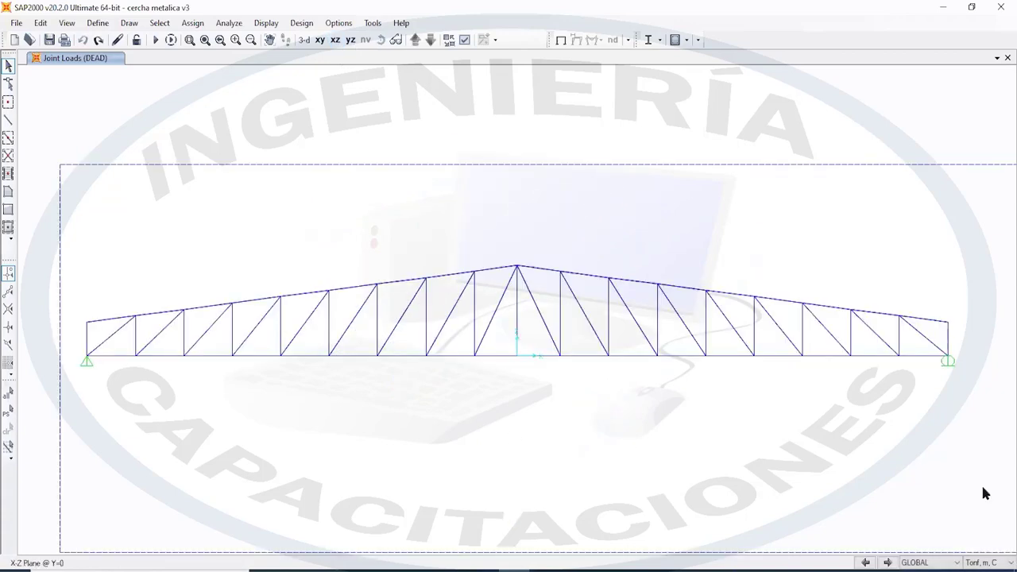
# Remove the start and end Moment 33 (Major) releases from all truss frames and save the model
pyautogui.hotkey('ctrl', 'a')
pyautogui.click(91, 23)
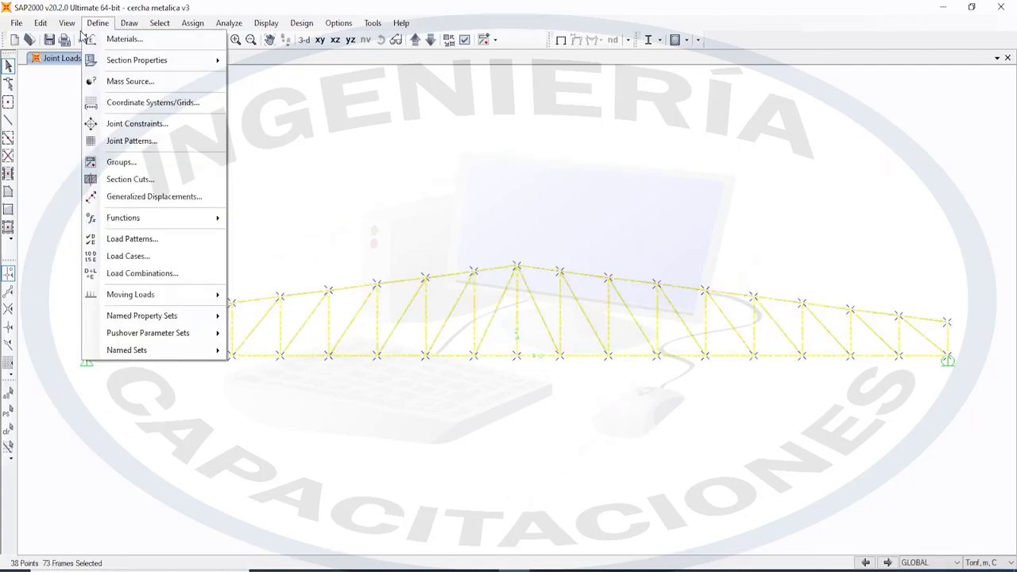
pyautogui.click(194, 24)
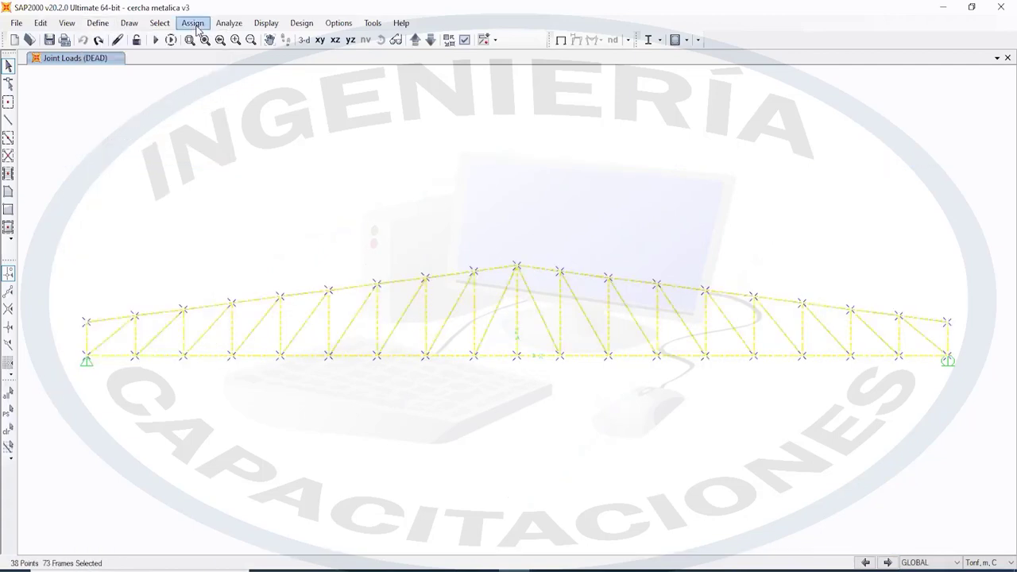
pyautogui.click(230, 23)
pyautogui.moveTo(193, 31)
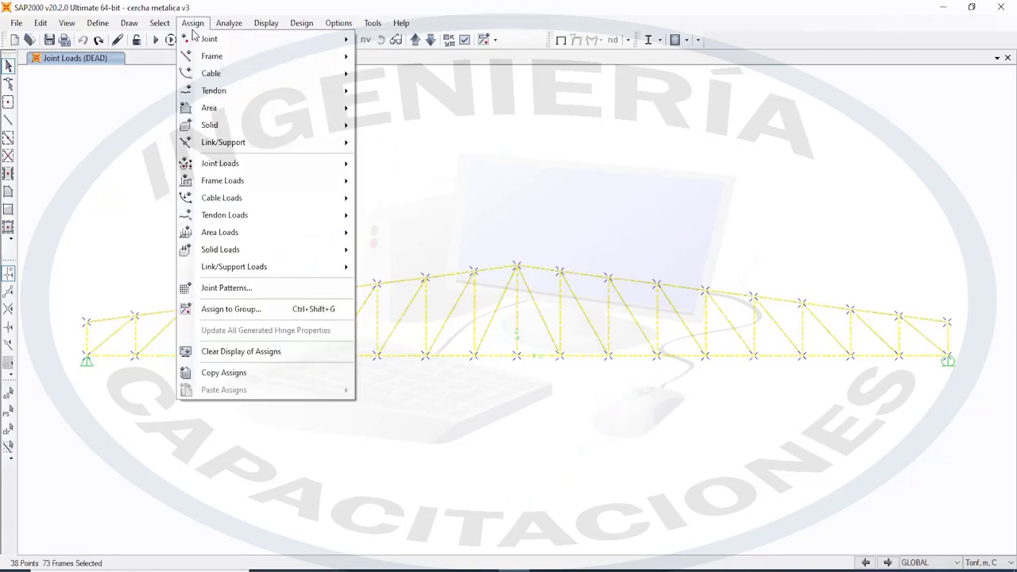
pyautogui.moveTo(280, 50)
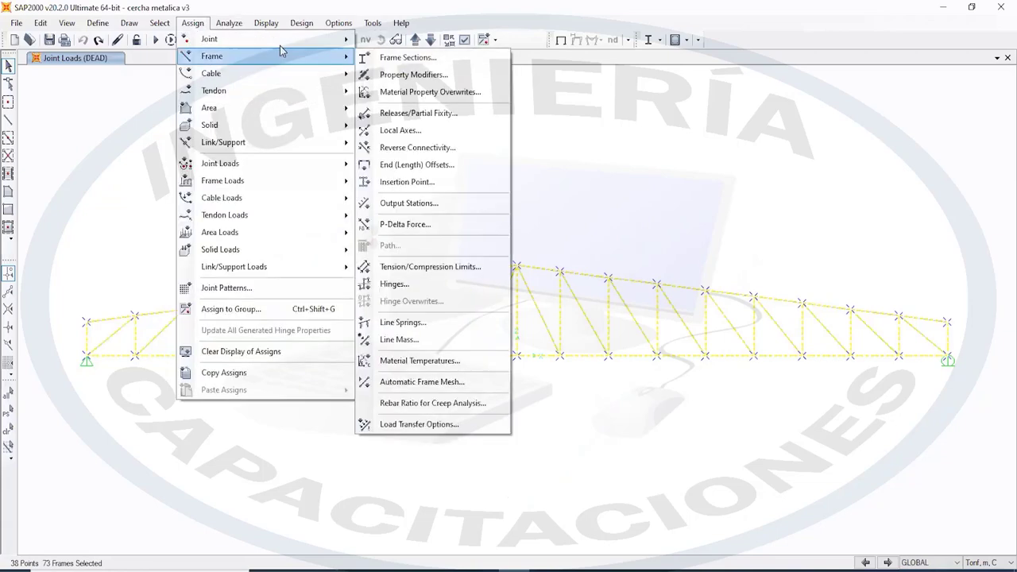
pyautogui.click(455, 113)
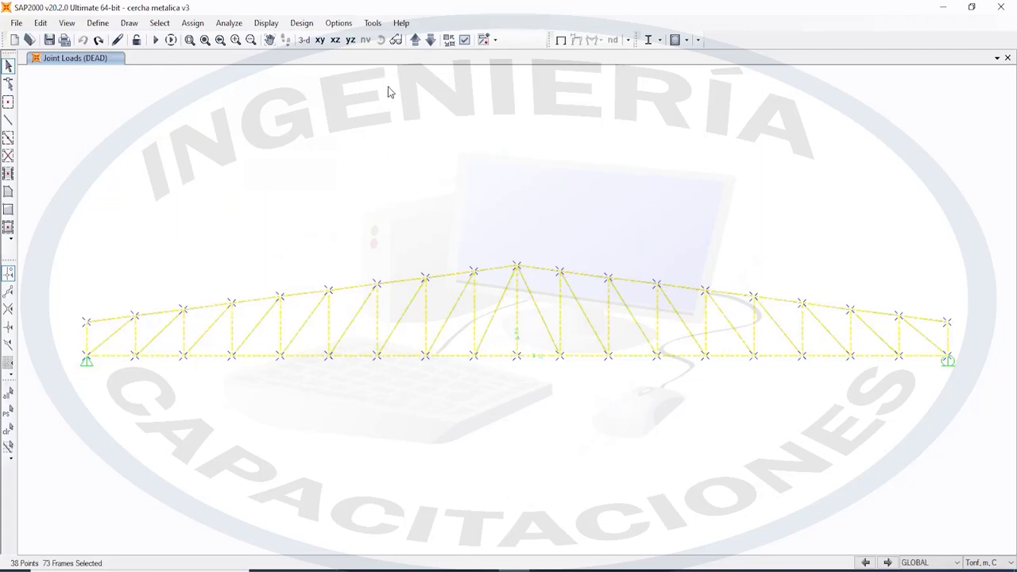
pyautogui.click(426, 329)
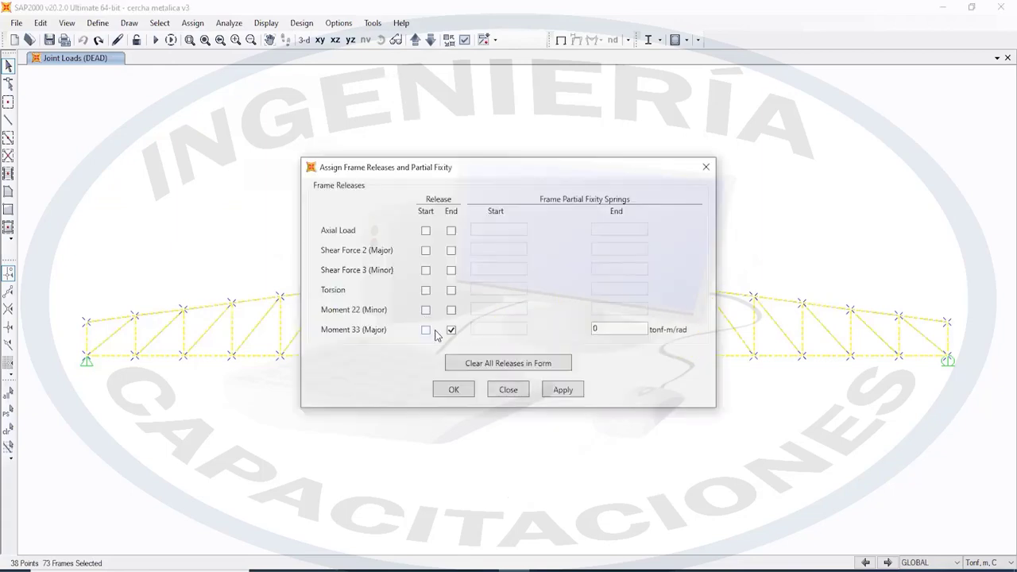
pyautogui.click(451, 329)
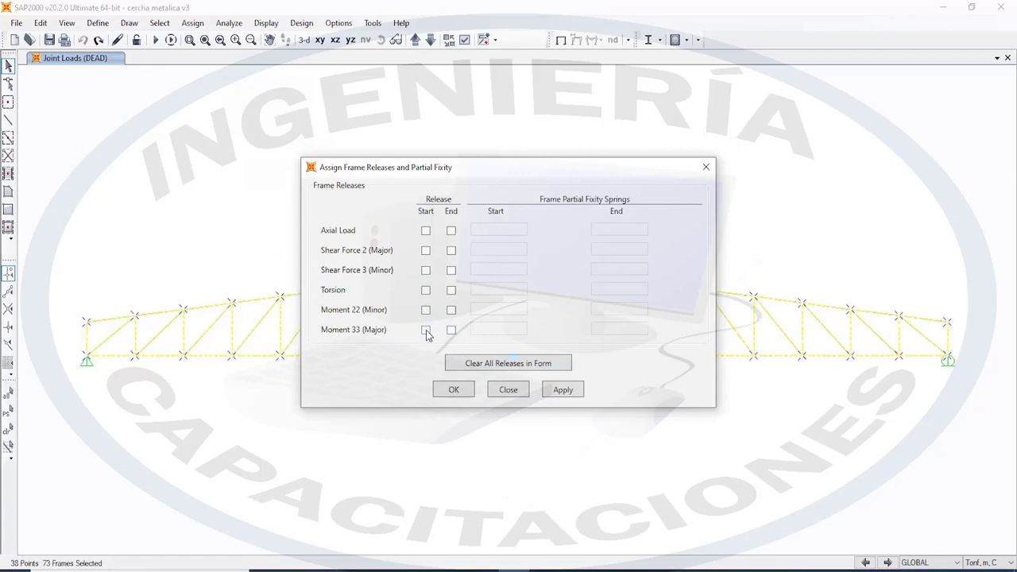
pyautogui.click(564, 389)
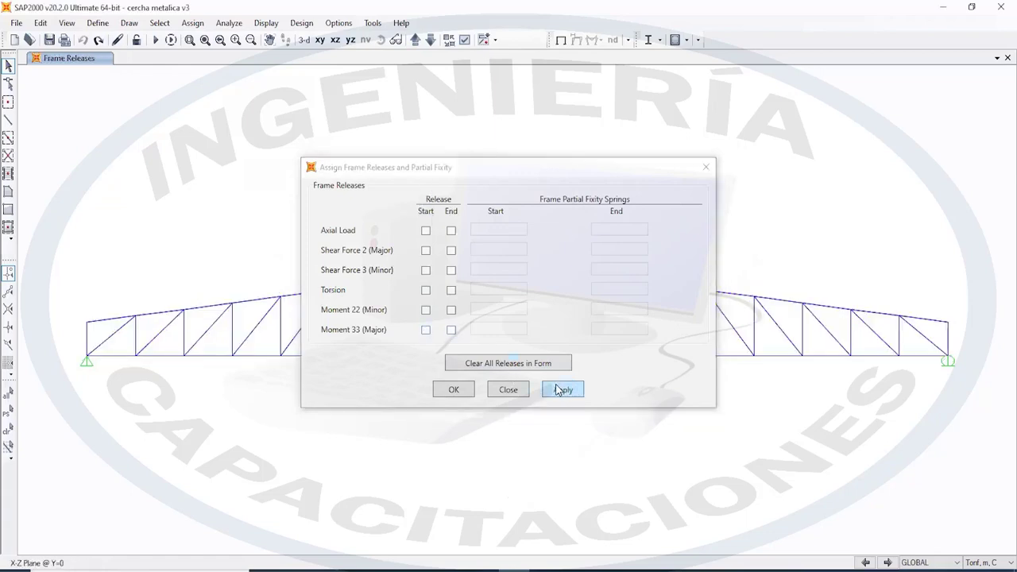
pyautogui.click(456, 389)
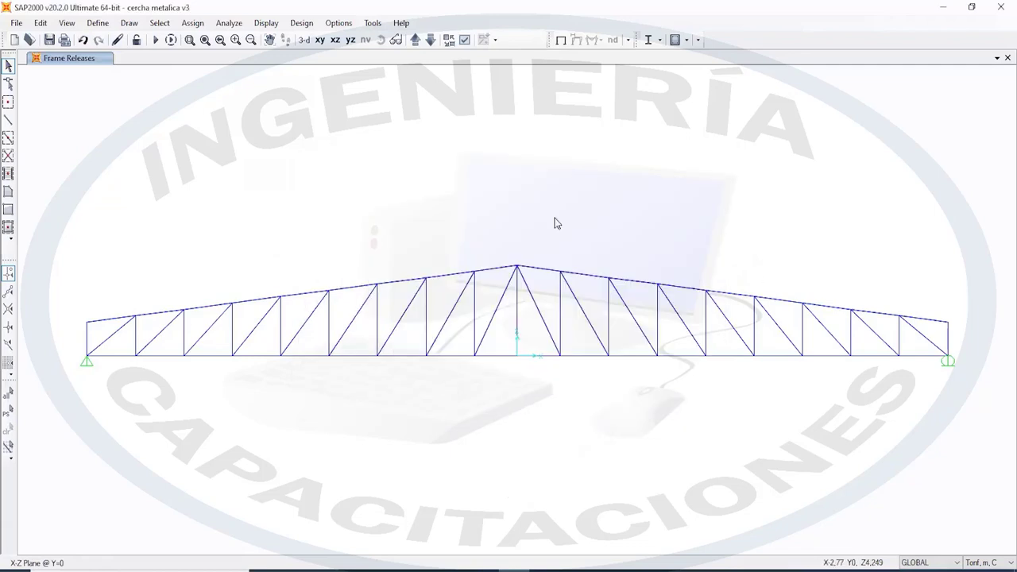
pyautogui.click(50, 39)
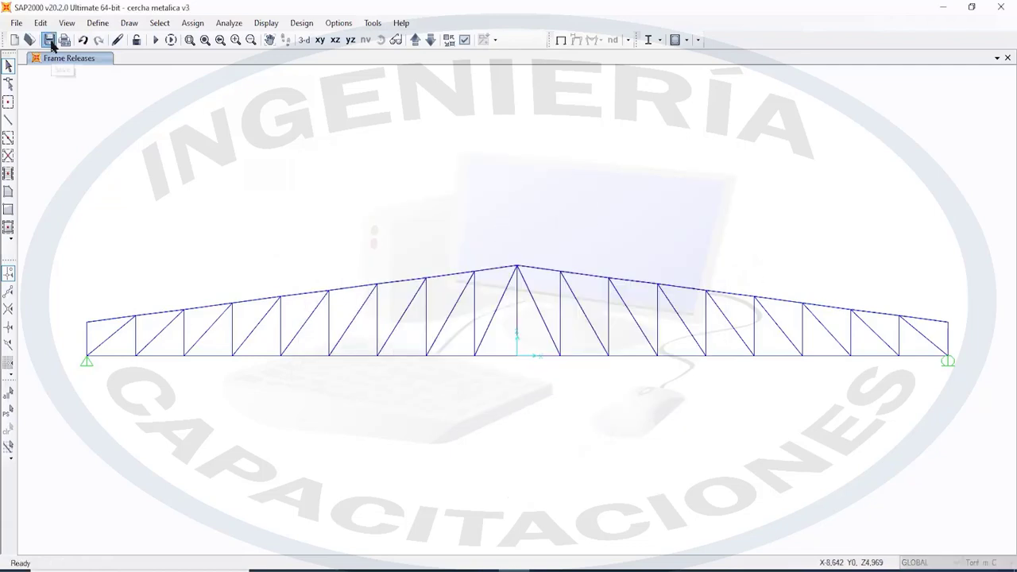